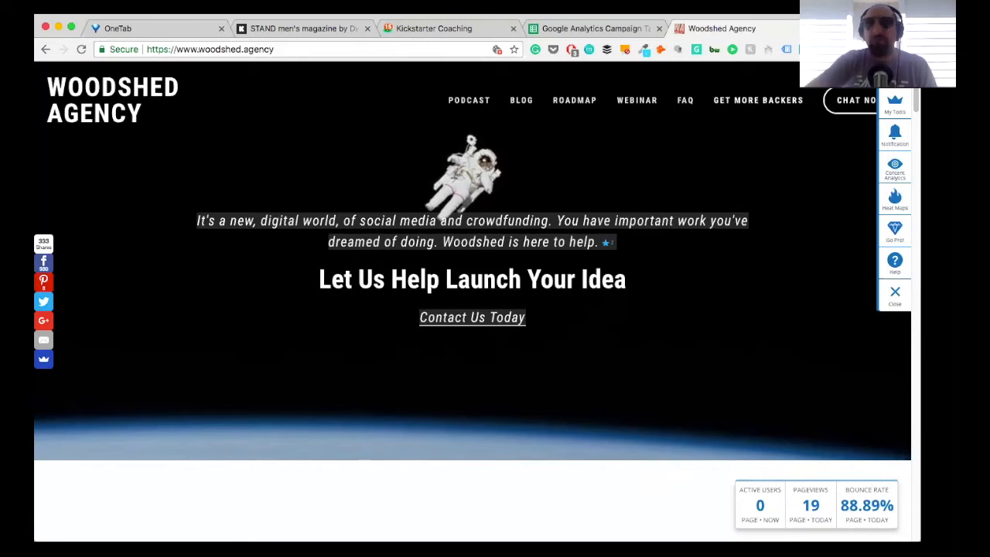
Step: Look through the Woodshed Agency homepage, including its services, articles and success stories, and close the page
scroll(585, 282, down, 10)
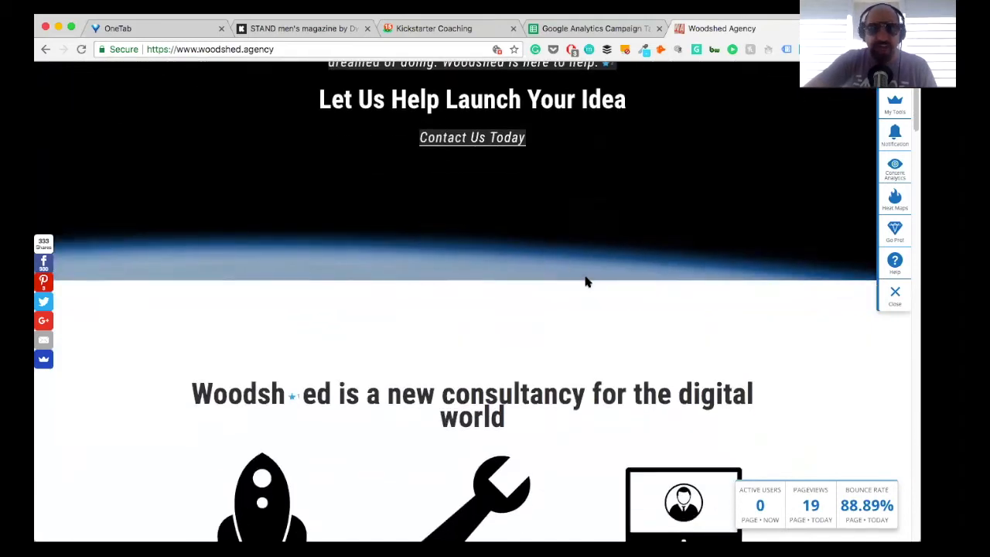
scroll(585, 282, down, 10)
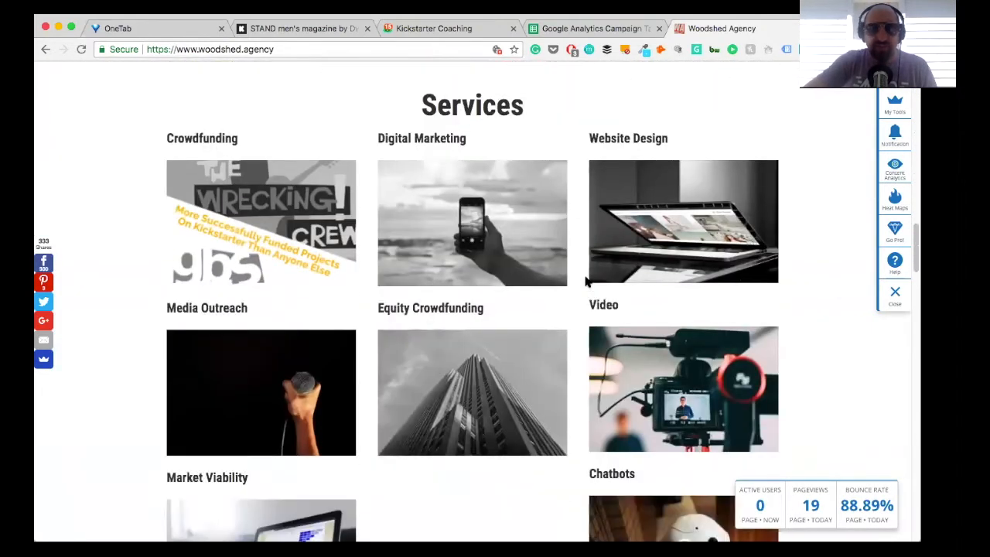
scroll(585, 282, down, 5)
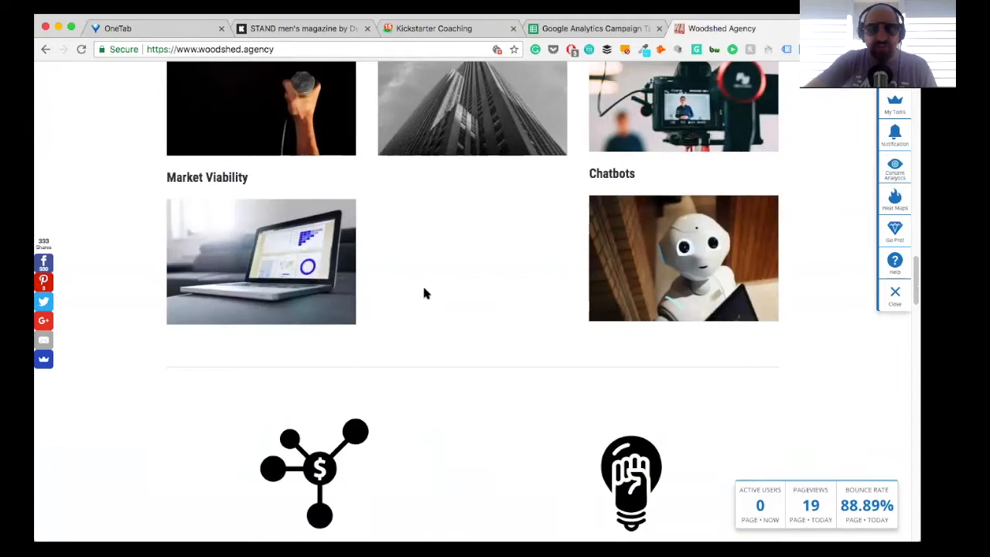
scroll(340, 289, up, 2)
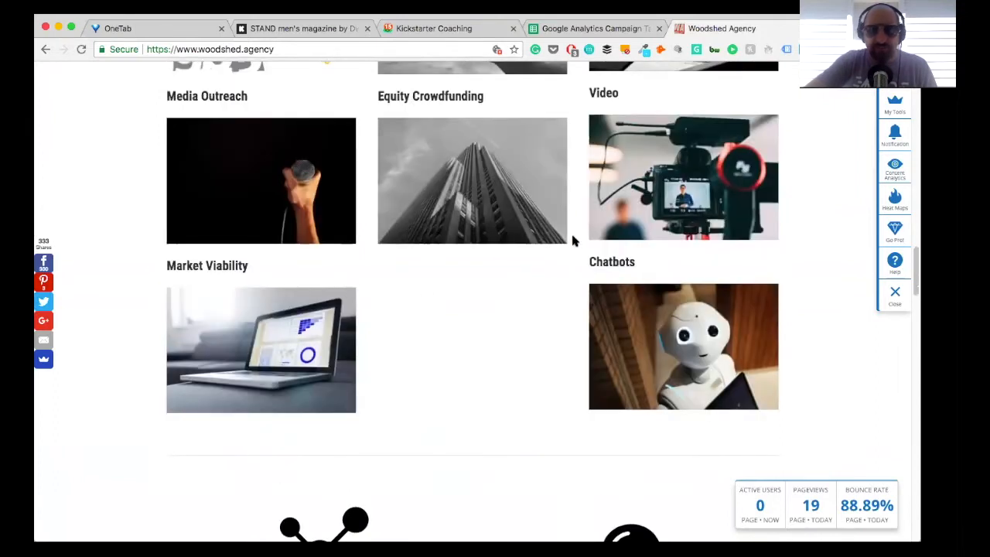
scroll(190, 362, down, 12)
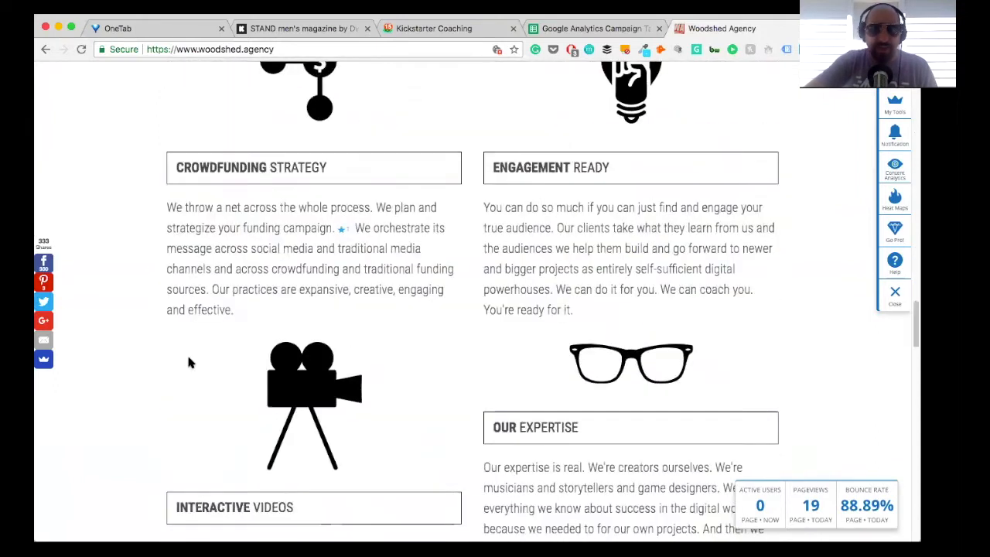
scroll(188, 359, down, 5)
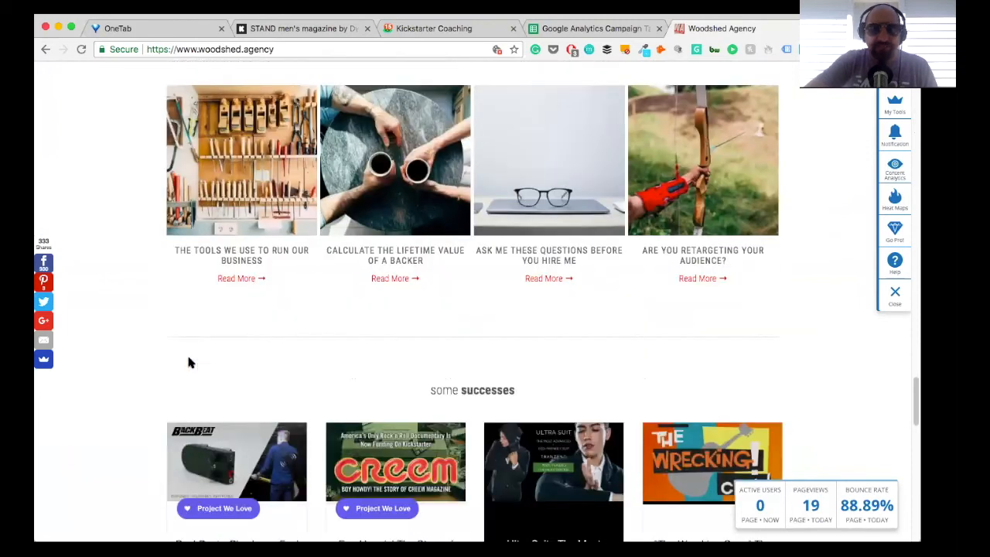
scroll(363, 210, down, 5)
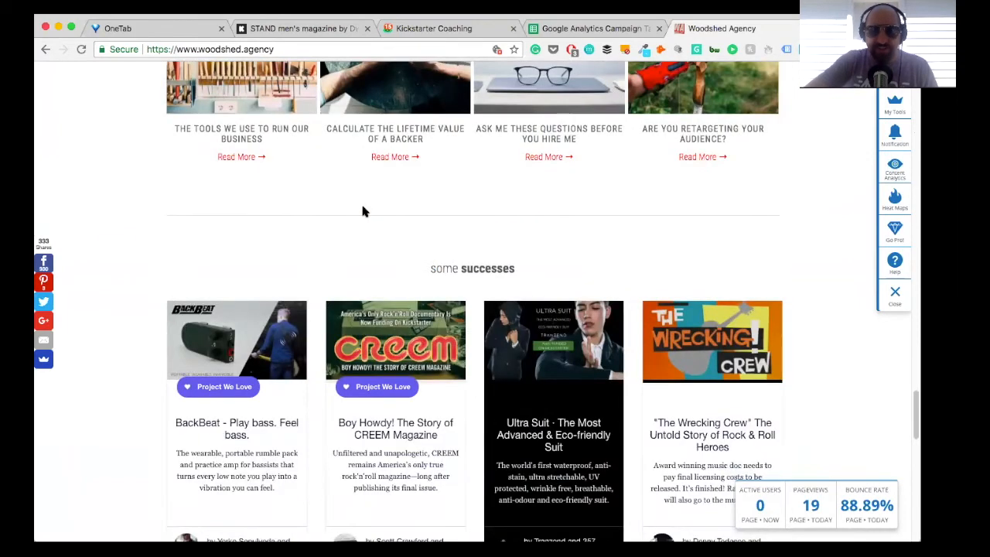
scroll(393, 280, down, 15)
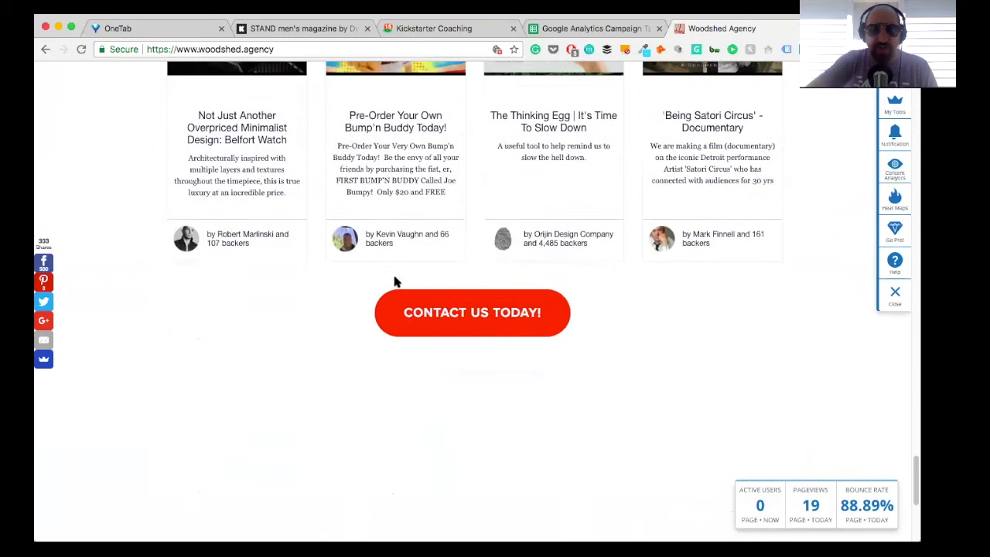
scroll(395, 282, up, 20)
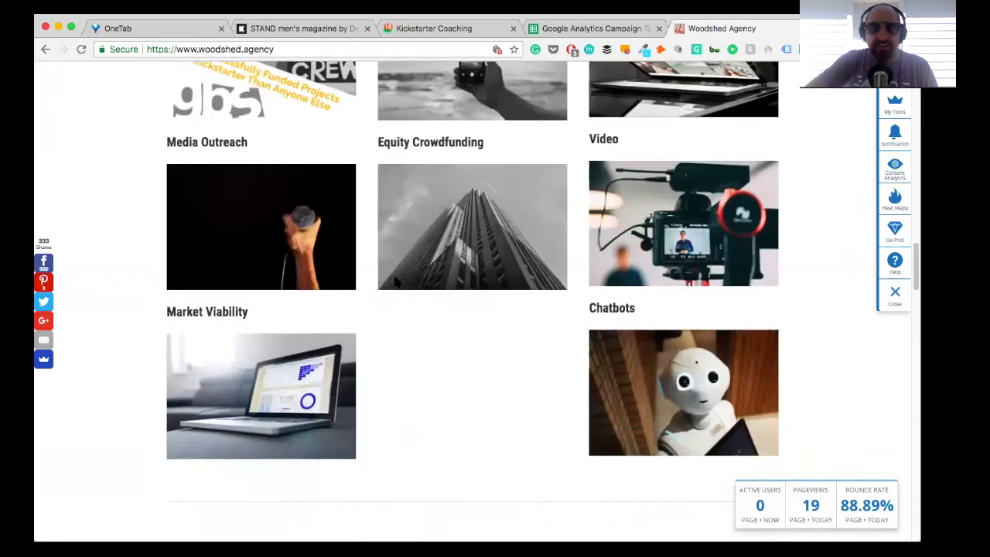
scroll(394, 282, up, 15)
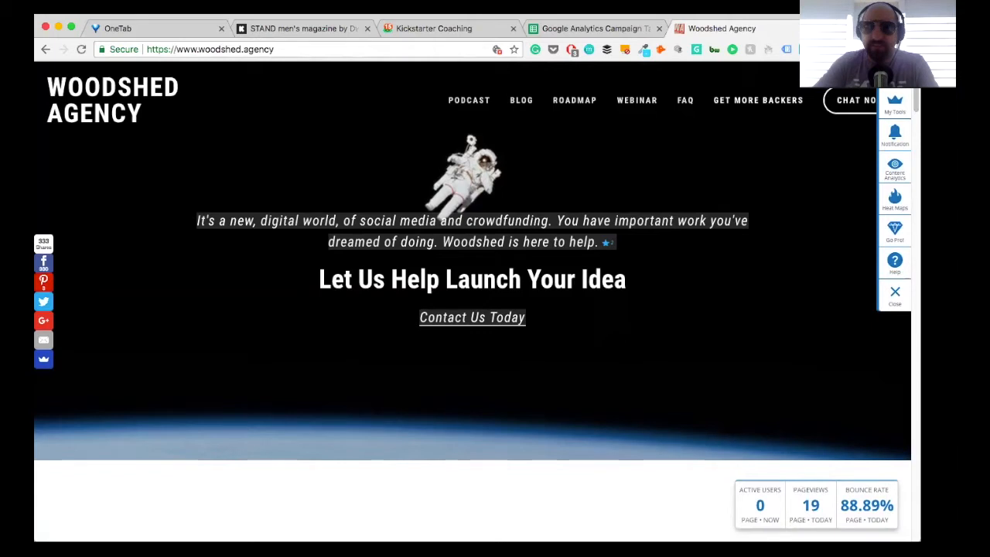
click(806, 28)
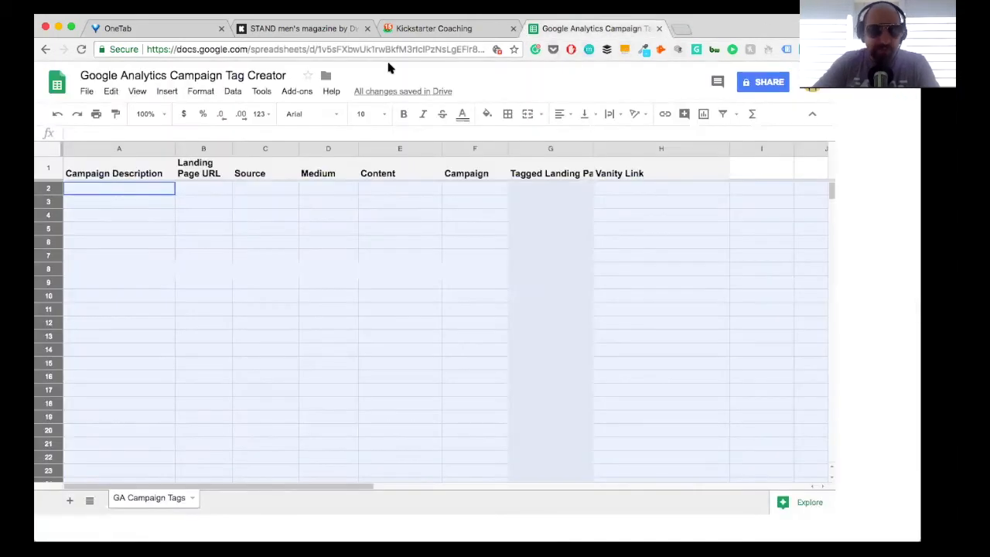
Step: Bring up the STAND men's magazine Kickstarter project and look through its campaign page
click(266, 30)
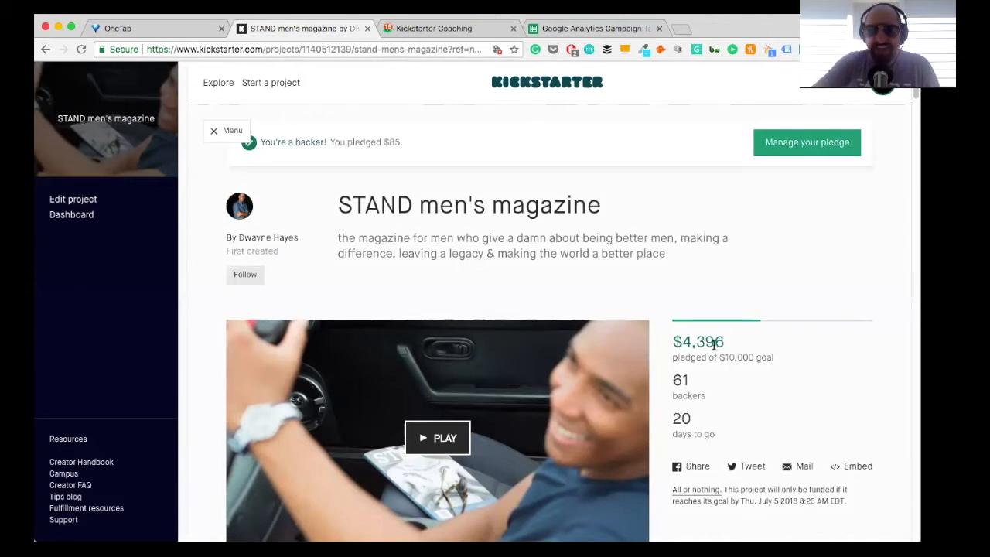
scroll(532, 352, down, 15)
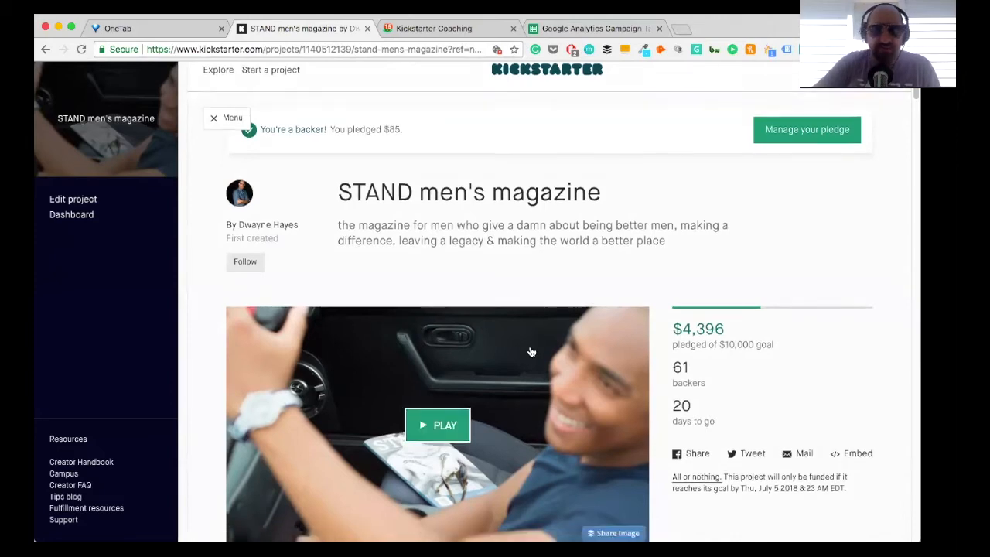
scroll(532, 352, down, 12)
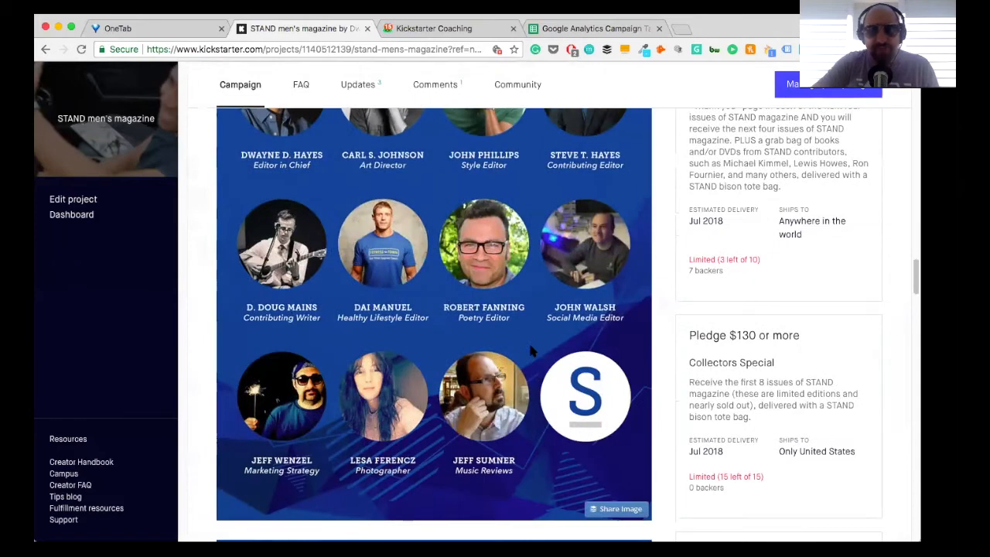
scroll(531, 352, down, 10)
scroll(532, 350, up, 20)
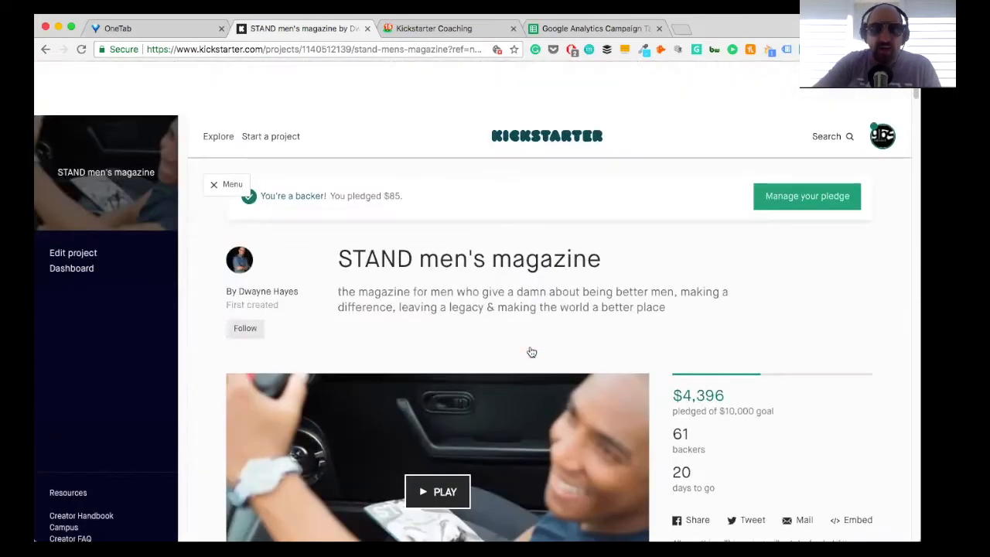
scroll(531, 352, down, 2)
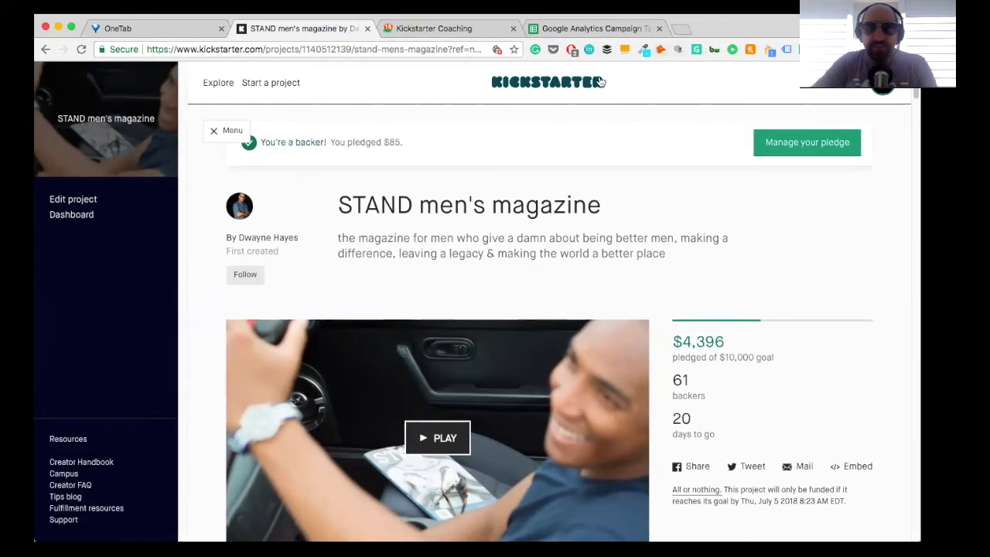
Step: In Basecamp, decline the Facebook Ads Webinar project's setup help and open the Kickstarter Coaching folder in its Docs & Files
click(431, 31)
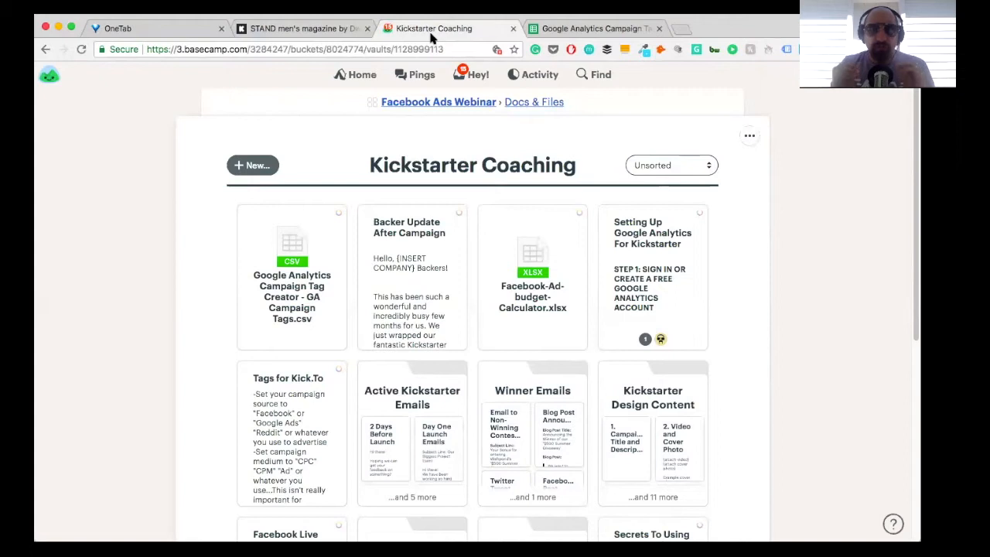
click(472, 109)
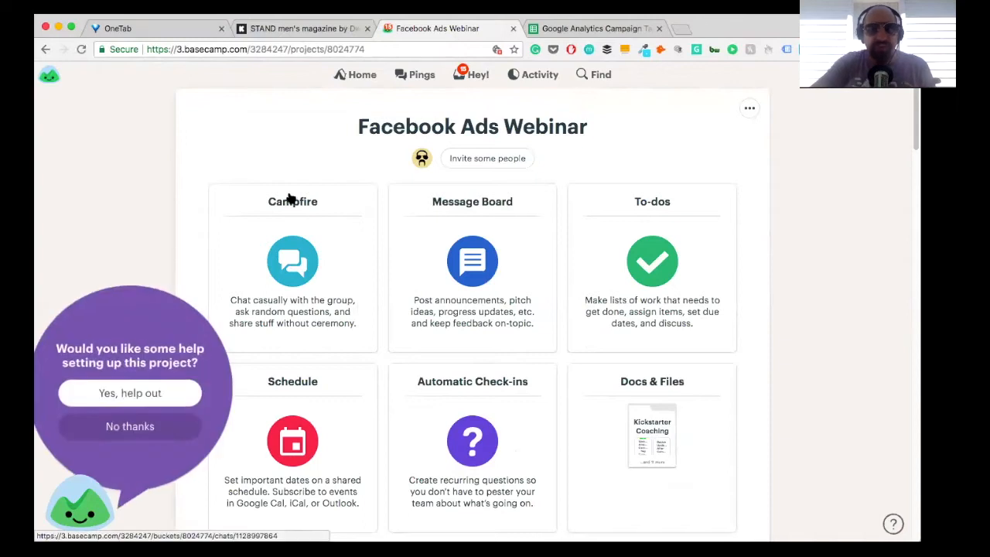
click(127, 434)
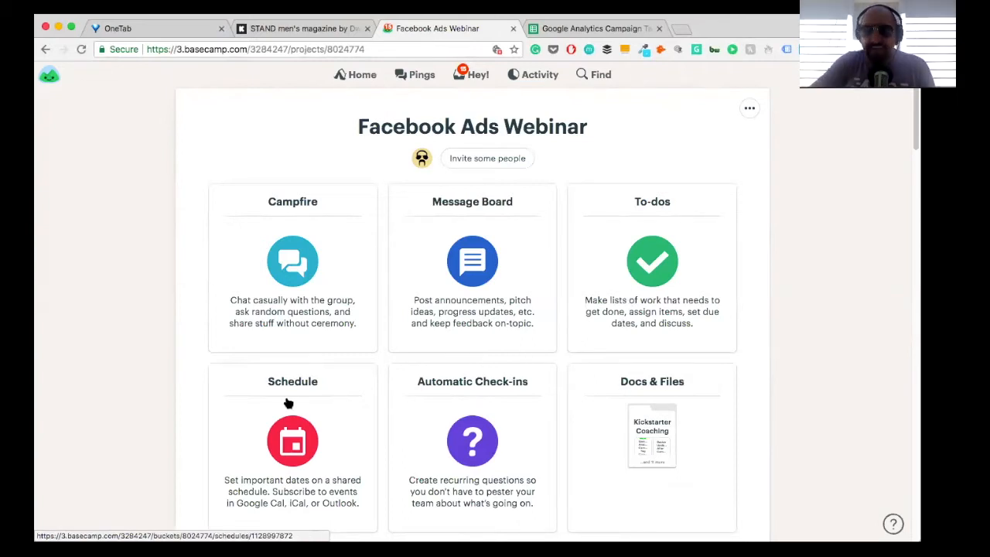
click(645, 392)
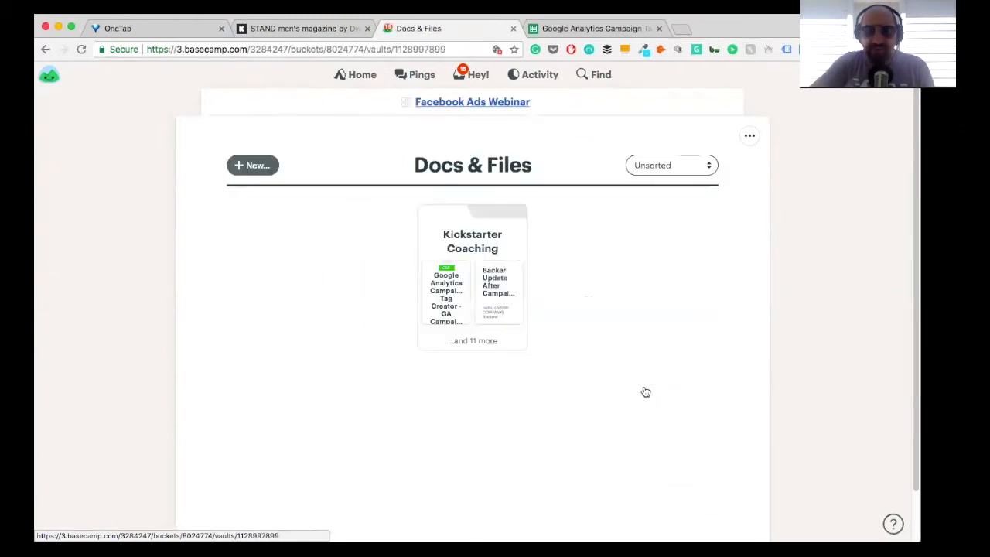
click(449, 235)
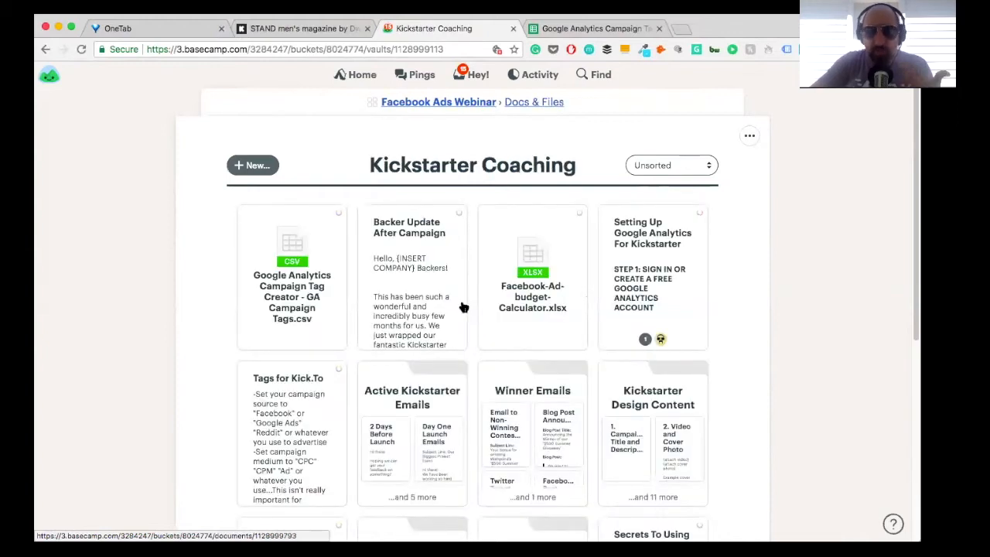
Step: Browse the Kickstarter Coaching folder and open the Facebook Live Tips document
scroll(462, 307, down, 1)
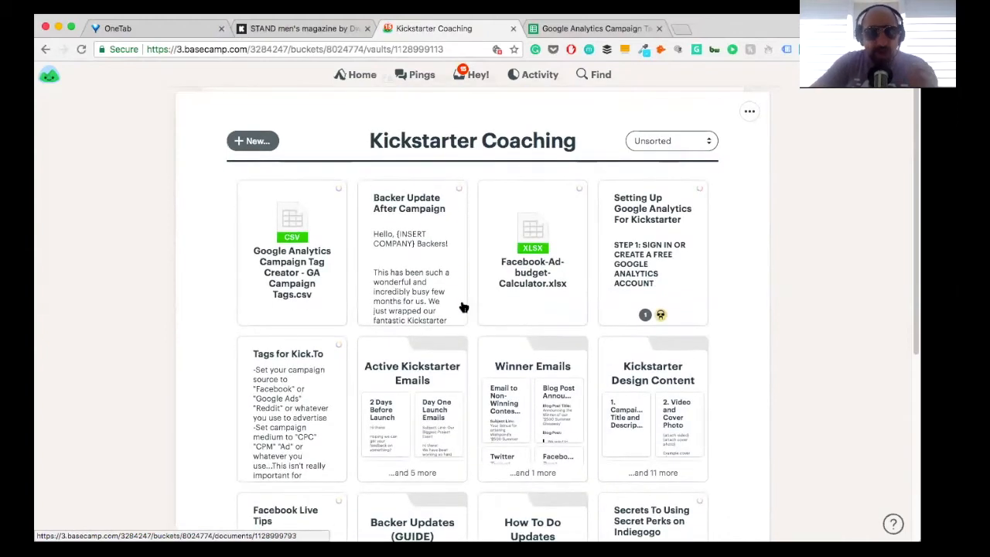
scroll(462, 307, down, 5)
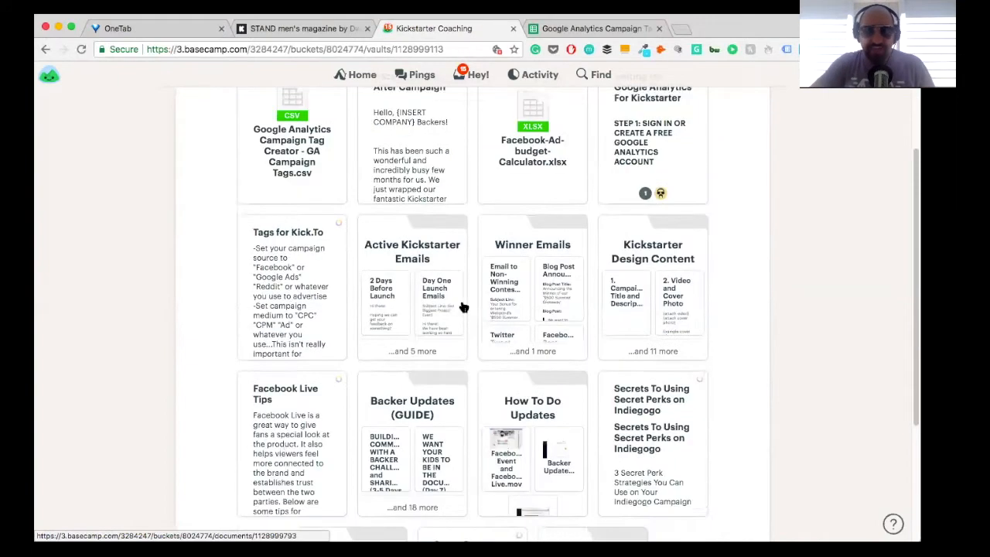
click(264, 386)
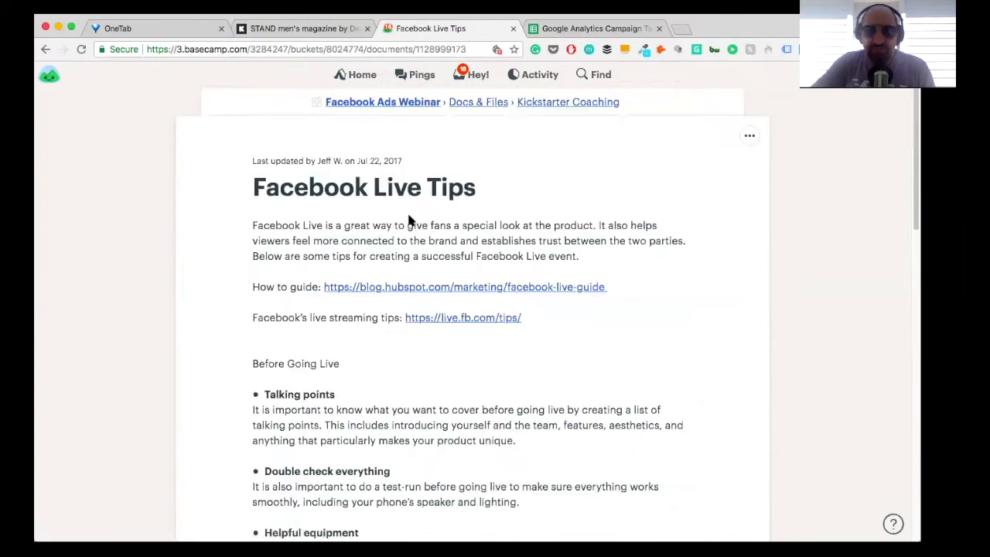
Step: Return to the Kickstarter Coaching folder and place Facebook-Ad-budget-Calculator.xlsx directly before Backer Update After Campaign
click(529, 103)
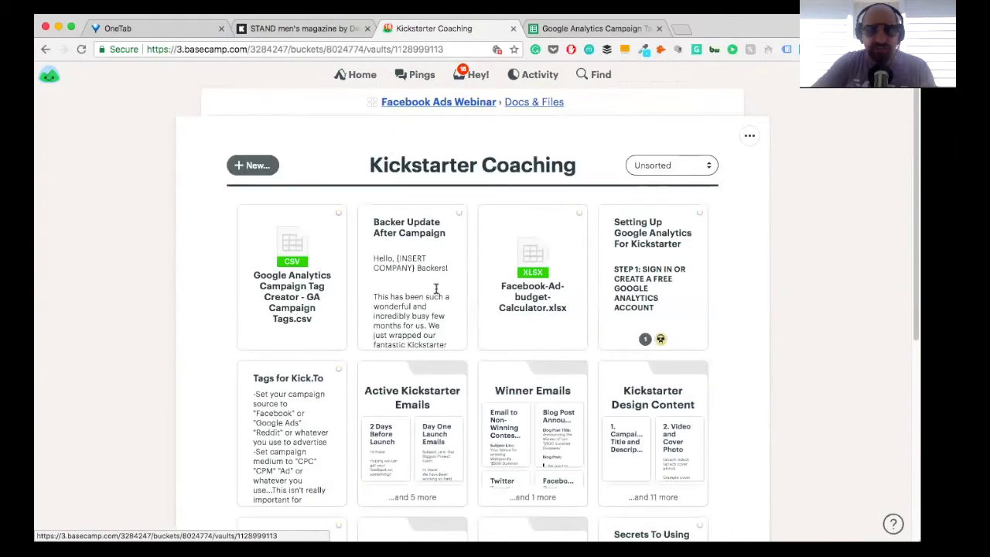
drag(546, 318, 445, 302)
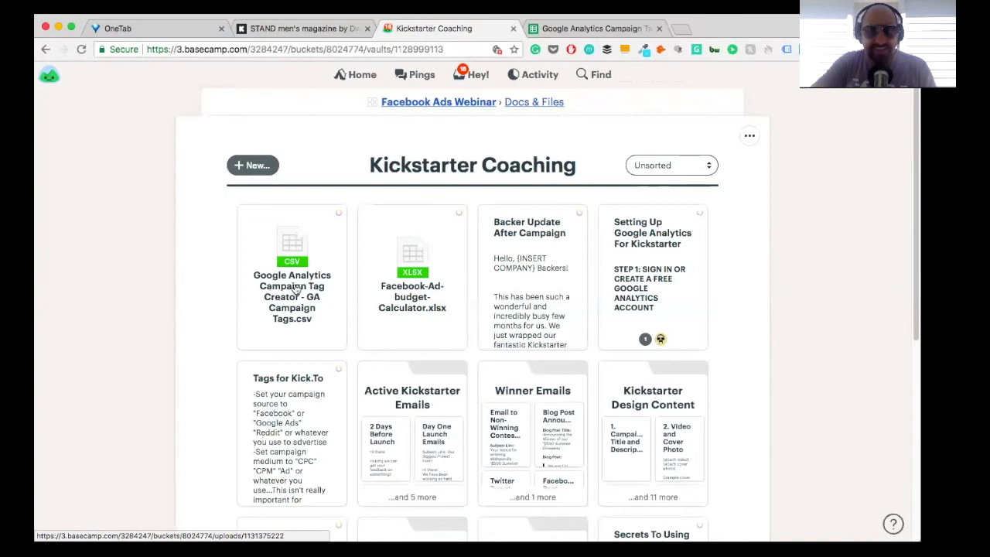
Step: Look over the Kickstarter Coaching folder's remaining documents and subfolders, and go back to the Facebook Ads Webinar project page
scroll(296, 287, down, 5)
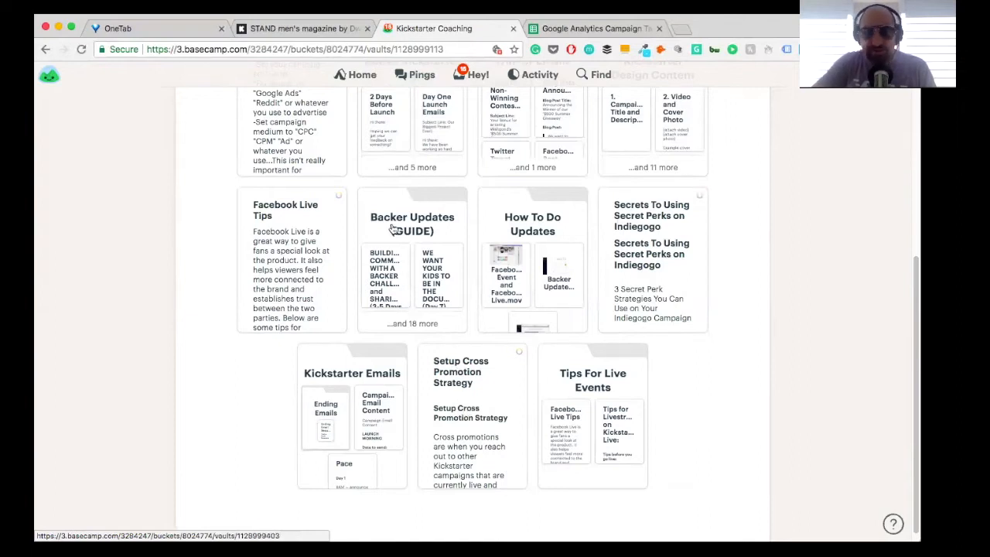
scroll(646, 215, up, 2)
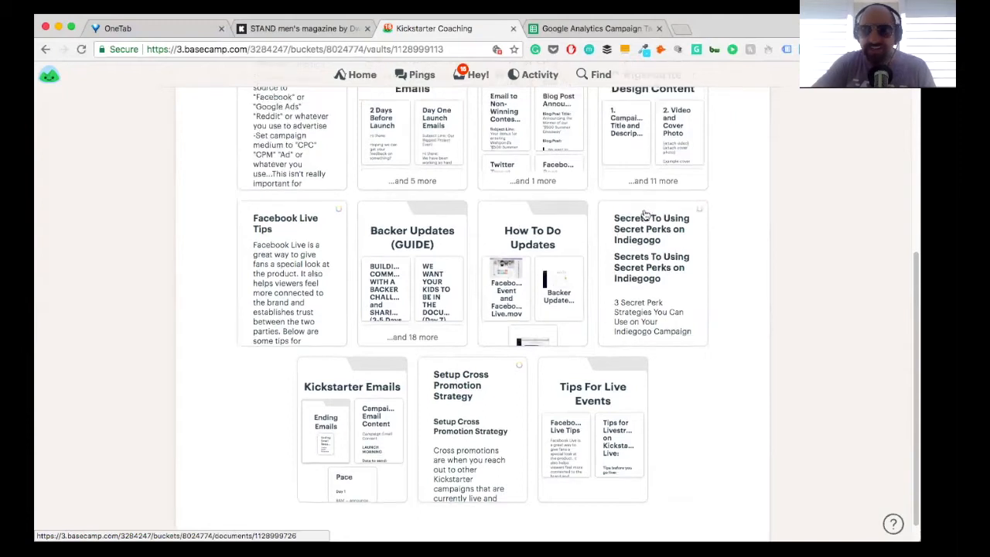
scroll(645, 215, up, 5)
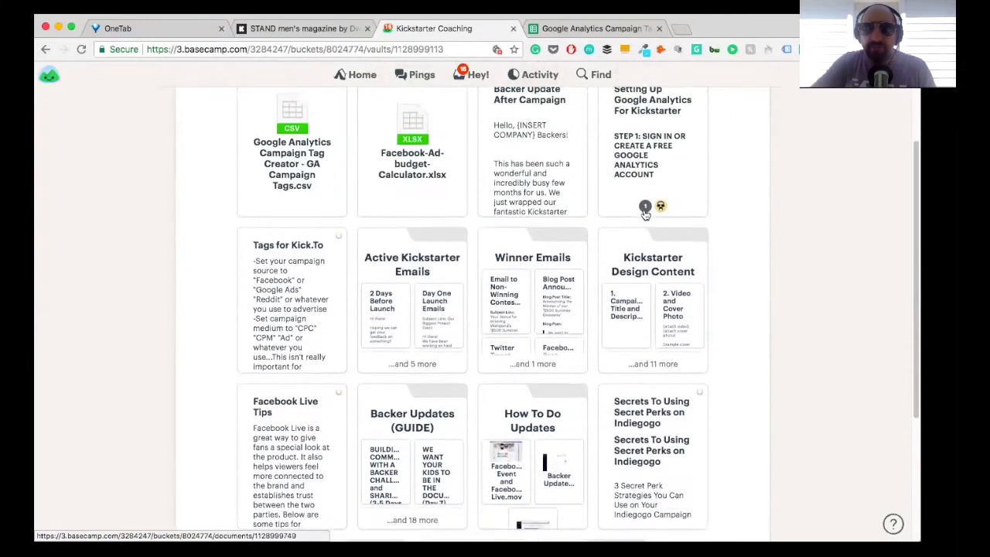
scroll(628, 211, up, 2)
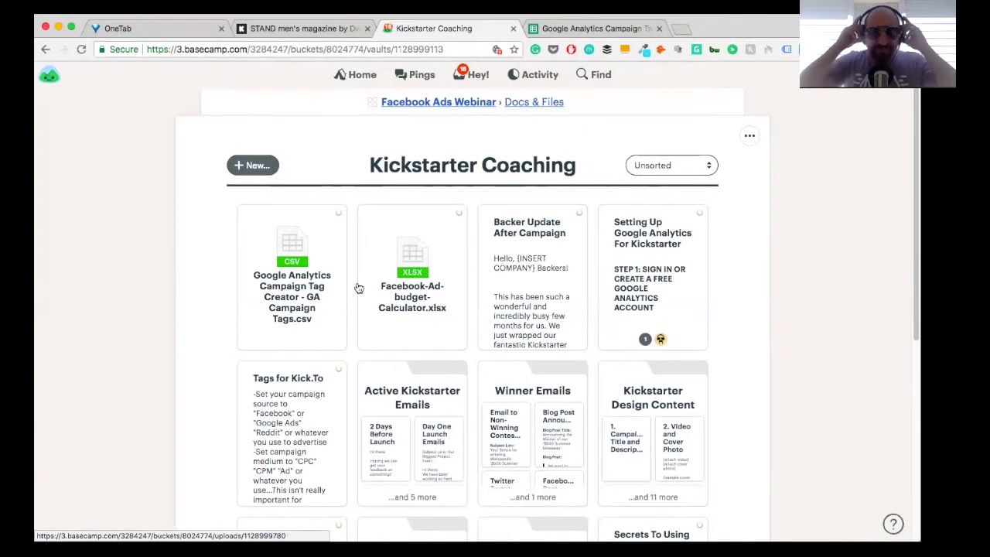
click(535, 104)
click(487, 107)
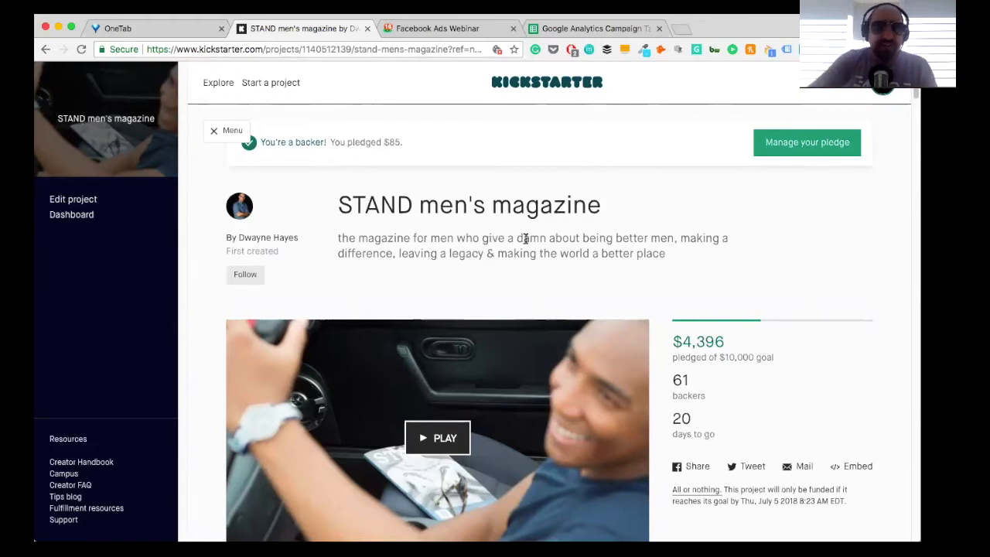
Step: Open Facebook Ads Manager in a new browser tab and switch to the ad account under STAND Magazine
click(679, 28)
text(face)
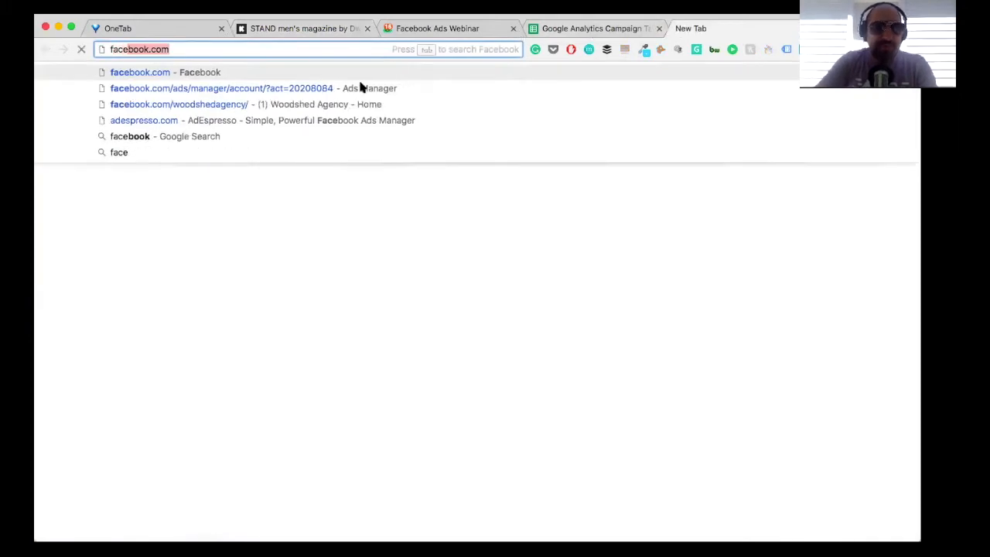
click(239, 89)
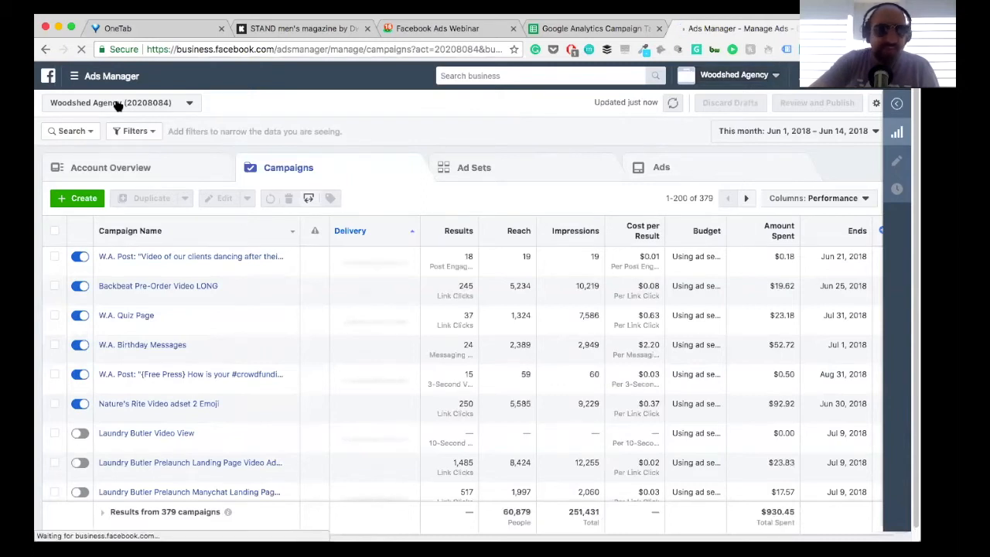
click(118, 105)
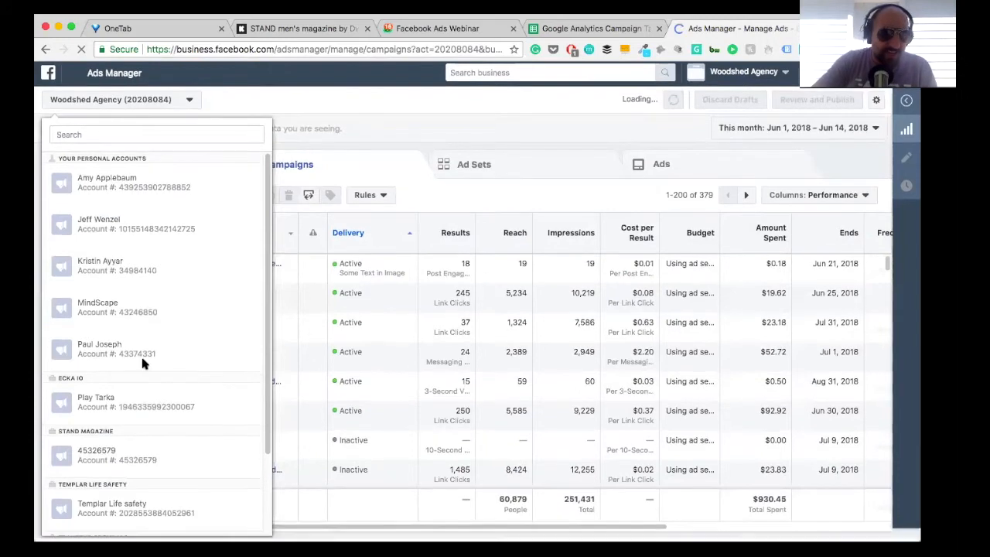
click(116, 461)
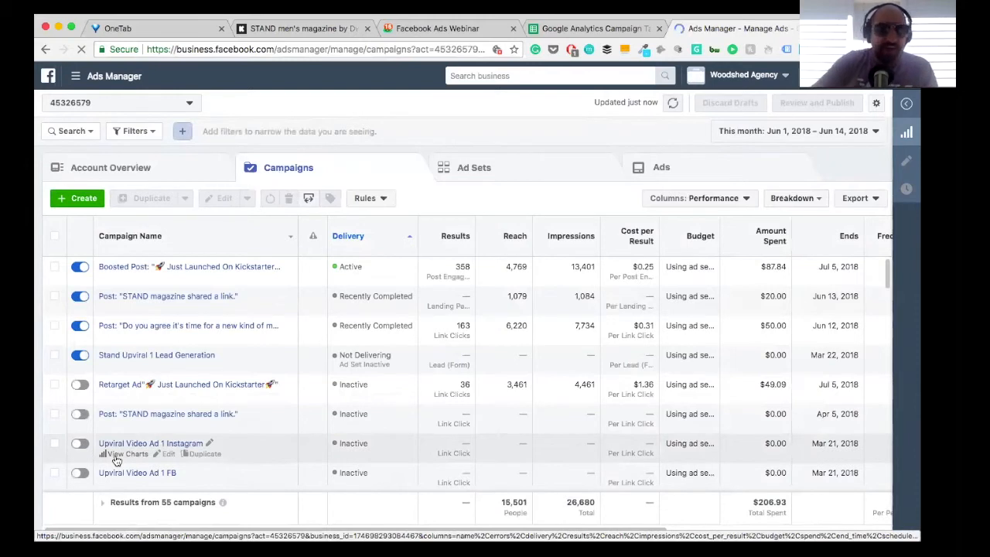
Step: Open the Audiences section of the asset library for the STAND magazine ad account
click(92, 78)
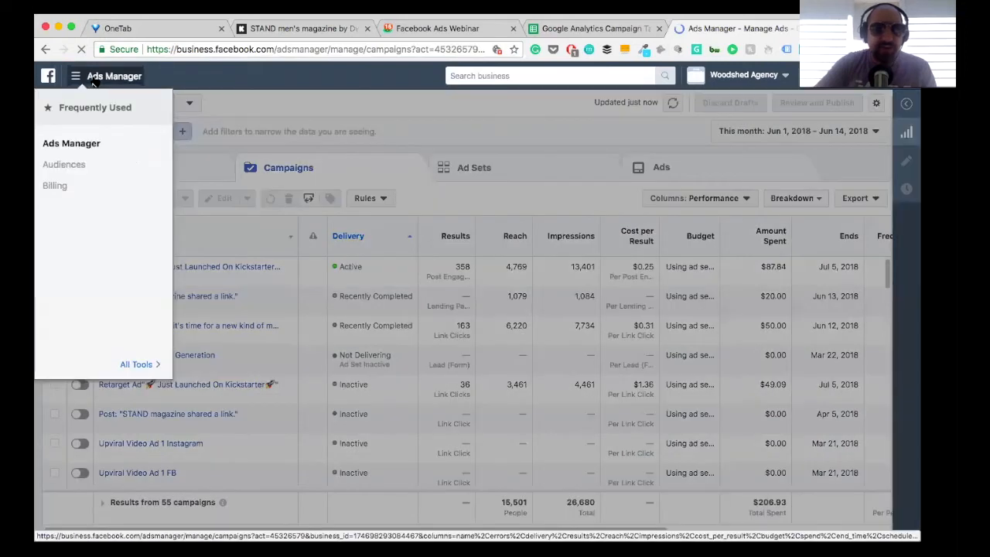
click(74, 167)
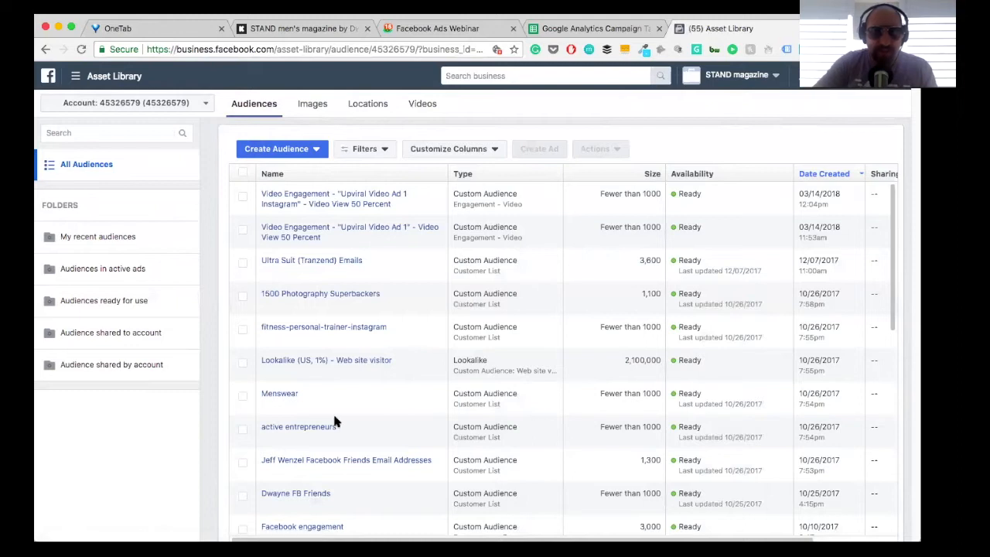
Step: Look through the account's audience list, examining its custom, lookalike and saved audiences, including Facebook engagement and STAND email list
scroll(334, 418, down, 3)
scroll(334, 418, down, 2)
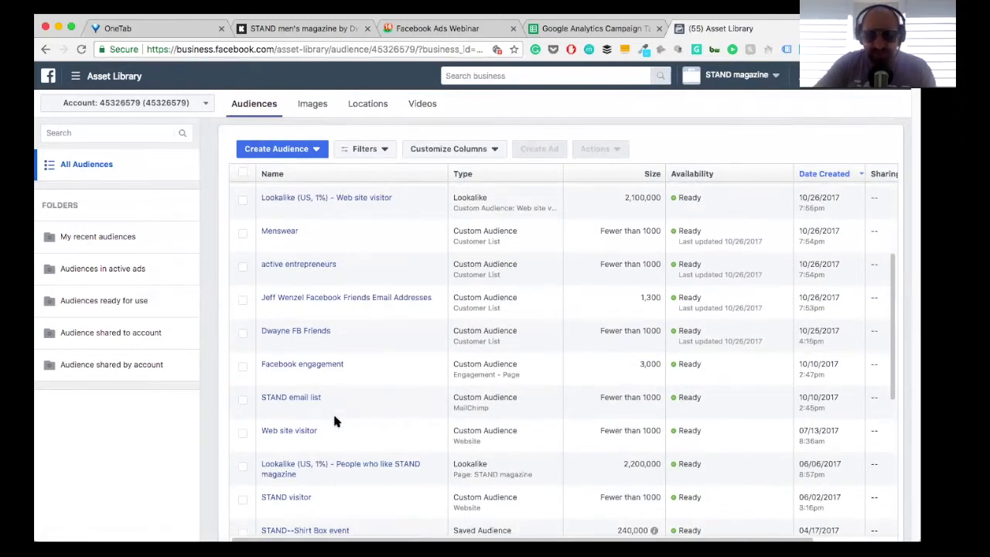
scroll(334, 420, down, 5)
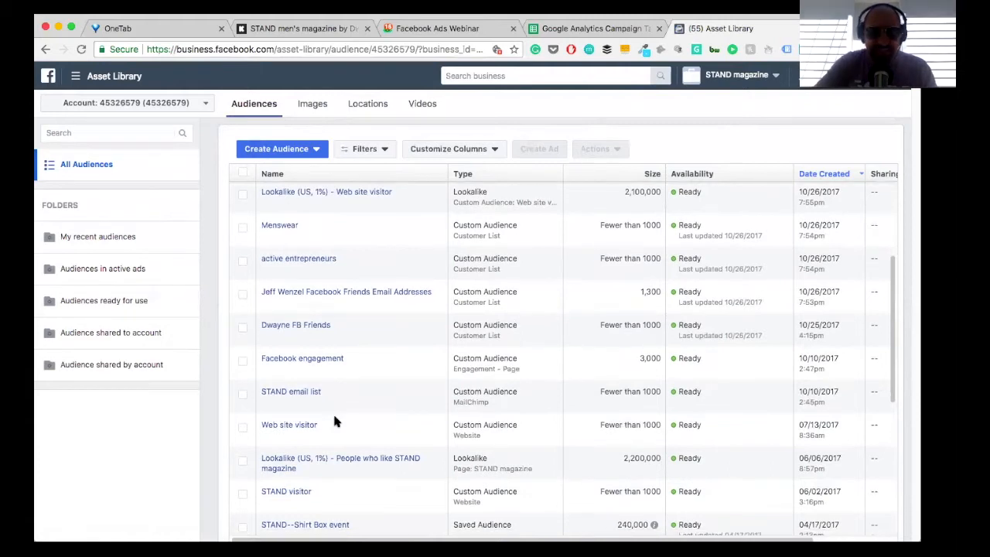
scroll(334, 419, down, 2)
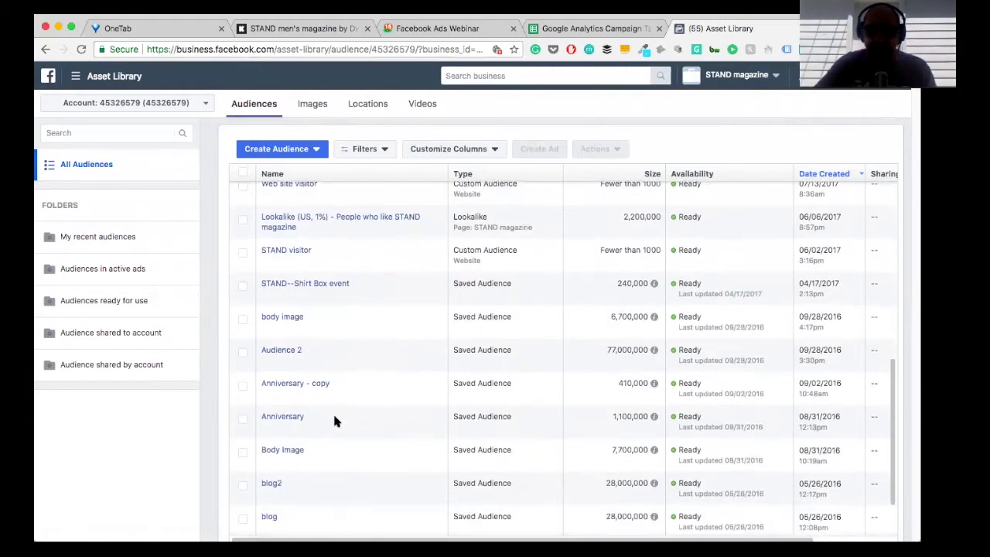
scroll(335, 421, up, 10)
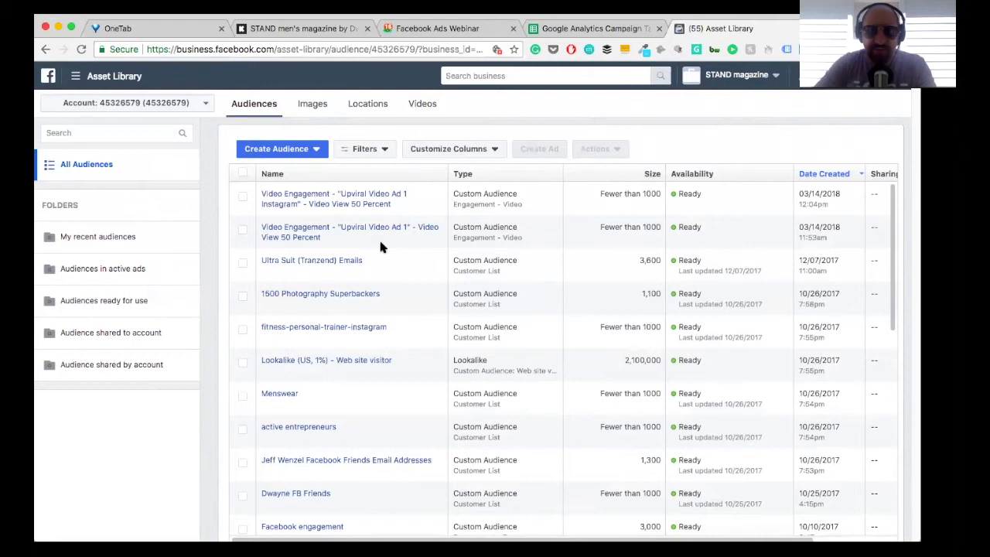
scroll(357, 266, down, 2)
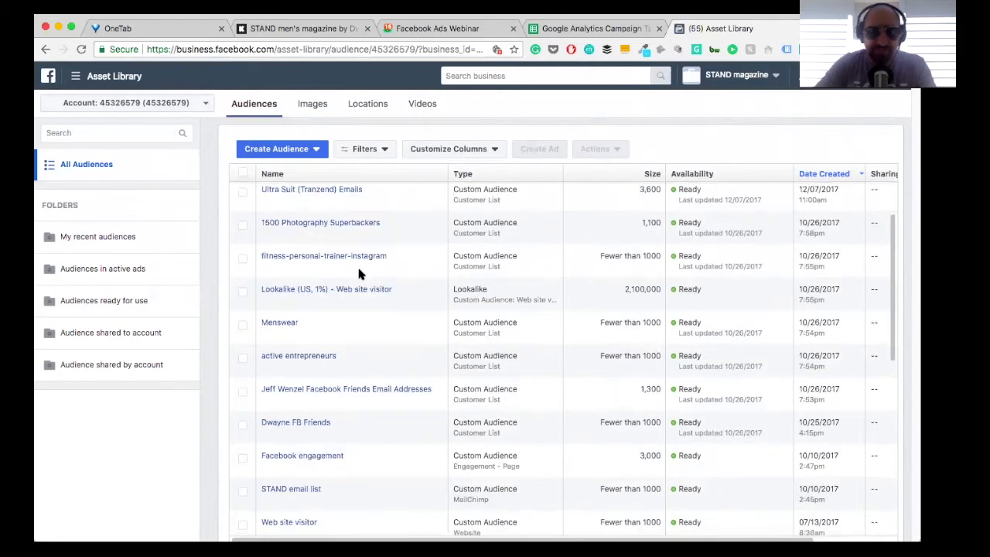
scroll(371, 359, down, 1)
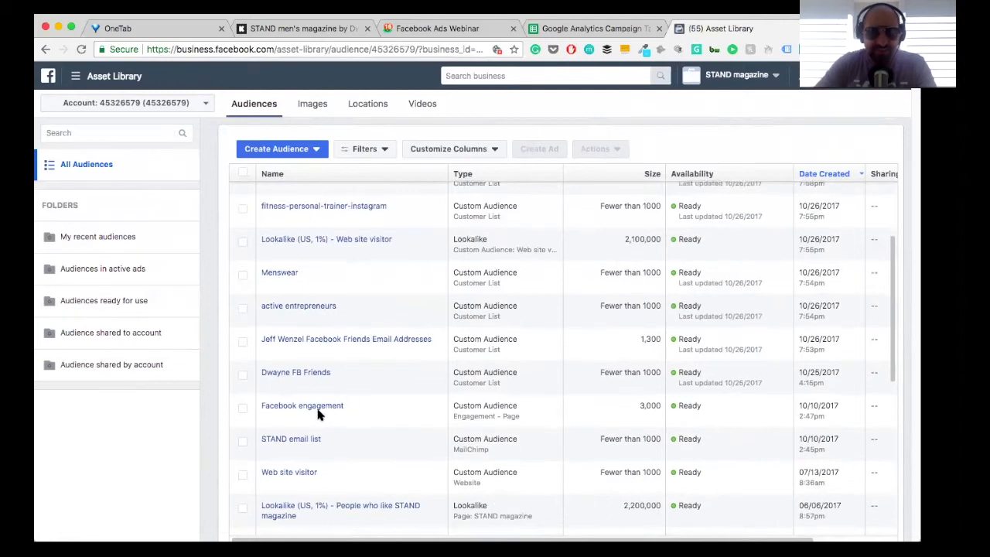
scroll(318, 413, down, 1)
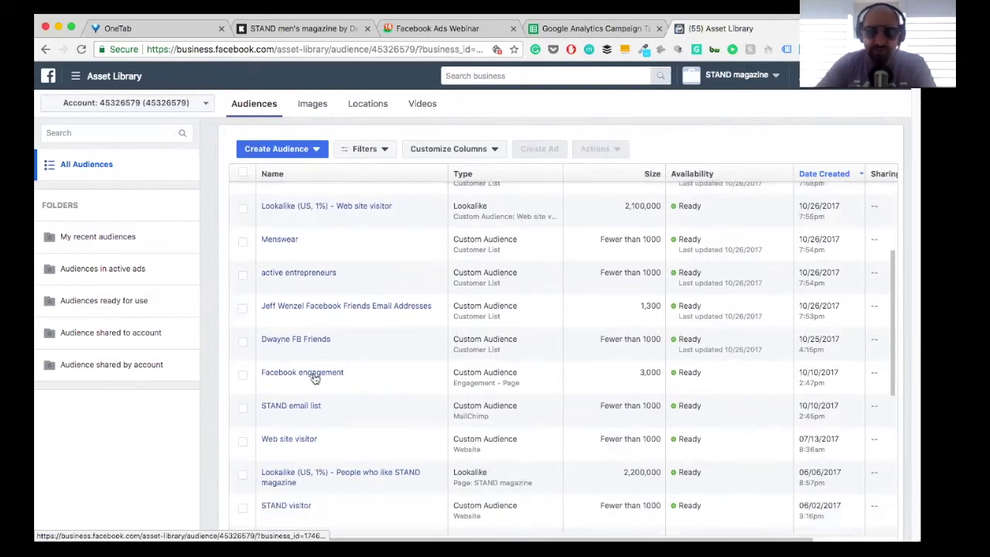
scroll(313, 378, down, 1)
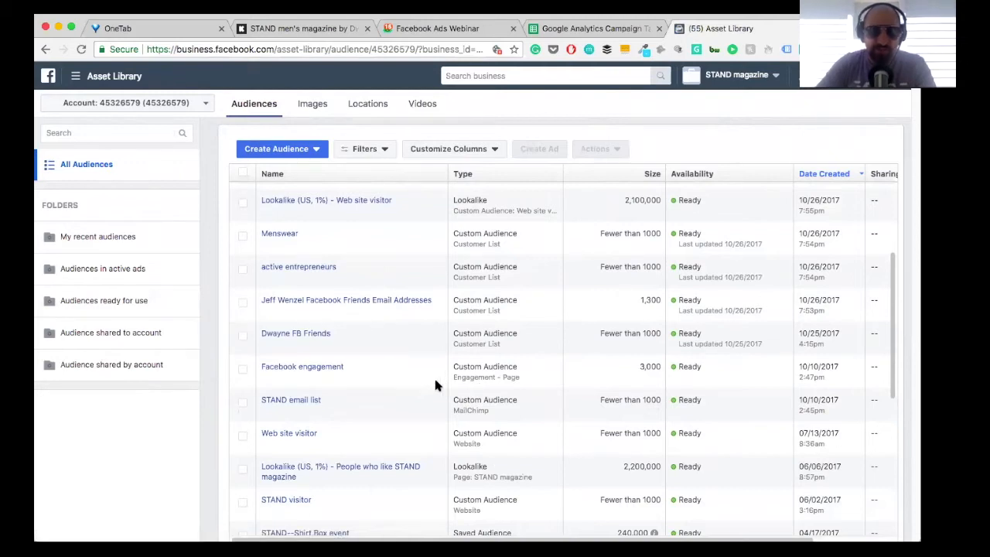
scroll(386, 375, down, 1)
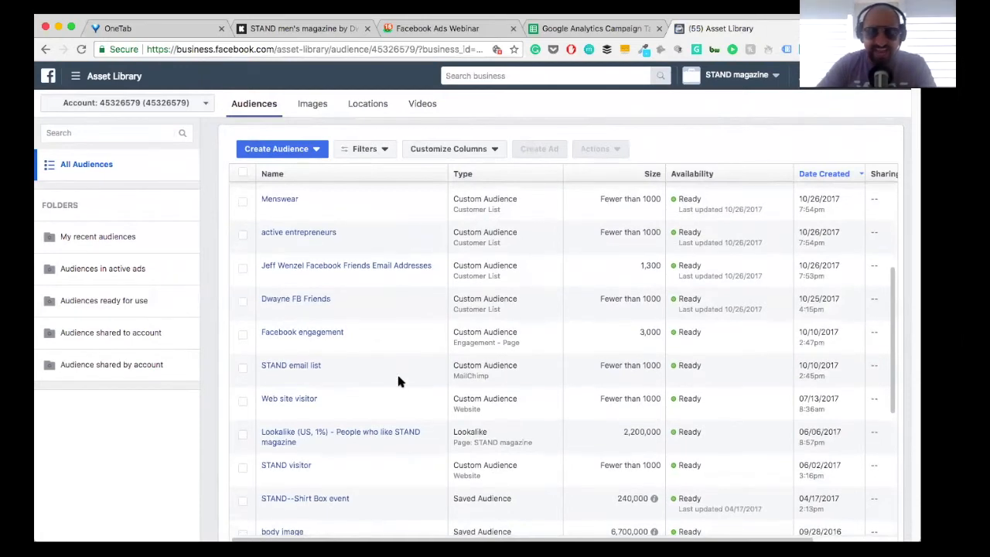
scroll(398, 380, down, 2)
scroll(398, 379, up, 5)
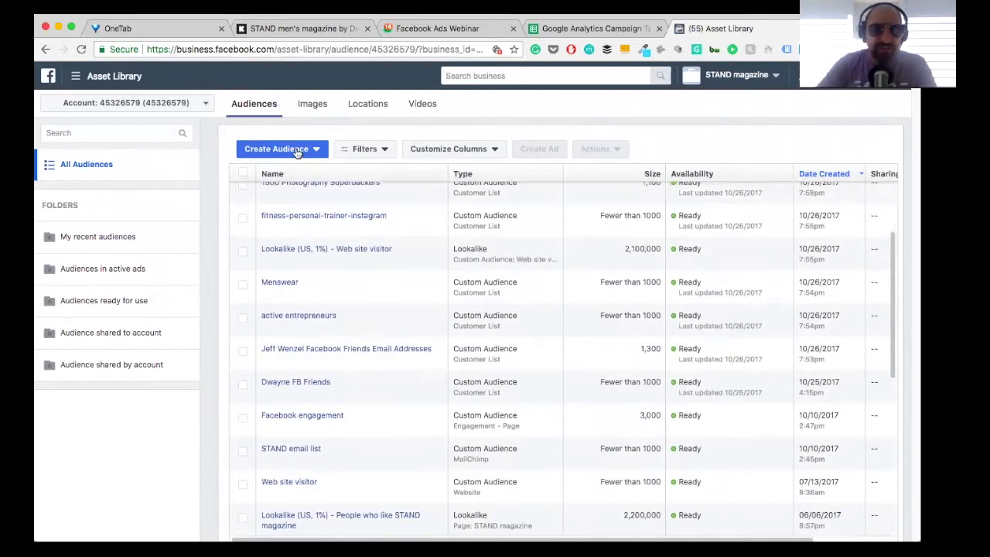
click(296, 152)
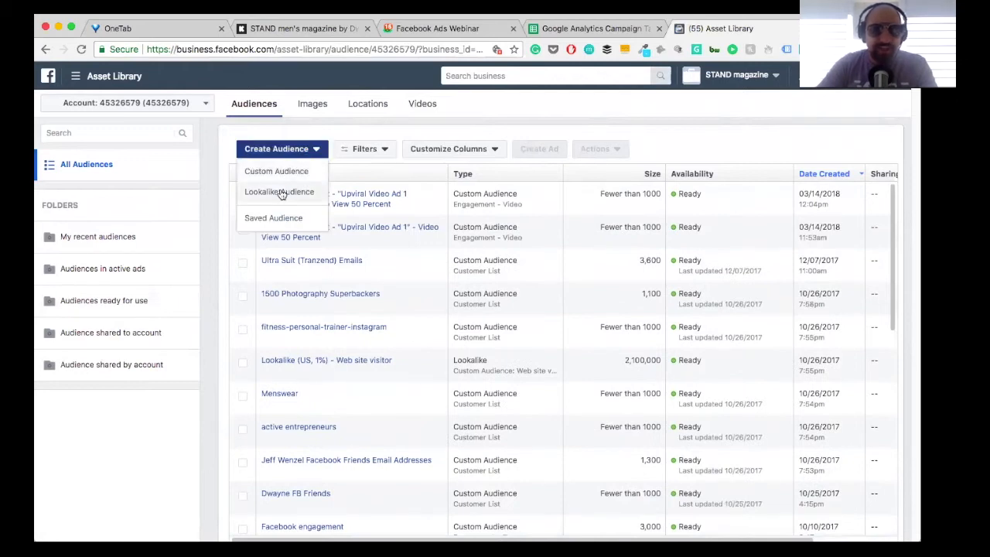
click(250, 159)
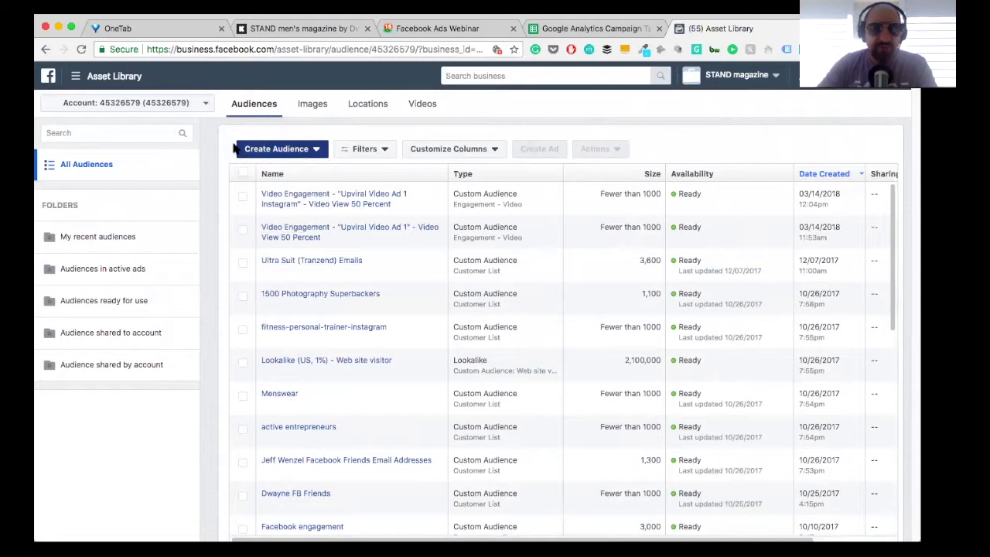
click(275, 152)
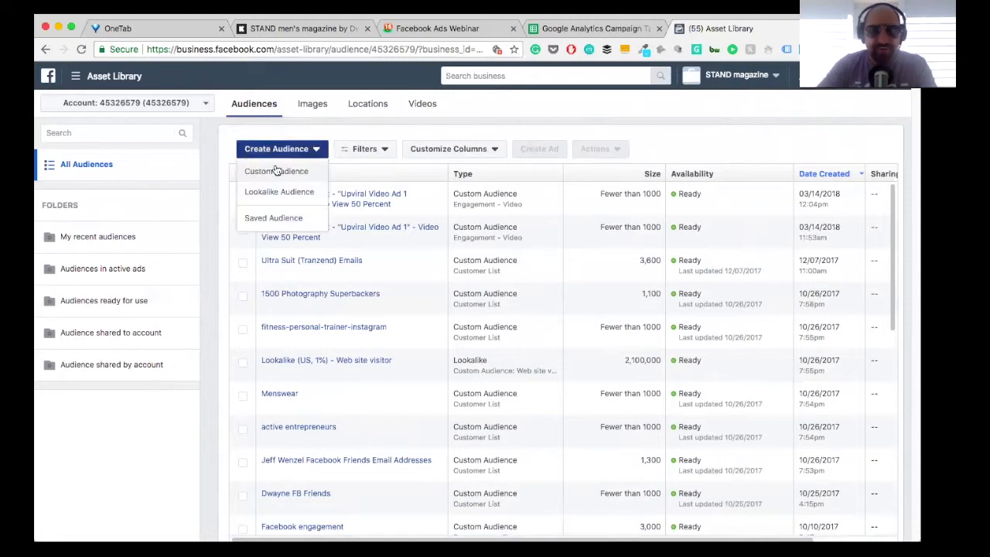
click(276, 171)
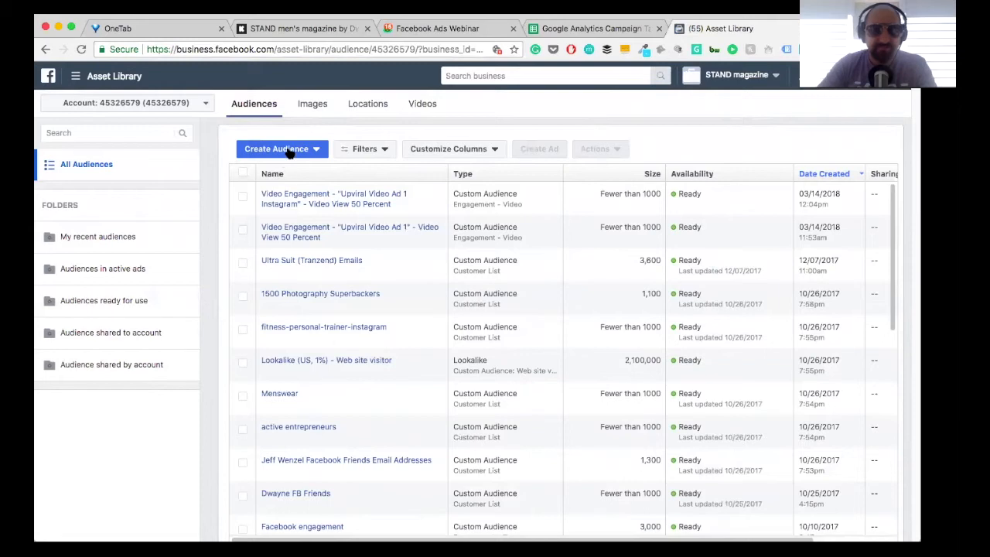
Step: Start a lookalike audience with a new custom audience as its source, based on engagement with a Facebook Page
click(290, 150)
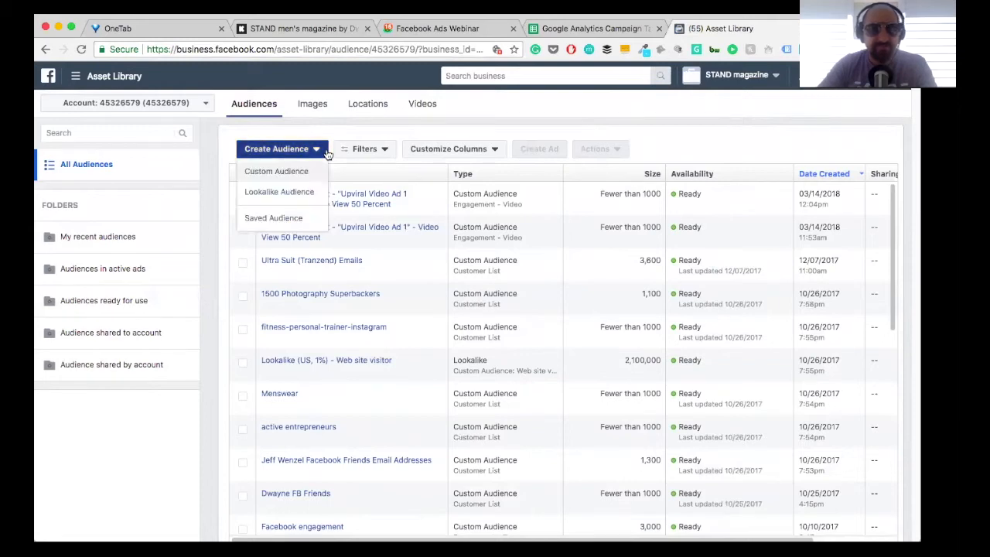
click(306, 171)
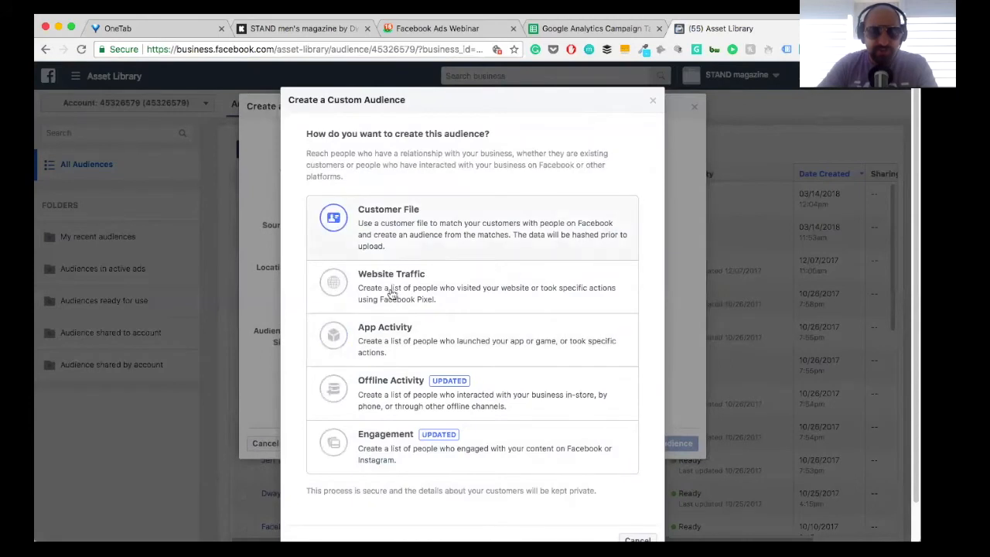
click(379, 433)
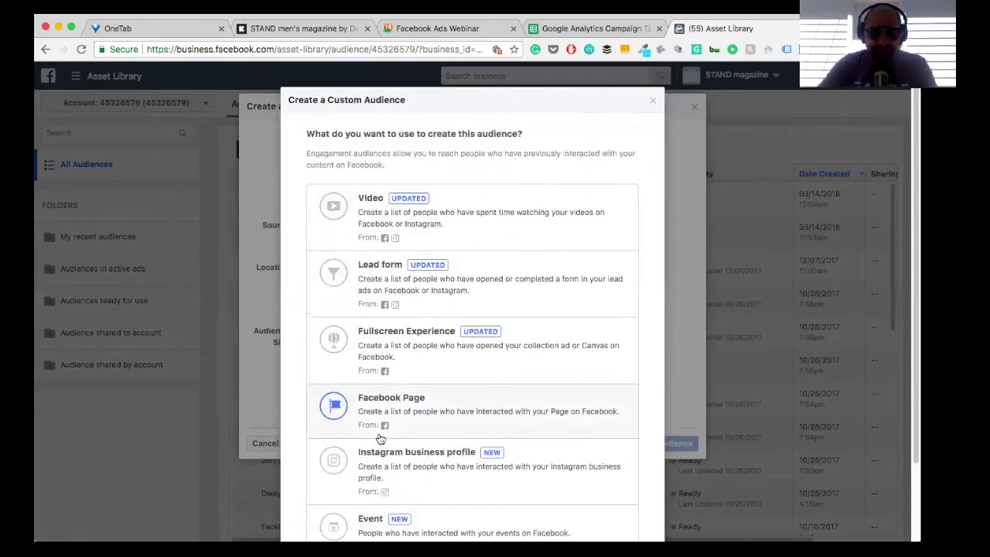
scroll(380, 438, down, 1)
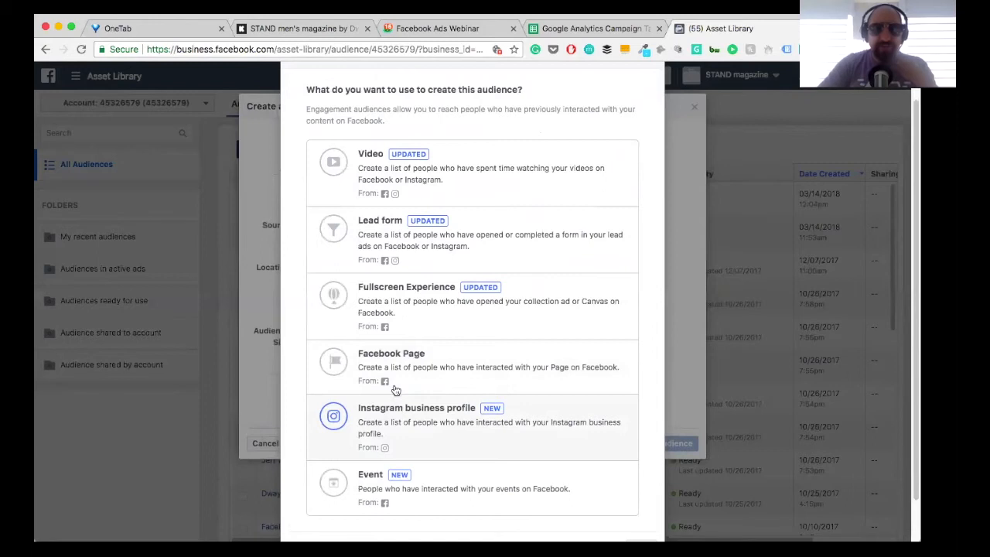
click(419, 365)
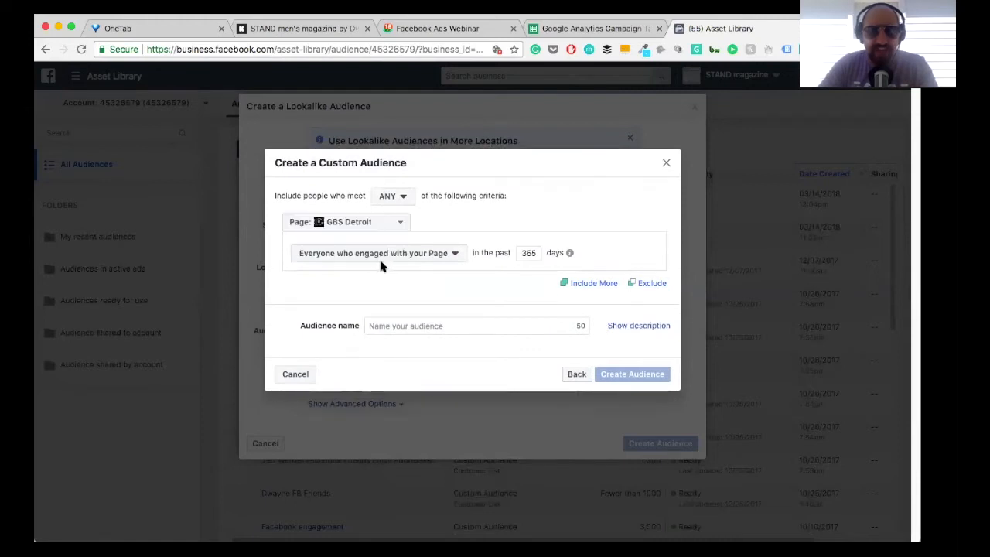
Step: Set the custom audience's source Page to STAND magazine
click(352, 222)
scroll(367, 353, down, 2)
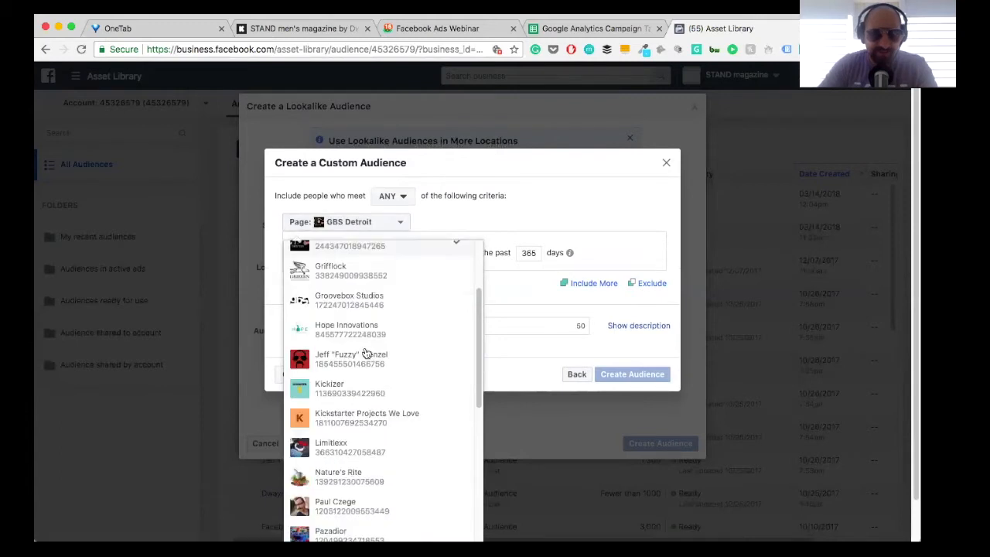
scroll(367, 353, down, 6)
scroll(368, 353, down, 3)
scroll(365, 348, down, 2)
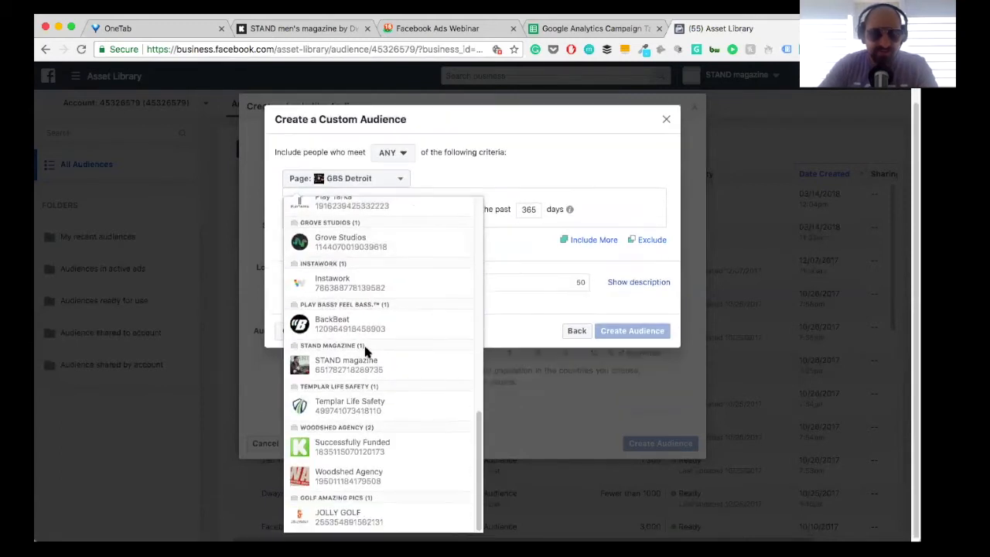
scroll(365, 352, up, 6)
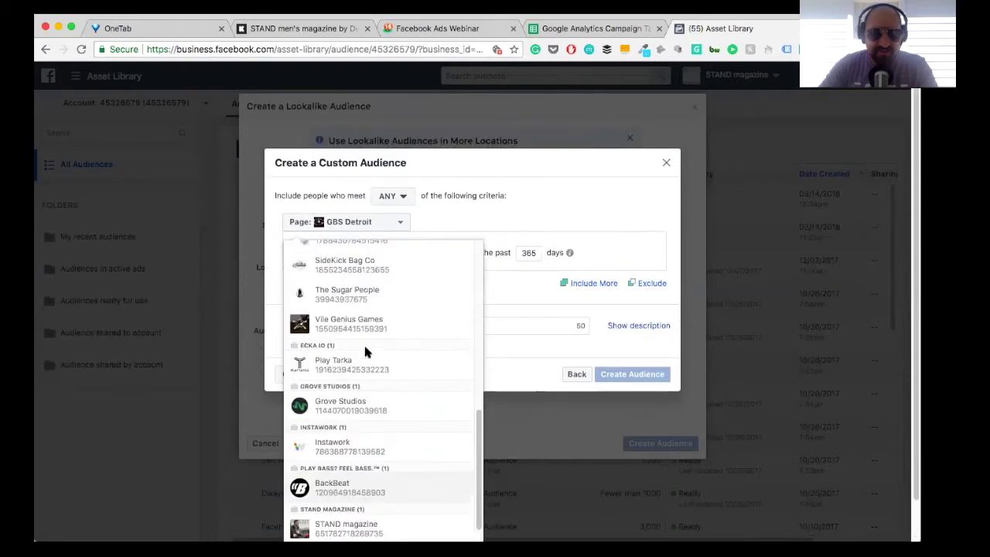
scroll(366, 352, up, 7)
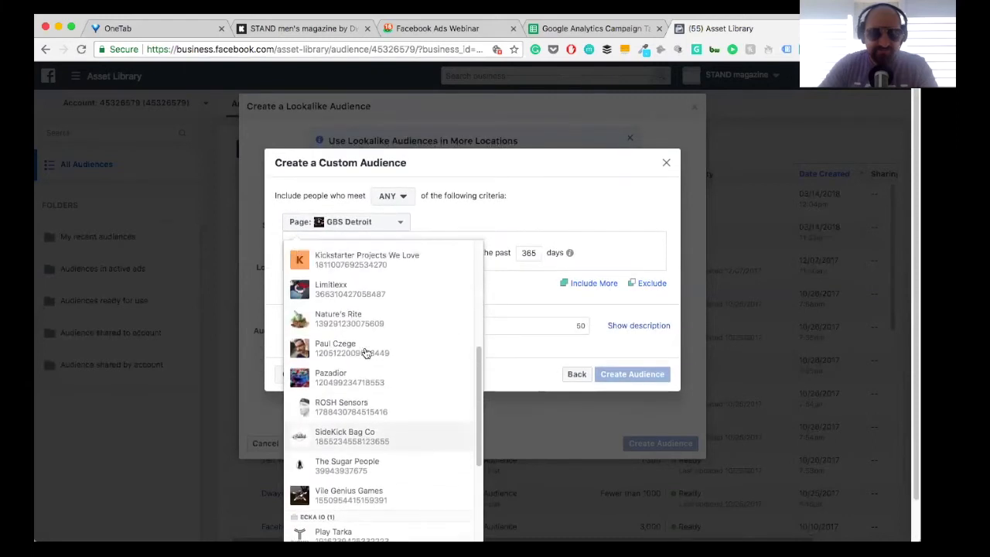
scroll(366, 353, up, 4)
scroll(365, 352, down, 4)
scroll(366, 352, down, 3)
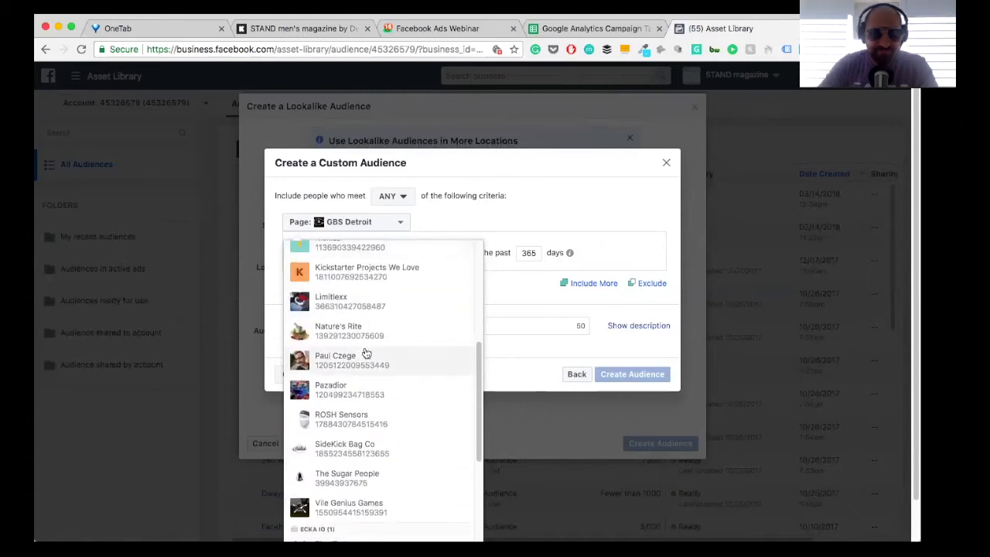
scroll(366, 352, up, 3)
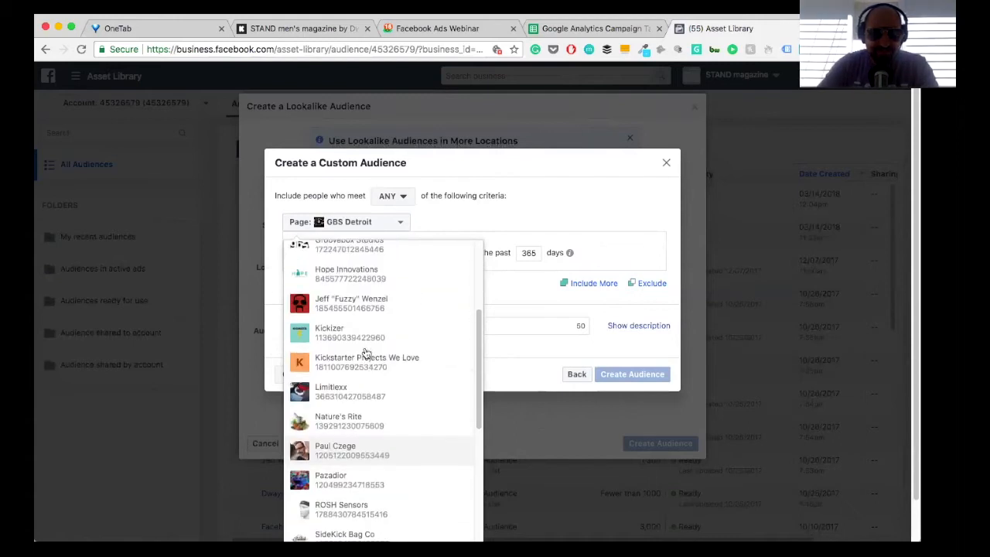
scroll(366, 353, down, 1)
scroll(366, 353, down, 4)
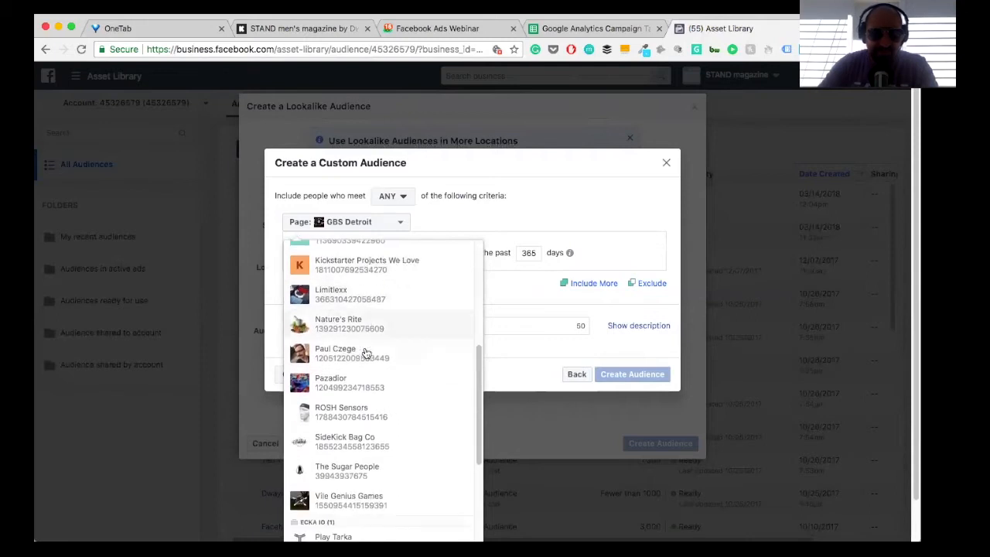
scroll(366, 352, down, 4)
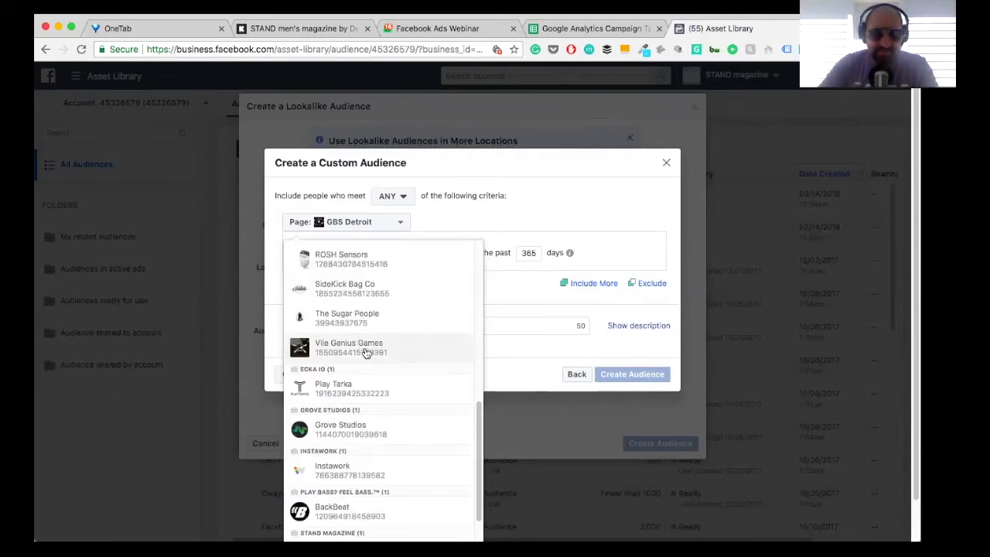
scroll(354, 371, down, 3)
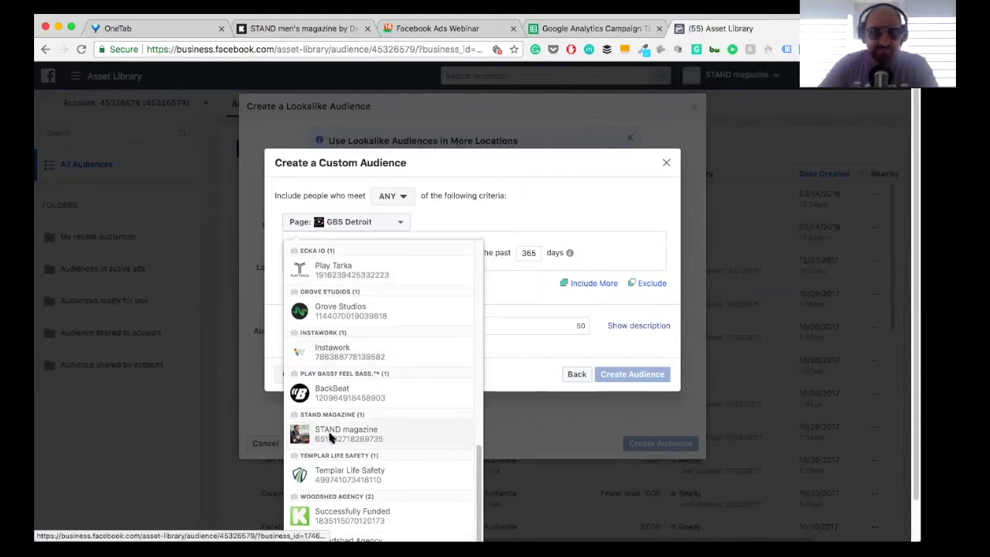
click(331, 436)
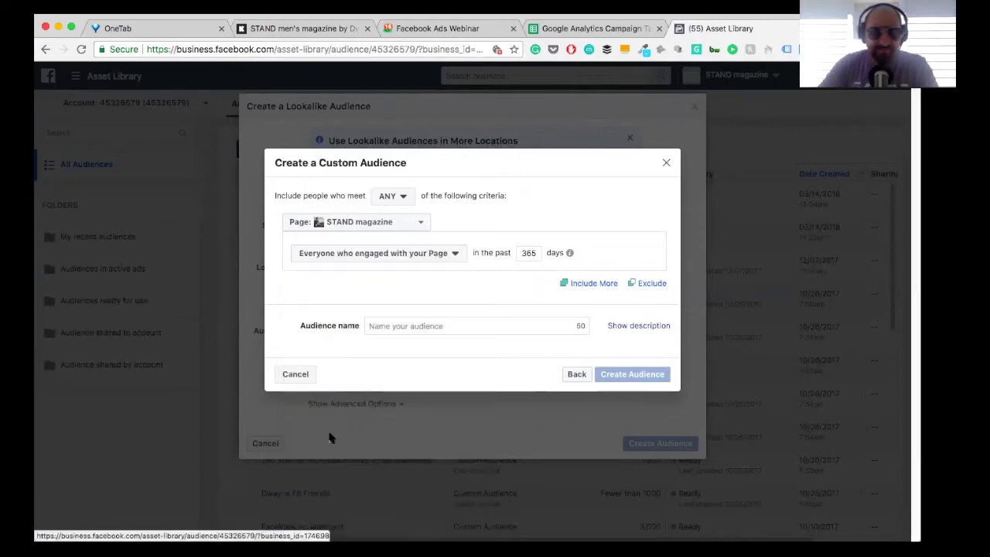
Step: Define the custom audience as everyone who engaged with the Page in the past 120 days
click(374, 262)
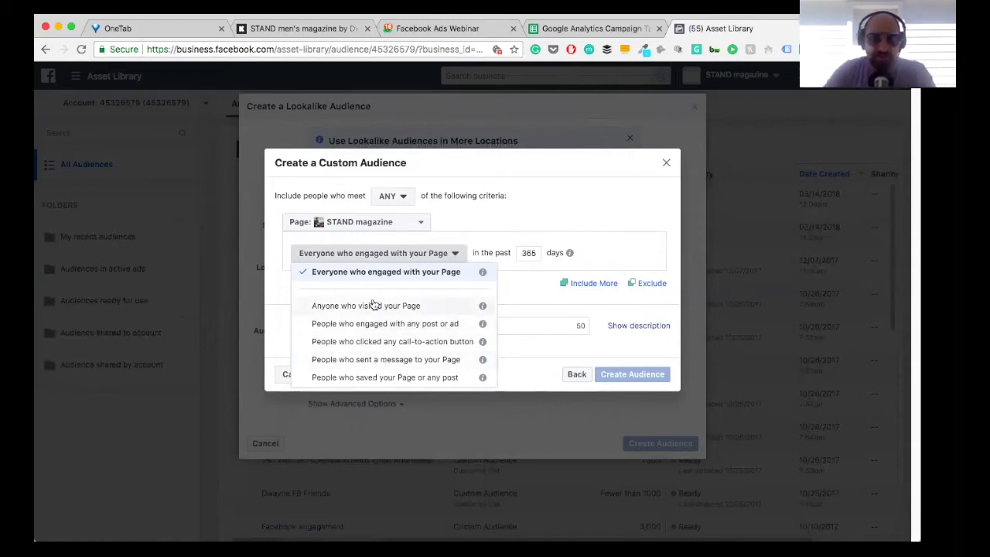
click(382, 275)
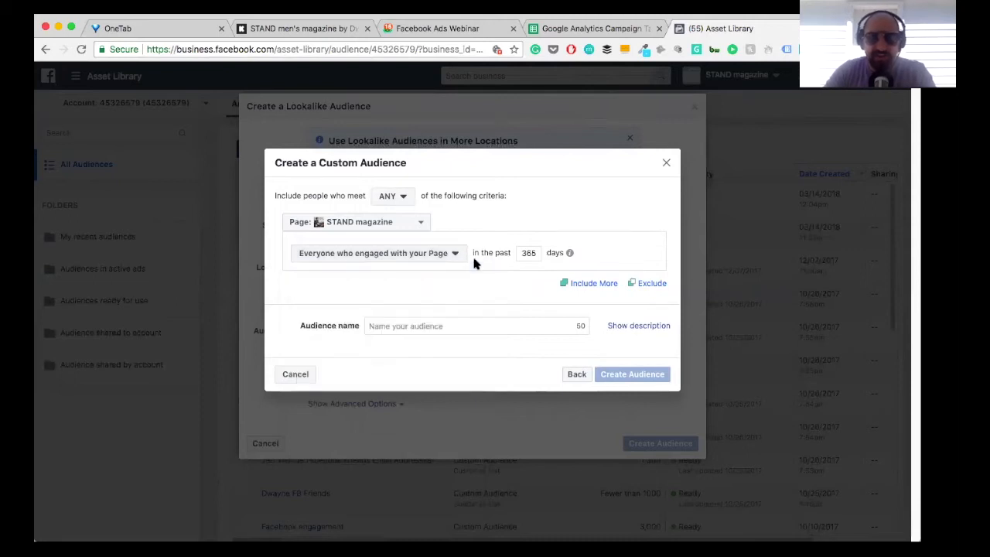
click(535, 253)
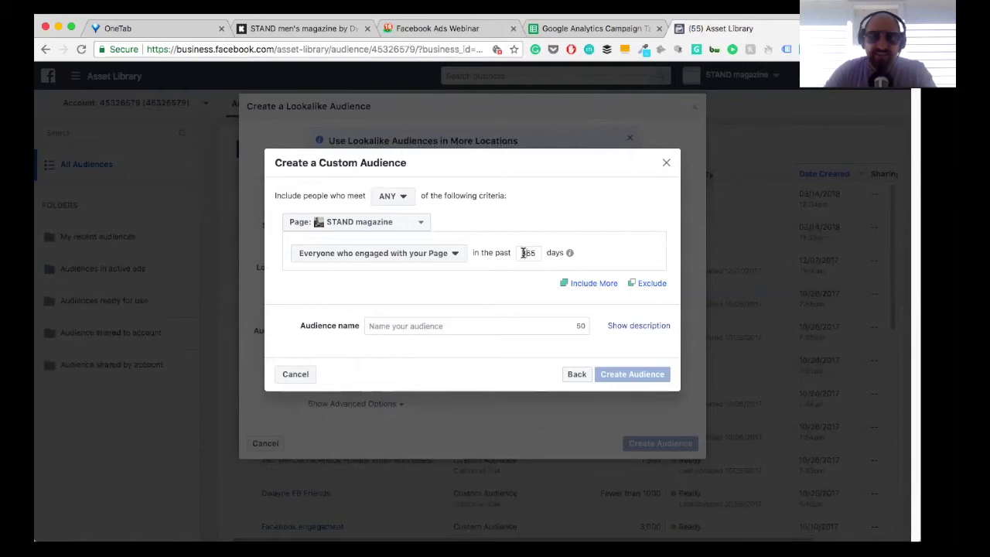
drag(522, 252, 535, 253)
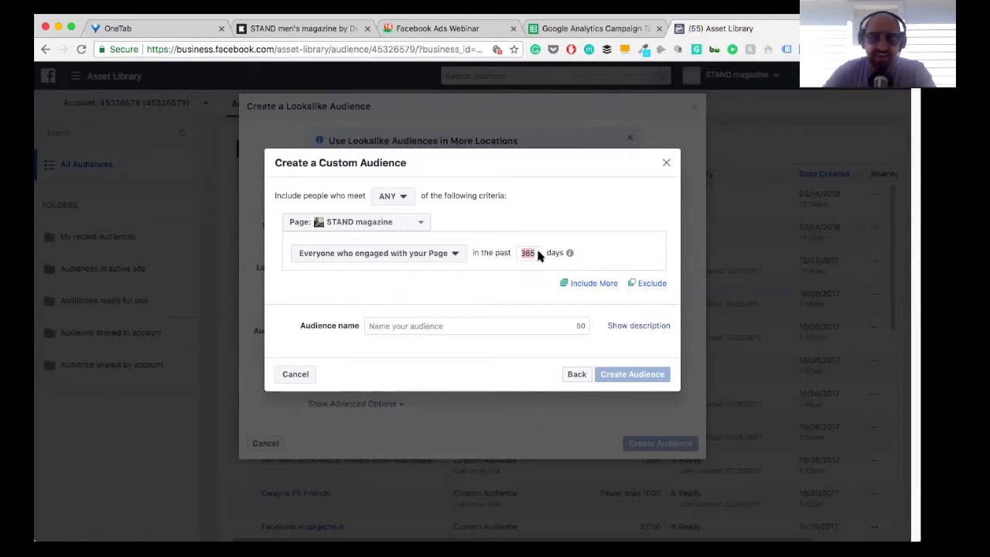
text(180)
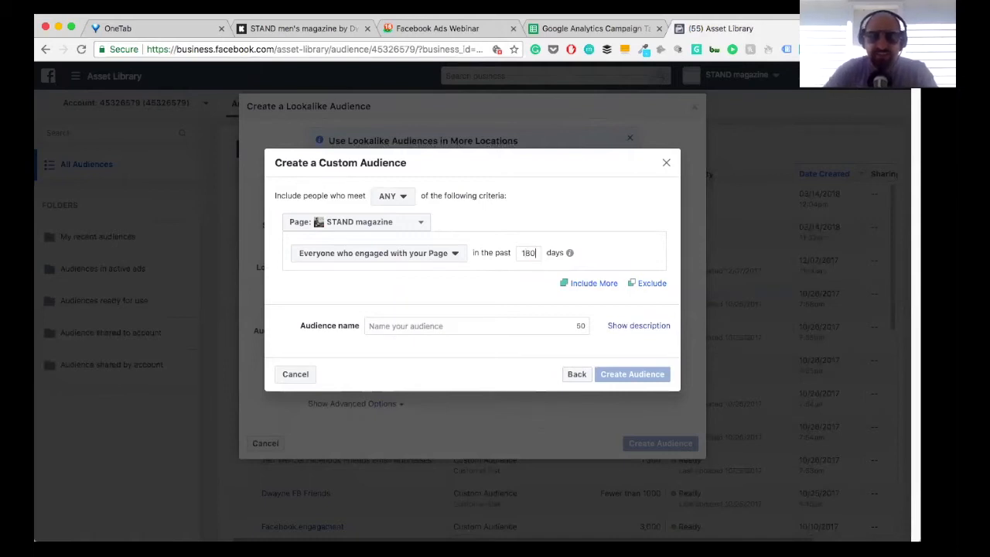
key(BackSpace)
key(BackSpace)
key(BackSpace)
text(120)
Step: Name the custom audience "STAND (FACEBOOK engagement 180 days)"
click(405, 326)
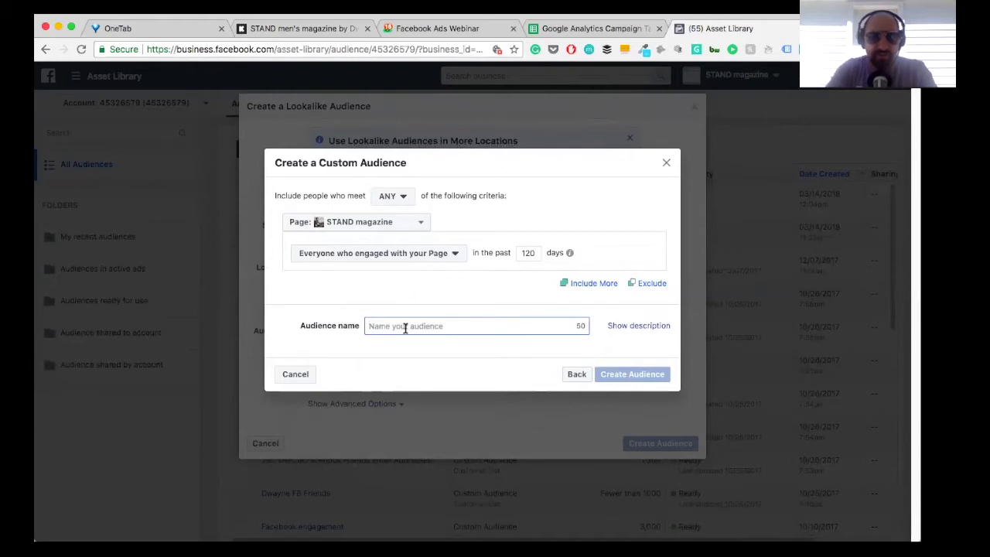
text(STANN)
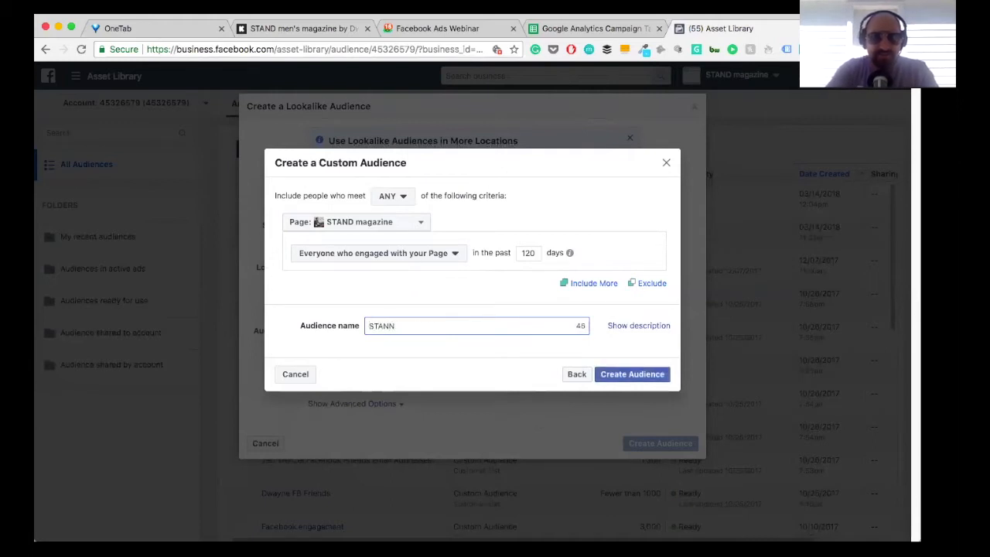
key(BackSpace)
text(D )
text((FA)
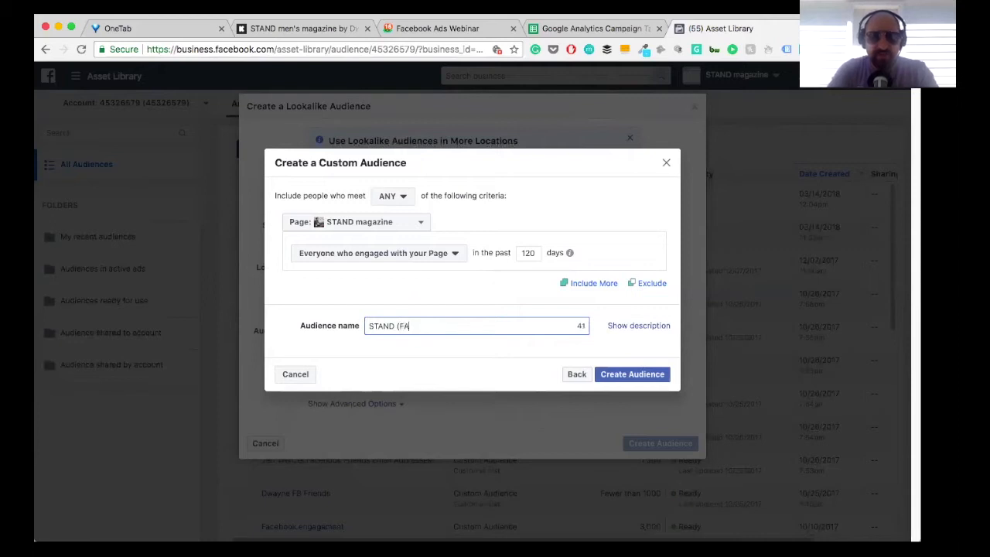
text(Cebook)
key(BackSpace)
key(BackSpace)
key(BackSpace)
key(BackSpace)
key(BackSpace)
key(BackSpace)
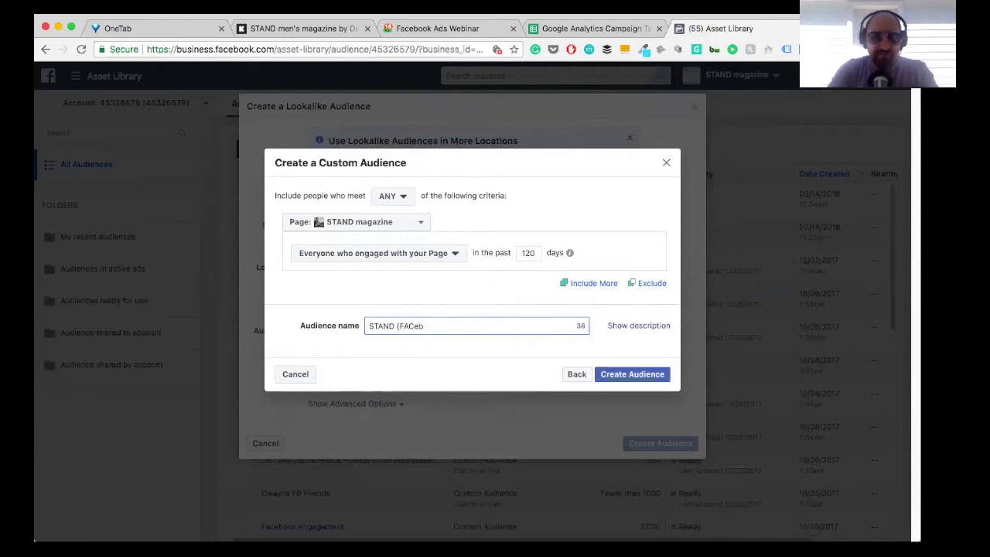
key(BackSpace)
text(ACEBOOK engagem)
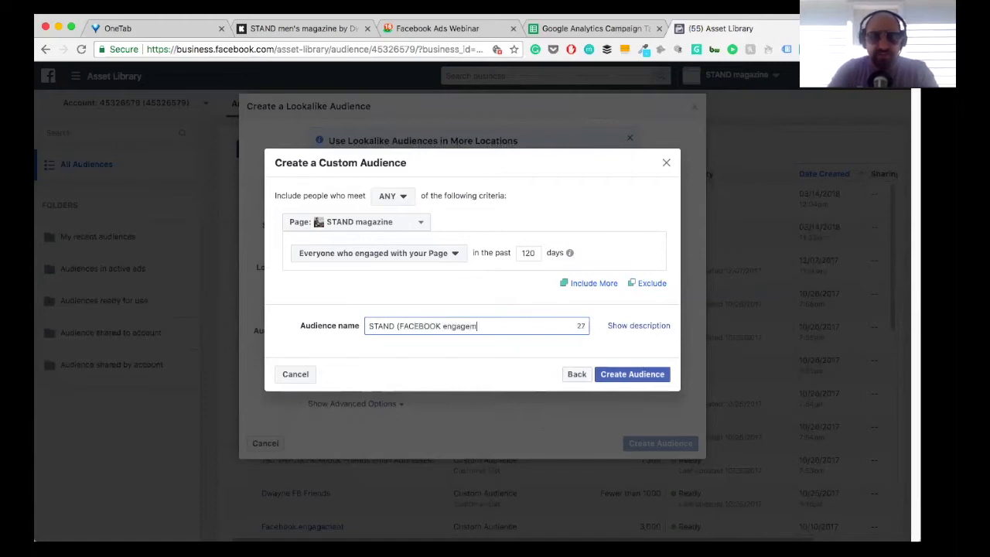
text(ent 180)
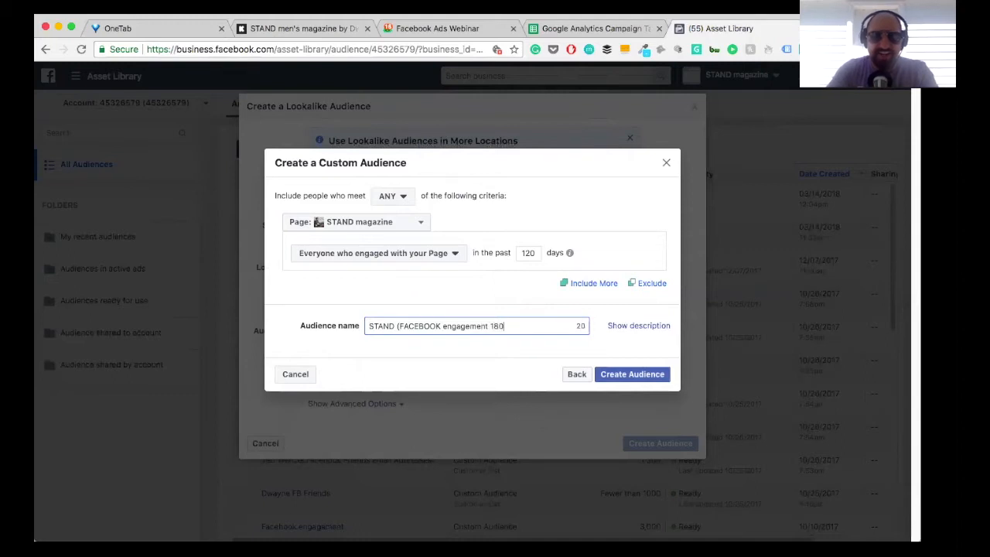
text( days))
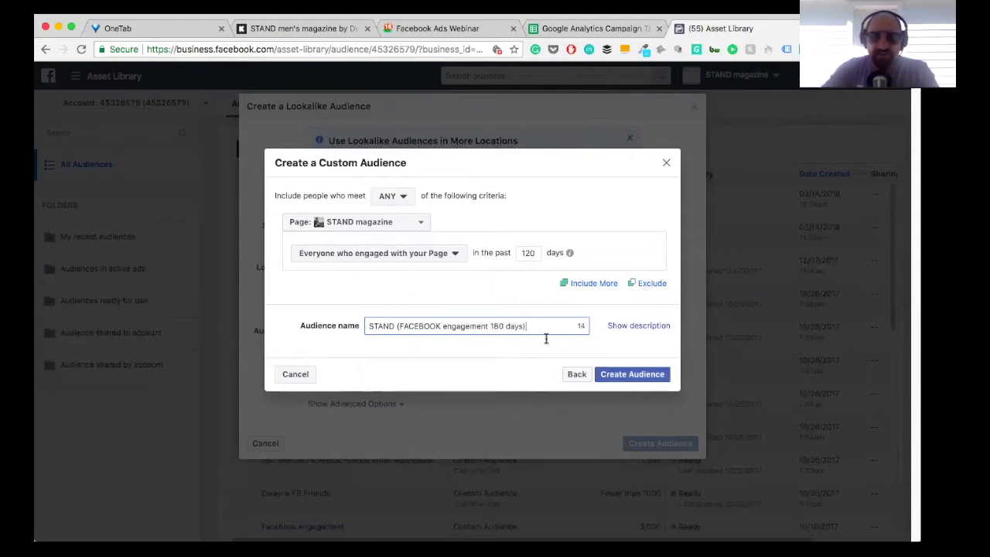
Step: Create the Page engagement custom audience and close the remaining lookalike audience setup without creating a lookalike
click(632, 377)
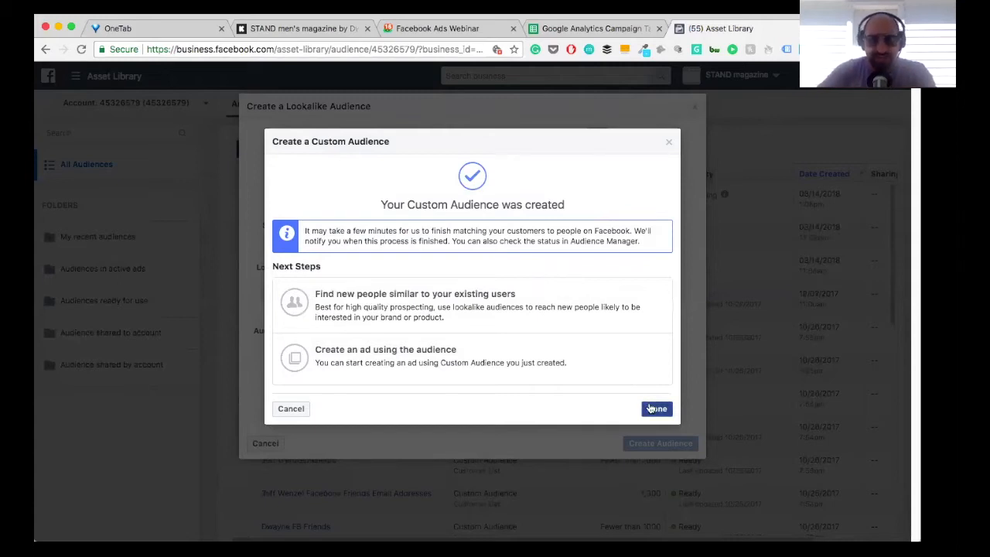
click(652, 408)
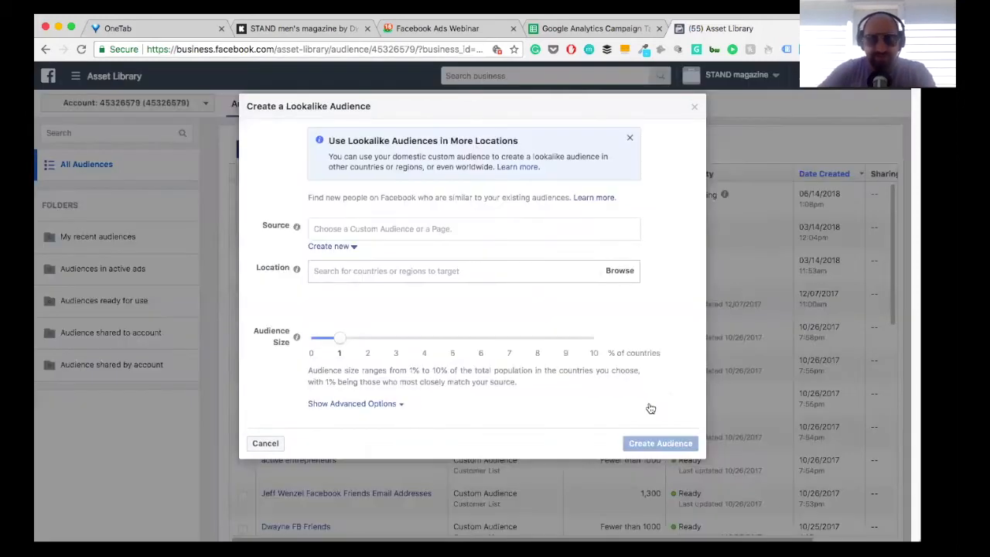
click(693, 109)
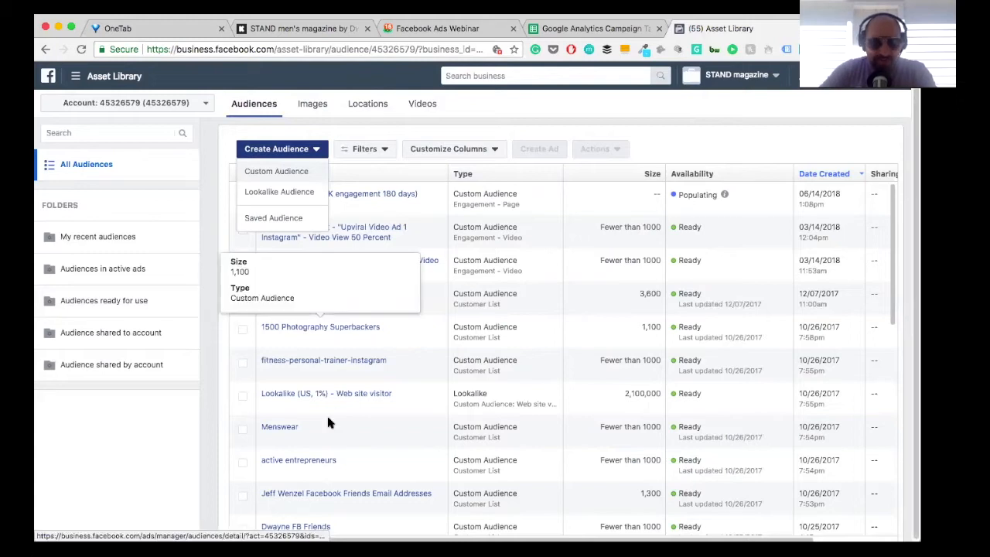
Step: Find the Web site visitor custom audience in the audience list and view its details
scroll(328, 418, down, 1)
scroll(328, 421, down, 1)
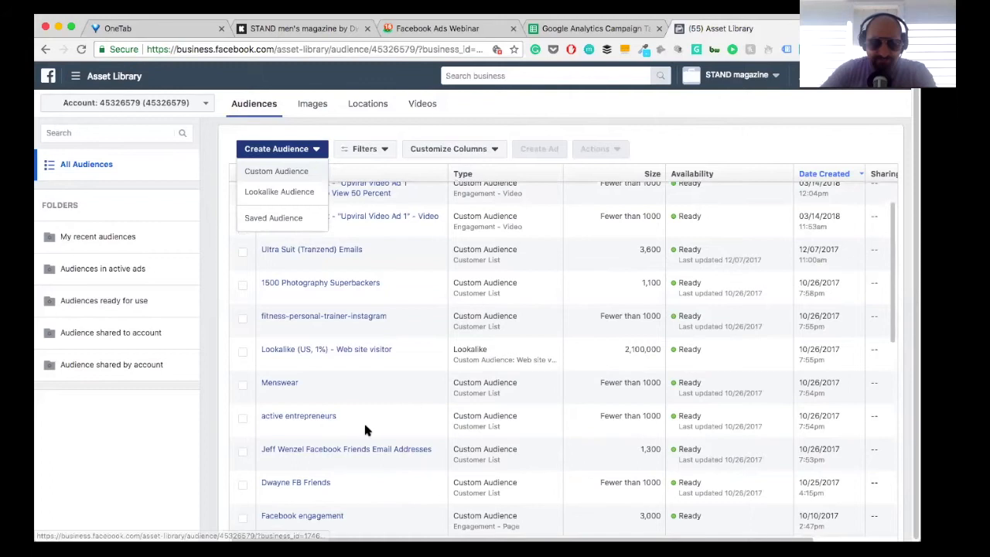
scroll(357, 436, down, 1)
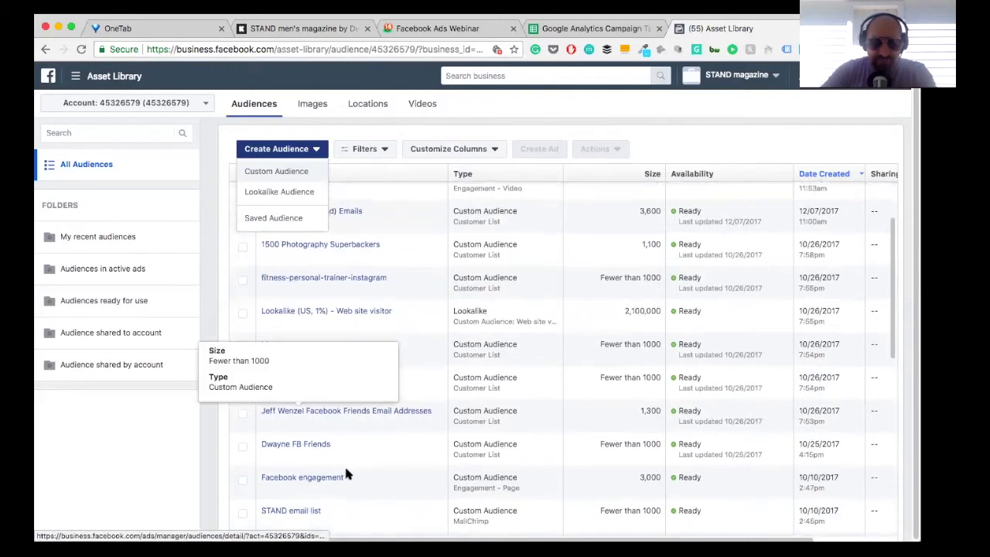
scroll(387, 473, down, 2)
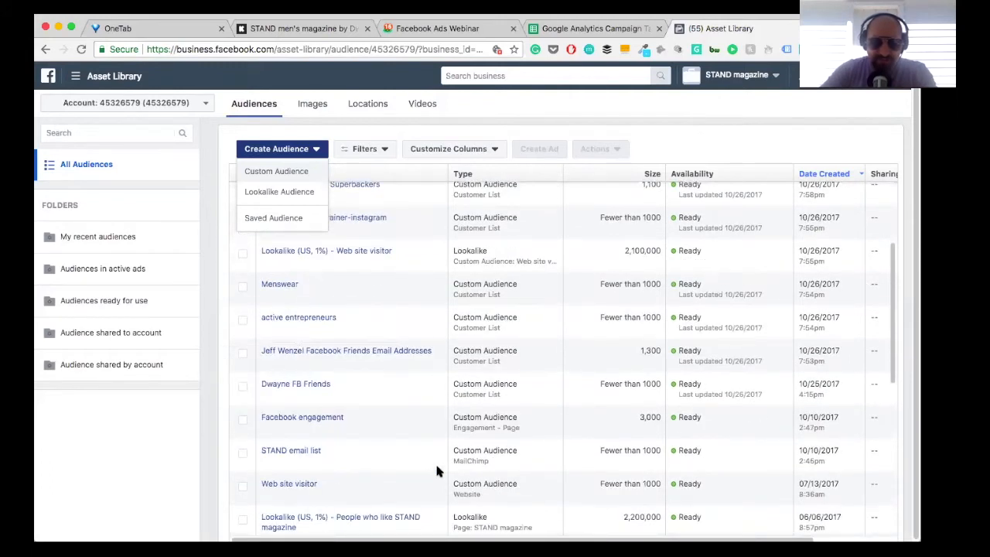
scroll(371, 352, down, 1)
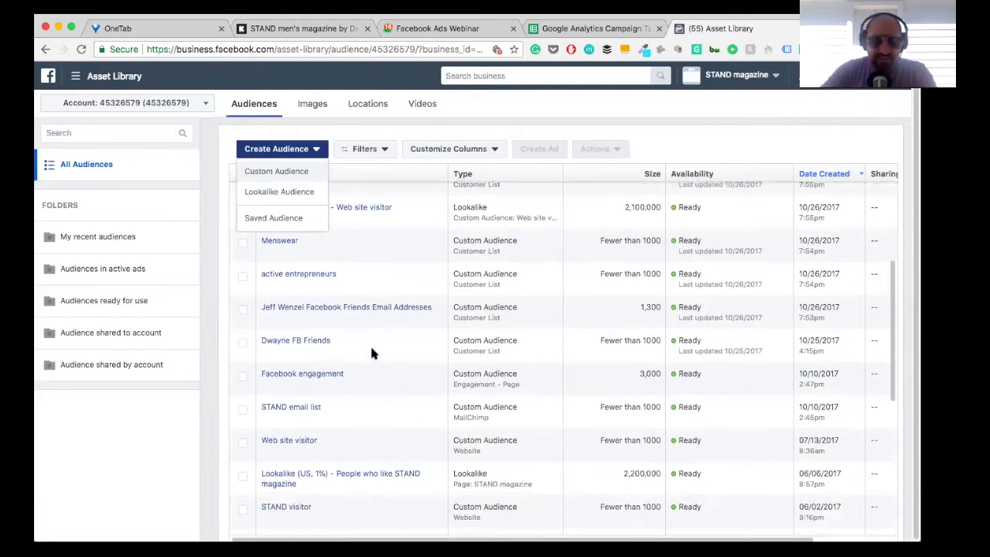
scroll(371, 354, down, 2)
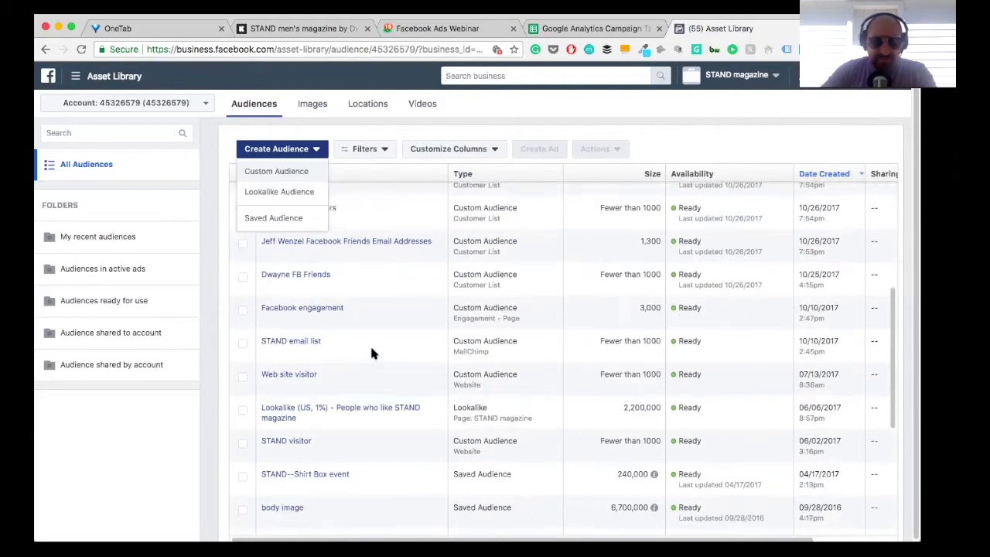
scroll(310, 371, down, 1)
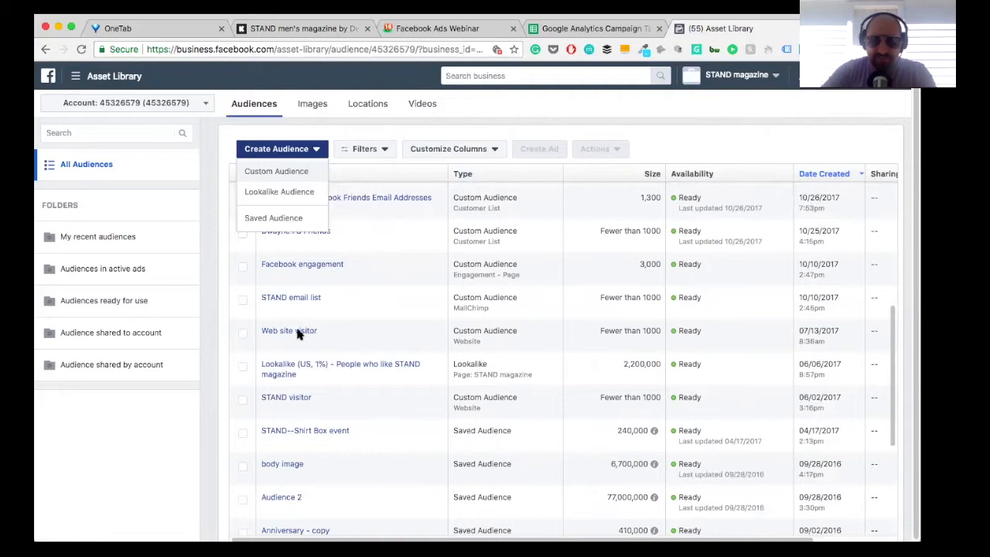
mouse_move(300, 334)
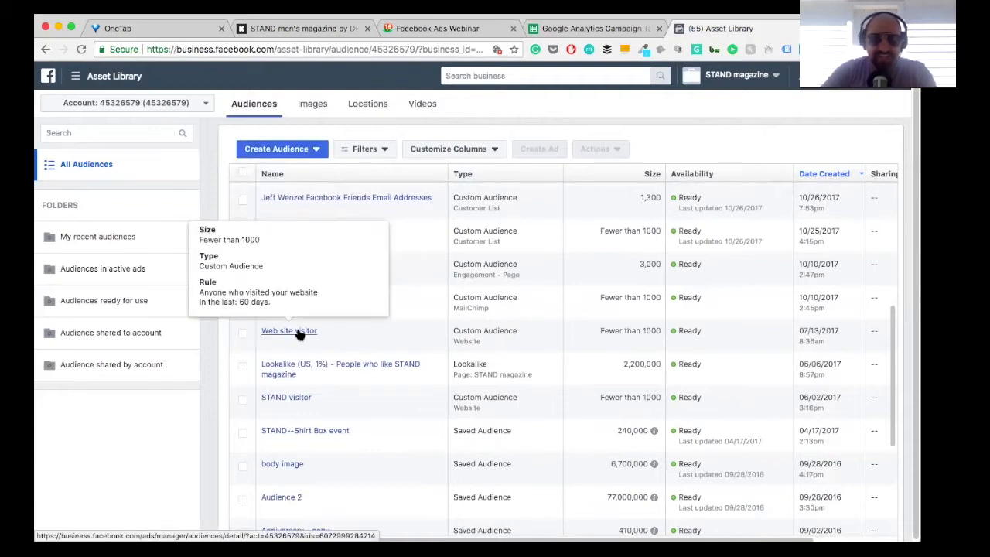
click(300, 334)
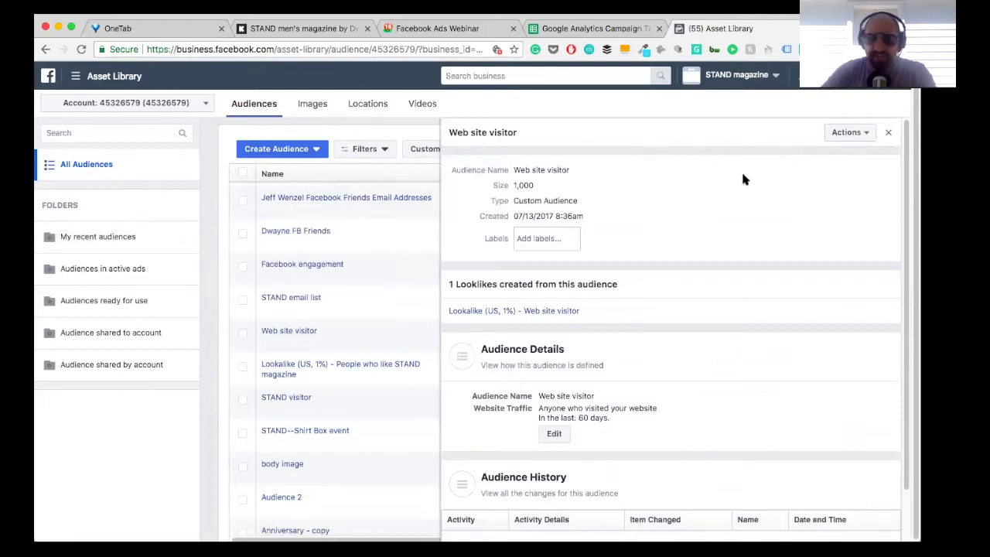
scroll(687, 179, down, 1)
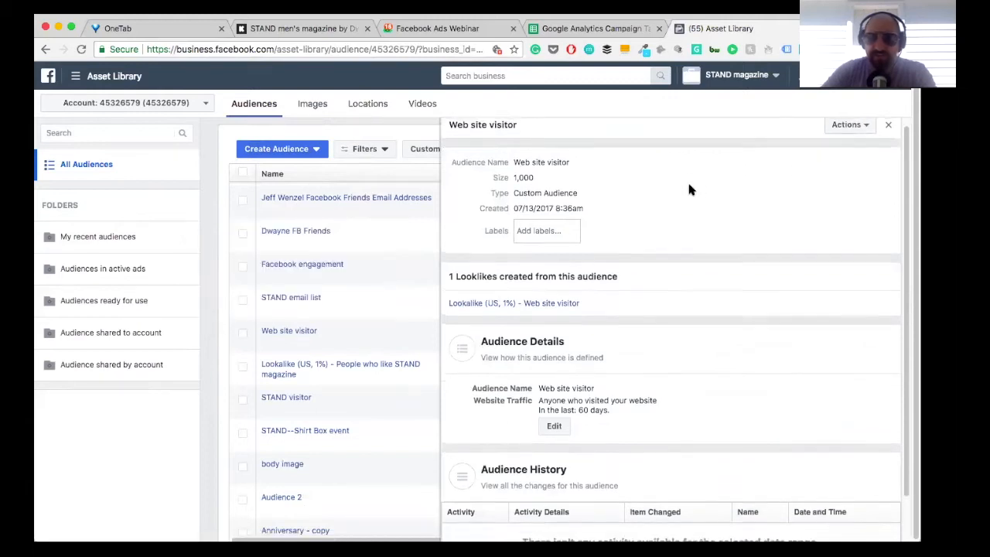
Step: Create a lookalike audience from the Web site visitor audience with United Kingdom as its location
click(846, 126)
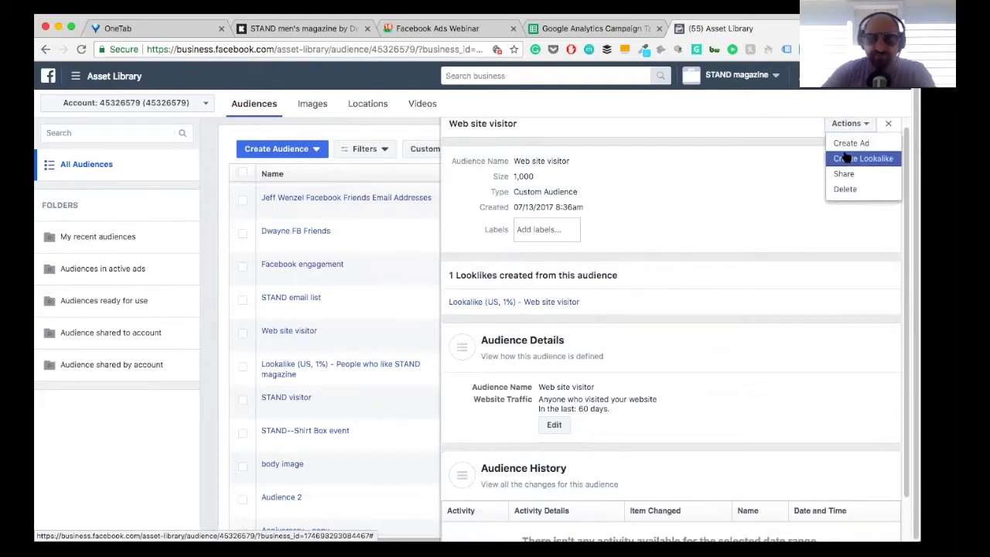
click(847, 158)
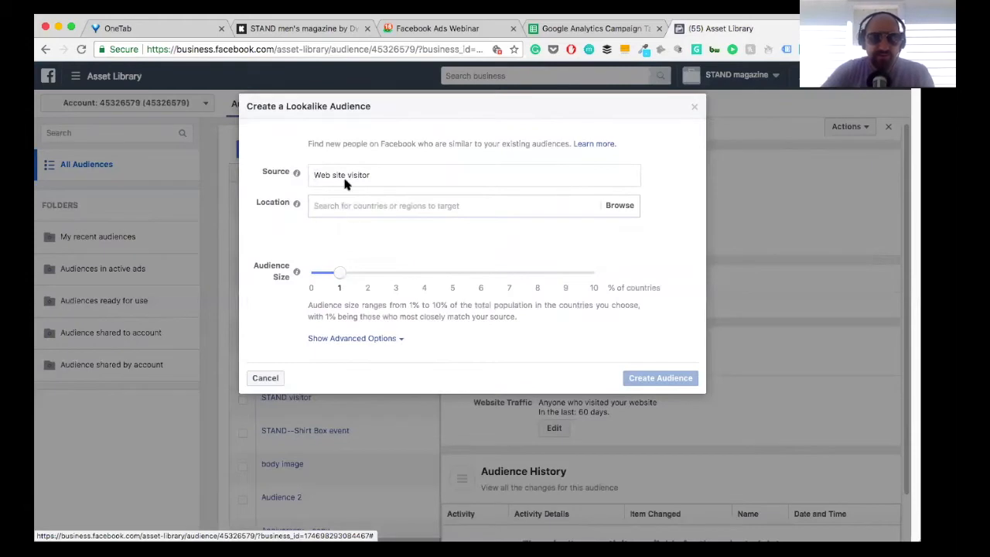
click(328, 204)
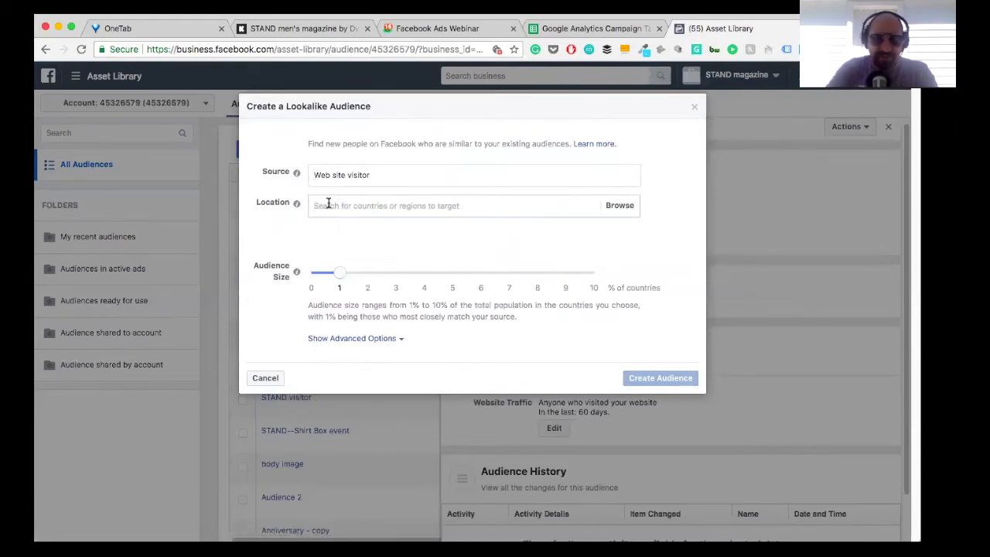
text(United Ko)
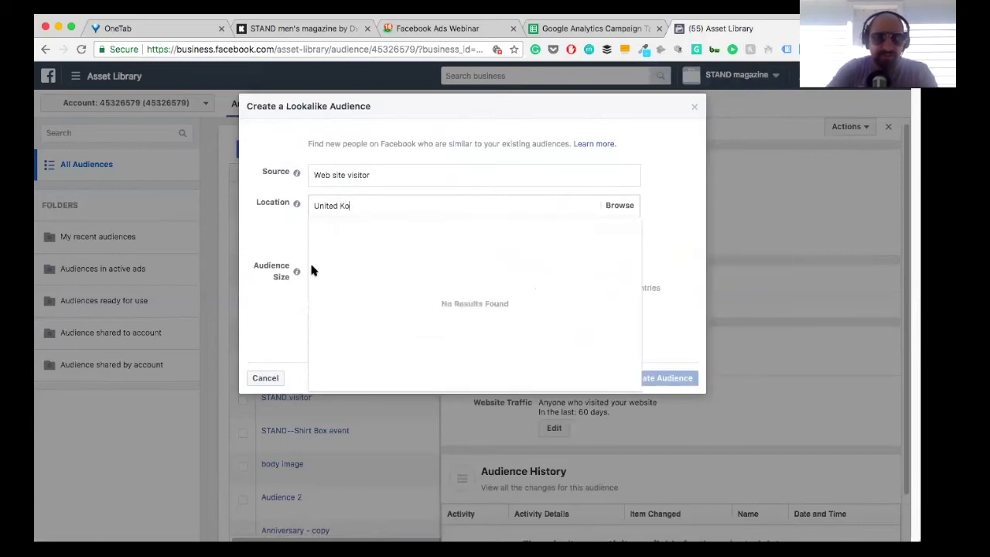
key(BackSpace)
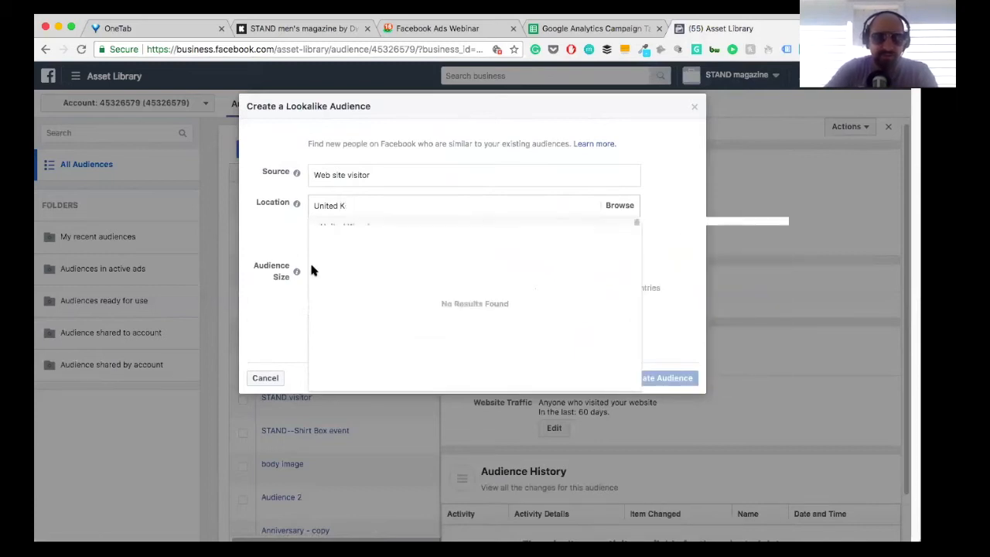
key(Return)
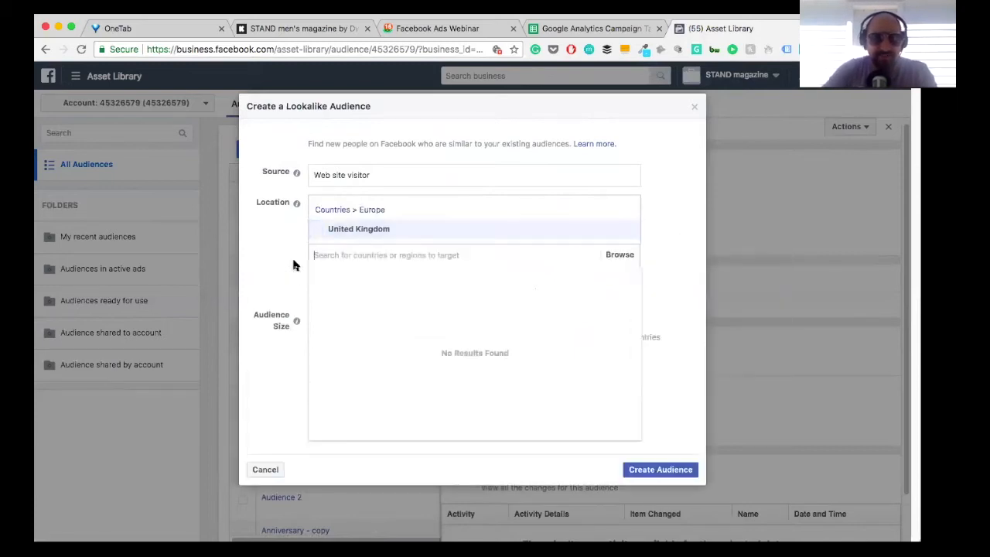
click(293, 263)
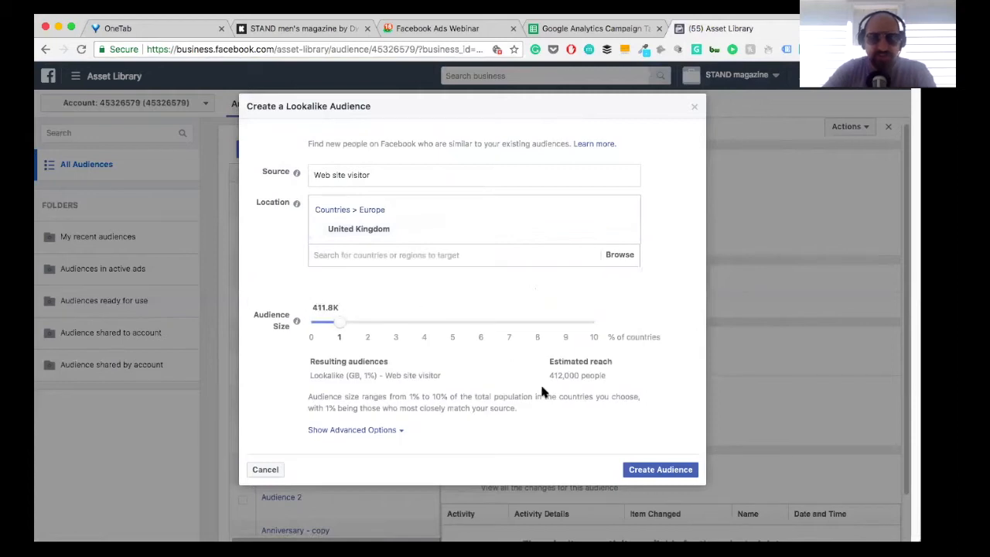
click(644, 470)
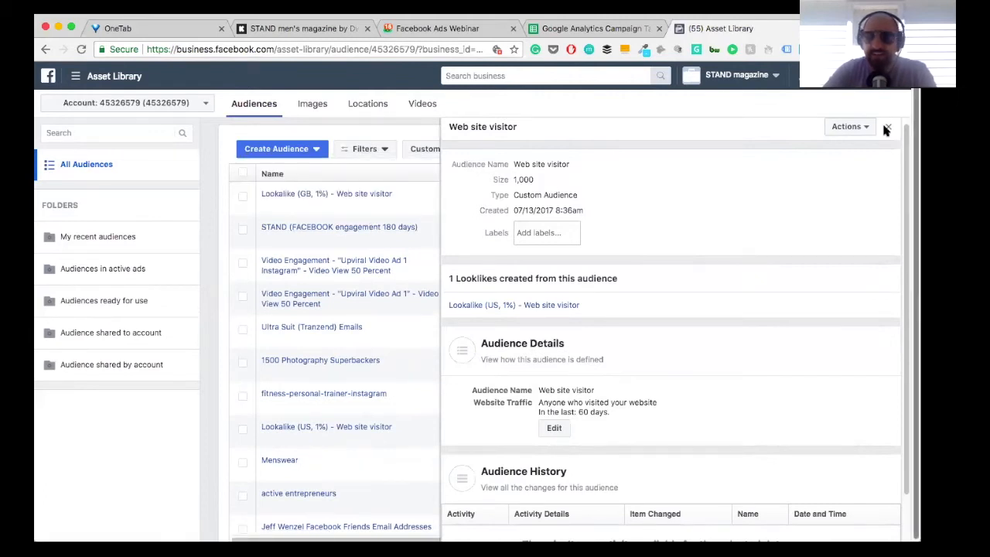
Step: Create a lookalike audience from the Web site visitor audience with Canada as its location
click(864, 129)
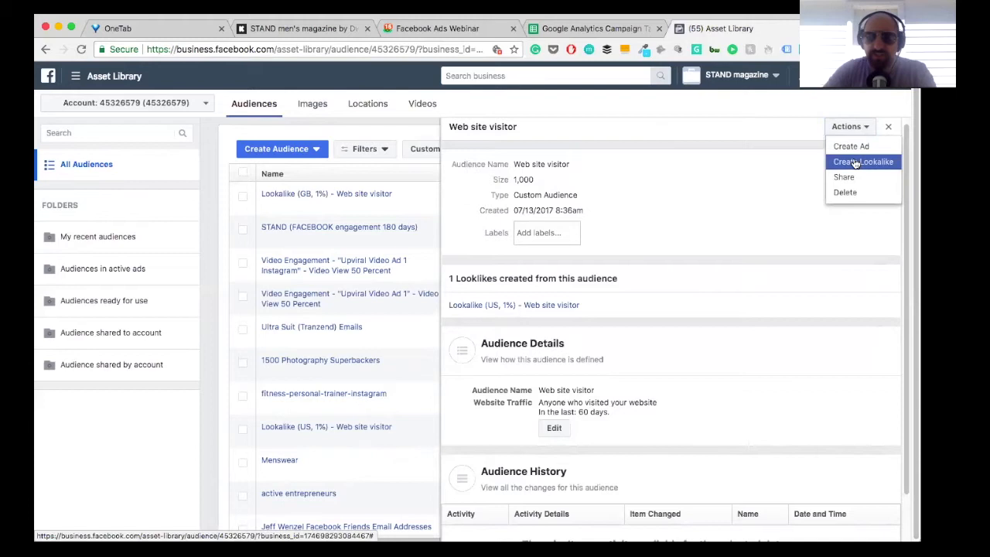
click(851, 162)
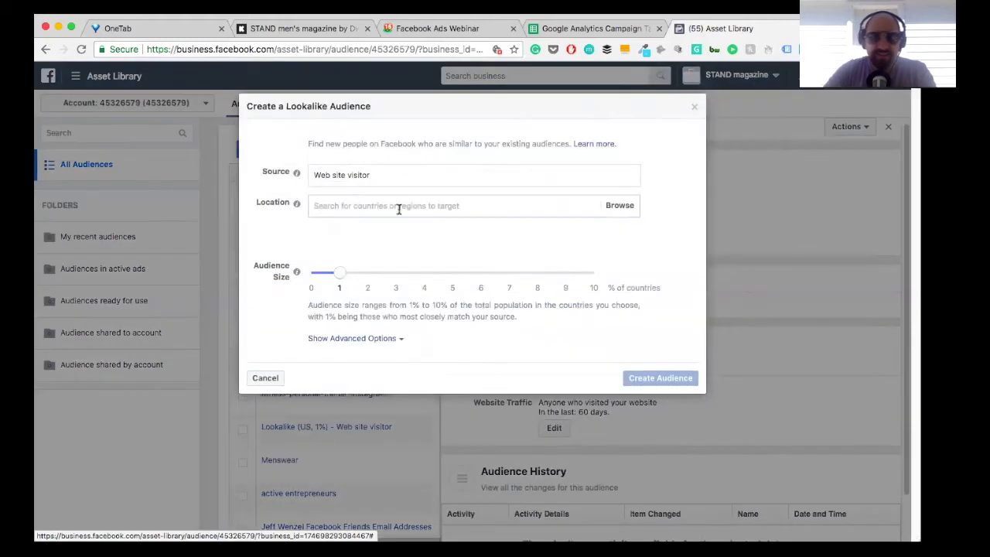
click(330, 203)
text(Can)
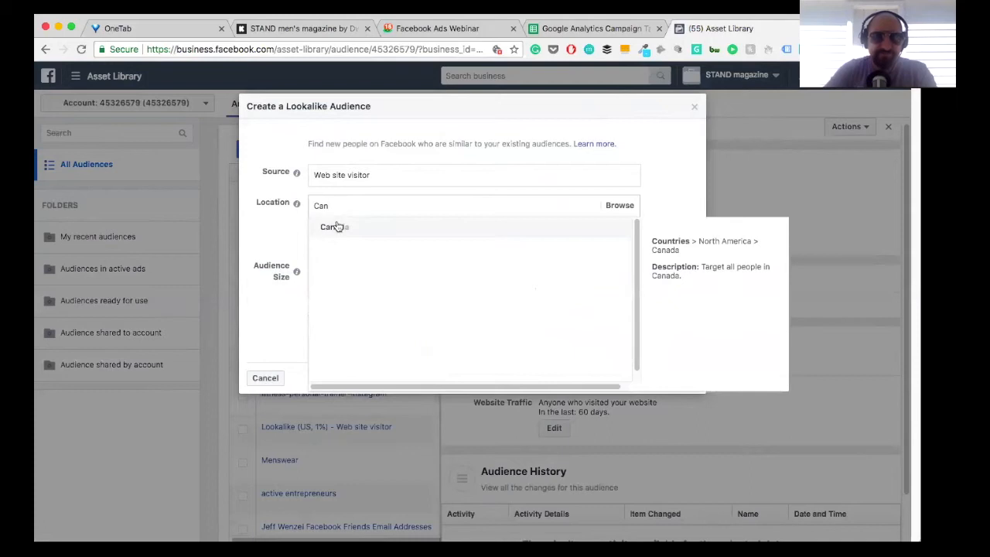
click(328, 226)
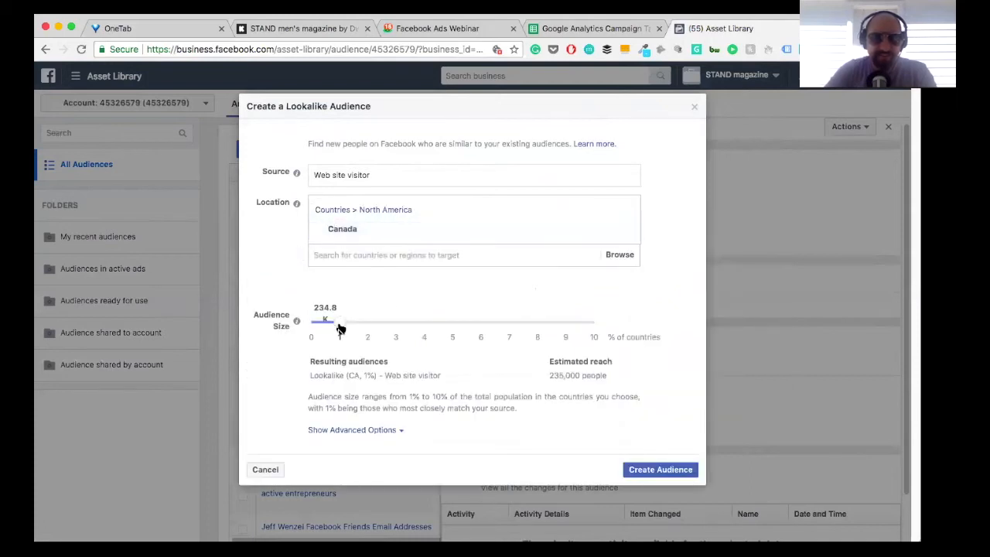
click(661, 469)
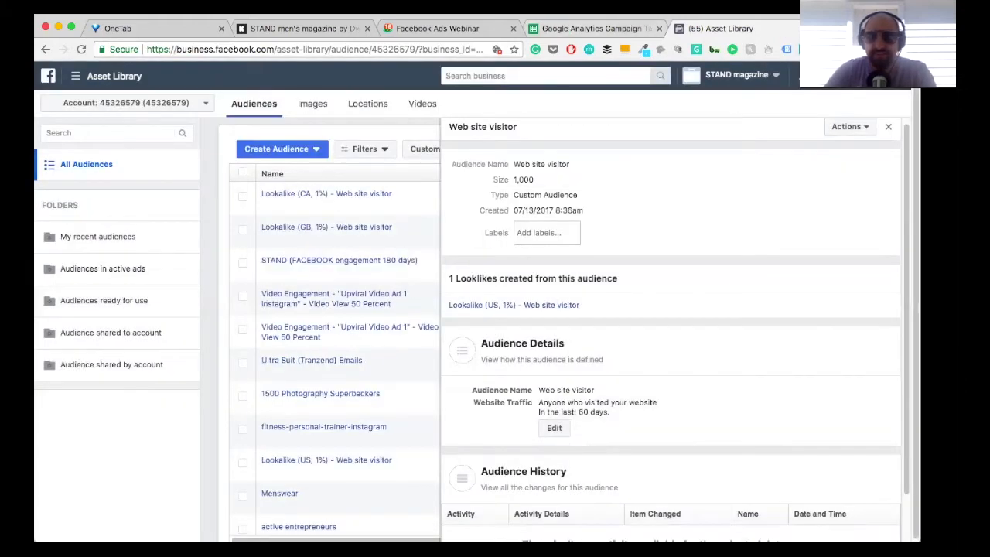
Step: Create a lookalike audience from the Web site visitor audience with Australia as its location
click(846, 130)
click(846, 164)
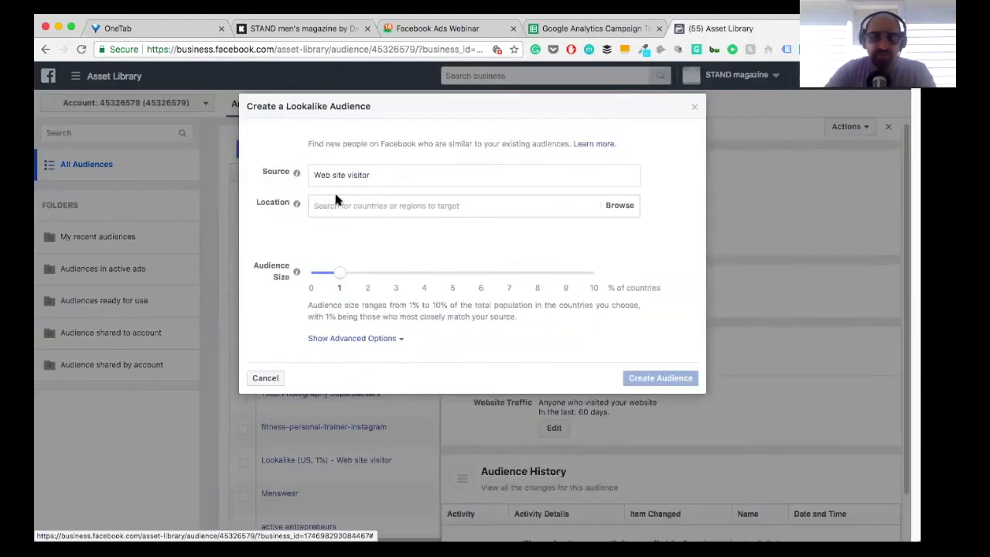
click(336, 204)
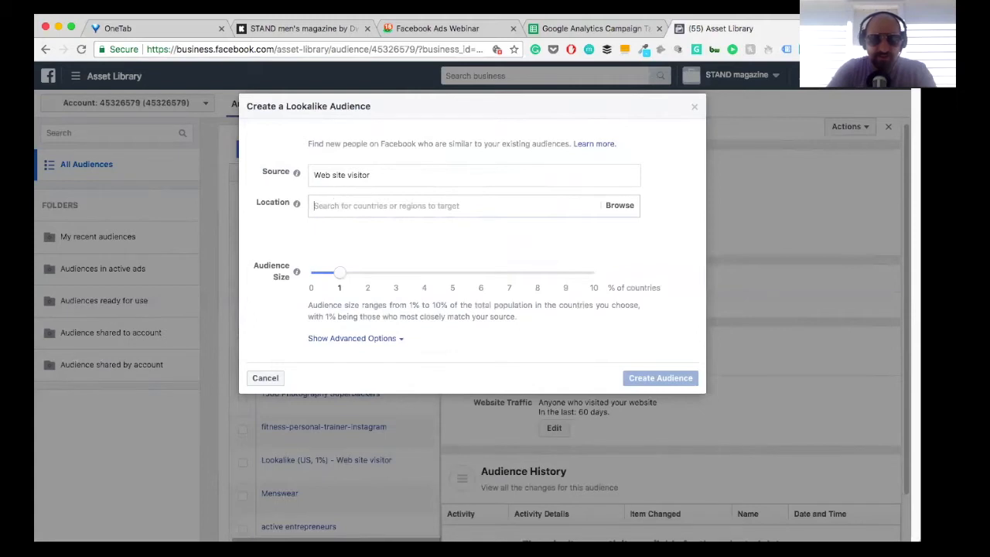
text(Aust)
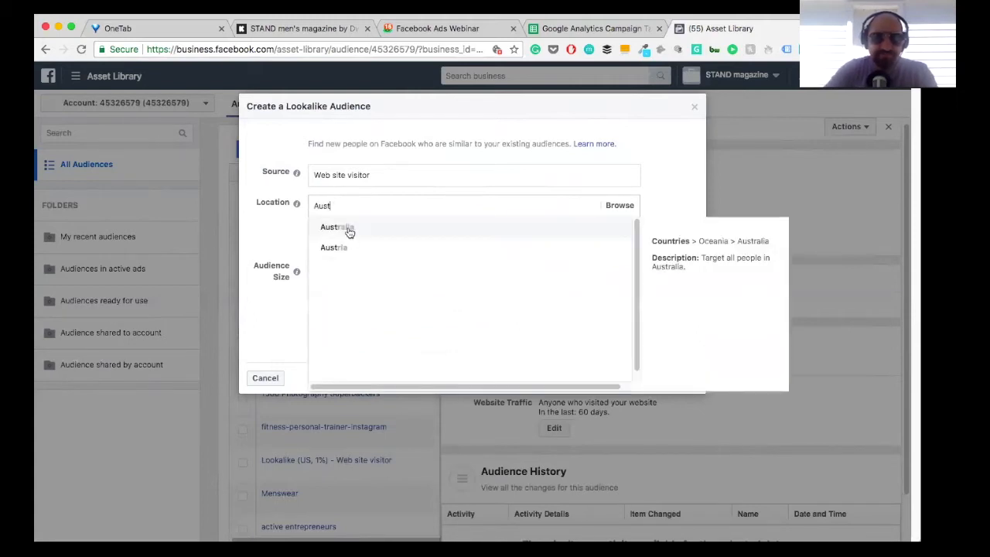
click(347, 226)
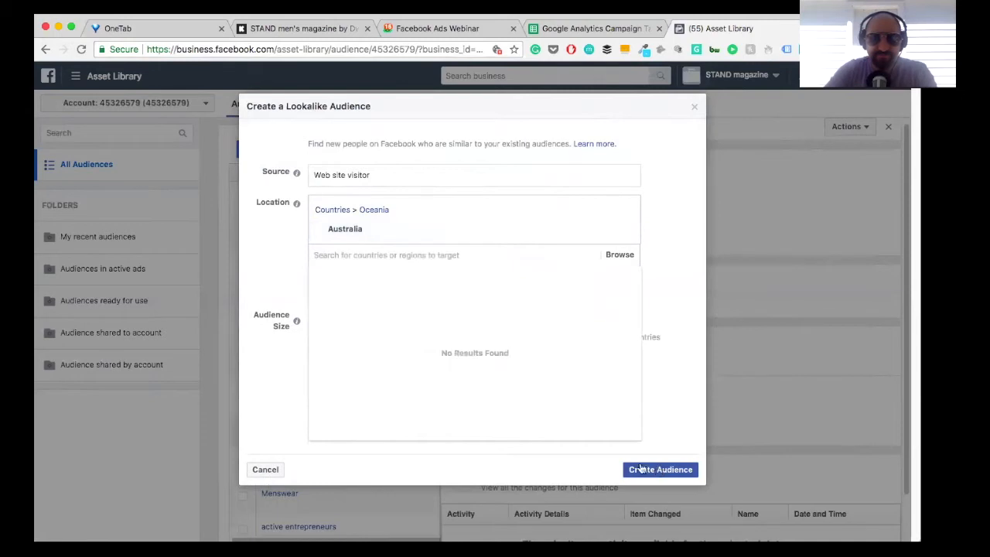
click(236, 261)
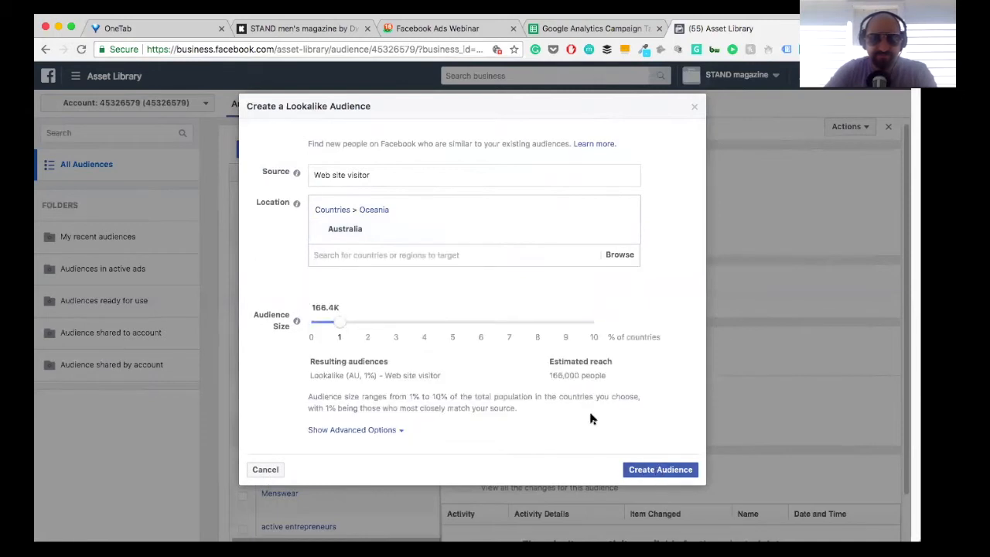
click(650, 469)
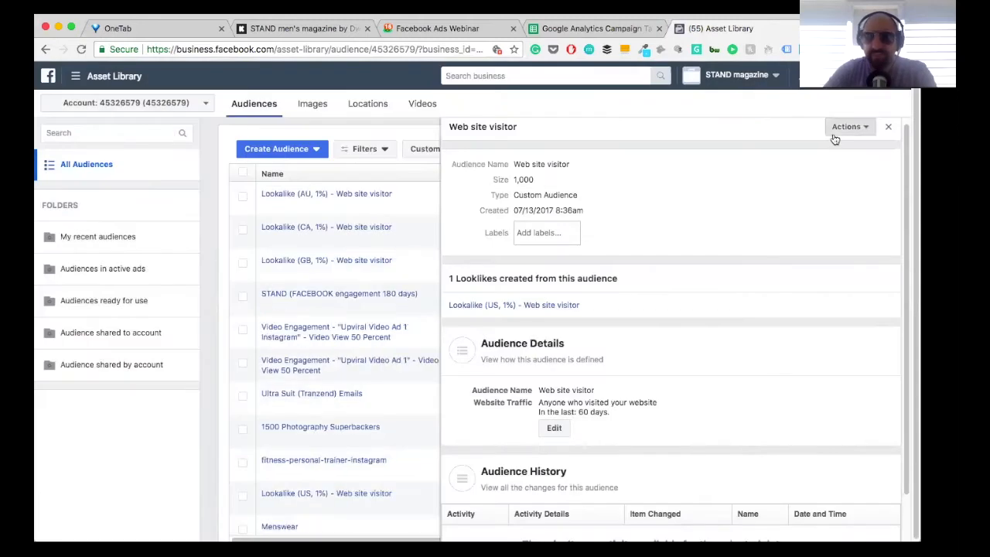
Step: Create a lookalike audience from the Web site visitor audience, trying Europe as the location and replacing it with Japan
click(843, 127)
click(838, 160)
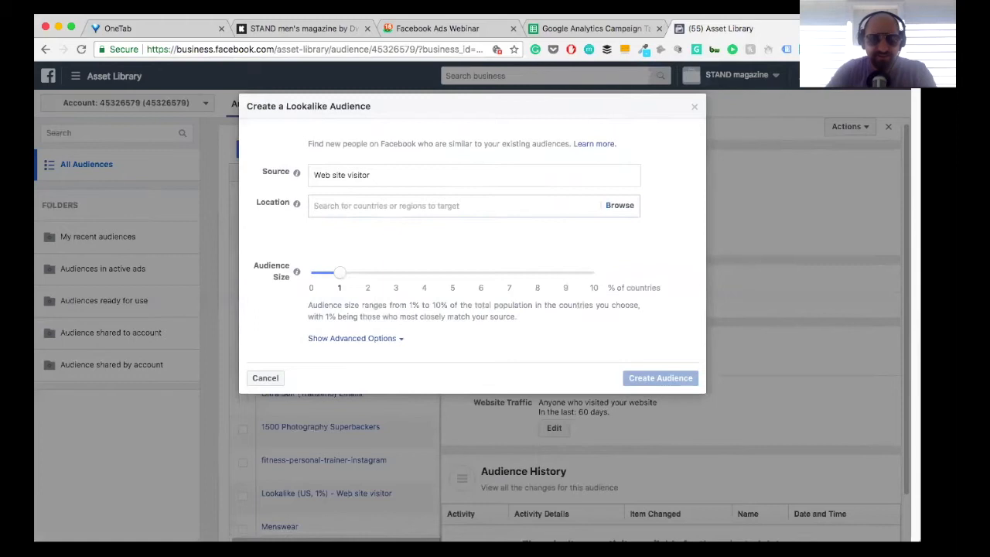
text(Europe)
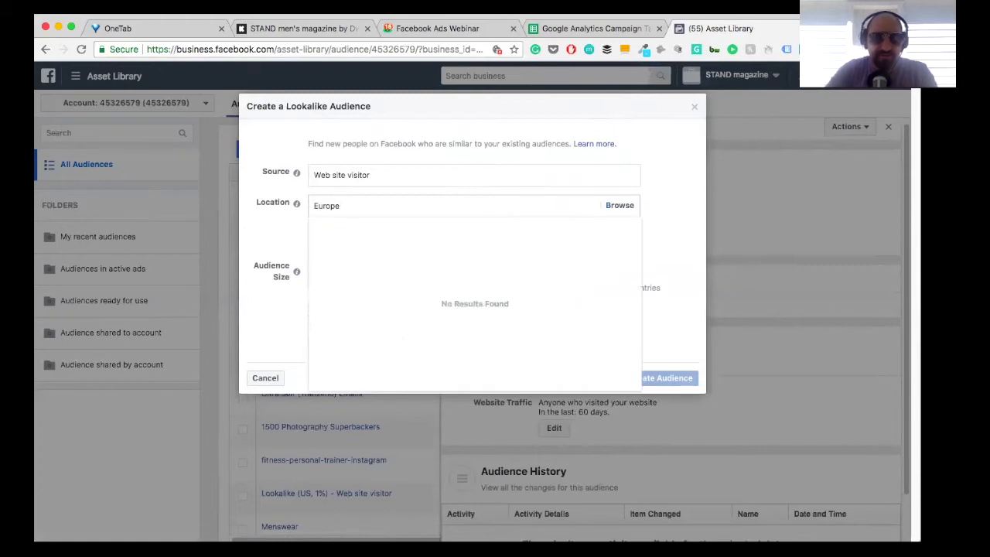
key(BackSpace)
key(BackSpace)
key(BackSpace)
key(BackSpace)
key(BackSpace)
key(BackSpace)
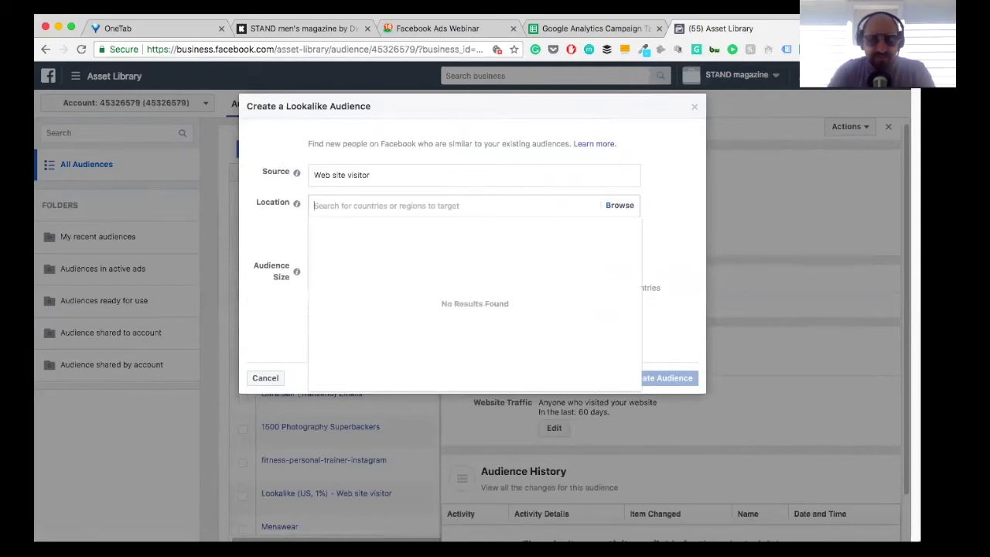
text(Jap)
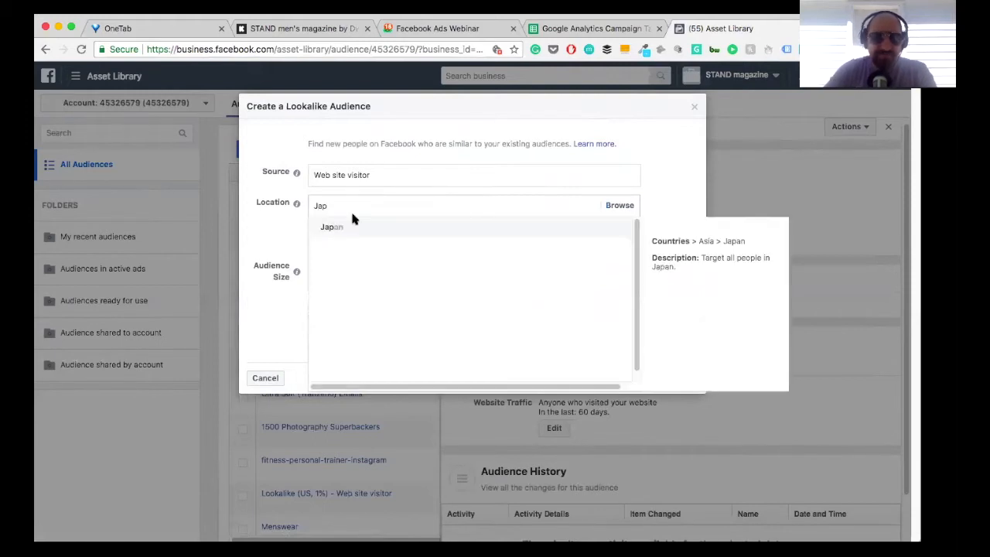
click(356, 231)
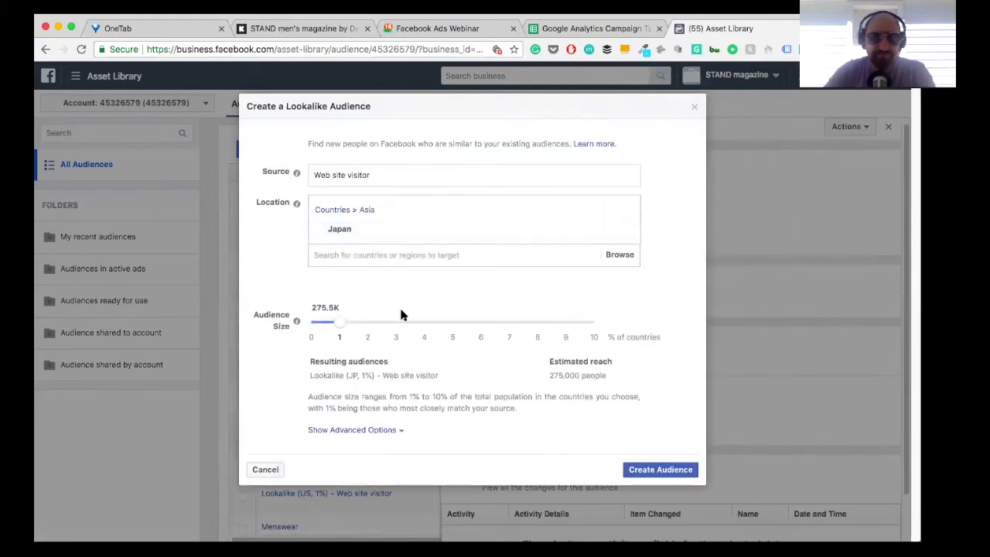
click(646, 469)
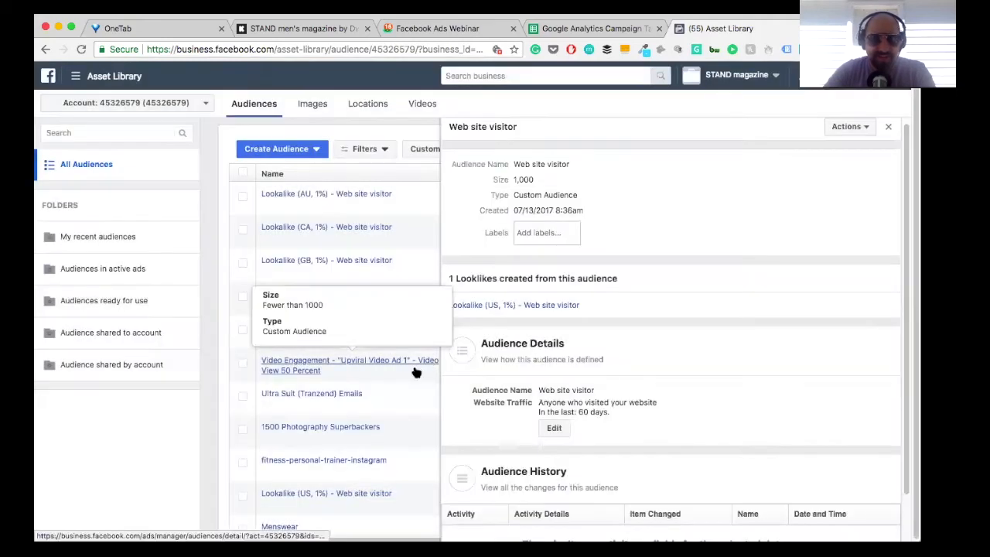
Step: Close the Web site visitor details and review the website visitor lookalikes in the audience list
scroll(356, 380, down, 1)
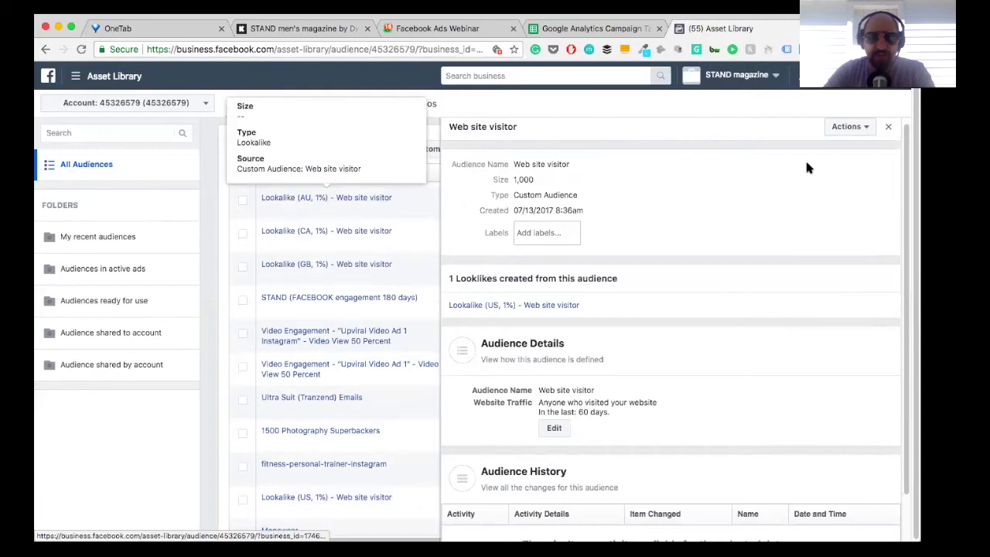
click(889, 128)
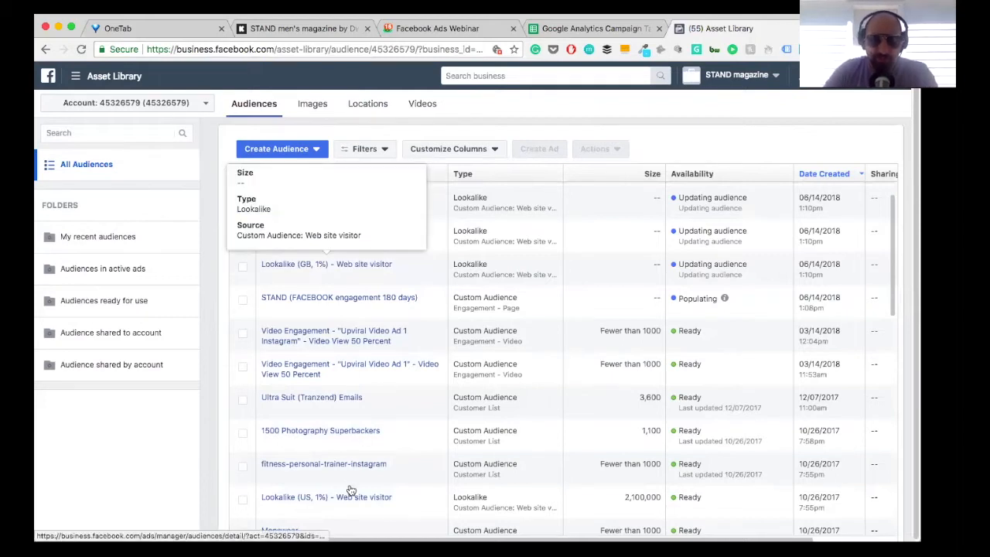
mouse_move(333, 500)
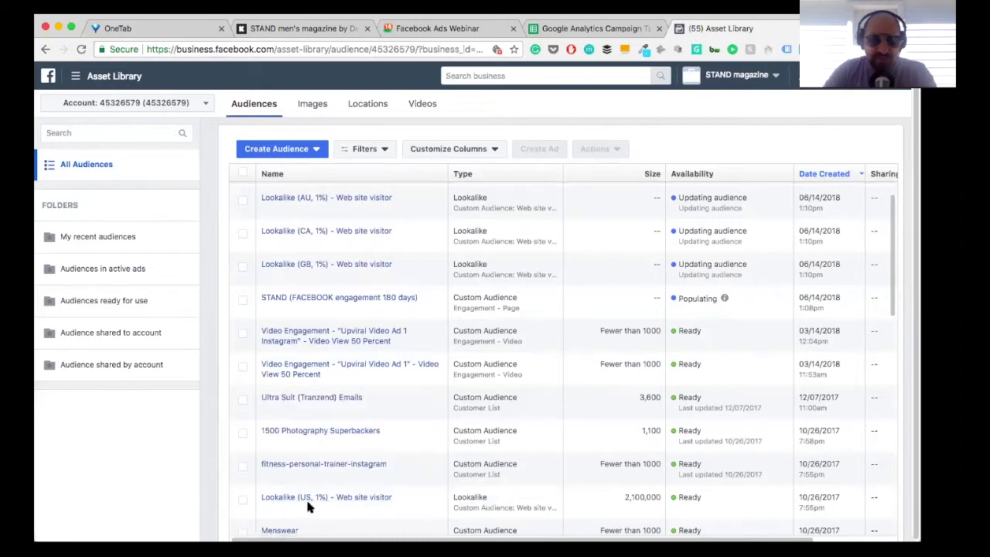
scroll(307, 502, down, 2)
scroll(308, 507, down, 4)
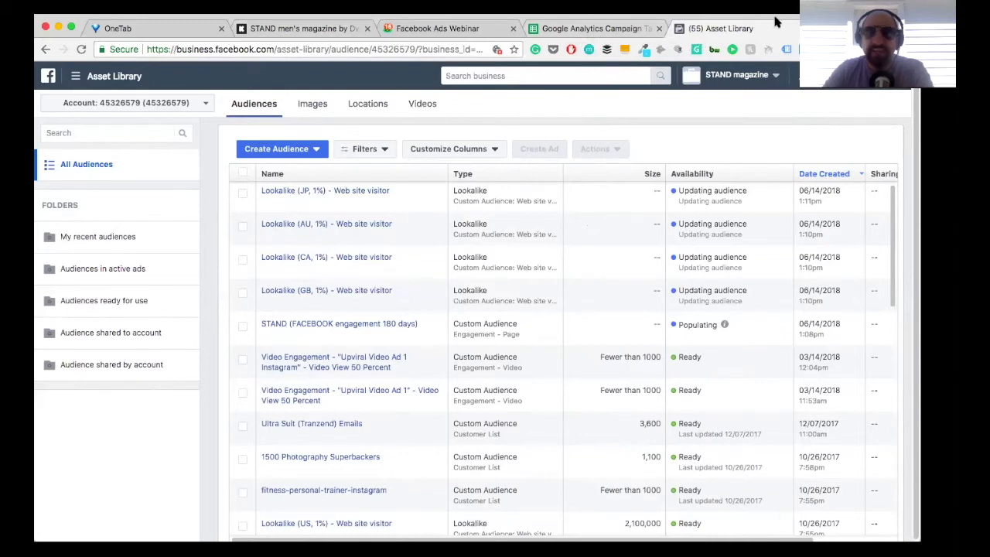
Step: Open the Snappa web app at snappa.com/app in a new browser tab
key(super+t)
text(snapi)
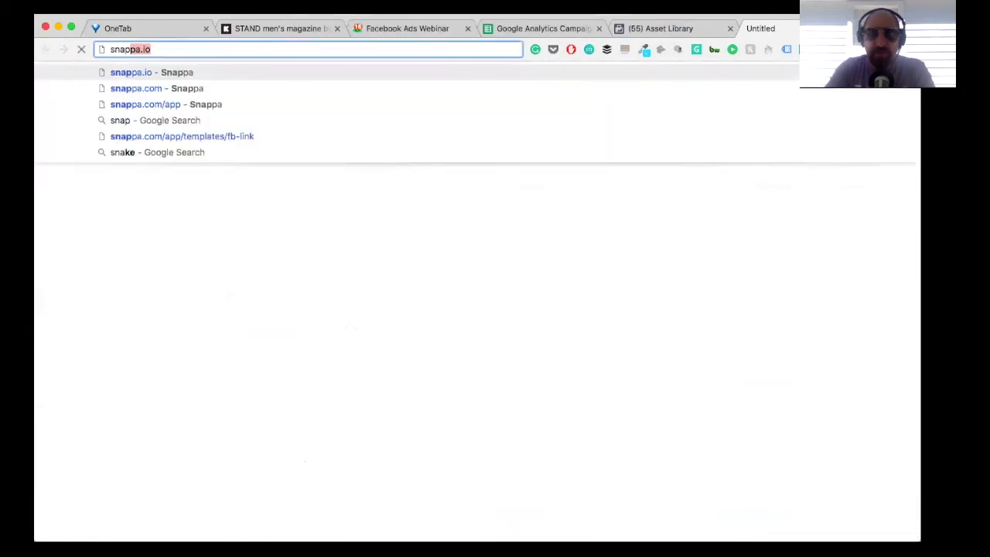
key(BackSpace)
key(BackSpace)
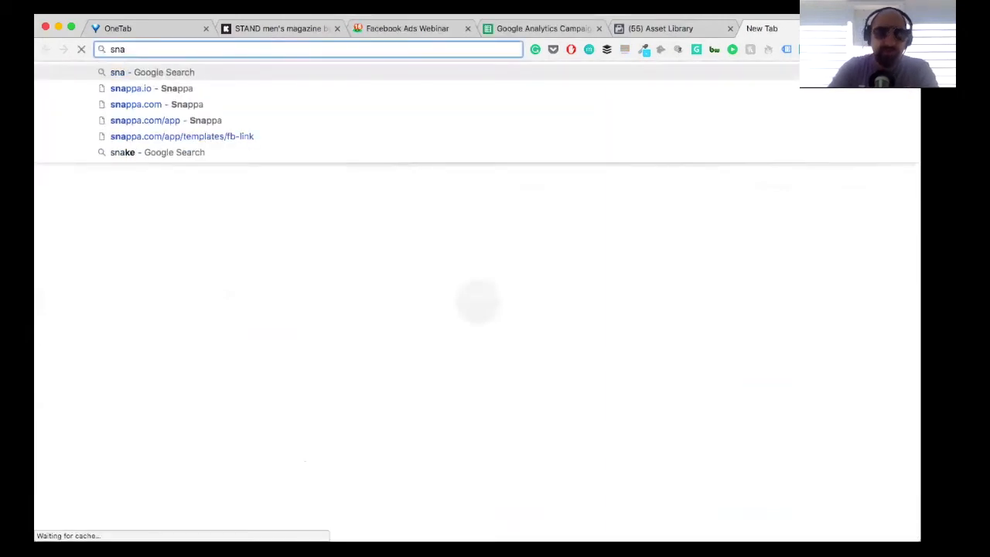
text(p)
key(Return)
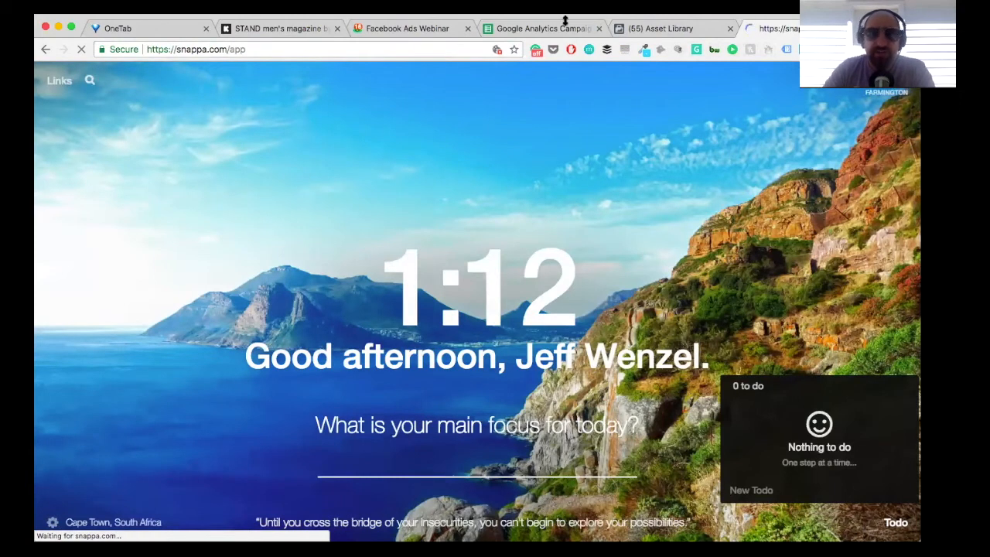
Step: Return to the Asset Library, switch to Ads Manager and start a new campaign, dismissing the ad blocker notice
click(670, 31)
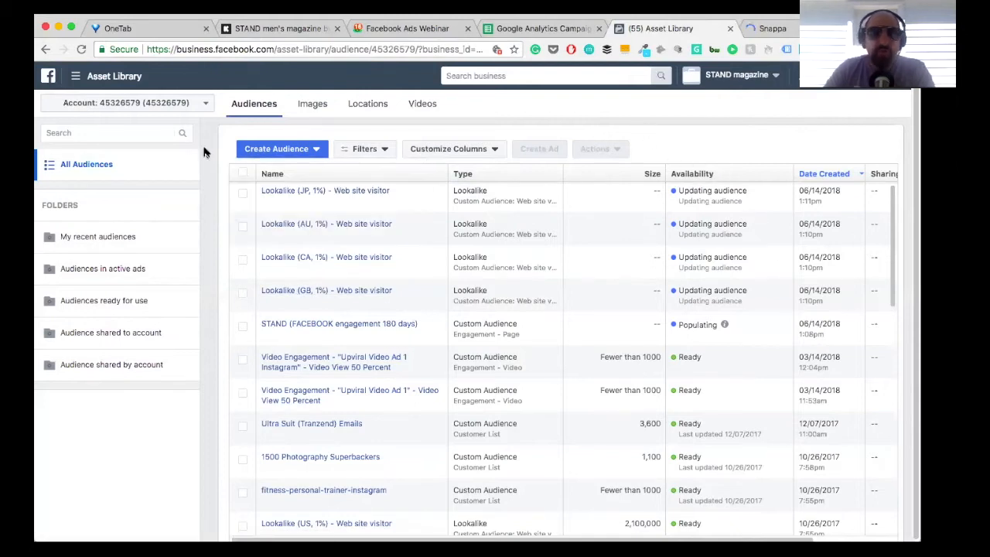
click(108, 78)
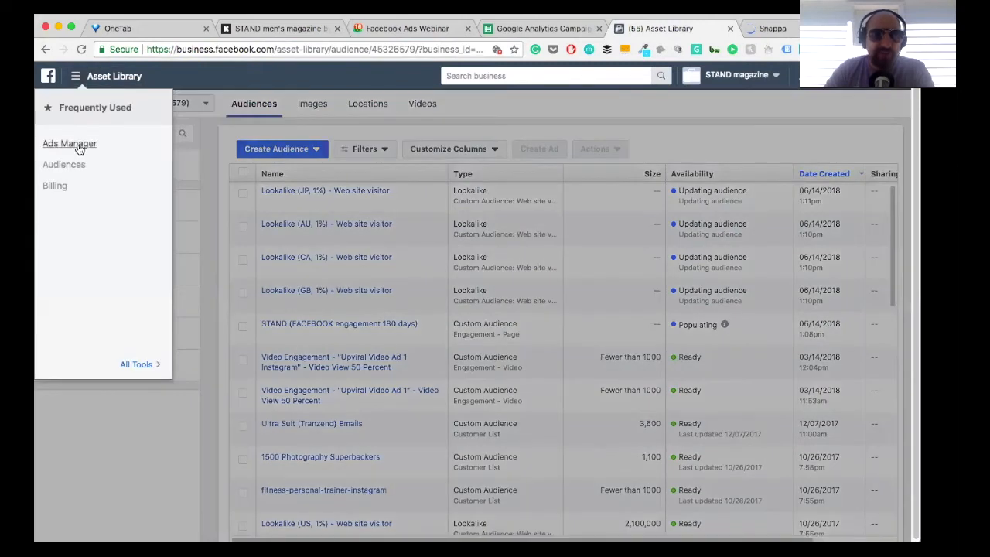
click(77, 145)
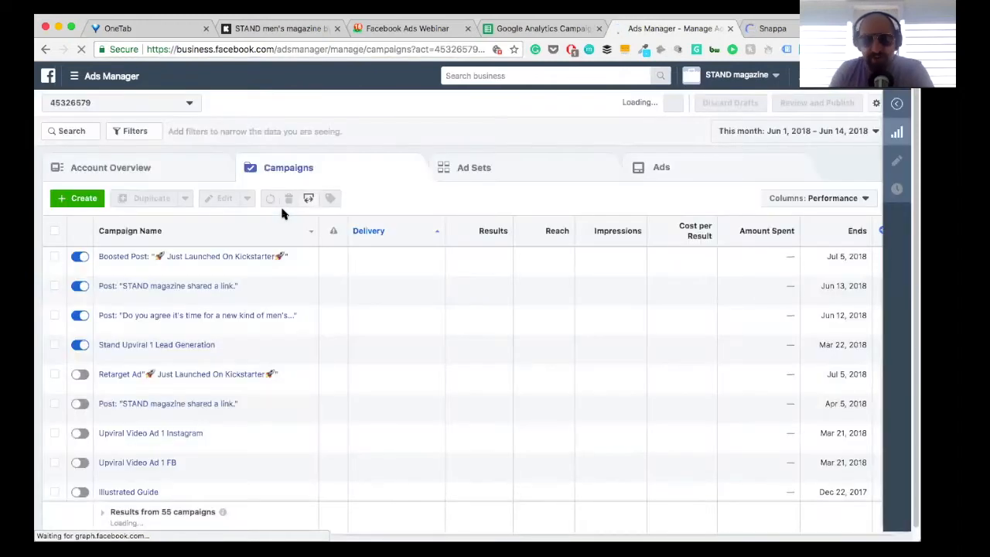
click(76, 200)
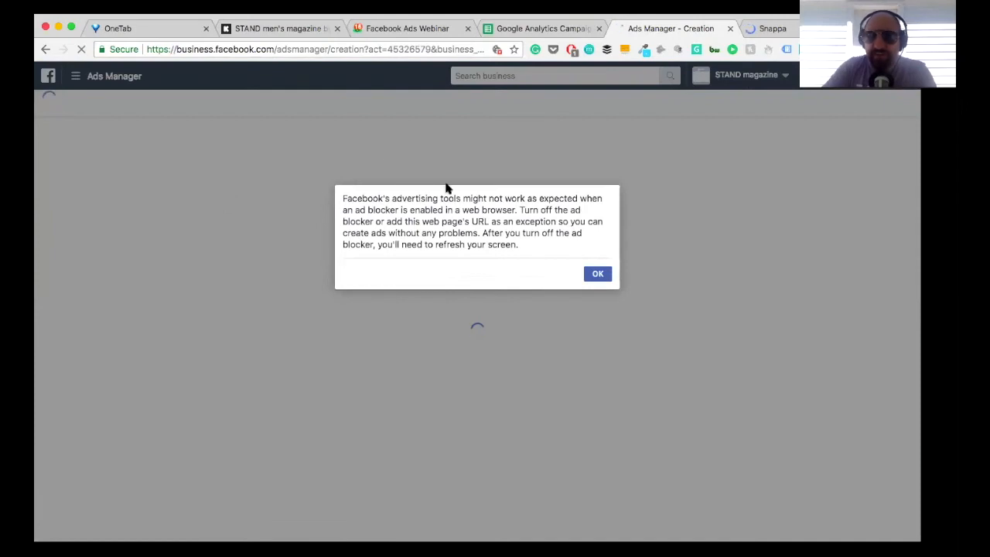
click(597, 277)
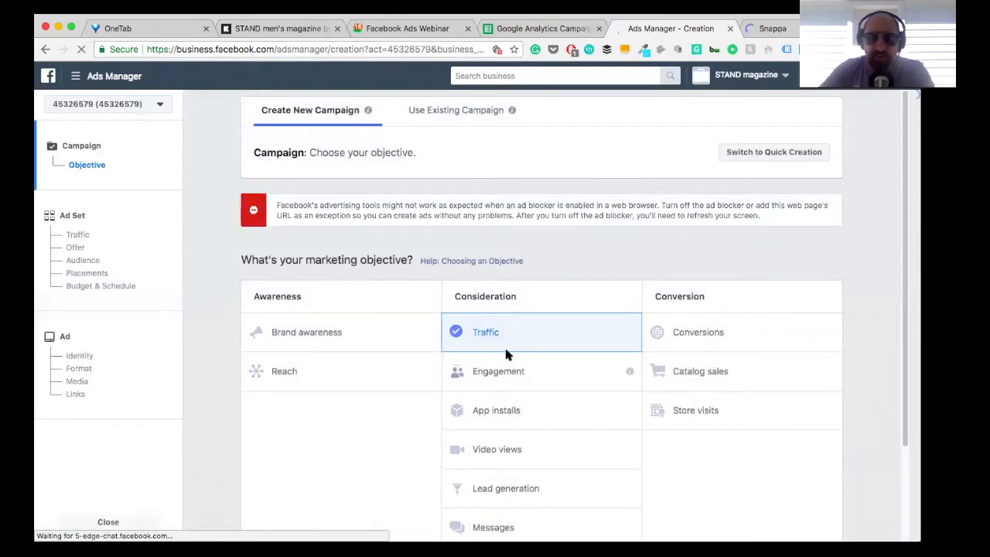
Step: Set the new campaign's marketing objective to Video views and continue to the ad set setup
scroll(506, 350, down, 1)
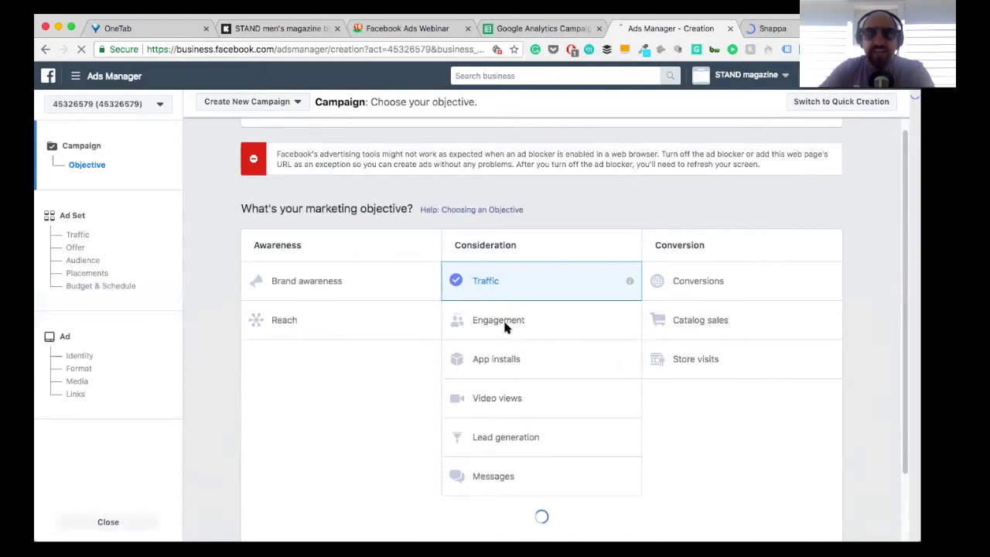
click(494, 324)
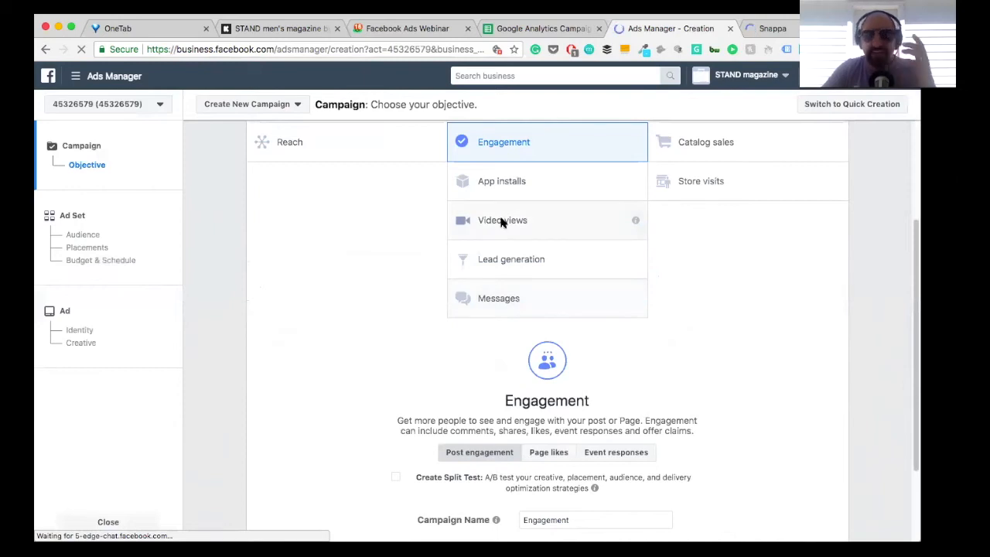
click(500, 222)
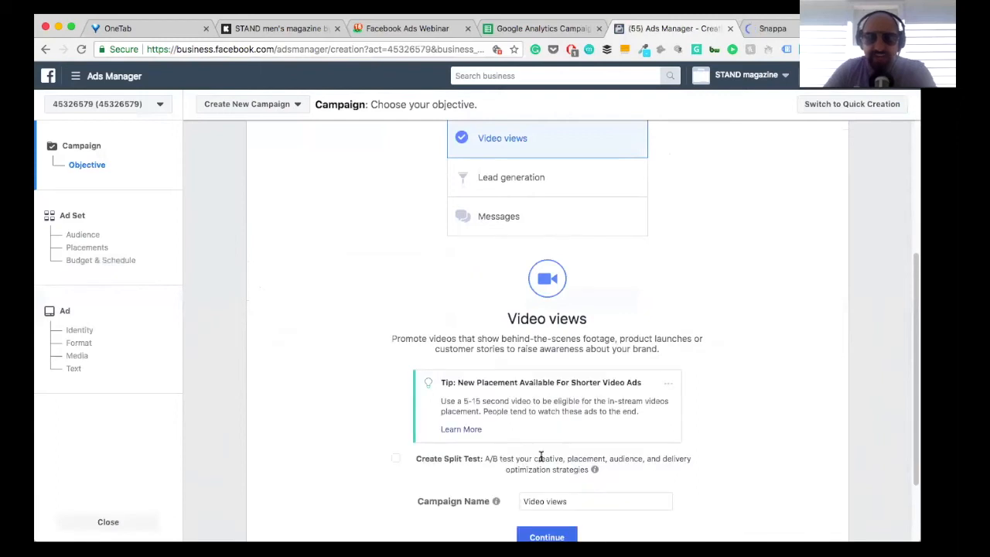
scroll(541, 456, down, 2)
click(545, 432)
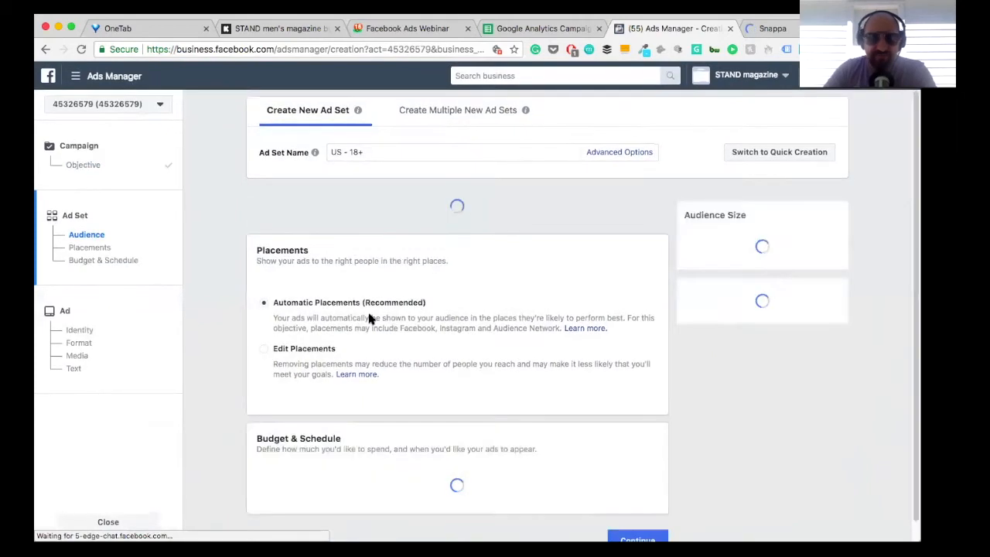
Step: Add the Lookalike (JP, 1%) - Web site visitor audience to the ad set's custom audiences
scroll(355, 317, down, 1)
scroll(356, 317, down, 1)
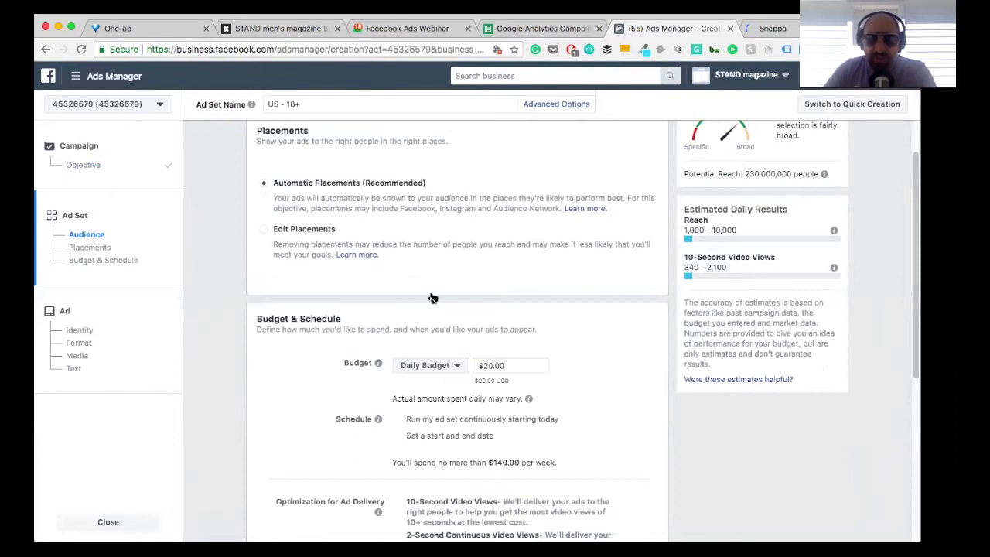
scroll(431, 296, up, 6)
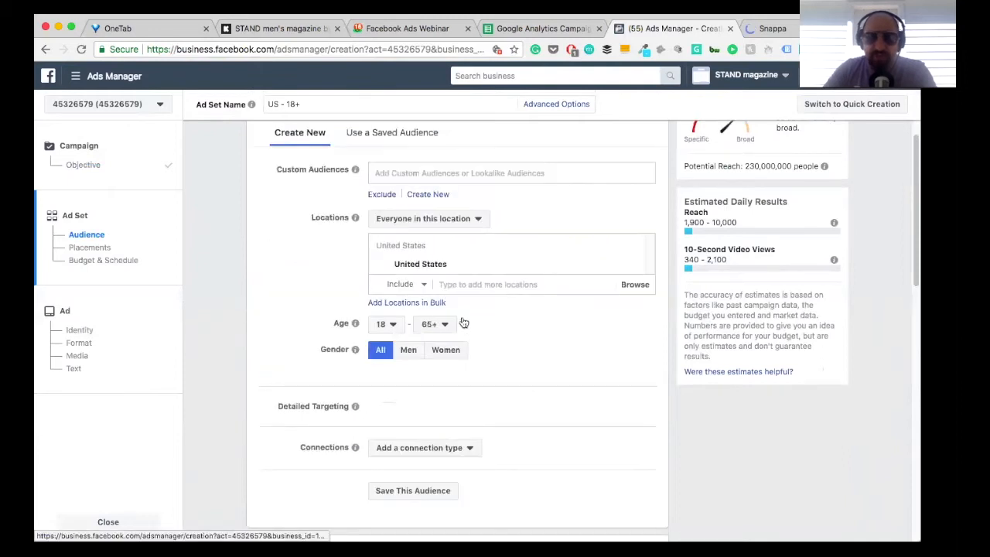
scroll(402, 255, down, 2)
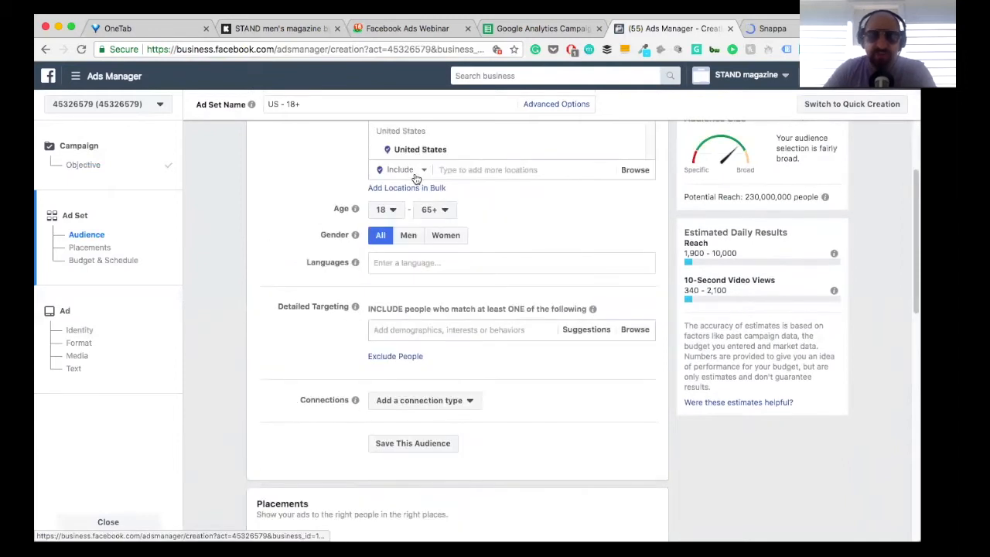
scroll(325, 179, up, 2)
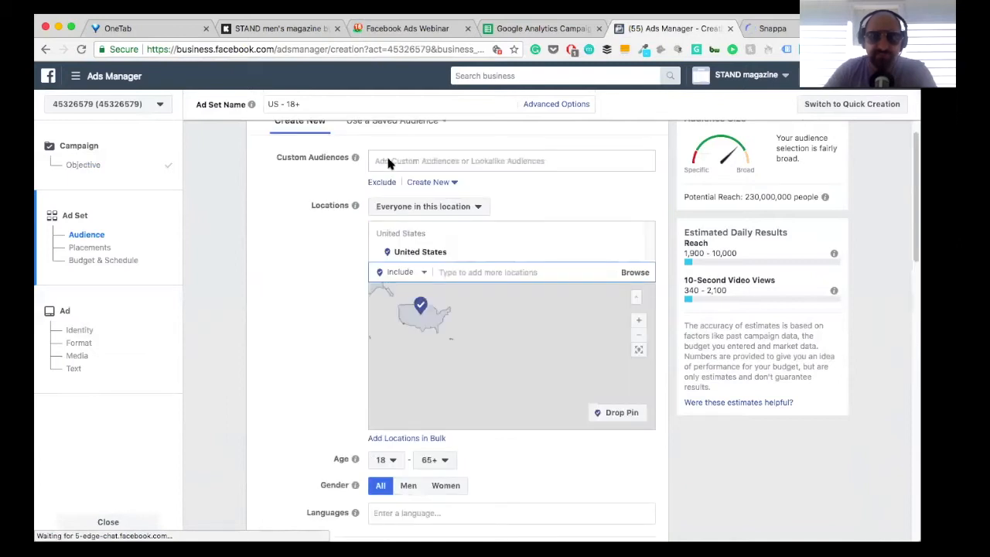
click(413, 156)
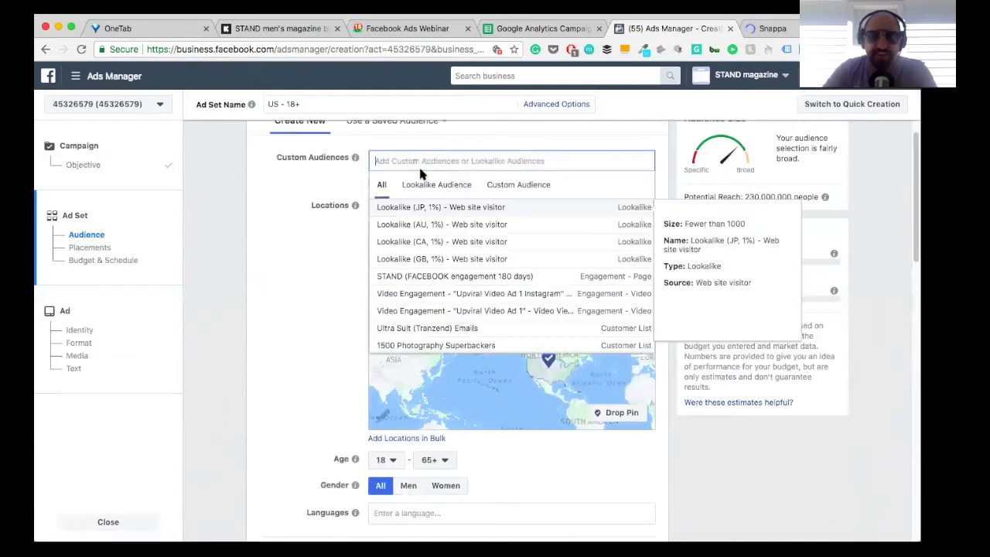
click(446, 206)
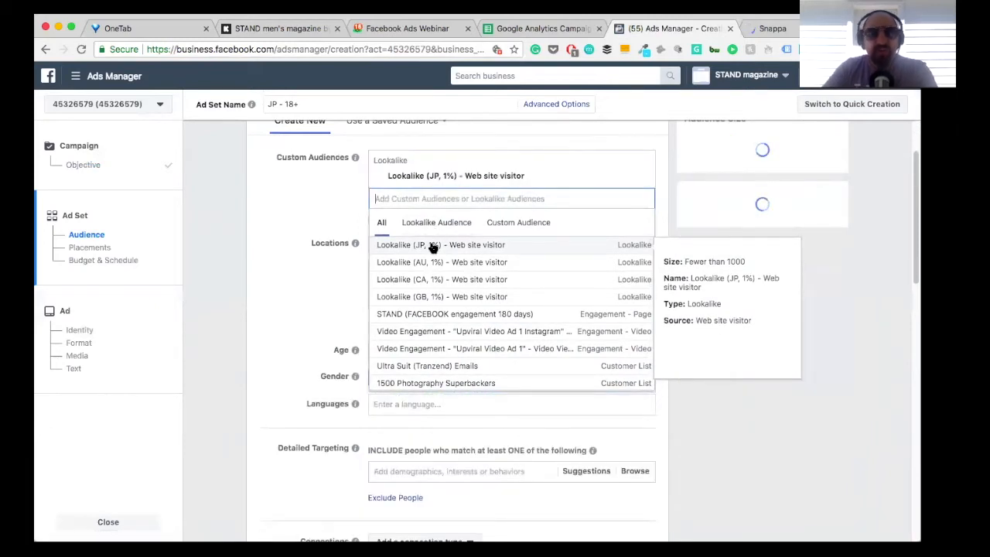
click(432, 245)
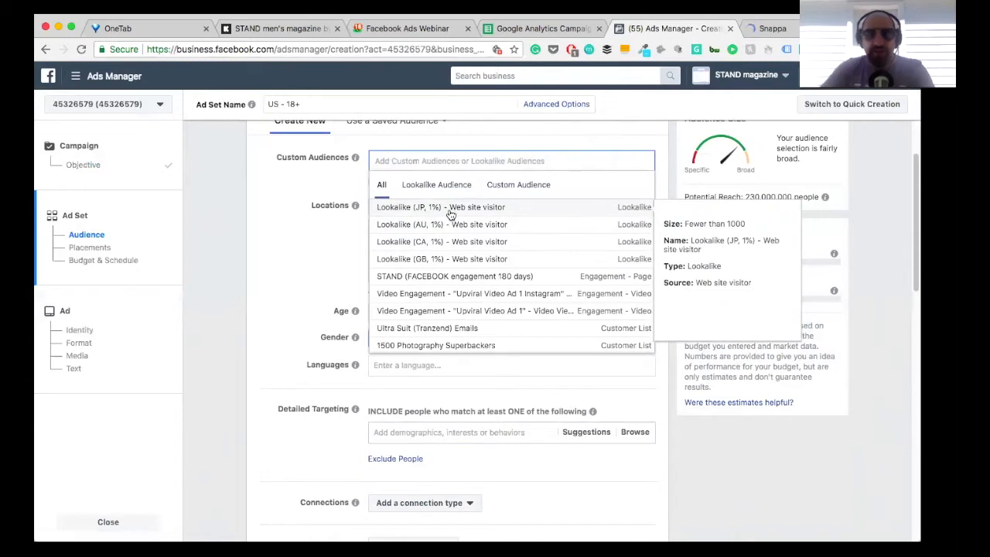
click(489, 224)
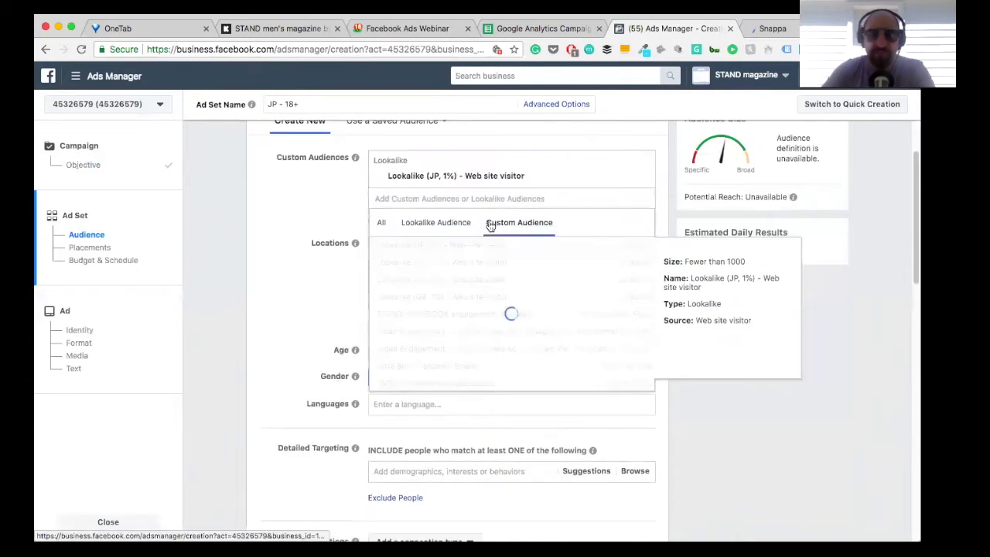
click(352, 215)
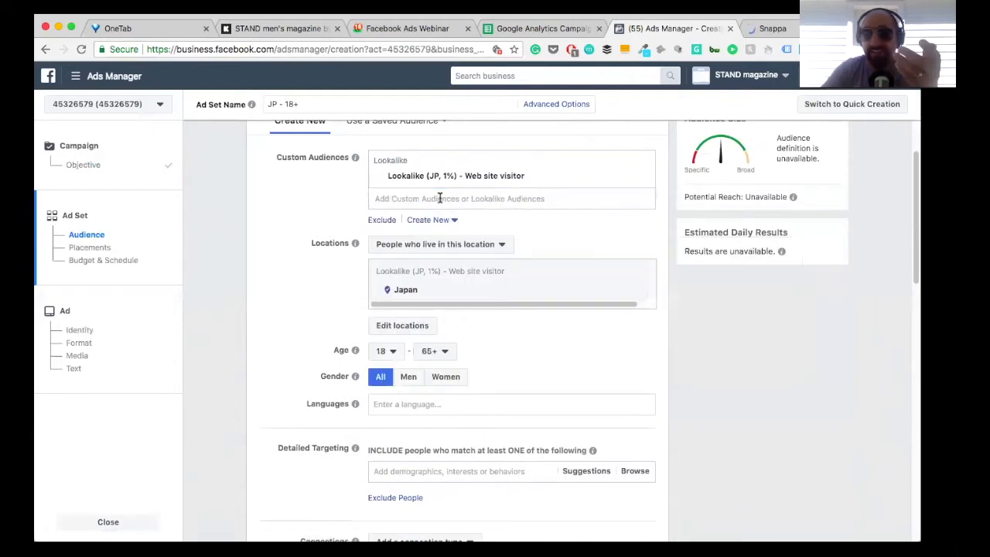
Step: Add the AU, US, CA and GB 1% Web site visitor lookalikes to the ad set's custom audiences
click(440, 198)
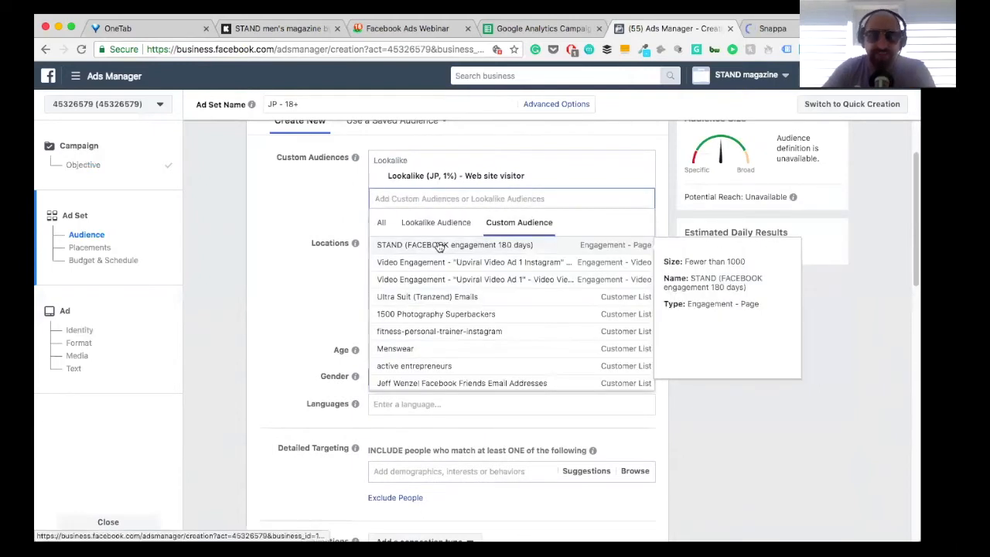
click(443, 223)
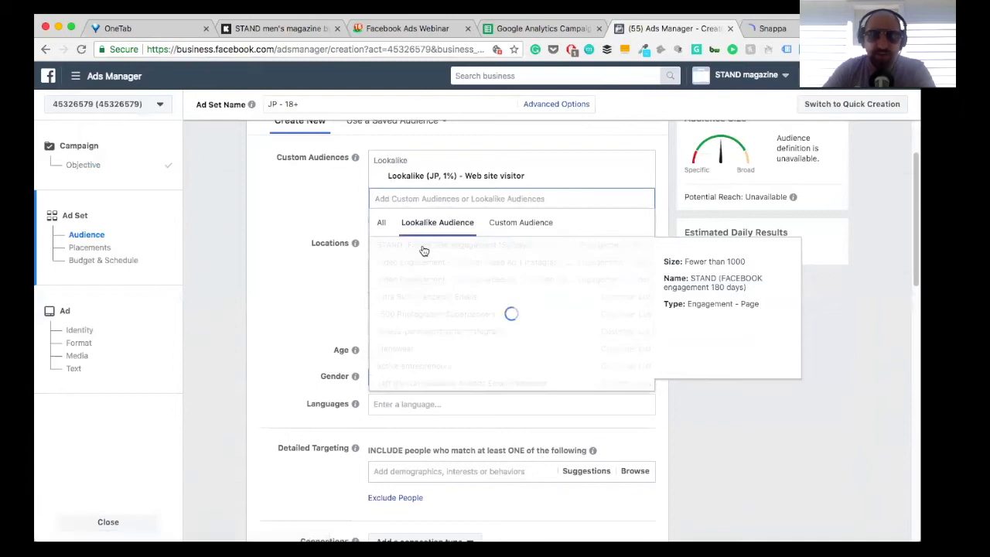
click(424, 248)
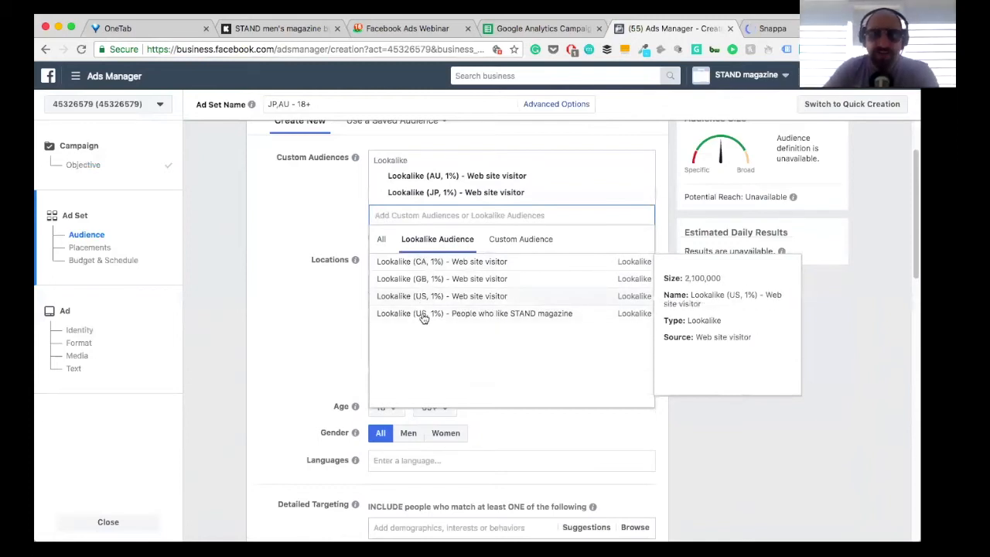
click(428, 301)
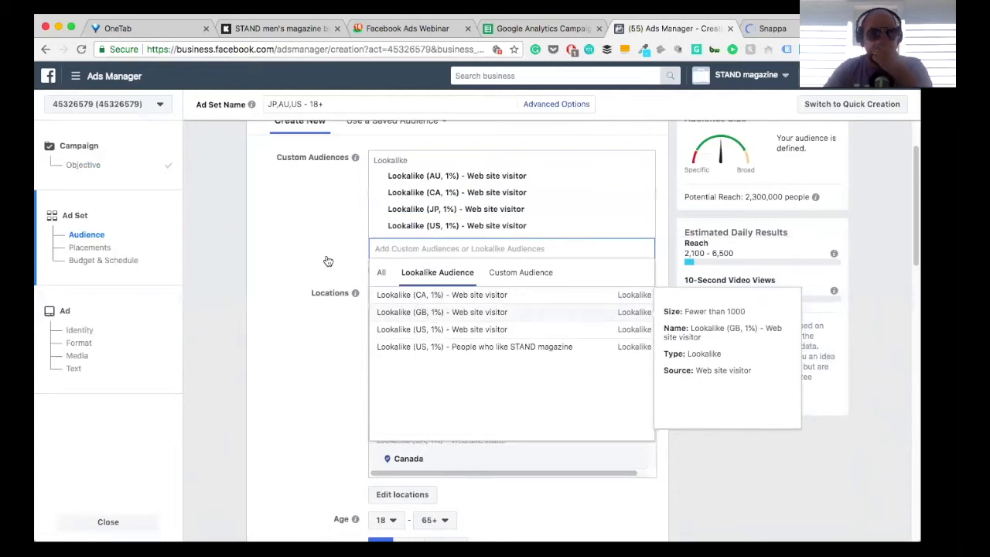
click(771, 184)
click(455, 267)
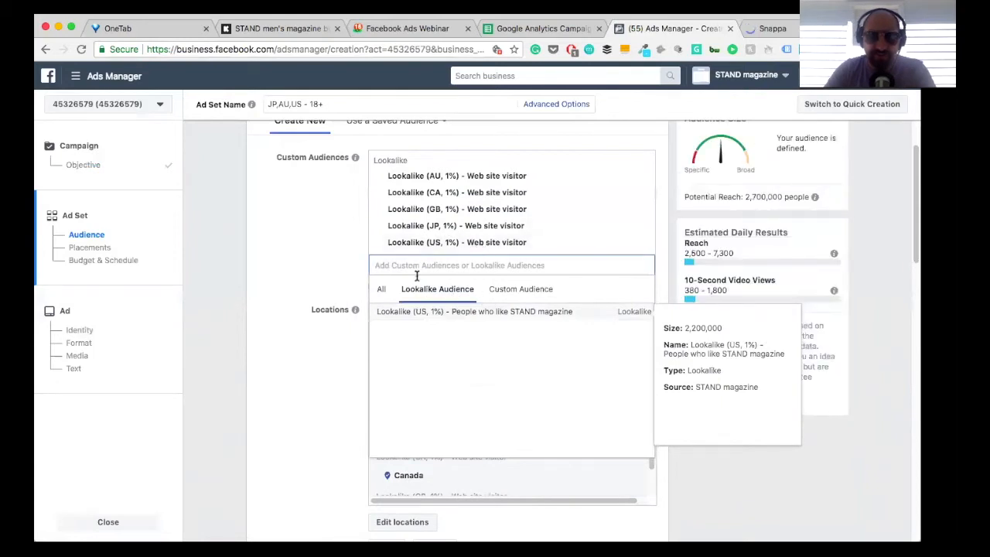
click(364, 286)
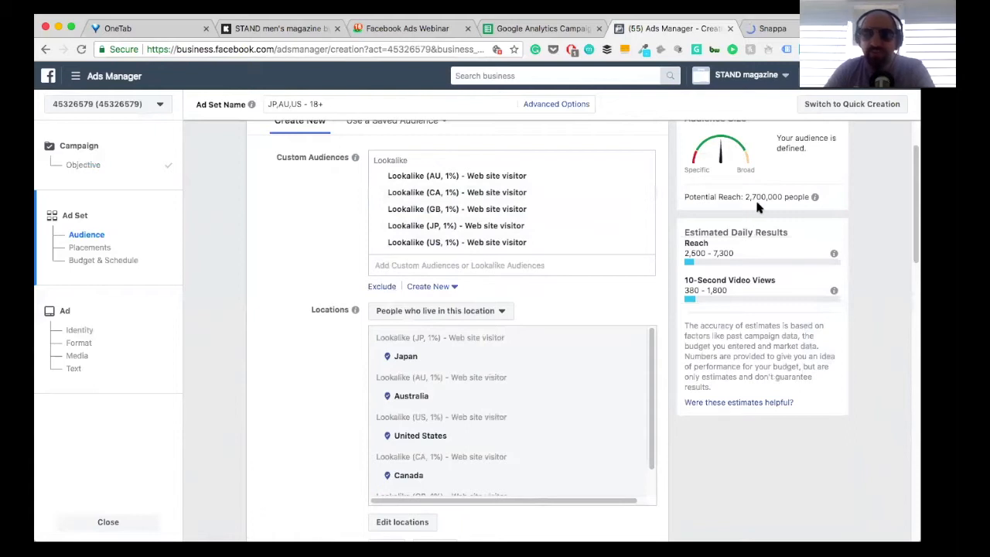
Step: Limit the ad set's audience gender to Men
scroll(521, 259, down, 3)
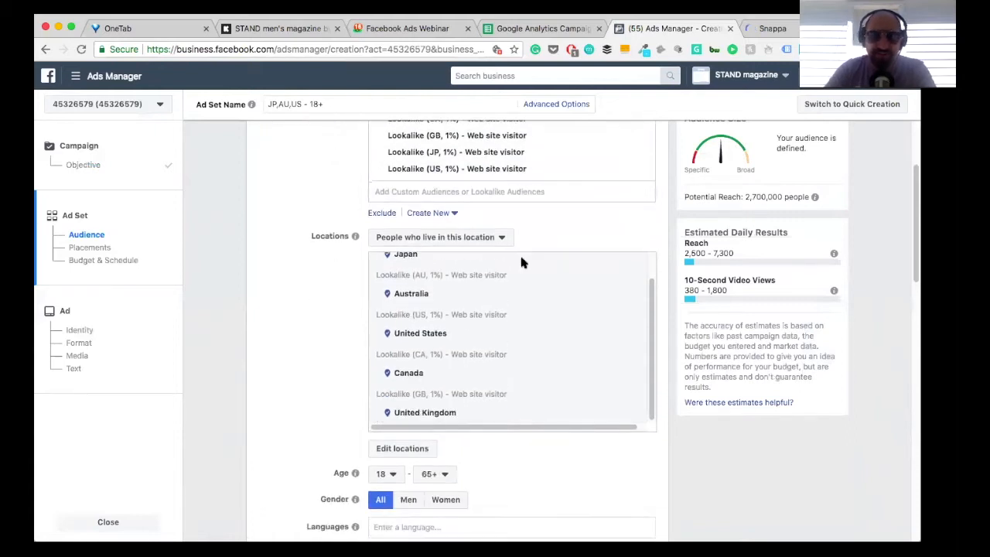
scroll(325, 352, down, 4)
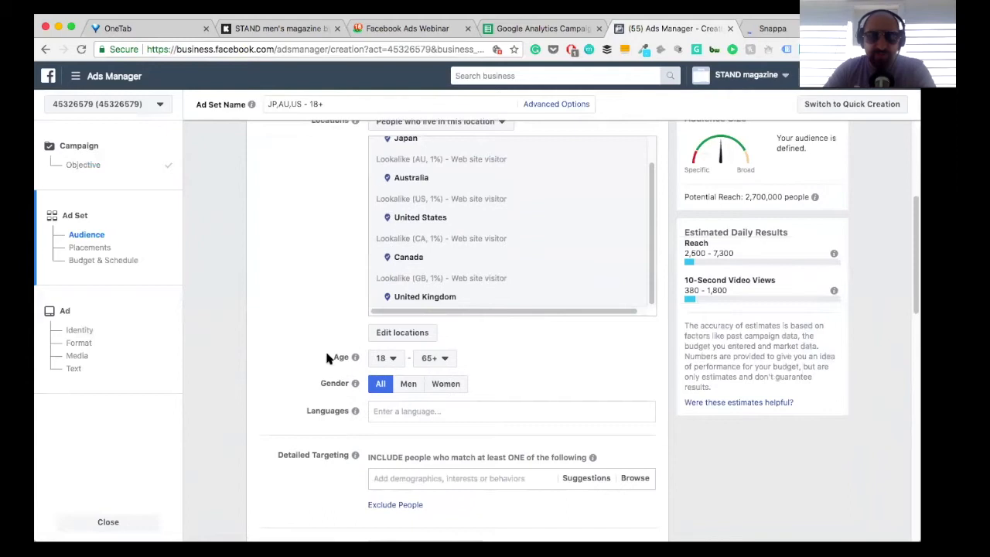
click(408, 374)
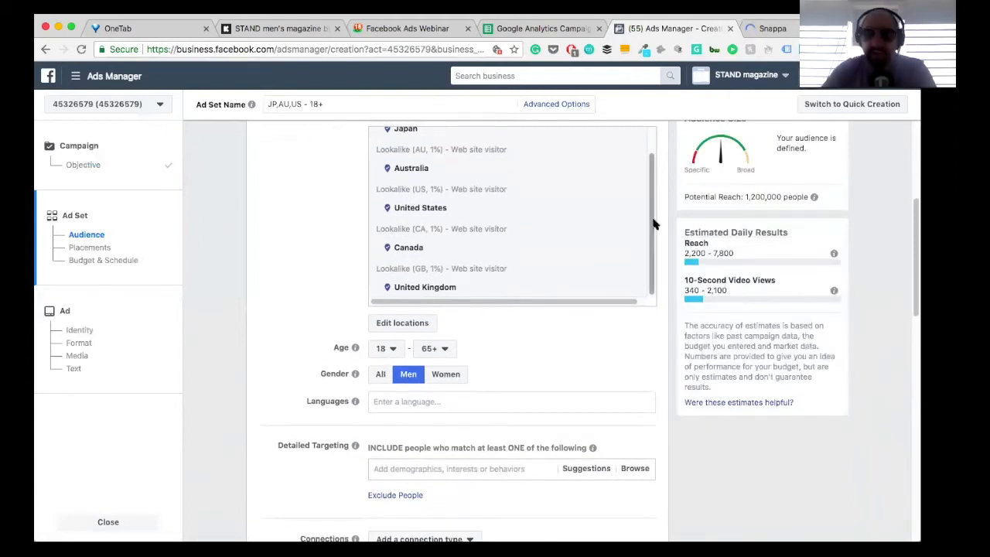
Step: Set the ad set's audience age range to 25–50
click(390, 348)
scroll(393, 280, down, 3)
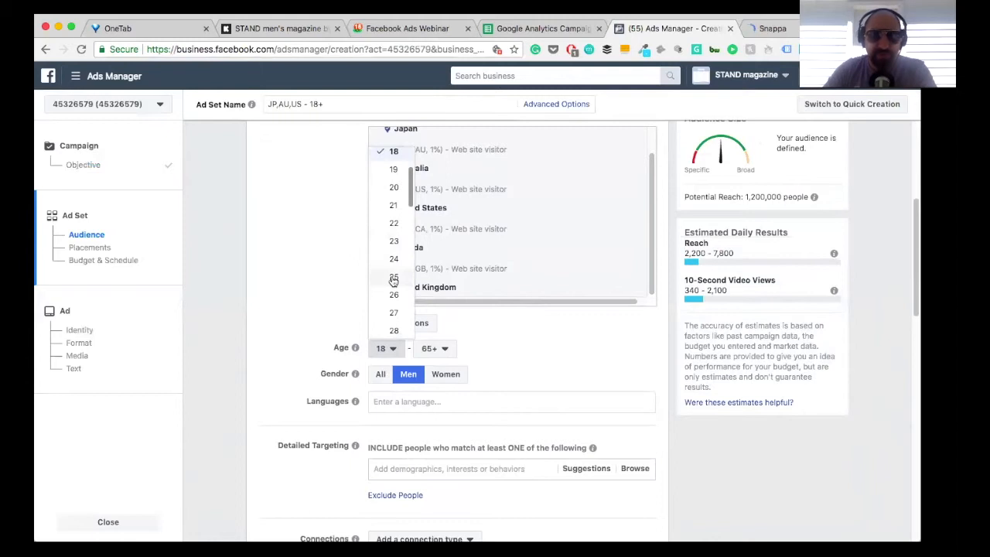
click(394, 279)
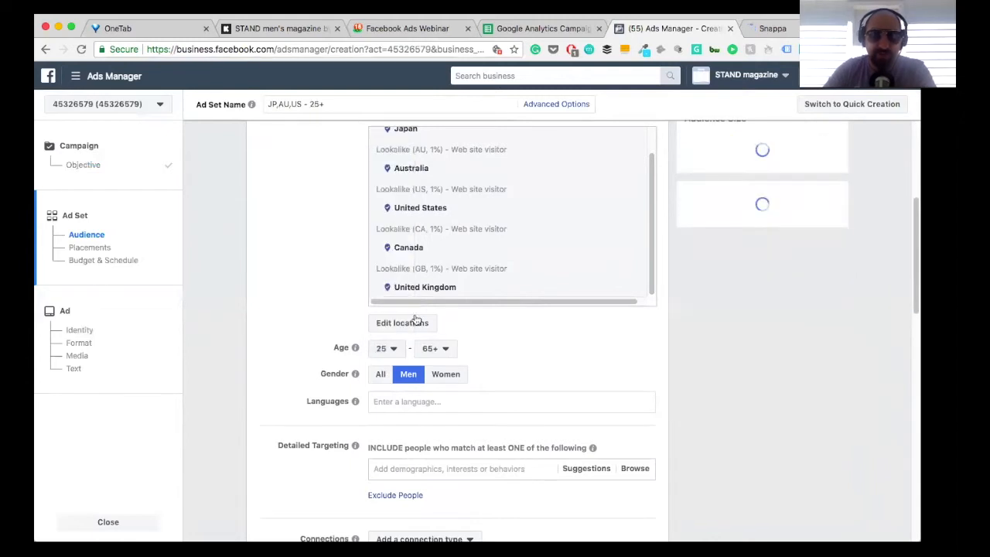
click(437, 349)
scroll(440, 199, up, 1)
scroll(442, 182, up, 3)
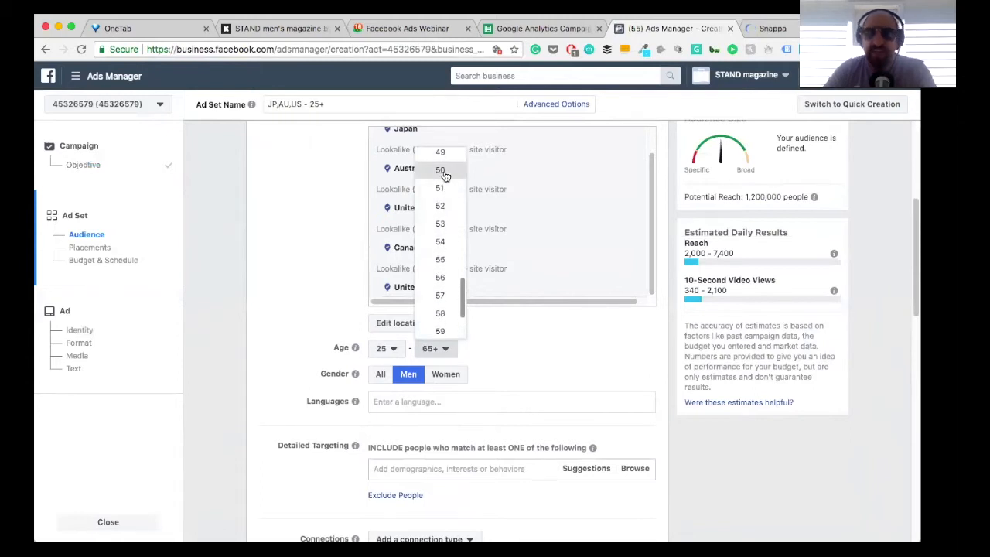
click(440, 170)
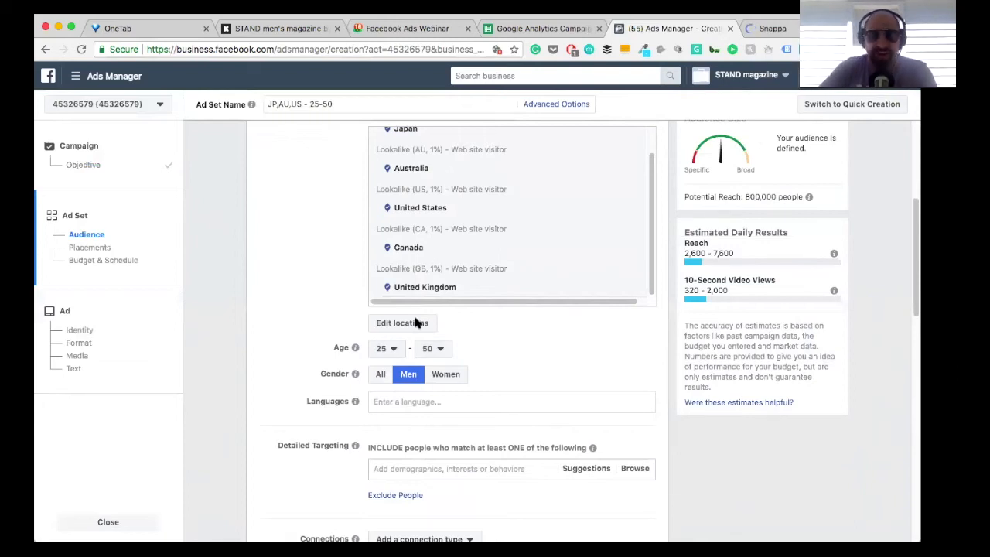
Step: Add English (US) as the ad set's audience language
click(393, 403)
text(En)
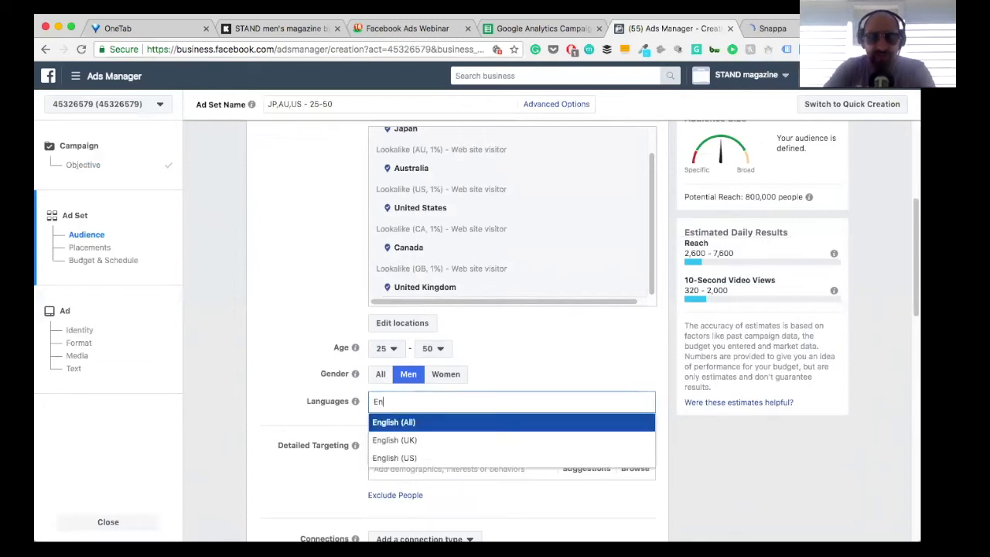
click(394, 459)
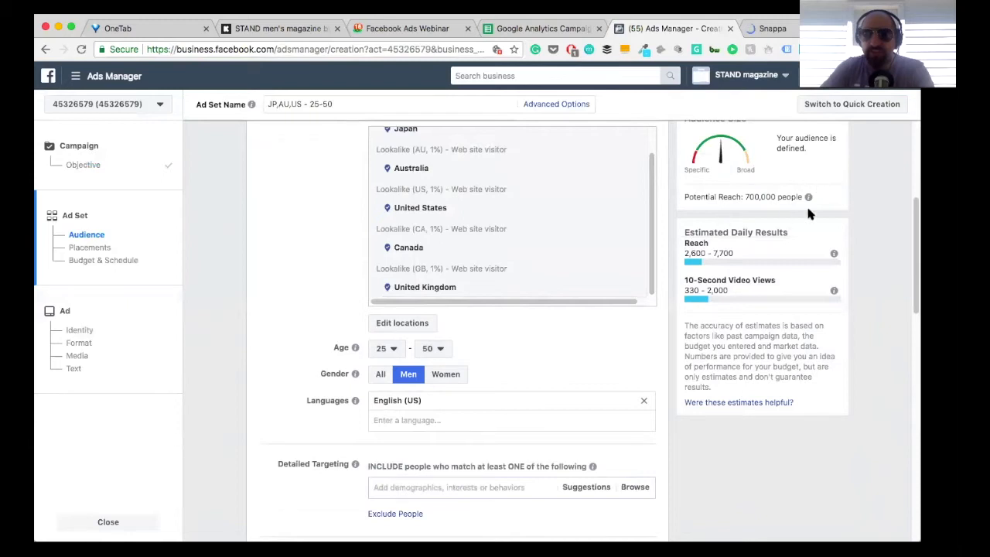
Step: Include the Kickstarter interest in the ad set's detailed targeting
scroll(298, 243, down, 5)
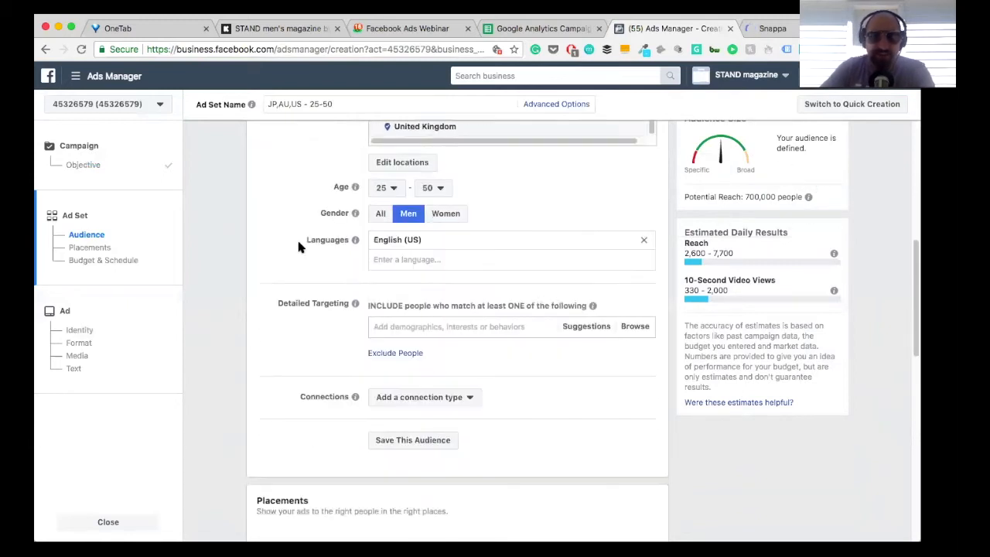
scroll(298, 247, down, 5)
scroll(299, 247, up, 4)
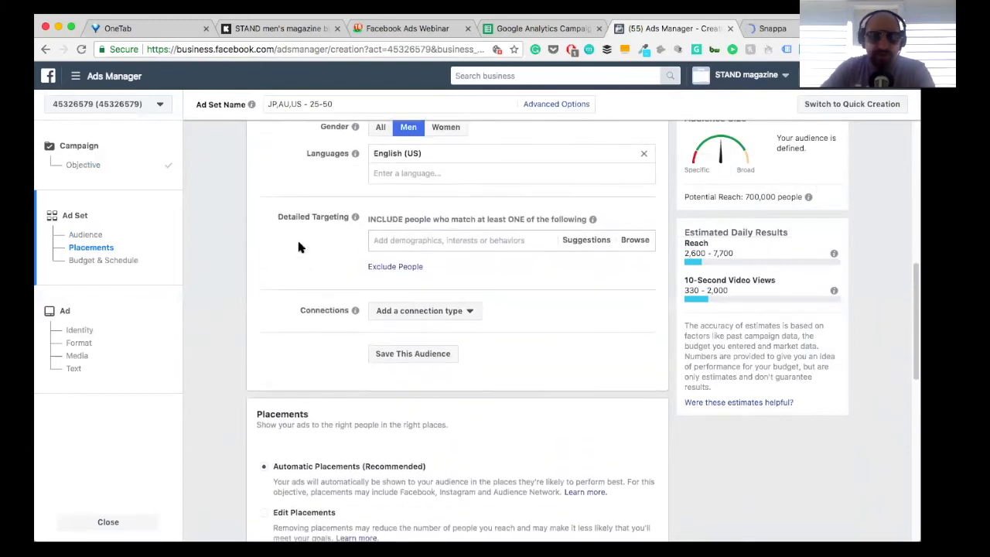
scroll(298, 247, up, 2)
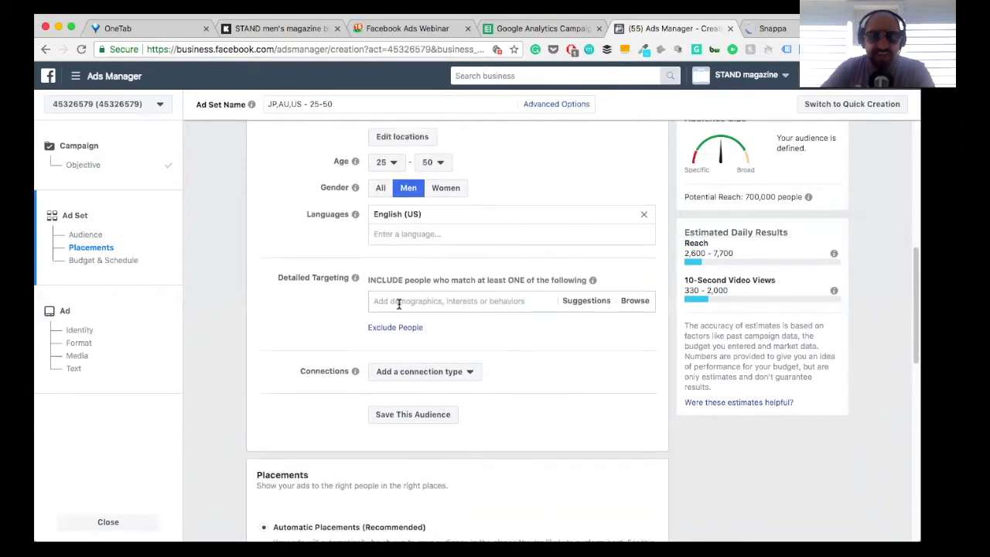
text(Kickstarter)
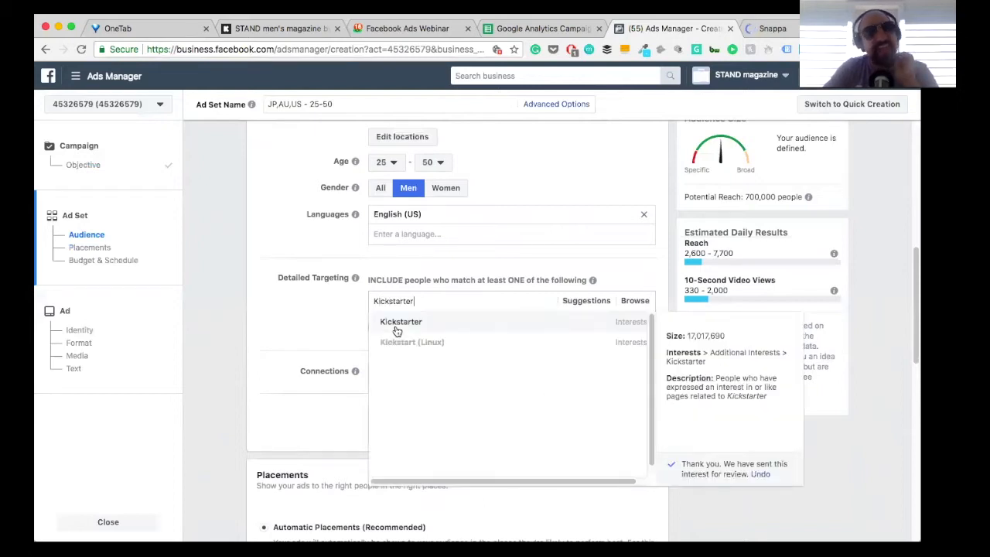
click(396, 324)
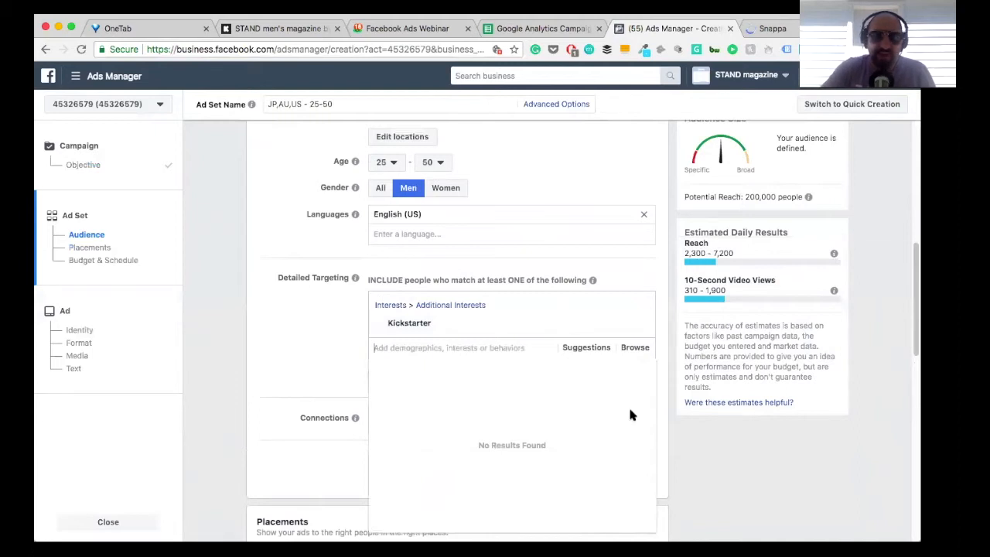
click(334, 365)
Step: Review the ad set's placements, daily budget, schedule, delivery optimization and bid strategy settings
scroll(335, 375, down, 3)
scroll(336, 375, down, 5)
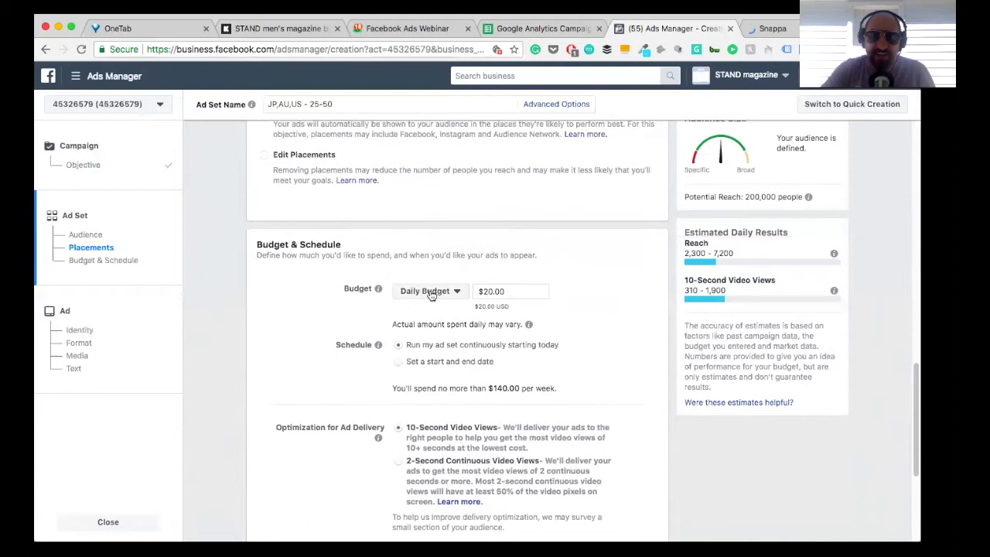
scroll(528, 300, down, 1)
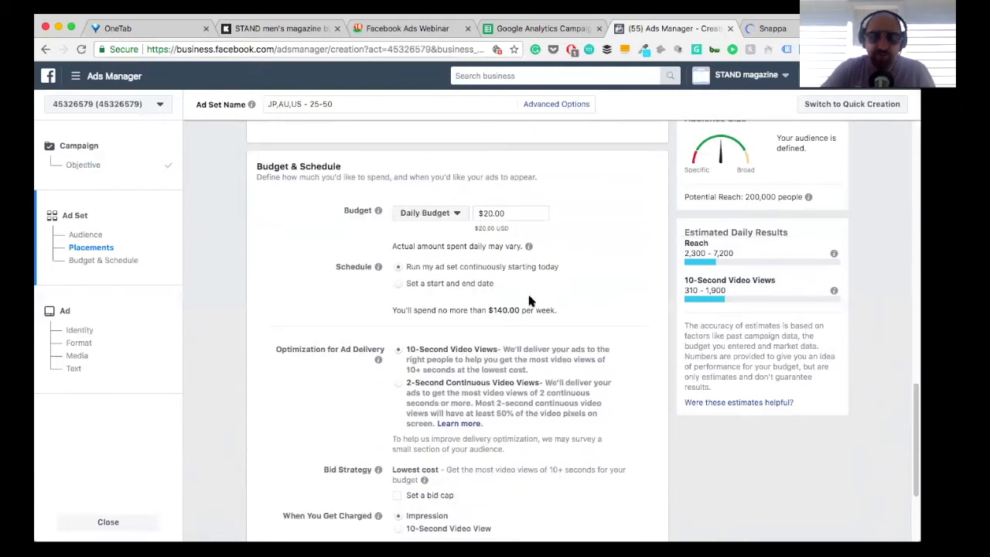
scroll(529, 300, down, 1)
scroll(529, 300, up, 6)
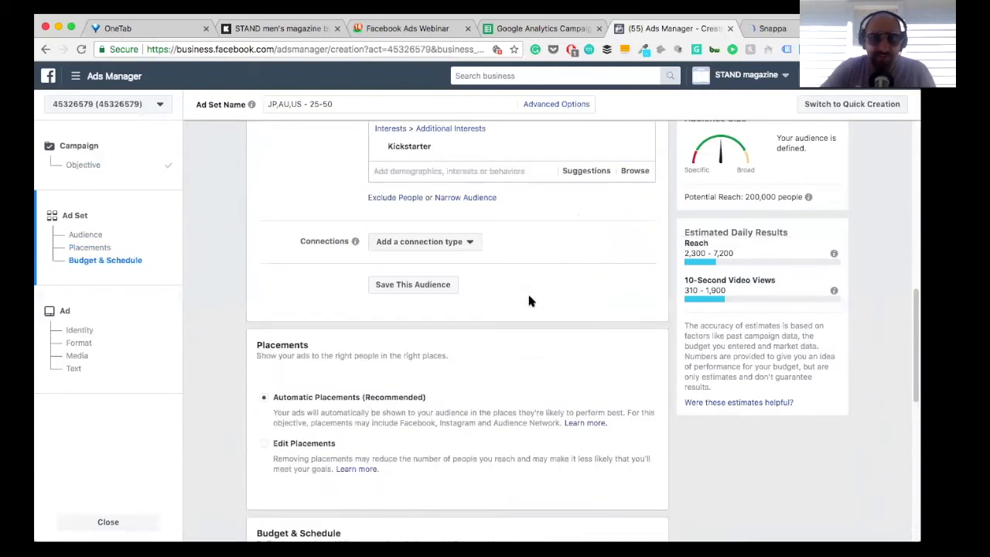
scroll(528, 300, down, 1)
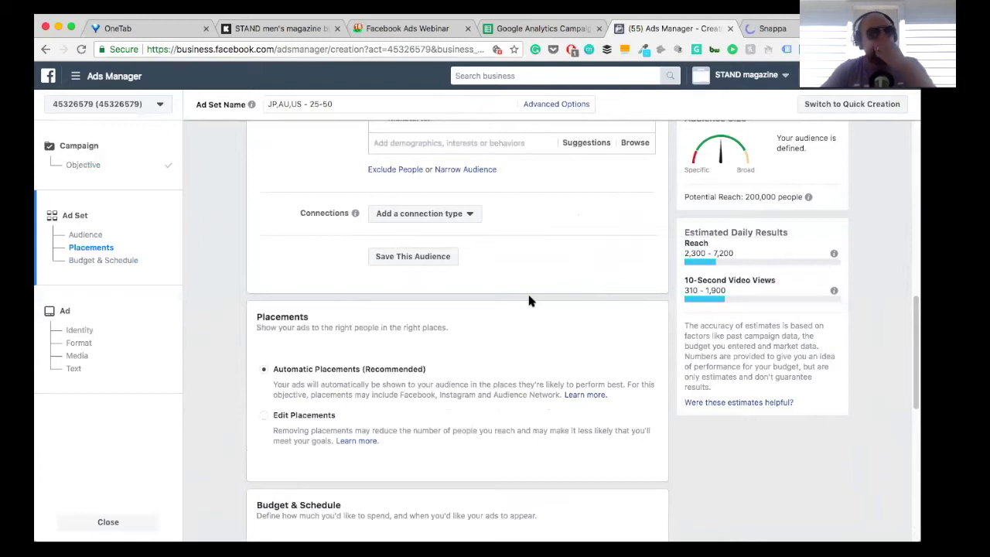
scroll(435, 265, up, 1)
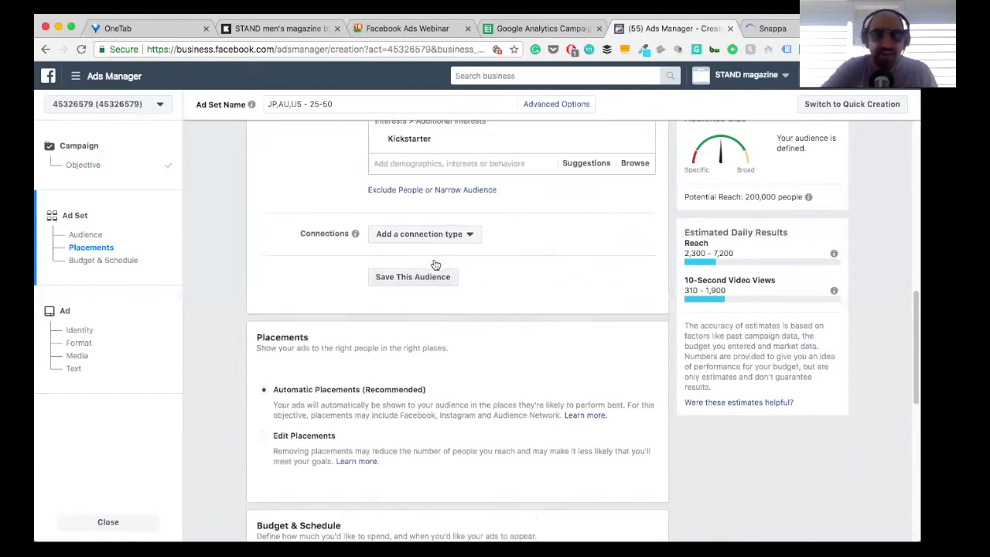
scroll(433, 264, down, 1)
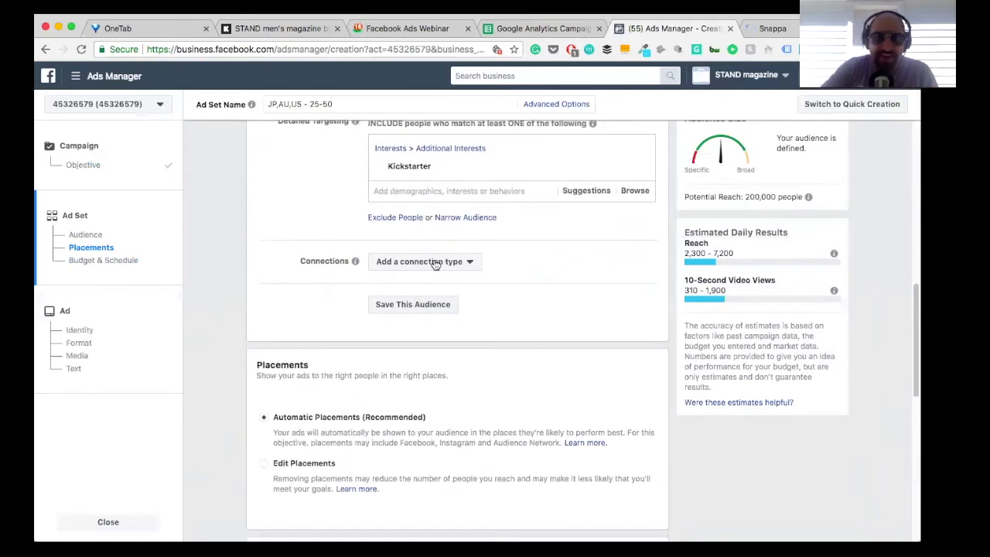
Step: Switch the ad set from automatic placements to Edit Placements, keep the selected platforms, and continue to the ad setup
click(265, 465)
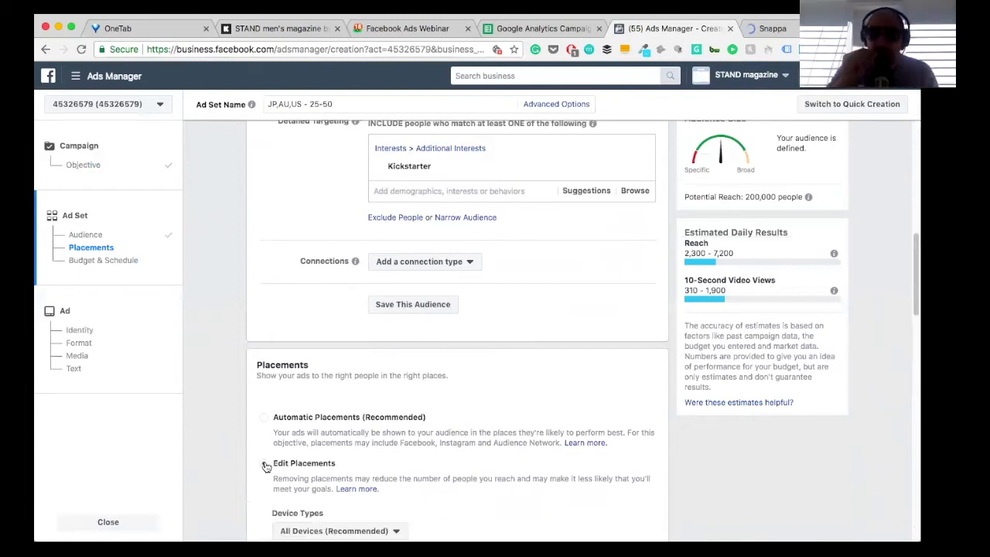
scroll(265, 466, down, 3)
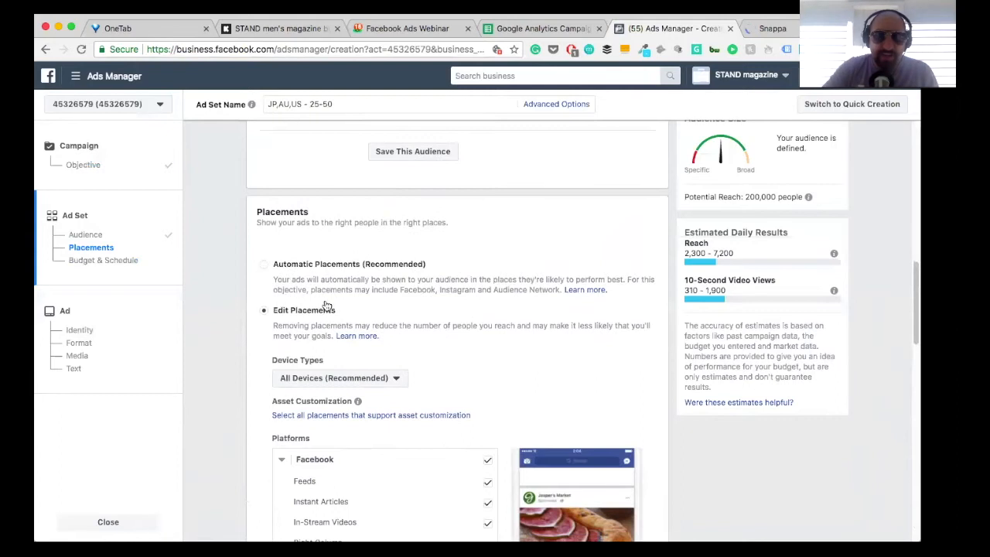
scroll(371, 464, down, 2)
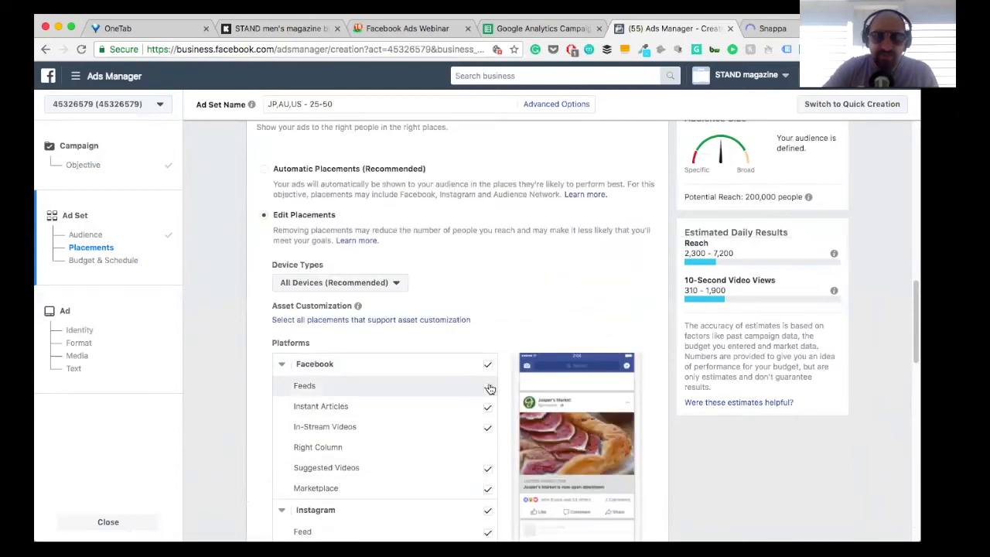
scroll(444, 301, down, 4)
scroll(445, 302, down, 6)
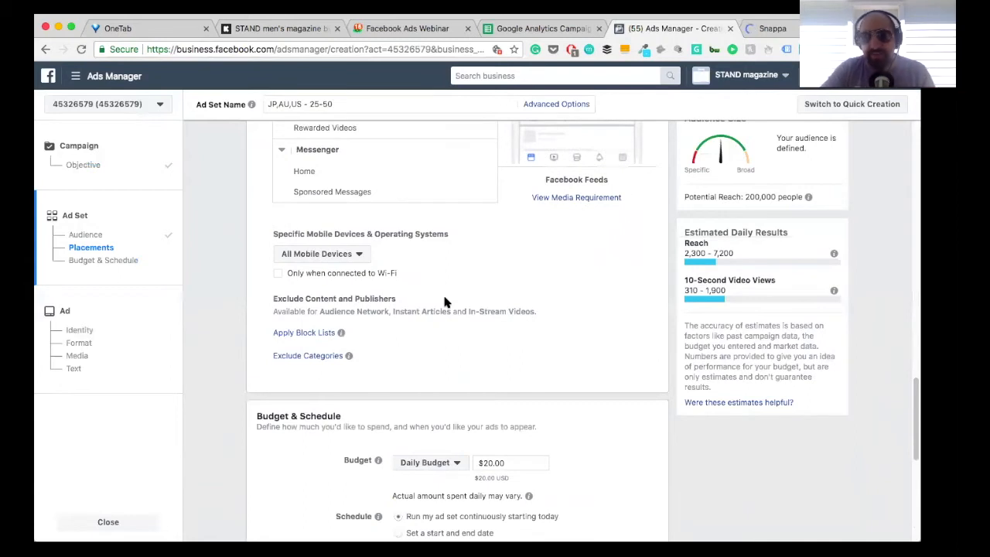
scroll(444, 302, down, 2)
scroll(444, 302, down, 7)
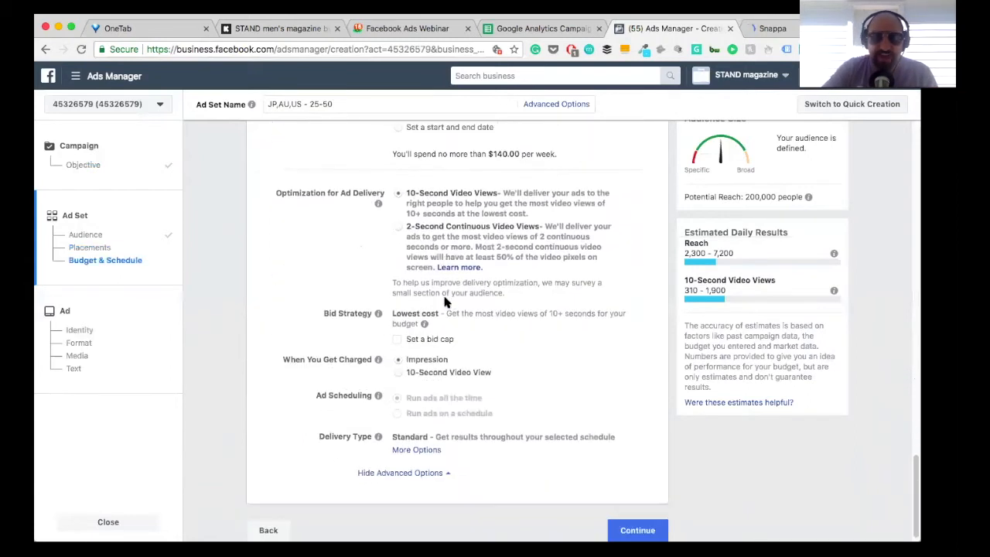
click(647, 524)
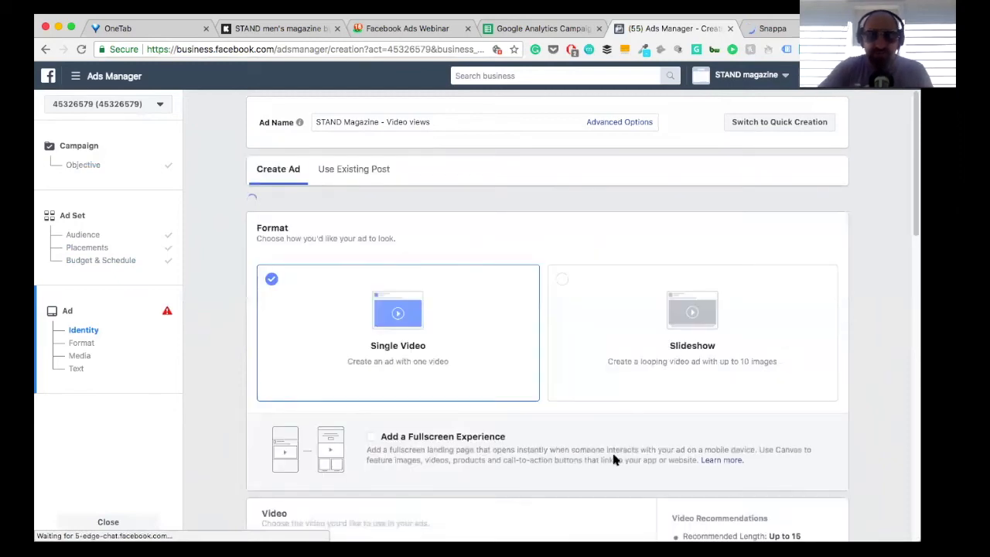
Step: Examine the ad's identity, format, video and text settings for the STAND Magazine video views ad
scroll(460, 328, down, 5)
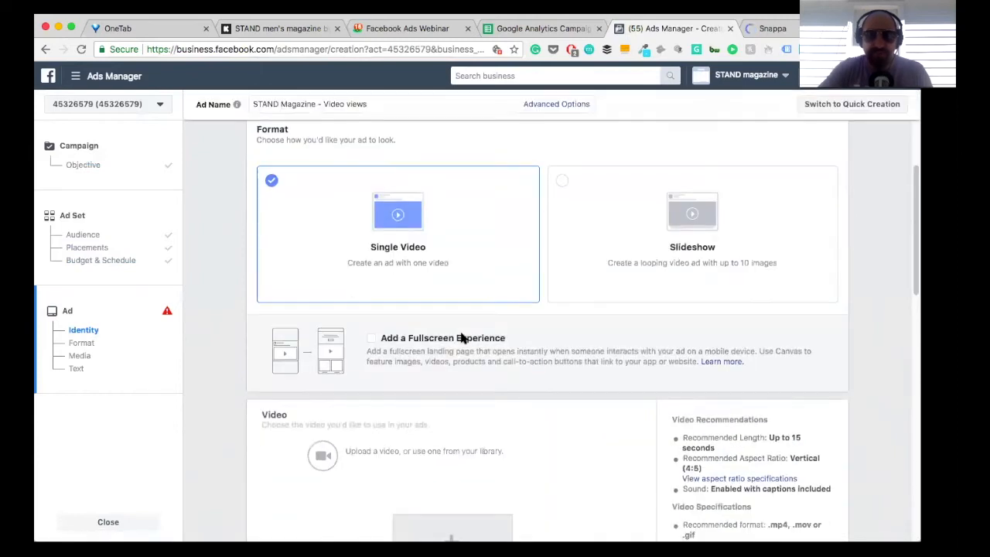
scroll(479, 332, down, 6)
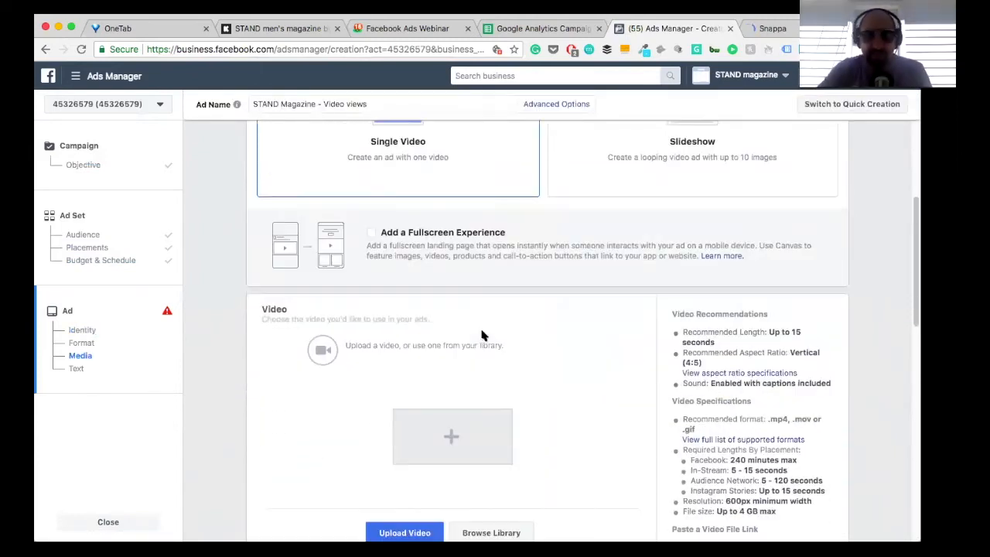
scroll(481, 334, down, 8)
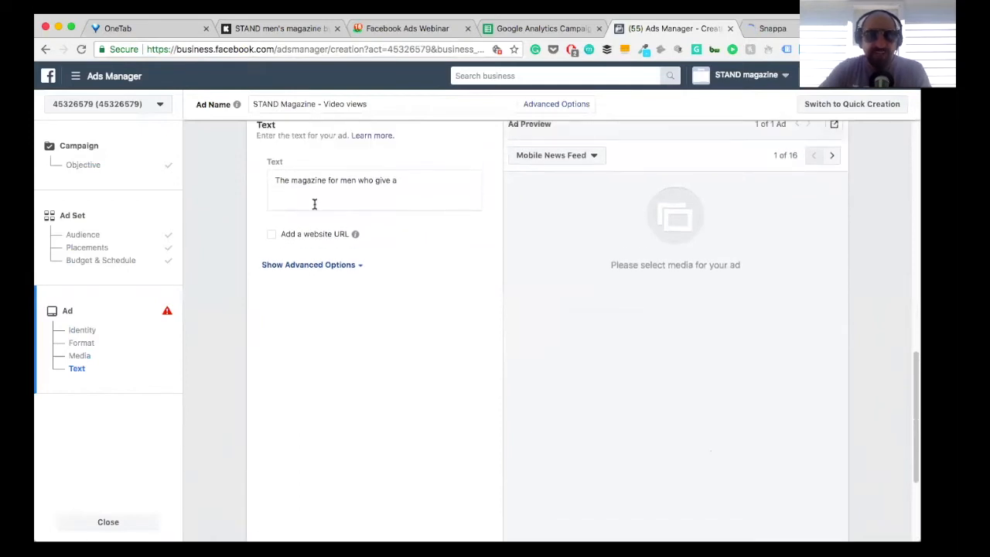
scroll(394, 271, down, 3)
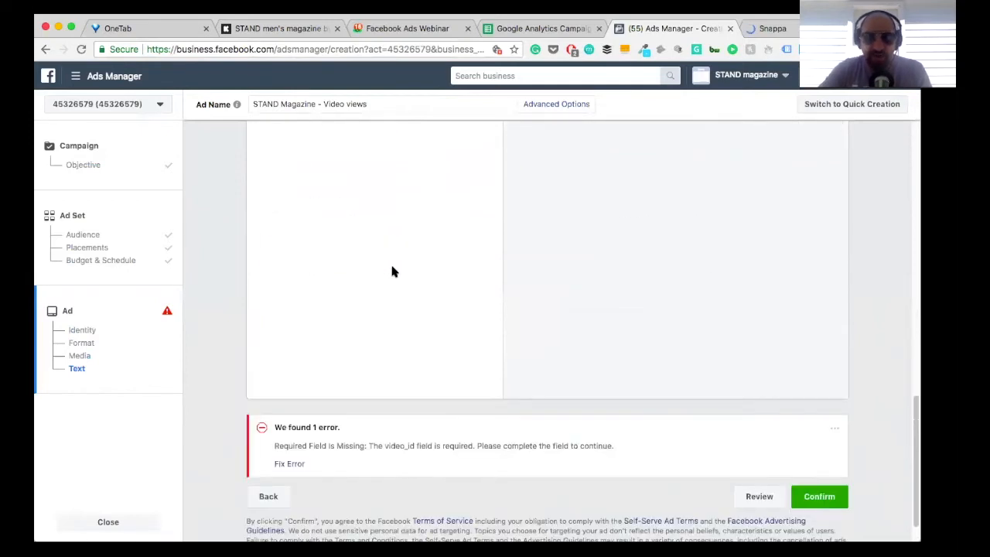
scroll(394, 271, up, 2)
scroll(392, 270, up, 15)
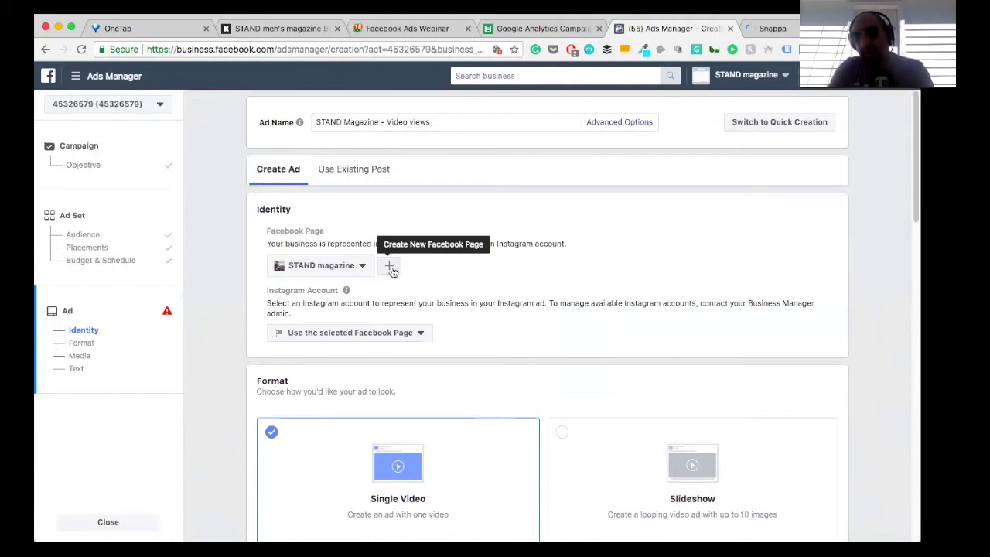
scroll(454, 228, up, 5)
scroll(454, 229, down, 5)
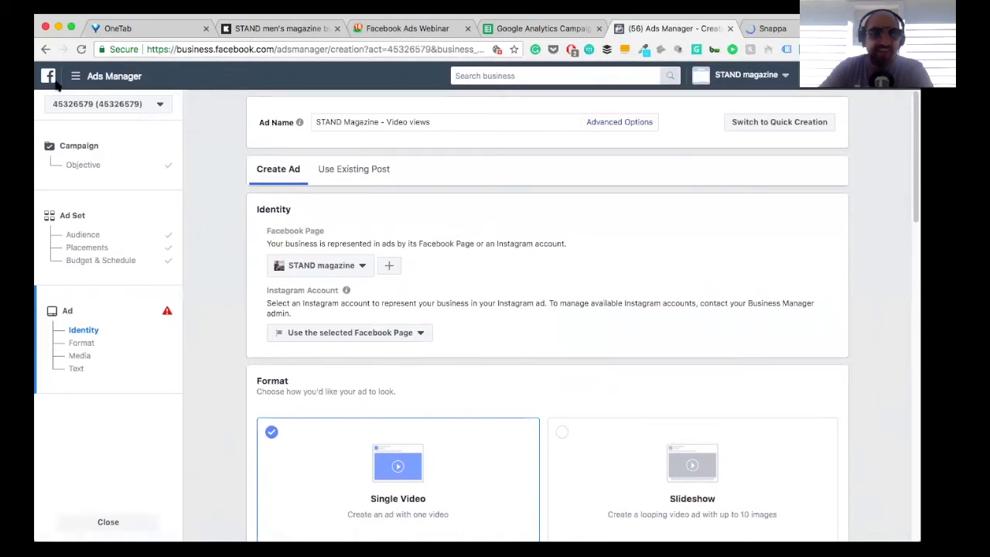
Step: Leave the ad creation and open the ad account's Audiences library
click(91, 75)
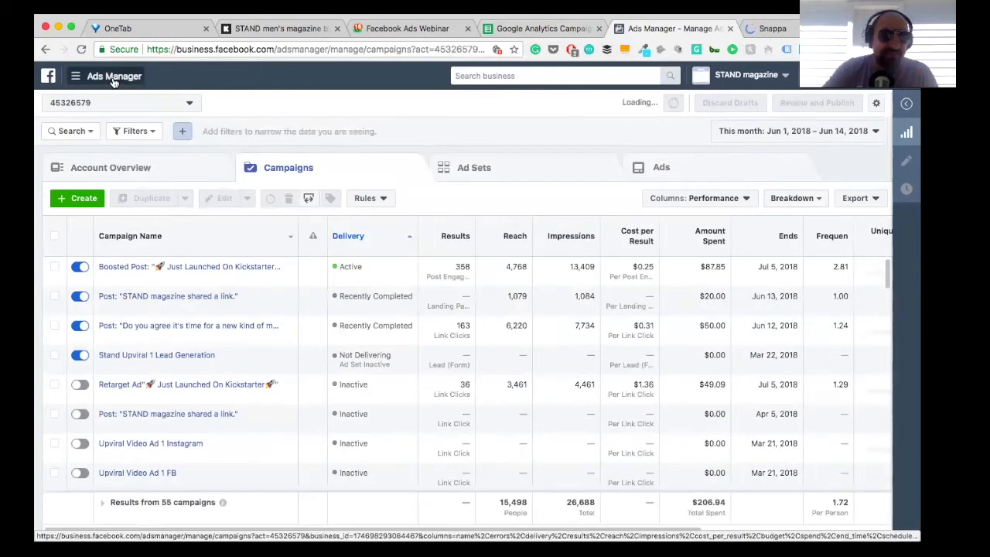
click(113, 81)
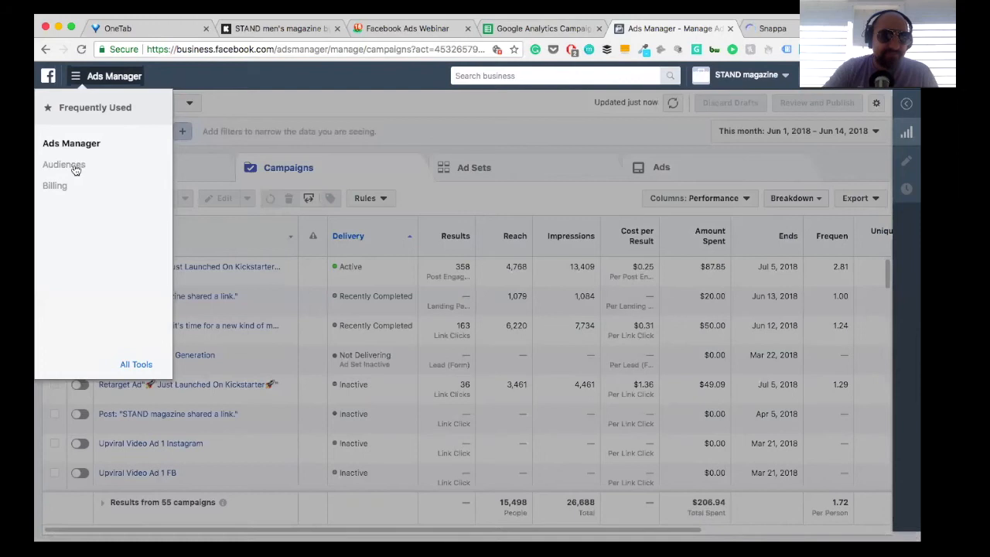
click(75, 166)
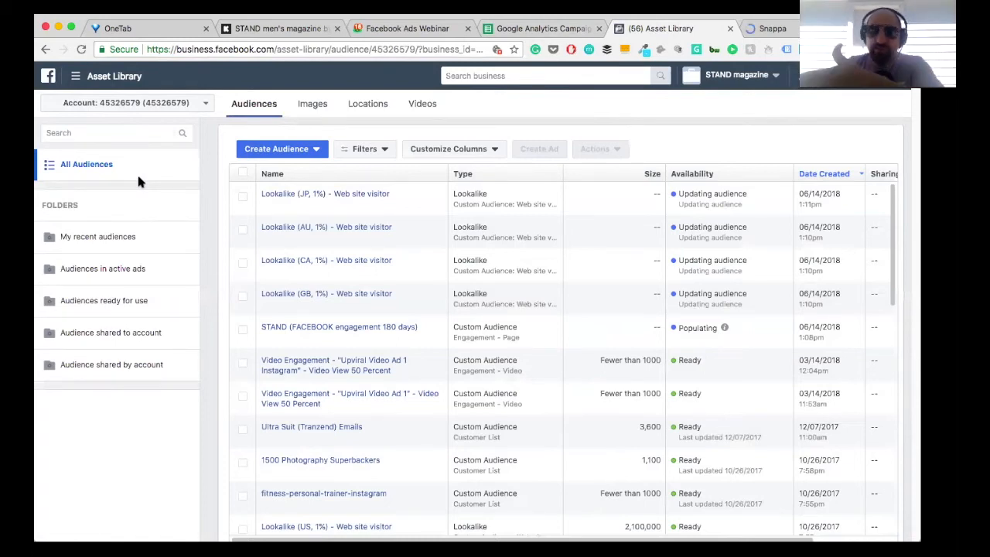
Step: Start a custom audience based on video engagement, including people who have watched 75% of the video
click(268, 149)
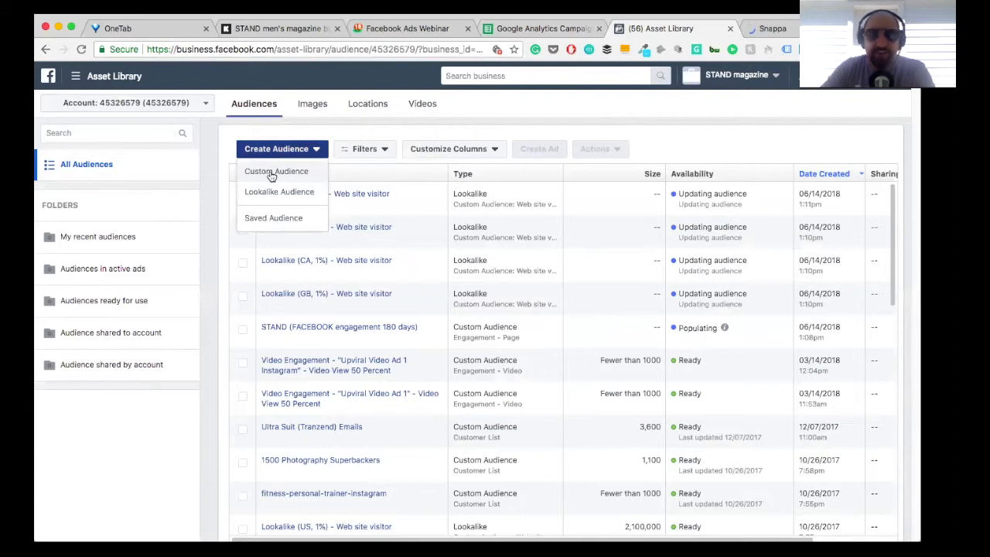
click(272, 176)
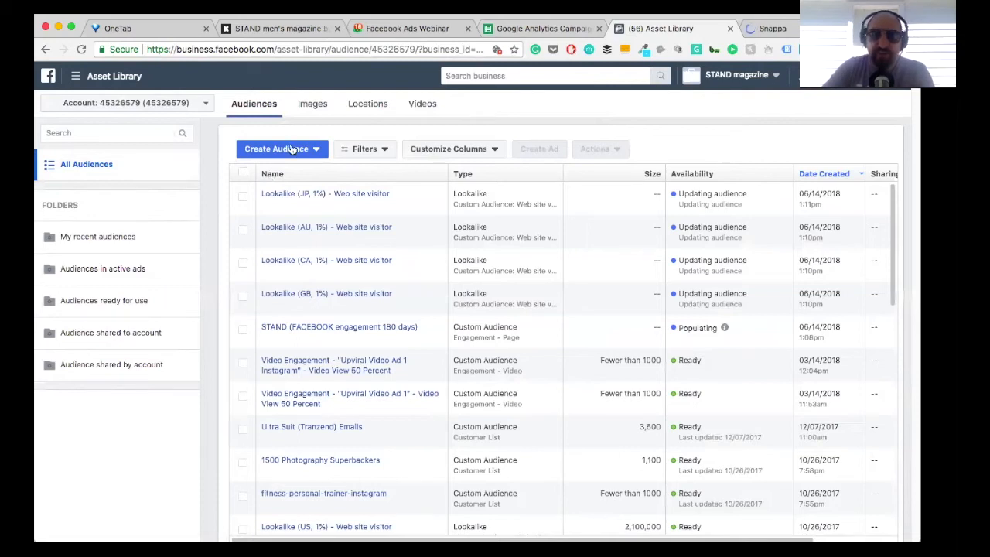
click(292, 148)
click(263, 171)
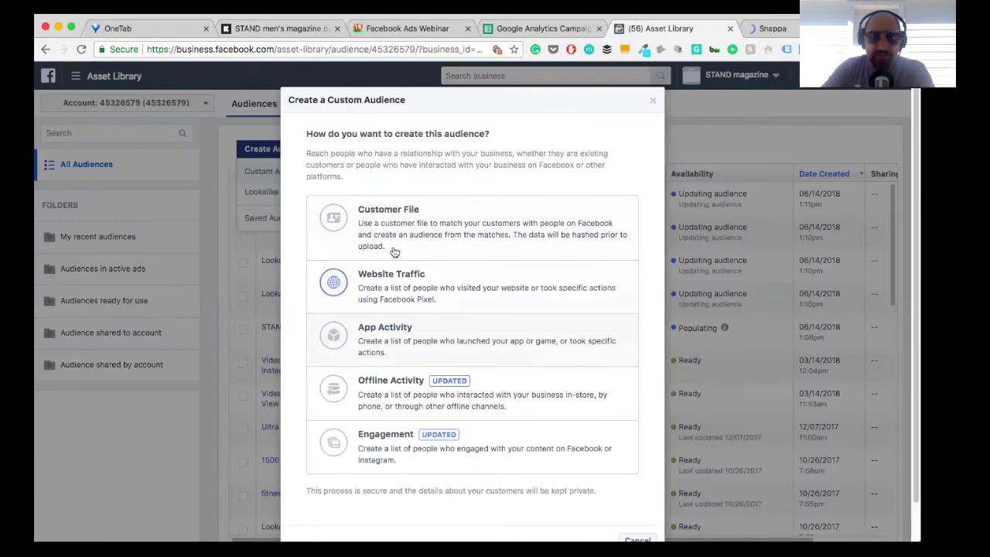
click(379, 436)
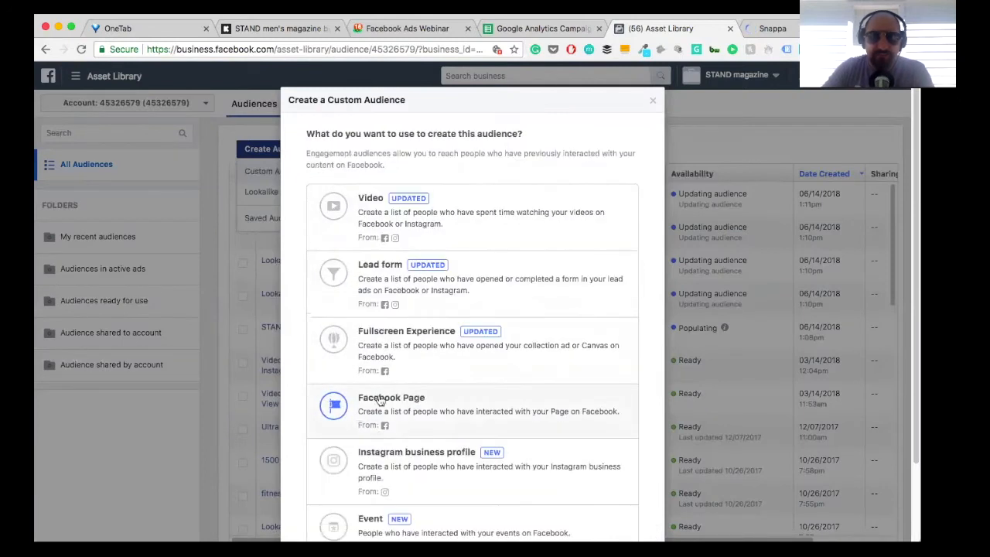
click(443, 217)
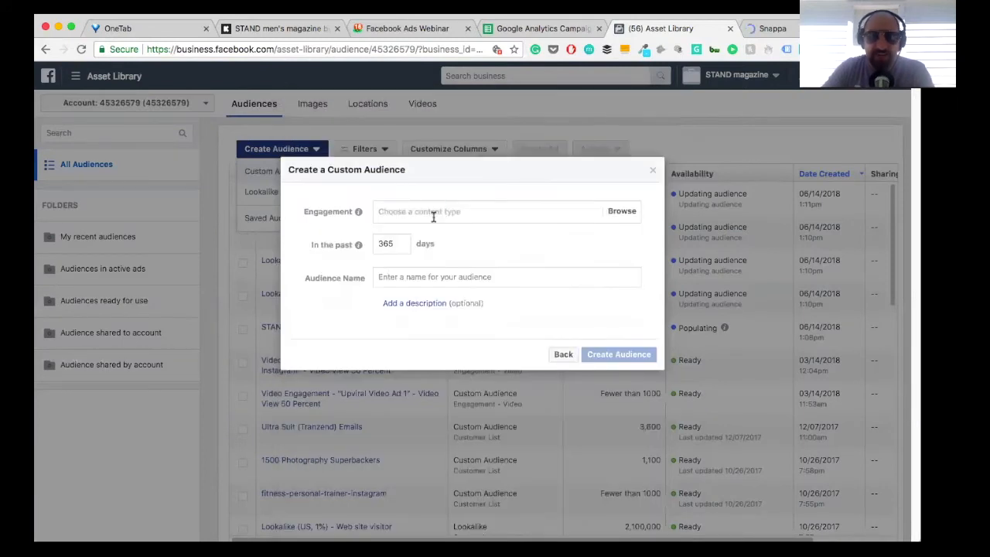
click(393, 218)
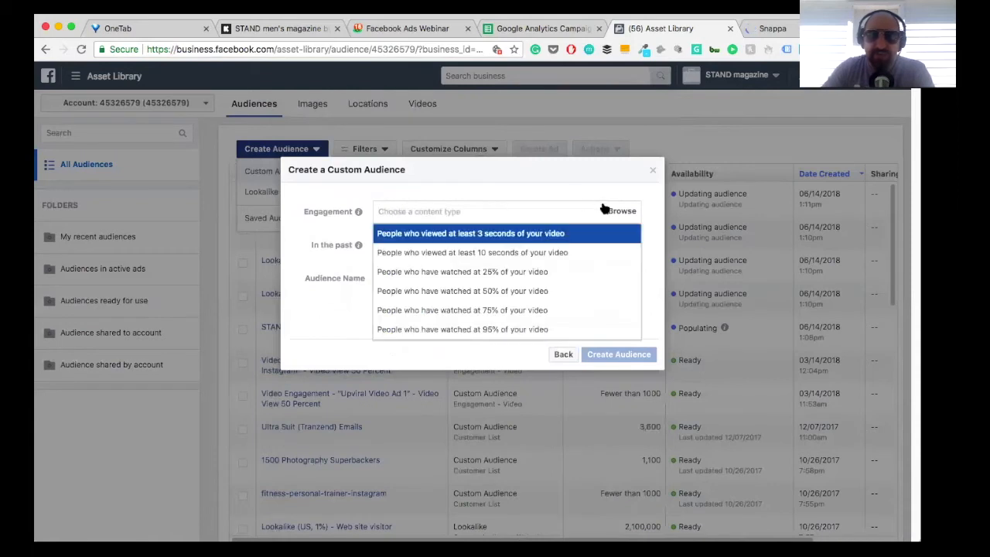
click(464, 311)
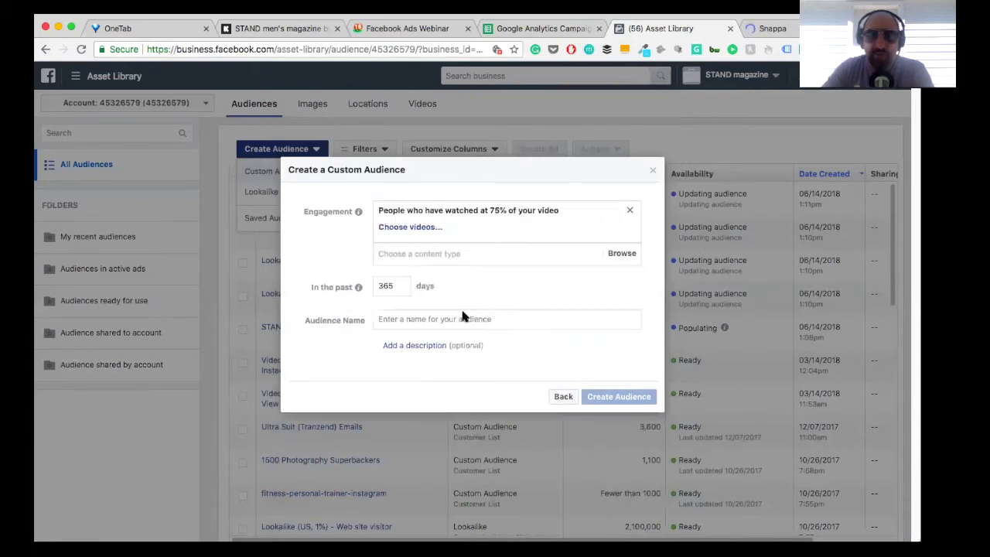
Step: Choose the {Giveaway} Comment "Yes" video from the STAND magazine page as the audience's source video
click(410, 228)
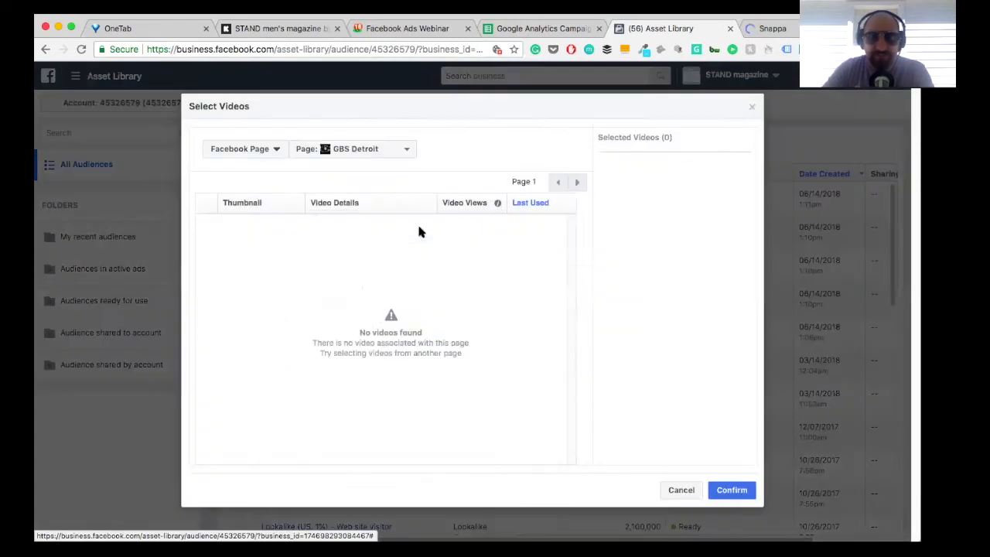
click(376, 154)
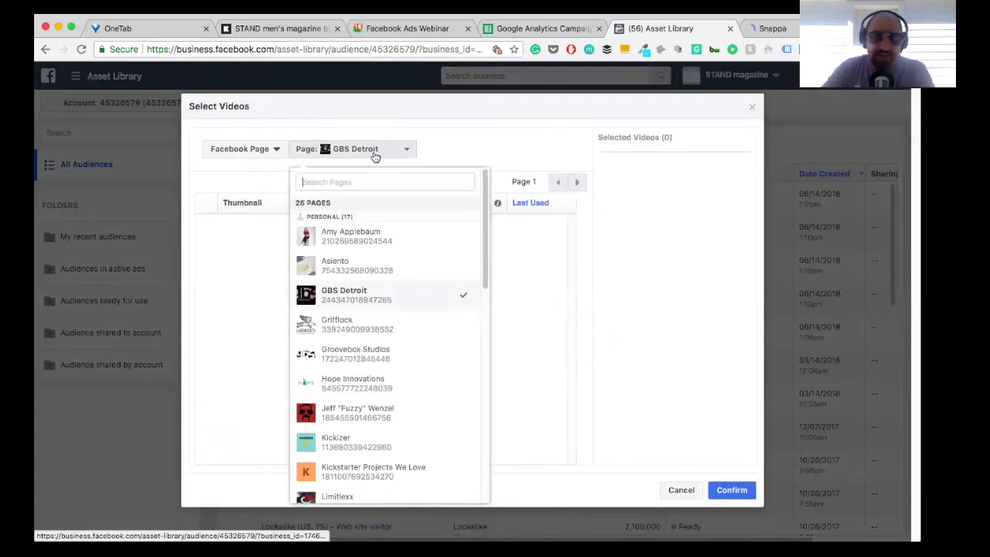
scroll(369, 290, down, 5)
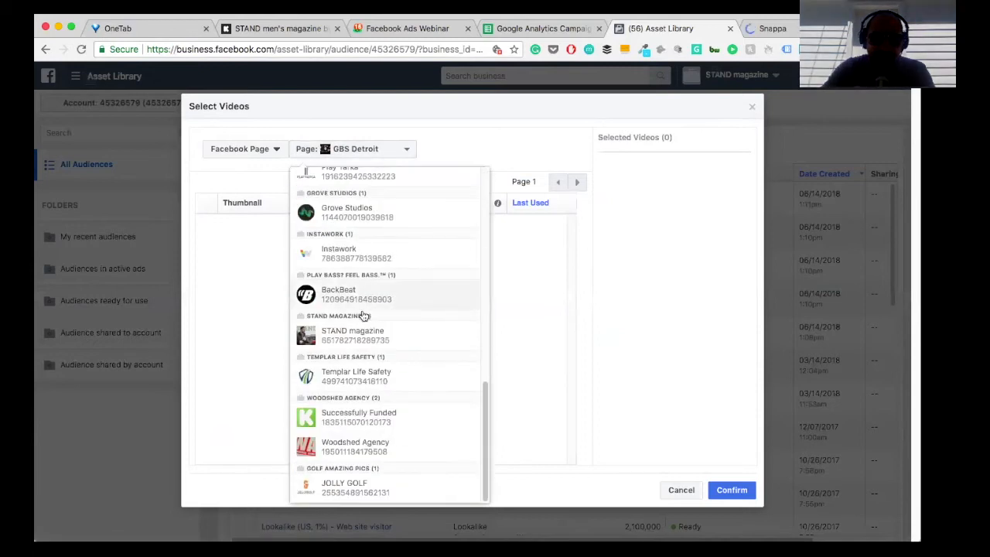
click(353, 349)
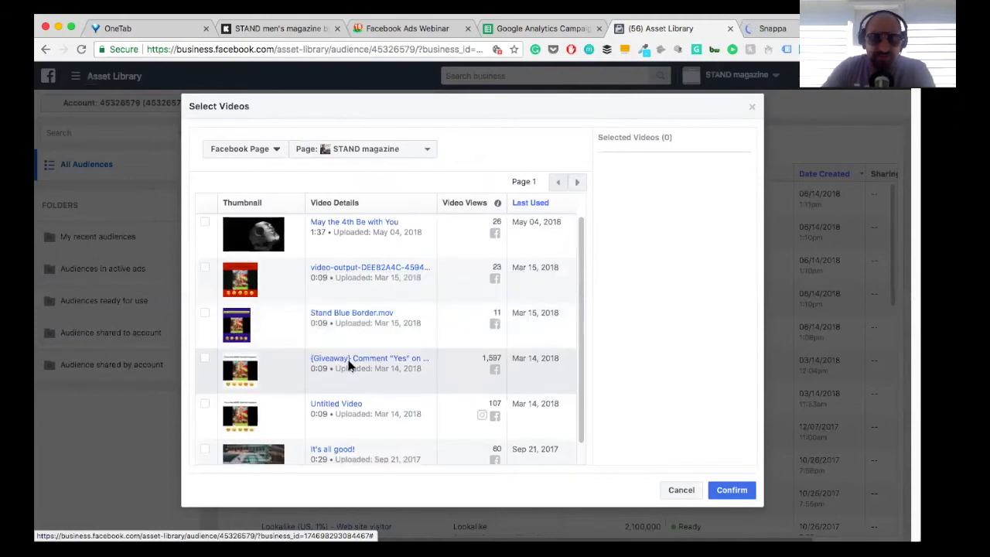
scroll(349, 365, down, 1)
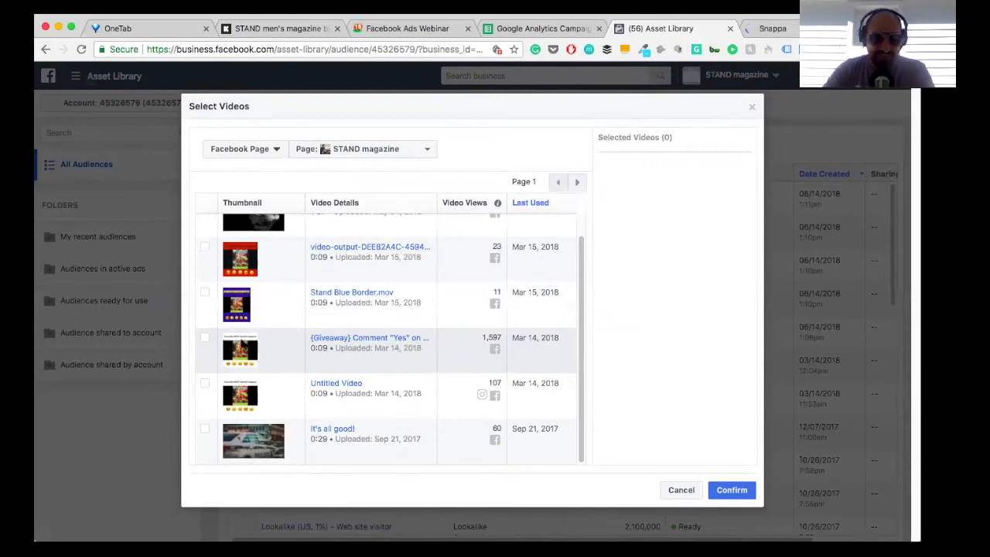
click(205, 338)
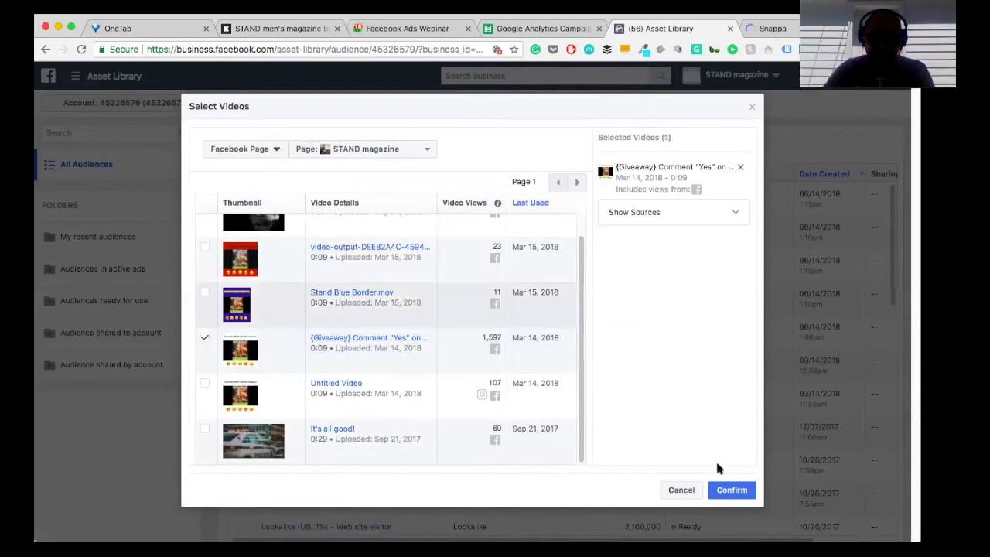
click(730, 490)
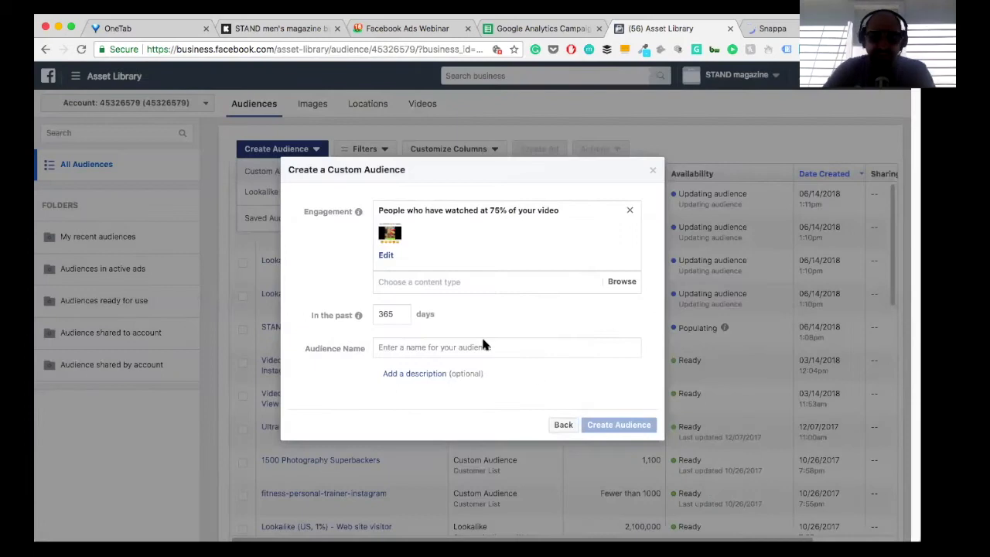
Step: Set the video audience's engagement period to the past 120 days, leave its name empty, and close it without creating the audience
click(482, 346)
text(dfdf)
key(BackSpace)
key(BackSpace)
key(BackSpace)
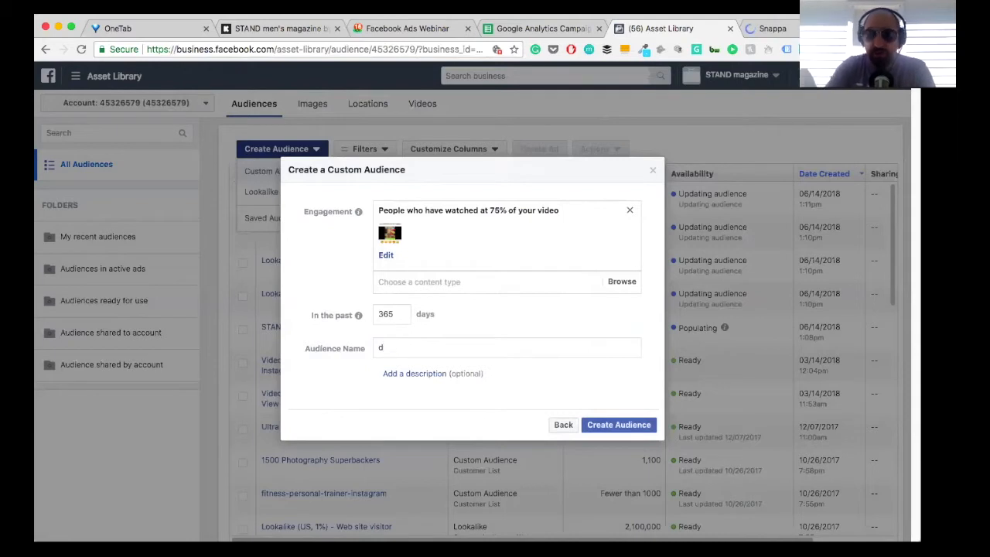
key(BackSpace)
drag(392, 314, 372, 315)
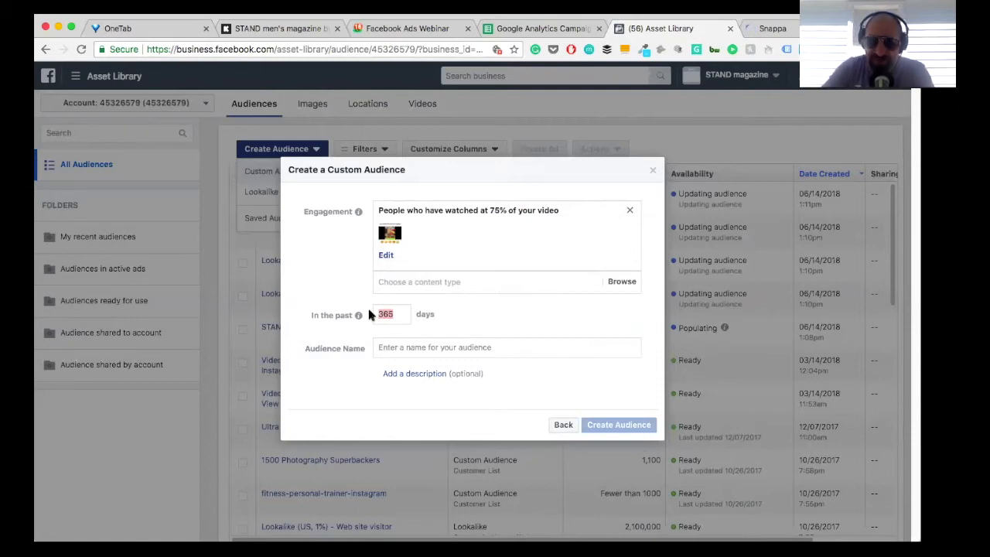
text(120)
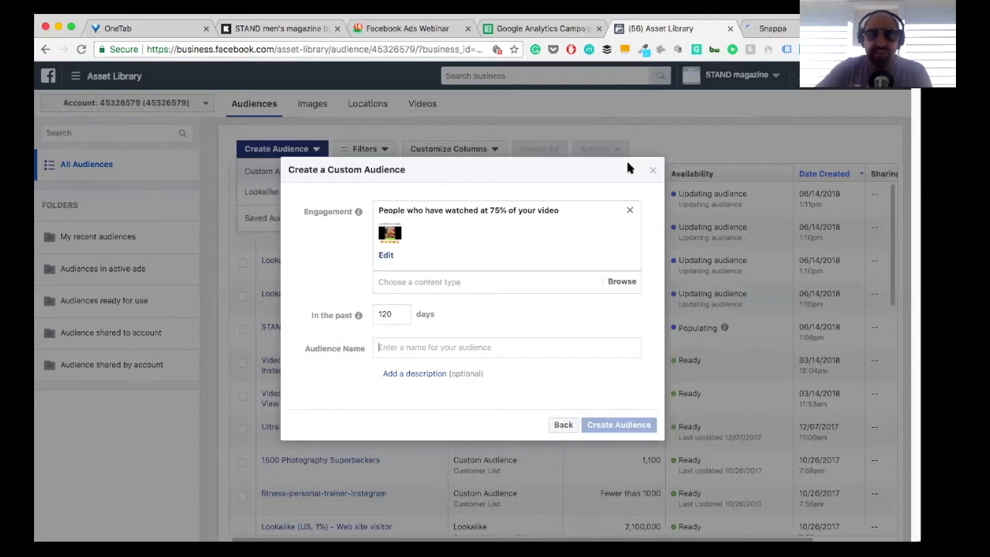
click(653, 171)
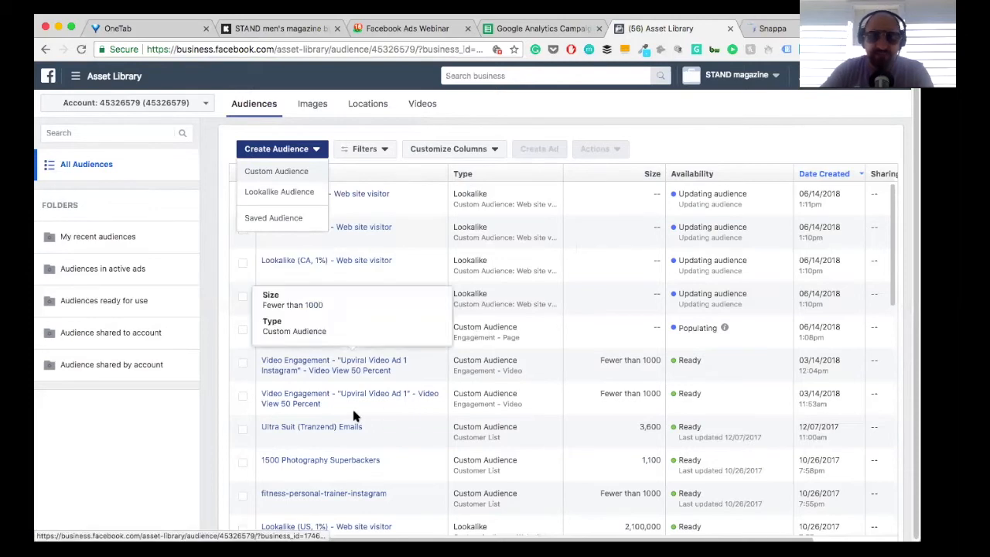
Step: Switch to the Facebook Ads Webinar project in Basecamp
scroll(564, 352, right, 1)
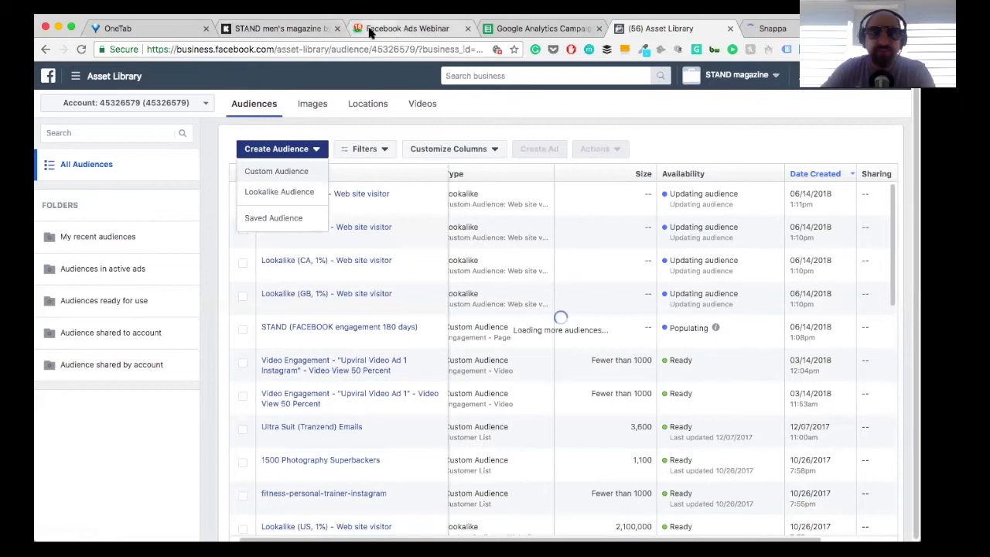
click(371, 29)
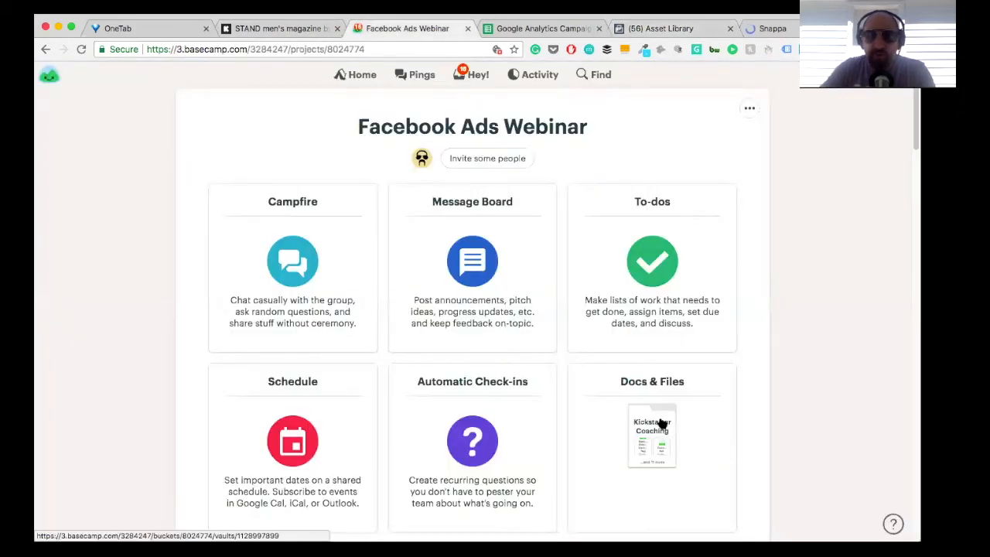
Step: Open the Google Analytics Campaign Tag Creator CSV from the Kickstarter Coaching folder in the project's Docs & Files
click(647, 394)
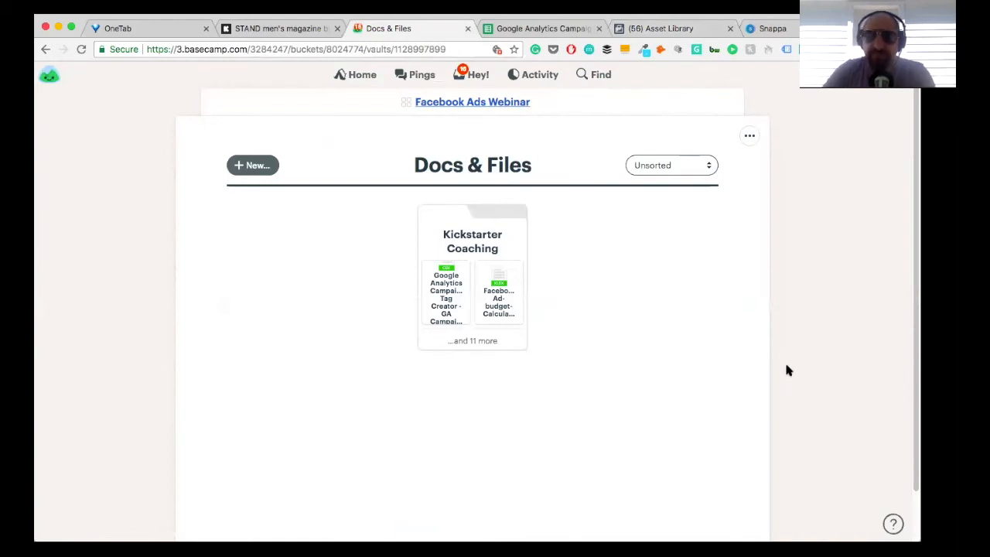
click(477, 230)
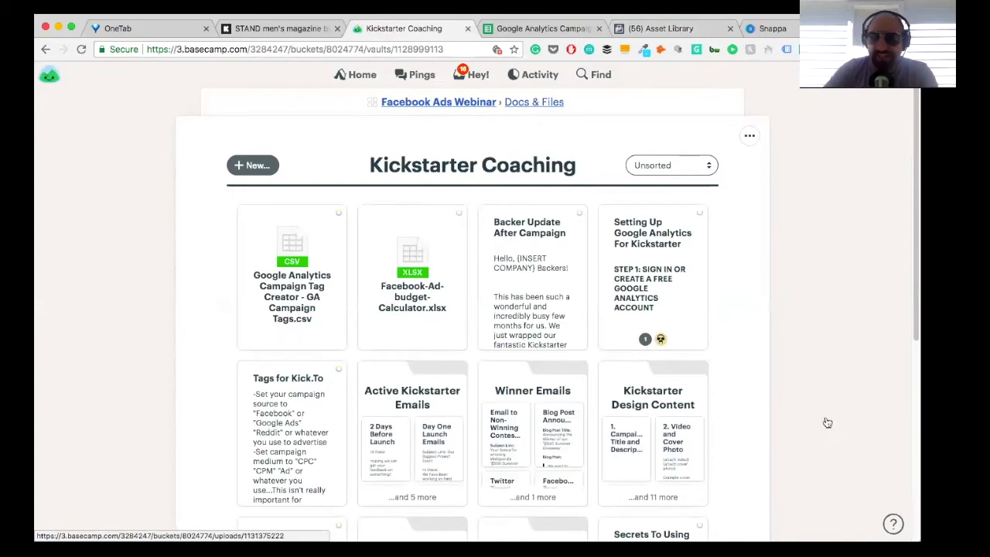
click(269, 279)
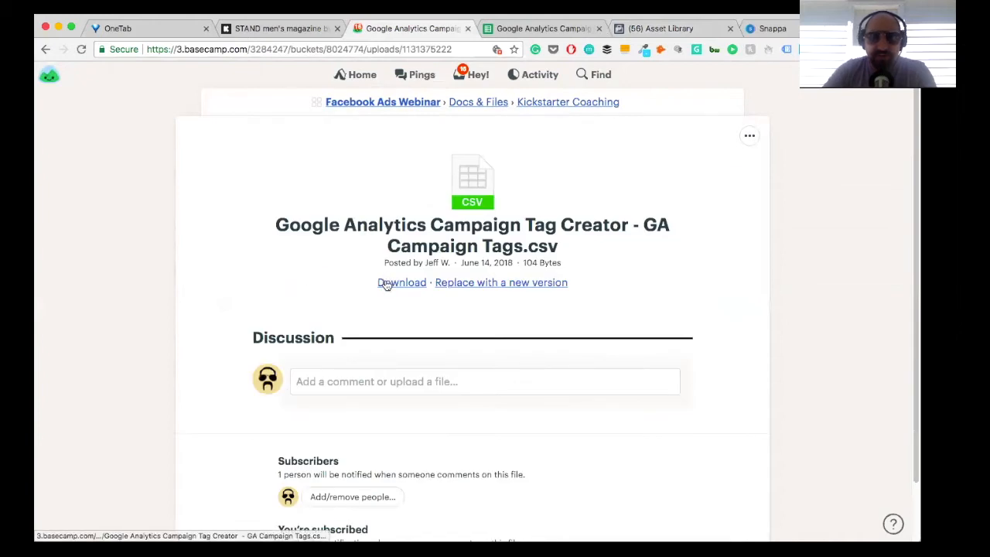
Step: Switch to the Google Analytics Campaign Tag Creator spreadsheet, clear its sheet-wide selection, and examine the campaign tag columns
click(576, 33)
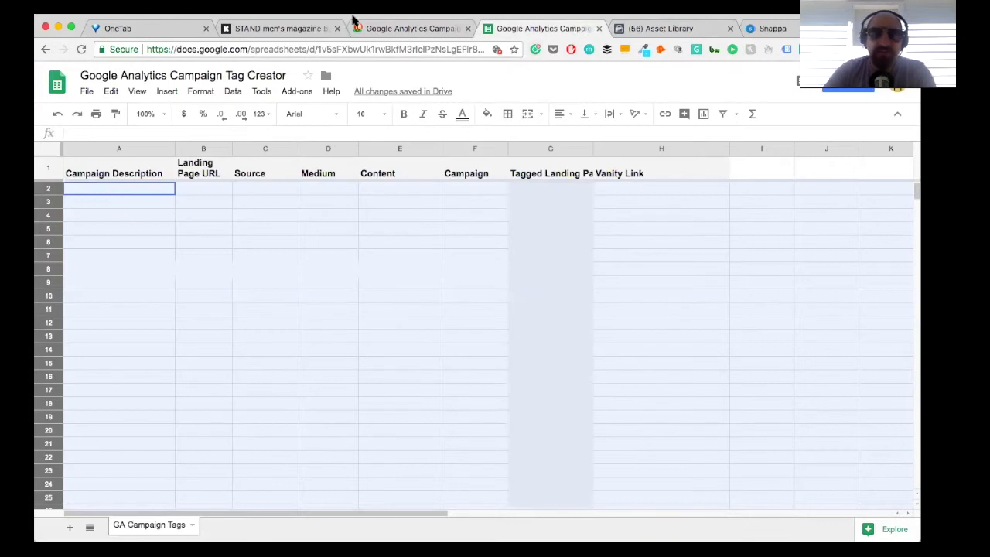
scroll(352, 336, down, 1)
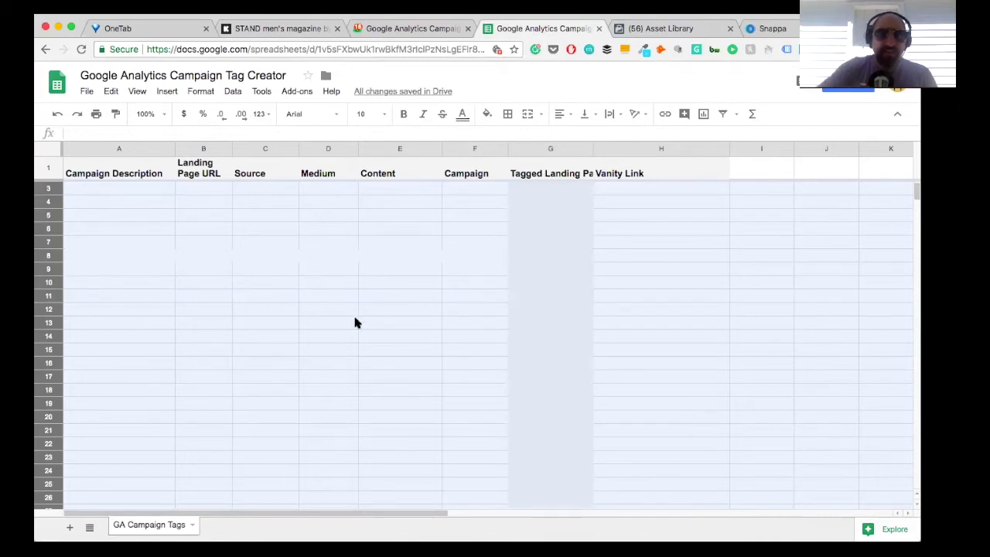
click(96, 190)
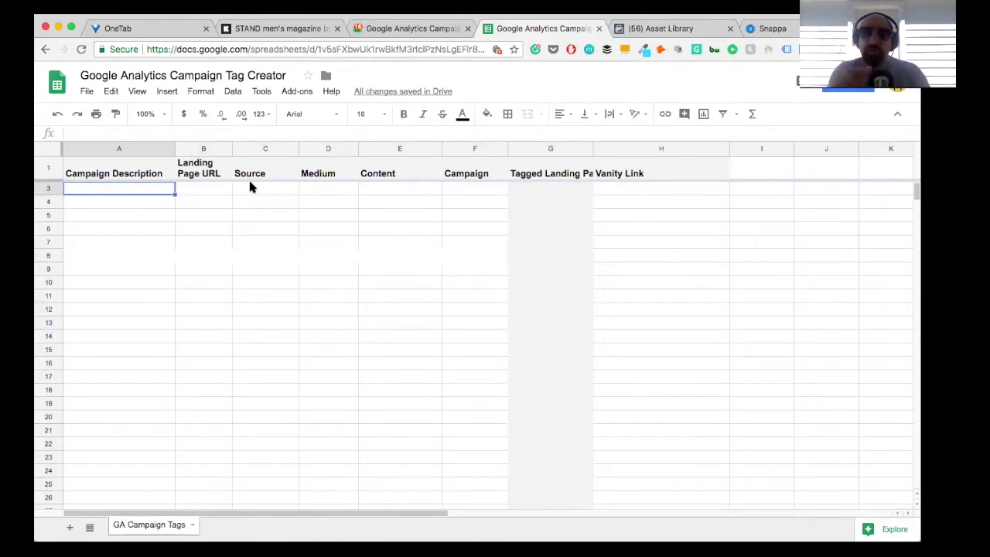
Step: Switch back to Basecamp and open the Setting Up Google Analytics For Kickstarter document from the Kickstarter Coaching folder
click(370, 31)
click(580, 103)
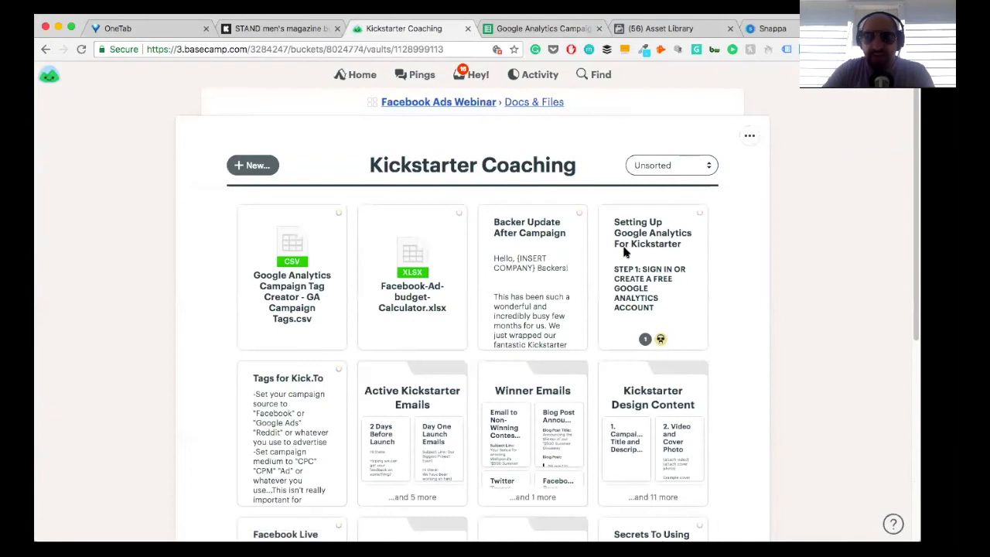
click(645, 244)
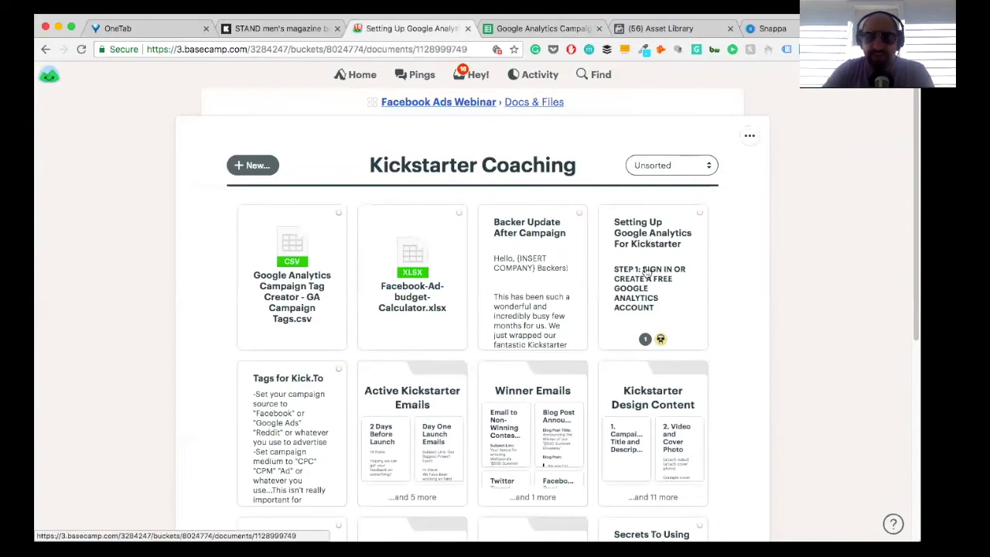
Step: Trash the "How to set up Google Analytics." comment at the end of the document
scroll(521, 241, down, 20)
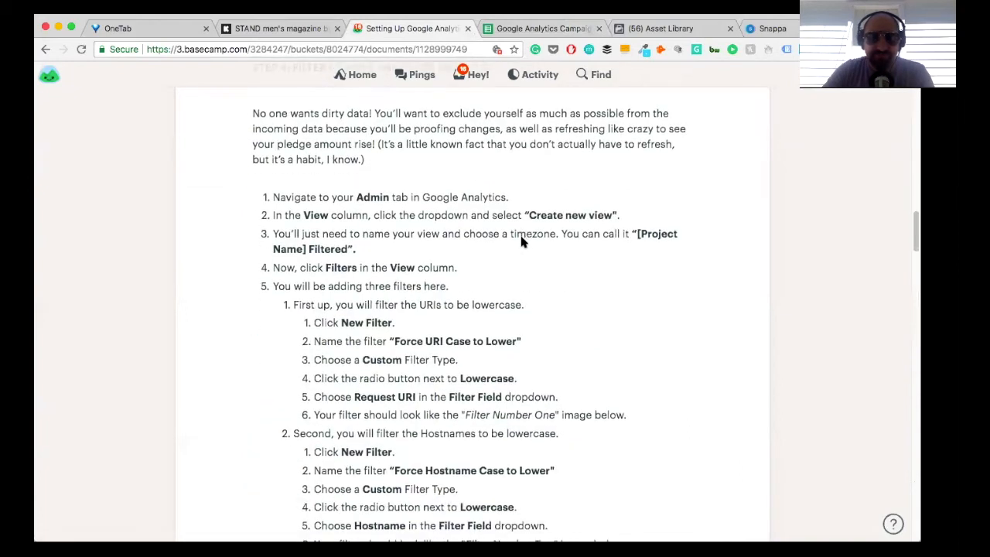
scroll(522, 242, down, 20)
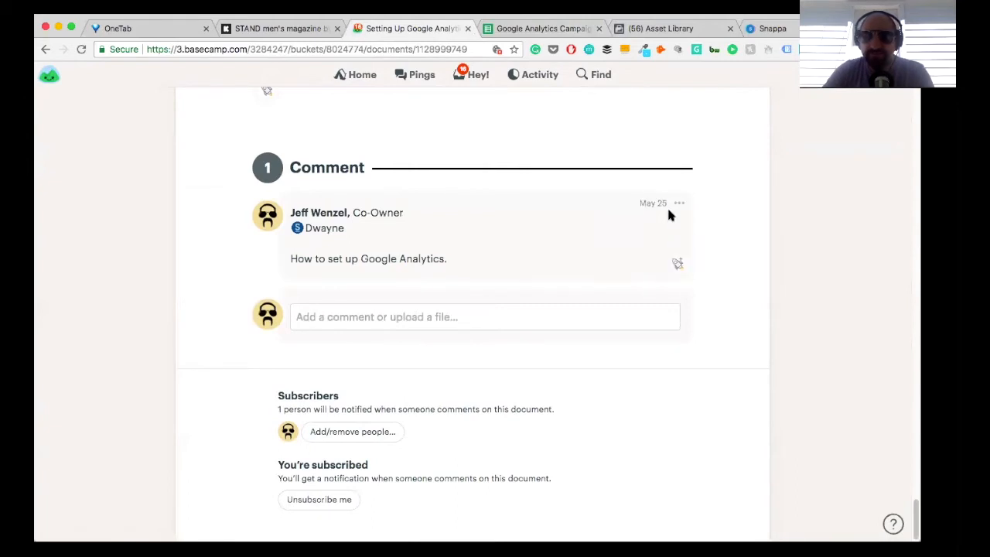
click(680, 206)
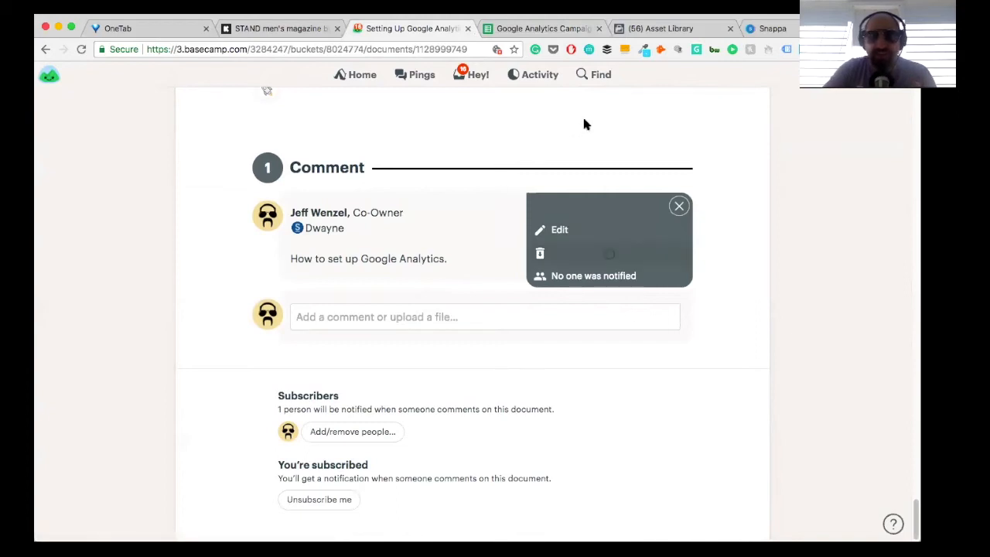
Step: Review the guide from Google Analytics account setup through the filters and e-commerce tracking, and return to the Kickstarter Coaching folder
scroll(502, 204, up, 5)
scroll(504, 214, up, 15)
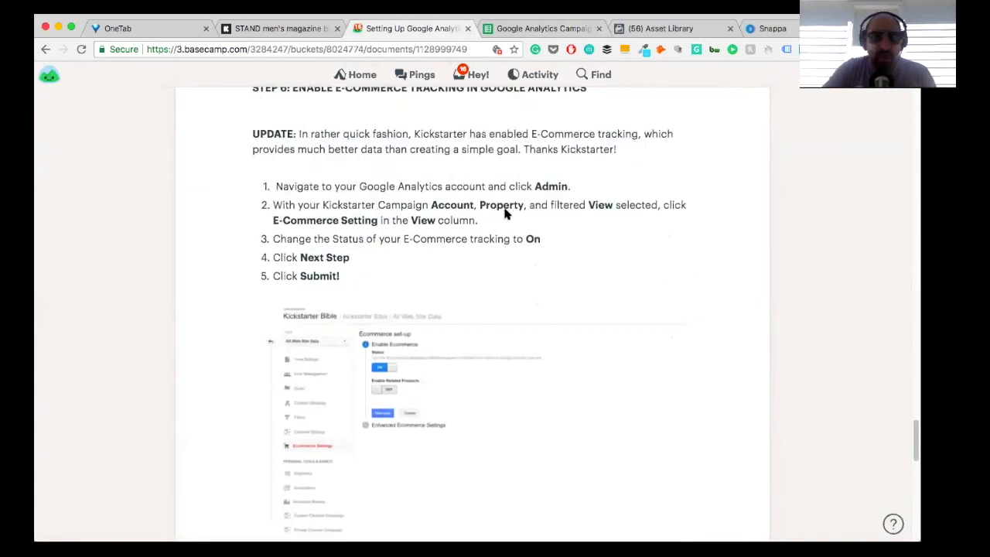
scroll(504, 214, up, 15)
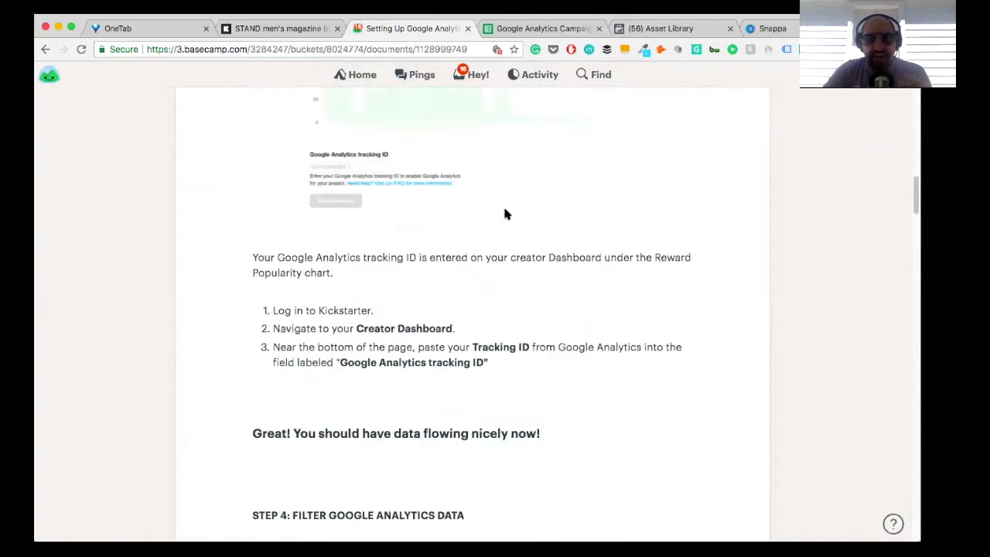
scroll(504, 215, up, 5)
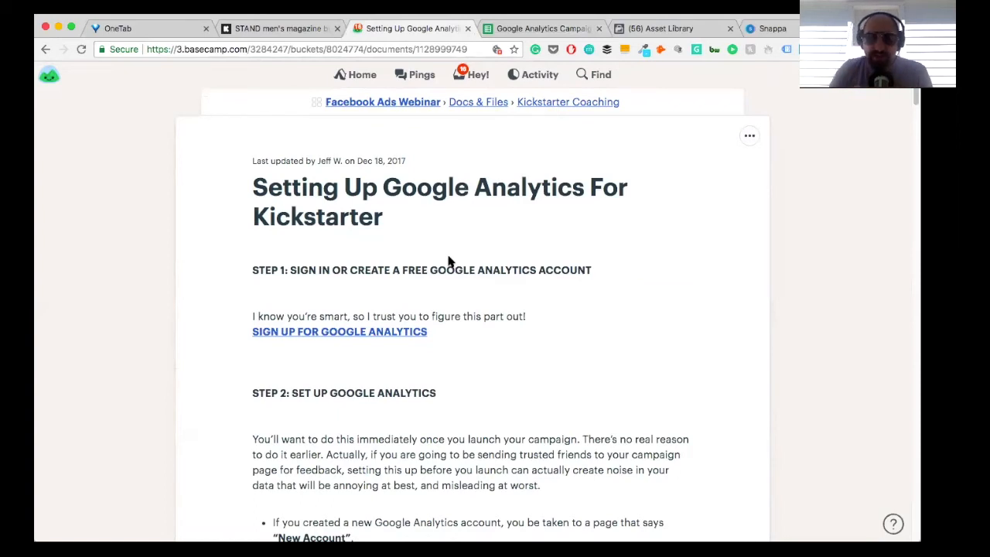
scroll(449, 261, down, 3)
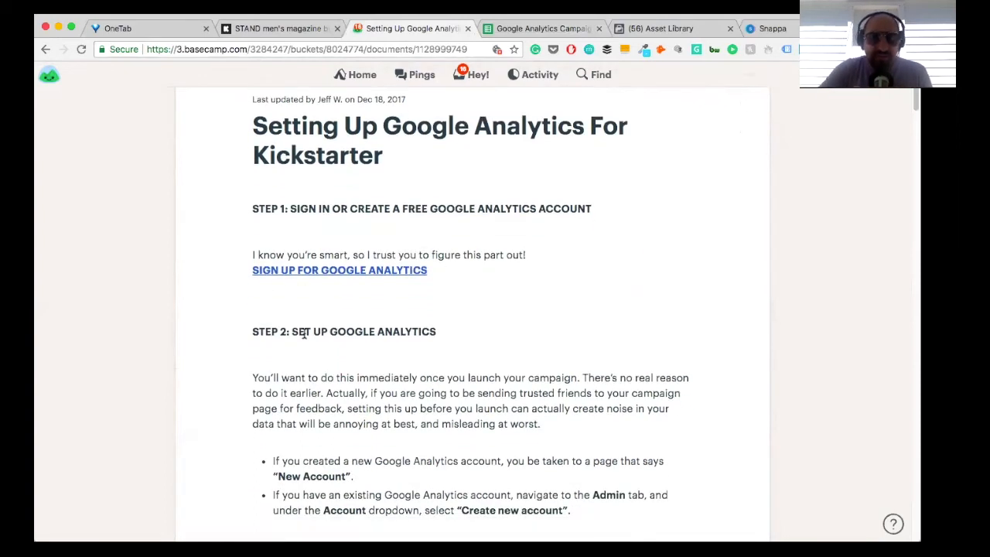
scroll(303, 332, down, 7)
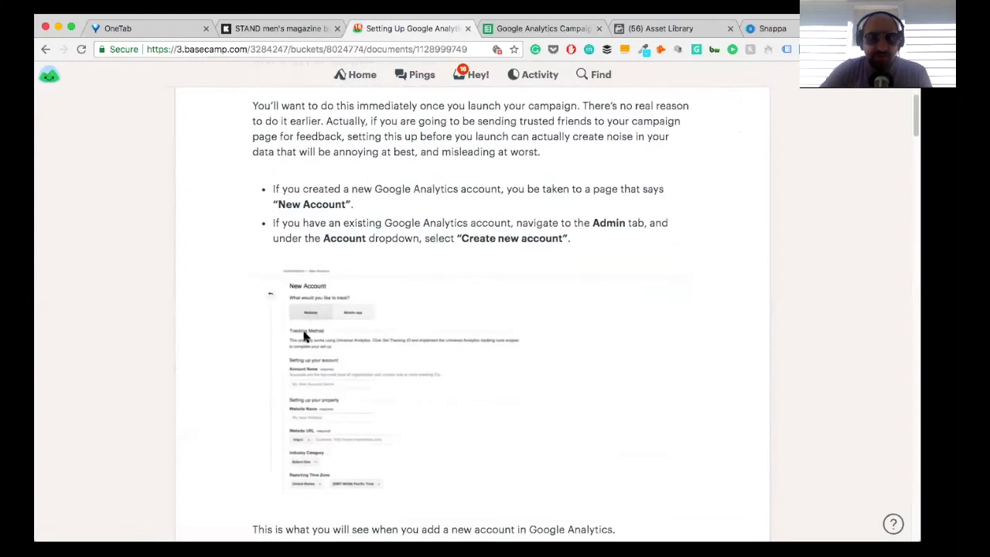
scroll(304, 336, down, 6)
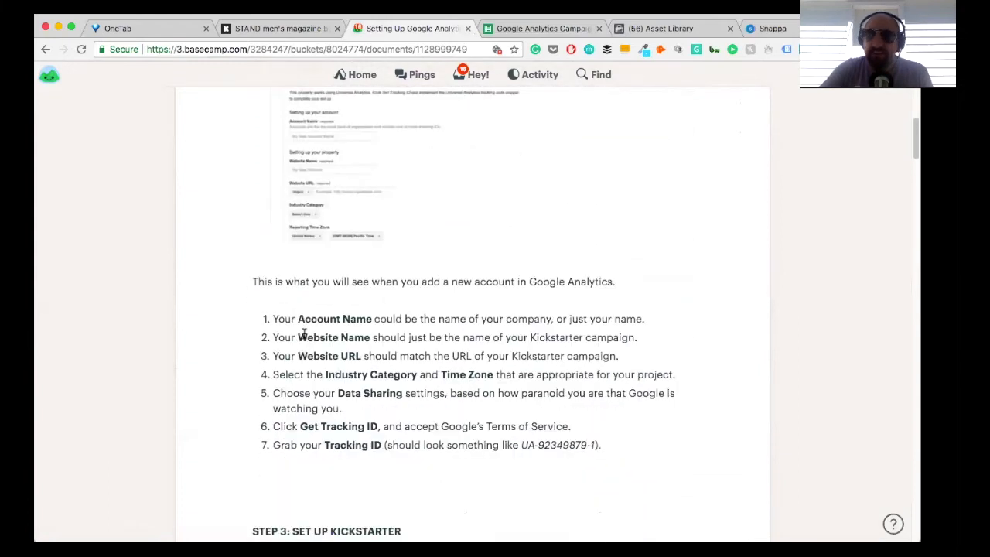
scroll(304, 336, down, 9)
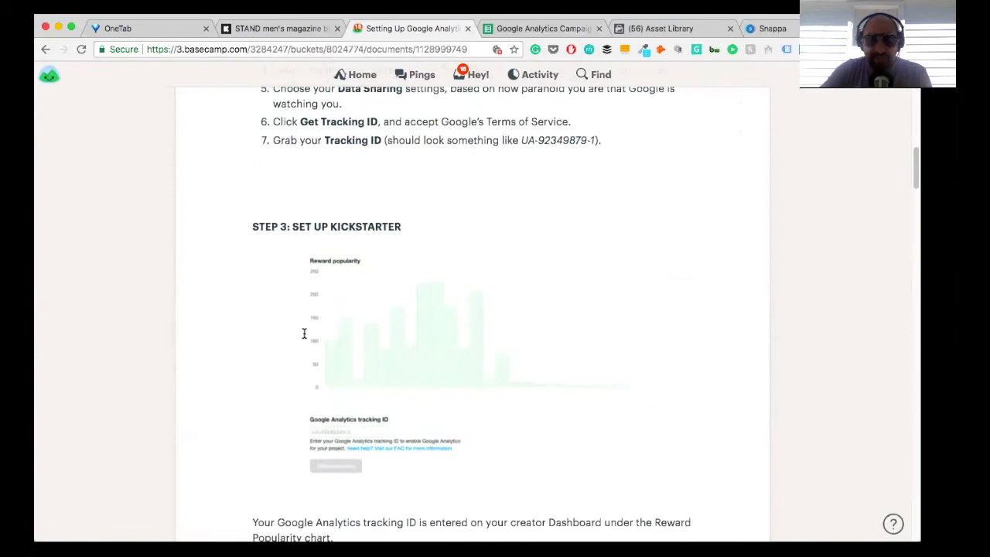
scroll(304, 337, down, 7)
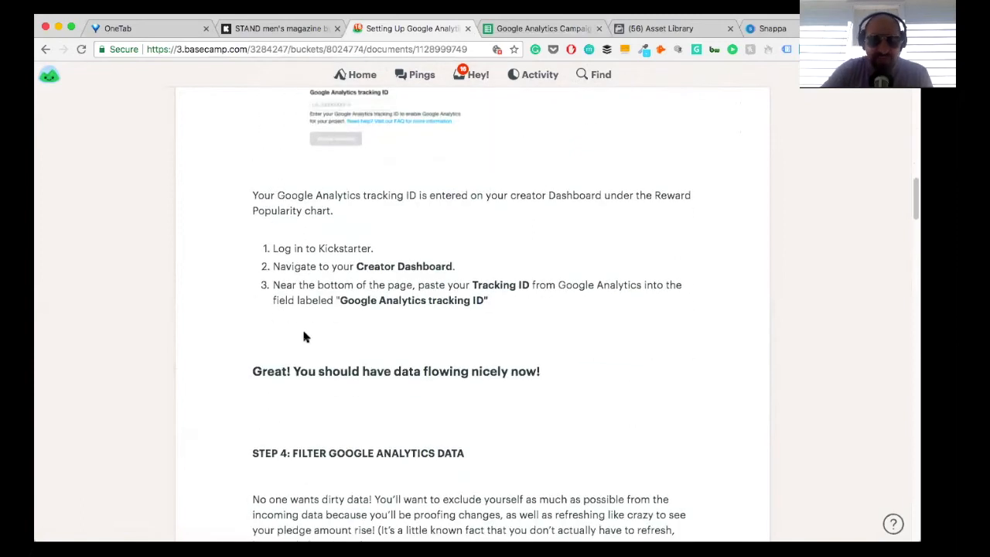
scroll(303, 336, down, 18)
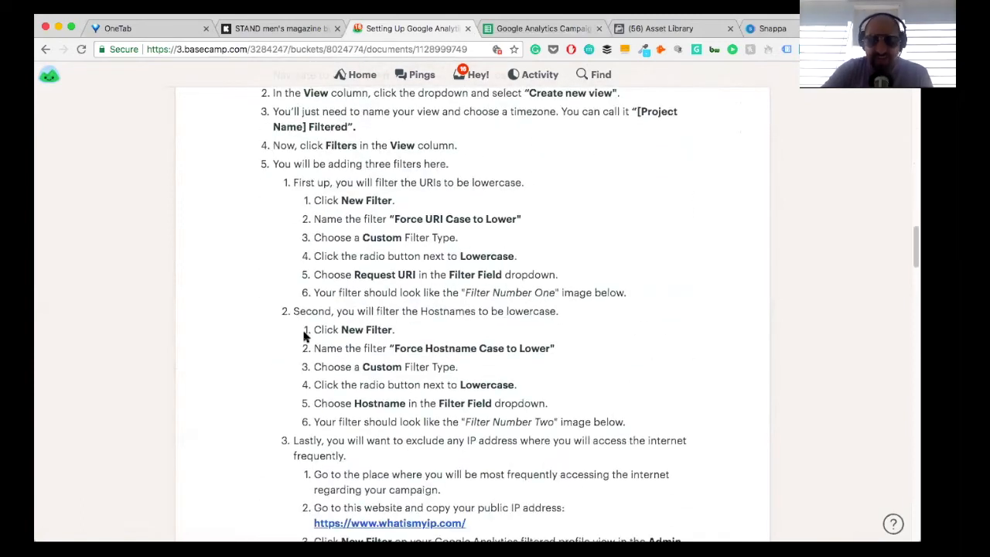
scroll(304, 336, down, 11)
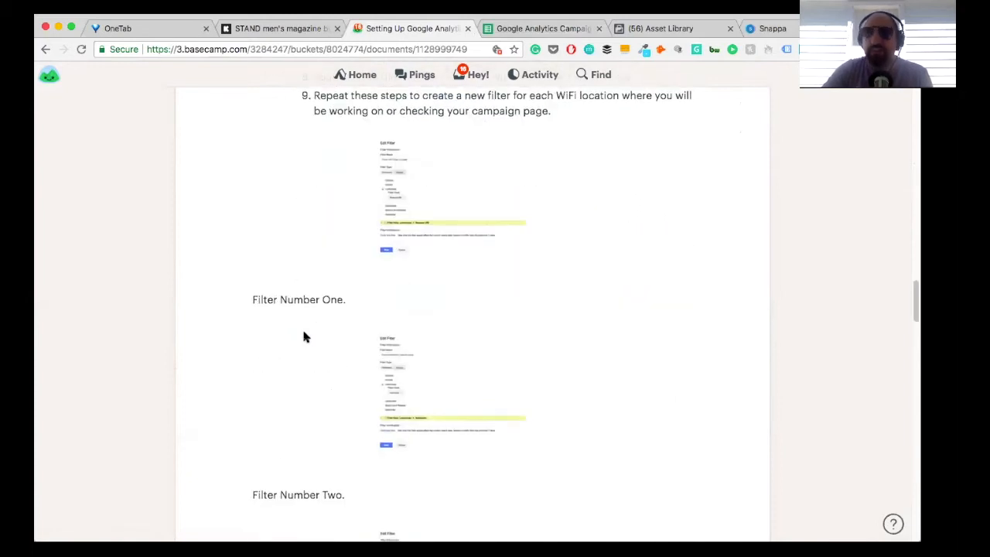
scroll(304, 336, down, 4)
scroll(304, 321, down, 20)
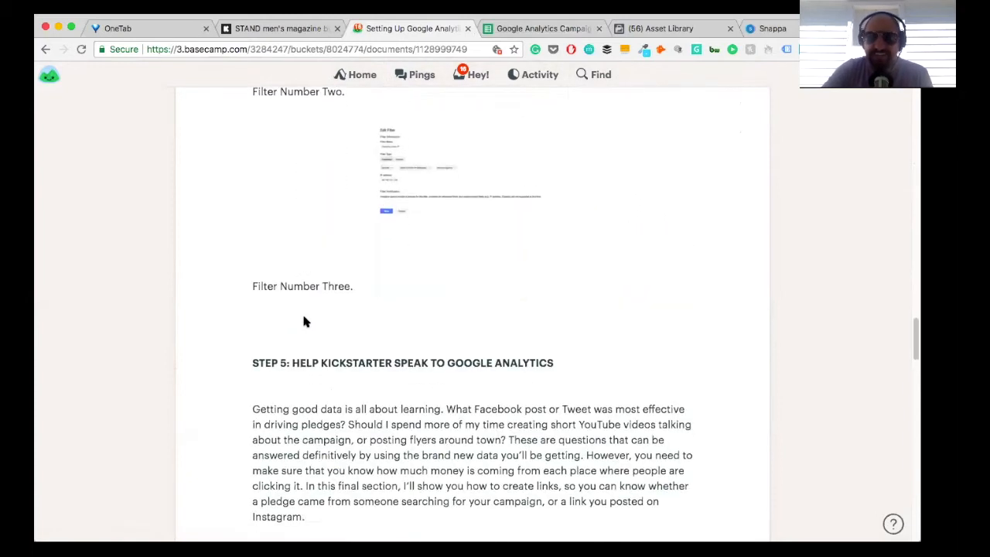
scroll(304, 322, down, 20)
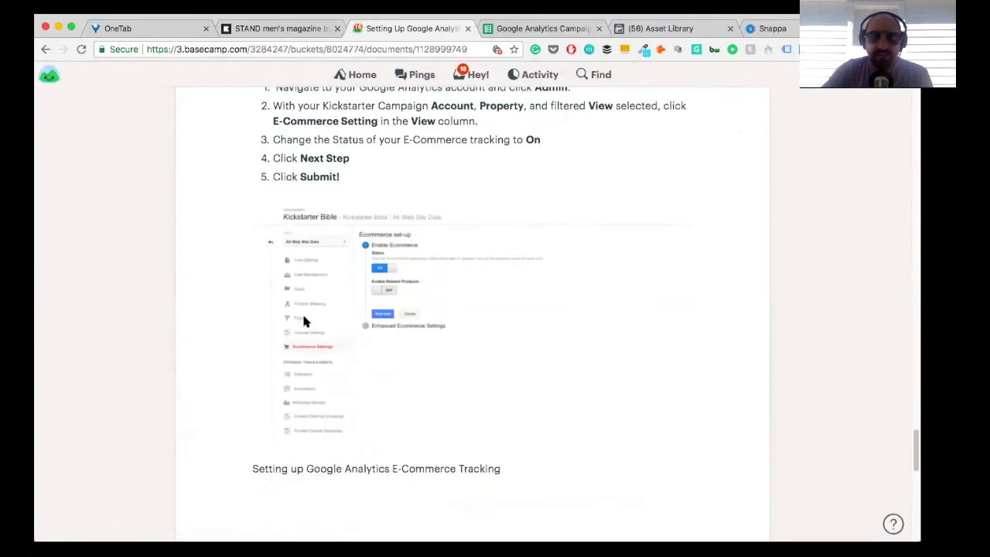
scroll(304, 323, up, 4)
scroll(305, 324, up, 20)
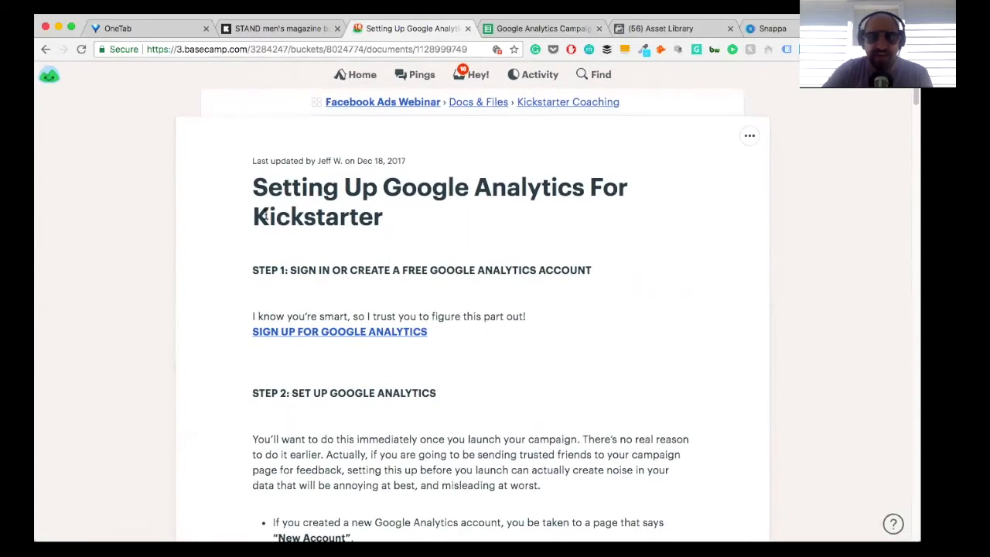
click(537, 99)
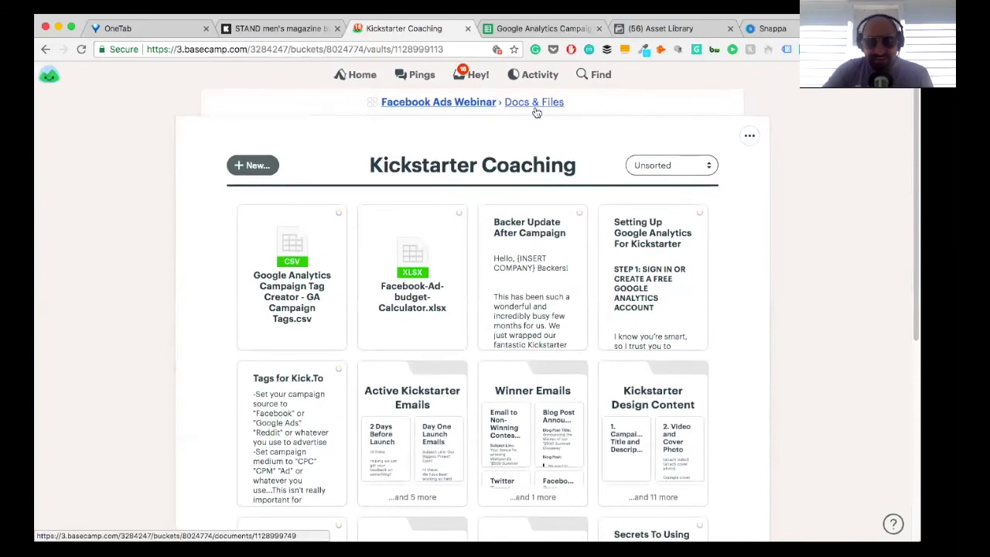
click(576, 31)
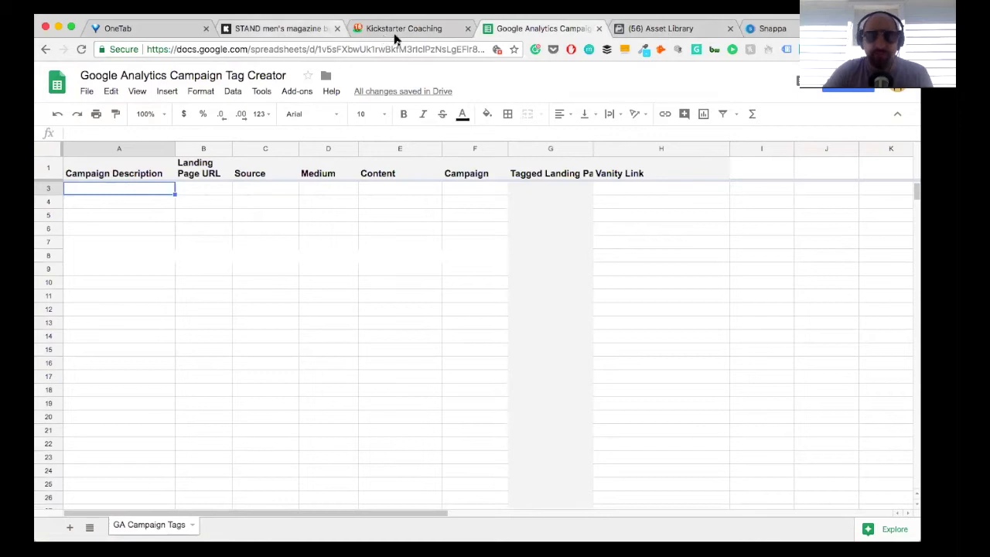
click(663, 29)
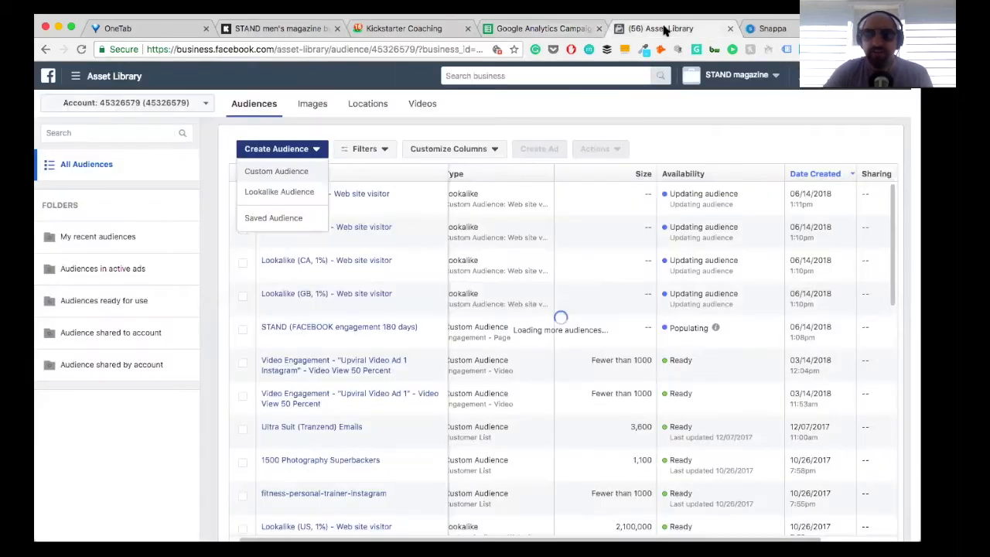
click(559, 30)
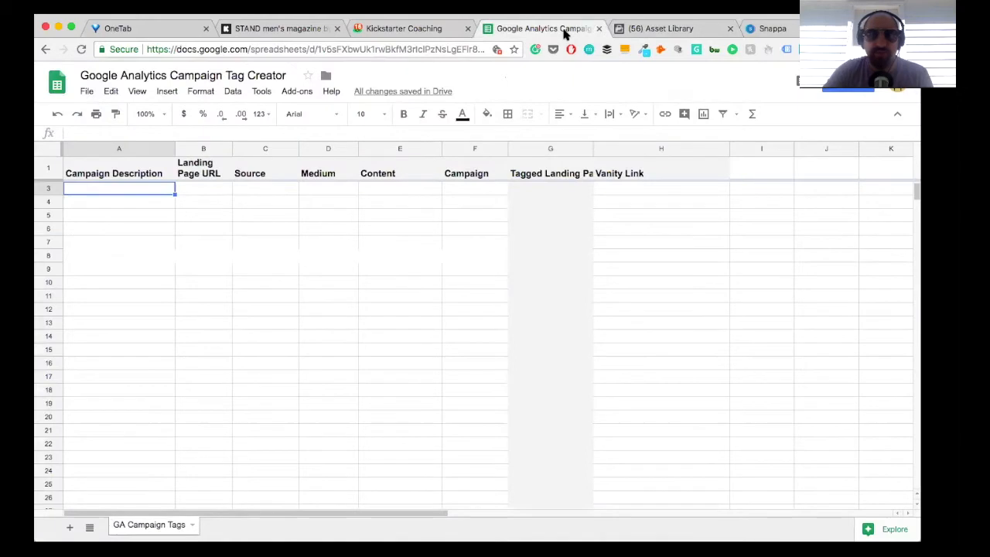
click(284, 34)
click(362, 33)
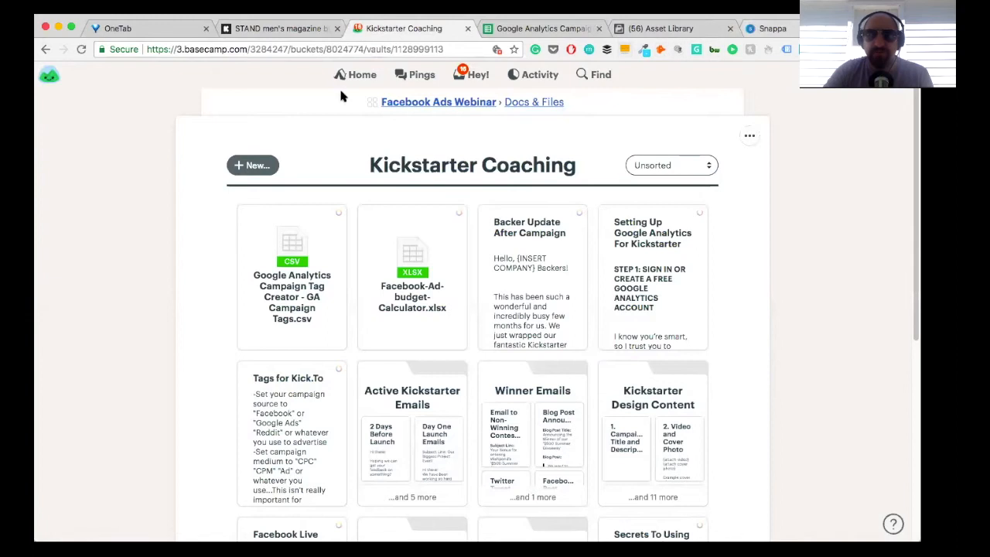
click(567, 29)
click(766, 29)
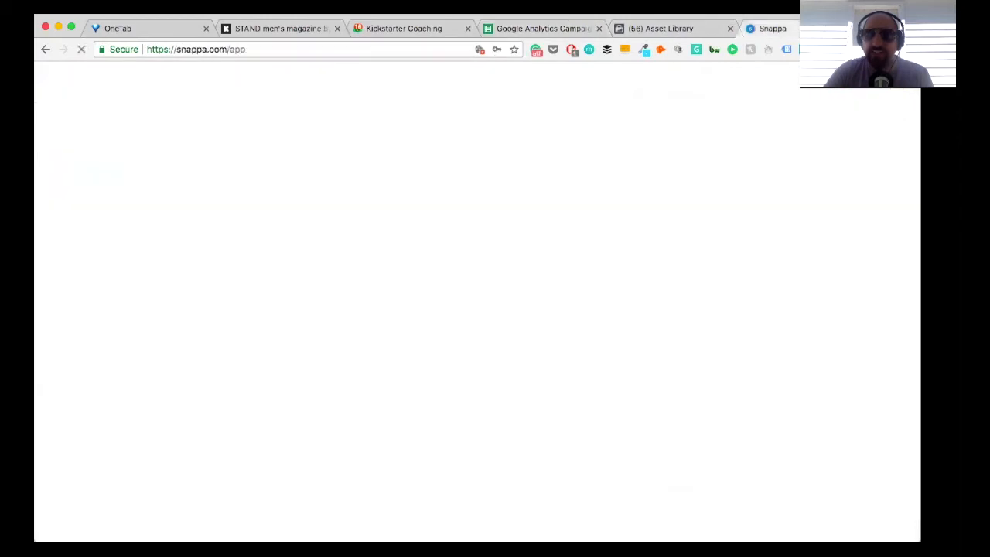
Step: Open the KickTo website at kickto.io in a new browser tab
key(ctrl+t)
text(kickt)
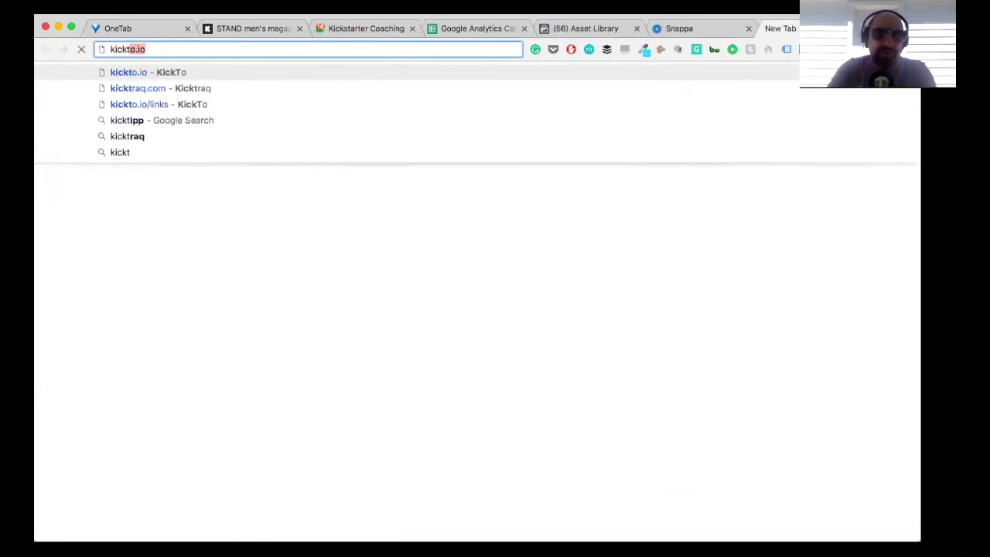
key(Return)
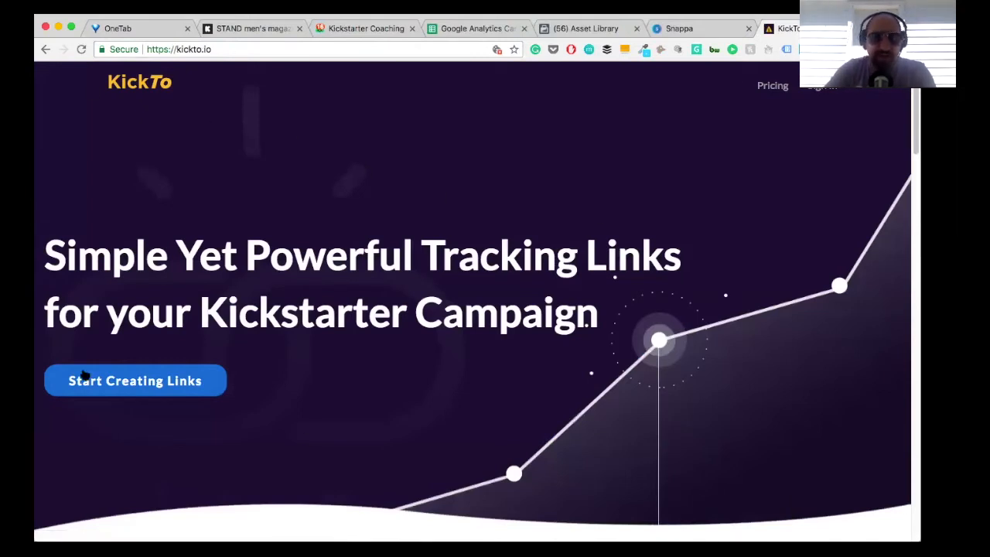
Step: Leave KickTo's registration page for the login page and submit the login with the prefilled e-mail and password
click(106, 384)
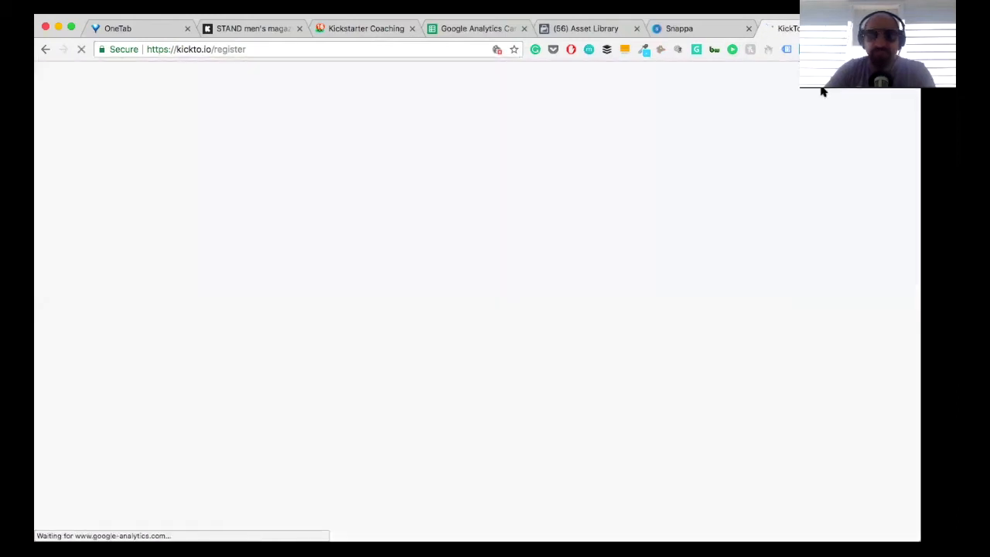
click(45, 49)
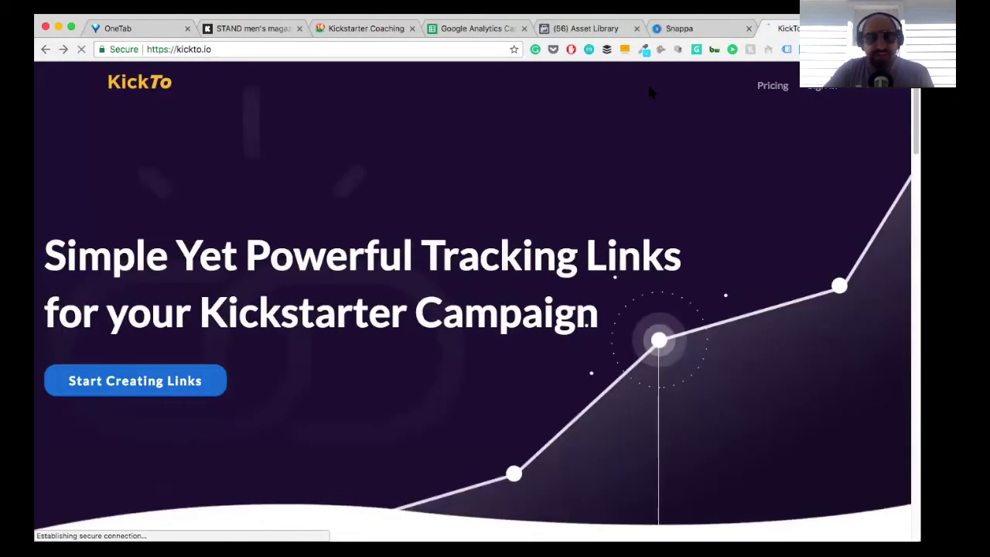
click(820, 89)
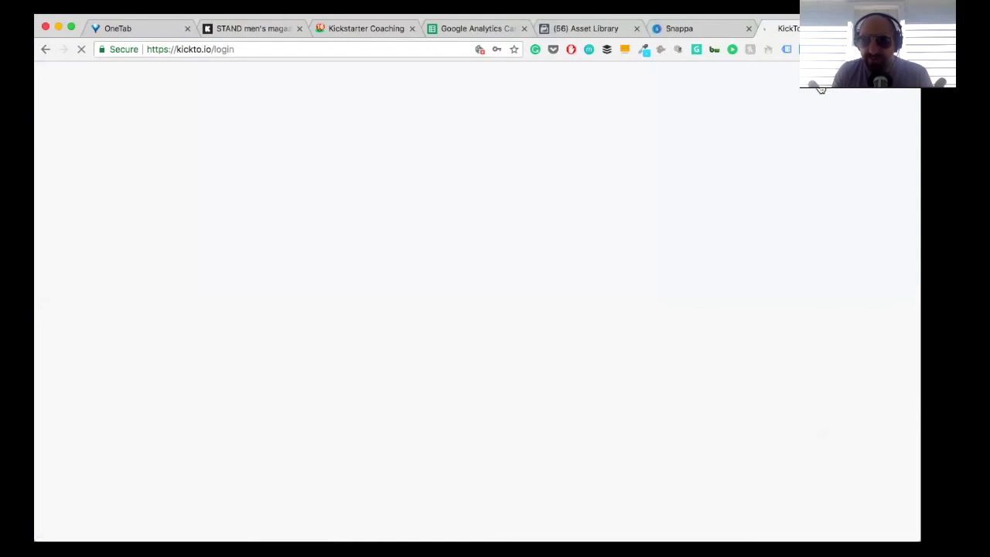
click(444, 274)
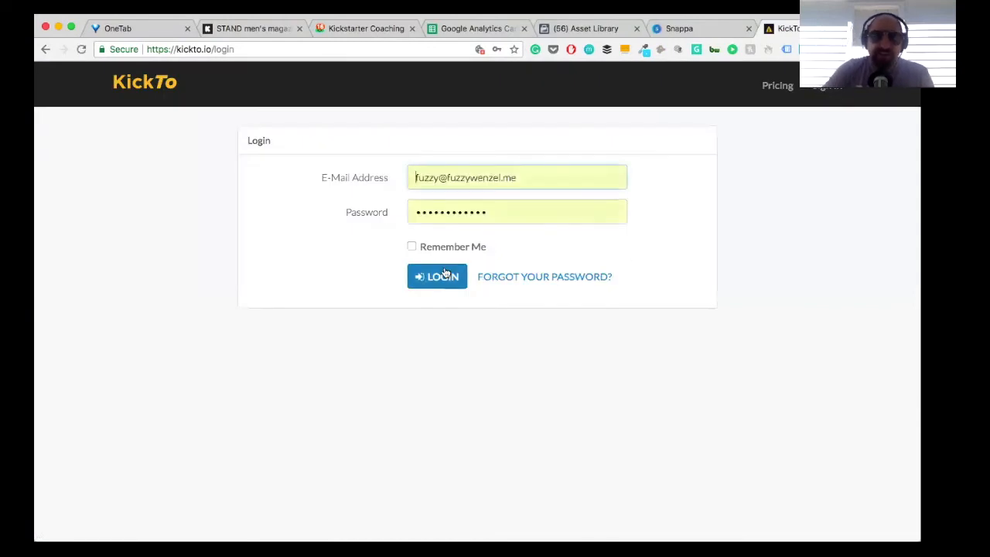
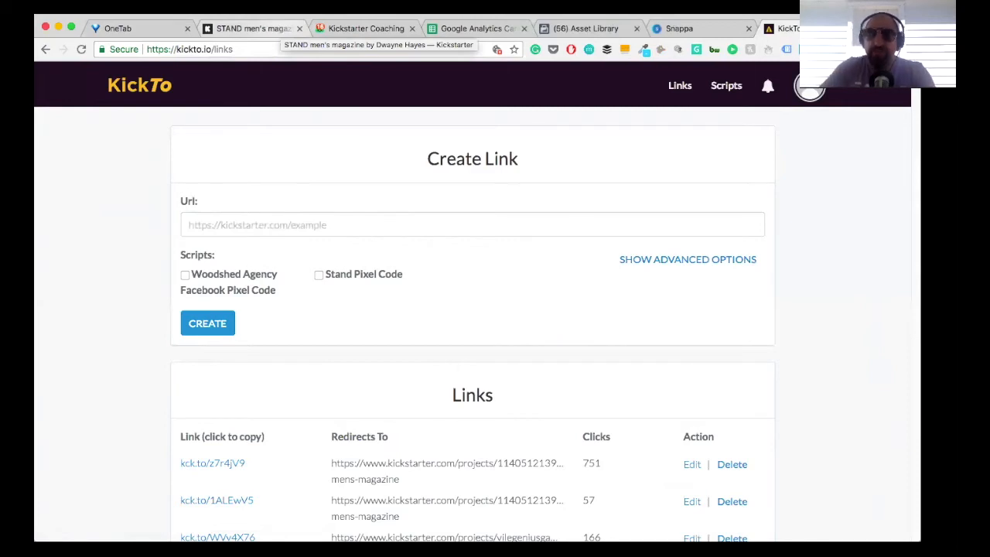
click(591, 30)
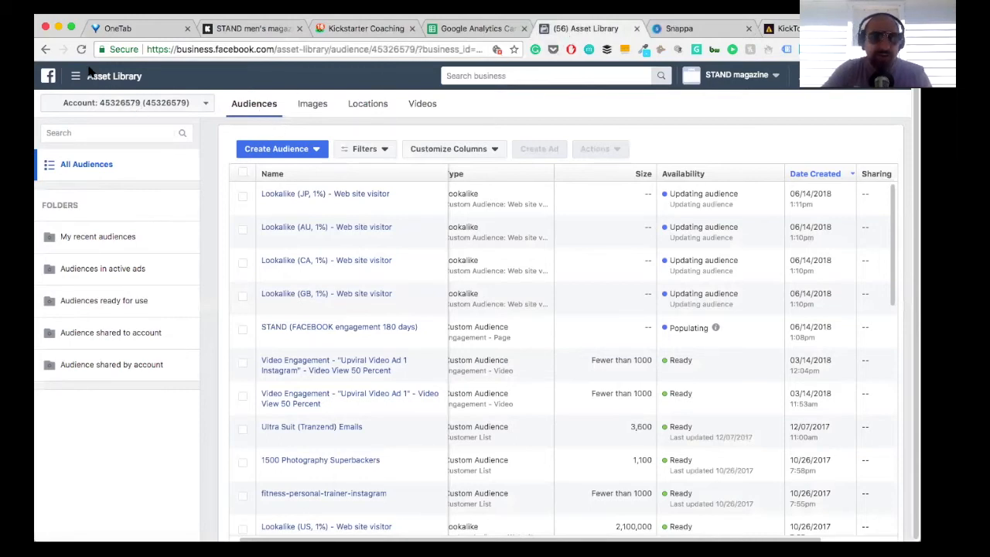
click(90, 75)
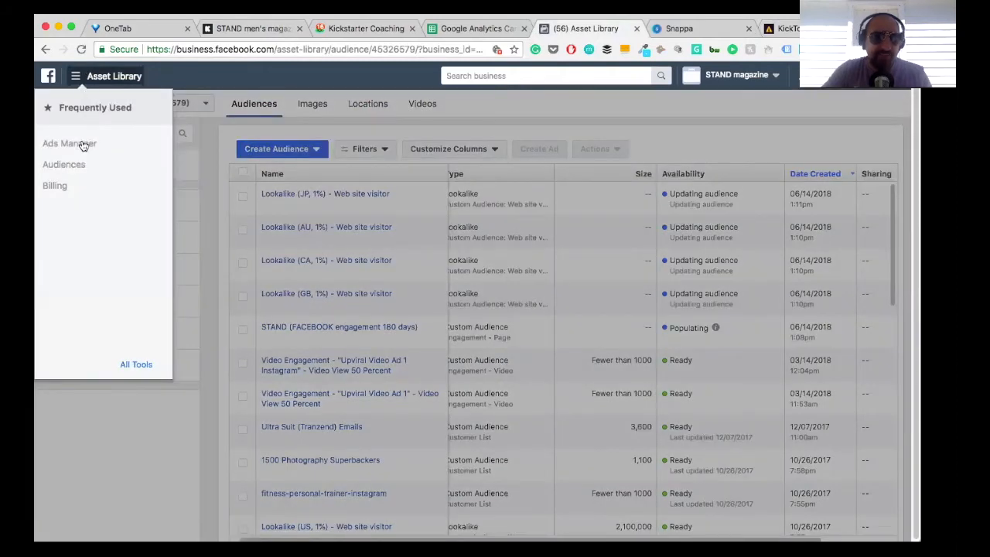
click(82, 145)
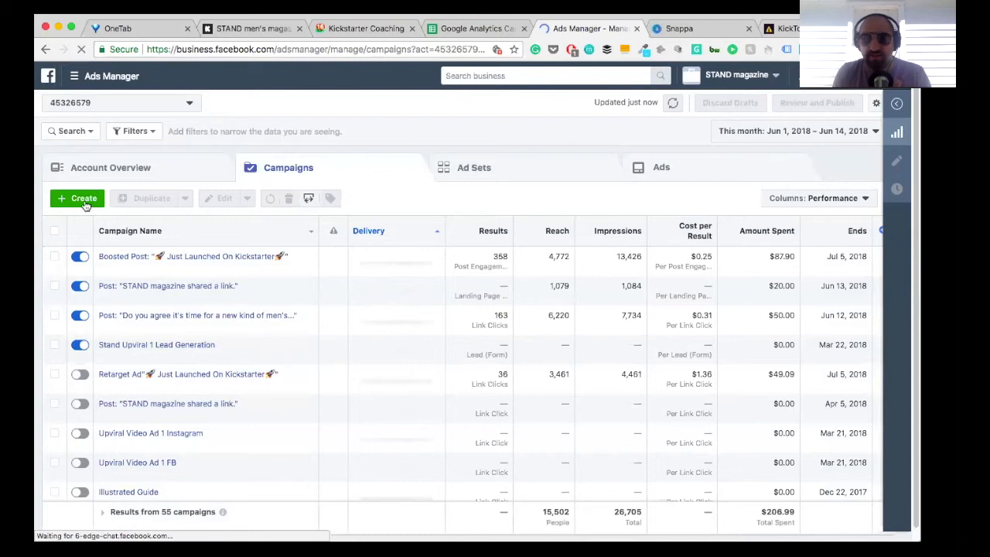
click(83, 200)
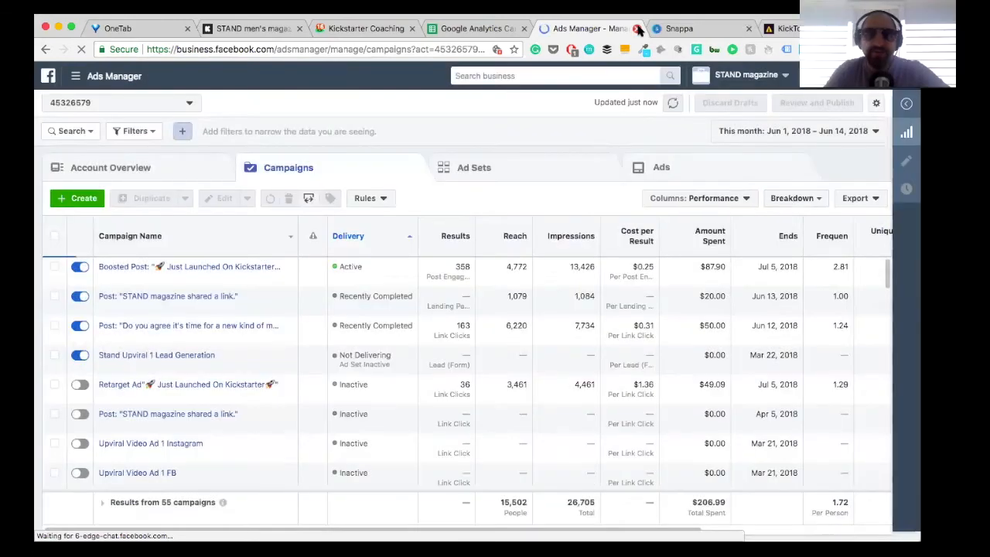
click(637, 29)
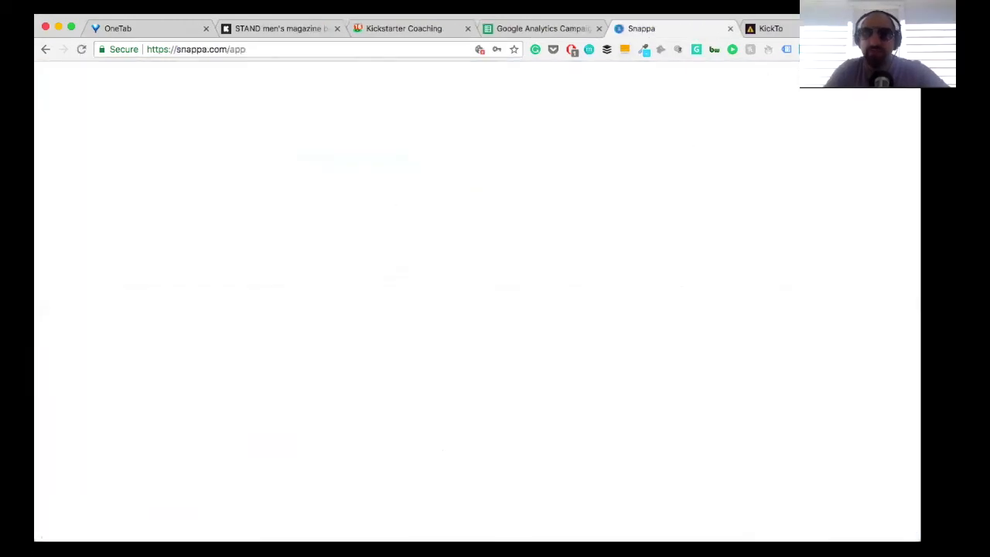
Step: Open AdEspresso's new campaign page at app.adespresso.com/campaign/new in a new browser tab
key(super+t)
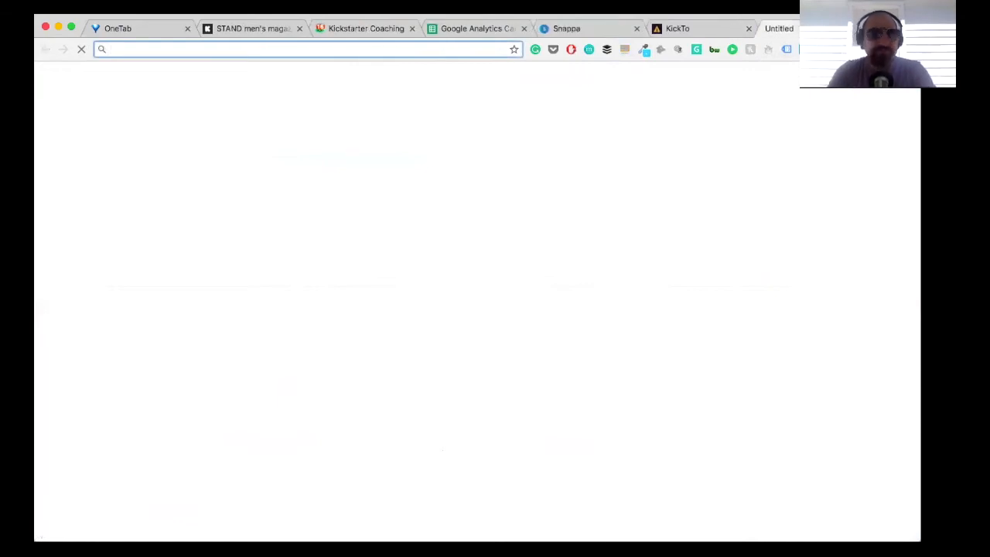
text(ades)
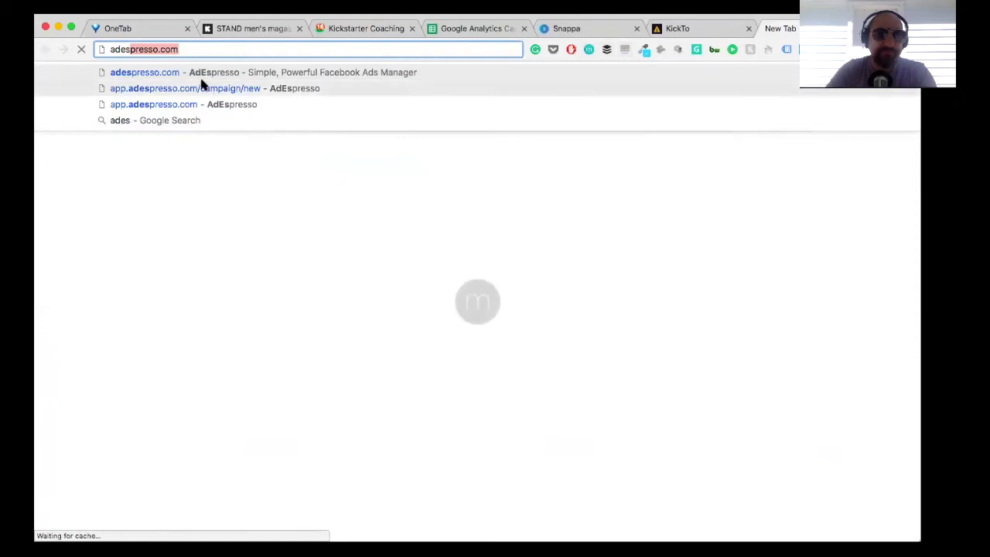
key(Down)
key(Return)
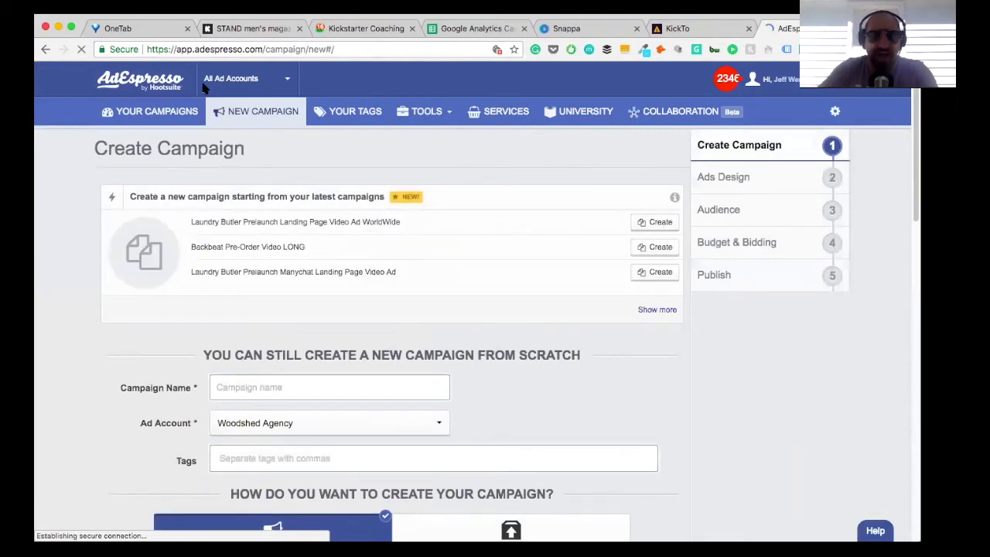
Step: Set the ad account for the new from-scratch campaign to Stand
scroll(382, 282, down, 1)
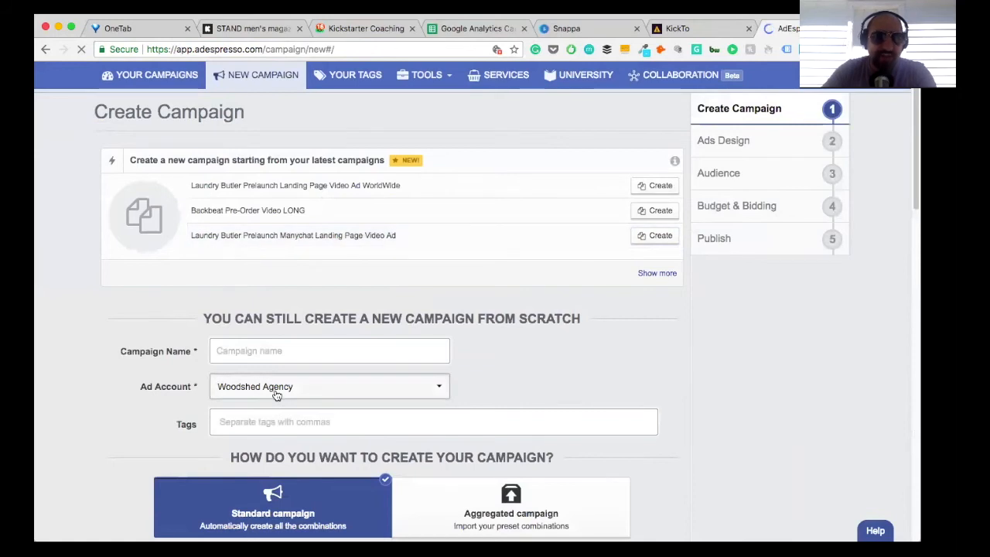
click(303, 393)
click(235, 284)
Step: Name the new campaign "W.A Stand KS Traffic Ad 1"
click(230, 355)
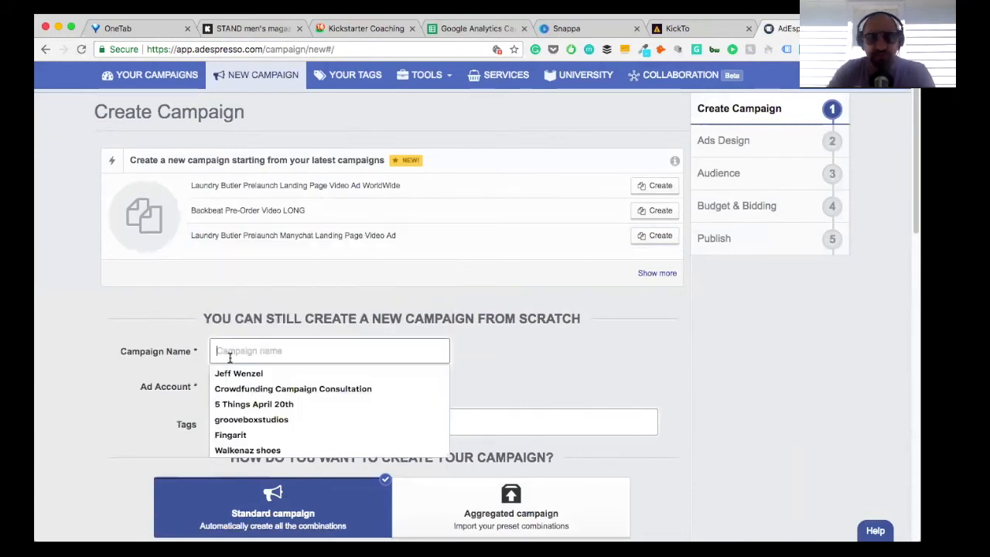
text(W)
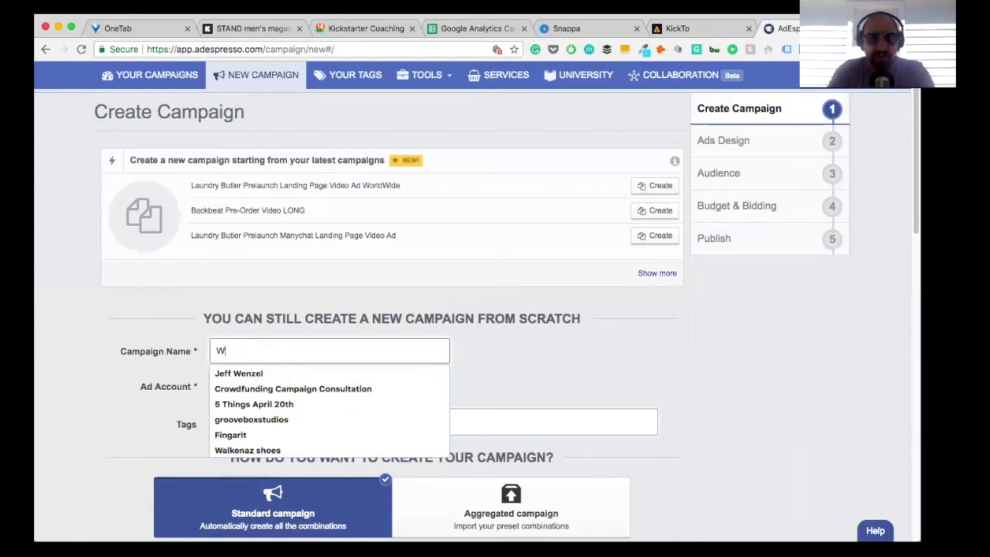
text(.A Stand)
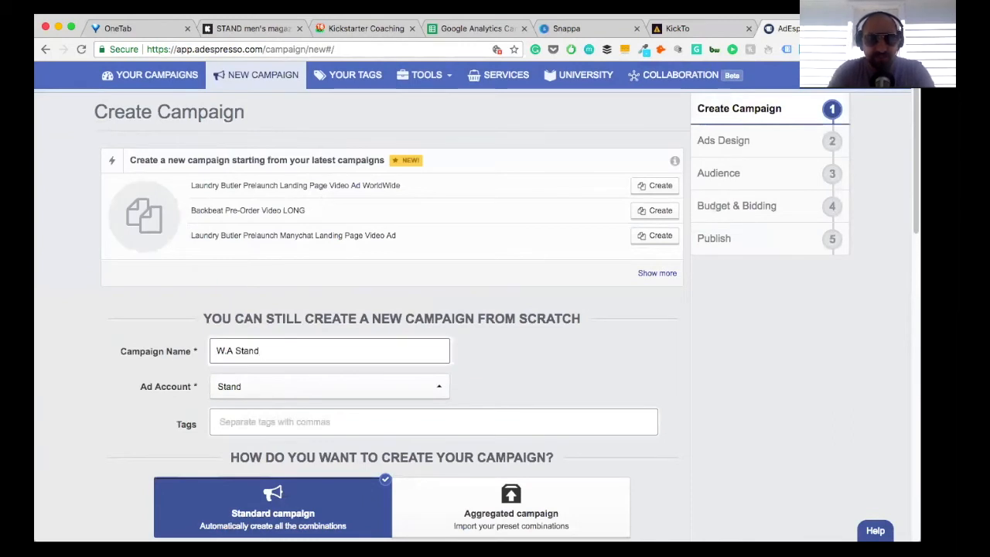
text(KS Traffic Ad 1)
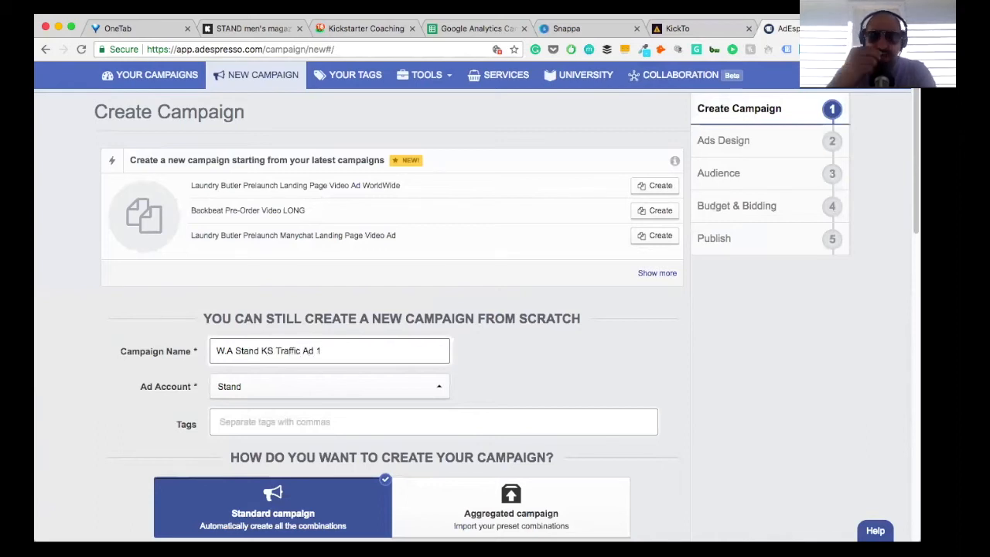
Step: Go through the Facebook ad types for website promotion, keep External Website, and continue to the Ads Design stage
scroll(442, 300, down, 3)
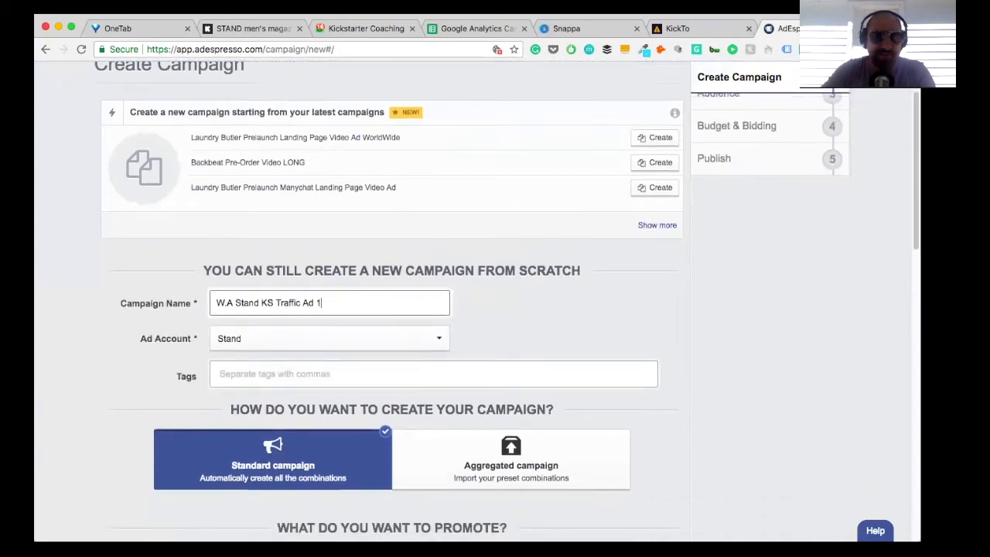
scroll(67, 106, down, 1)
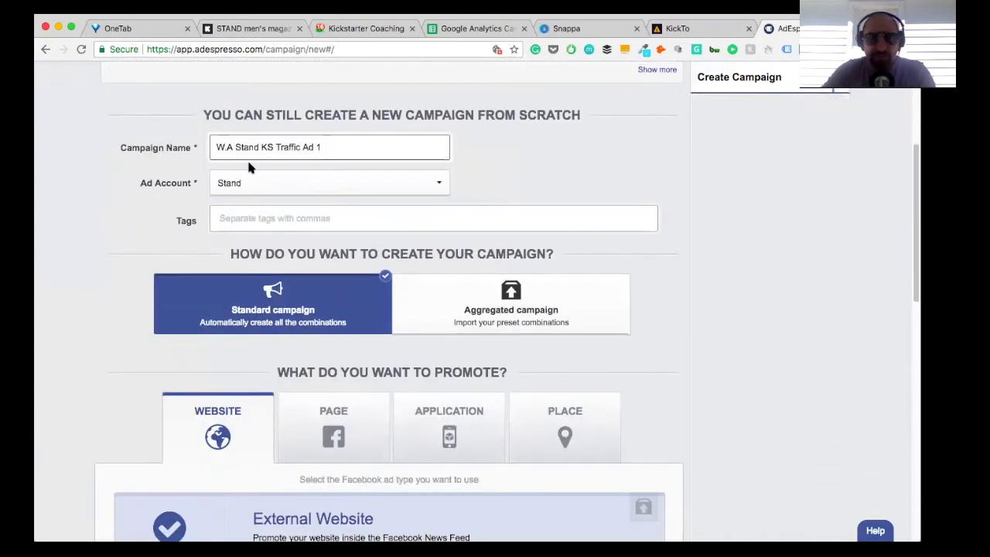
scroll(239, 153, down, 7)
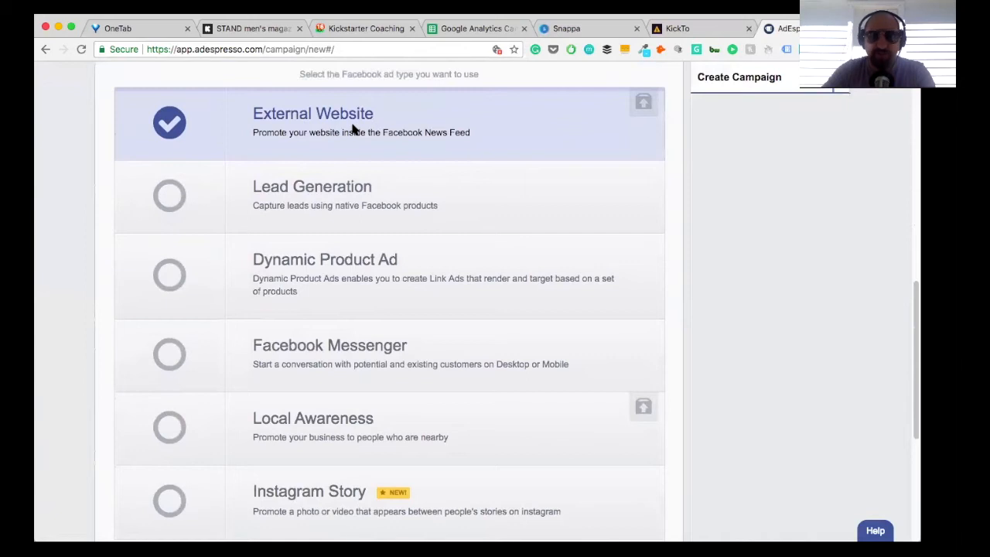
scroll(420, 243, down, 3)
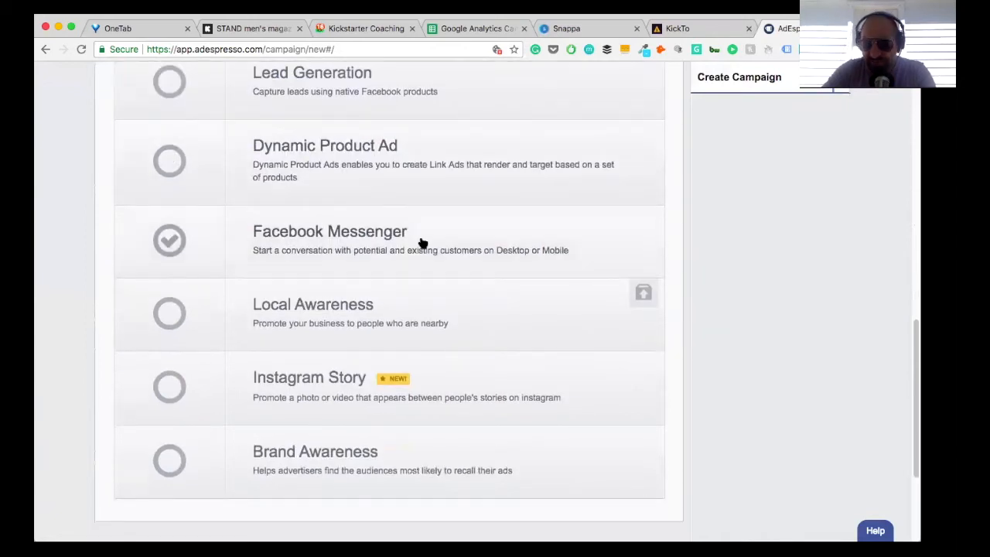
scroll(420, 242, up, 2)
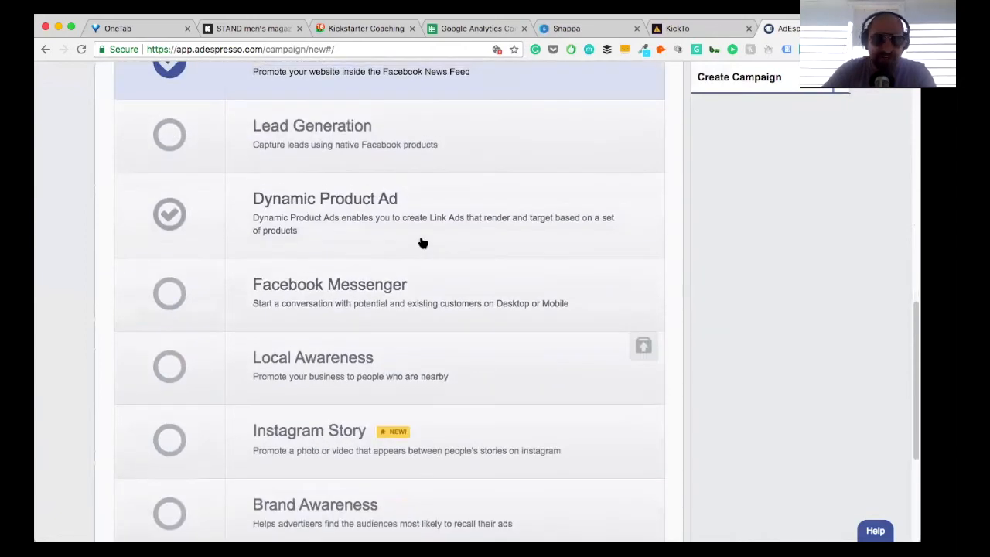
scroll(420, 240, down, 6)
click(388, 374)
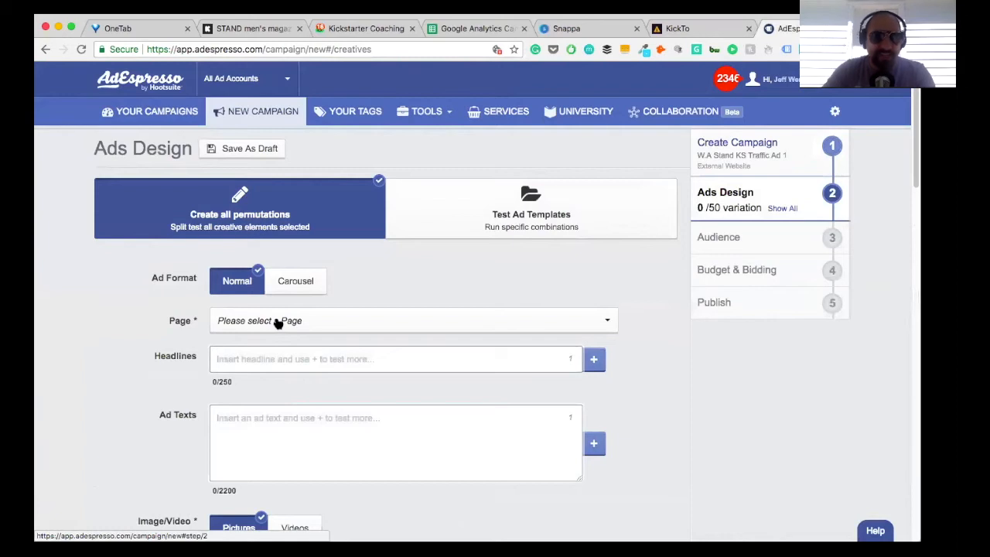
Step: Choose STAND magazine as the Facebook page for the ad
click(278, 323)
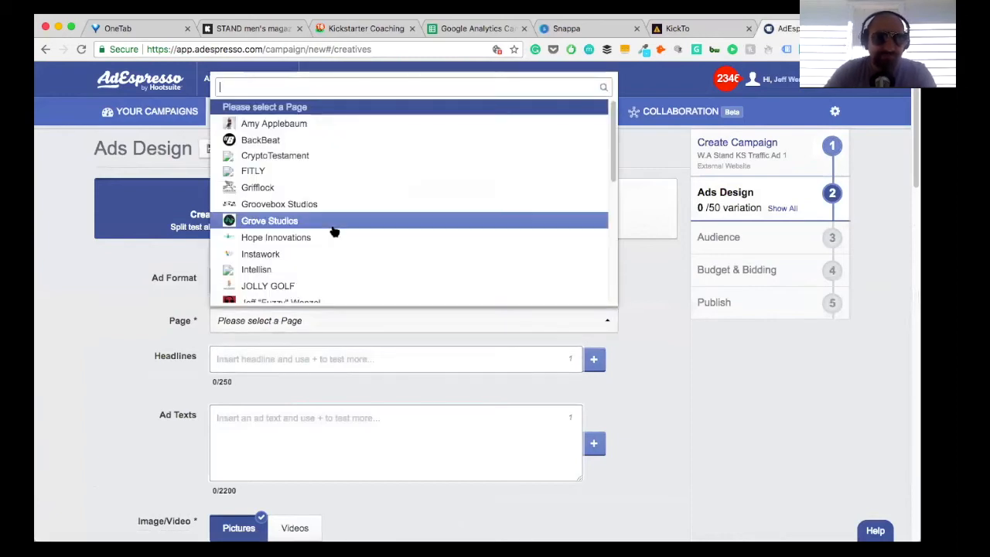
scroll(332, 229, down, 3)
scroll(332, 230, down, 2)
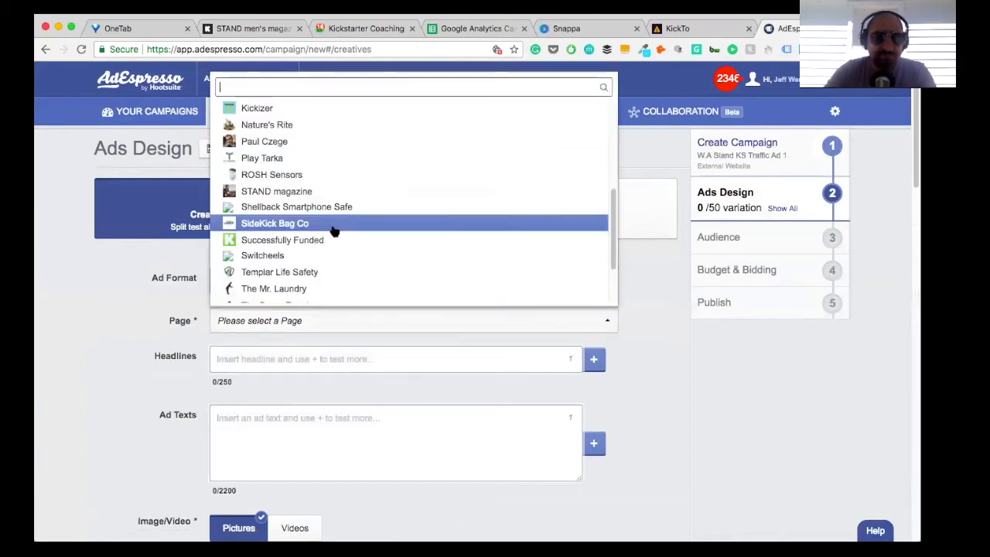
click(280, 191)
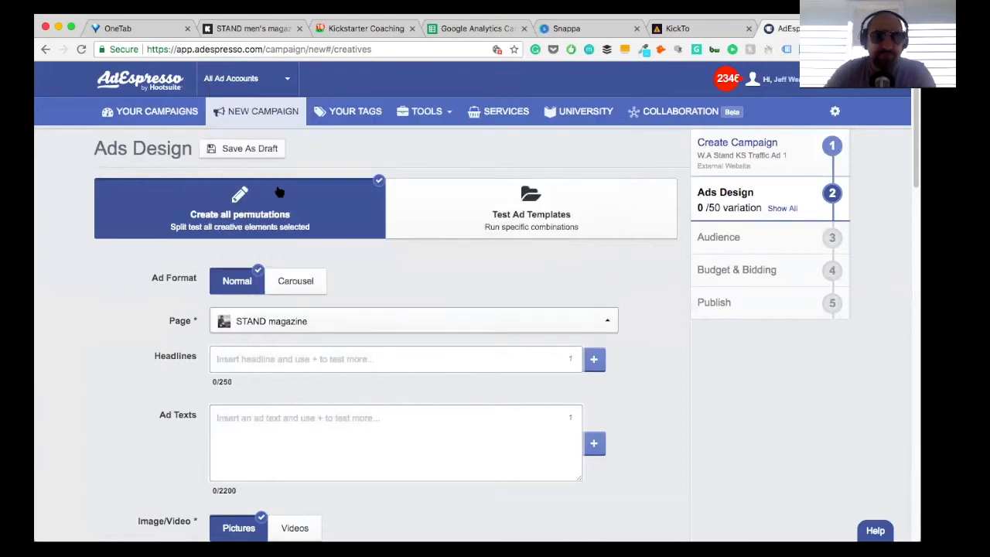
Step: Exclude the Instagram, Messenger Home, Right Column and Audience Network placements from the ad
scroll(327, 339, down, 5)
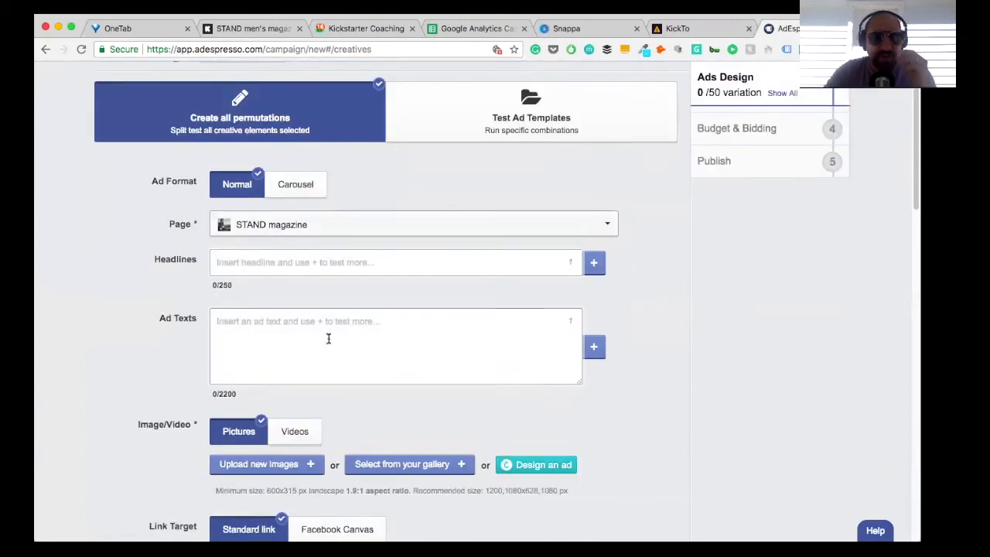
scroll(327, 341, down, 10)
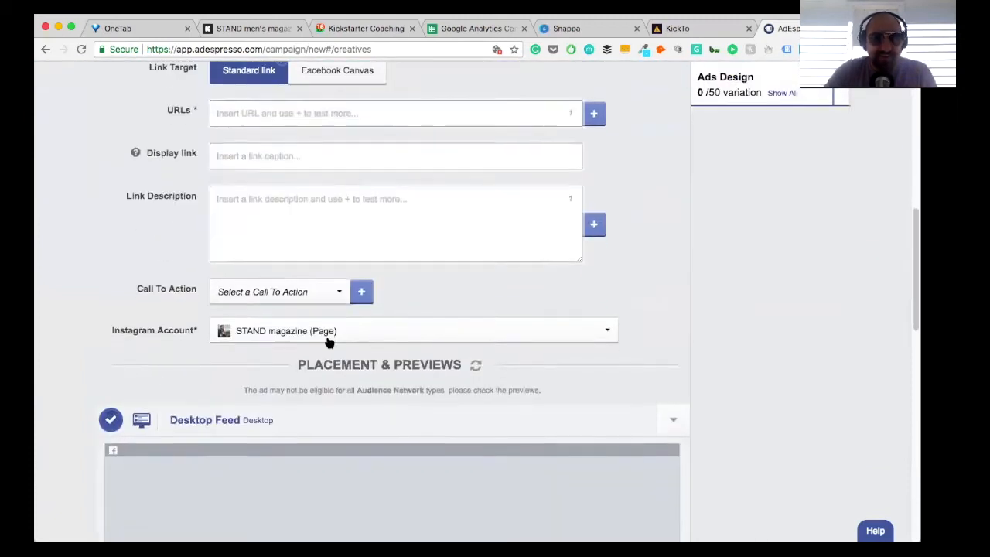
scroll(328, 340, down, 5)
scroll(327, 341, down, 8)
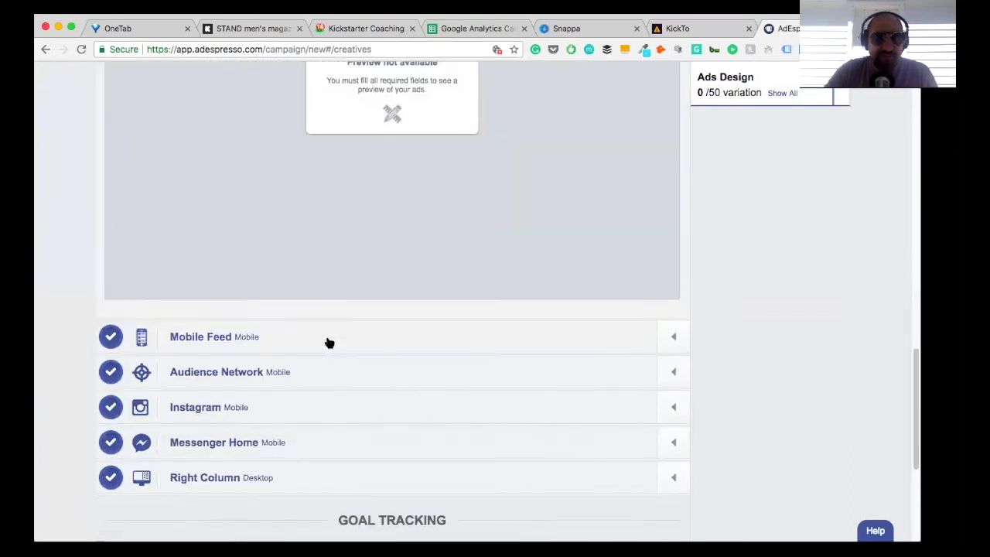
click(118, 391)
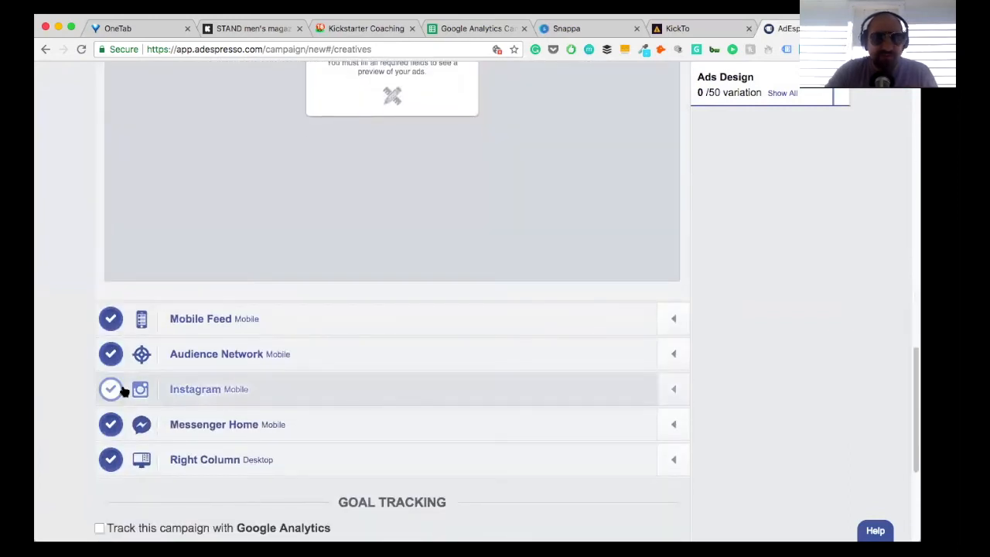
click(110, 426)
click(110, 460)
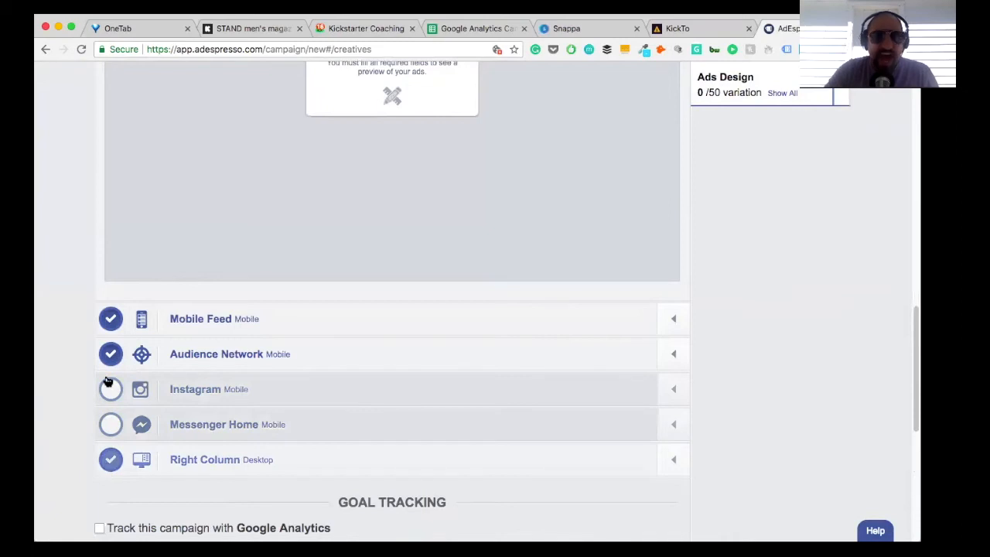
click(110, 362)
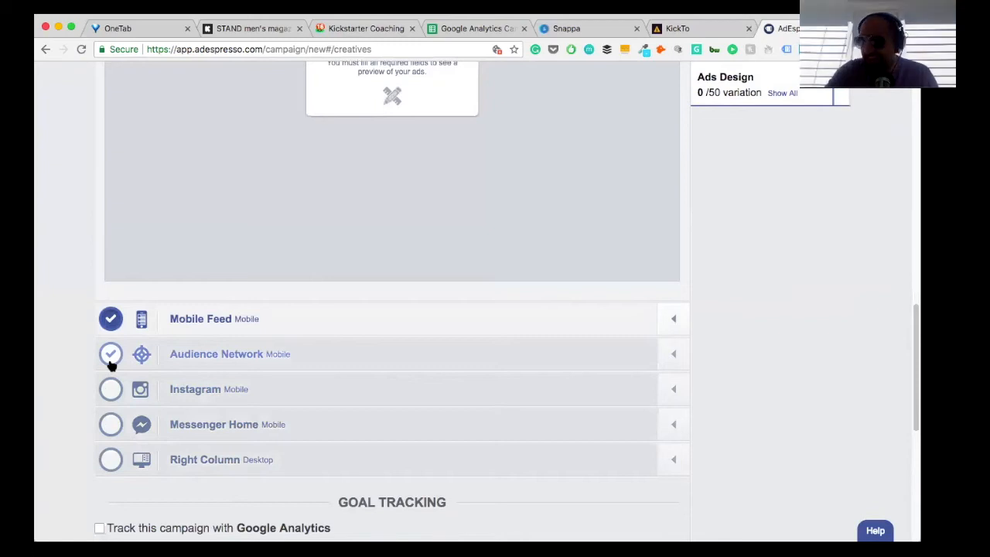
Step: Review the ad design form, from ad format, headlines and texts through images, link fields and call to action to the placement previews
scroll(110, 366, up, 10)
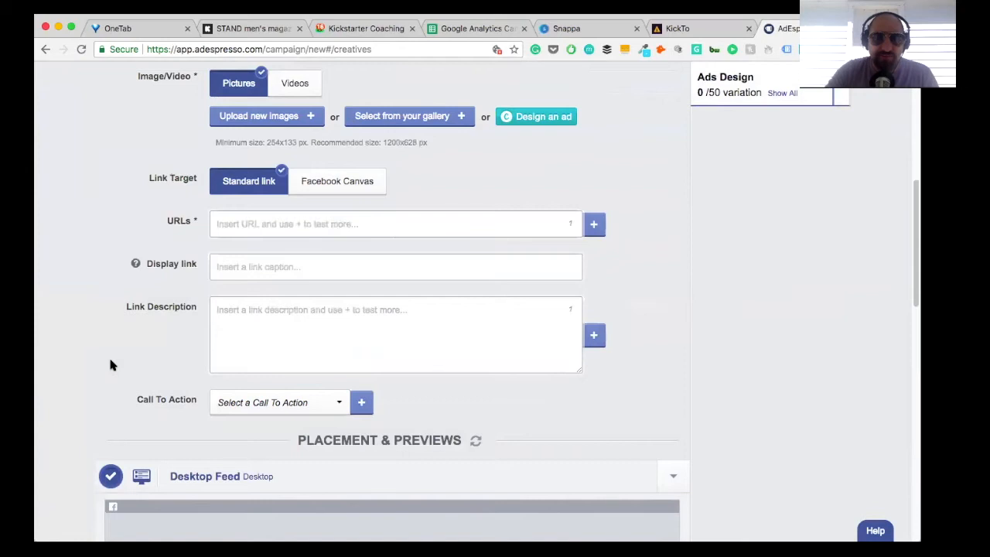
scroll(111, 366, up, 5)
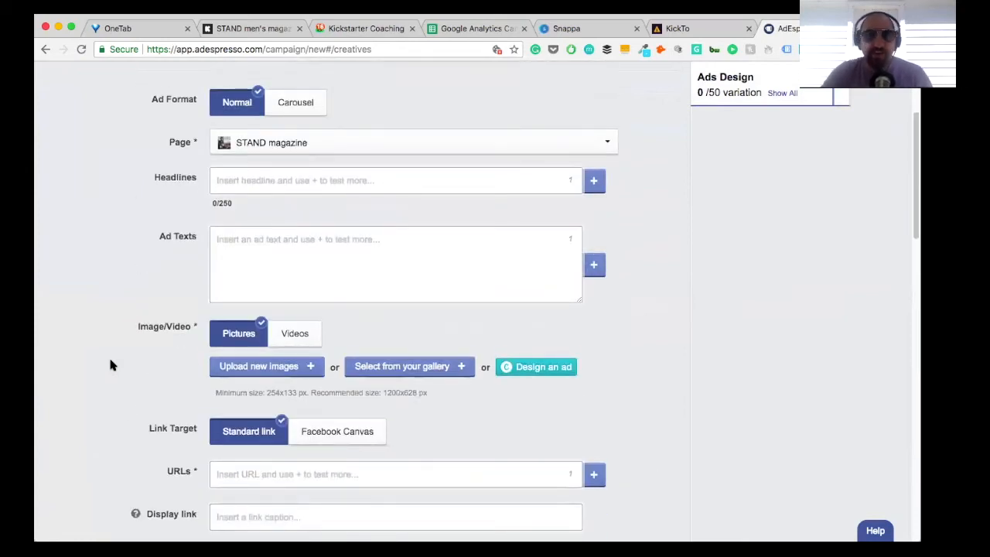
scroll(110, 366, down, 10)
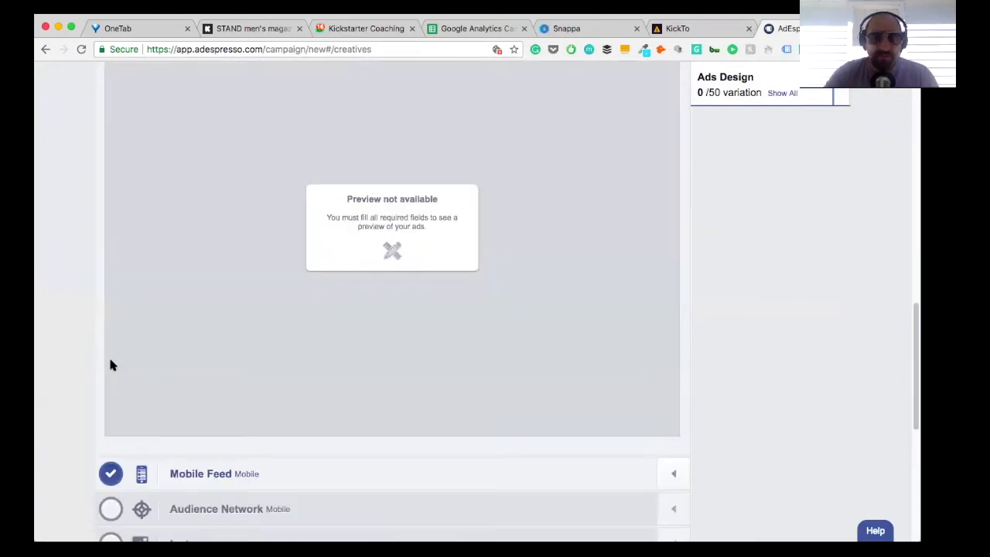
scroll(111, 365, down, 1)
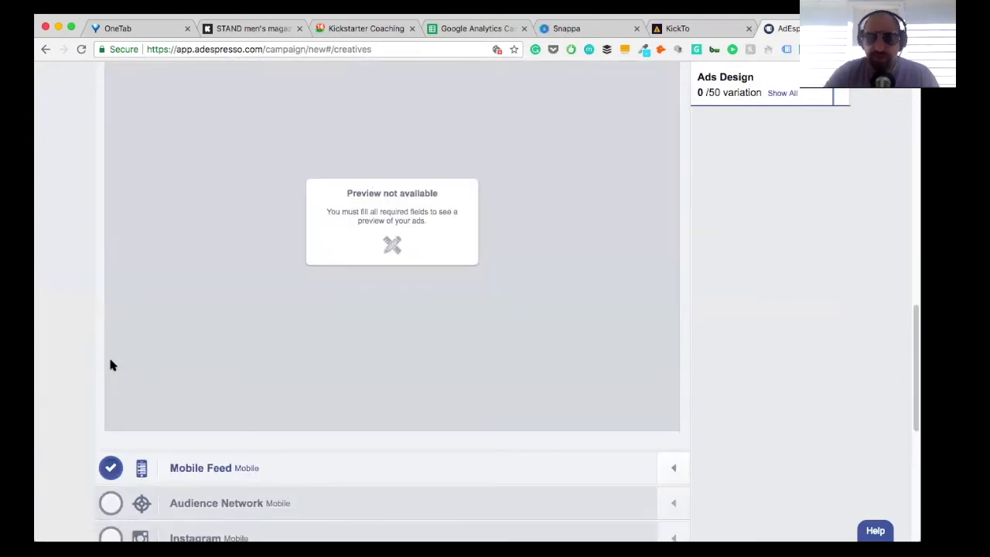
scroll(110, 365, up, 4)
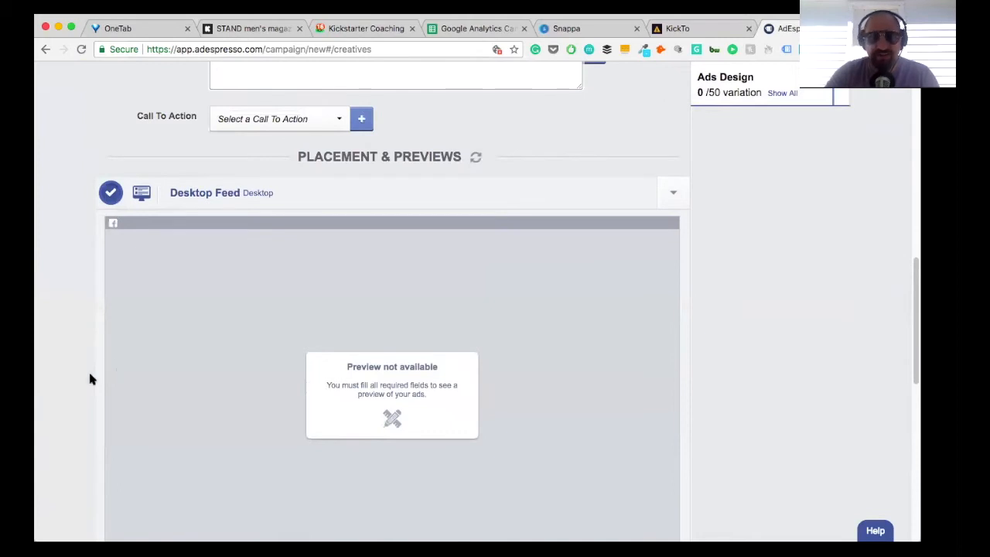
scroll(90, 378, up, 8)
scroll(90, 378, up, 5)
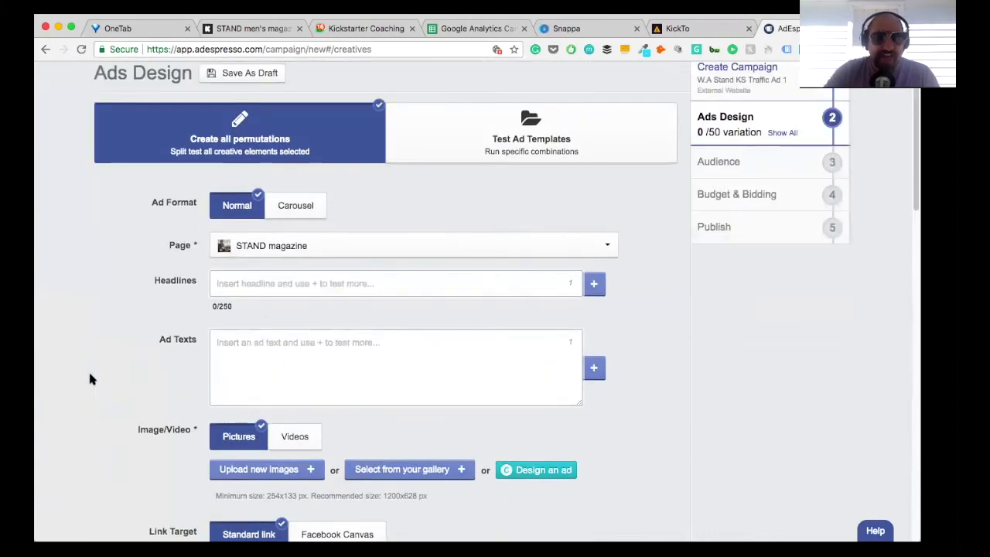
scroll(90, 378, down, 2)
scroll(89, 378, down, 4)
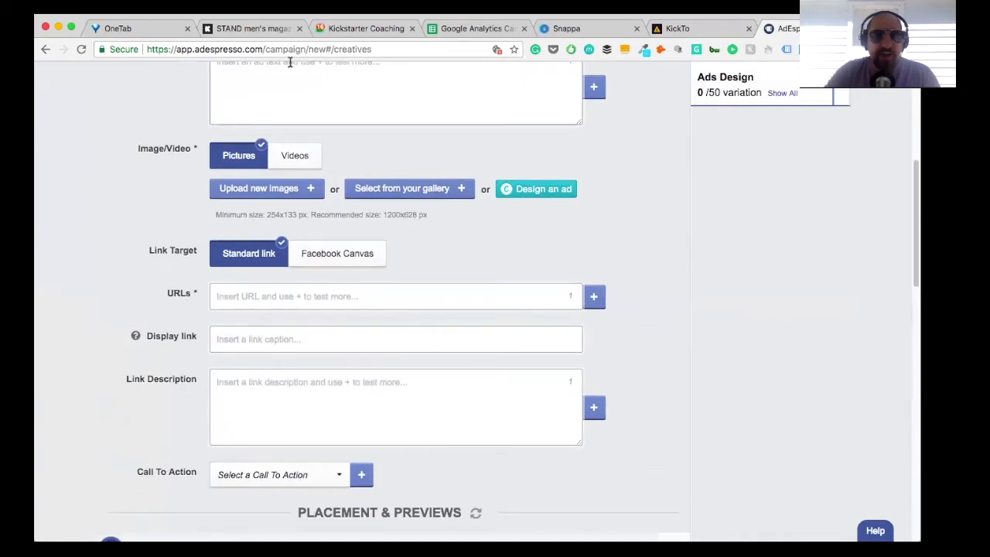
Step: Open the dashboard of the STAND men's magazine project on Kickstarter, entering the account password for verification
click(255, 29)
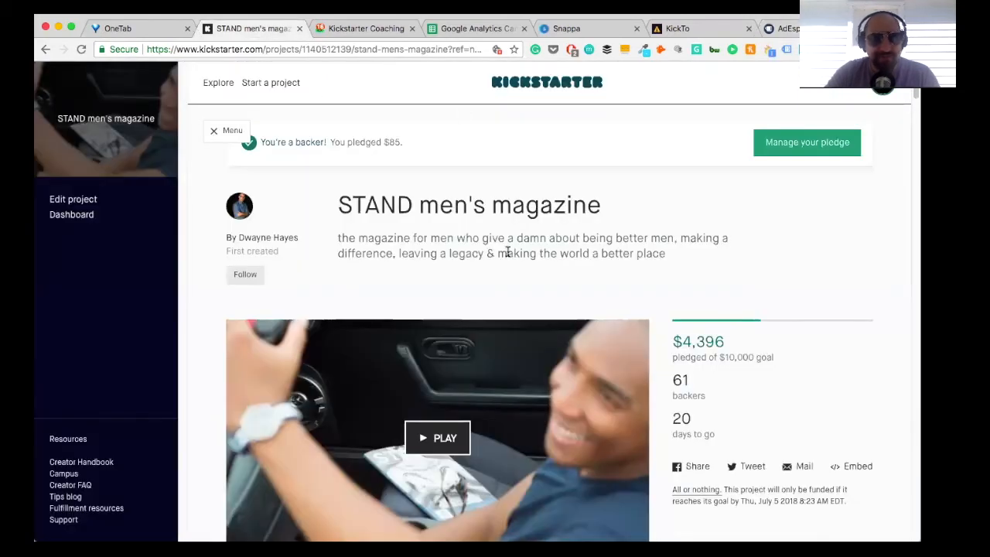
click(80, 217)
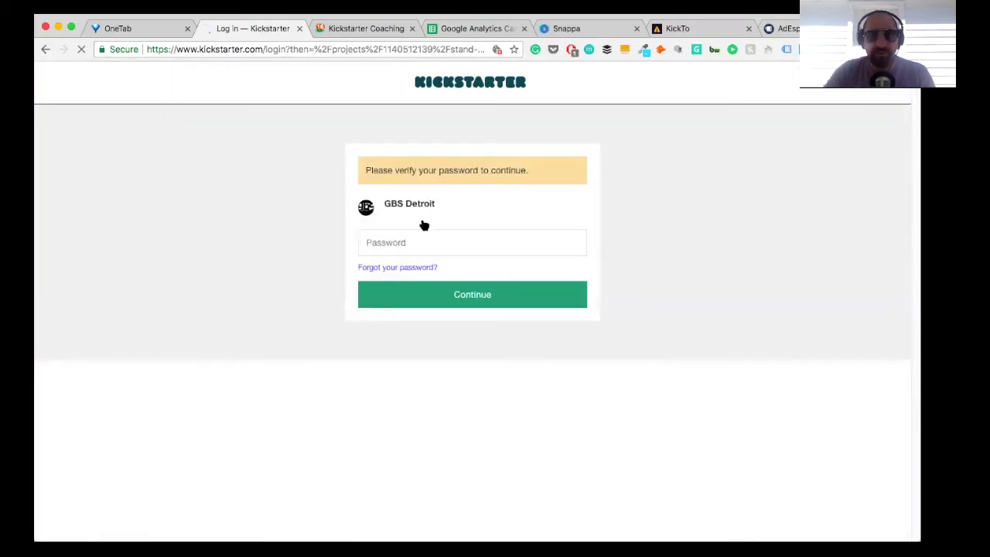
click(396, 248)
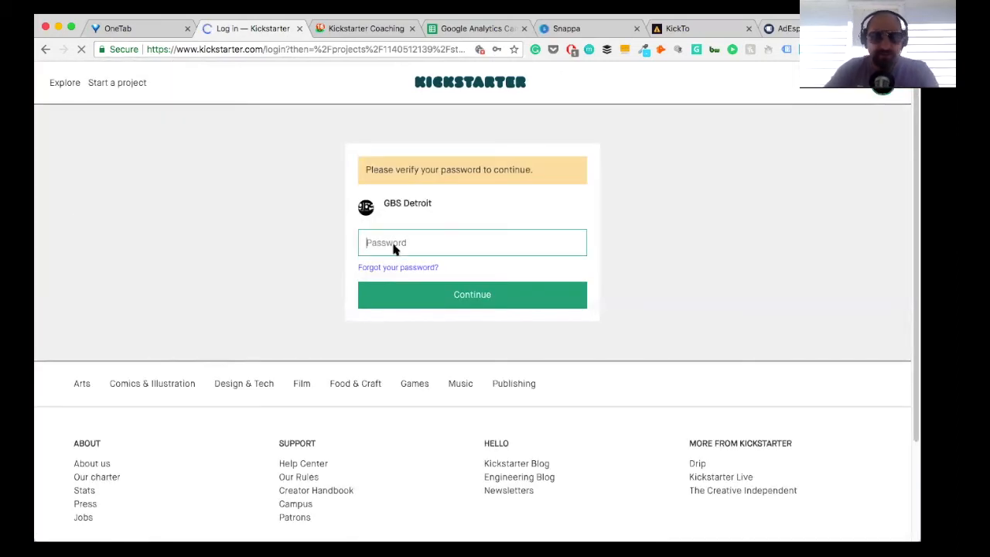
text(••••••)
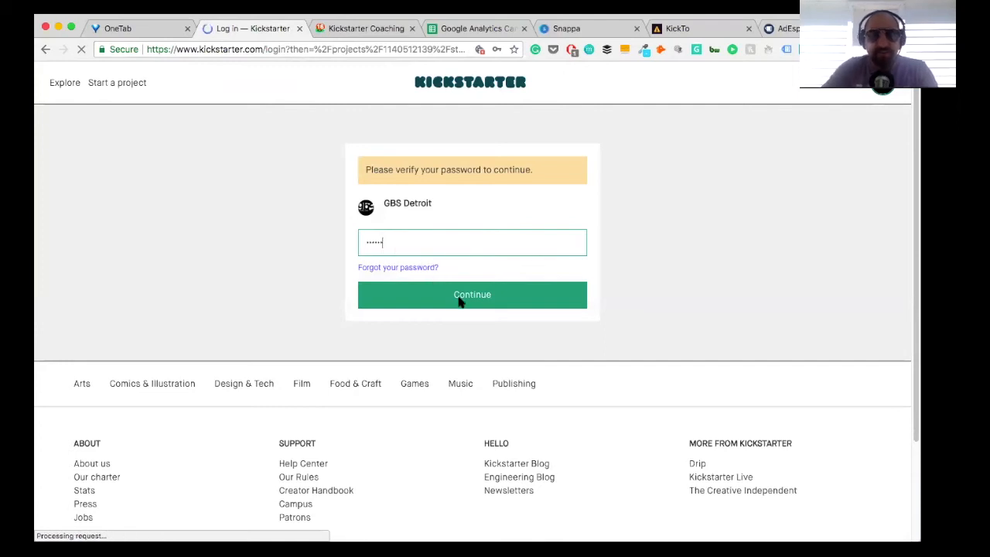
text(••••••)
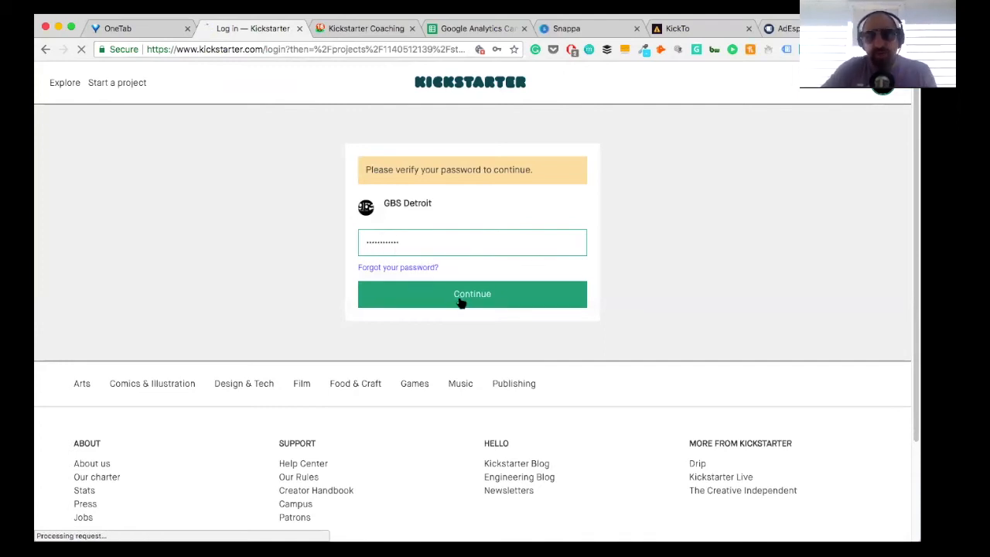
click(461, 302)
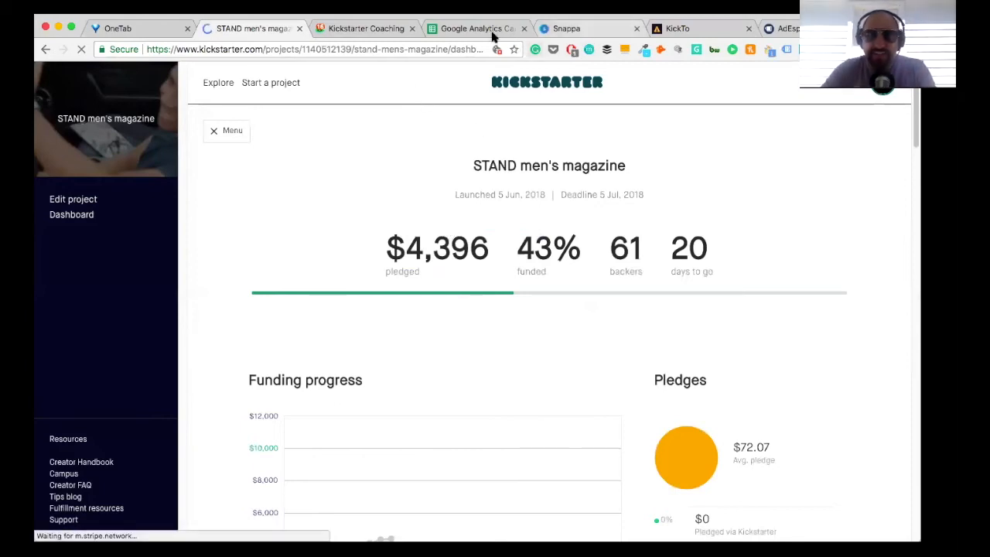
Step: In the Google Analytics Campaign Tag Creator sheet, enter "Stand Kickstarter Traffic" as the first campaign description and widen the Landing Page URL column
click(479, 28)
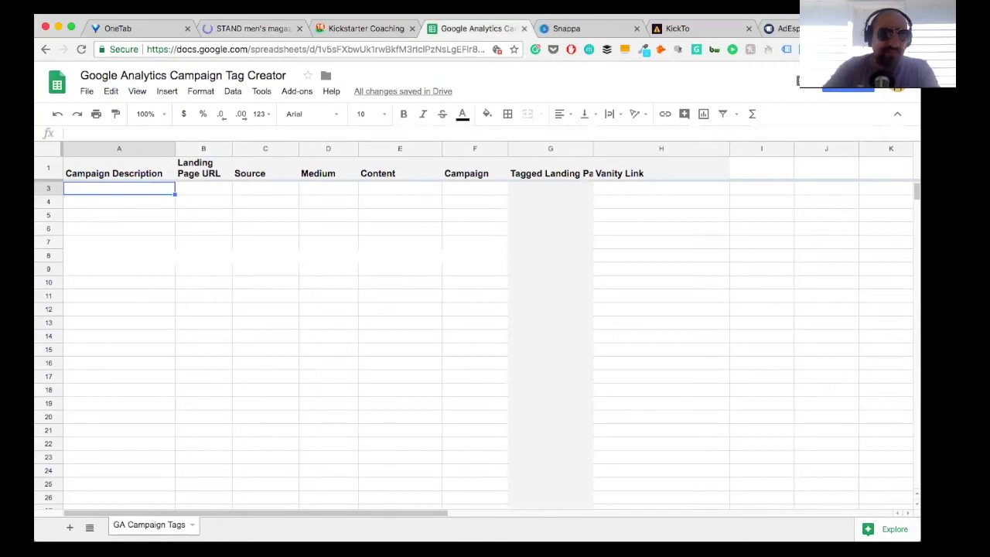
text(Stand)
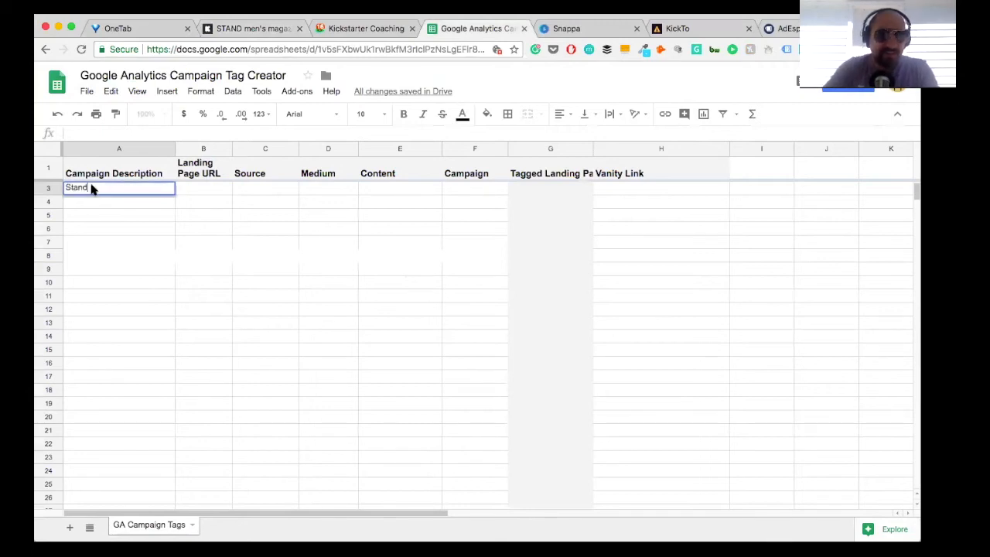
text( Kickstarter Traff)
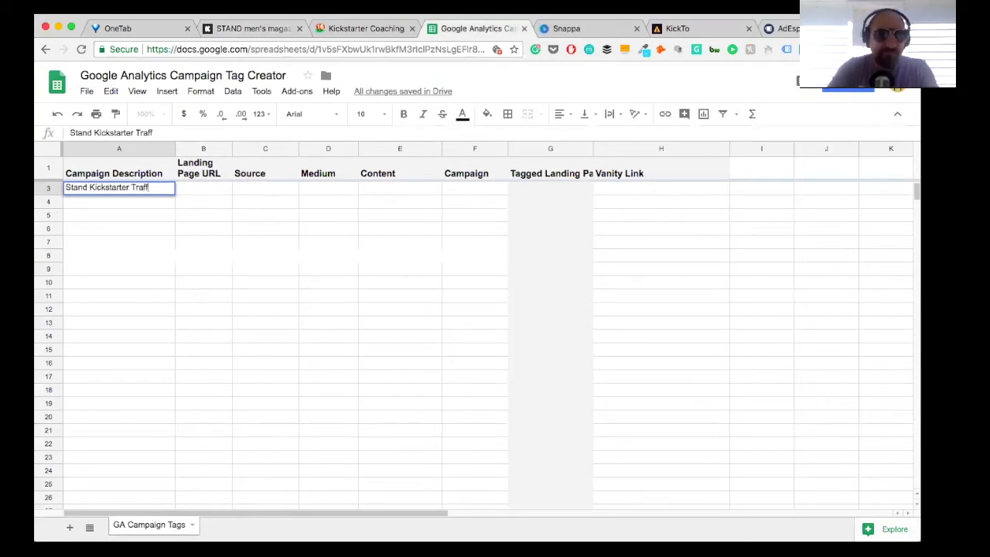
text(ic)
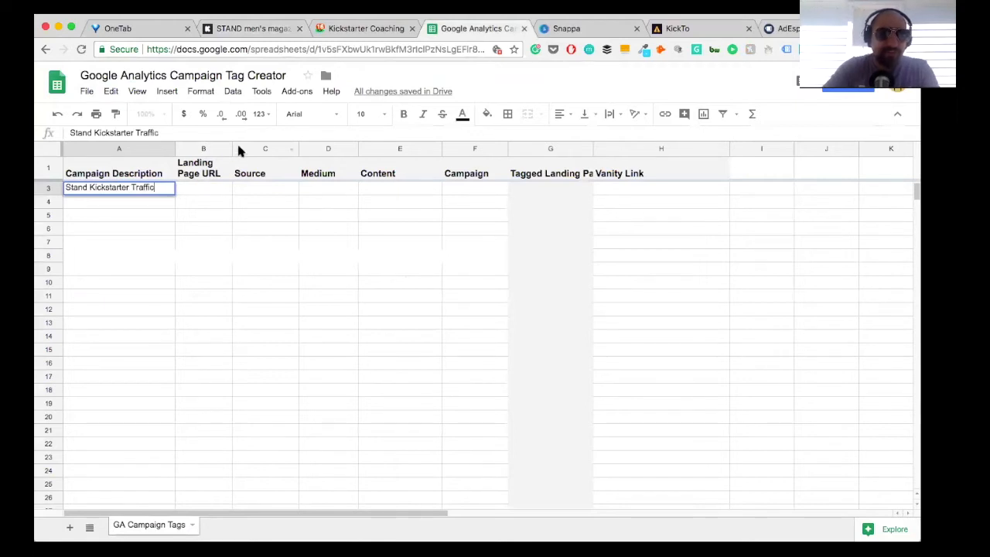
drag(232, 153, 273, 146)
click(227, 181)
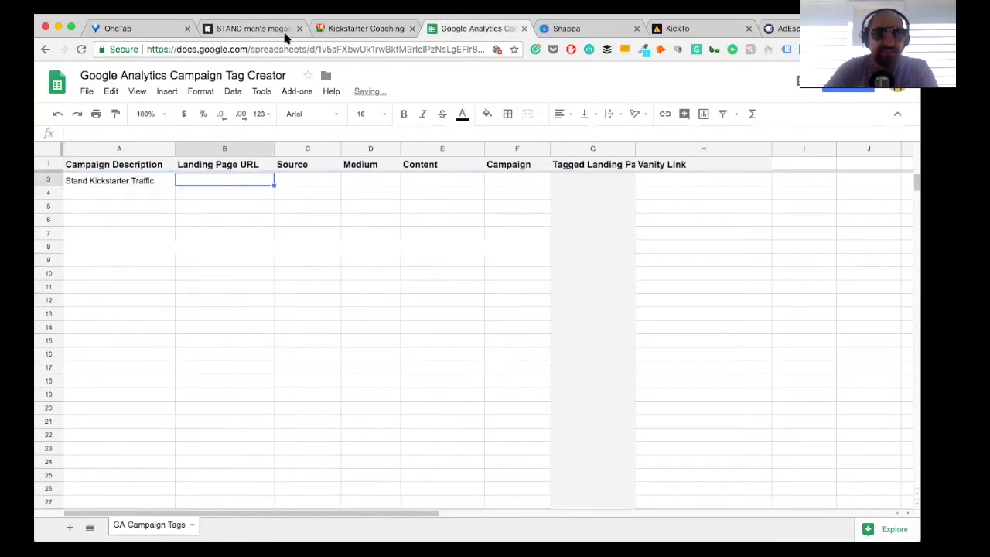
Step: Generate a custom referral tag labelled "W.A KS Traffic" on the STAND men's magazine Kickstarter dashboard
click(263, 29)
scroll(338, 214, down, 5)
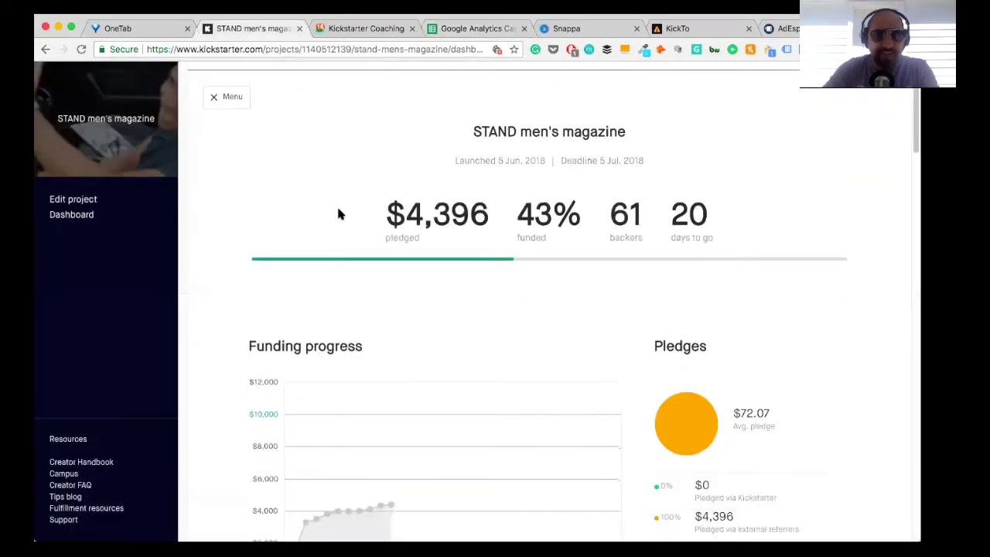
scroll(338, 215, down, 5)
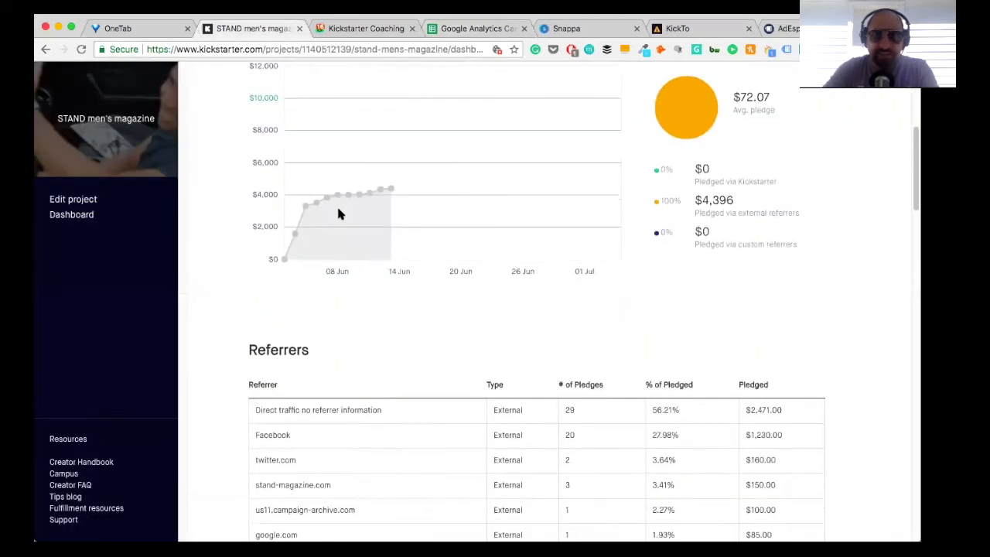
scroll(338, 215, down, 3)
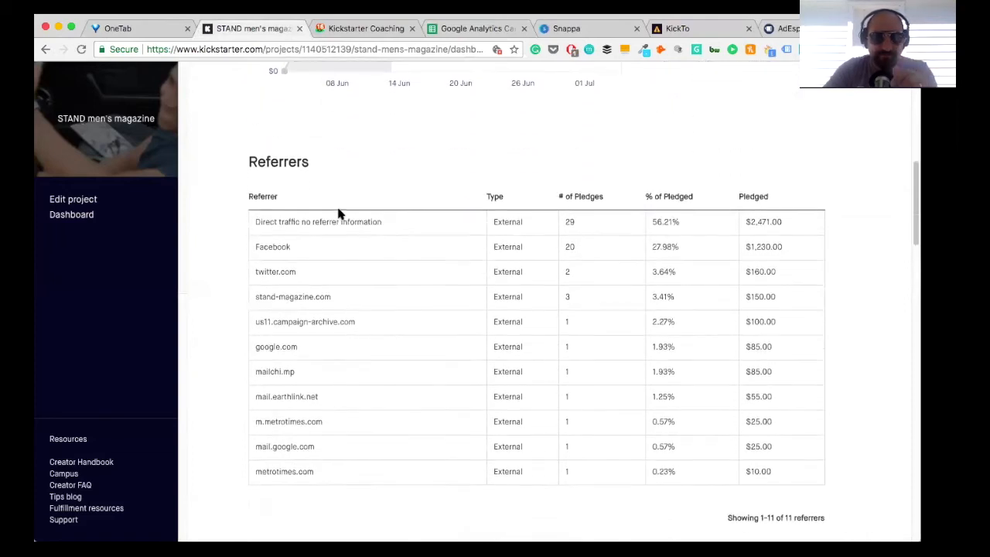
scroll(350, 263, up, 3)
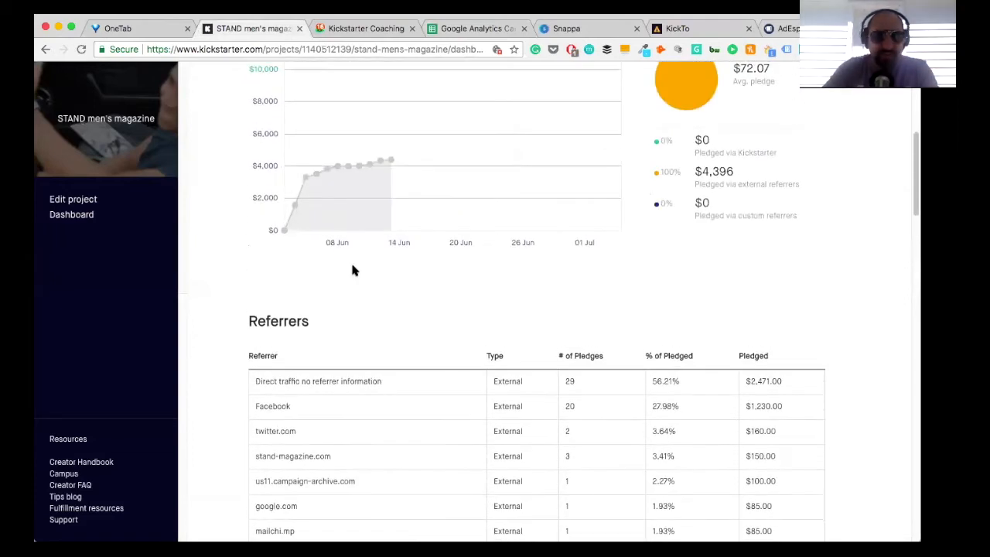
scroll(314, 365, down, 10)
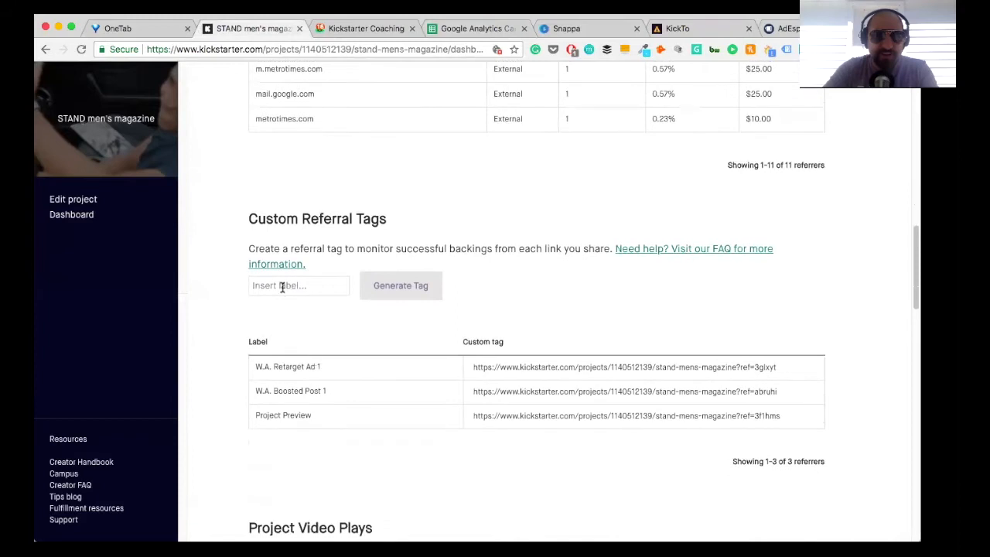
click(271, 284)
text(W.A)
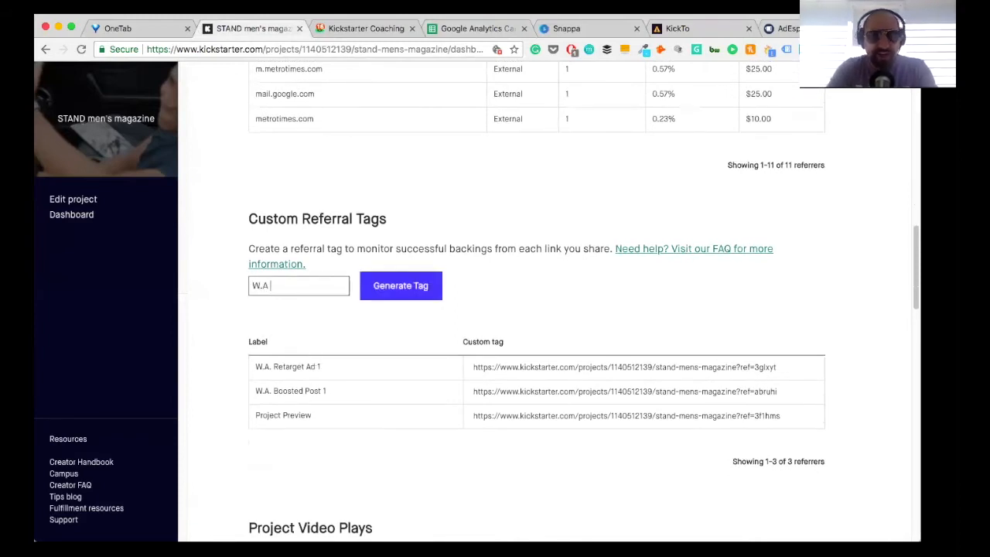
text( KS Traffic)
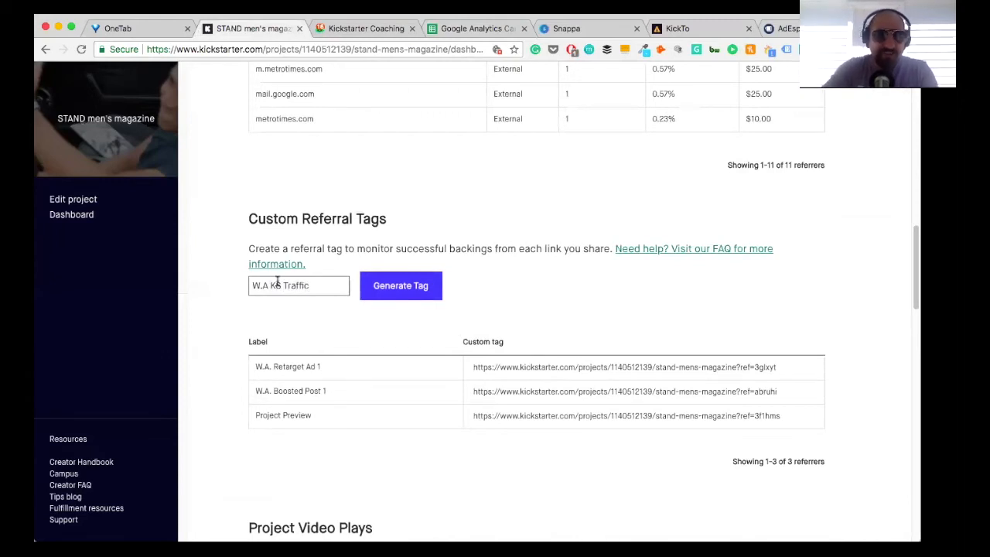
click(387, 287)
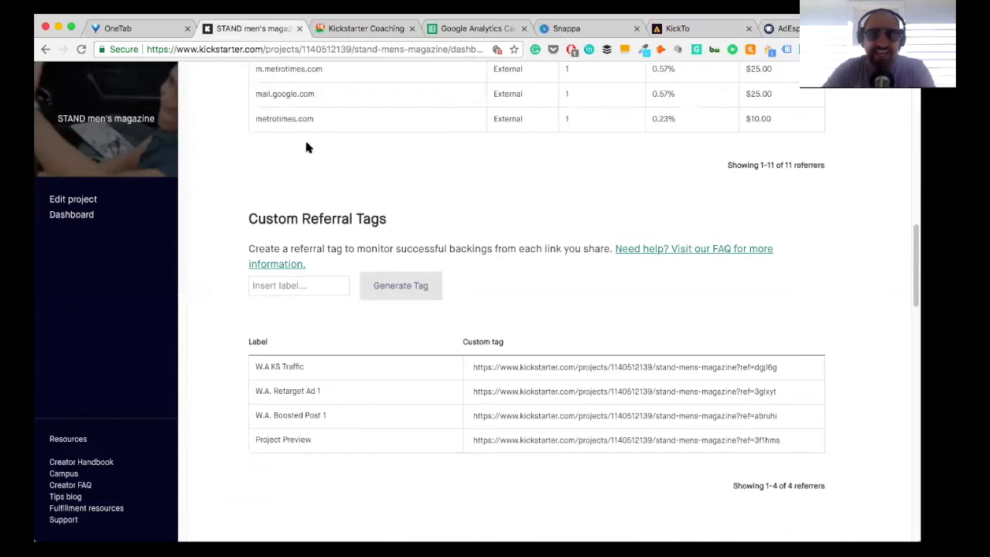
Step: Copy the W.A KS Traffic tag link into the Landing Page URL cell of the Stand Kickstarter Traffic row in the tag creator sheet
scroll(298, 110, up, 4)
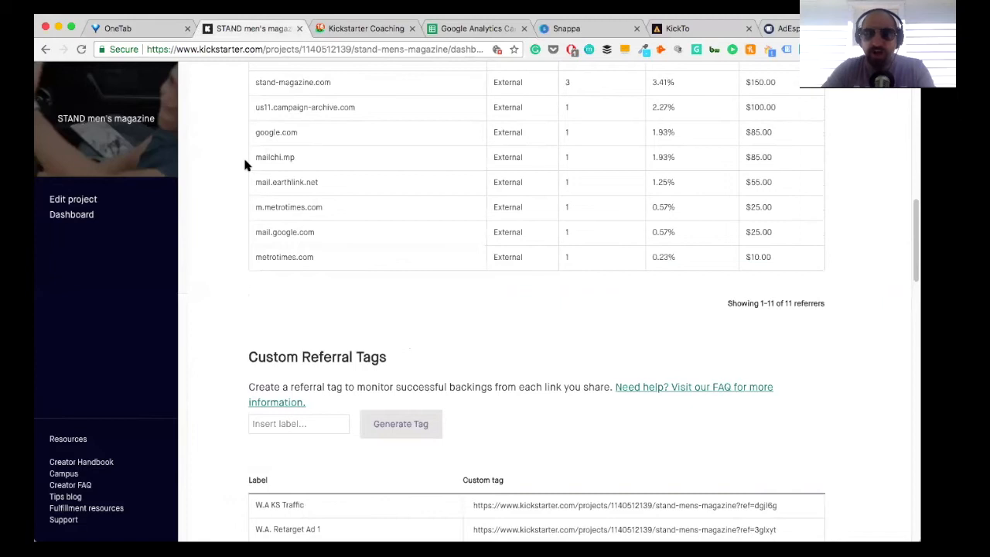
scroll(778, 118, up, 2)
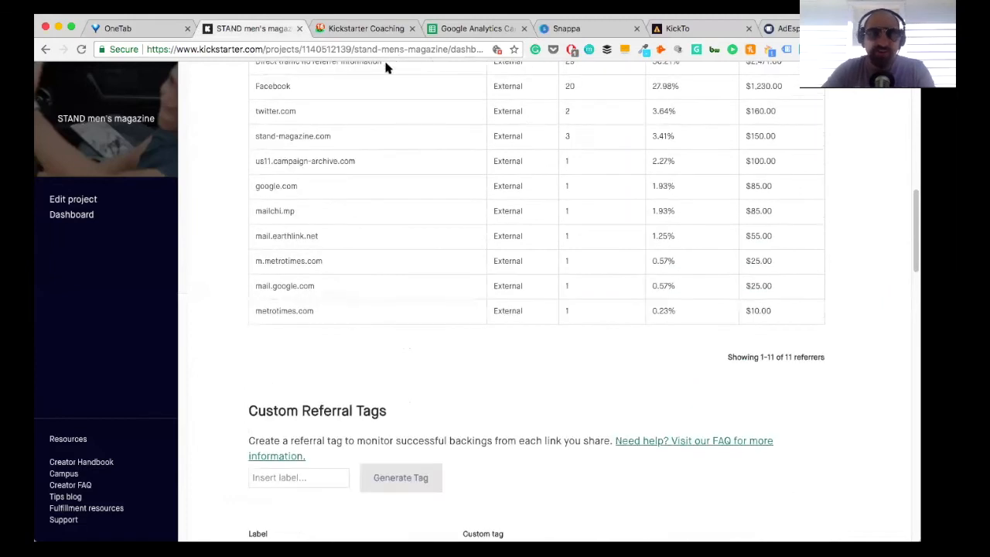
scroll(761, 87, up, 1)
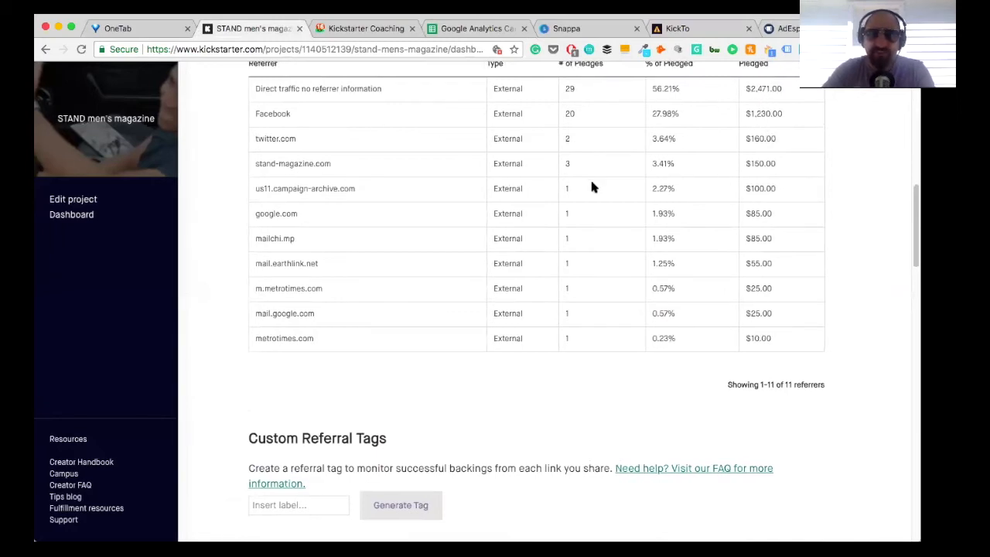
scroll(347, 223, down, 3)
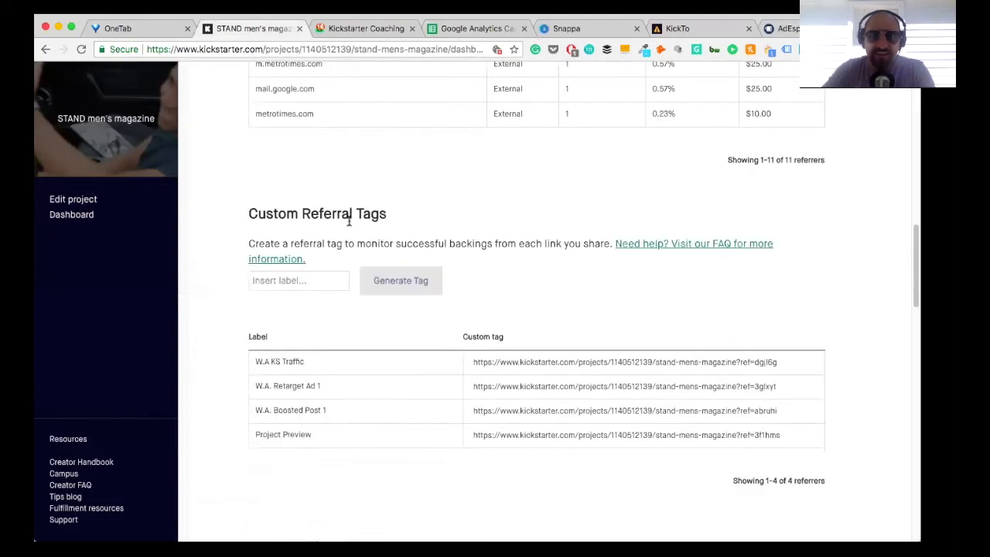
click(559, 362)
key(ctrl+c)
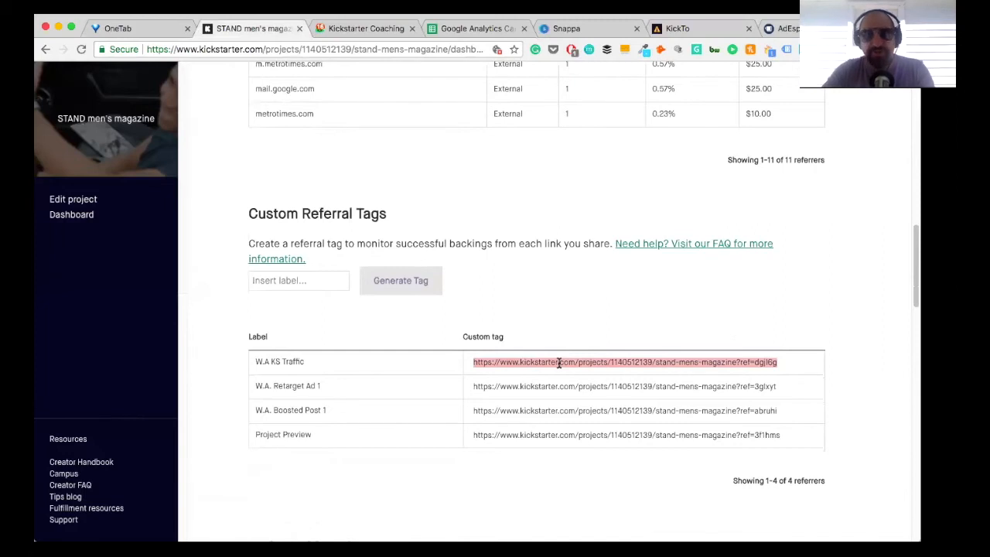
click(495, 31)
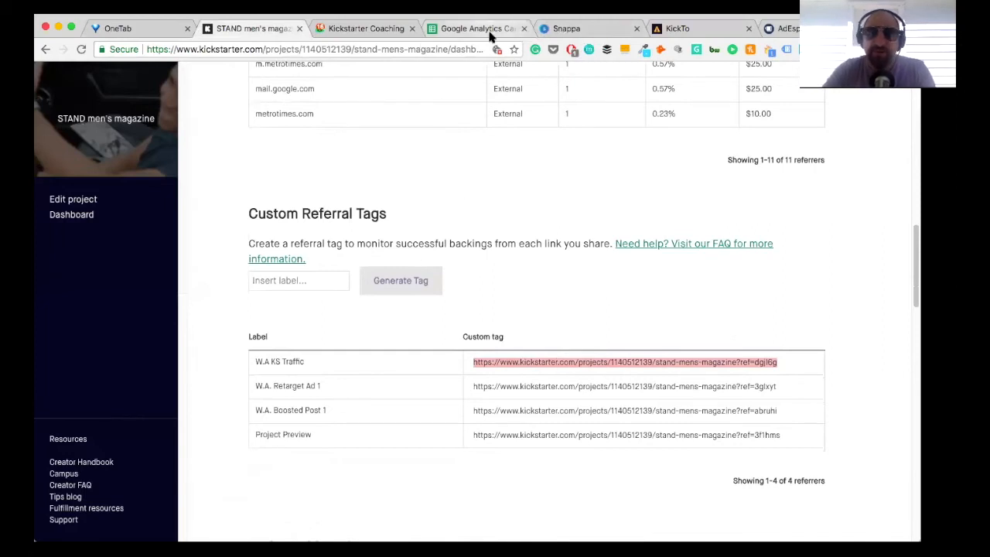
click(152, 133)
key(ctrl+v)
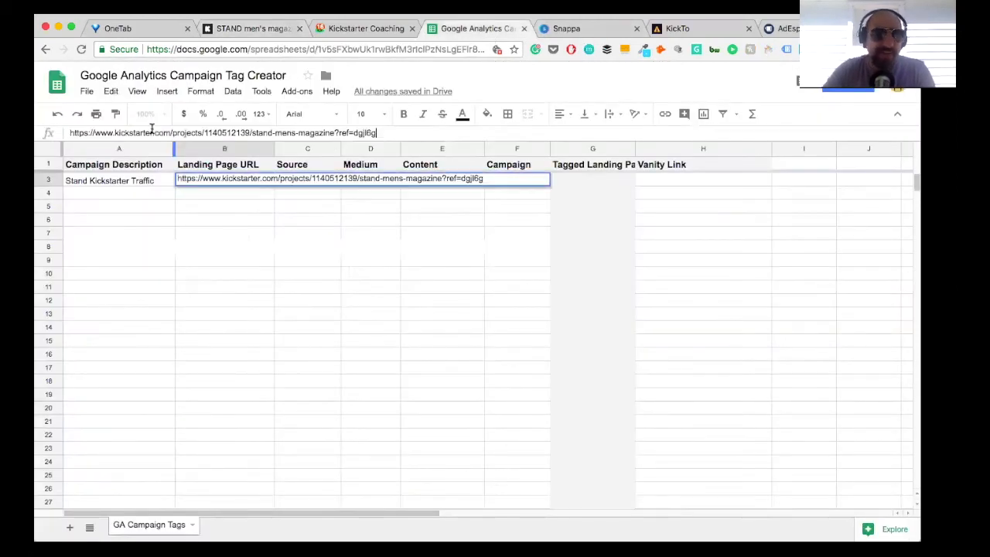
click(386, 218)
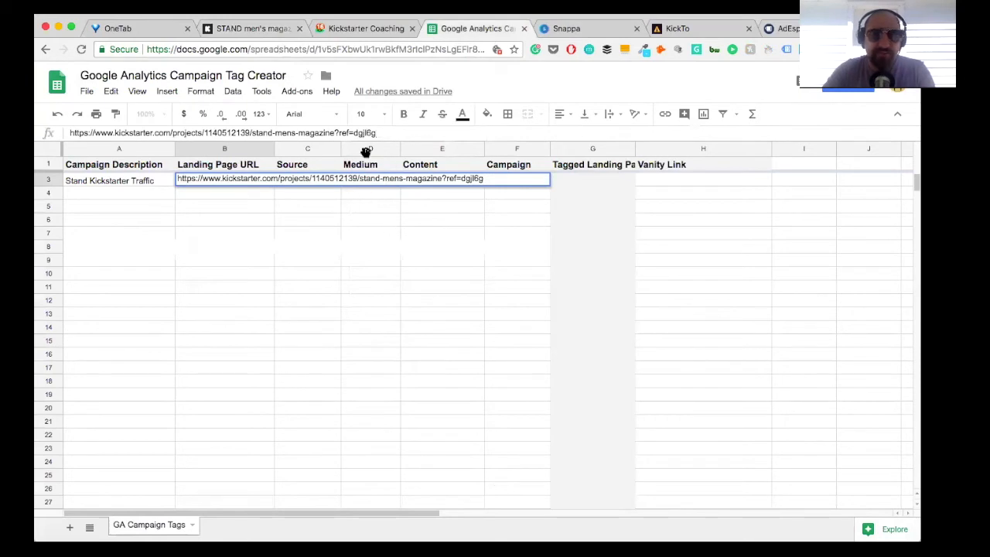
click(316, 166)
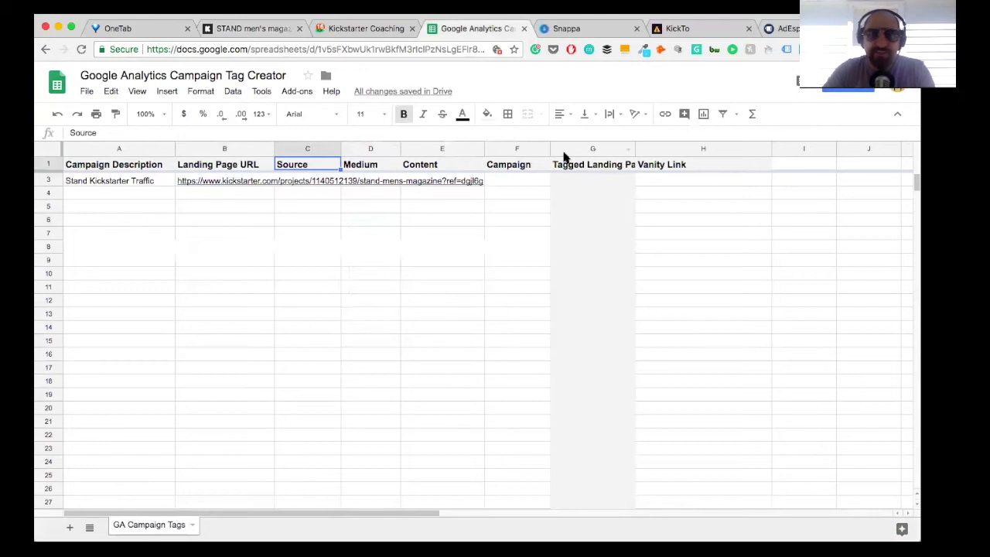
Step: In KickTo, fill in a new link with the STAND men's magazine project URL without its query, and set the custom query to ref=dgjl6g
click(684, 29)
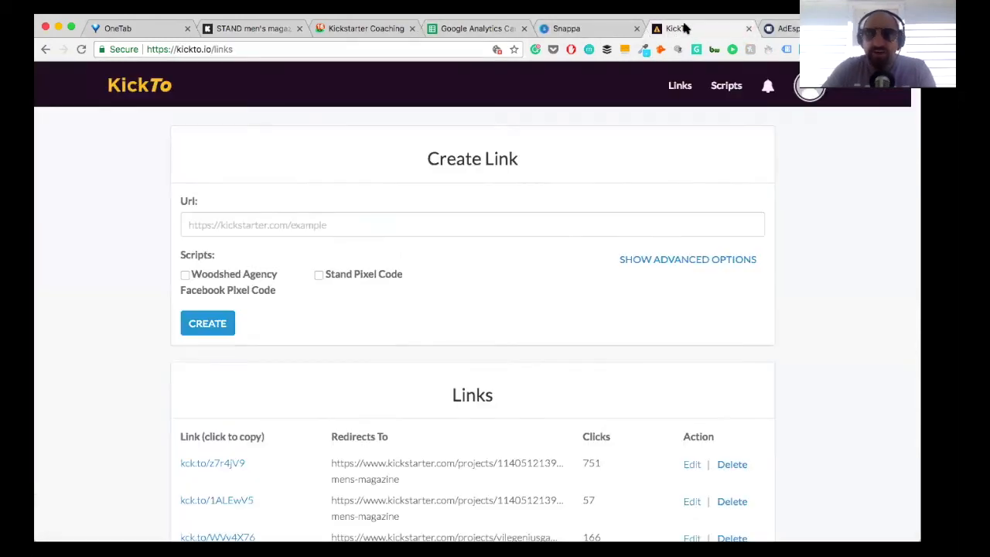
click(226, 226)
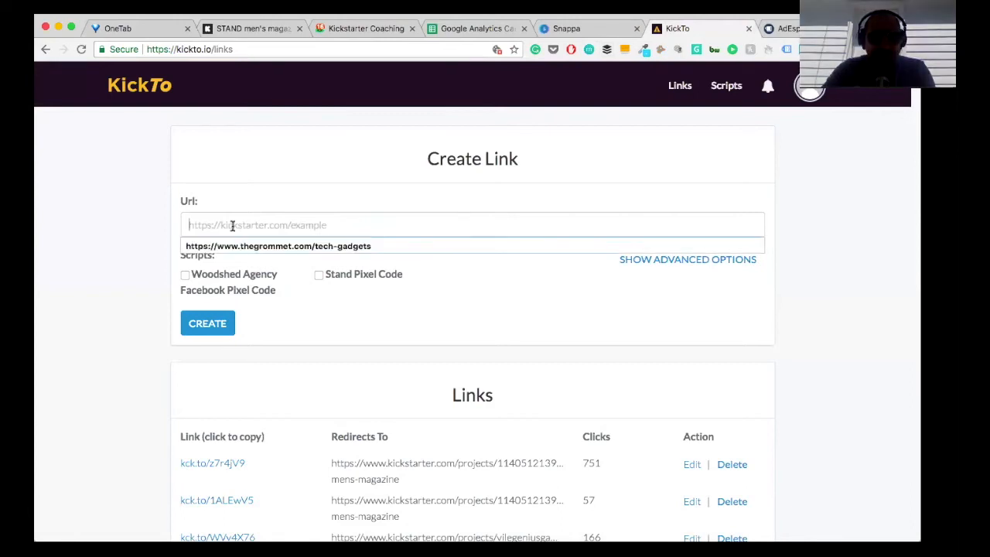
key(ctrl+v)
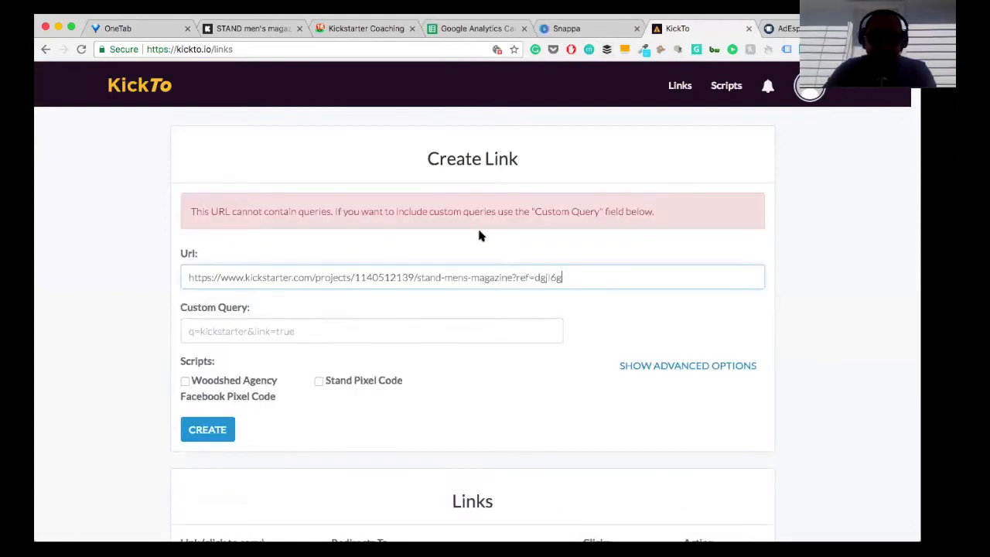
drag(562, 277, 516, 279)
key(ctrl+c)
key(BackSpace)
key(BackSpace)
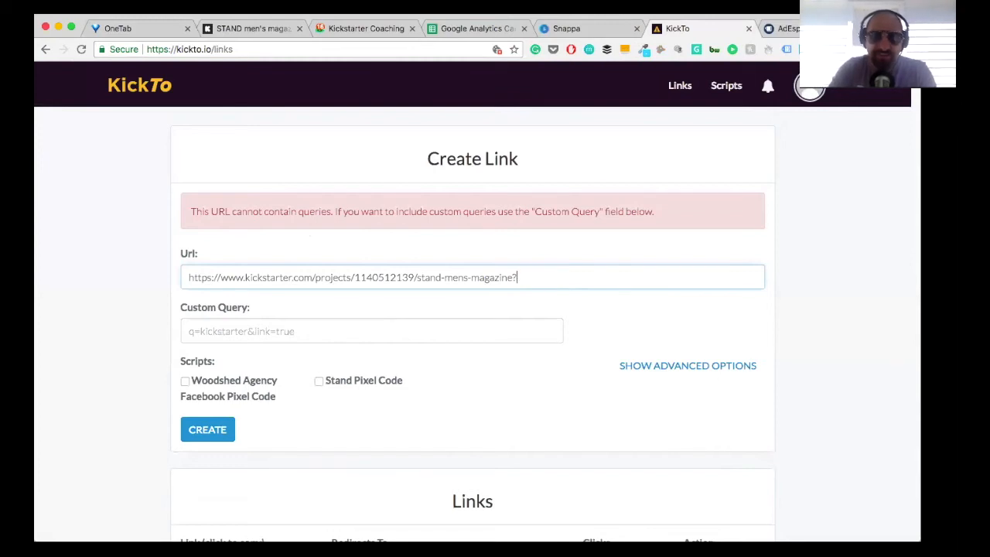
click(267, 329)
key(ctrl+v)
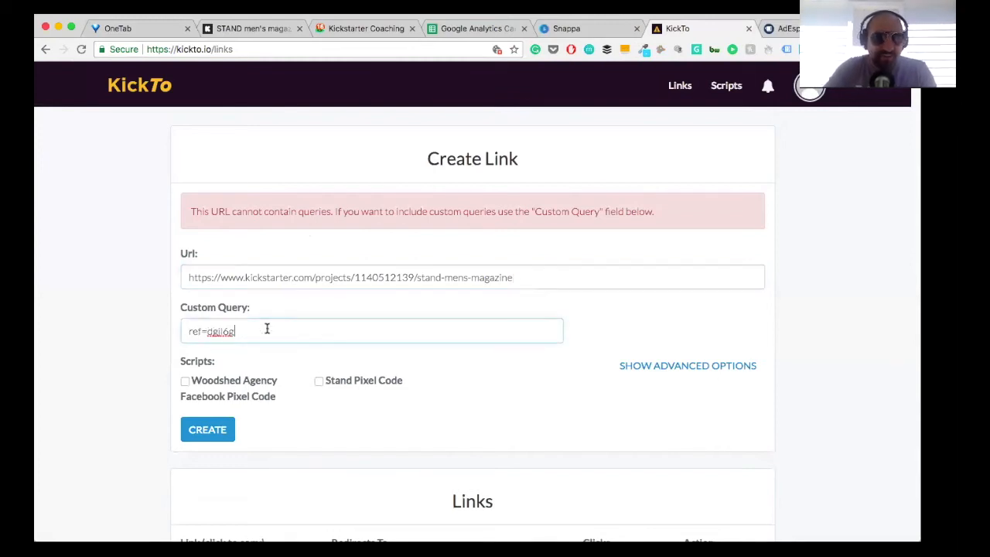
Step: Attach the Stand Pixel Code script to the new link and show the advanced options with the UTM fields
click(318, 380)
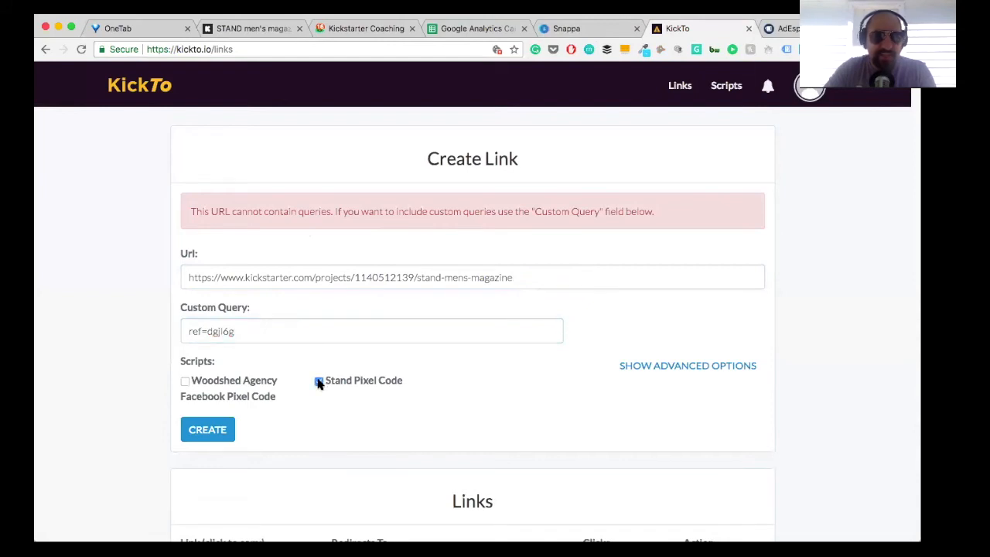
click(719, 367)
scroll(715, 358, down, 1)
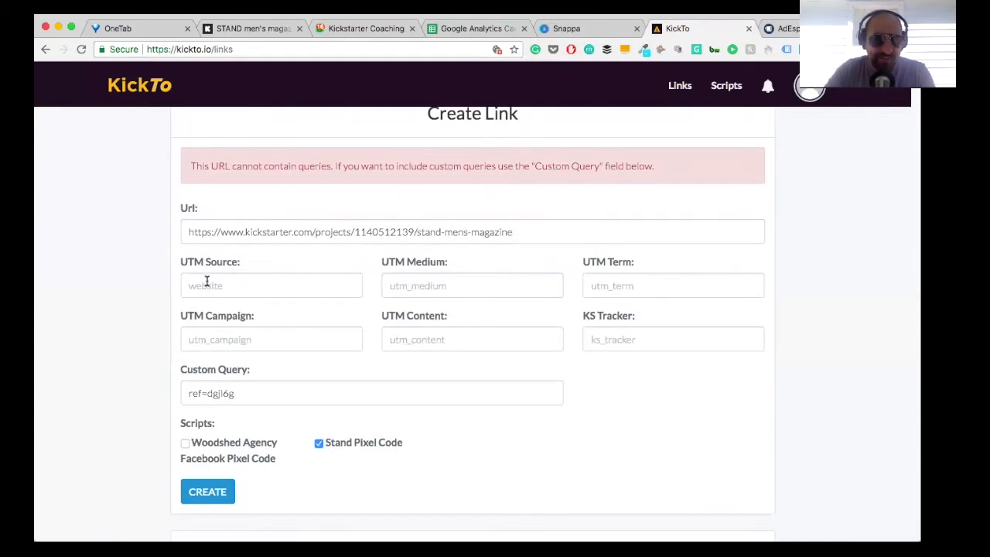
Step: Set the new link's UTM source to FacebookAd, the UTM campaign to Stand and the KS tracker to kspledge
click(206, 284)
text(Face)
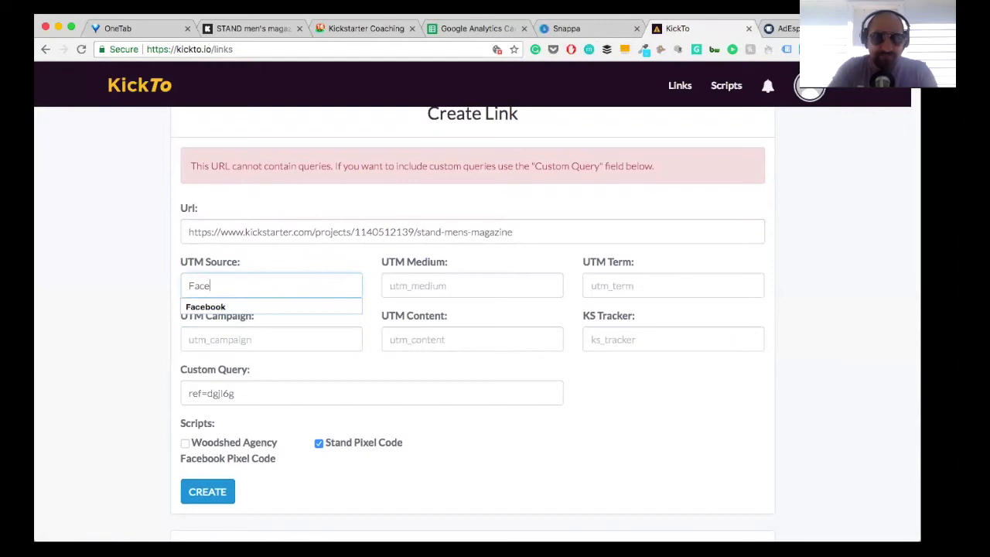
text(bookAd)
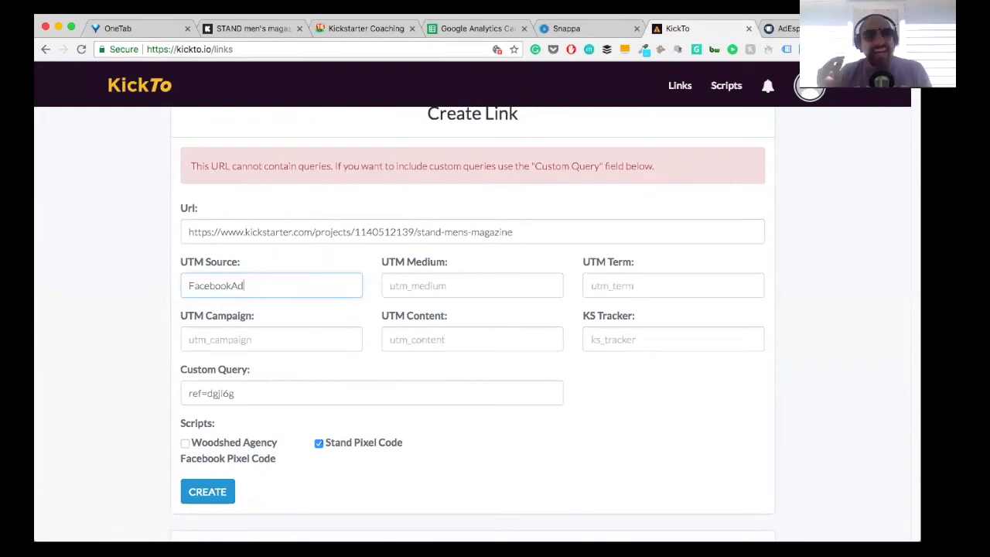
click(191, 340)
text(Stand)
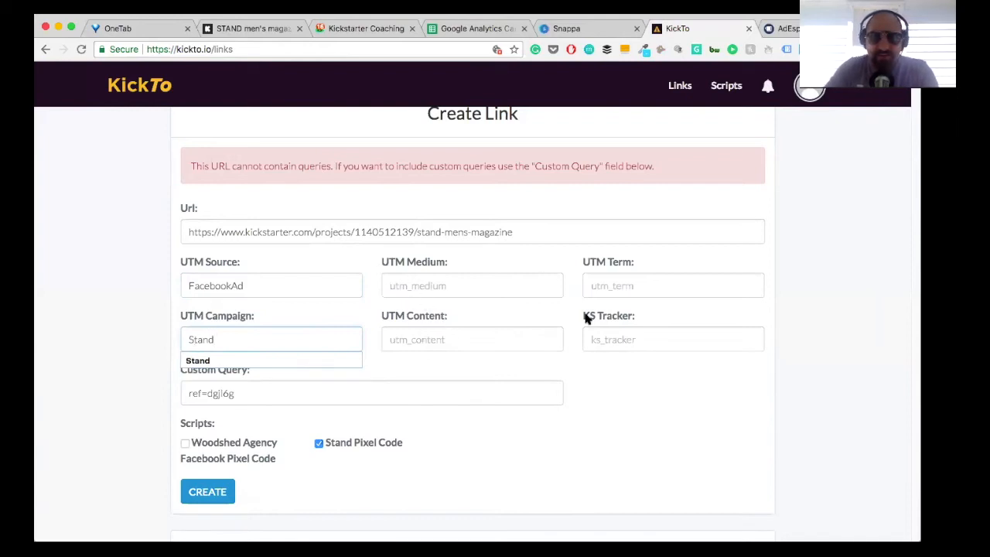
click(604, 339)
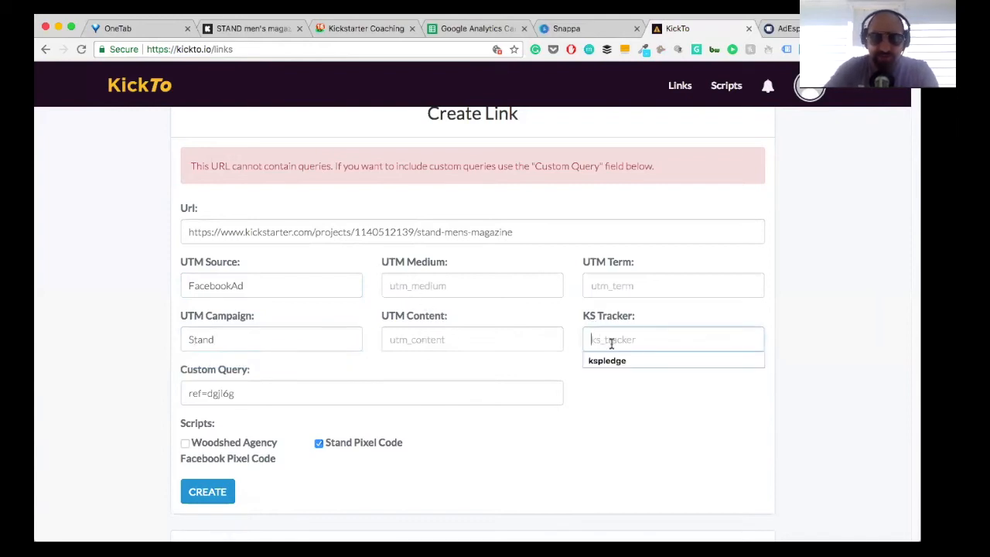
click(615, 359)
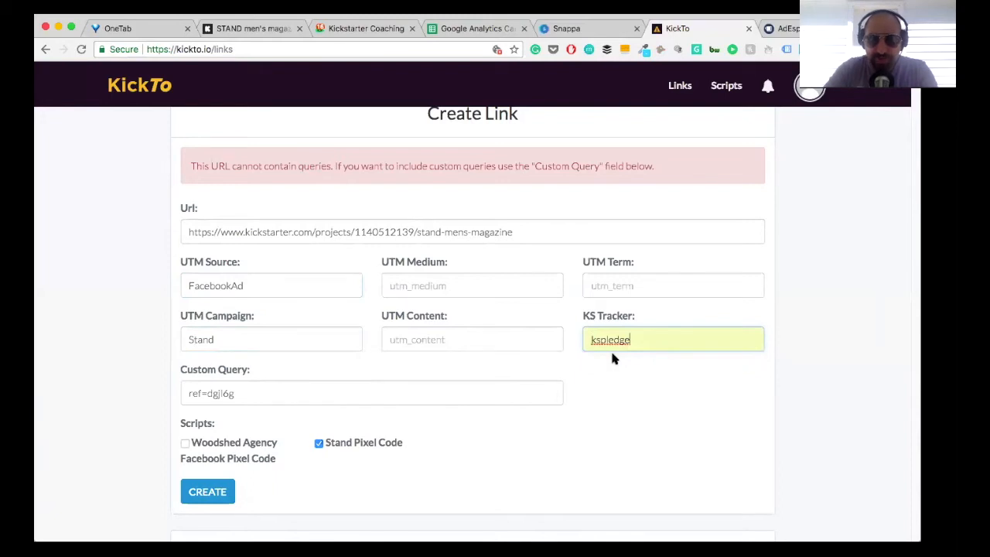
Step: Shorten the UTM source to Facebook and set the UTM medium to FacebookPhotoAd1
click(403, 286)
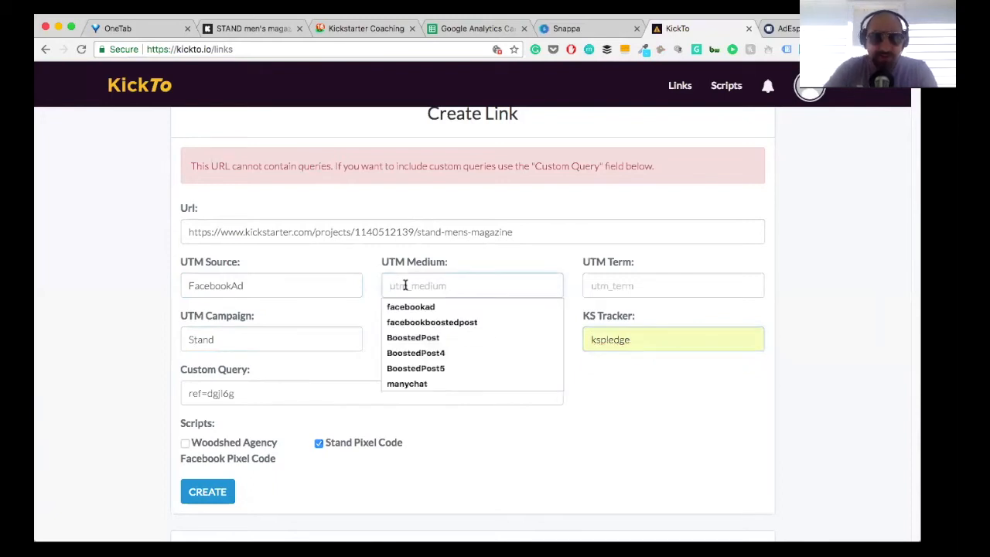
drag(232, 285, 244, 285)
key(BackSpace)
click(396, 284)
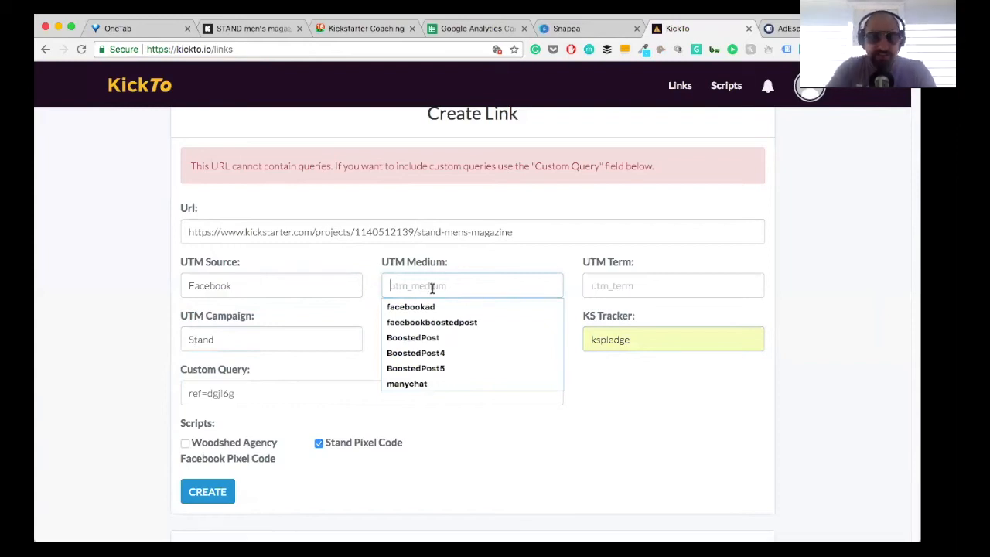
text(Face)
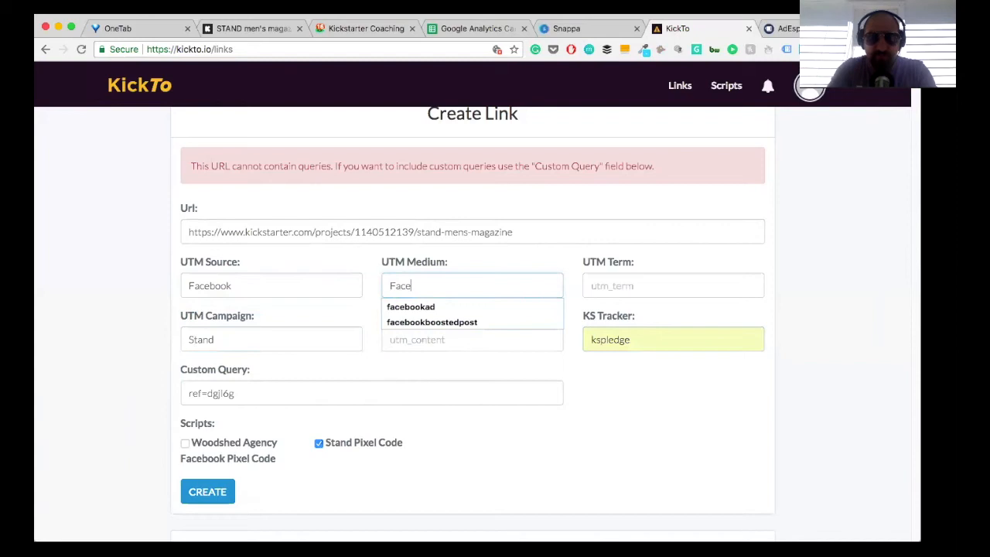
text(book)
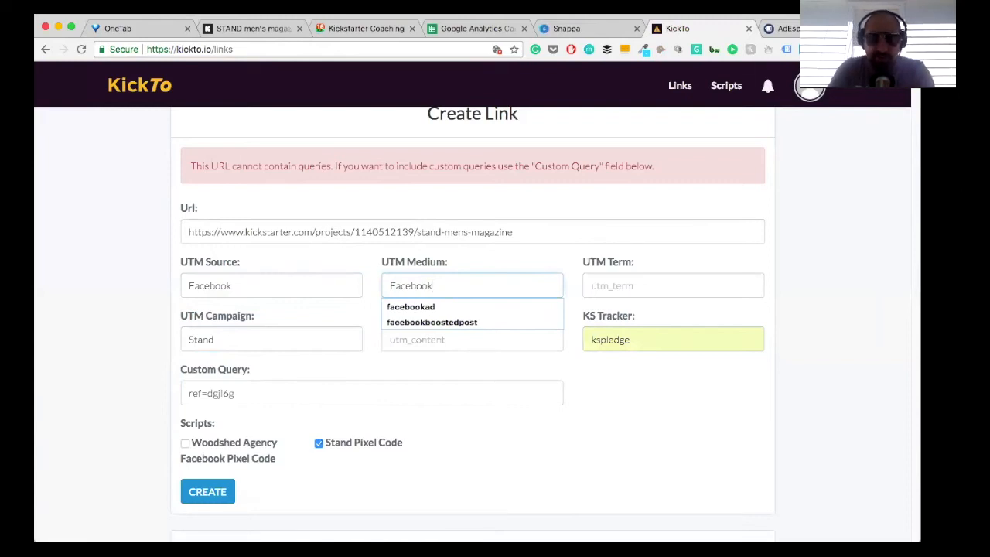
text(PhotoAd1)
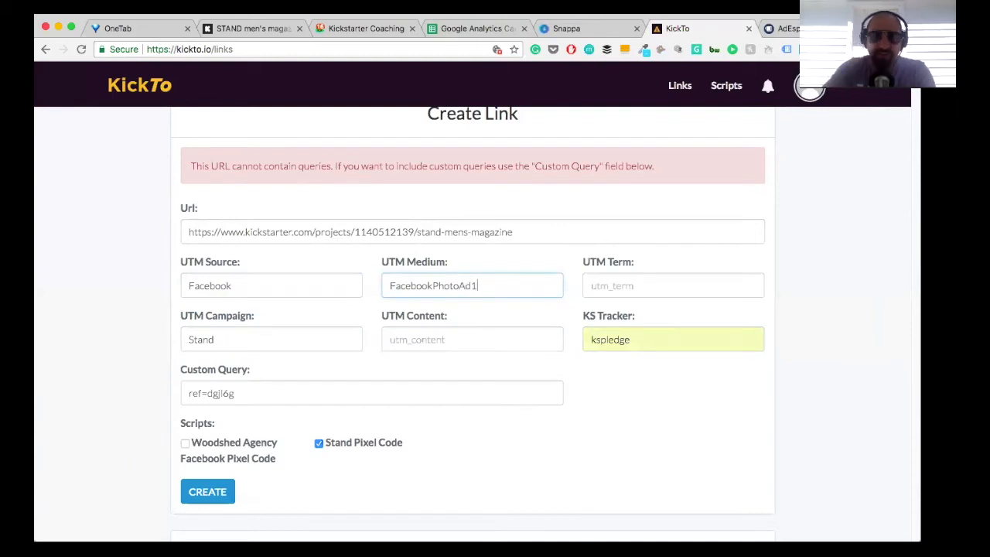
Step: Change the UTM medium to FacebookAd and set the UTM content to Photo1
click(432, 338)
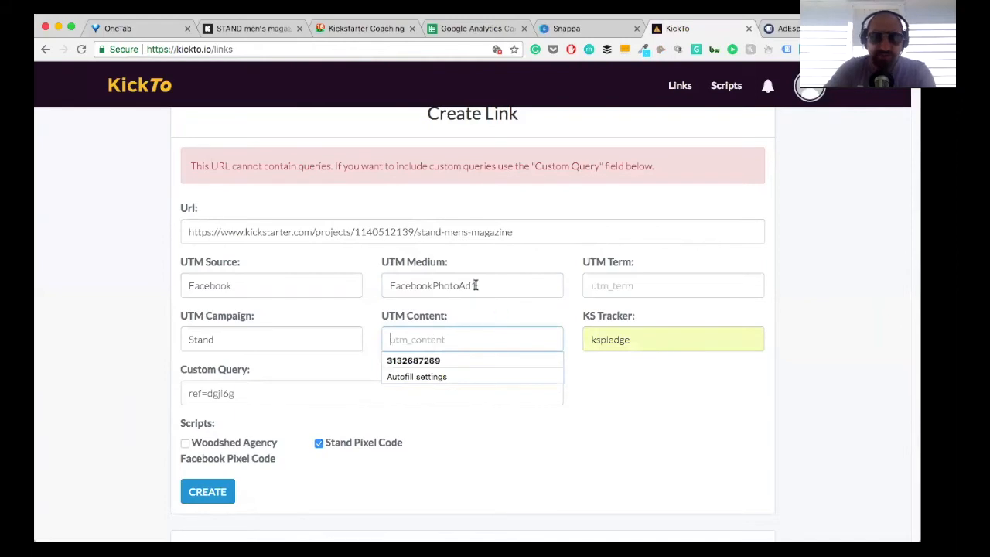
drag(432, 286, 476, 286)
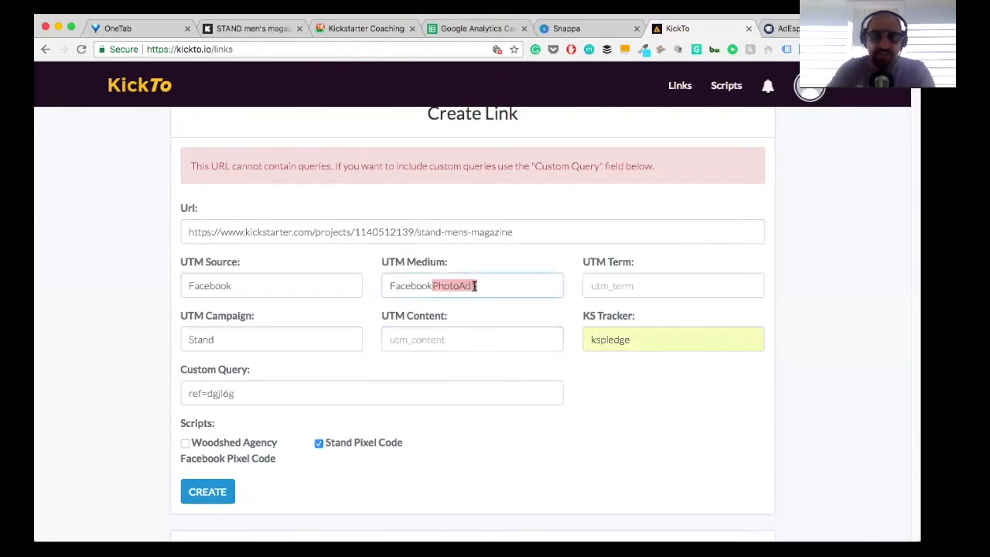
text(Ad)
click(428, 334)
text(Photo1)
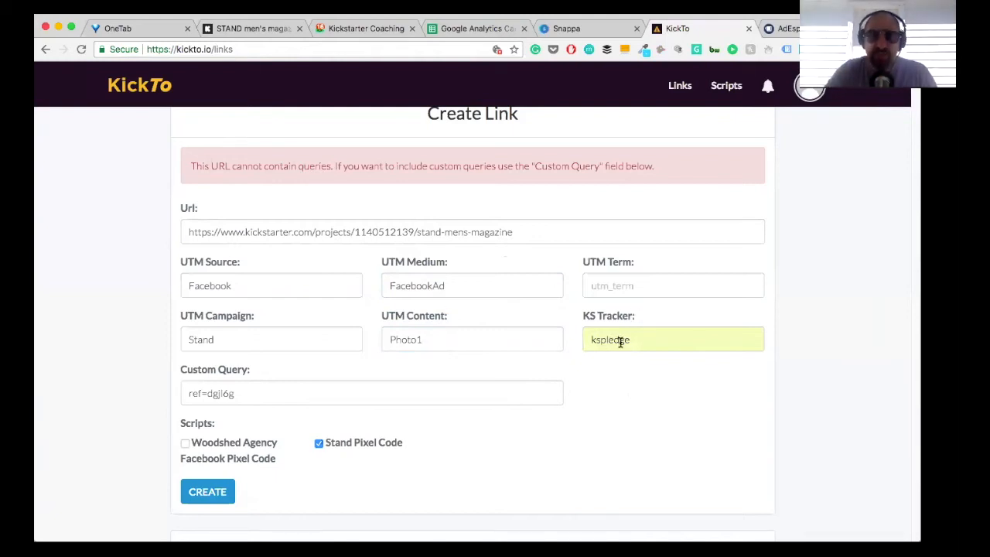
Step: Create the link and copy its short URL into the tagged landing page cell of the Stand Kickstarter Traffic row in the tag creator sheet
scroll(538, 352, down, 2)
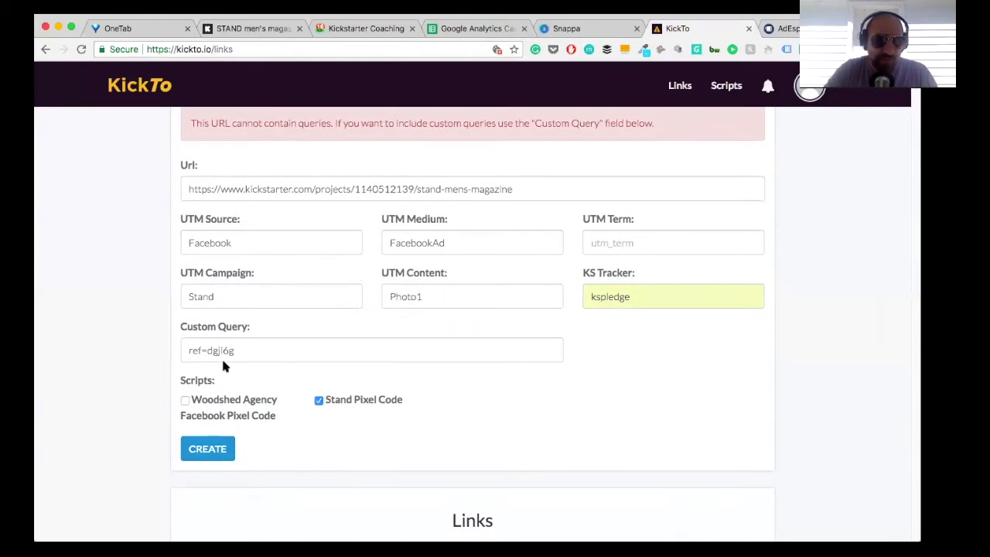
click(208, 447)
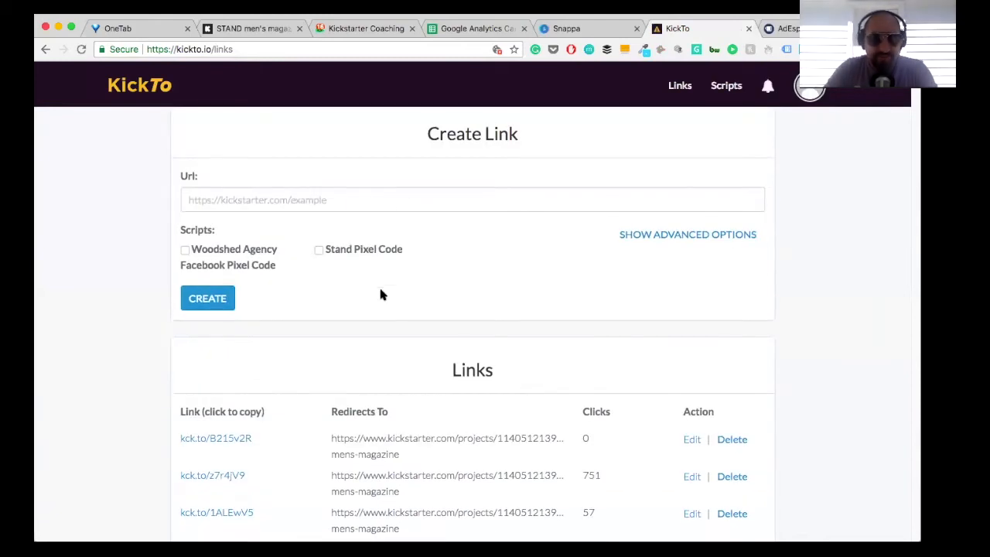
drag(380, 147, 513, 145)
key(ctrl+c)
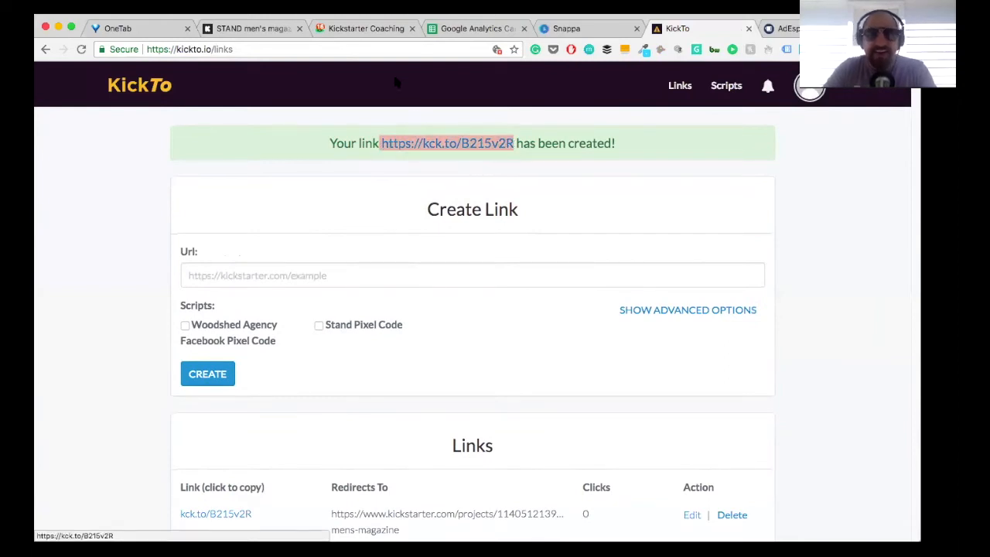
click(459, 31)
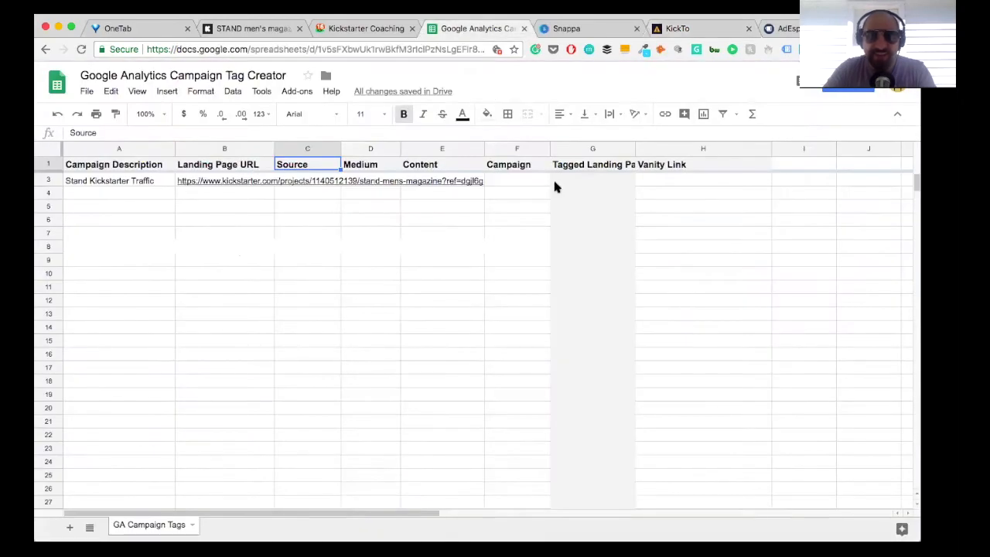
click(555, 186)
key(ctrl+v)
click(499, 186)
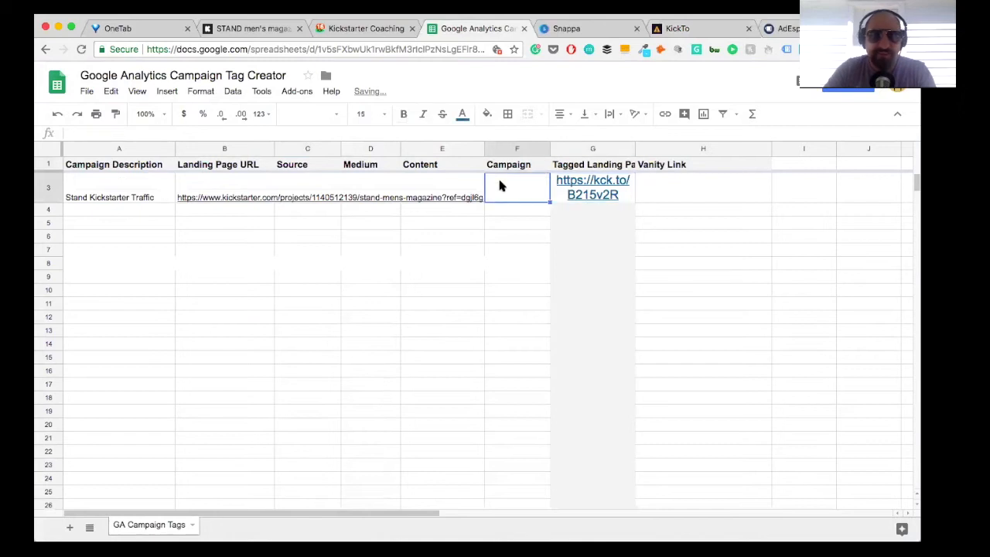
click(238, 182)
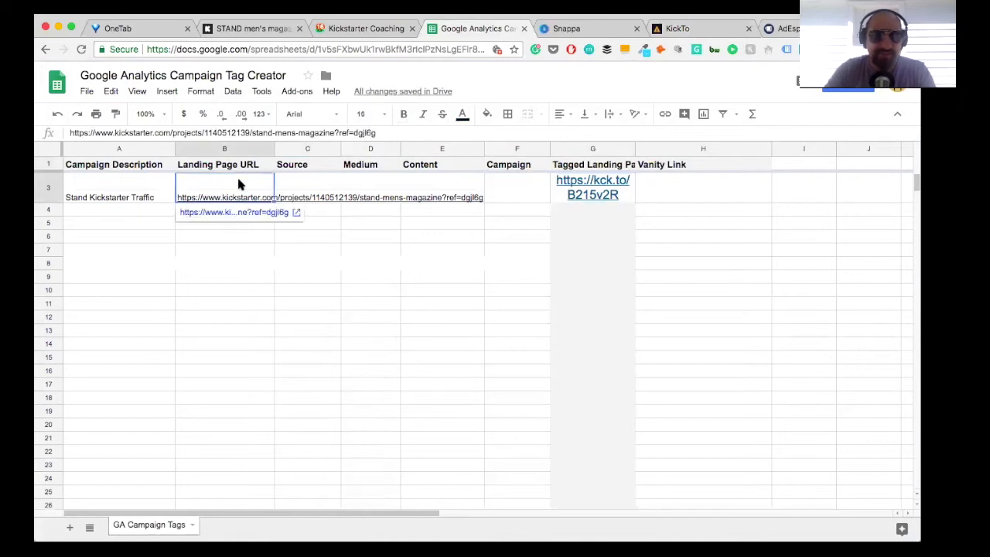
double_click(238, 182)
click(232, 210)
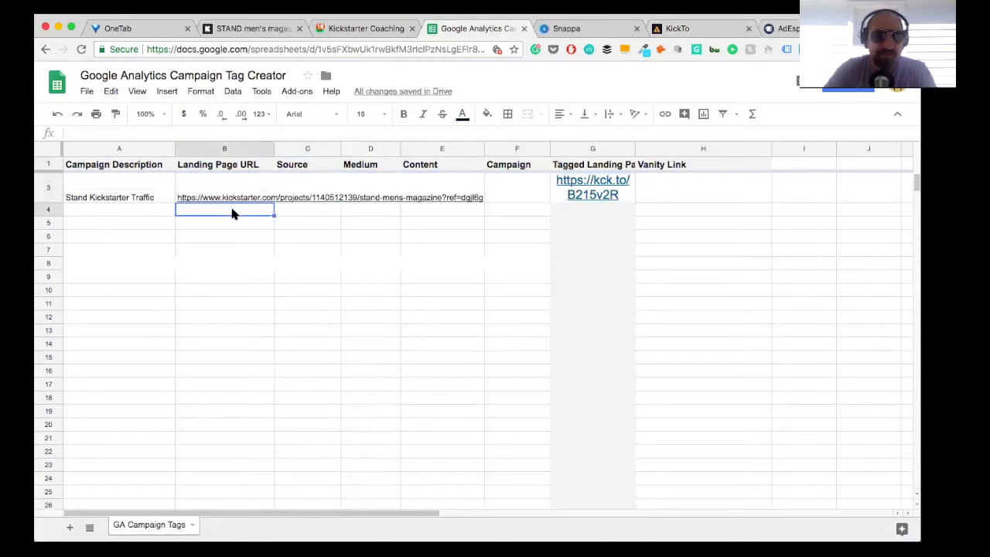
Step: Enter Facebook as the Source of the Stand Kickstarter Traffic row
click(304, 186)
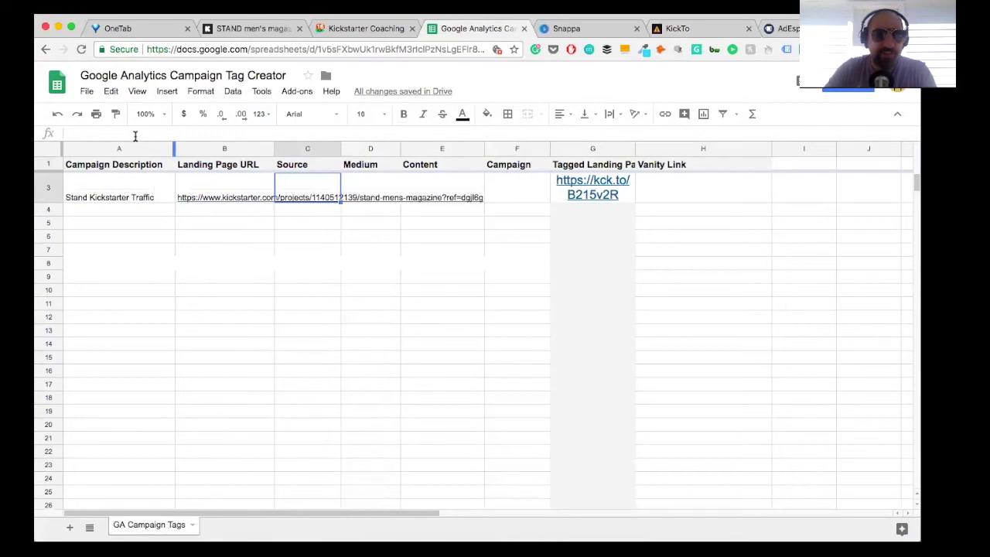
text(Face)
key(BackSpace)
text(cebook)
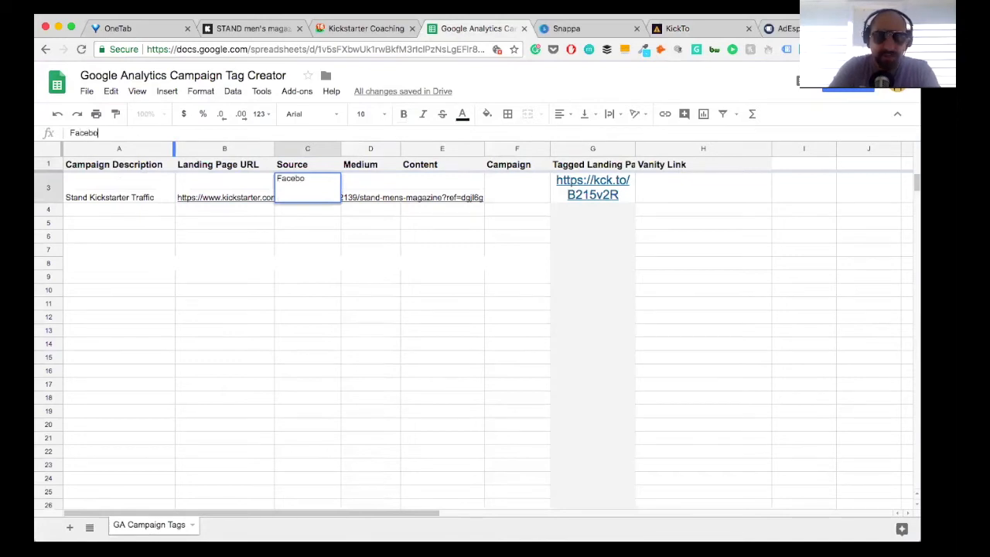
key(Return)
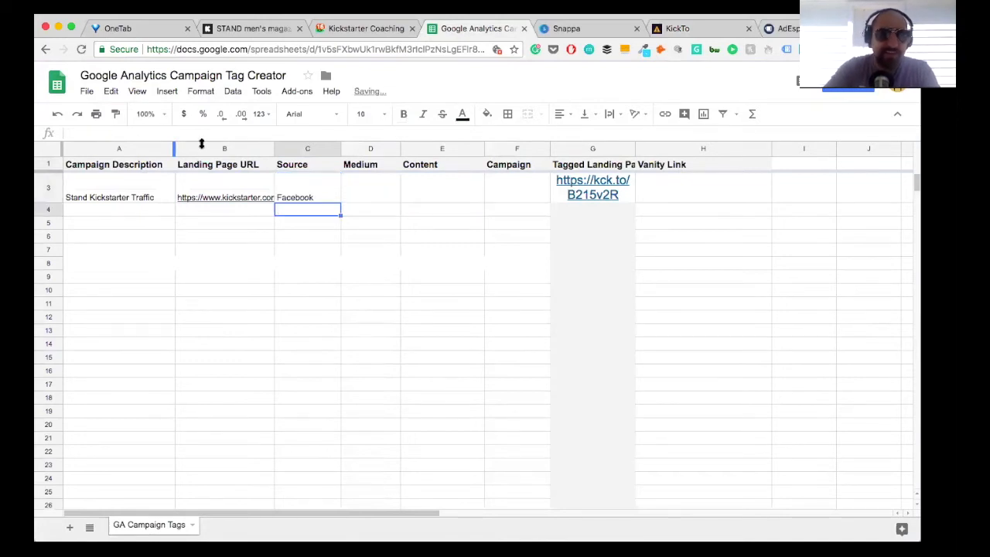
Step: Try to enter "Facebook Ad" with a space as the Medium of the Stand Kickstarter Traffic row
click(369, 187)
click(129, 133)
text(Facebook Ad)
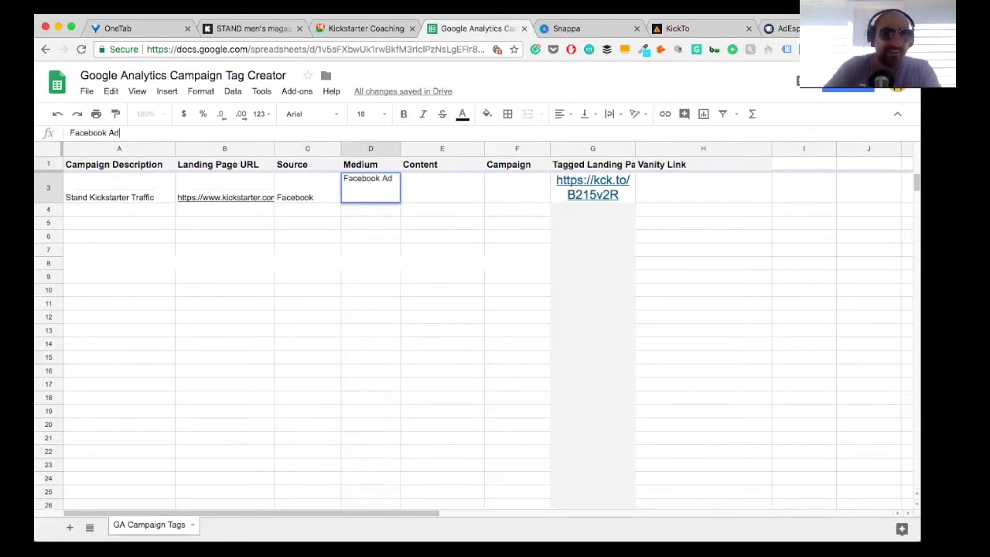
click(439, 192)
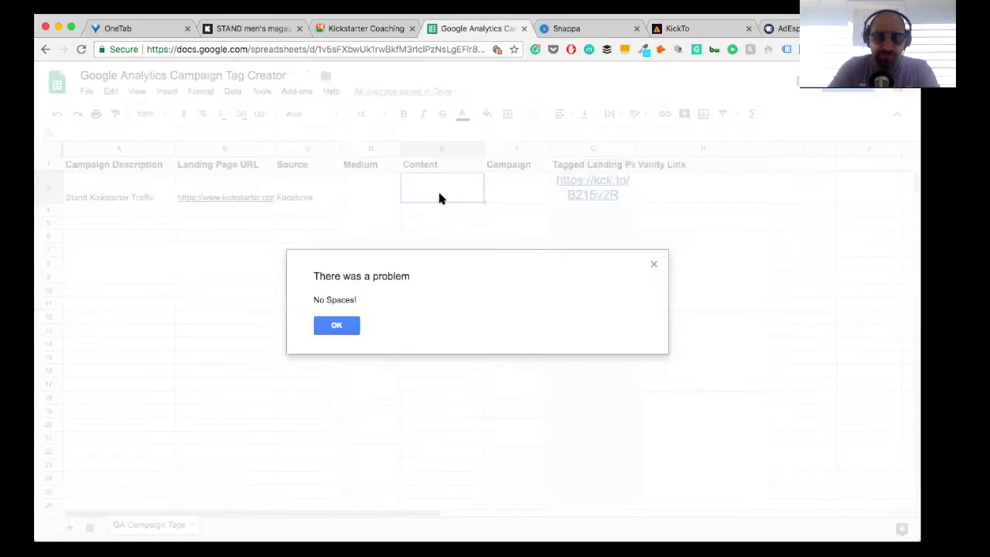
click(334, 324)
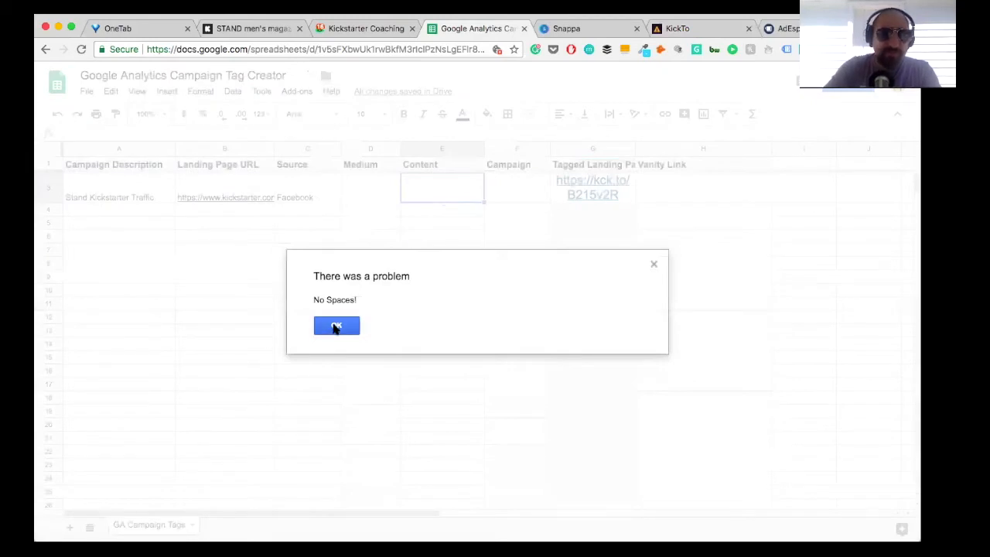
Step: Enter Facebookad without a space as the Medium of the Stand Kickstarter Traffic row
click(373, 194)
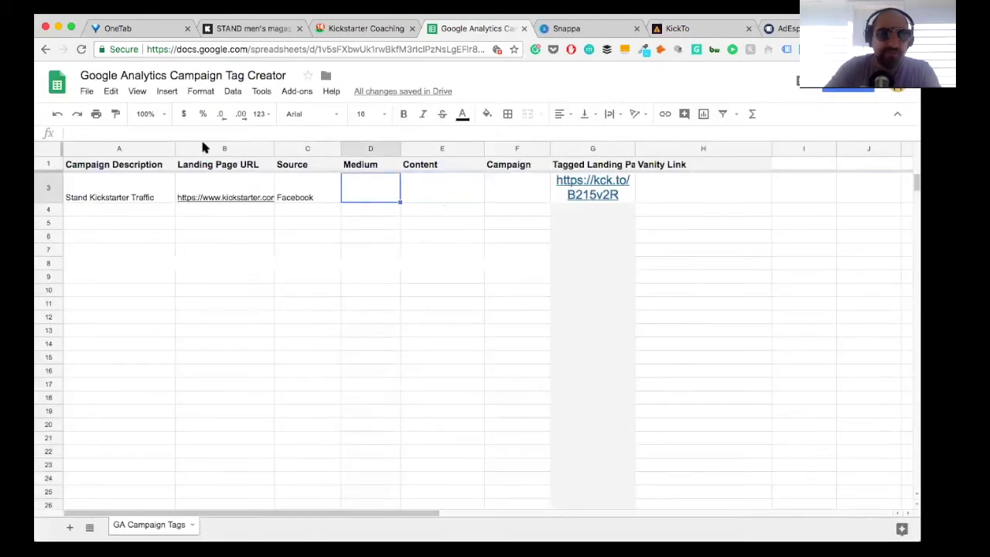
click(122, 132)
text(Faceb)
key(BackSpace)
key(BackSpace)
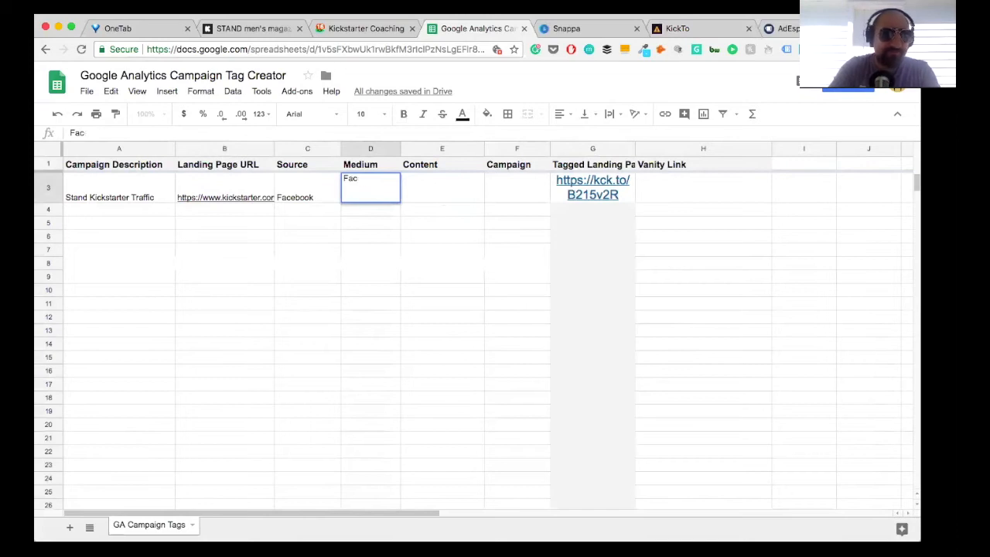
text(ebookad)
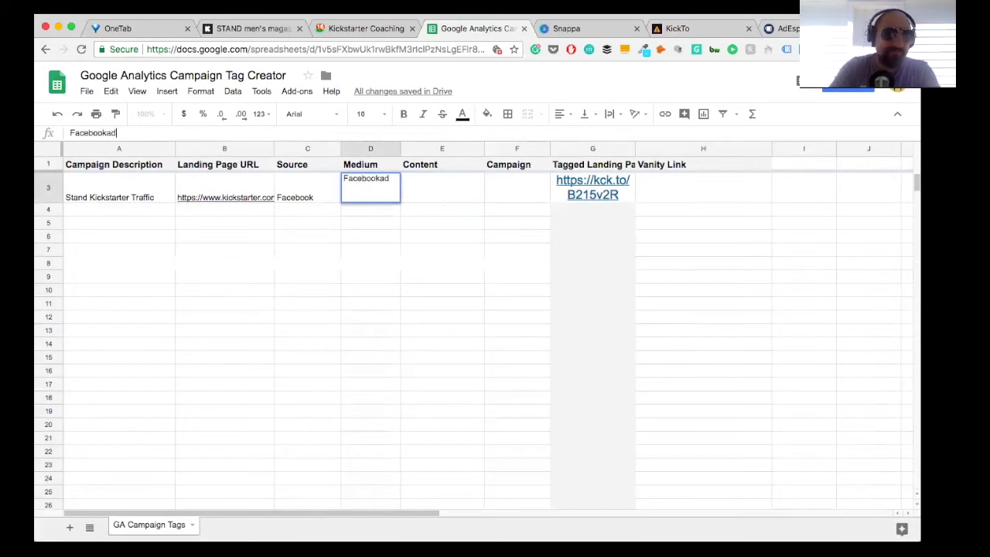
key(Return)
Step: Fill in Photo1 as the Content and Stand as the Campaign of the Stand Kickstarter Traffic row
click(439, 177)
text(P)
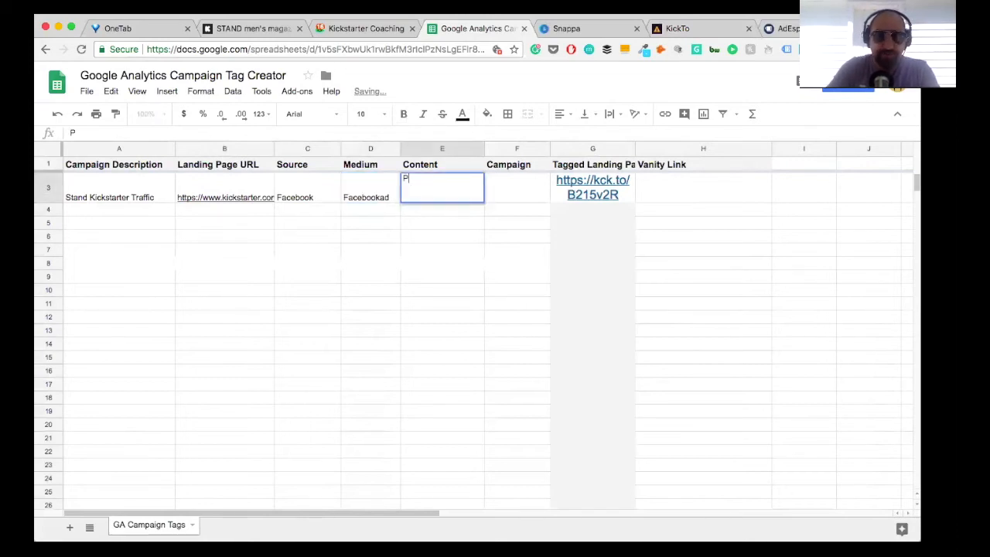
text(hoto1)
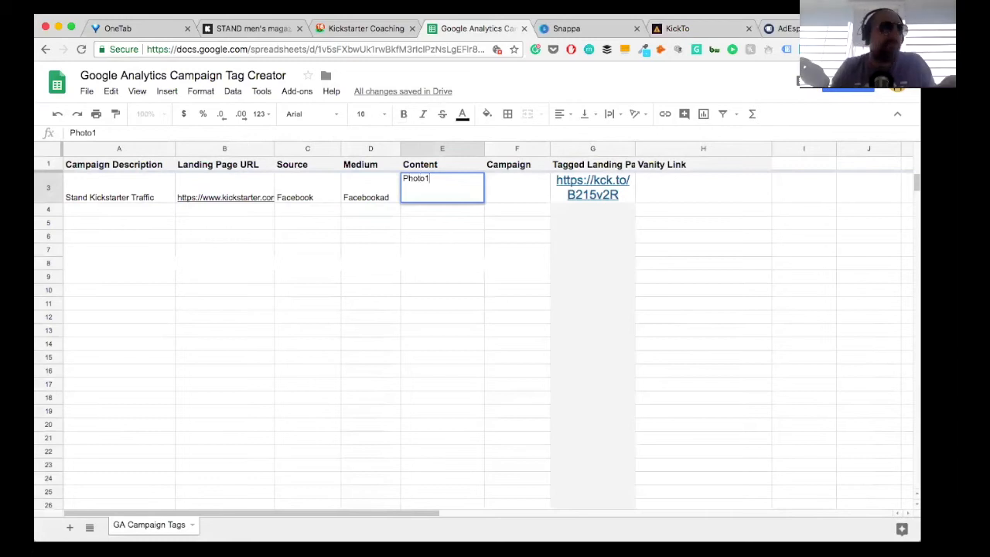
click(528, 184)
text(Stand)
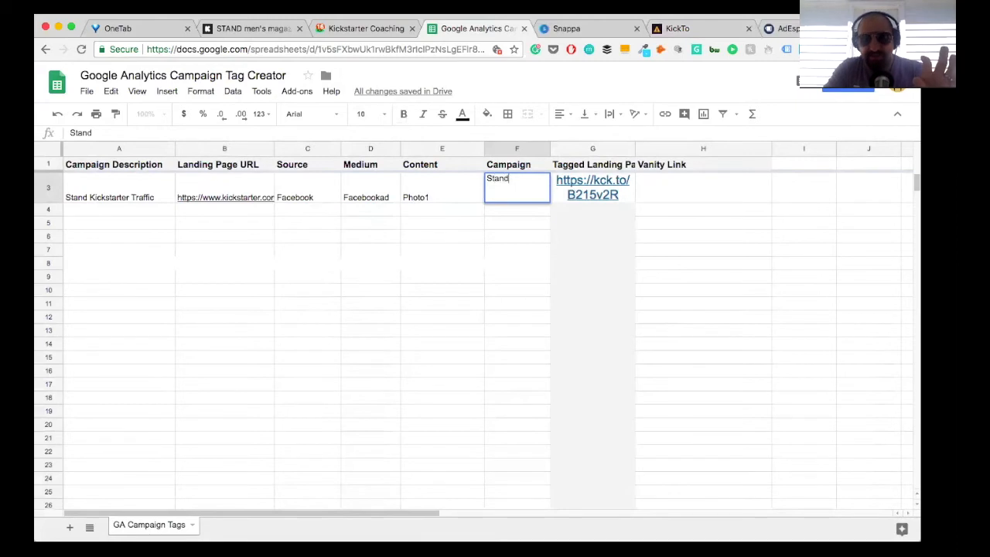
key(Return)
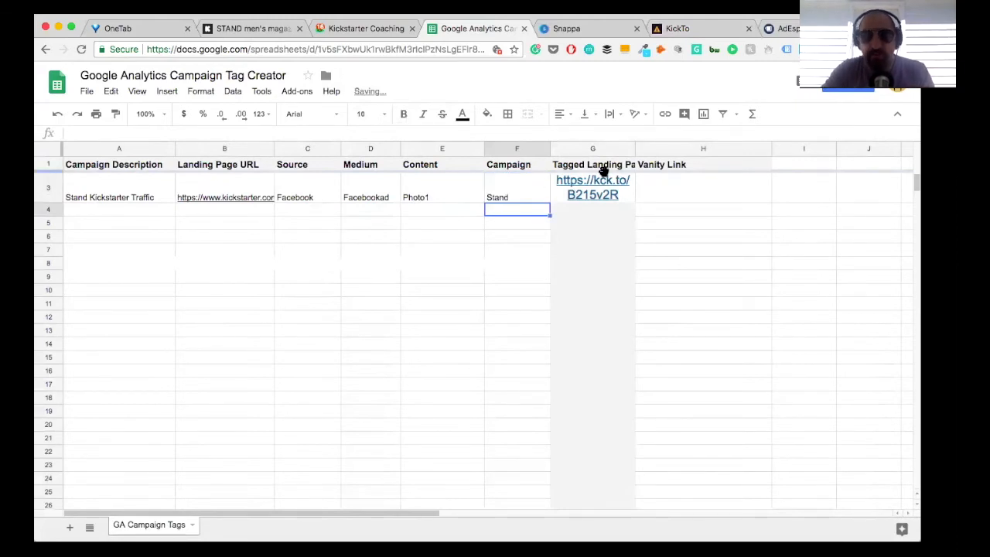
mouse_move(630, 196)
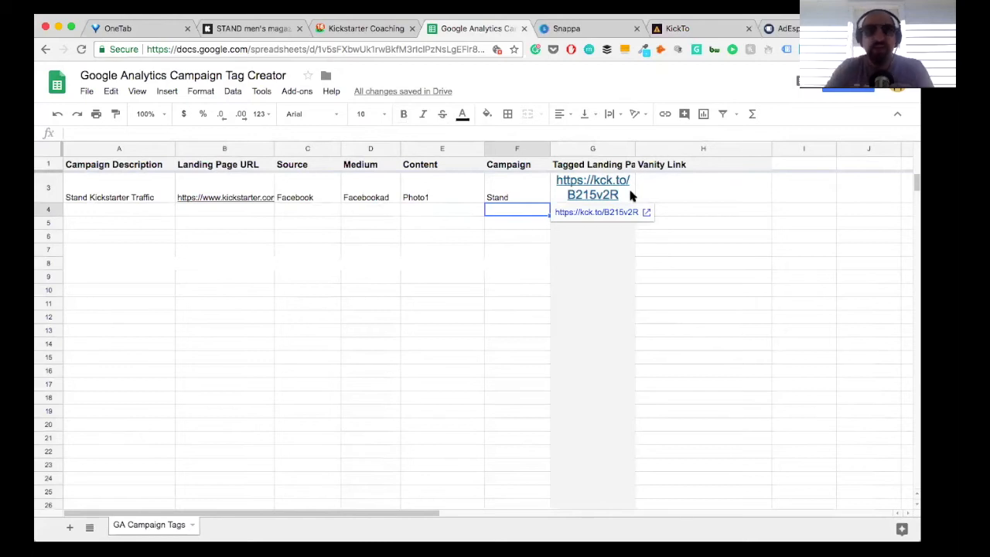
click(704, 196)
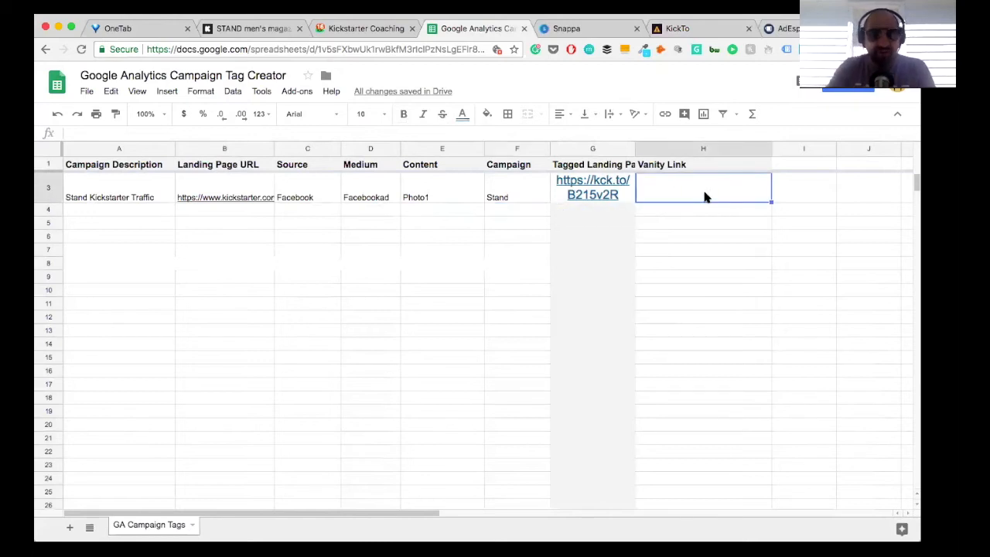
mouse_move(582, 197)
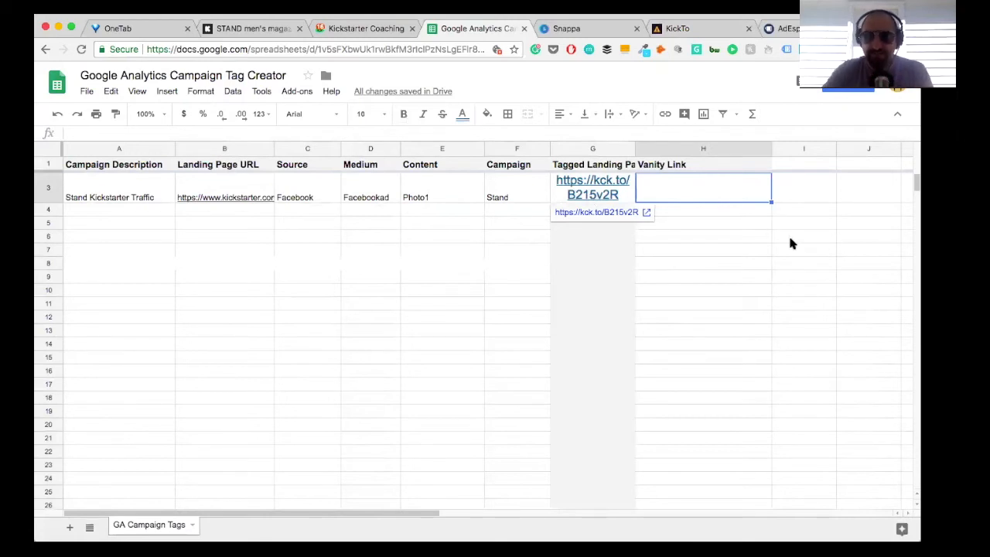
click(621, 189)
drag(155, 132, 75, 131)
key(ctrl+c)
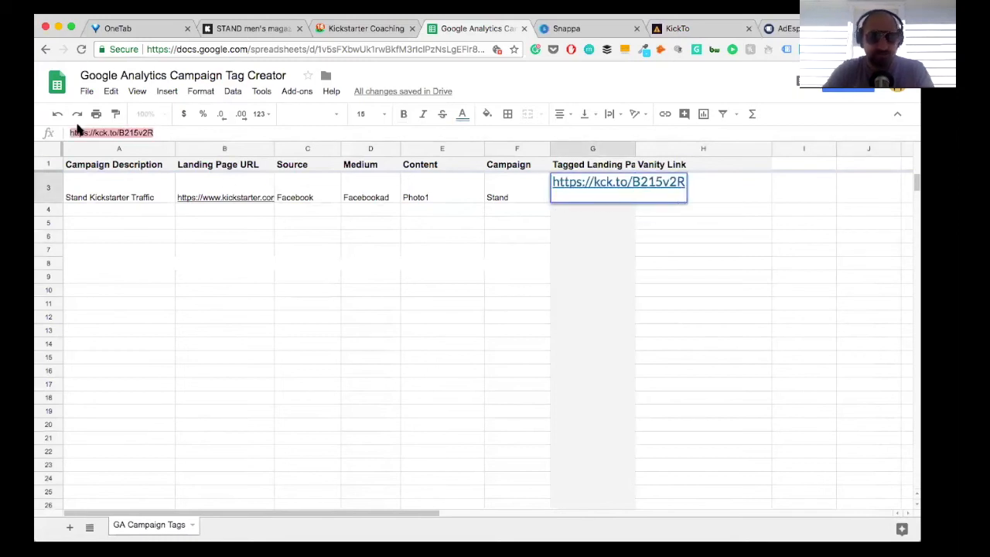
click(730, 205)
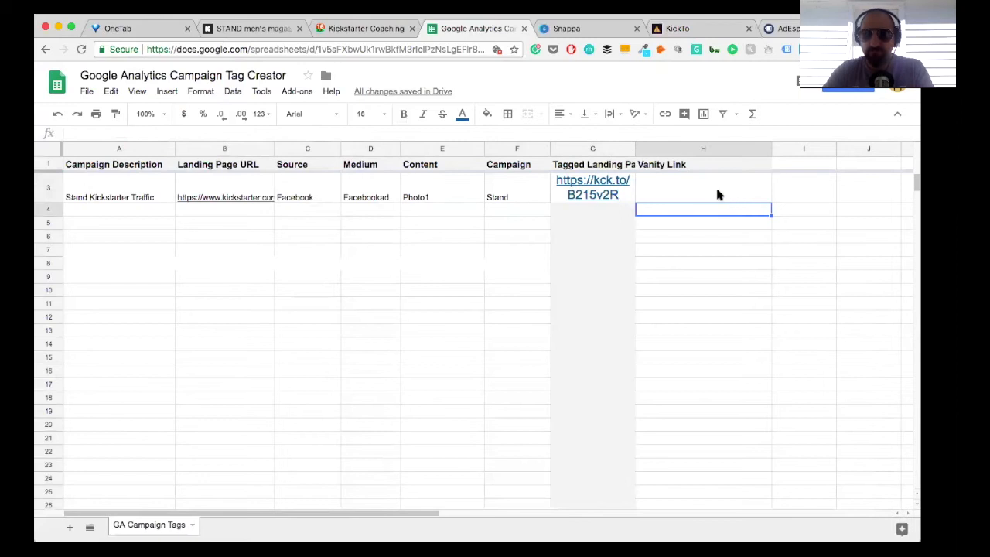
click(710, 195)
key(ctrl+v)
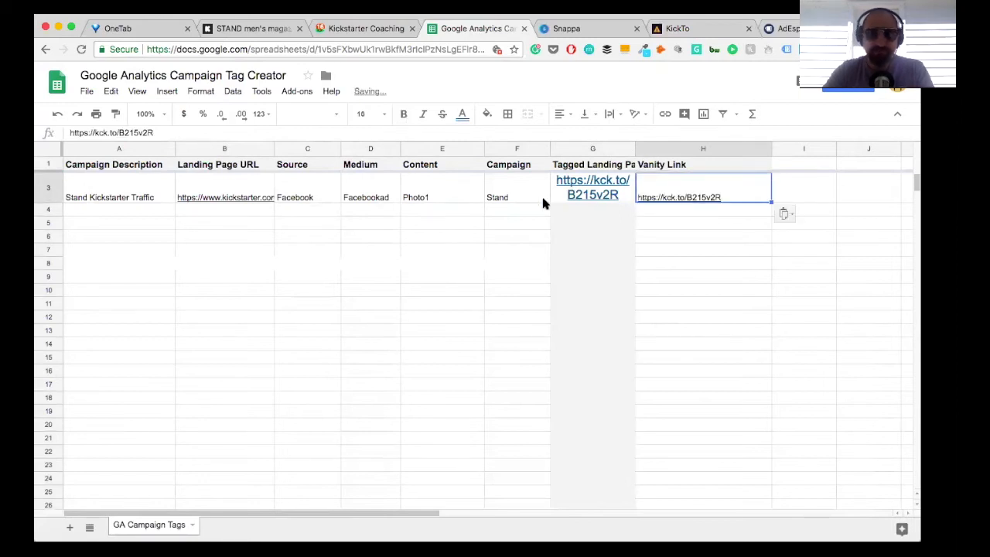
Step: Cut ref=dgjl6g and its leading question mark from the end of the Stand Kickstarter Traffic row's Landing Page URL
click(206, 196)
click(379, 132)
drag(379, 132, 337, 133)
key(ctrl+c)
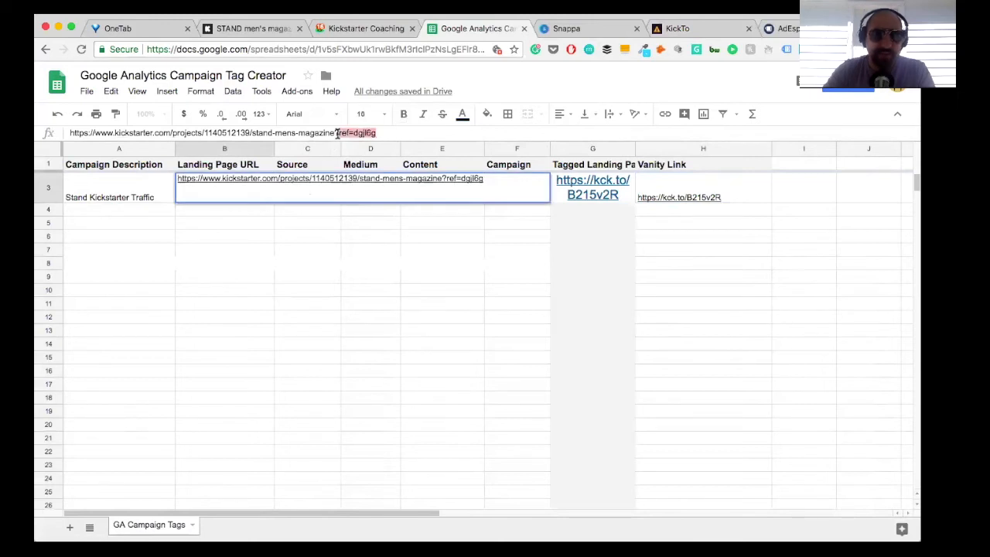
key(BackSpace)
key(BackSpace)
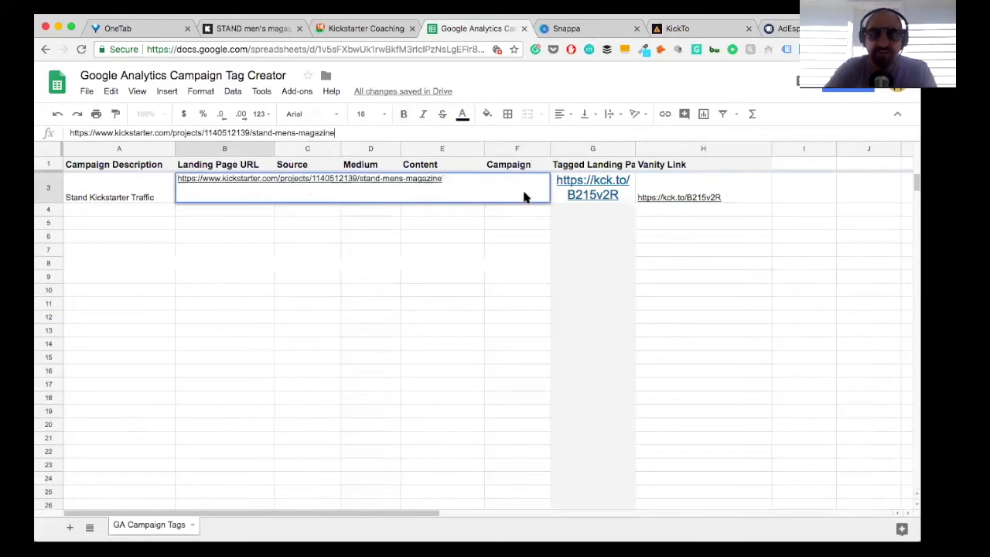
Step: Replace the Tagged Landing Page URL column header with the cut text ref=dgjl6g
click(562, 163)
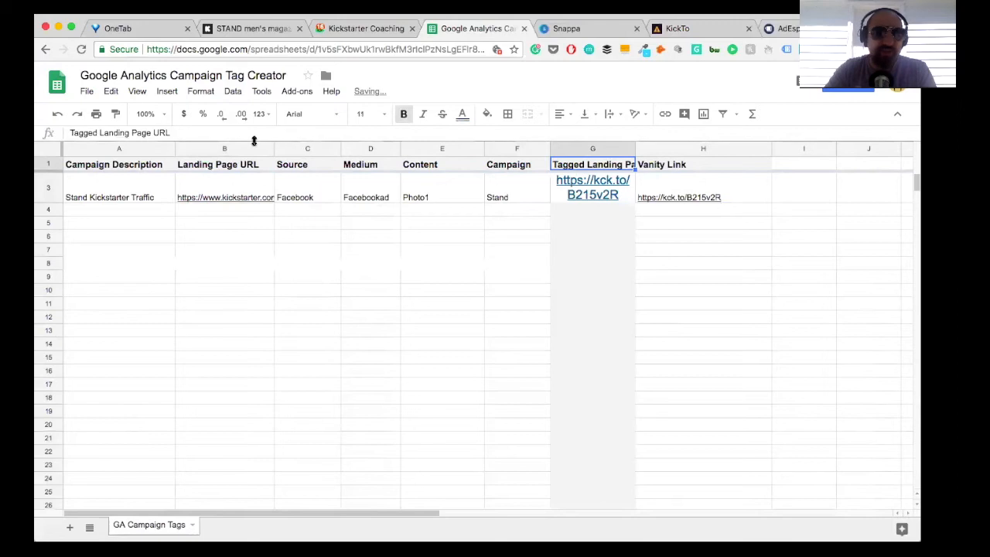
drag(188, 132, 36, 126)
key(ctrl+v)
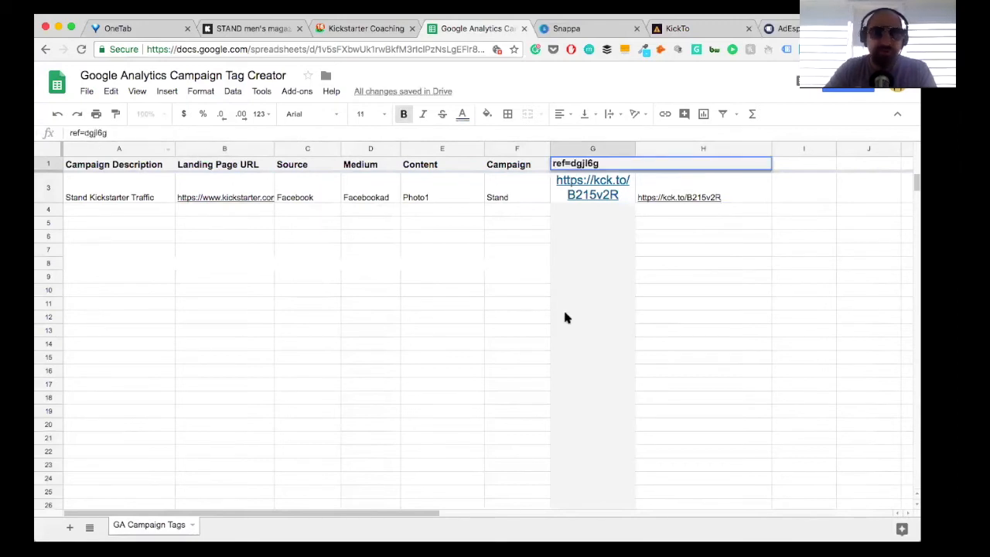
click(700, 315)
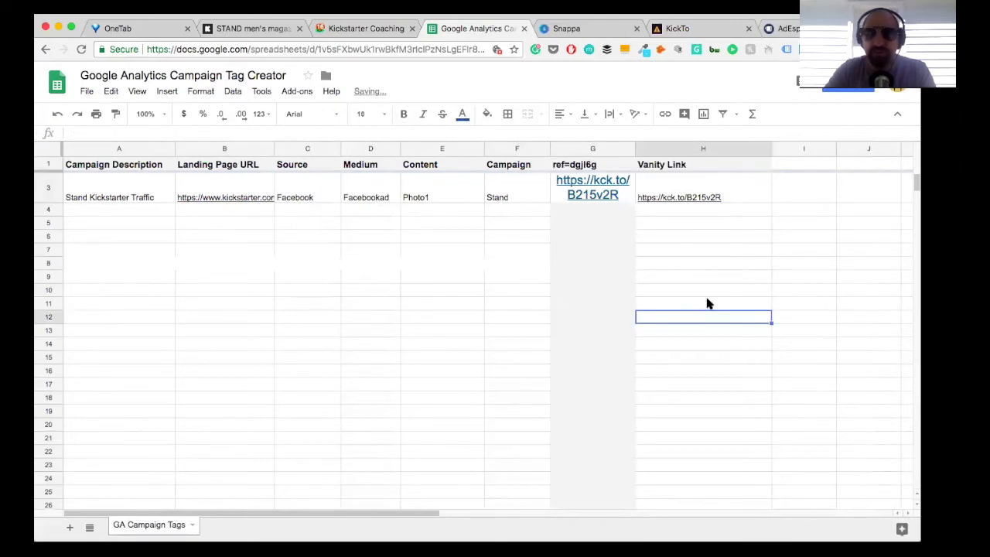
Step: Replace the short link in column G of the Stand Kickstarter Traffic row with ref=dgjl6g
click(593, 204)
drag(173, 129, 91, 129)
key(ctrl+v)
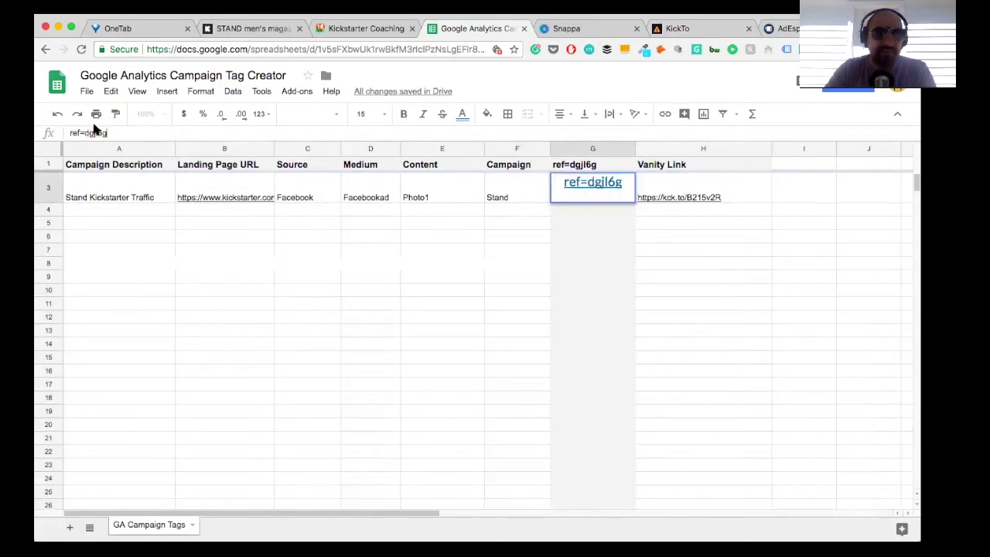
Step: Rename the column G header to KS Referral
click(588, 165)
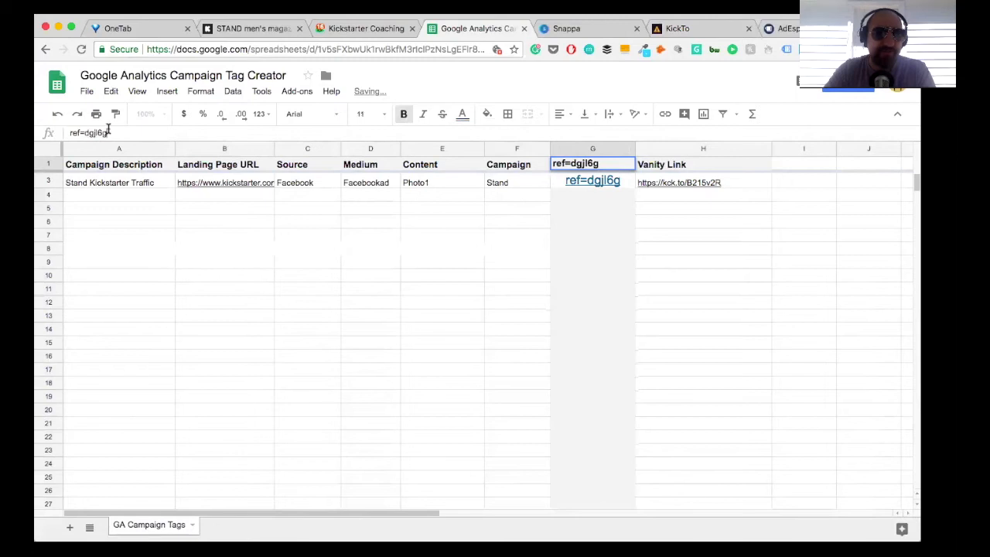
drag(107, 133, 68, 135)
text(Ref)
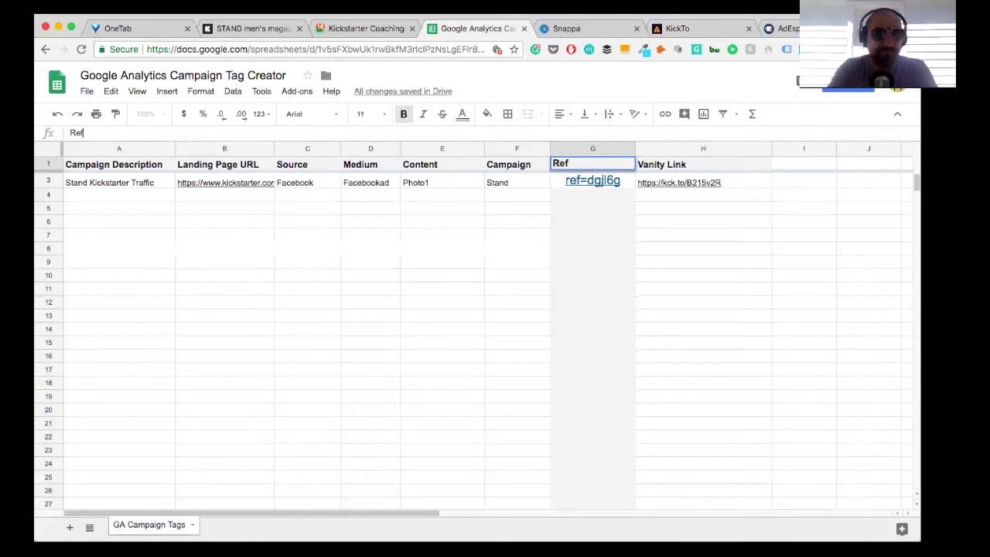
key(BackSpace)
key(BackSpace)
text(KS Referral)
key(Return)
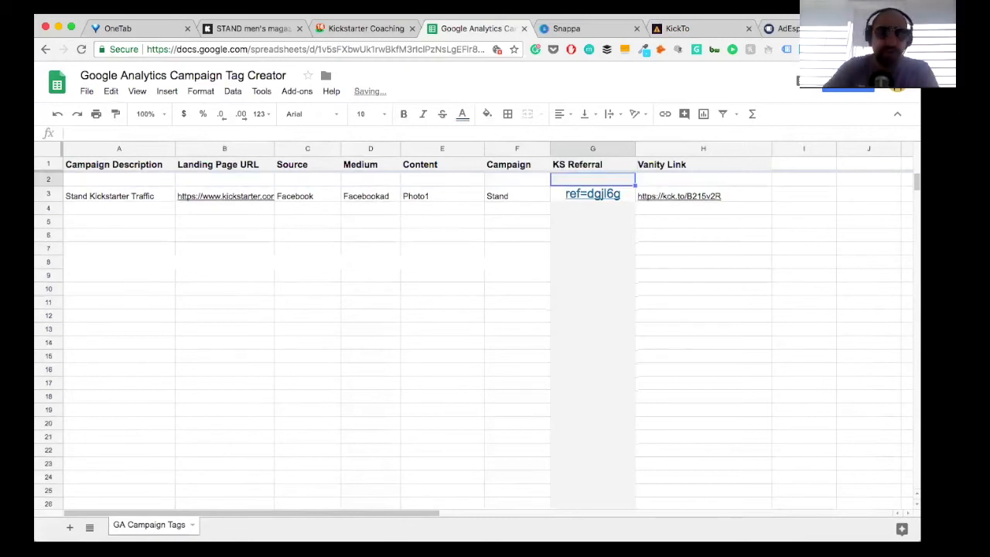
Step: Delete the empty row between the header row and the Stand Kickstarter Traffic row
click(51, 179)
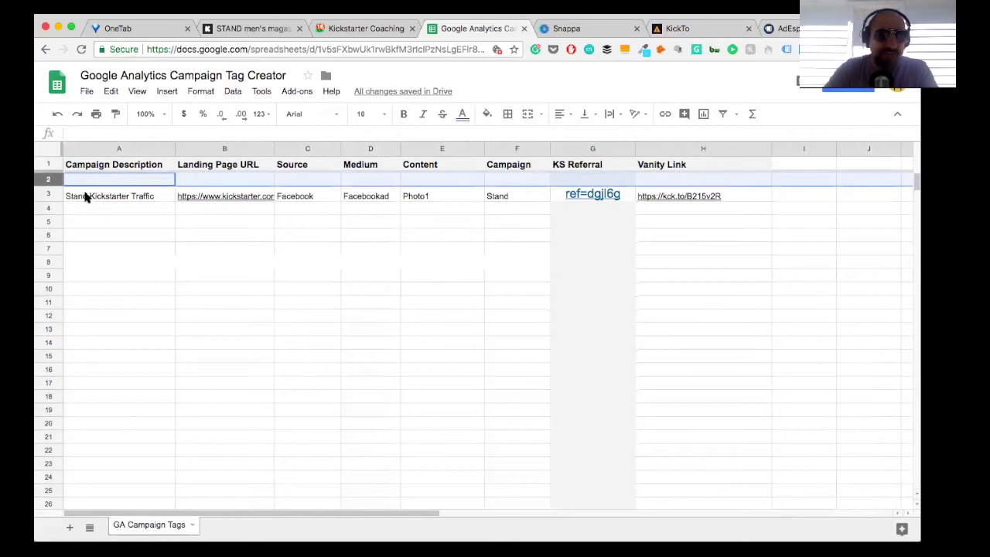
mouse_move(226, 198)
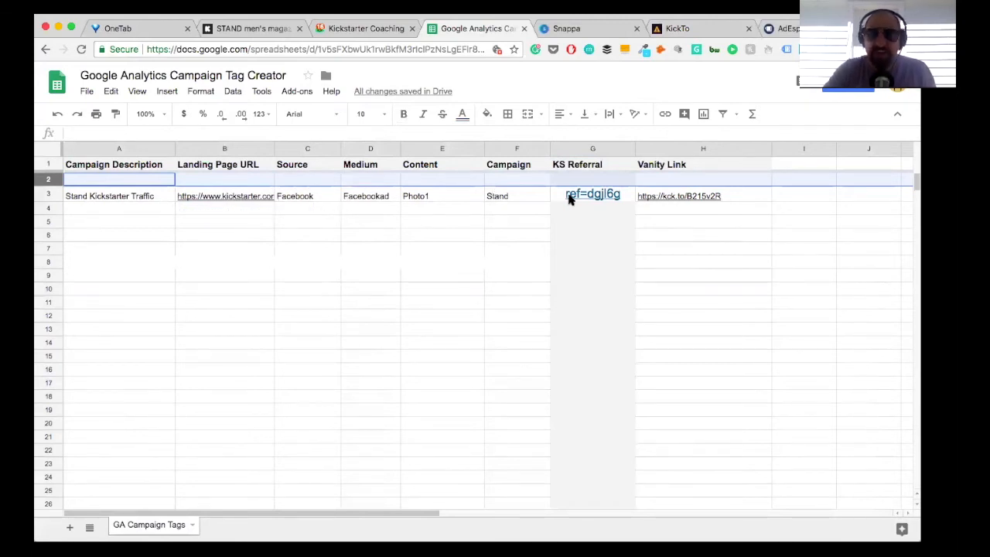
mouse_move(662, 197)
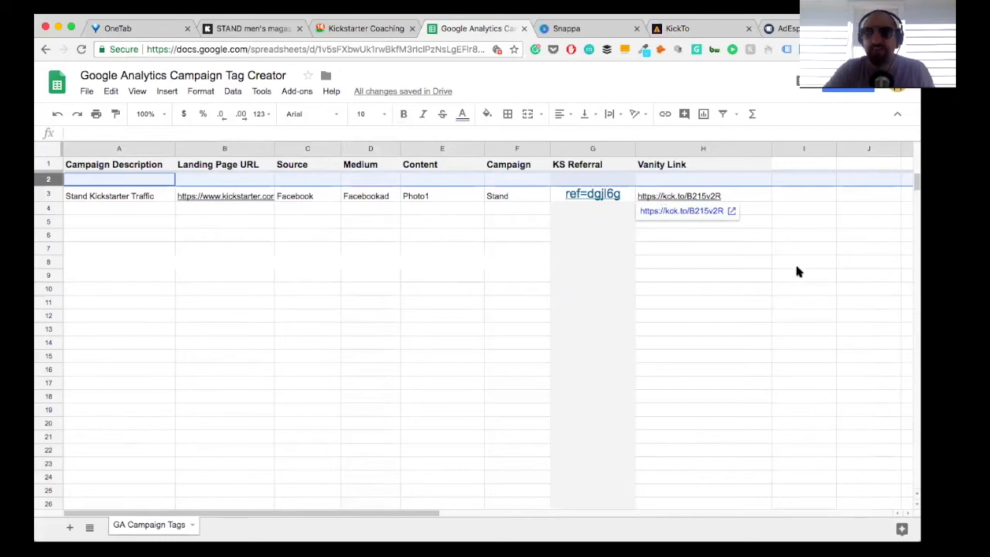
click(797, 266)
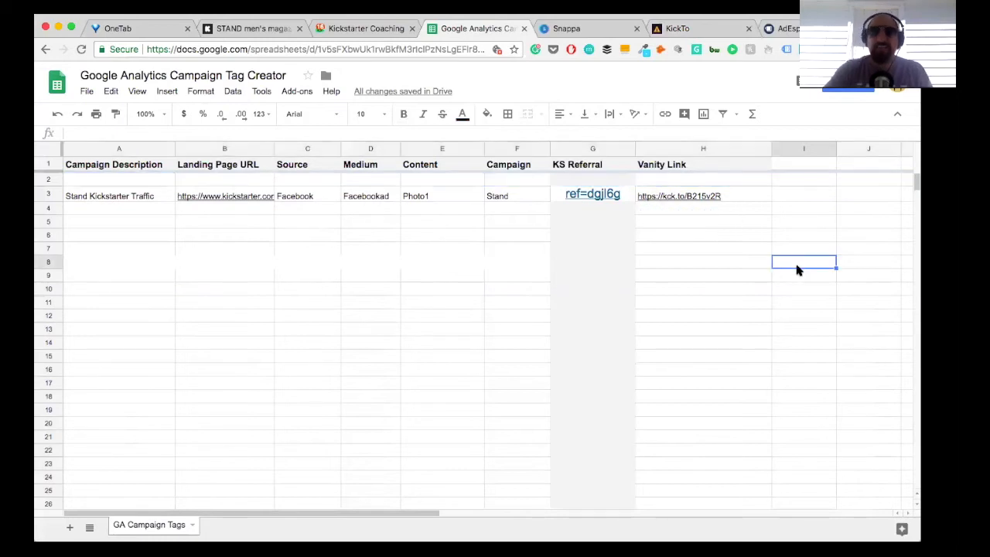
click(45, 180)
right_click(44, 180)
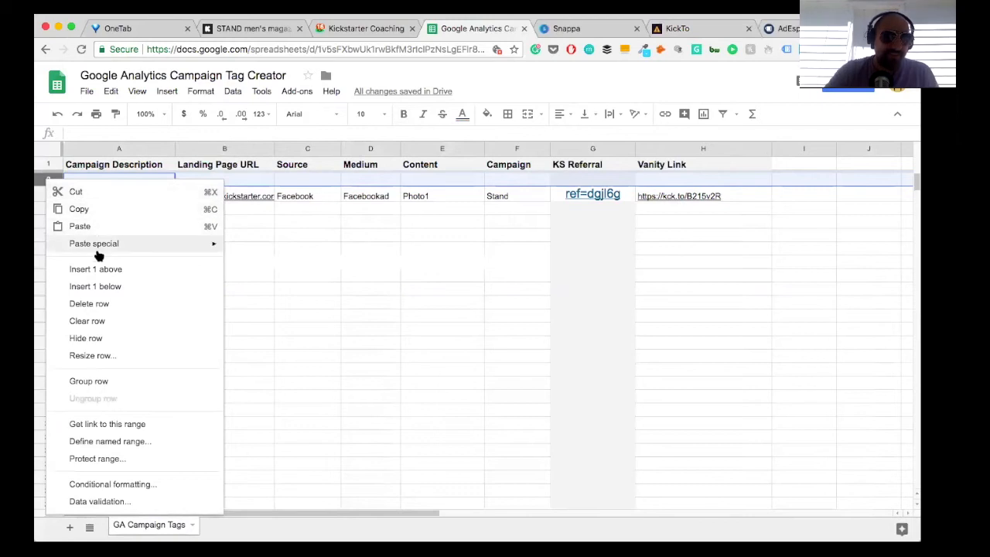
click(91, 304)
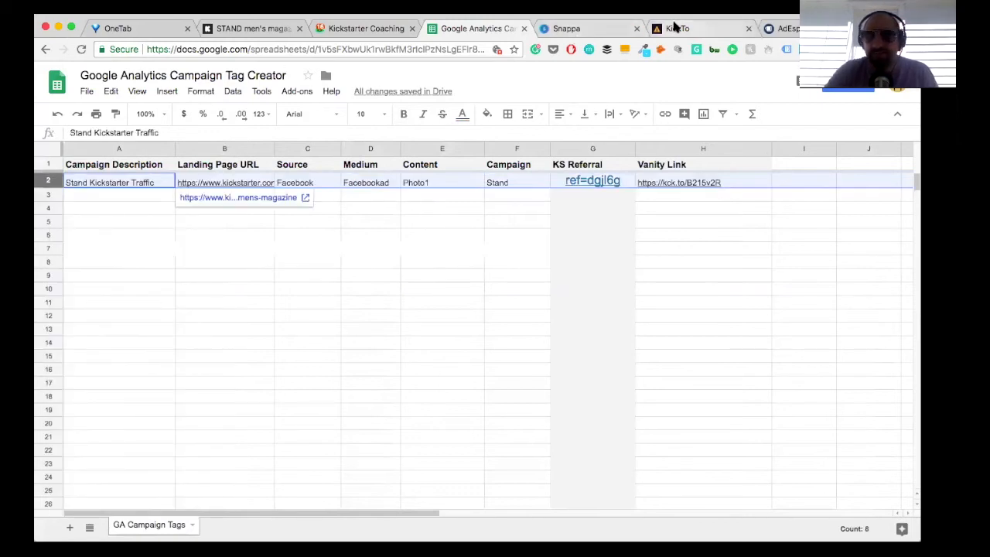
click(787, 28)
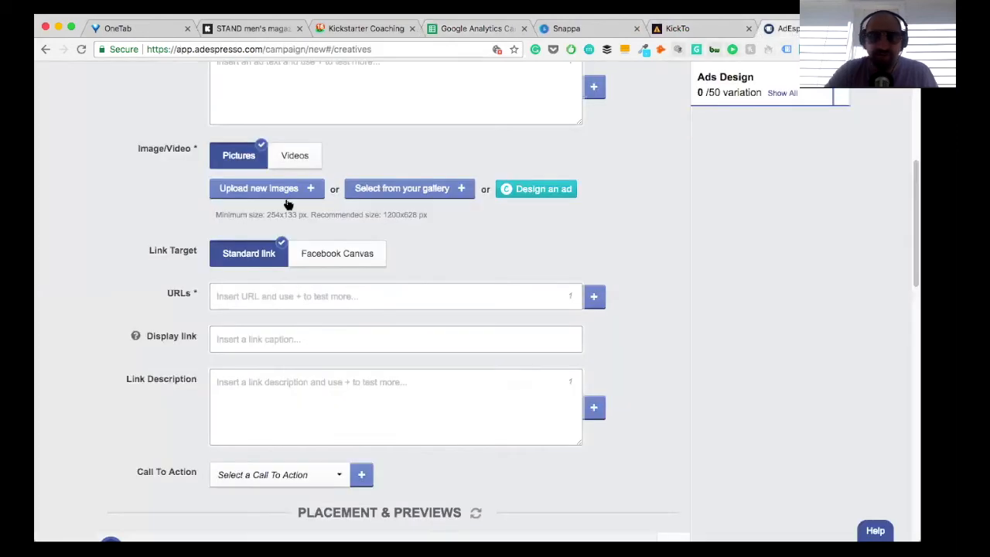
click(242, 301)
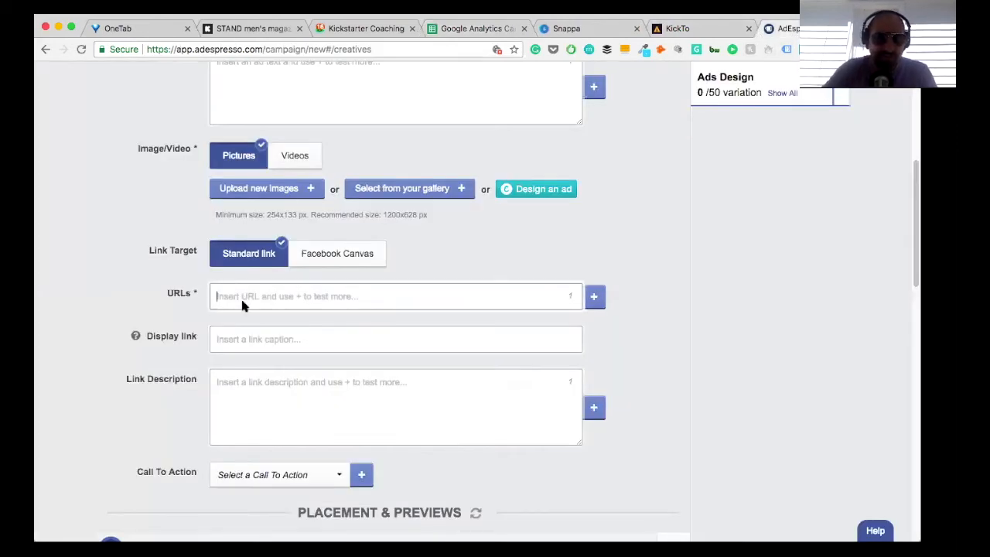
text(https://kck.to/B215v2R)
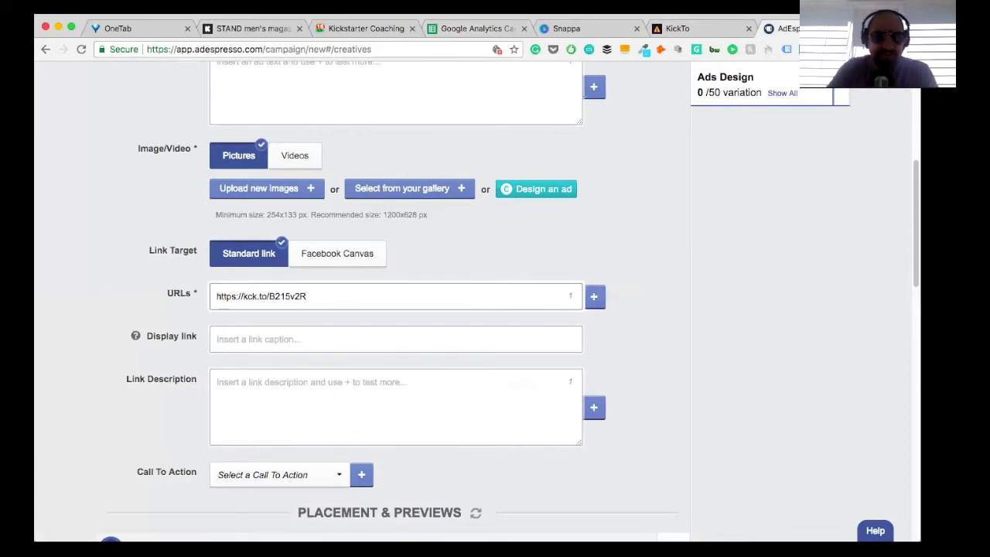
Step: Set the ad's call to action to Learn more
scroll(237, 305, up, 2)
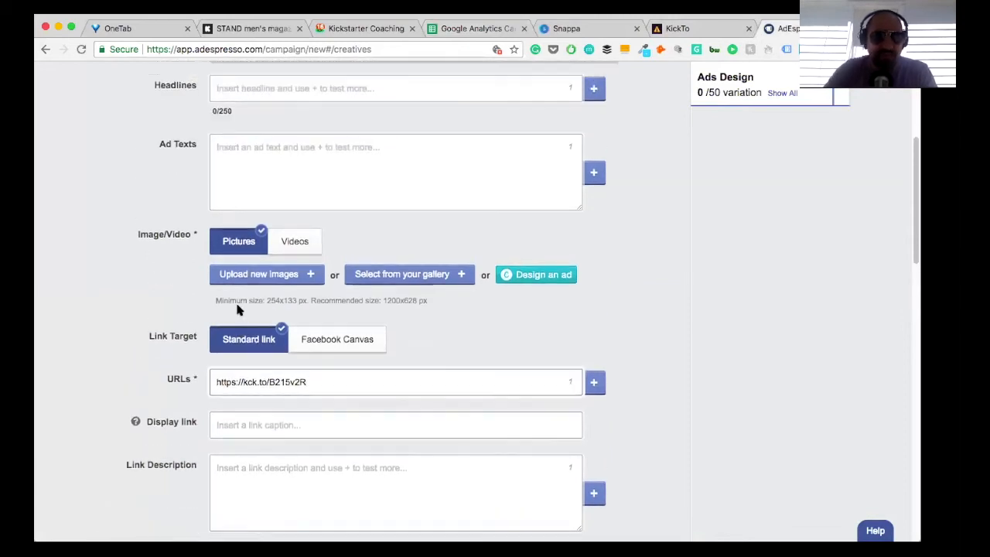
scroll(236, 309, down, 4)
click(234, 421)
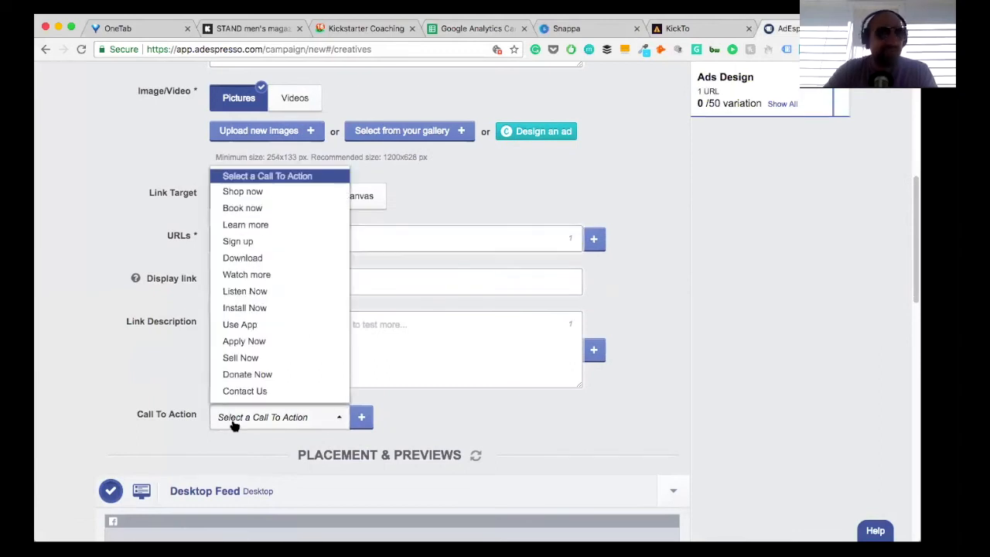
click(251, 224)
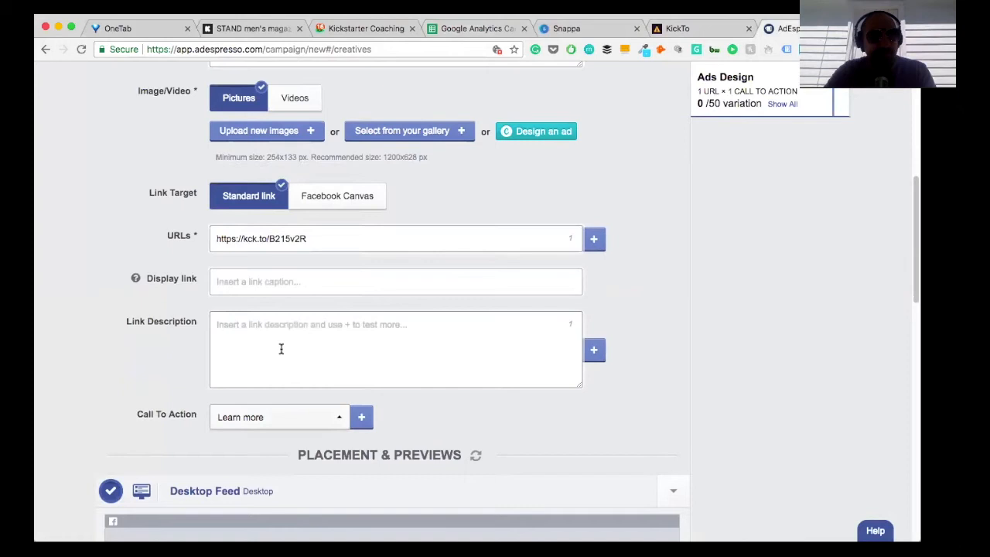
scroll(281, 349, up, 7)
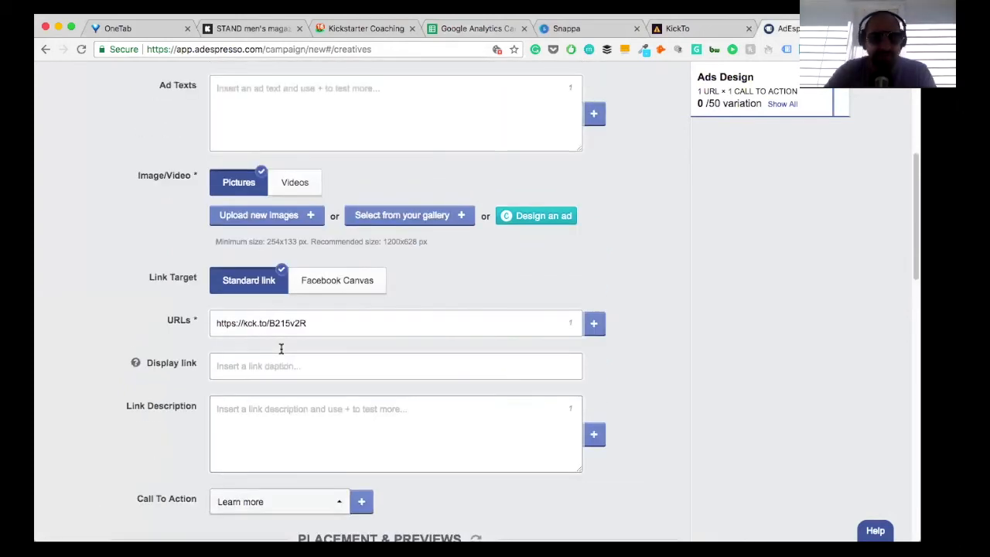
scroll(283, 353, down, 2)
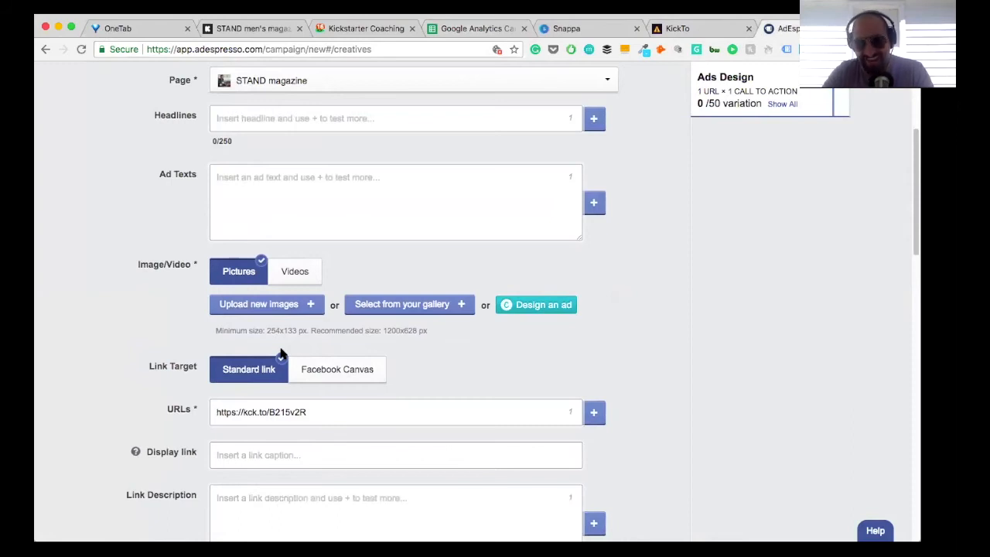
Step: Switch to Snappa and create a Facebook Link graphic of 1200px x 628px from scratch
click(576, 36)
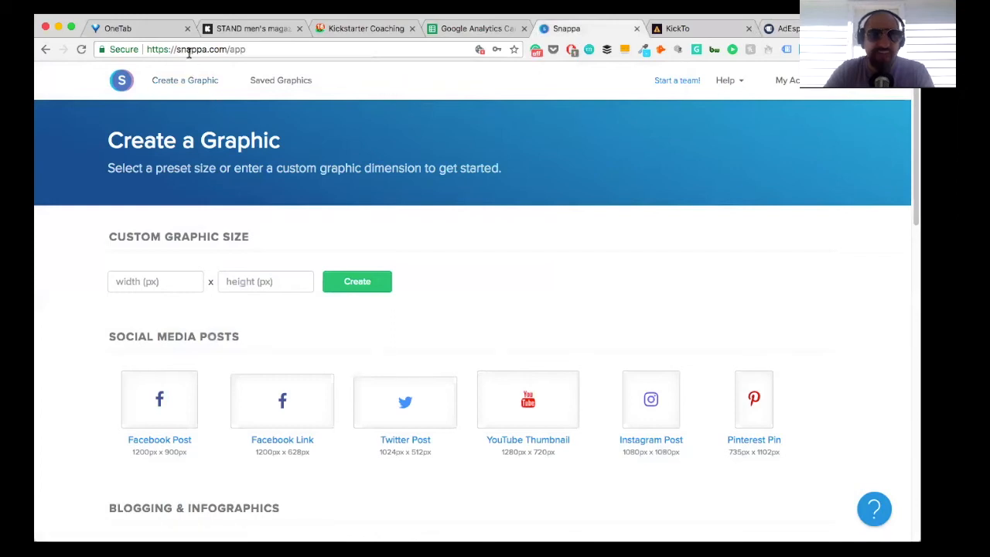
scroll(302, 306, down, 3)
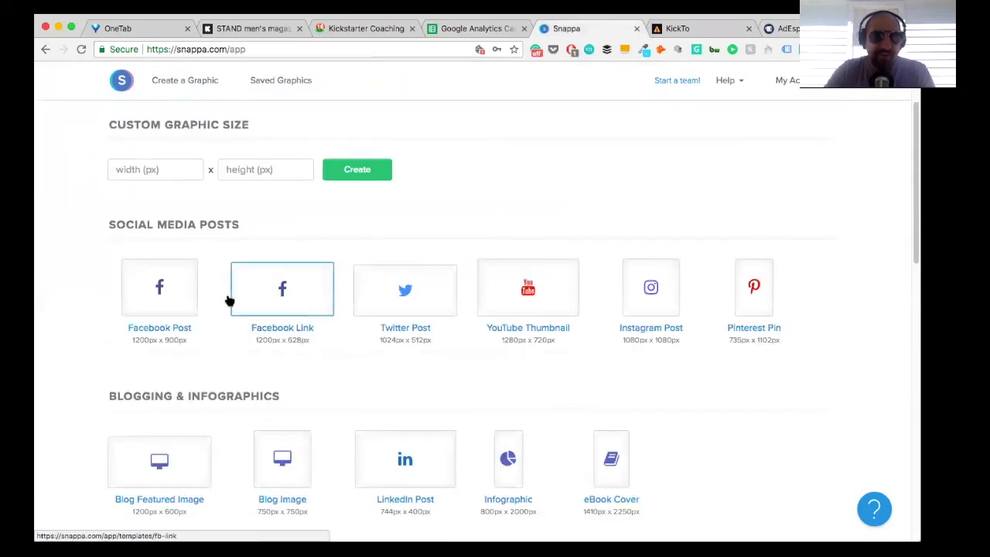
click(304, 300)
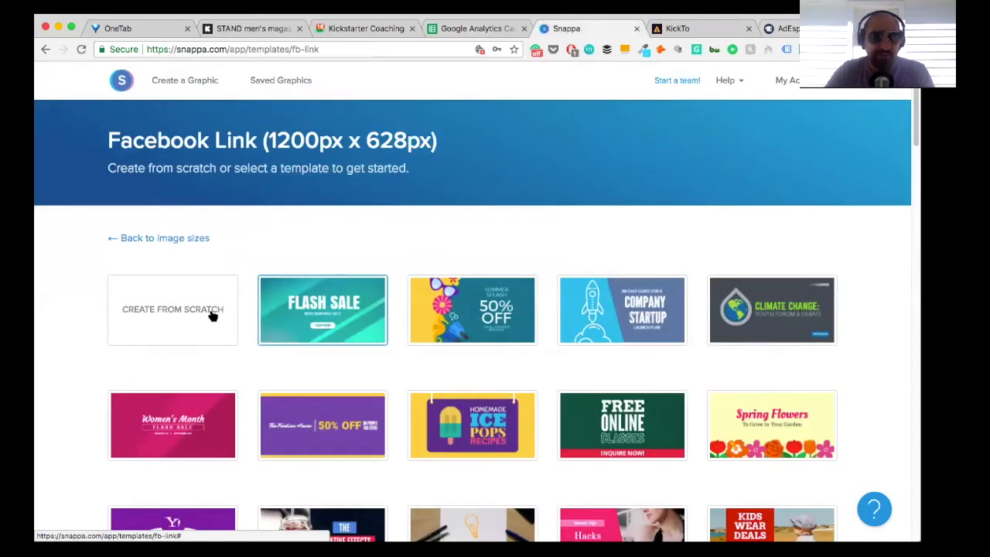
click(213, 313)
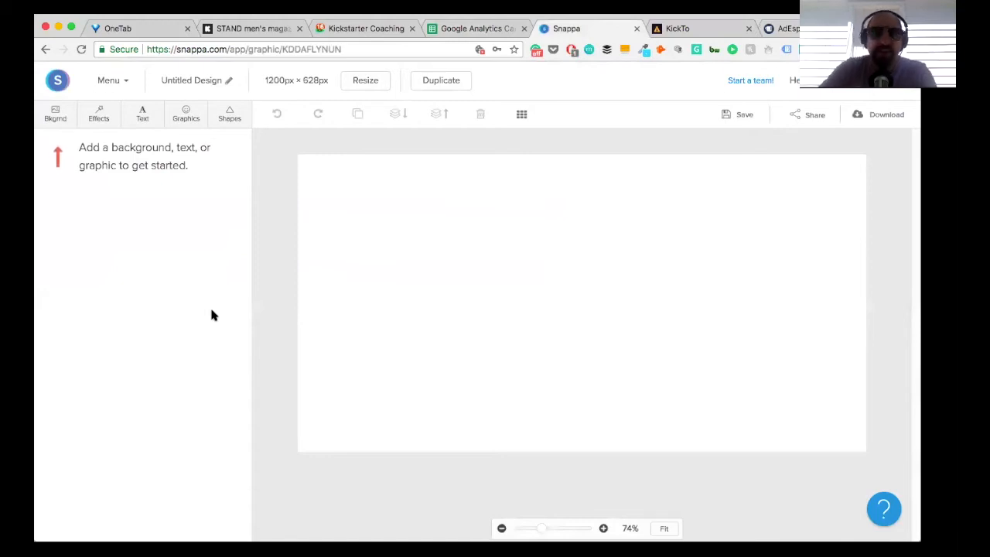
Step: Search the background images for "men shaving" and set the high-five office photo as the design's background
click(186, 116)
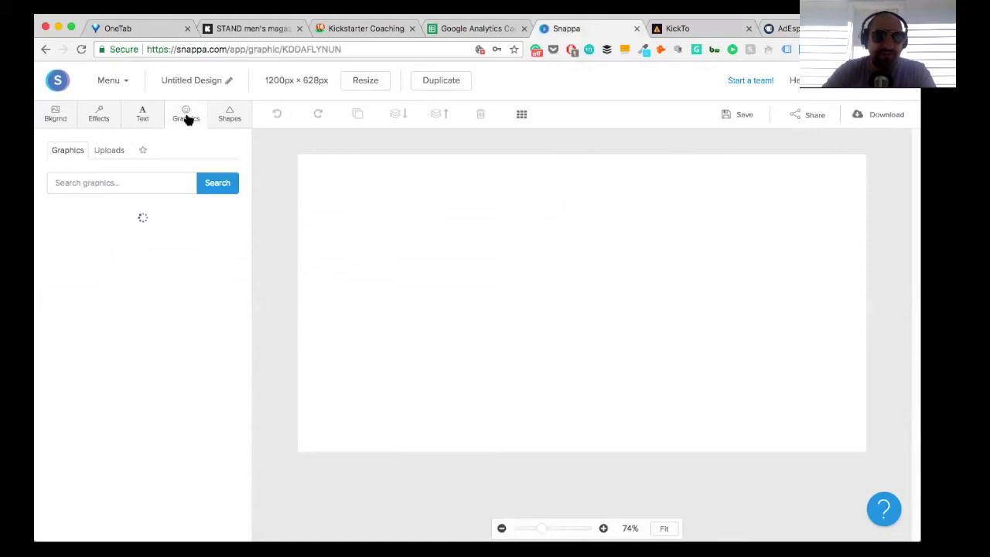
click(63, 132)
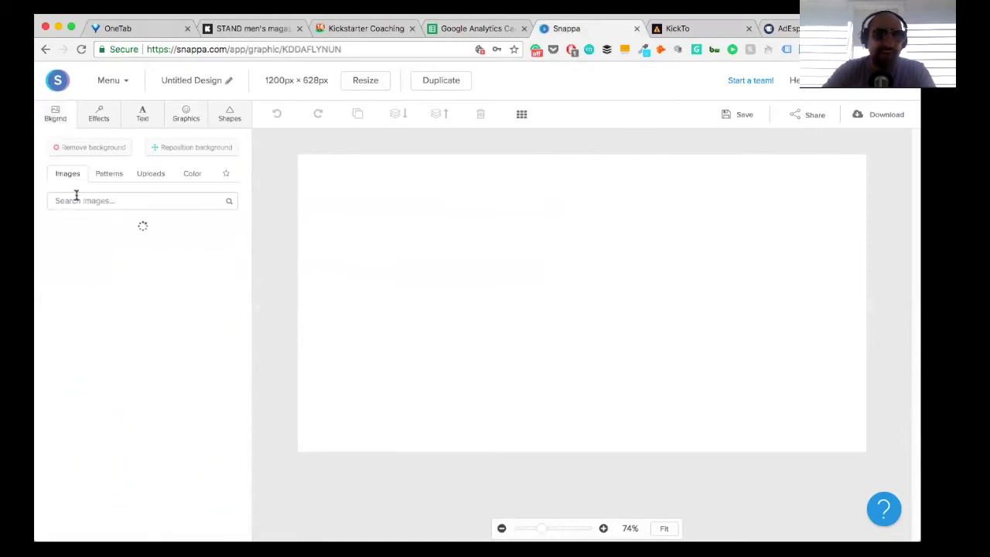
click(76, 196)
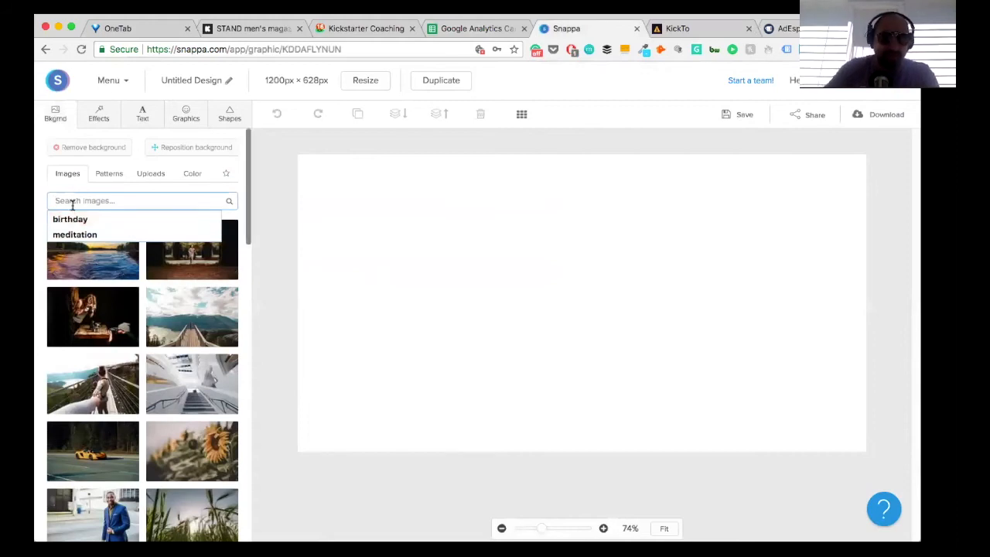
text(men sh)
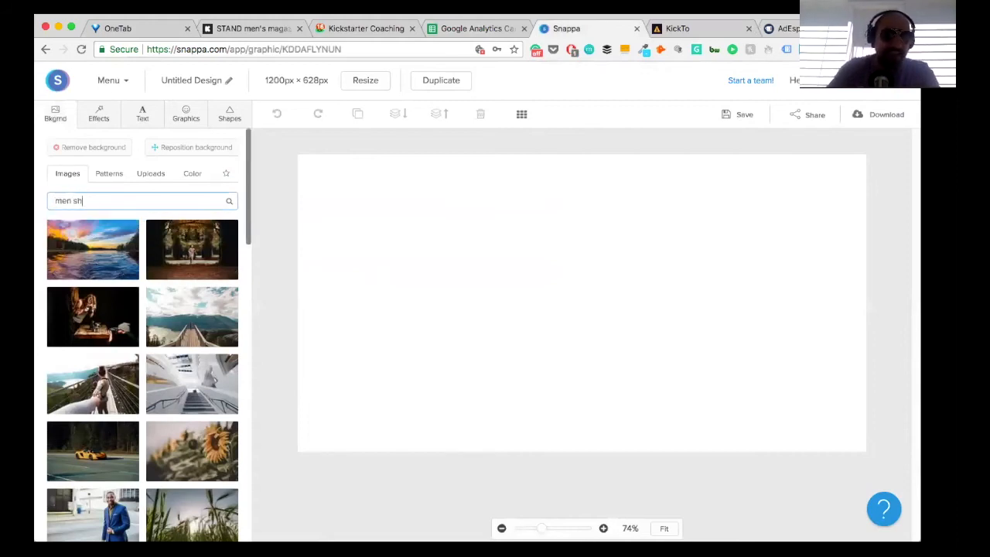
text(aving)
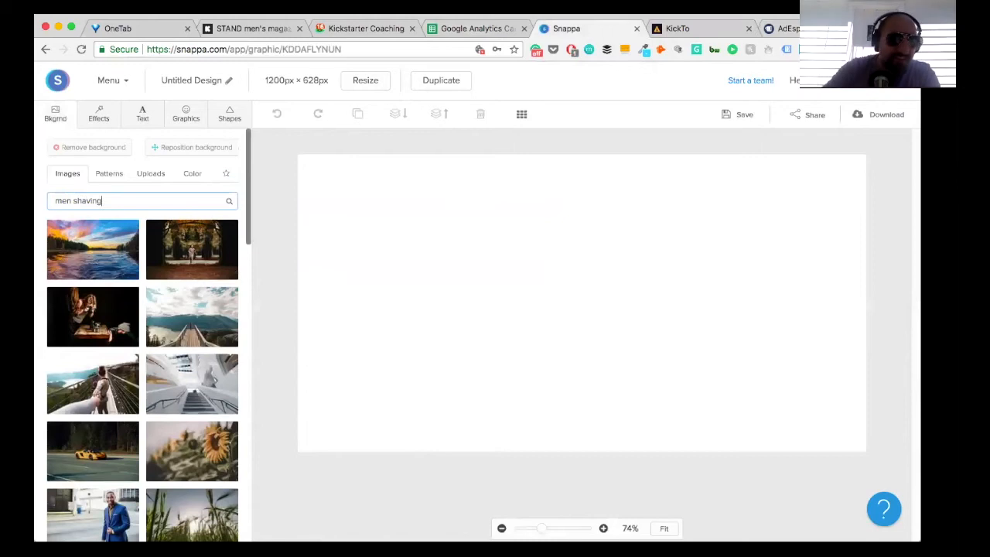
key(Return)
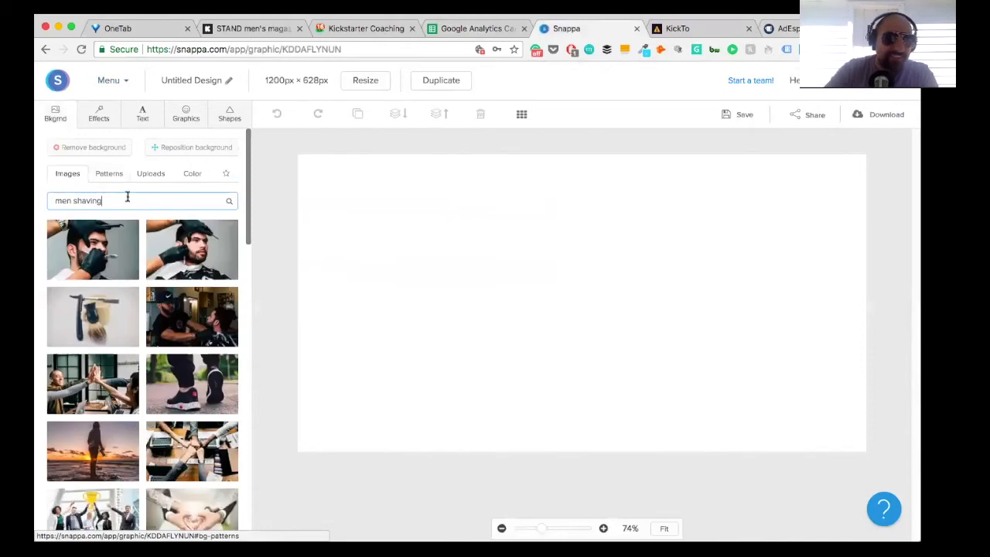
click(93, 383)
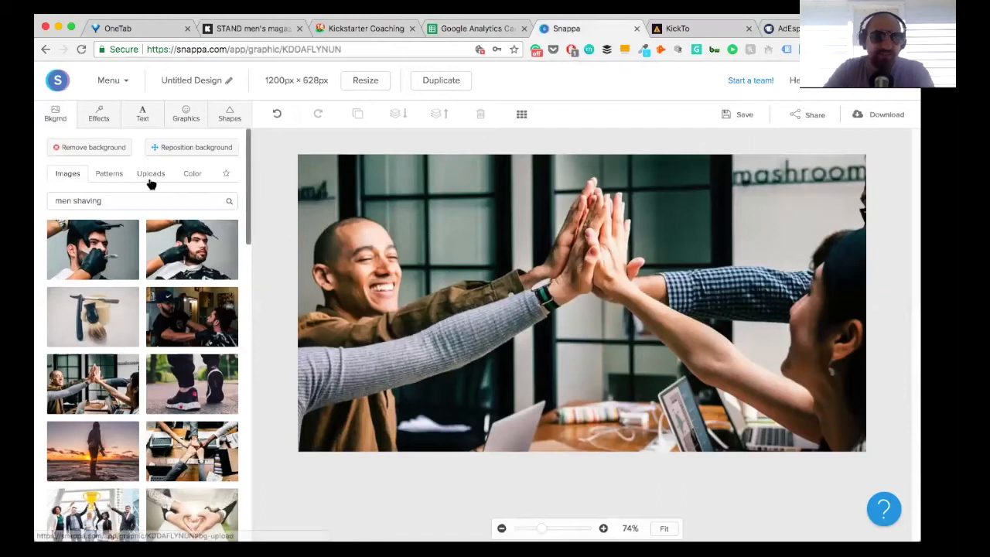
Step: Try the uploaded Kickstarter "We need your help!" graphic in the photo's upper-right corner, and delete it
click(170, 117)
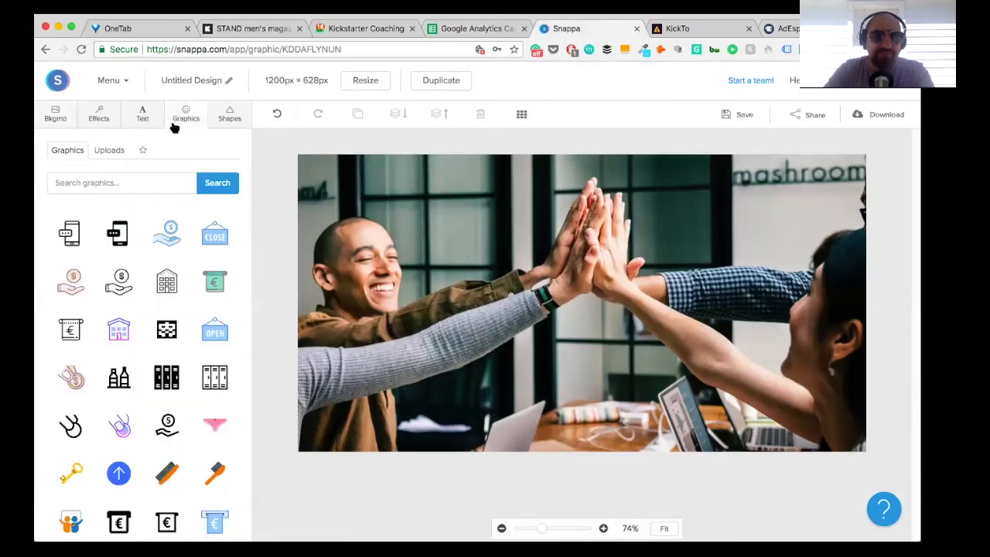
click(116, 153)
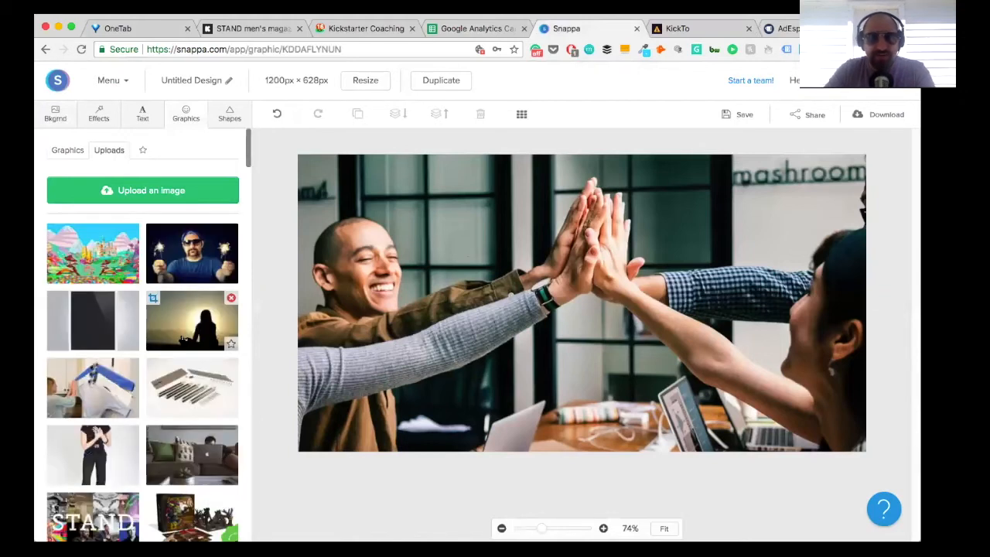
scroll(180, 412, down, 5)
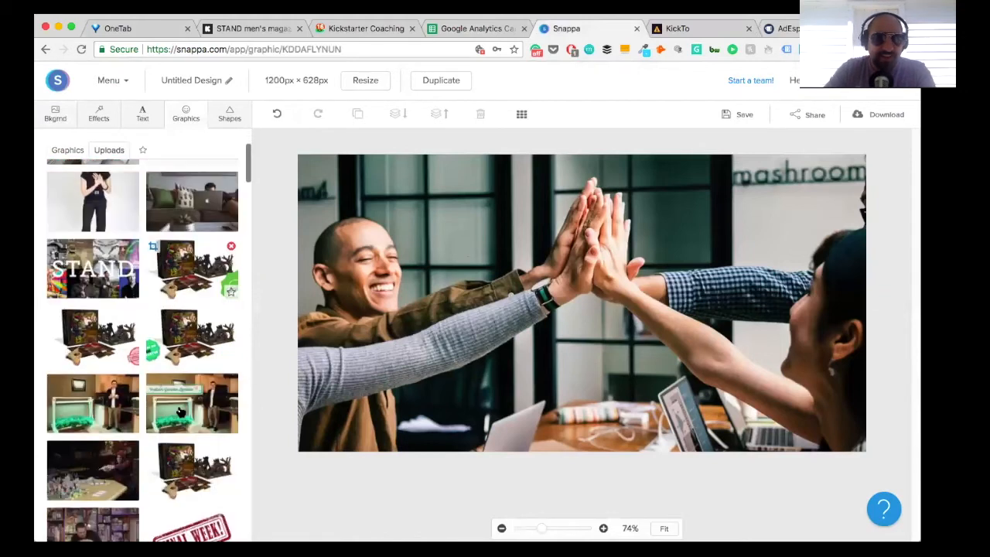
scroll(180, 412, down, 2)
scroll(180, 412, down, 1)
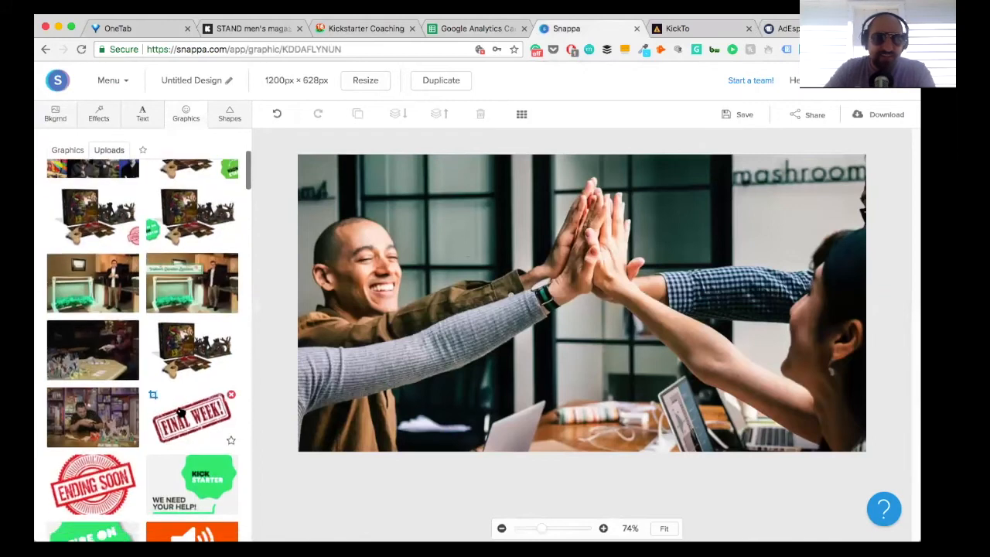
click(205, 459)
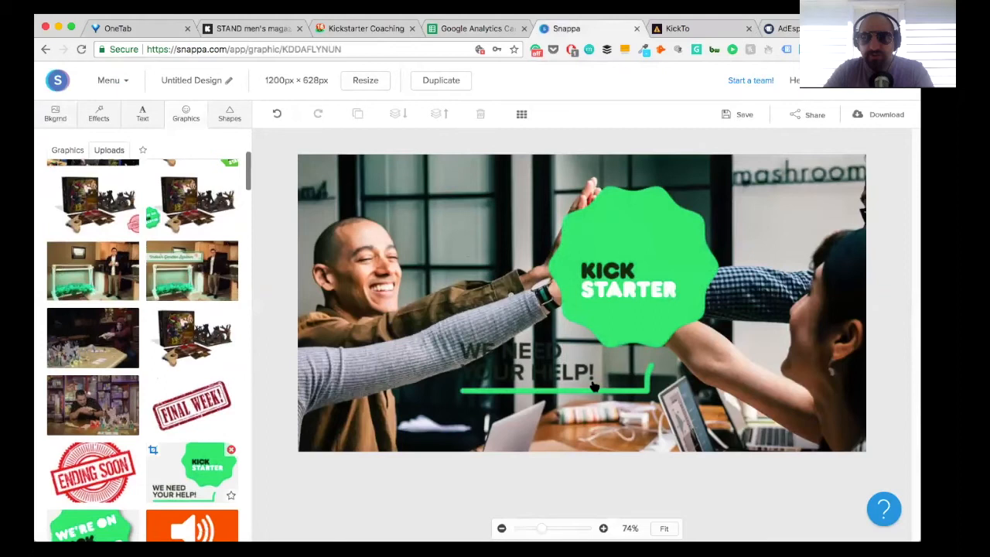
drag(594, 386, 817, 278)
drag(816, 222, 774, 253)
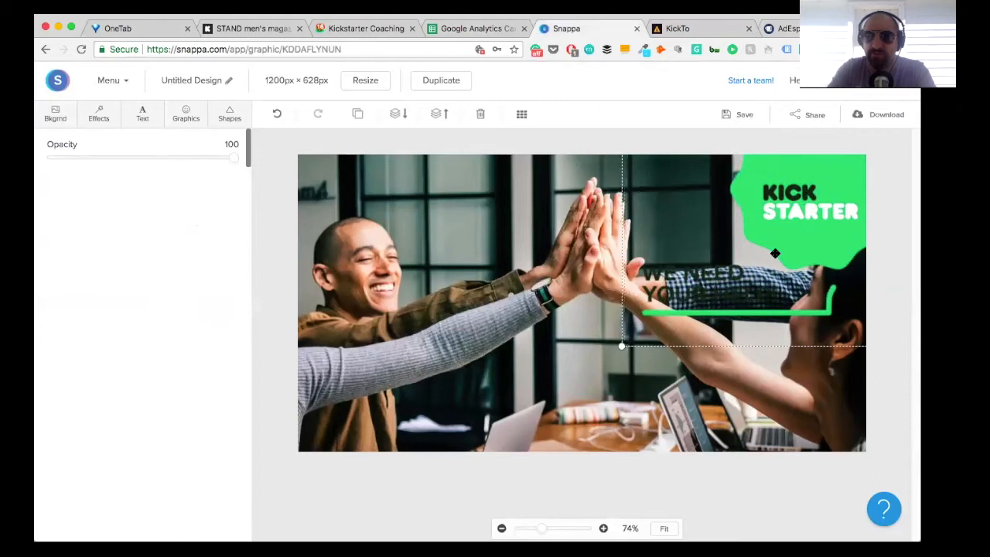
key(Delete)
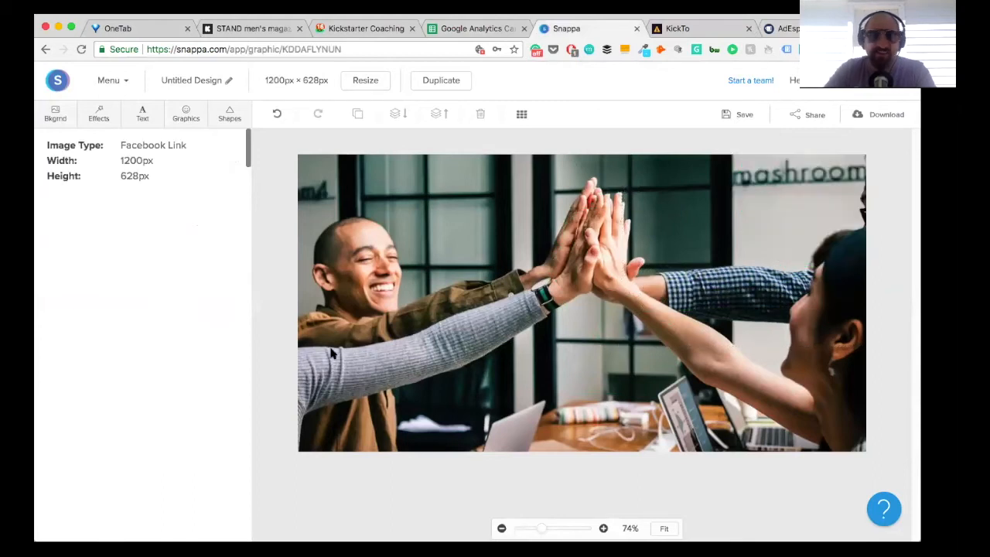
Step: Add the uploaded green "We're on Kickstarter" badge and place it in the photo's upper-right corner
click(186, 116)
scroll(151, 309, down, 8)
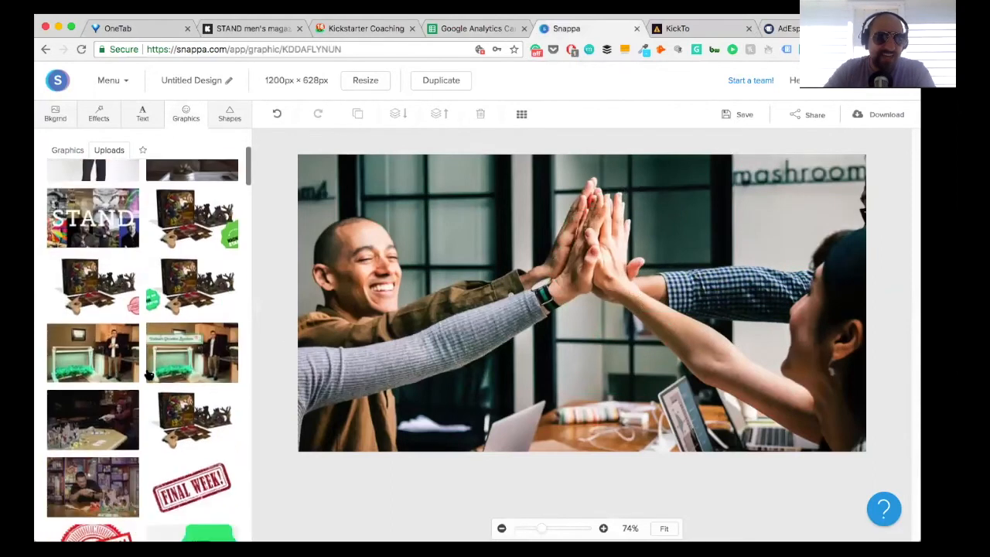
scroll(148, 374, down, 5)
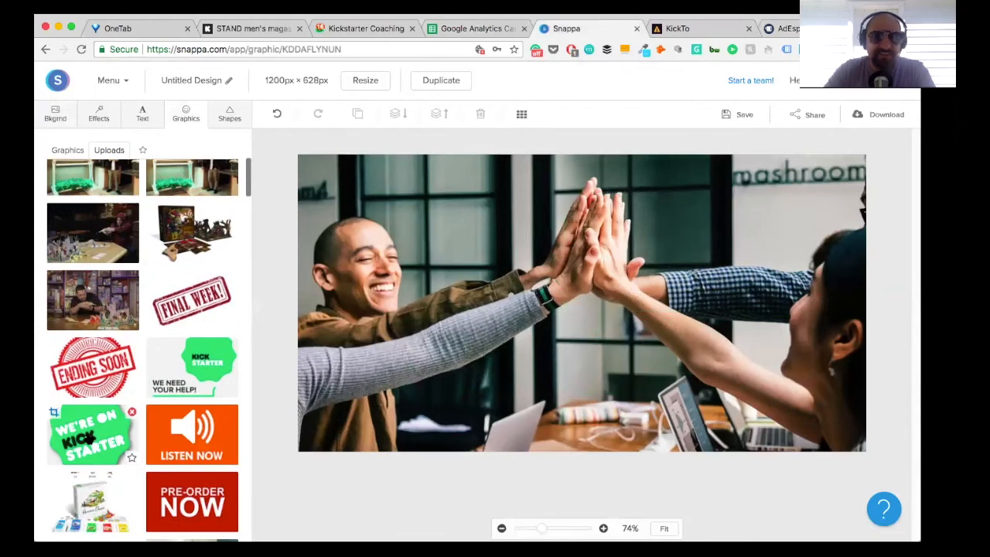
click(135, 422)
drag(558, 322, 779, 238)
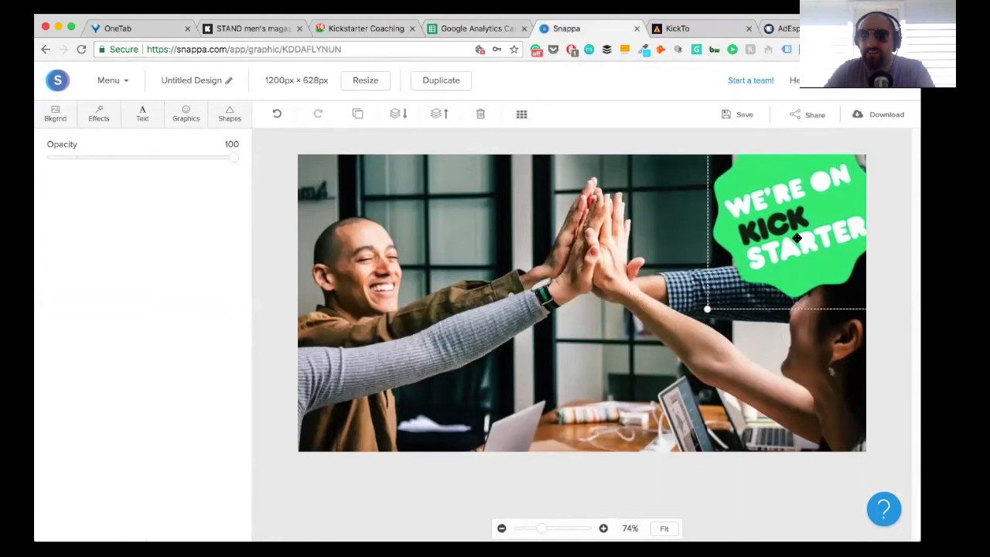
click(868, 244)
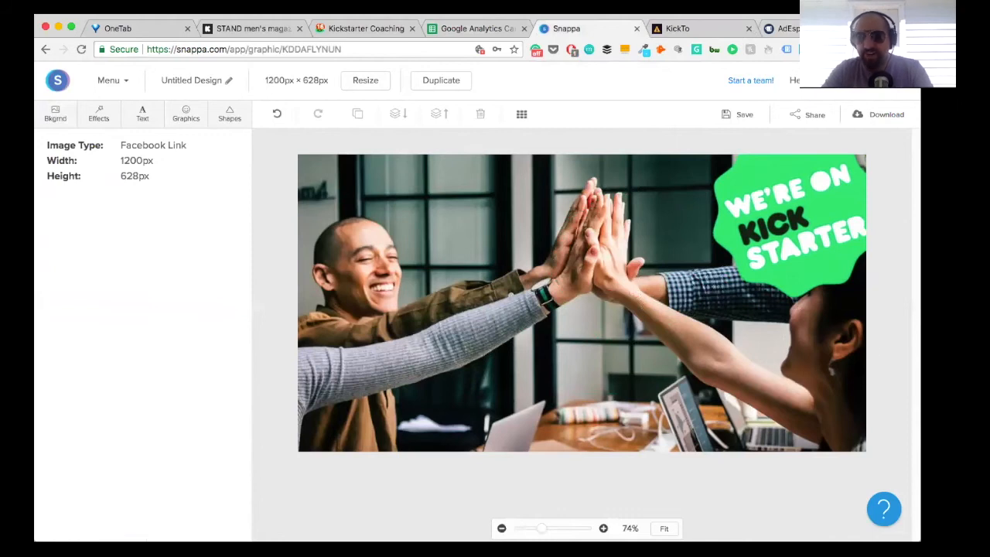
Step: Download the design as a web optimized JPG and show the downloaded file in Finder
click(869, 118)
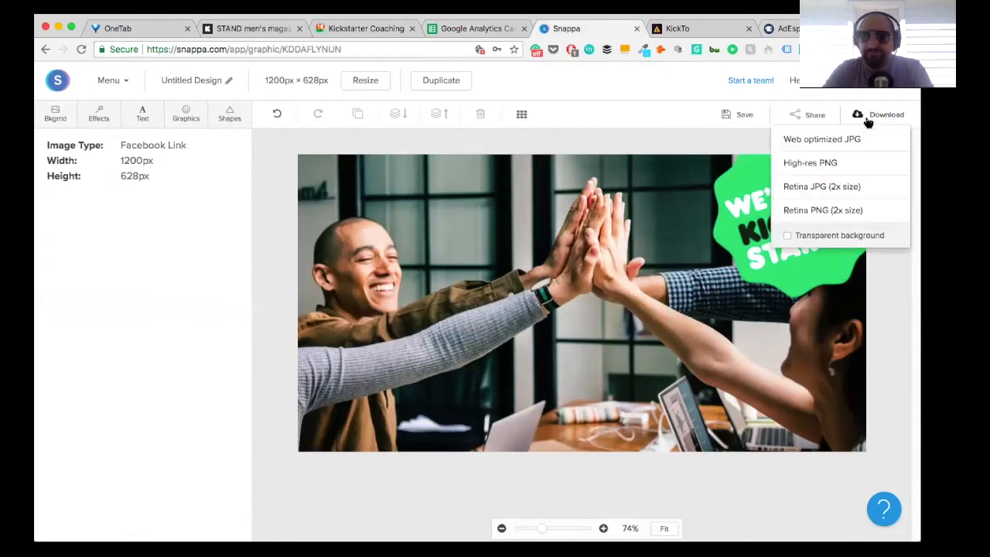
click(824, 138)
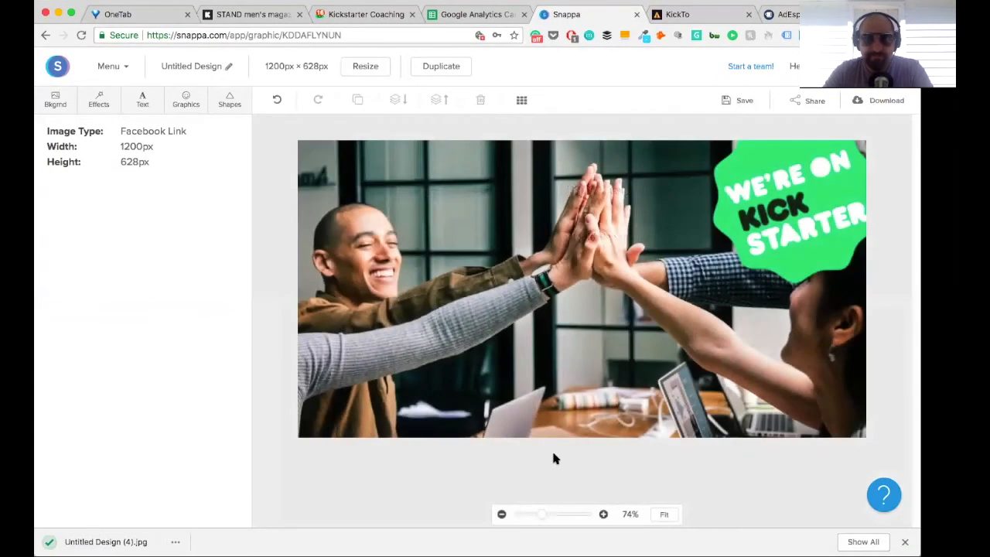
click(175, 541)
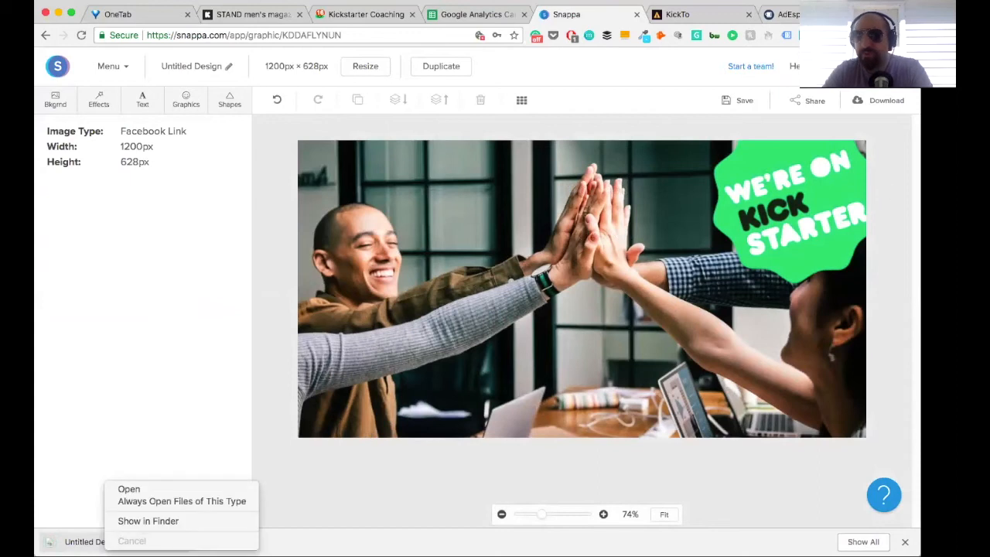
click(148, 521)
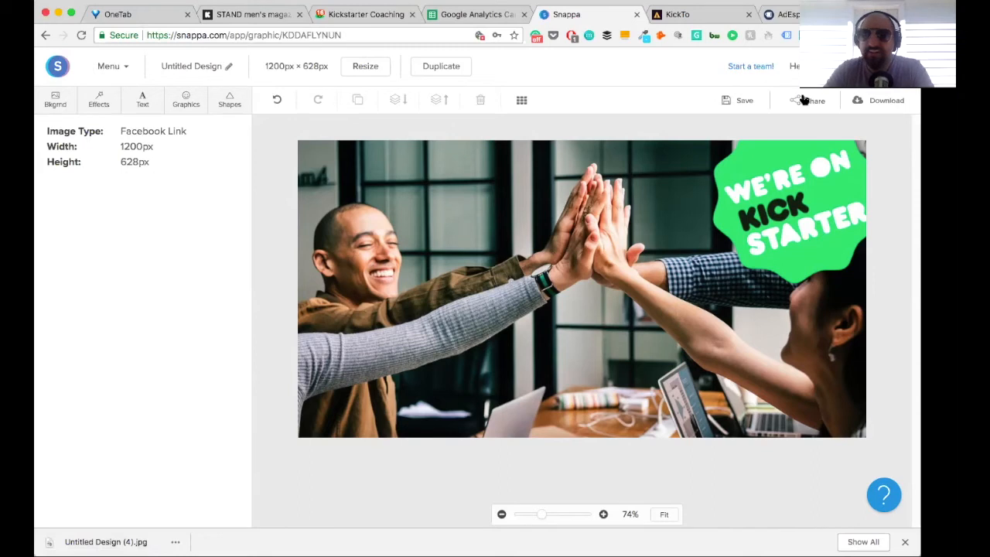
Step: Switch to AdEspresso and upload the downloaded design, Untitled Design (4).jpg, as the ad's picture
click(788, 15)
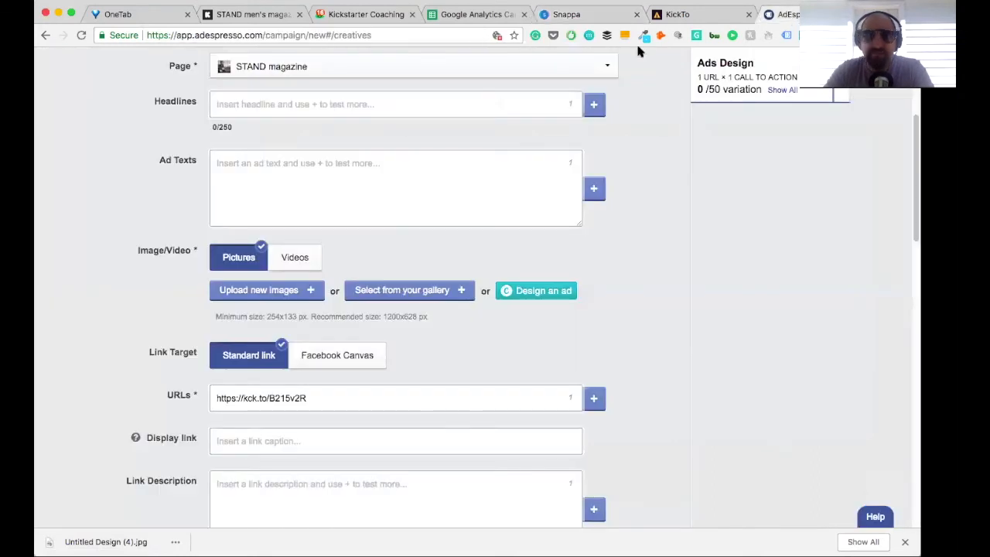
click(231, 292)
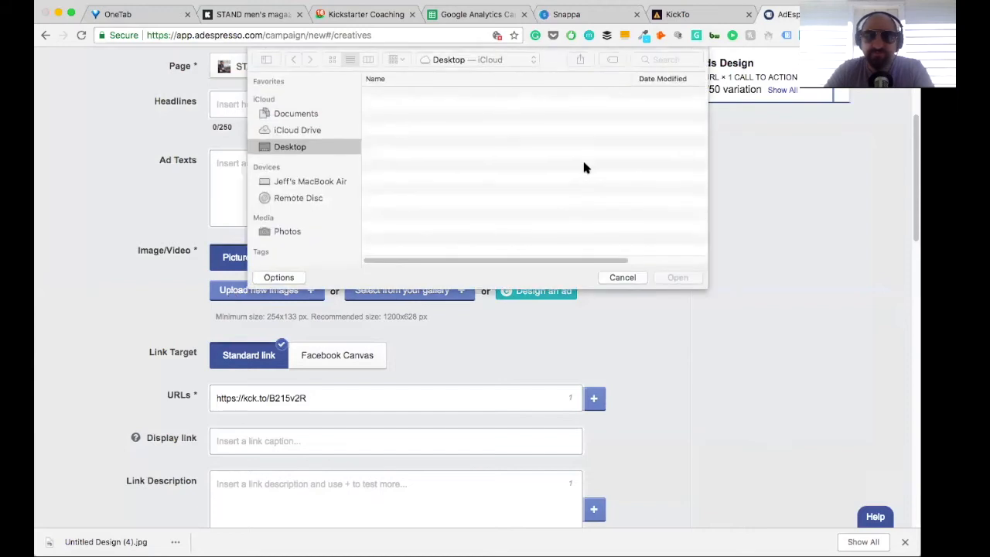
click(437, 96)
click(677, 277)
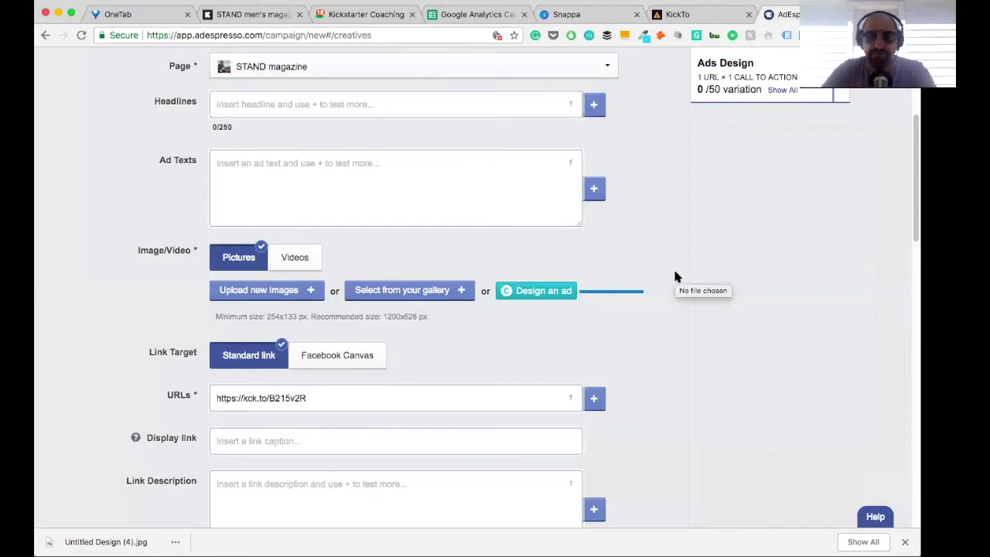
Step: Refresh the placement previews to view the ad in the Desktop Feed
scroll(674, 276, down, 1)
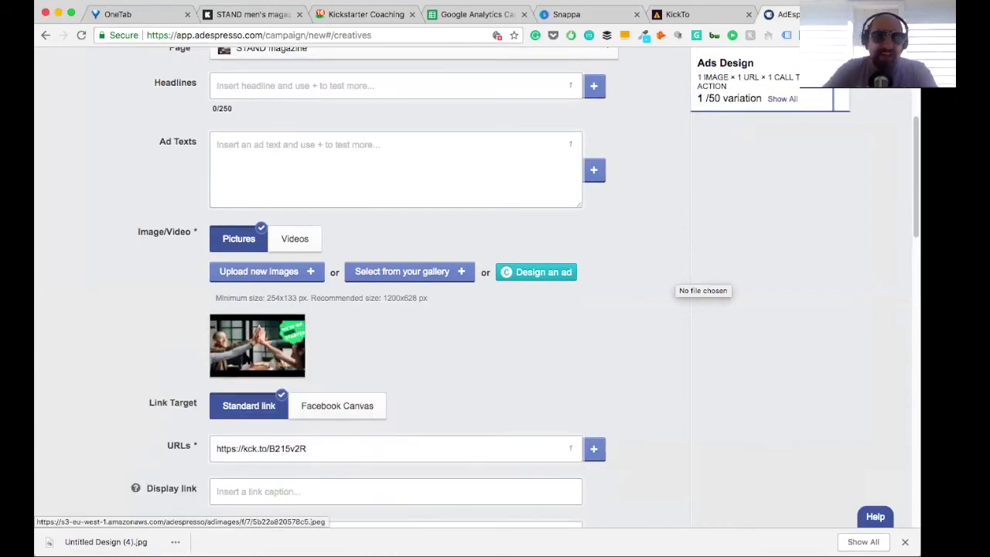
scroll(342, 353, down, 1)
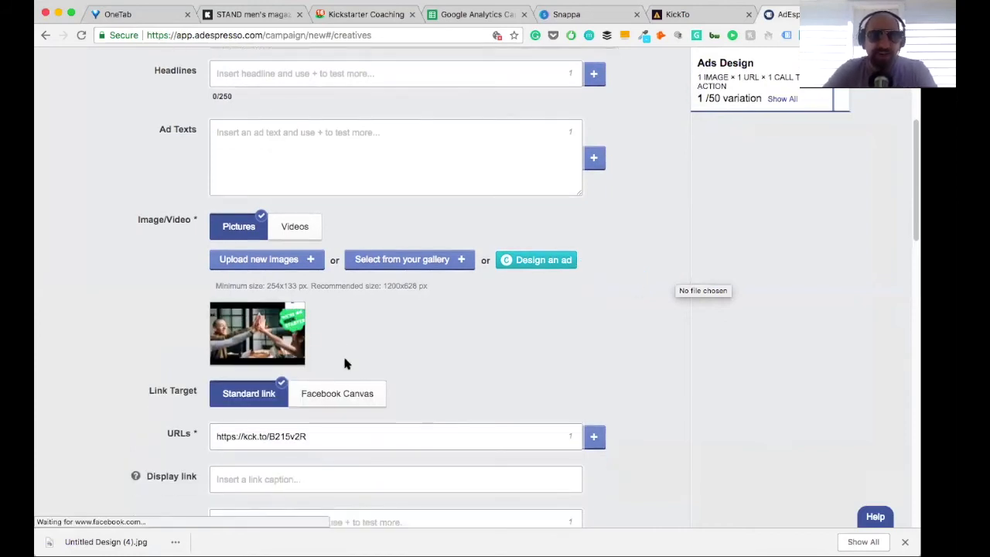
scroll(345, 363, down, 10)
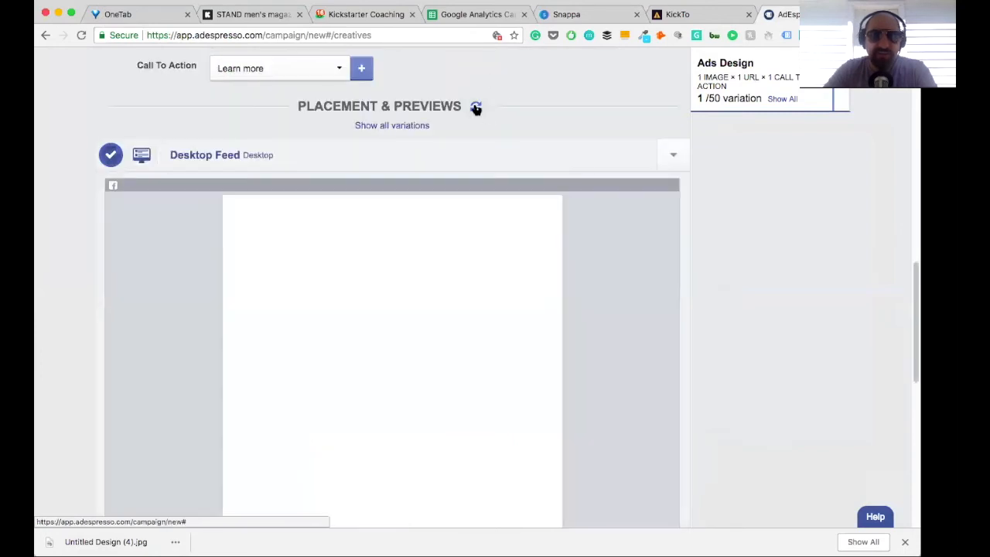
click(473, 107)
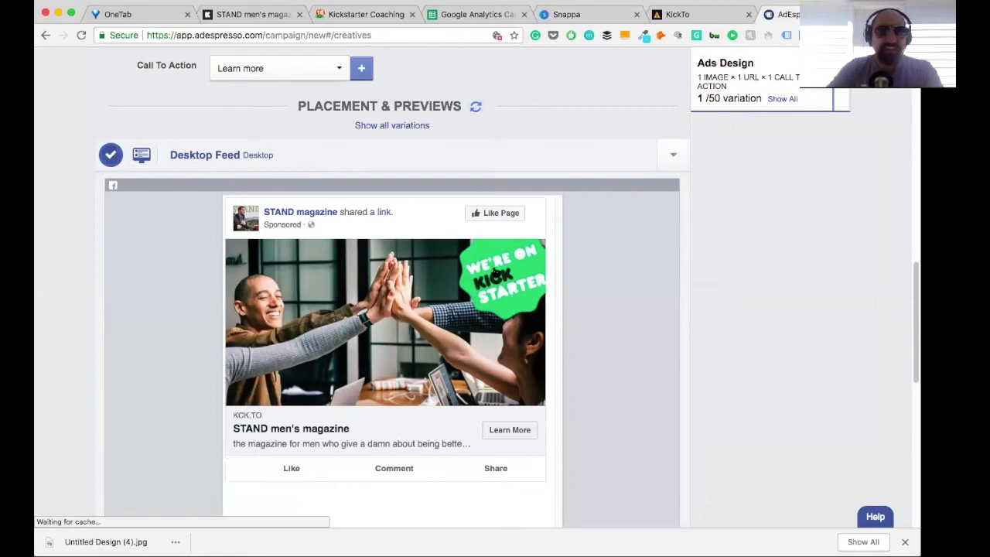
Step: Set the ad's headline to "🚀Now Funding On Kickstarter🚀", with a rocket emoji at each end
scroll(493, 267, up, 5)
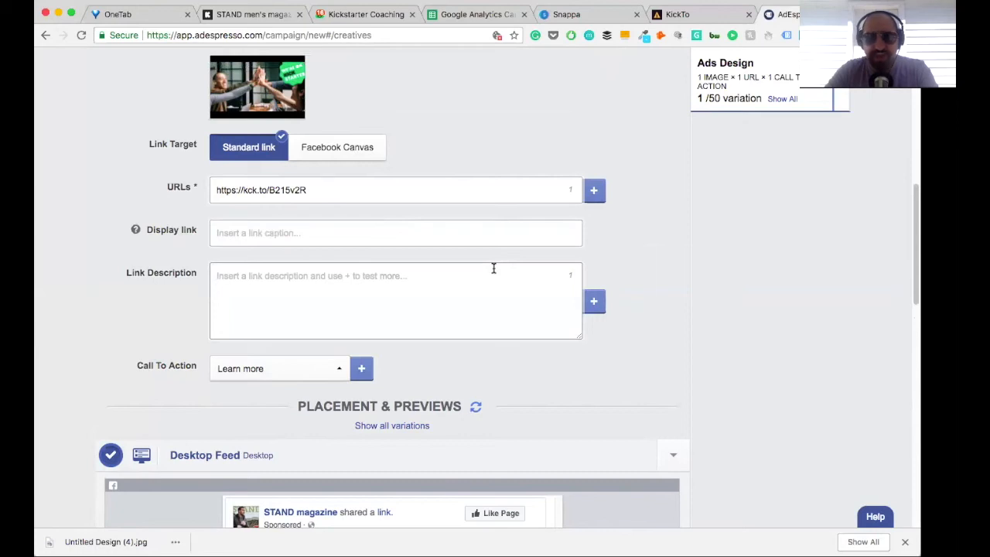
scroll(493, 267, up, 4)
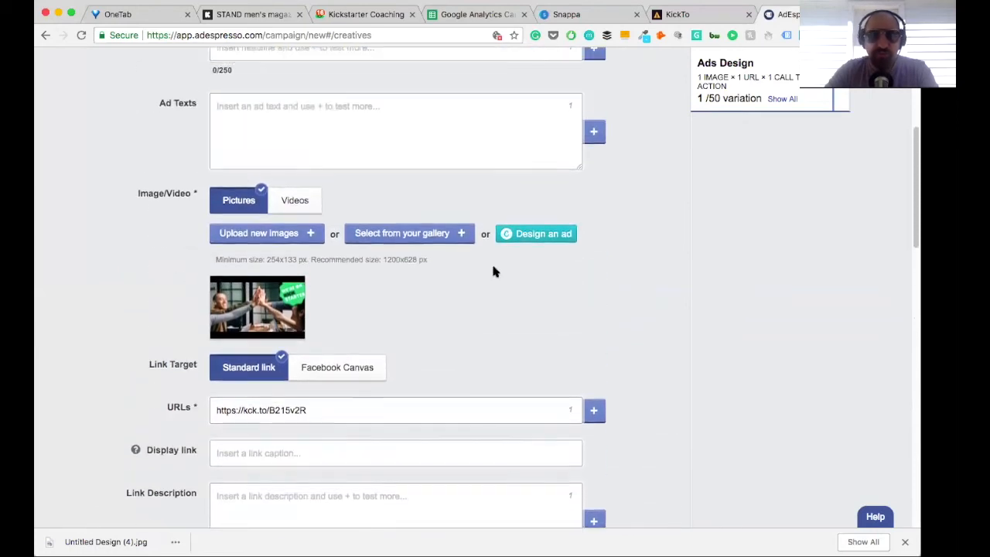
scroll(494, 270, up, 3)
click(236, 185)
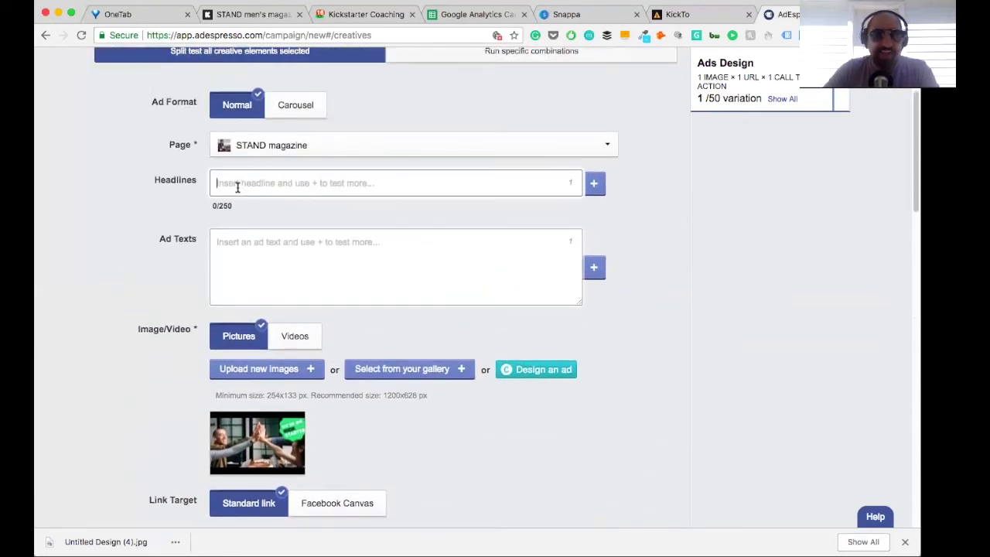
text(Now Funding On Kickstarter)
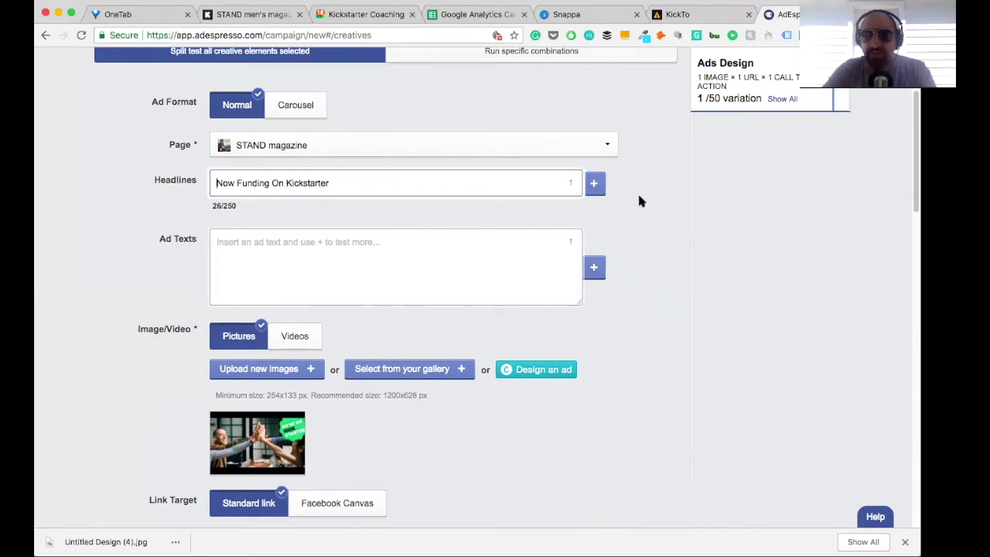
text(🚀)
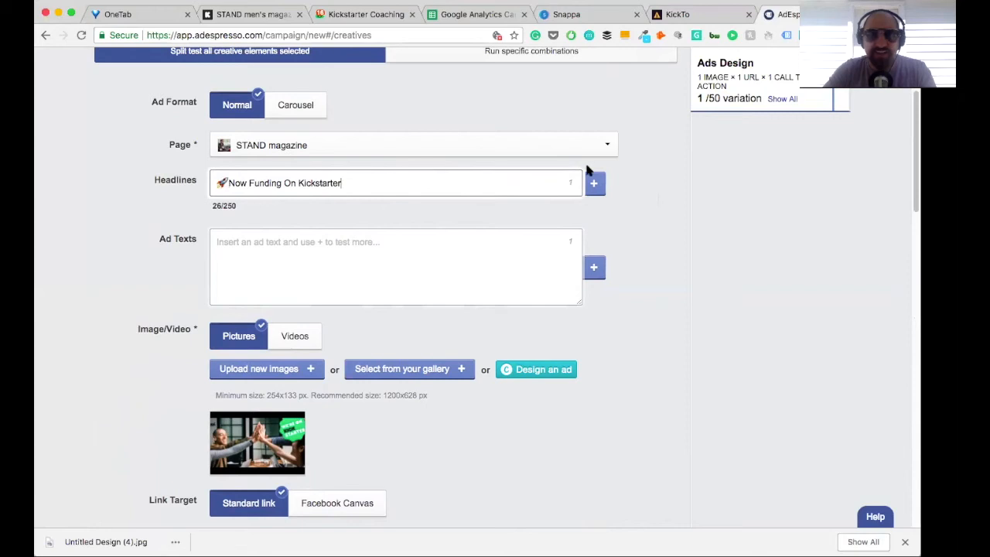
text(🚀)
click(317, 263)
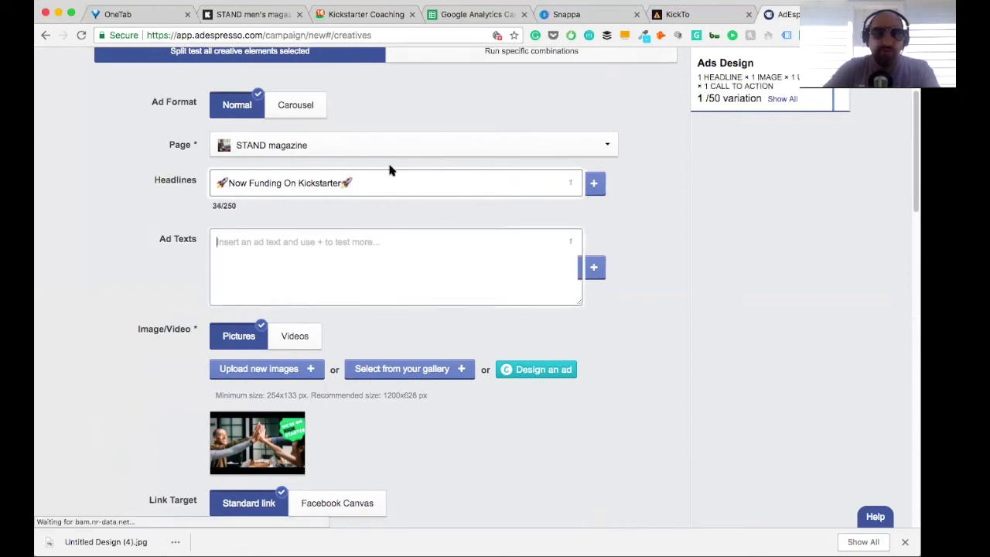
Step: Copy the STAND men's magazine tagline from its Kickstarter project page and paste it as the ad text in AdEspresso
click(277, 14)
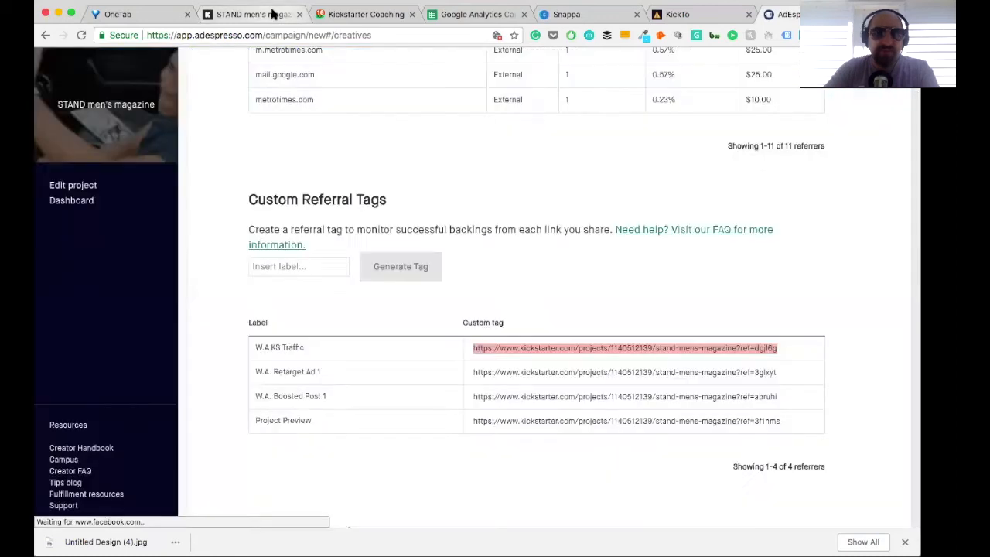
scroll(209, 154, up, 10)
click(71, 201)
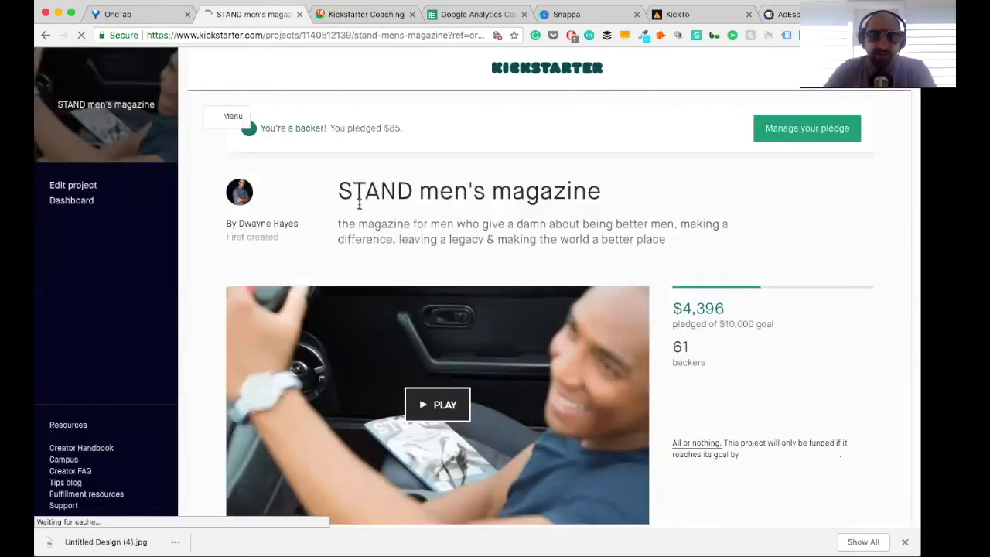
drag(337, 224, 666, 249)
key(ctrl+c)
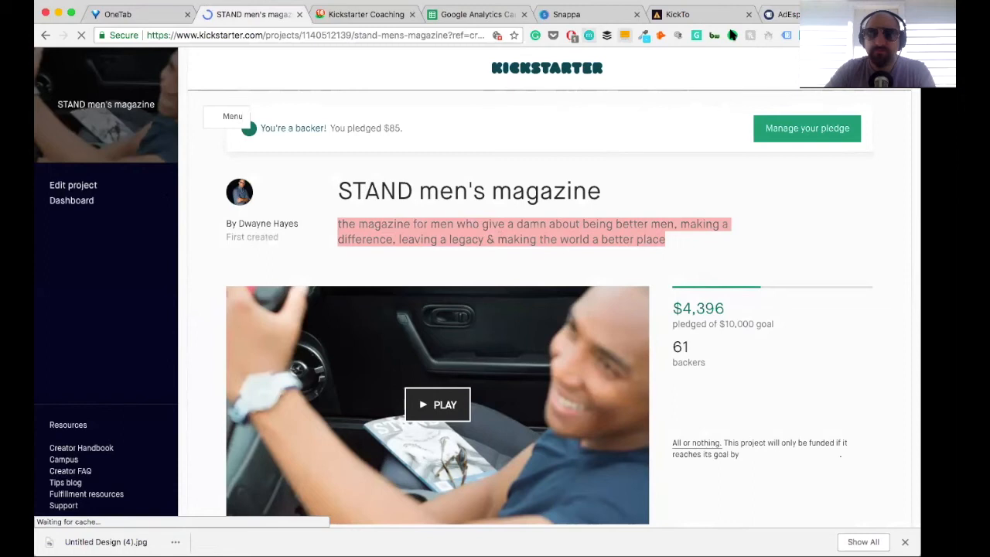
click(790, 14)
click(290, 245)
key(ctrl+v)
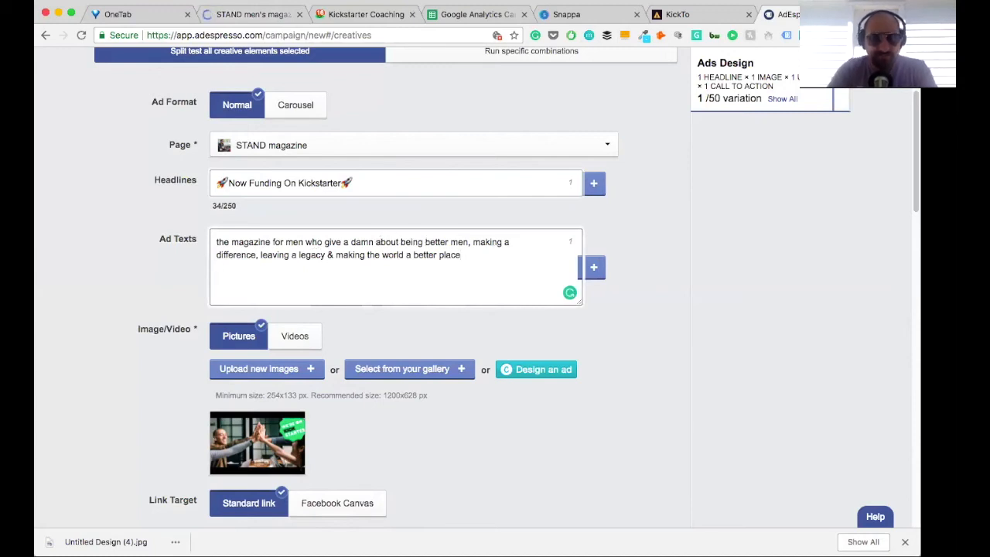
Step: Add the line "Back the campaign today --------" below the tagline in the ad text, leaving a blank line between them
text(Back)
key(BackSpace)
key(BackSpace)
key(BackSpace)
text(ck the camapign)
key(BackSpace)
key(BackSpace)
key(BackSpace)
key(BackSpace)
key(BackSpace)
text(paing here)
key(BackSpace)
key(BackSpace)
key(BackSpace)
key(BackSpace)
key(BackSpace)
key(BackSpace)
key(BackSpace)
text(gn to)
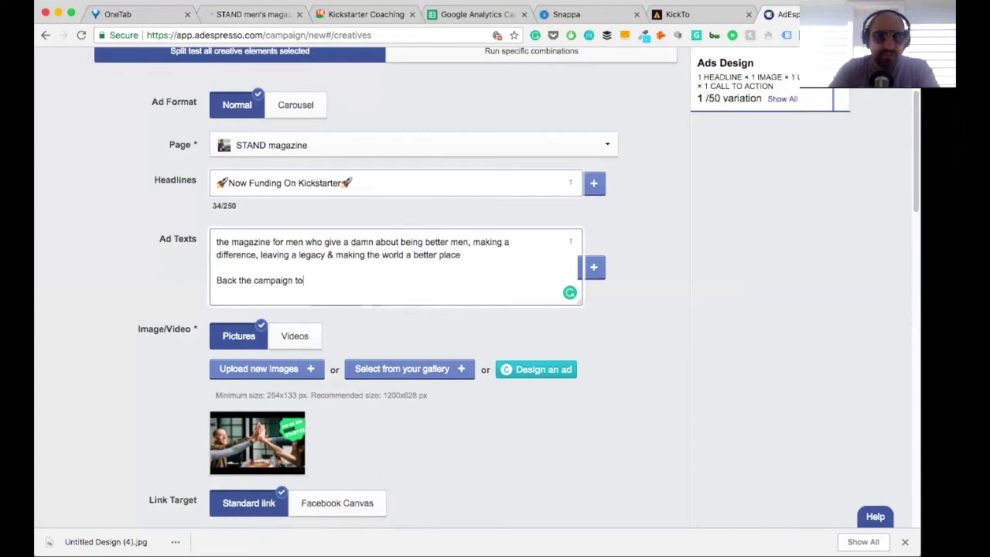
text(day )
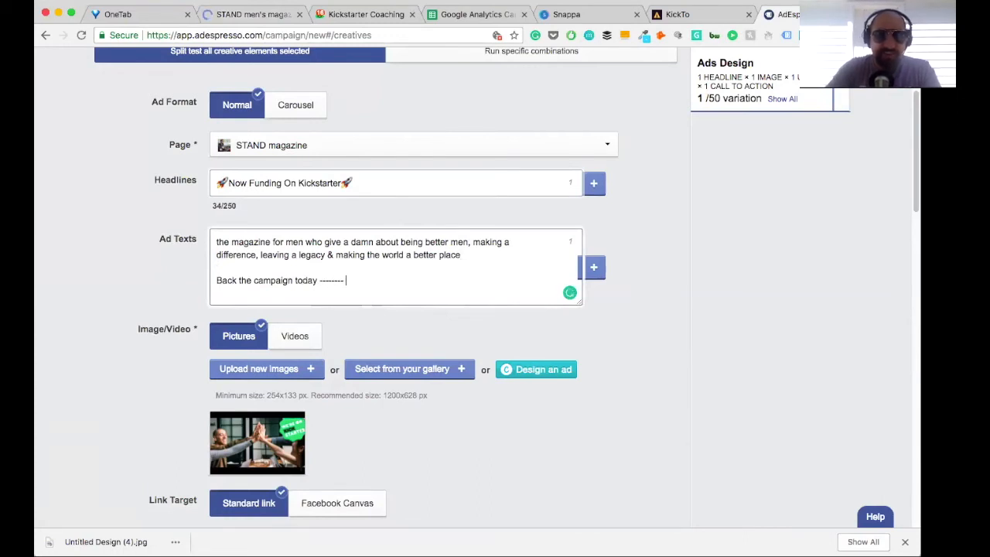
text(--------)
key(super+v)
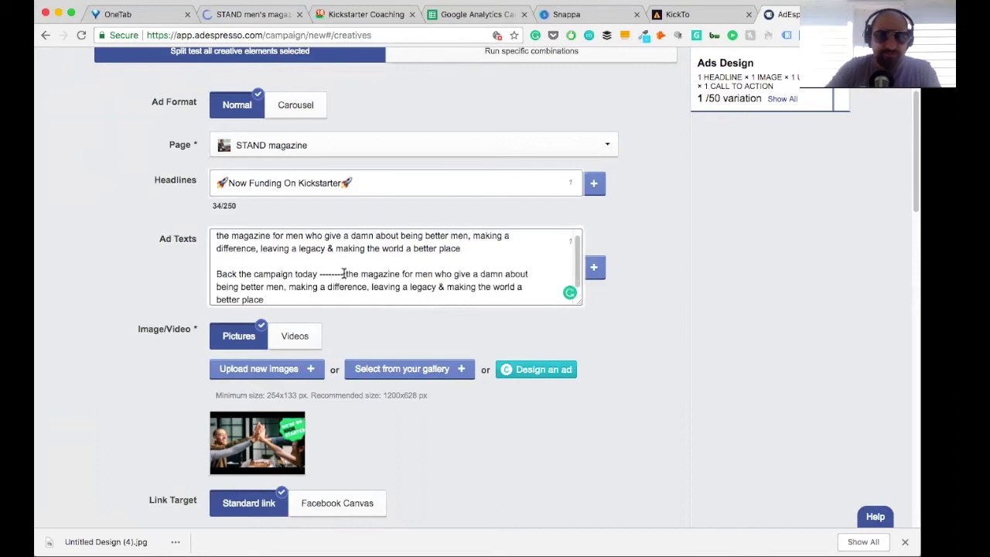
drag(344, 274, 356, 288)
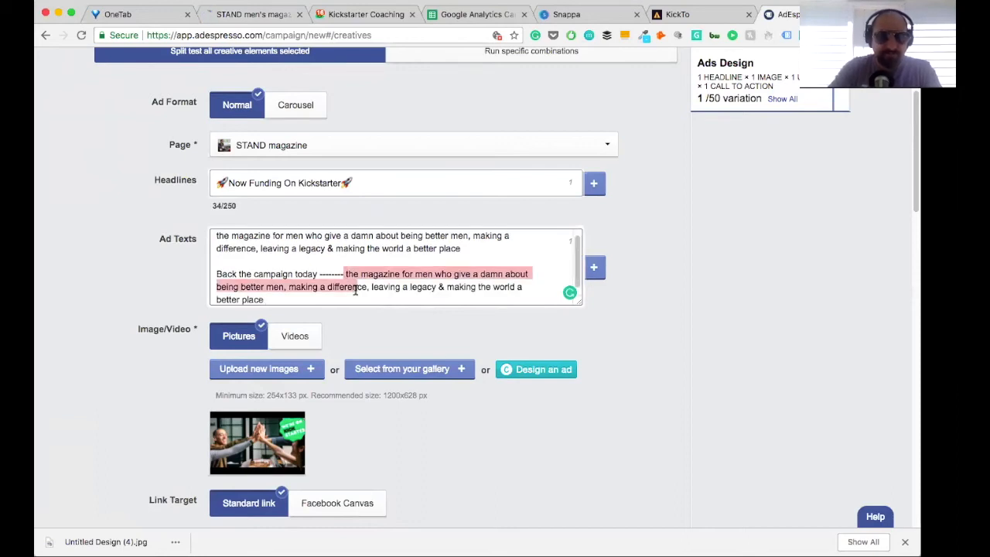
drag(264, 299, 345, 276)
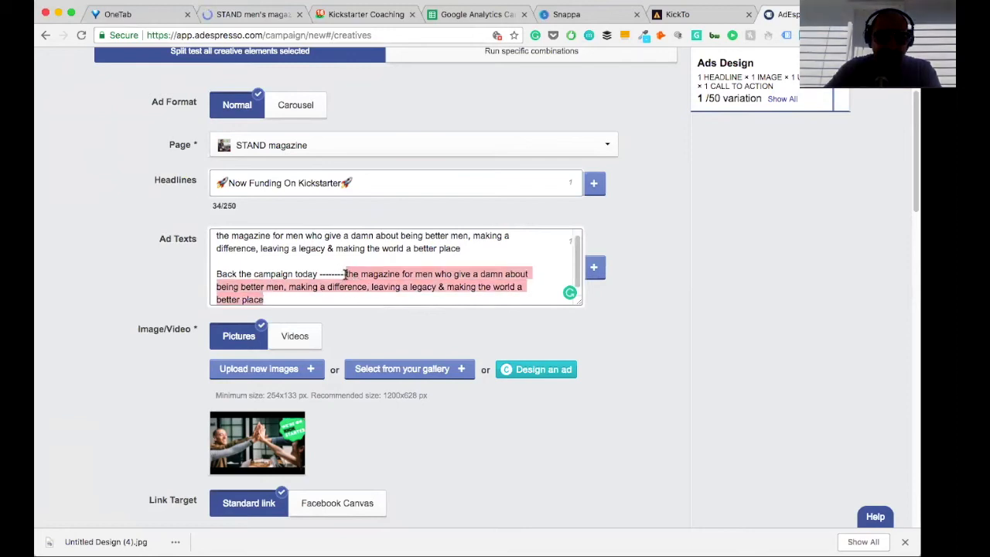
key(BackSpace)
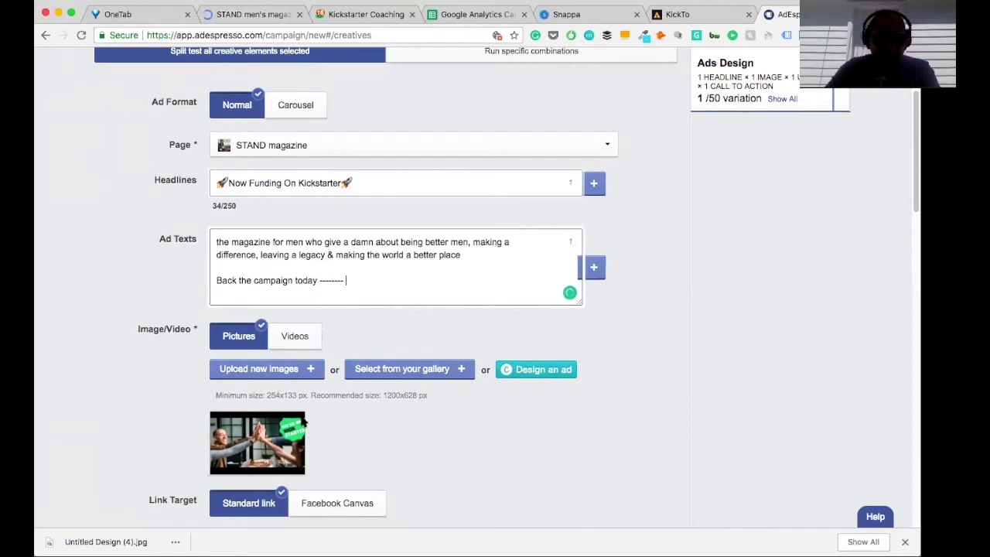
text(https://kck.to/B215v2R)
click(344, 280)
key(Return)
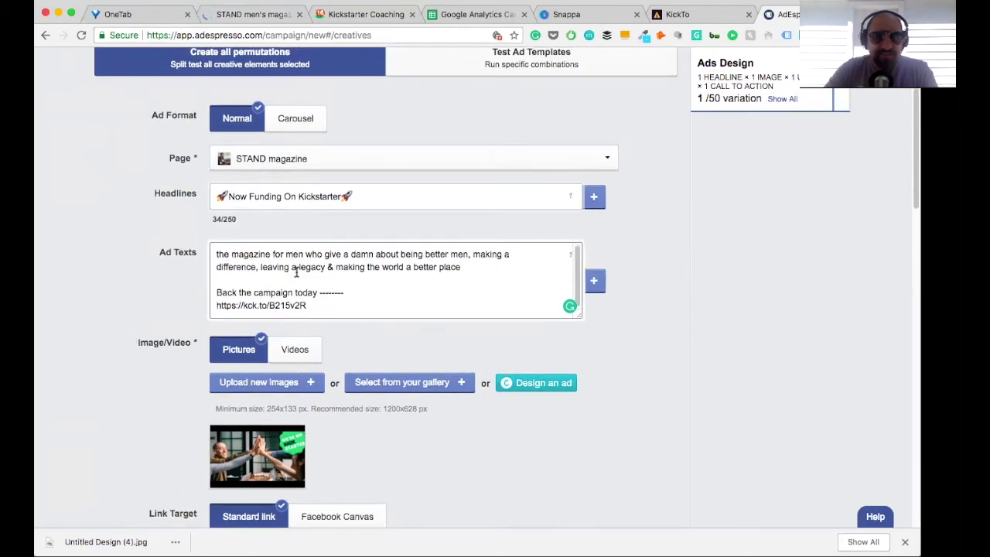
Step: Refresh the placement previews and check the new ad text in the Desktop Feed ad
scroll(296, 276, down, 1)
scroll(424, 287, down, 10)
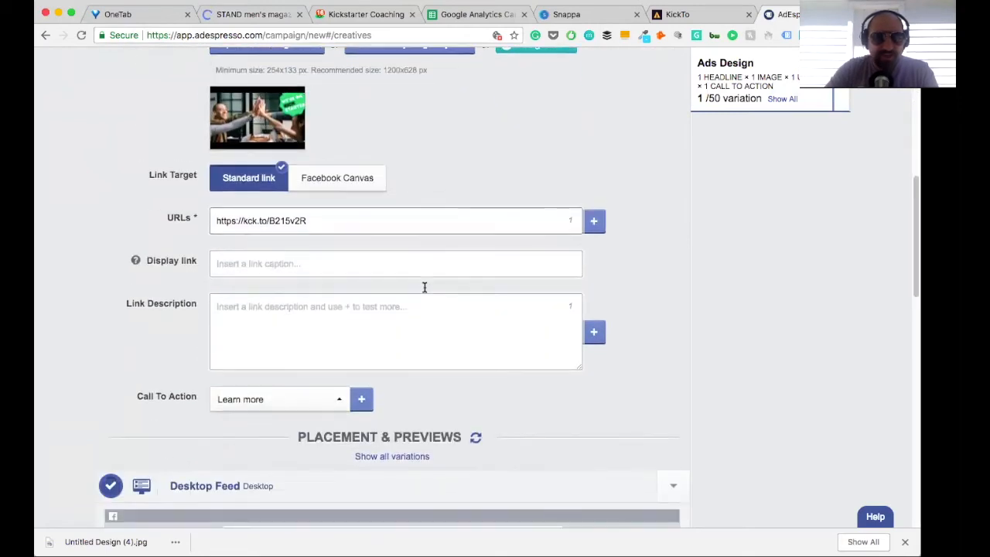
scroll(425, 292, down, 4)
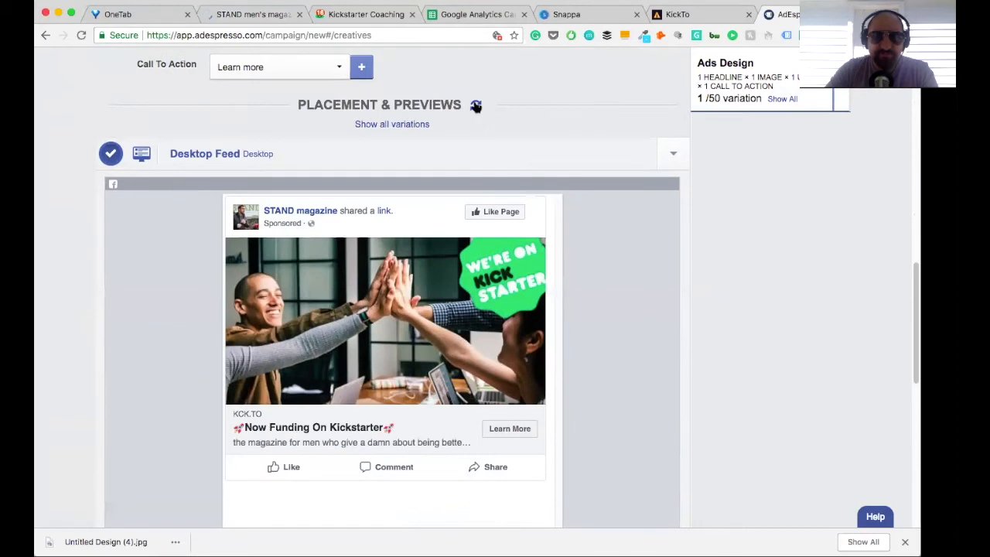
click(474, 103)
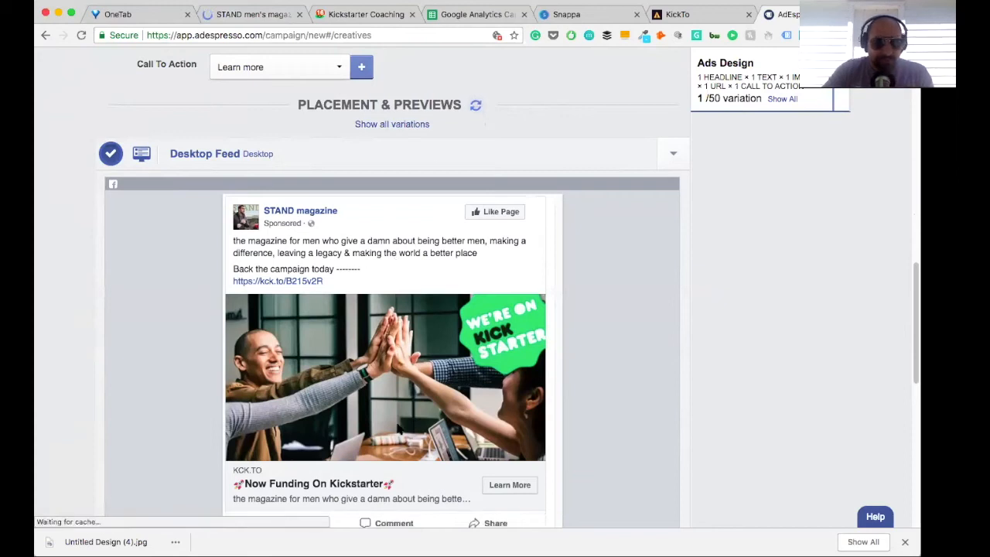
scroll(398, 445, down, 1)
Step: Enter "Campaign Ends July 5th" as the ad's link description
scroll(379, 387, up, 5)
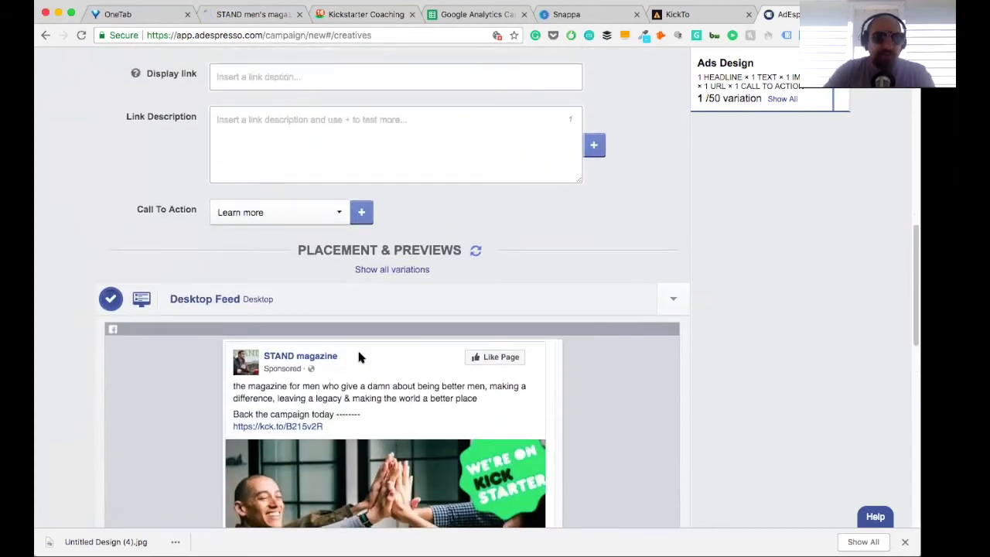
click(246, 194)
text(C)
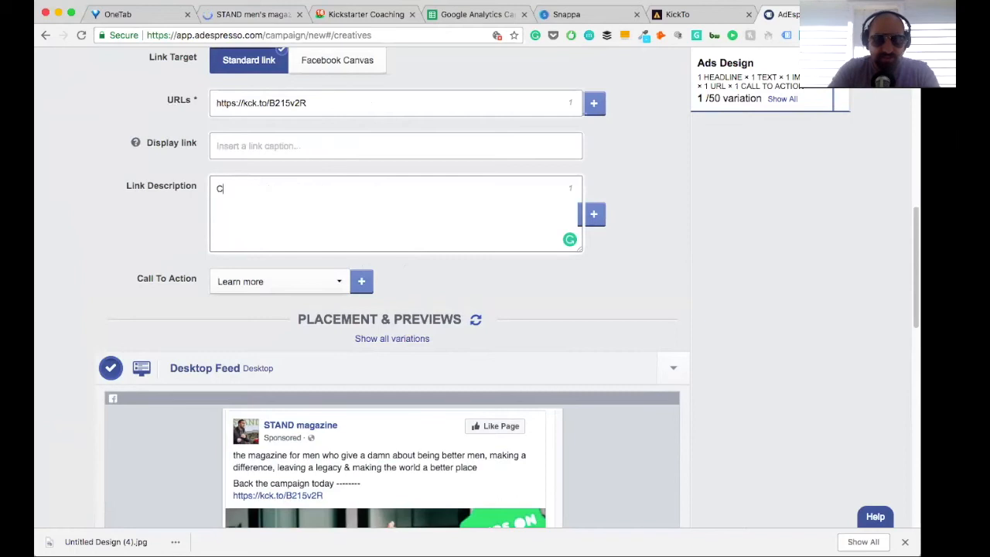
text(ampaog)
key(BackSpace)
text(in)
text(gn )
text(Ends)
text( July)
text( 5th)
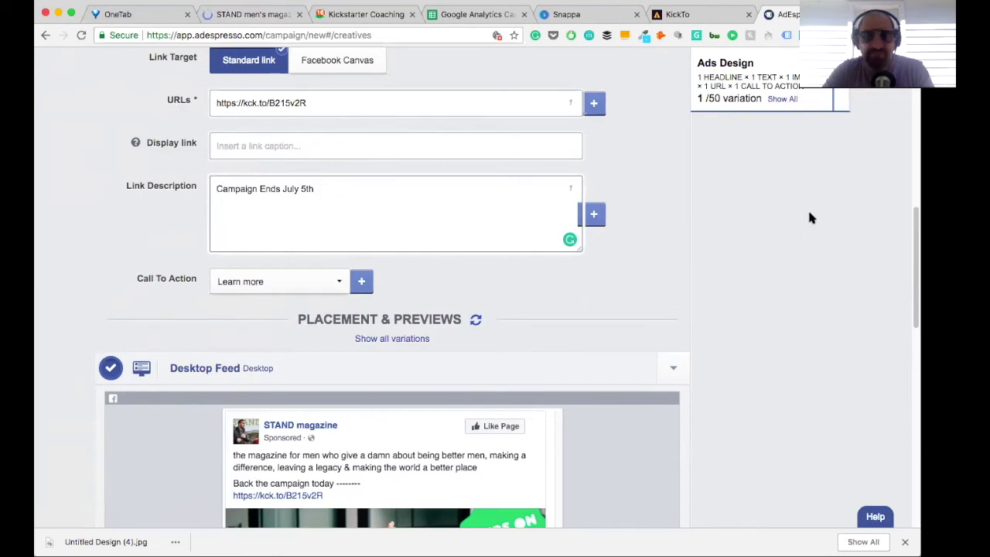
Step: Add an hourglass emoji at each end of the link description and refresh the placement previews
text(⏳)
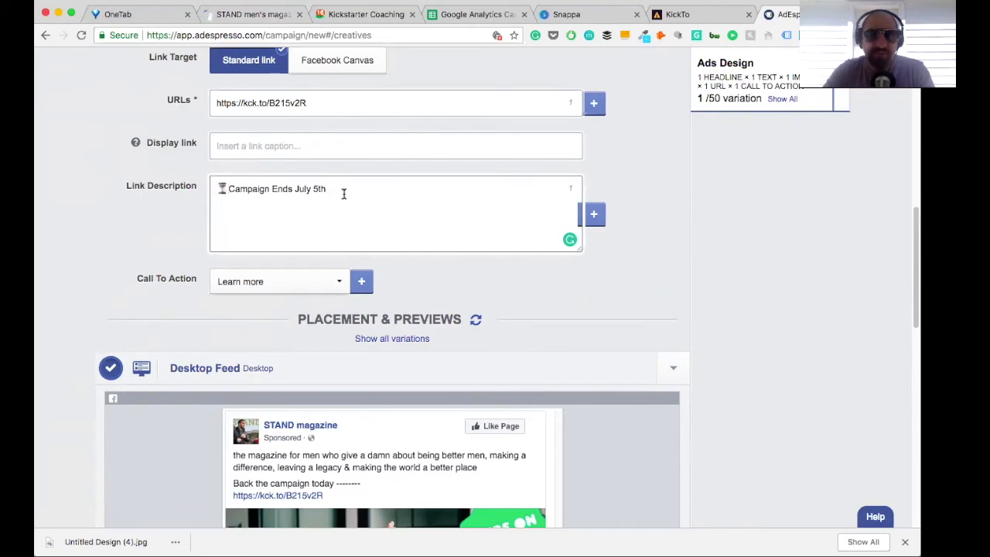
text(⏳)
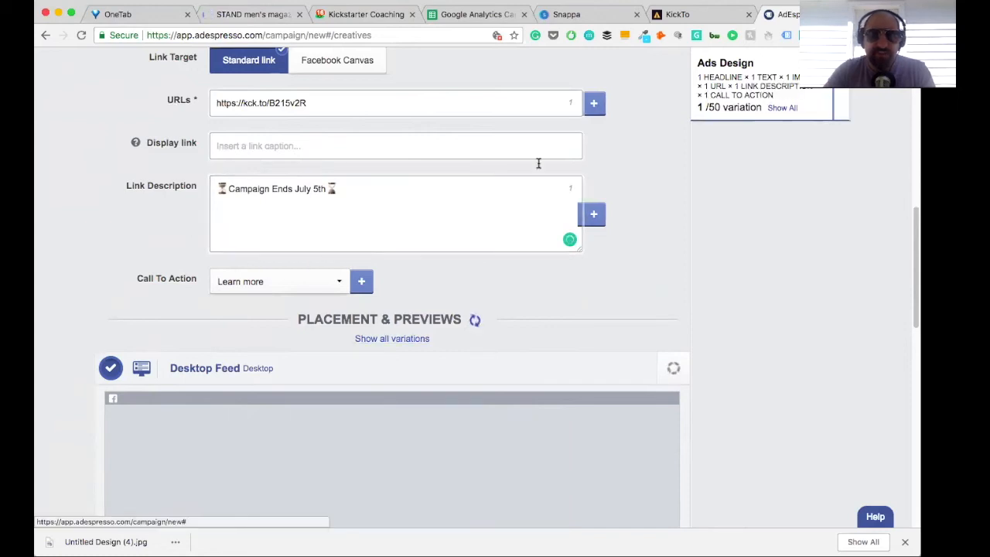
scroll(403, 317, down, 5)
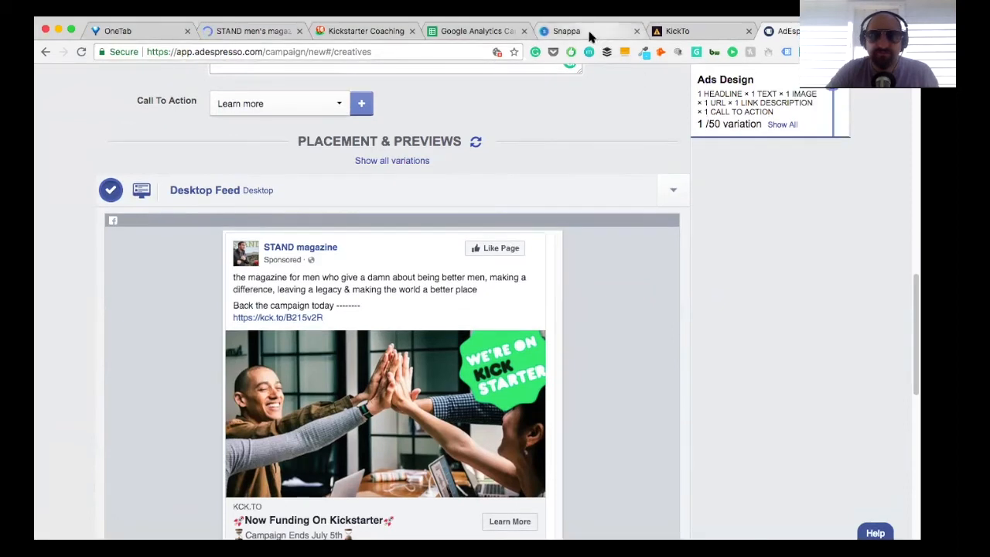
Step: Switch to Snappa and delete the green "We're on Kickstarter" badge from the design
click(572, 30)
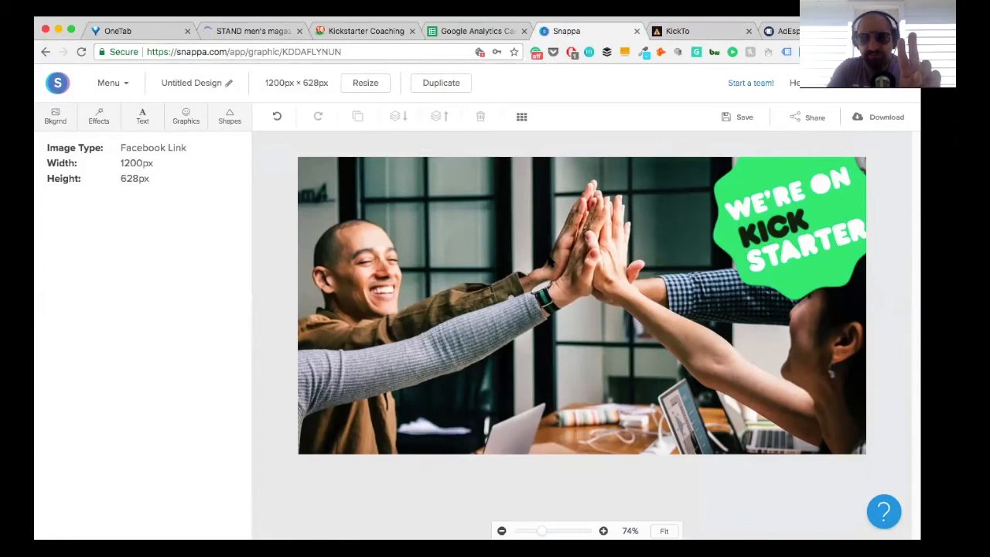
click(186, 116)
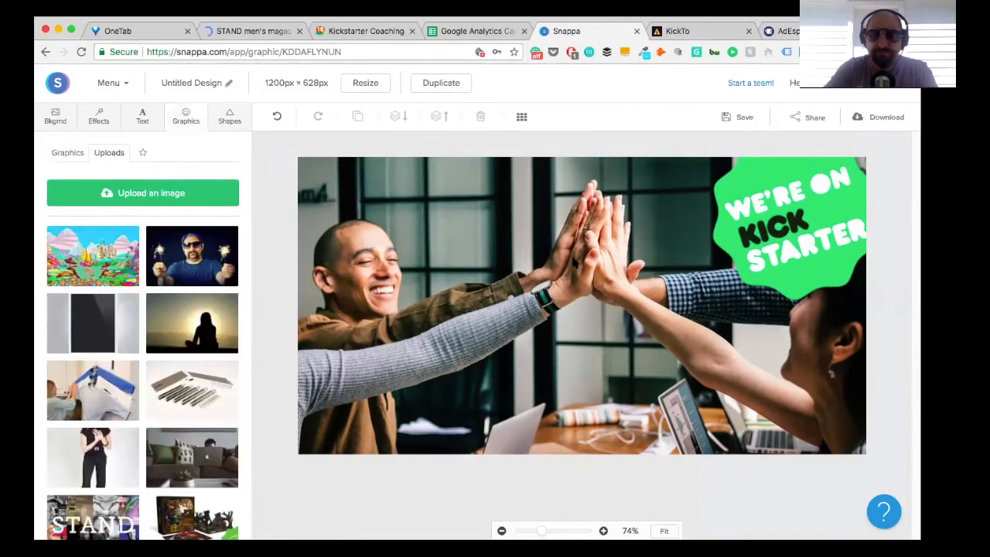
click(851, 226)
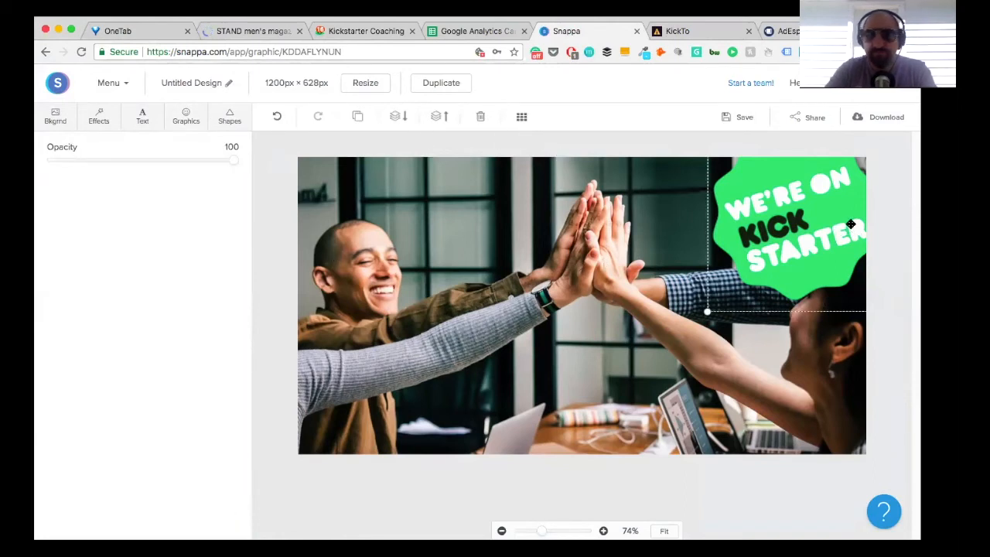
key(Delete)
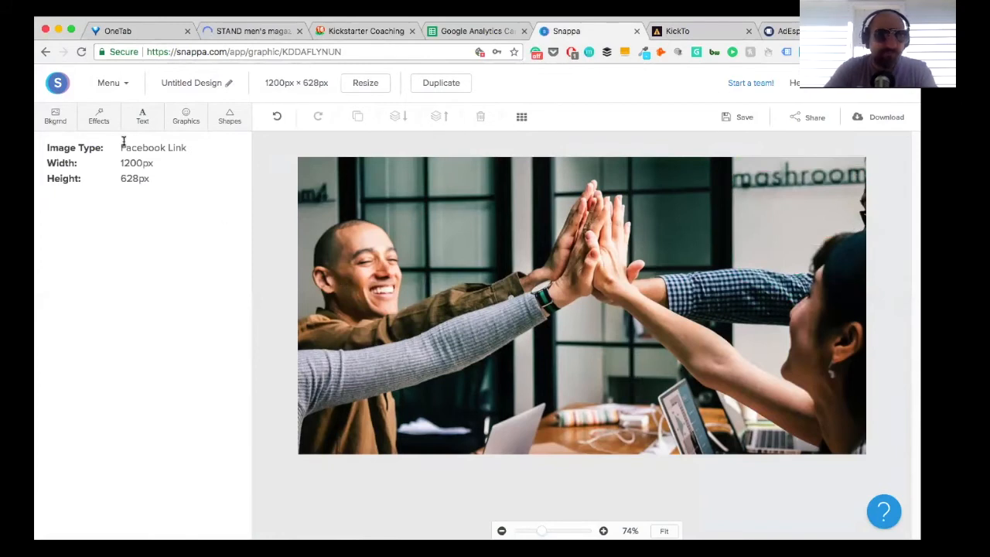
Step: Replace the design's background with the photo of the laughing bearded man at an office desk
click(64, 118)
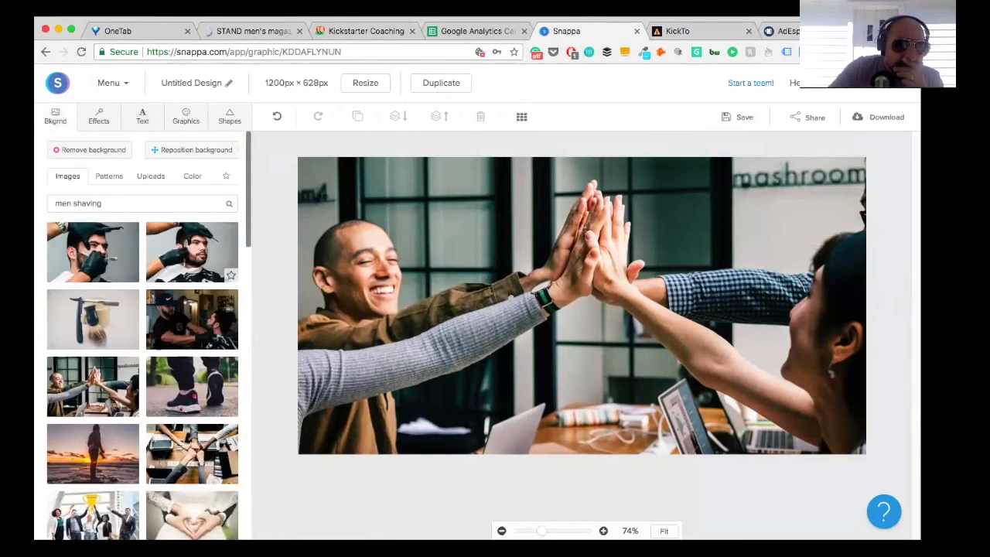
scroll(159, 387, down, 5)
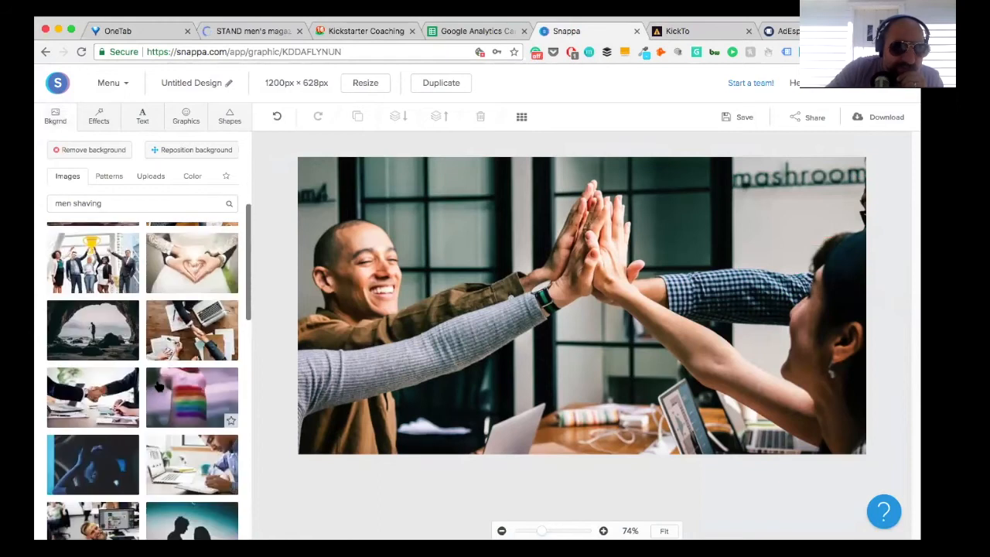
scroll(158, 377, down, 3)
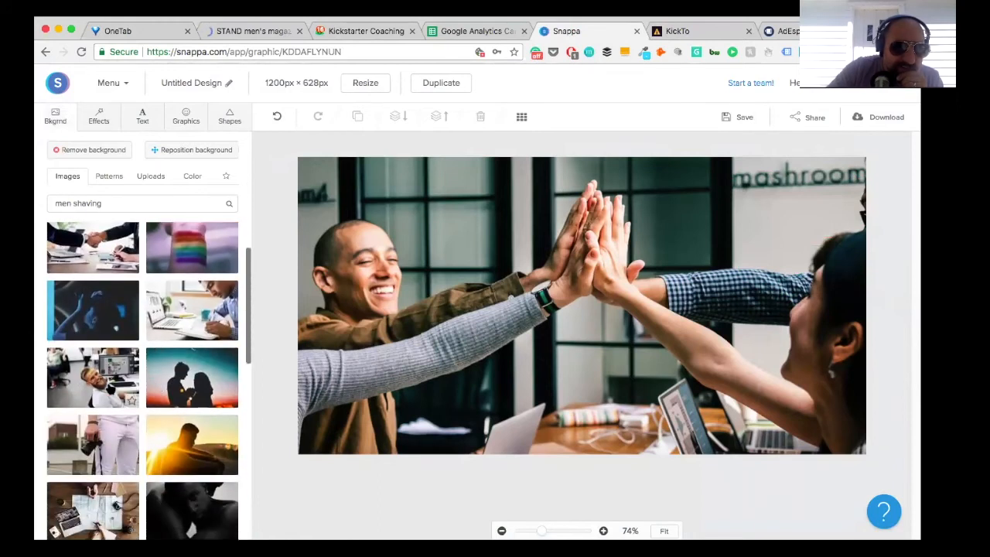
click(93, 377)
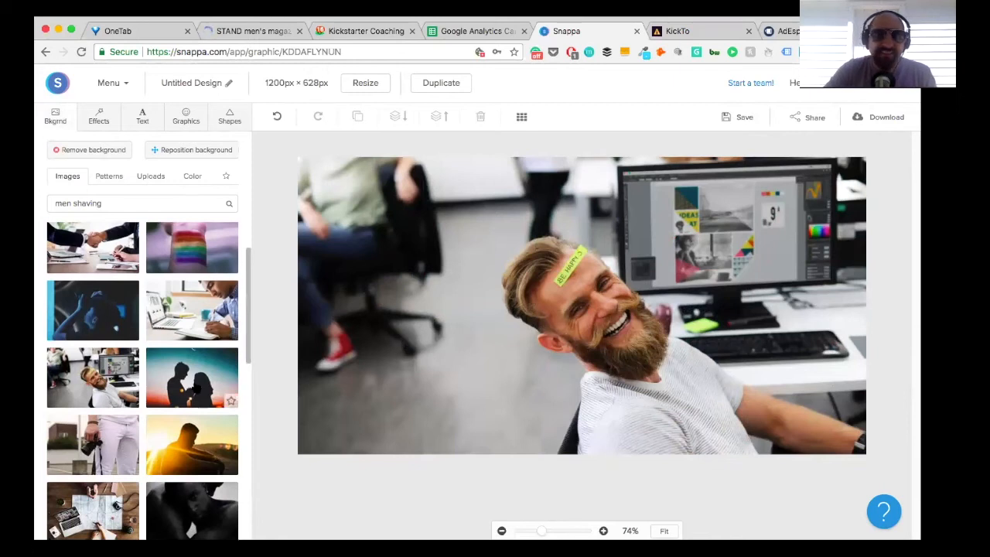
scroll(192, 377, down, 3)
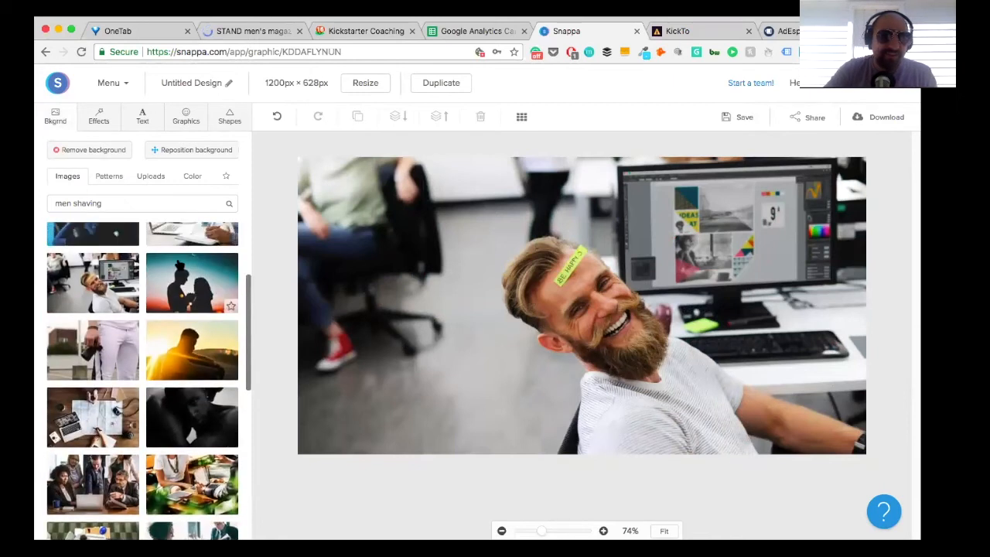
Step: Insert the uploaded "Kickstarter Staff Pick" graphic with the "Please click to watch the video" text and place it in the design's upper-left corner
click(186, 118)
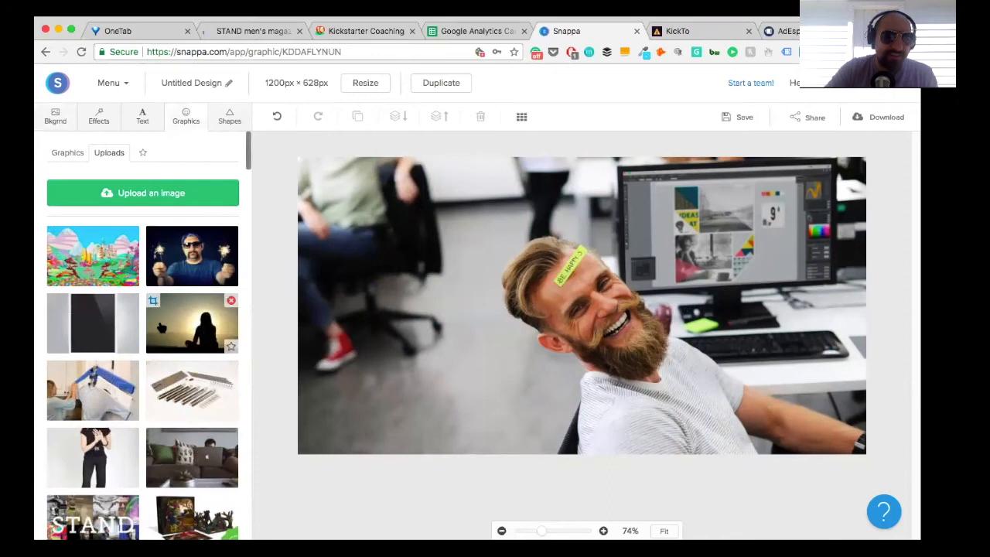
scroll(159, 326, down, 5)
scroll(158, 326, down, 10)
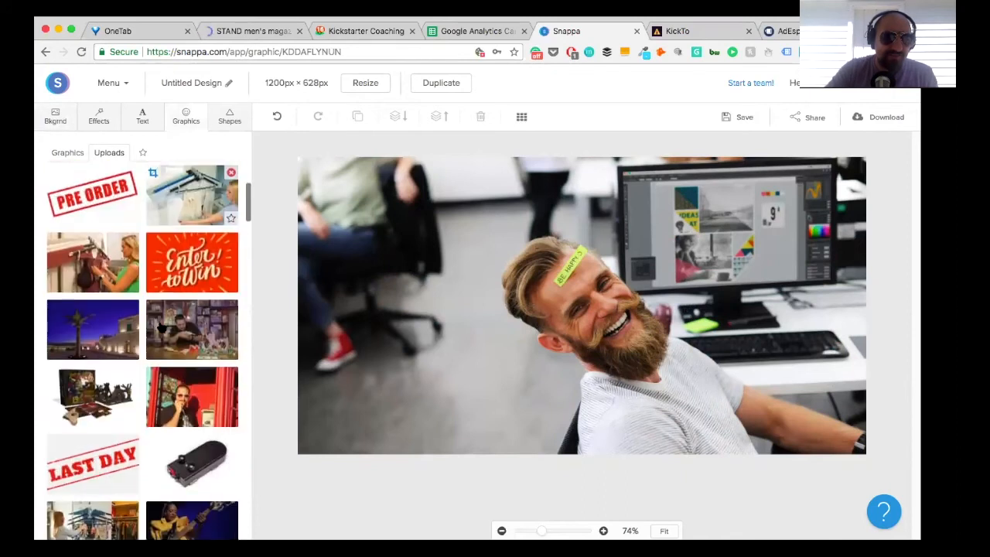
scroll(161, 328, down, 10)
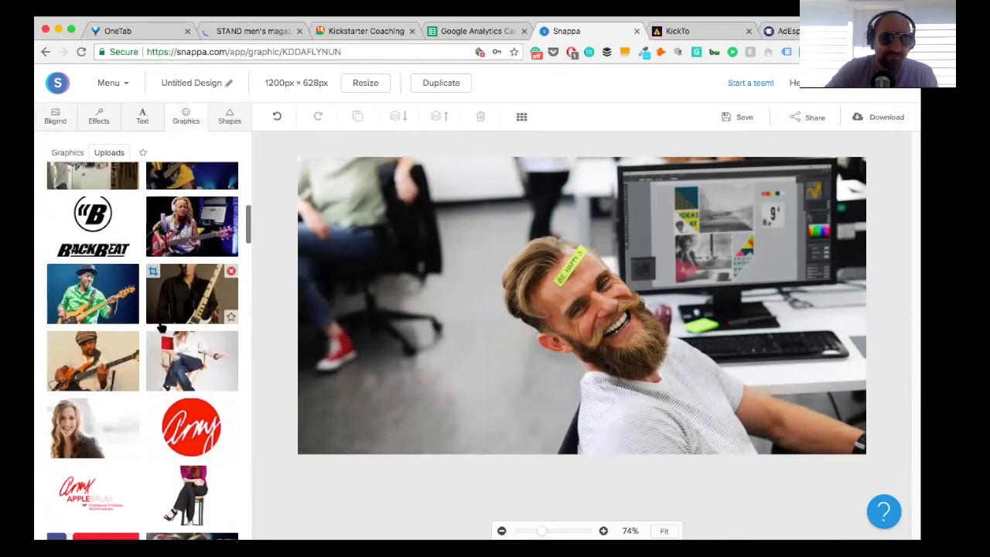
scroll(161, 328, down, 3)
scroll(108, 460, down, 3)
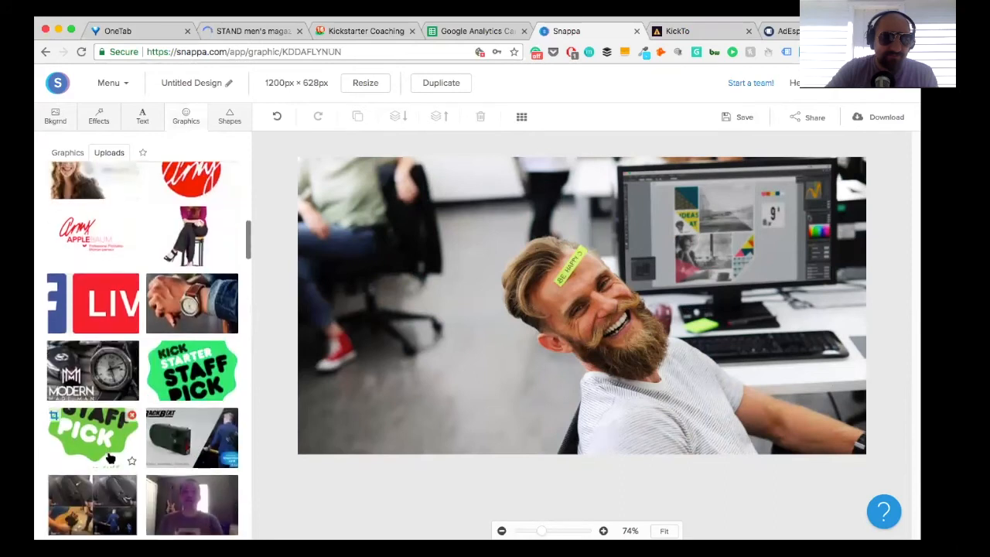
click(108, 459)
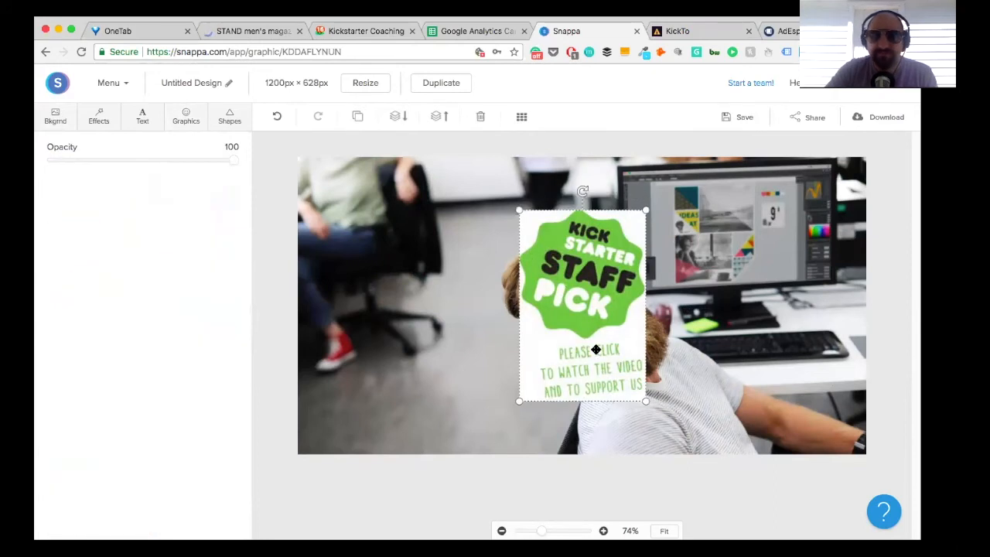
drag(592, 349, 370, 297)
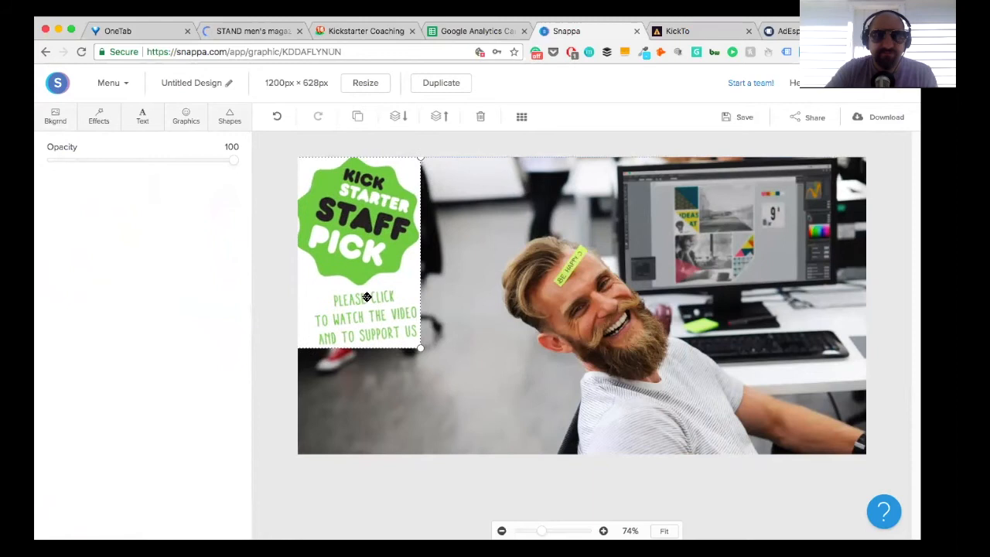
Step: Enlarge the "Kickstarter Staff Pick" graphic to the design's full height, and delete it from the design
drag(420, 347, 493, 458)
drag(457, 382, 442, 382)
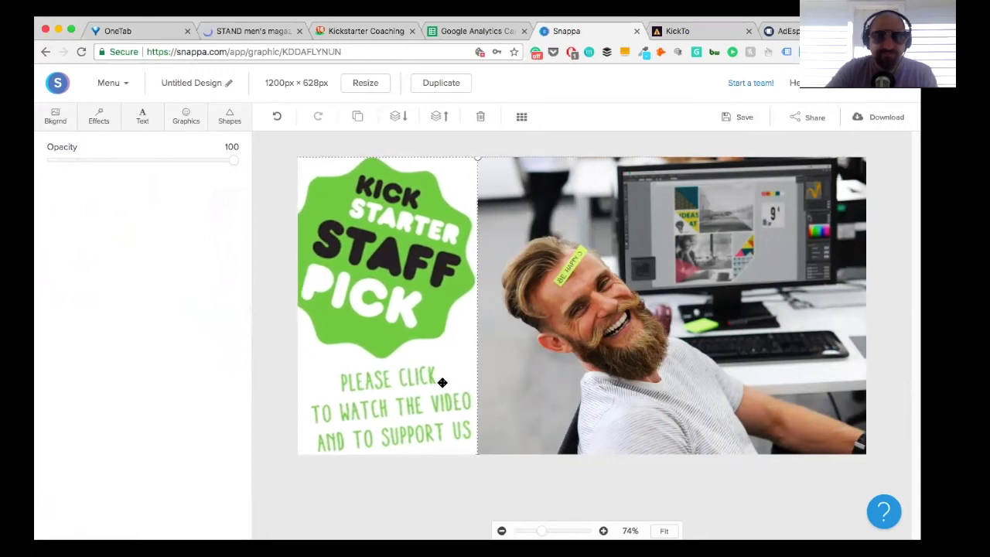
key(Delete)
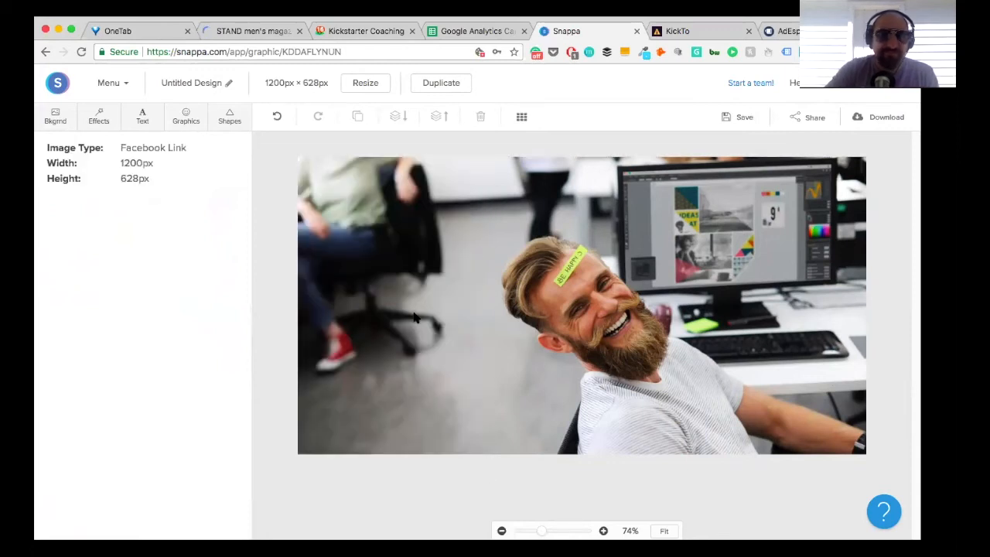
Step: Insert the uploaded "funded with Kickstarter" graphic, shrink it slightly and place it in the design's lower-left corner
click(192, 126)
scroll(159, 282, down, 5)
scroll(159, 290, down, 10)
scroll(159, 290, down, 10)
scroll(160, 290, down, 10)
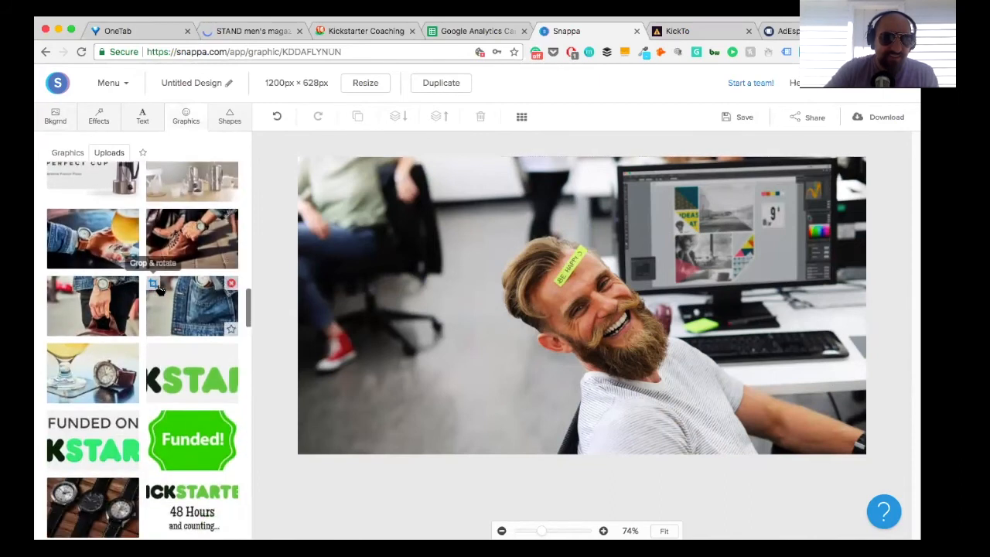
scroll(160, 290, down, 1)
right_click(160, 288)
click(205, 363)
drag(566, 312, 446, 407)
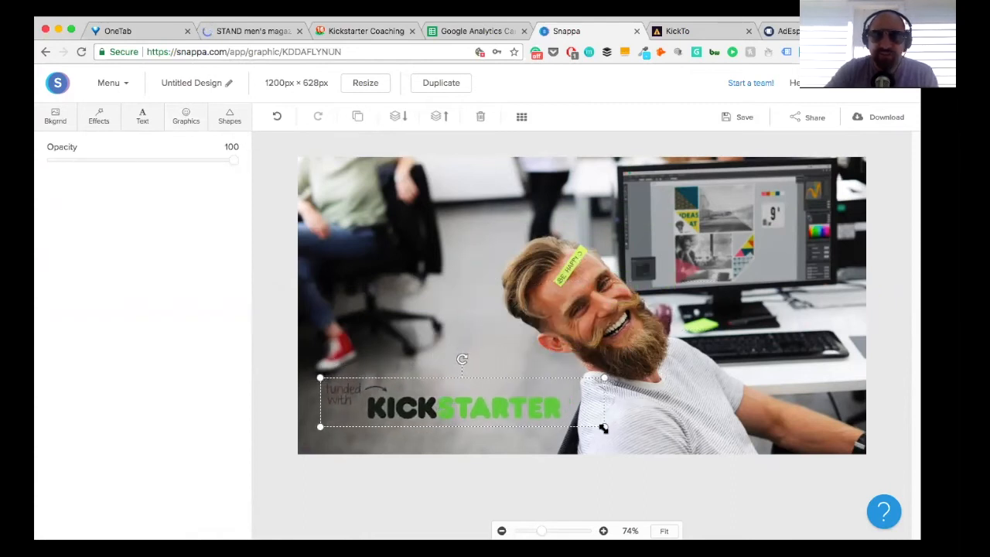
drag(604, 426, 583, 425)
drag(523, 422, 525, 434)
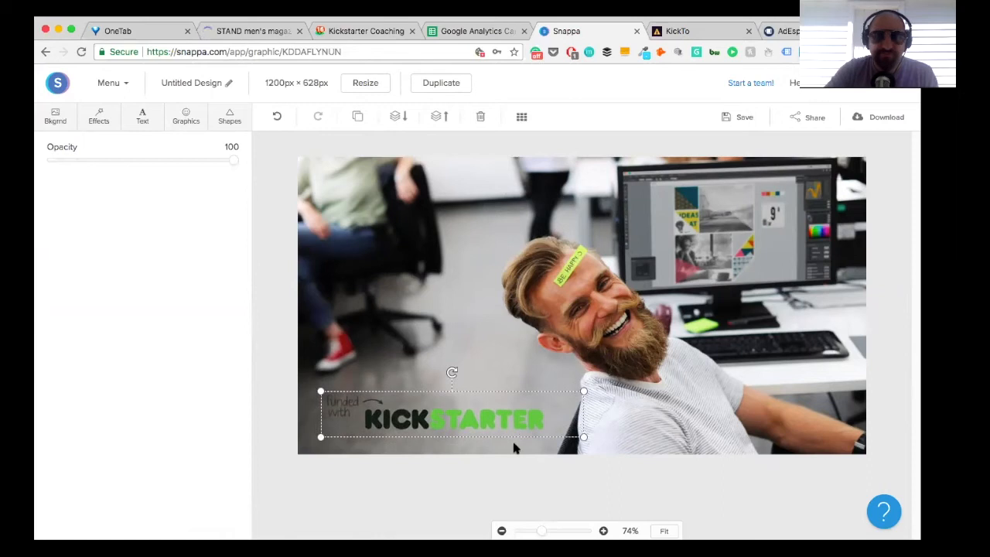
click(480, 478)
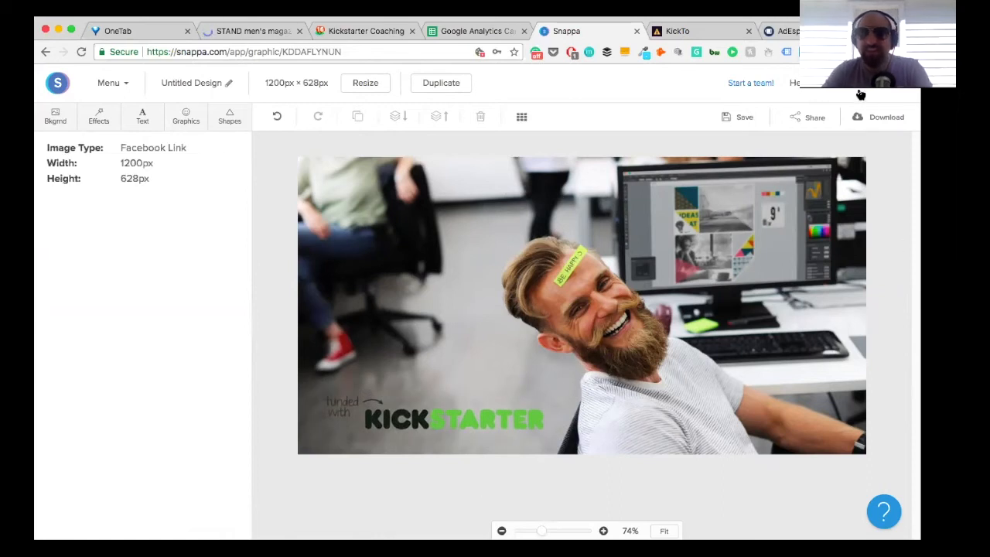
Step: Download the finished design as a web optimized JPG
click(874, 117)
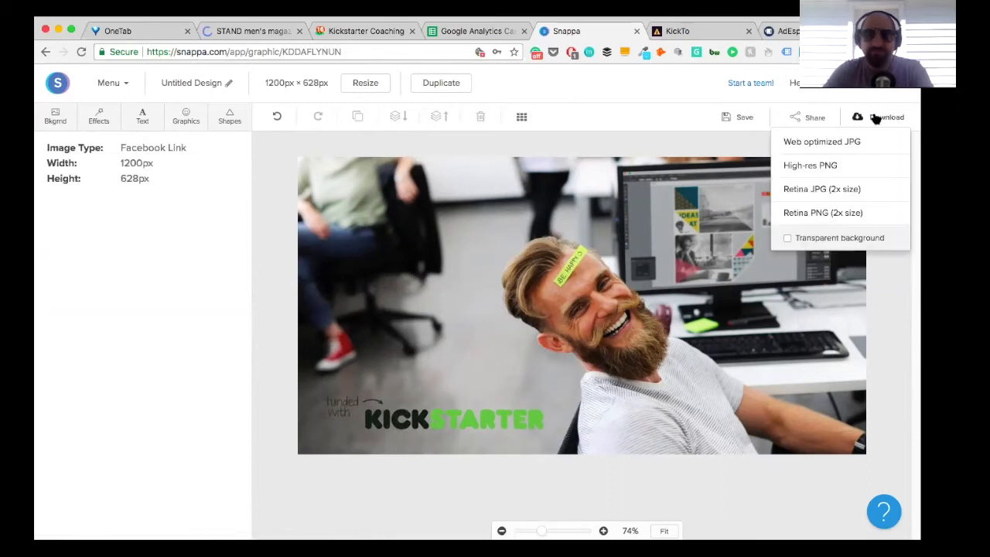
click(827, 140)
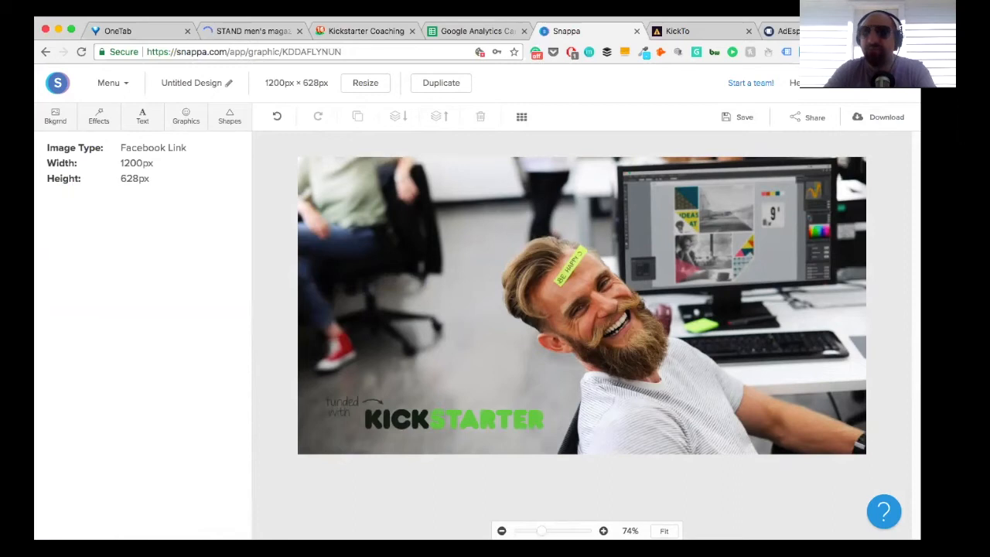
click(905, 29)
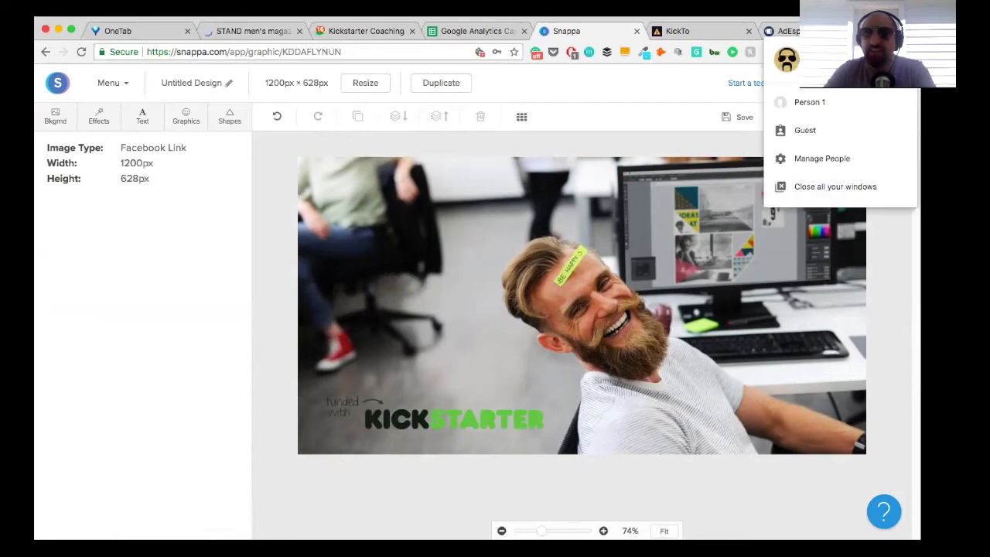
click(904, 30)
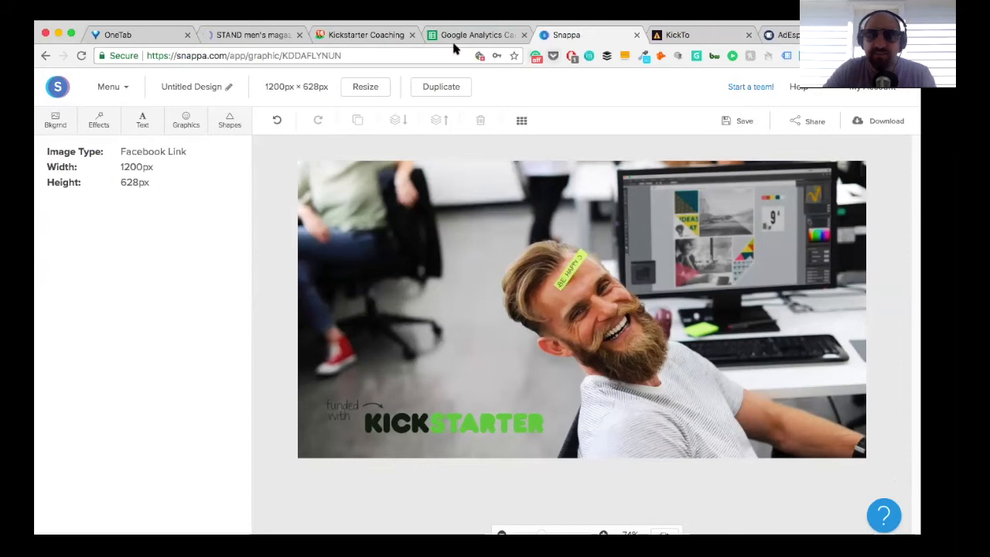
Step: Switch to AdEspresso and upload "Untitled Design (5).jpg" from the Desktop as a second ad image
click(785, 36)
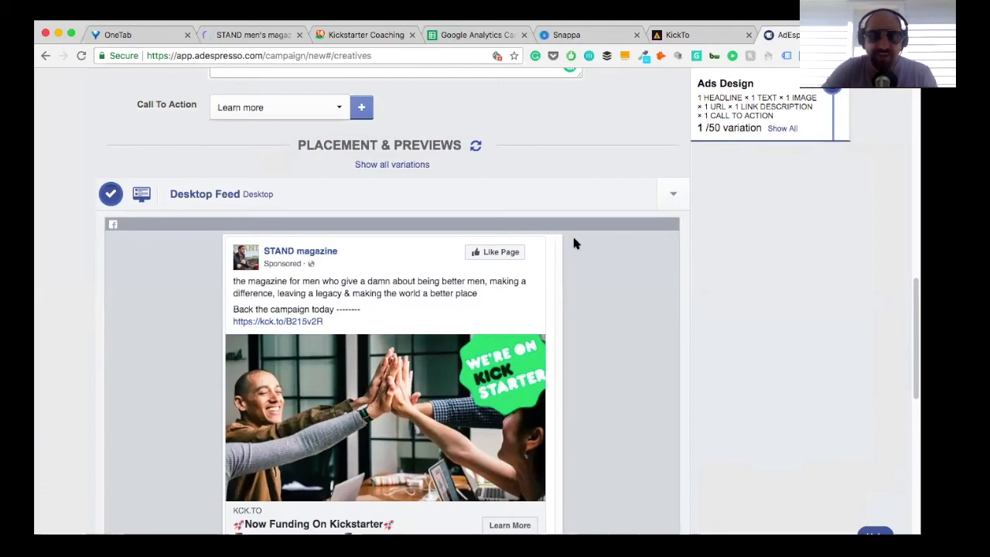
scroll(574, 244, up, 10)
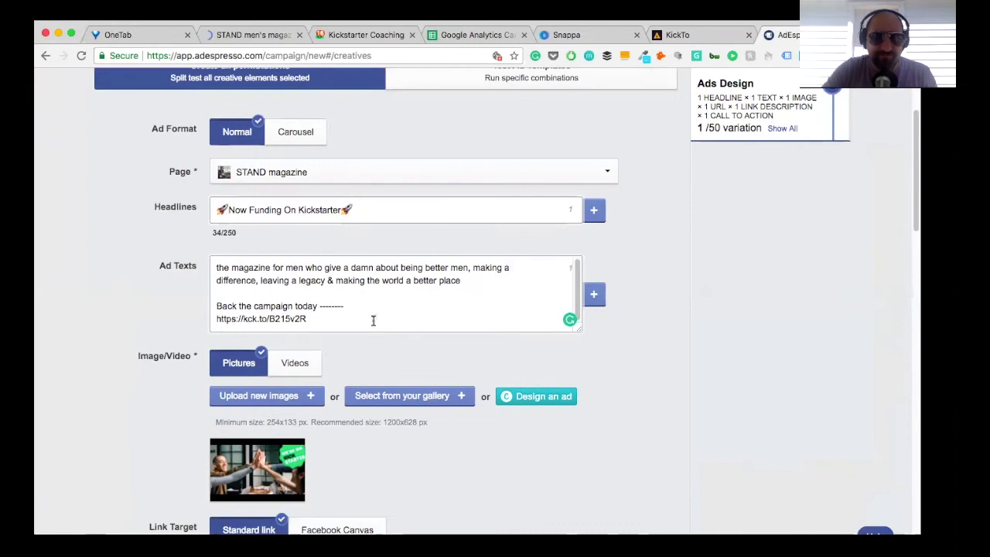
click(267, 398)
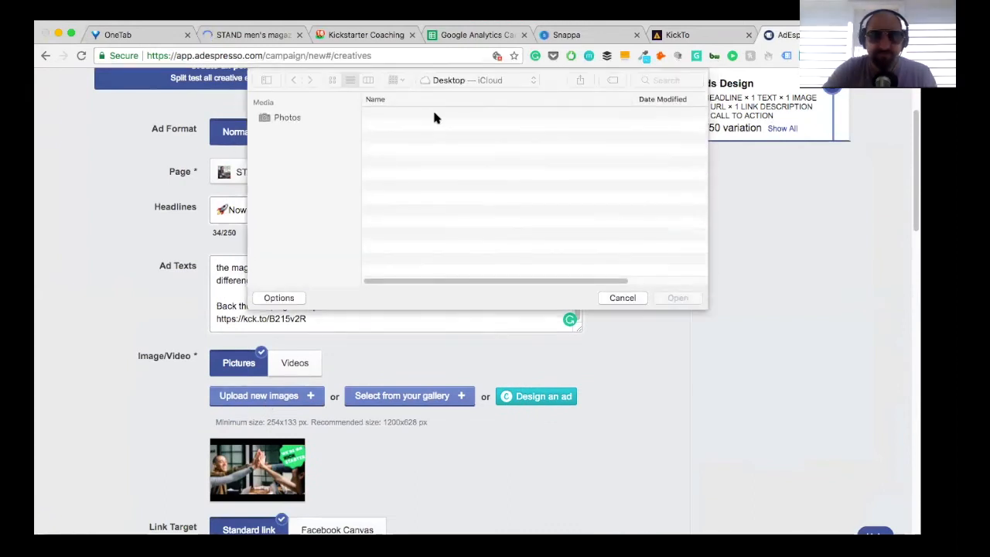
click(435, 115)
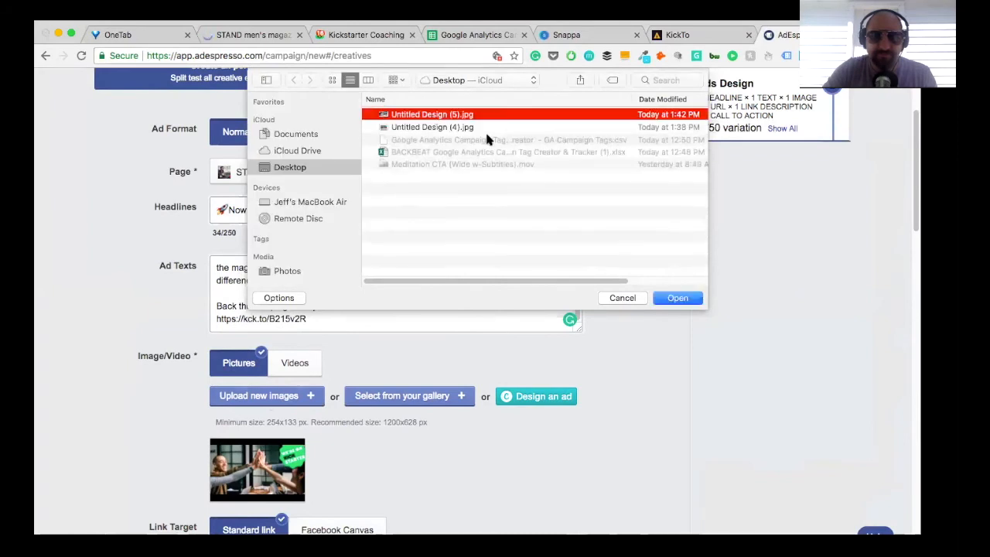
click(684, 296)
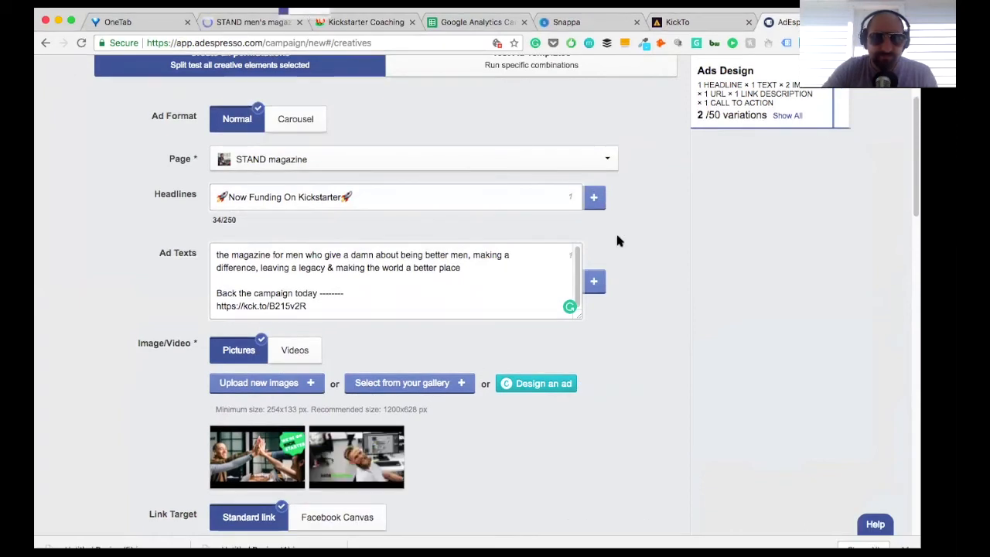
Step: Review both image variations of the ad in the Desktop Feed preview
scroll(585, 306, down, 10)
scroll(585, 305, down, 5)
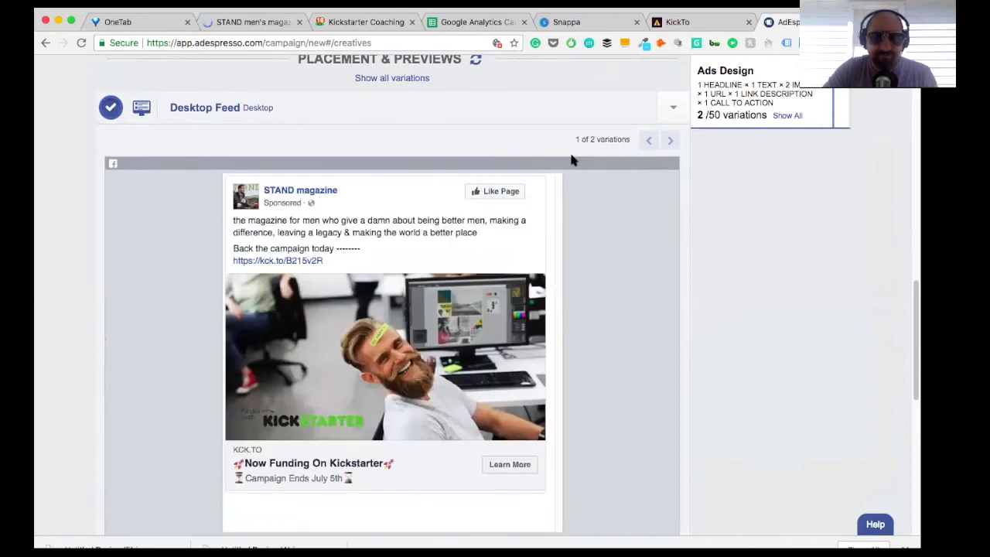
click(671, 142)
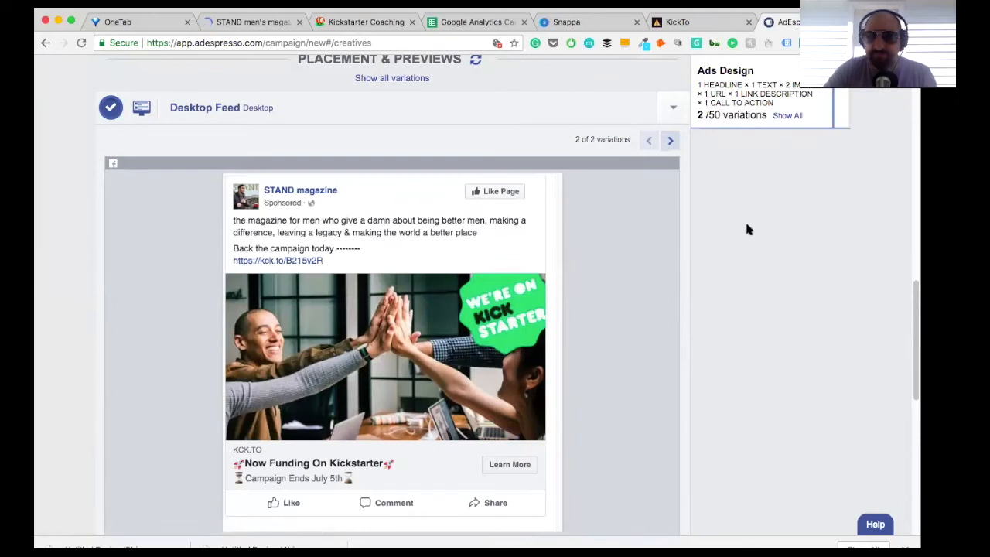
Step: Expand the Mobile Feed preview and check how both image variations of the ad look on a phone
scroll(758, 244, down, 5)
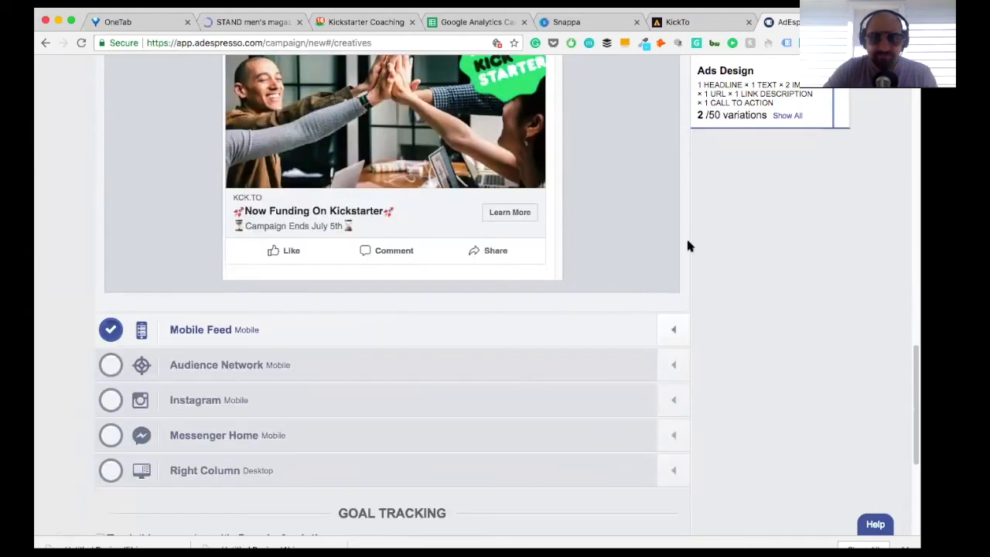
click(673, 329)
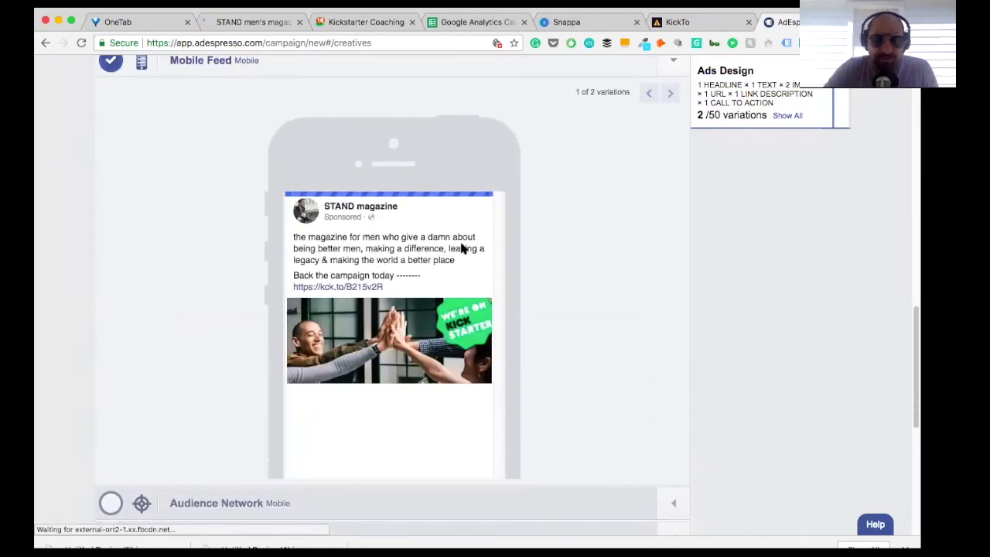
scroll(443, 305, down, 1)
scroll(443, 307, up, 1)
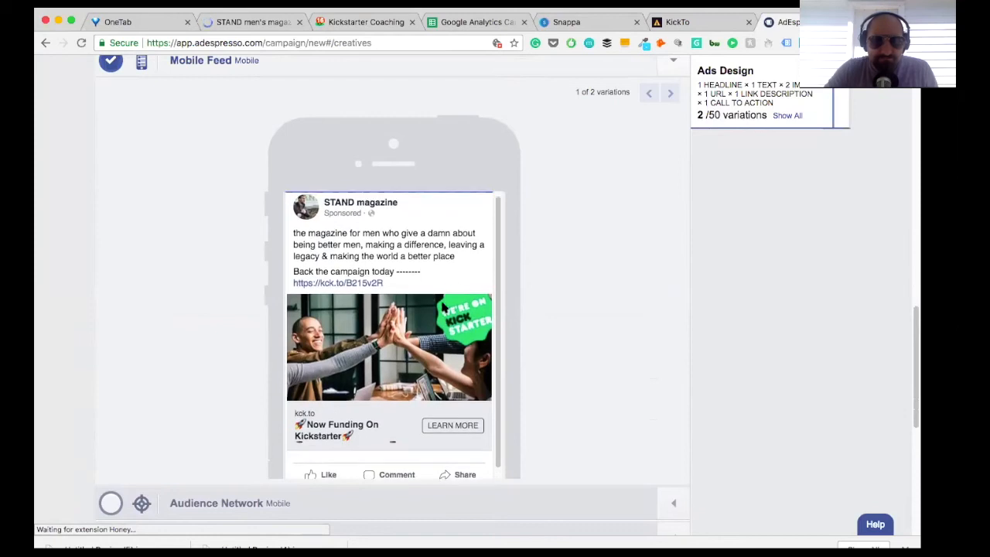
click(668, 93)
click(667, 93)
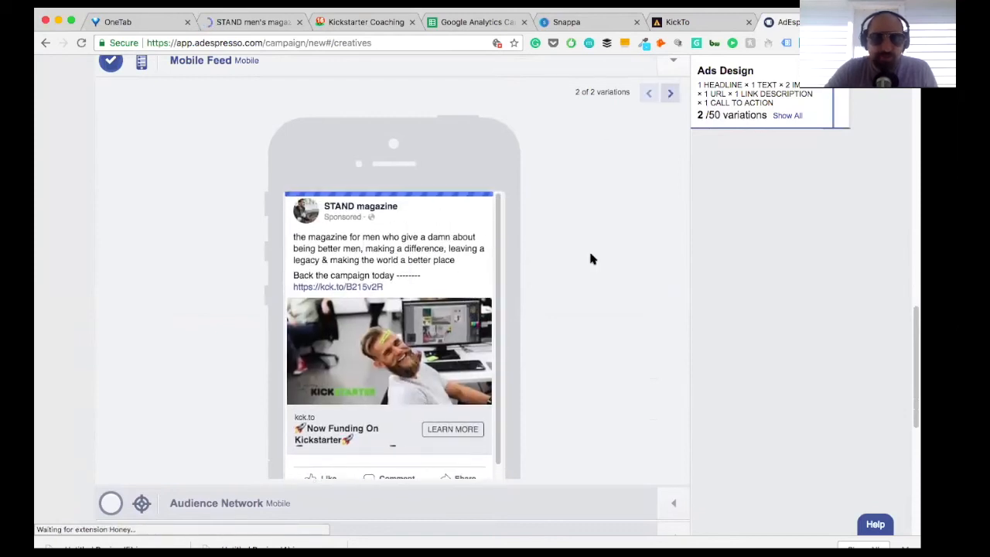
scroll(592, 227, up, 3)
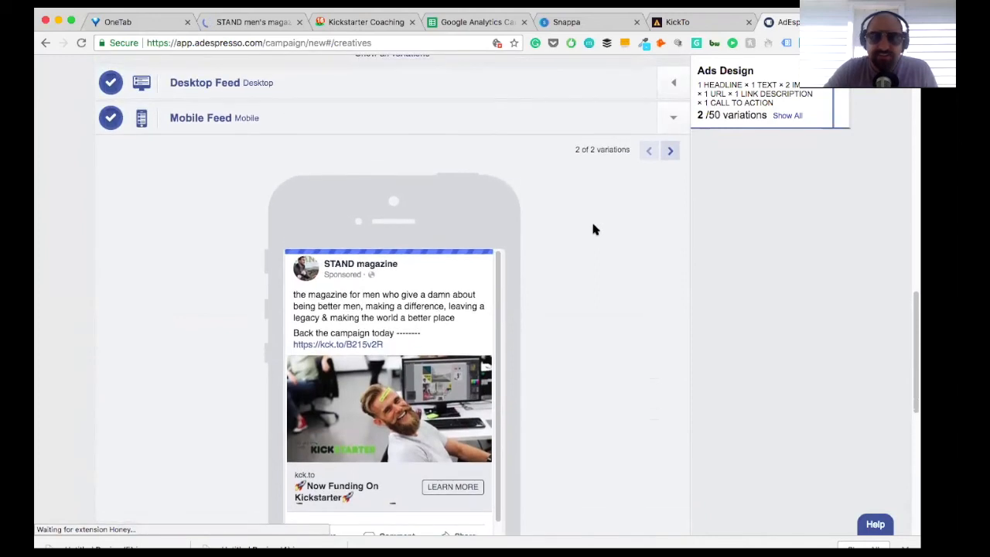
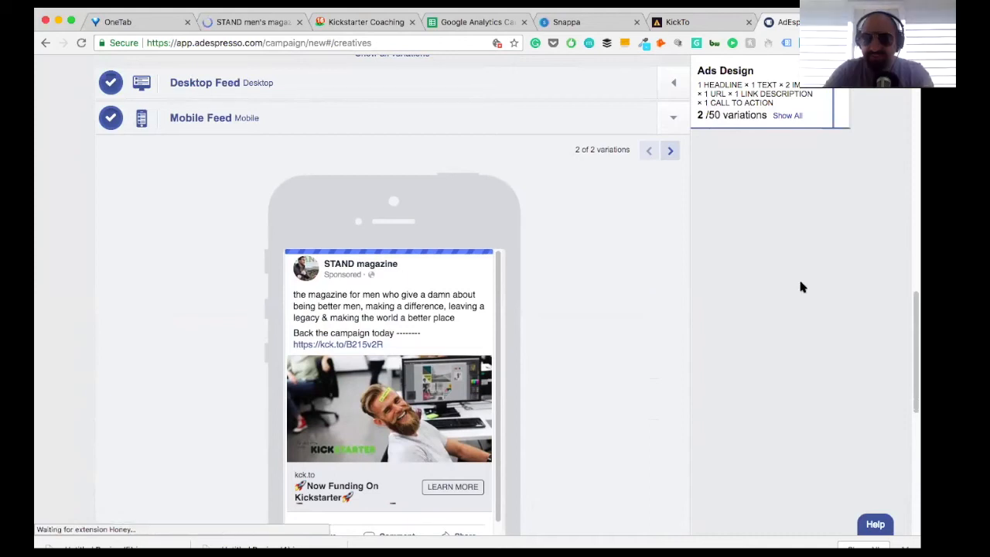
Step: Check the ad's images, link and description settings, and continue to the audience targeting stage
scroll(801, 285, up, 7)
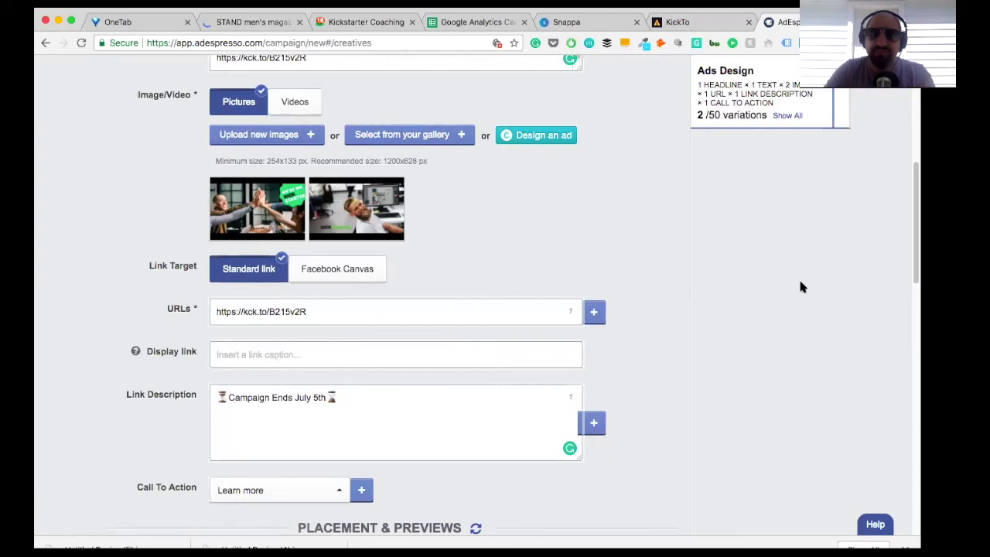
scroll(586, 230, up, 1)
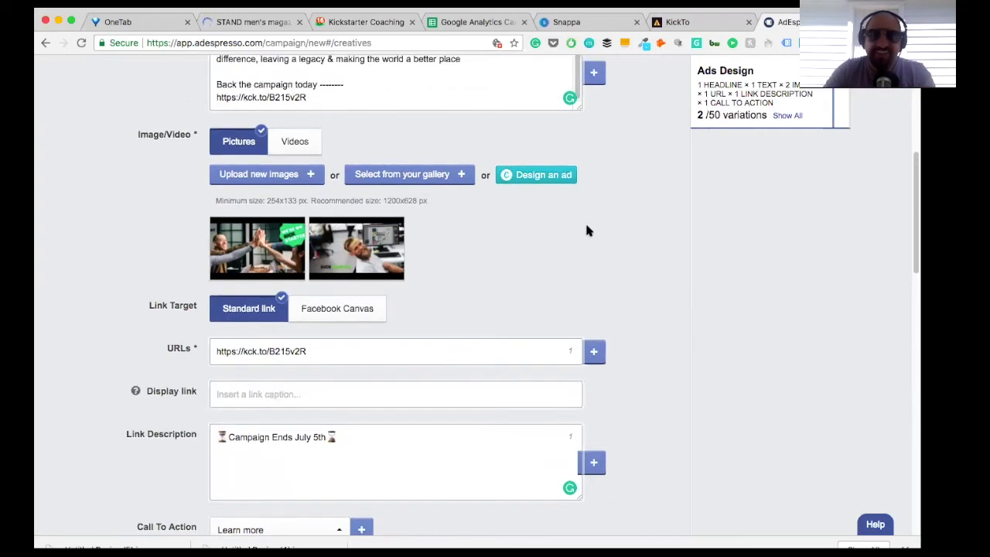
scroll(586, 230, up, 1)
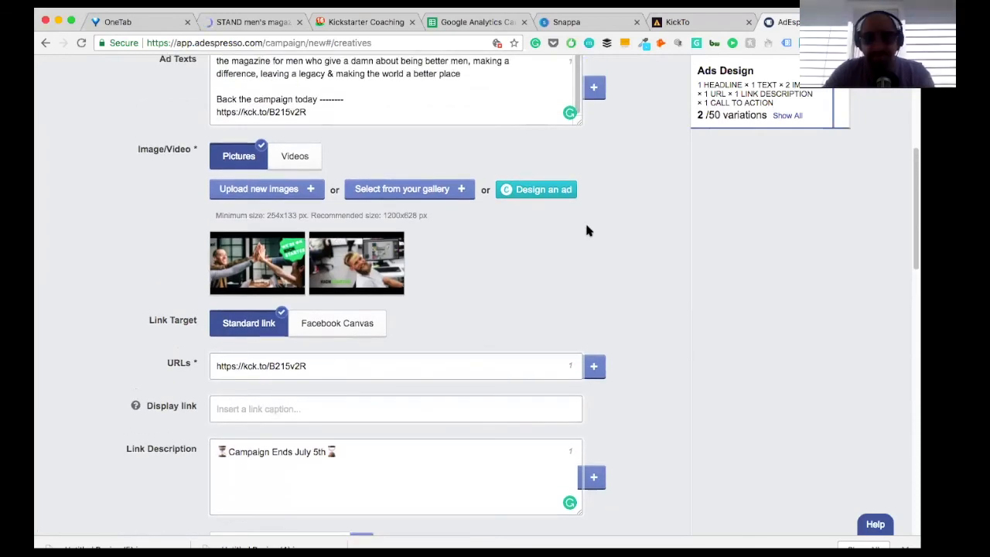
scroll(588, 232, down, 2)
scroll(588, 232, down, 12)
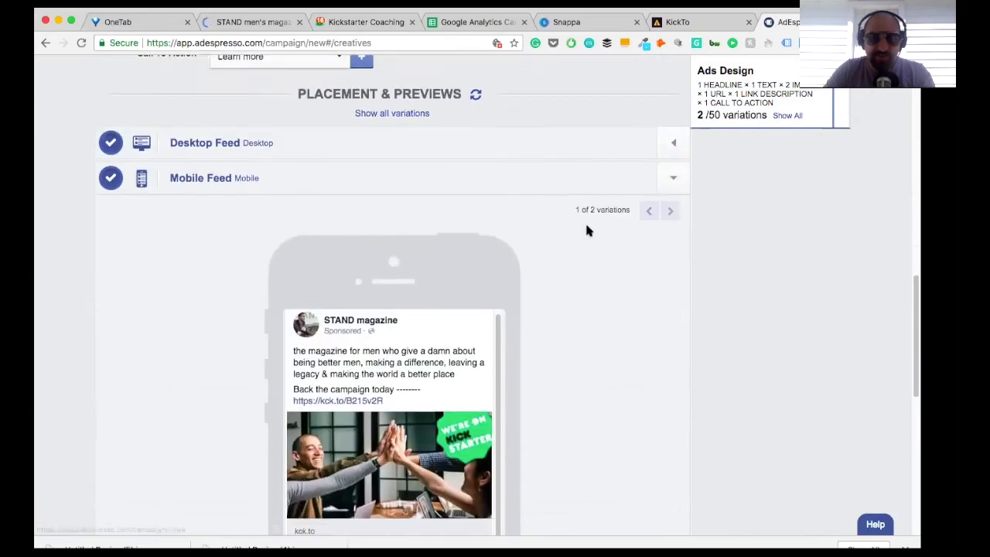
scroll(586, 230, down, 8)
click(413, 431)
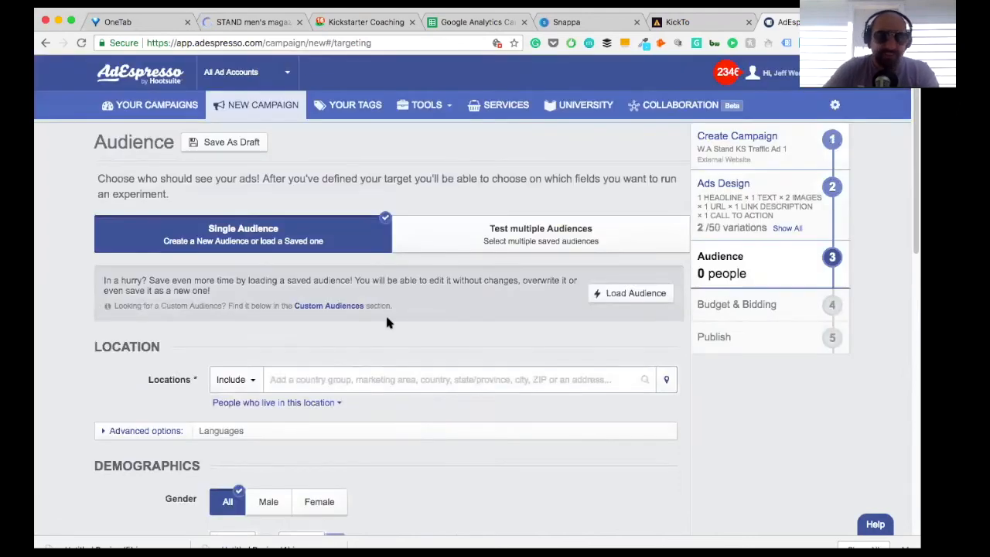
Step: Limit the audience demographics to males aged 25 to 50
scroll(387, 323, down, 4)
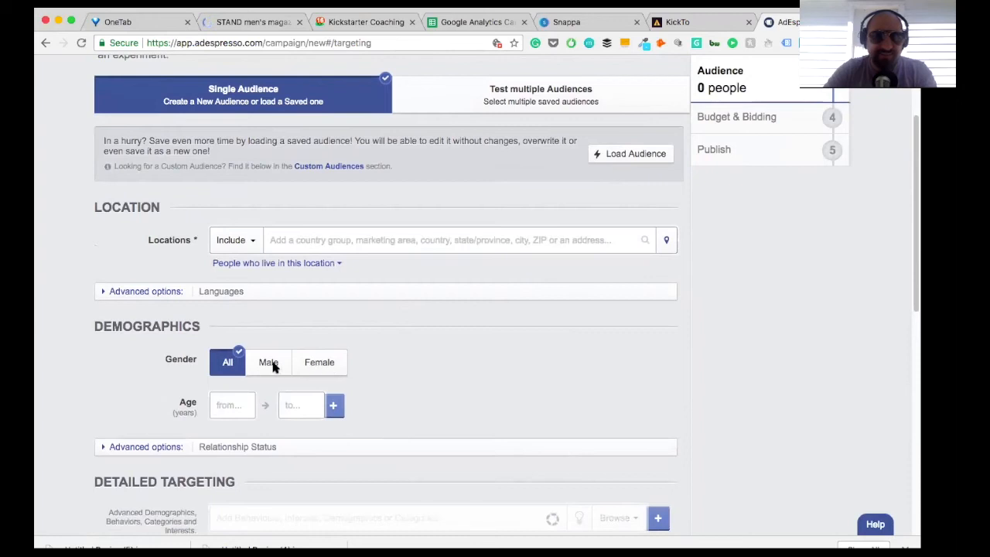
scroll(272, 367, down, 3)
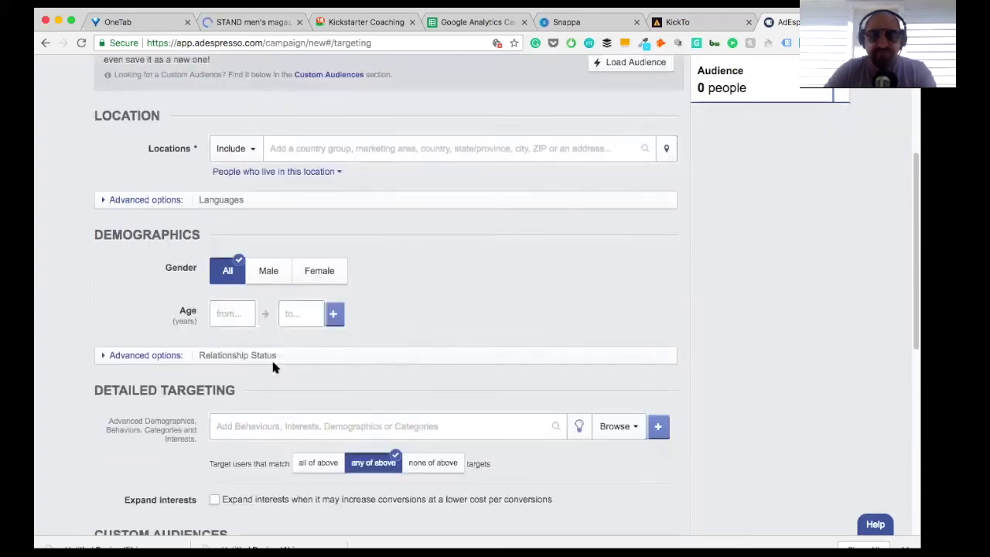
click(267, 273)
click(232, 307)
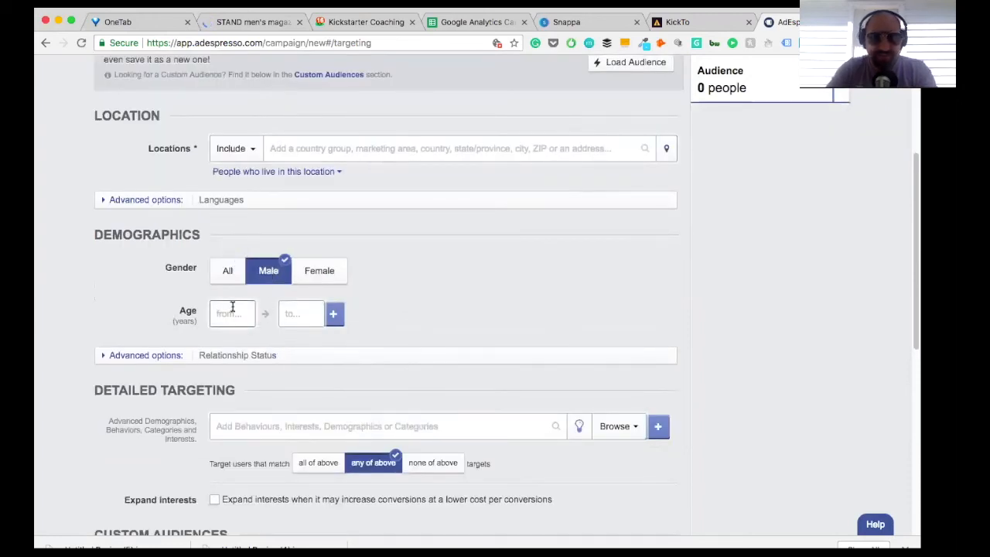
text(25)
click(297, 310)
text(50)
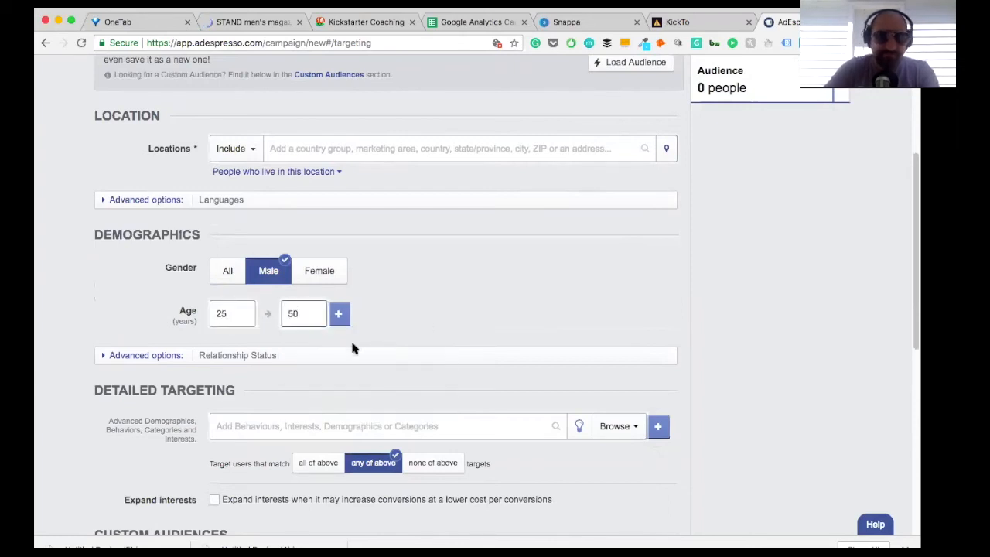
click(430, 294)
Step: Include the CA, GB and US 1% "Web site visitor" lookalikes as custom audiences
scroll(363, 302, down, 1)
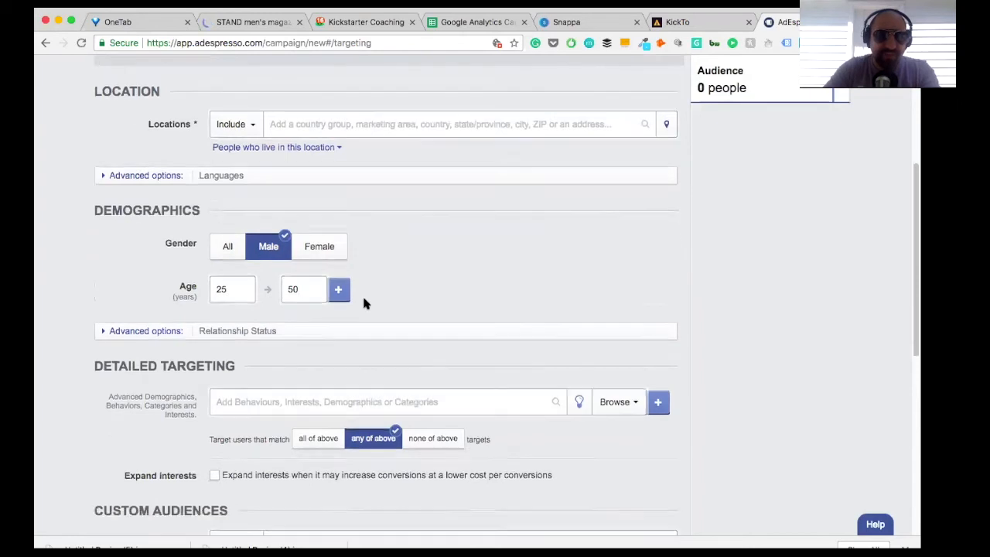
scroll(364, 303, down, 5)
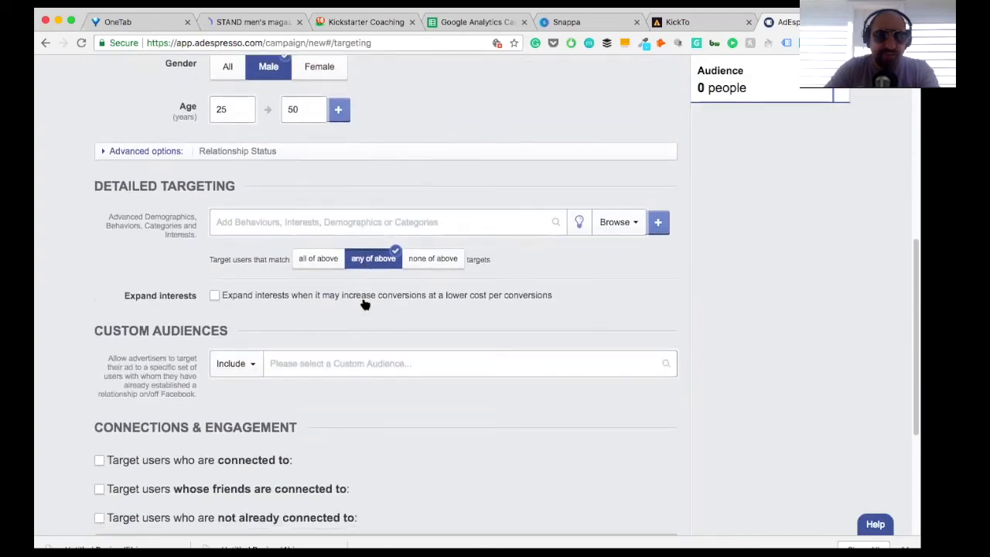
scroll(364, 303, down, 1)
click(316, 327)
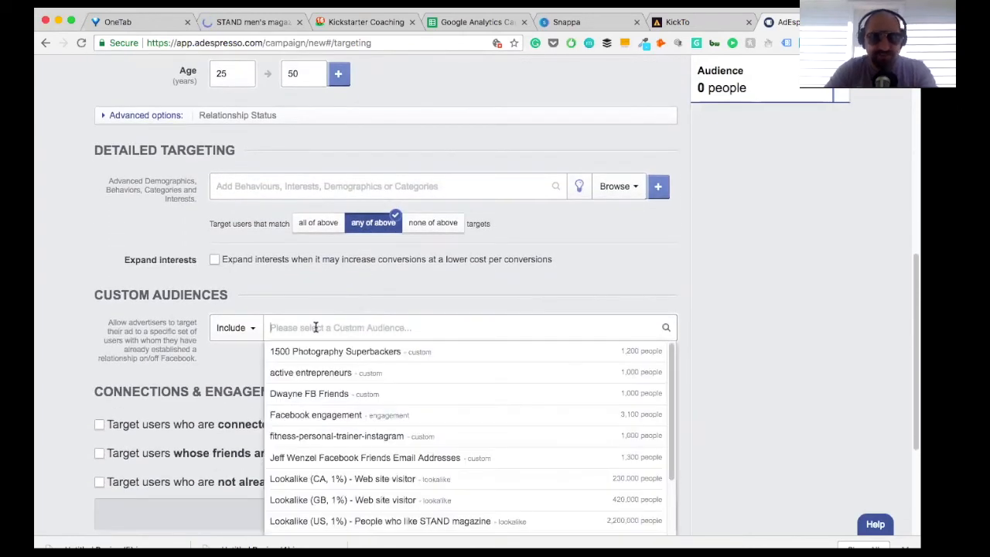
text(S)
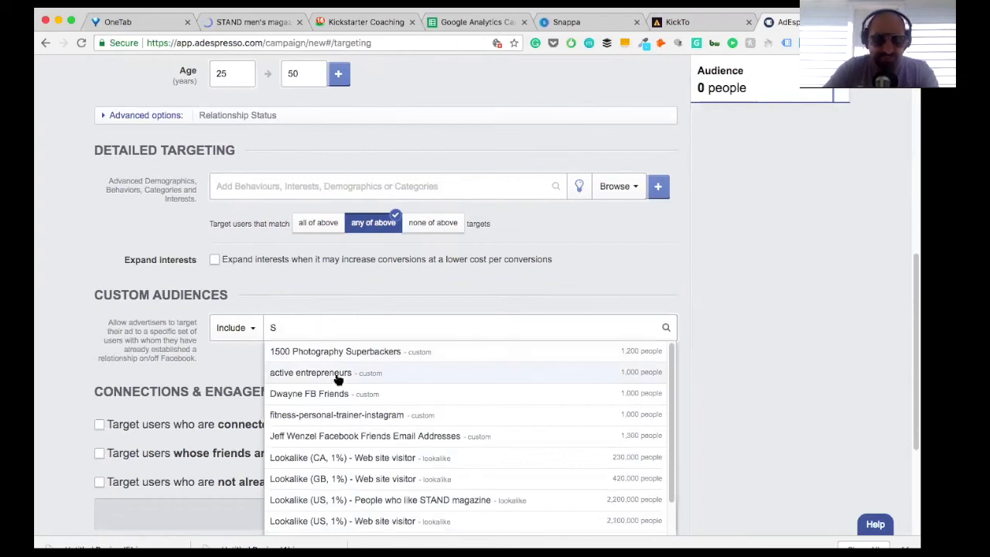
click(344, 458)
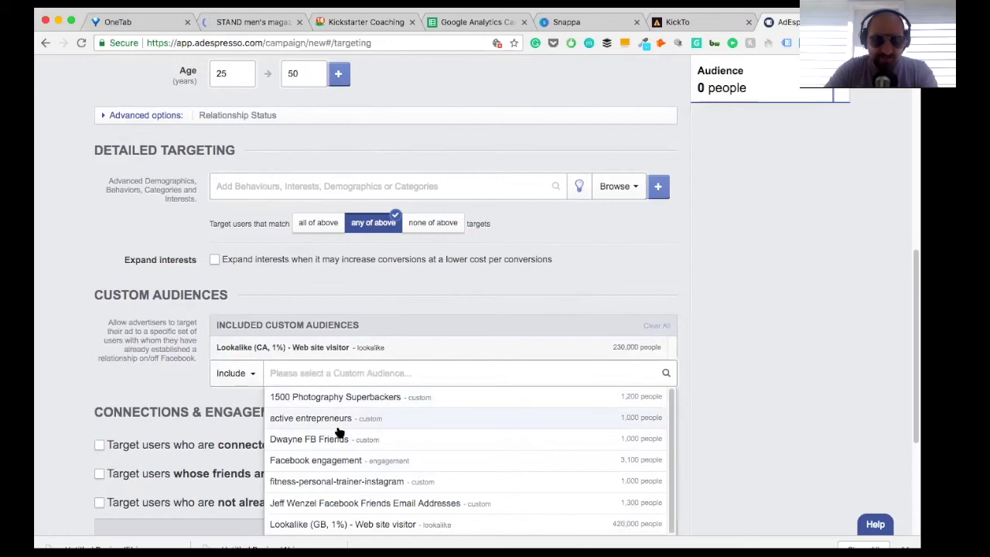
scroll(338, 472, down, 2)
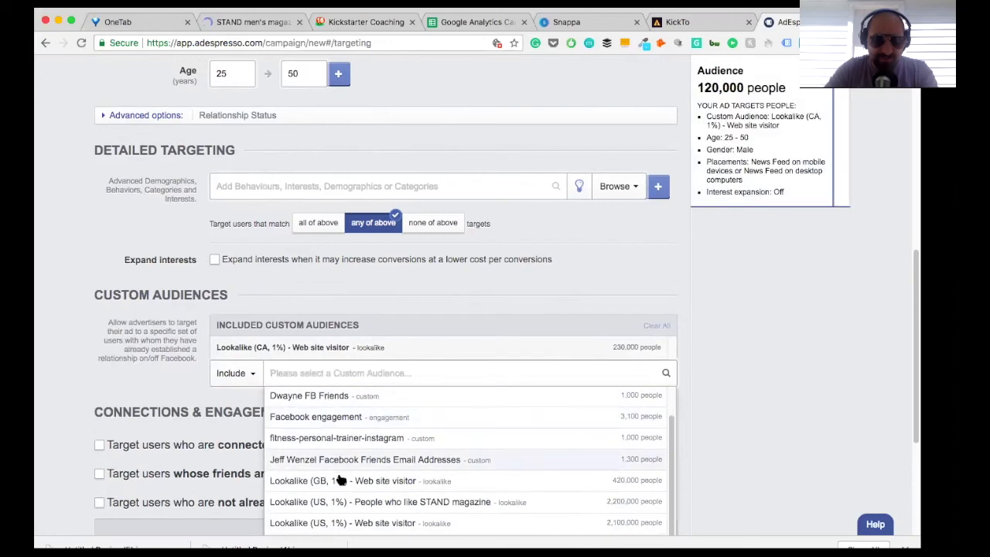
click(340, 480)
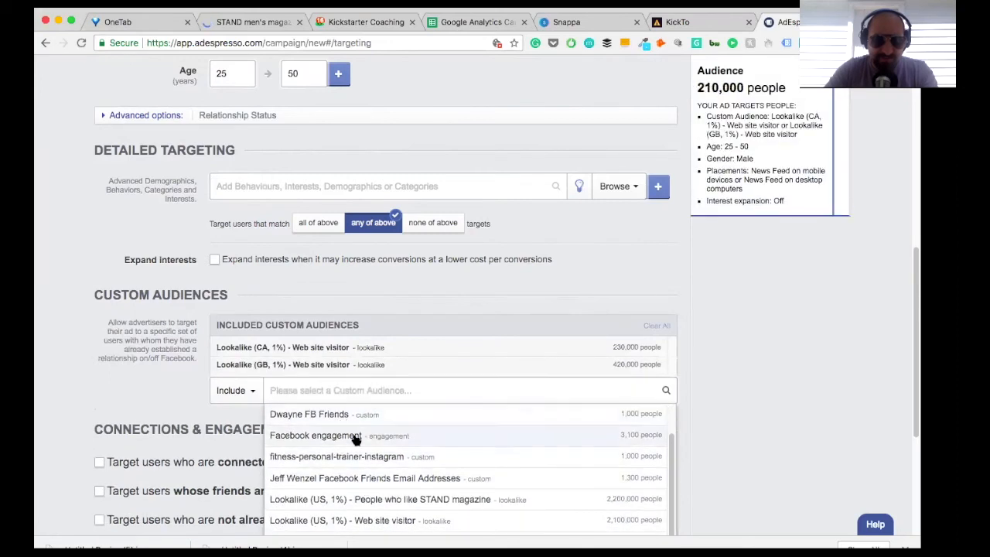
scroll(356, 438, down, 2)
click(358, 485)
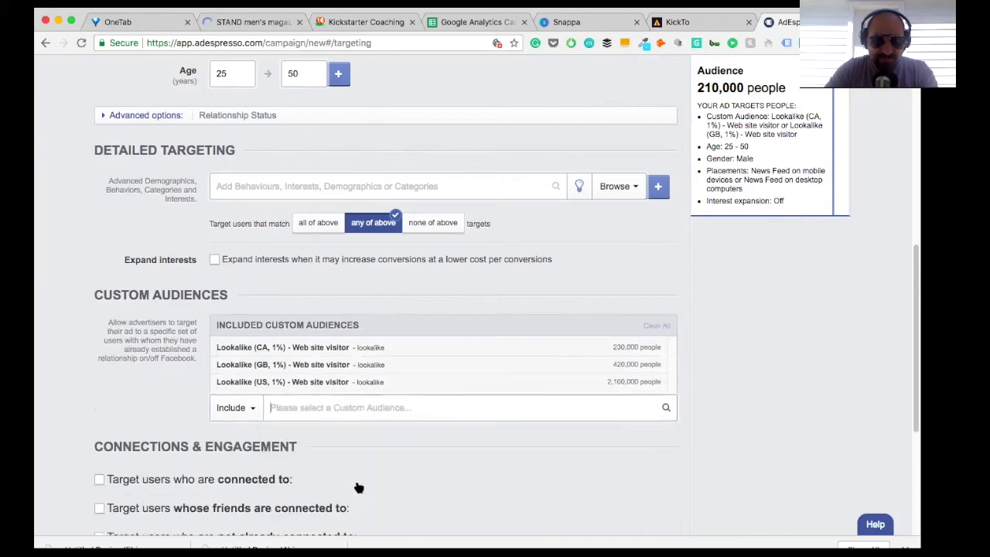
Step: Search the available custom audiences for "web"
scroll(346, 487, down, 2)
scroll(345, 492, up, 3)
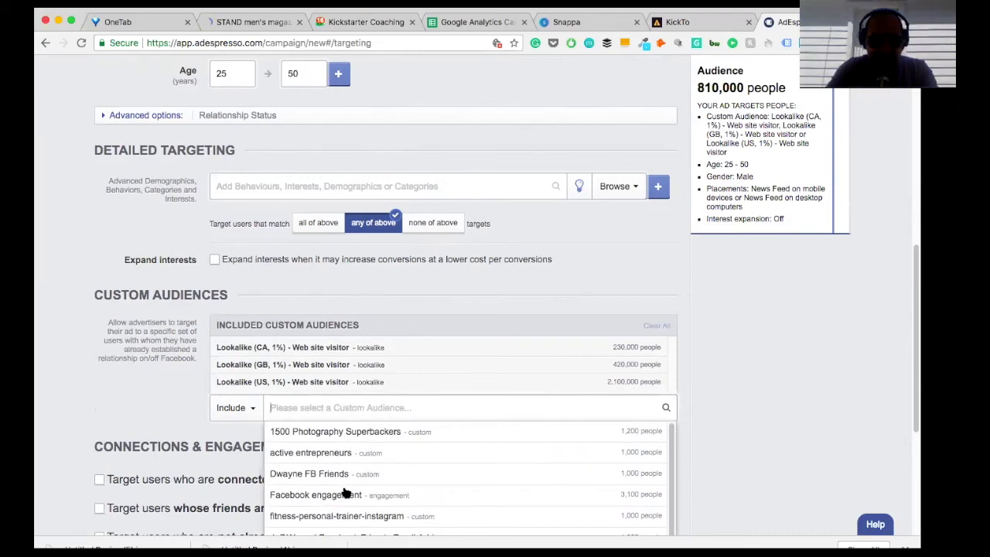
text(we)
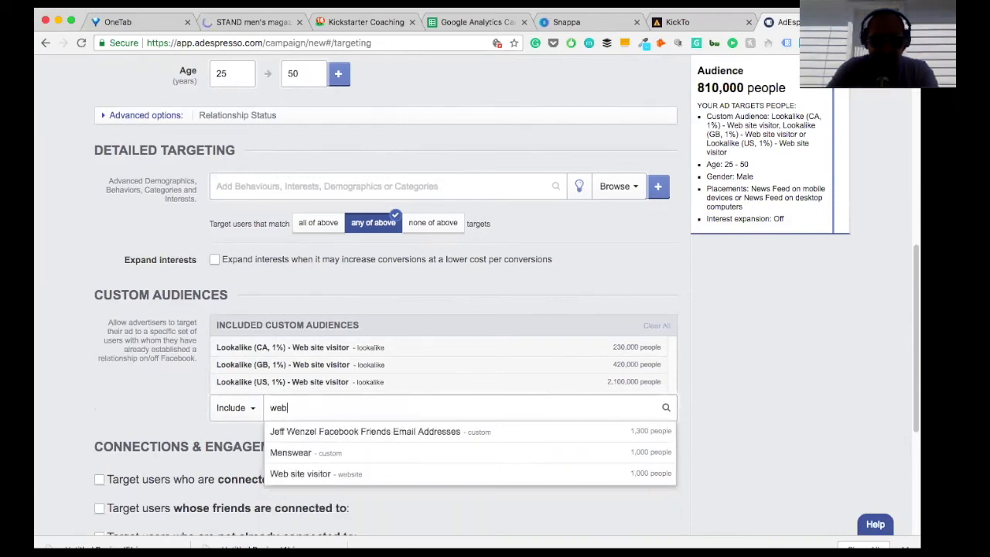
text(b)
key(BackSpace)
key(BackSpace)
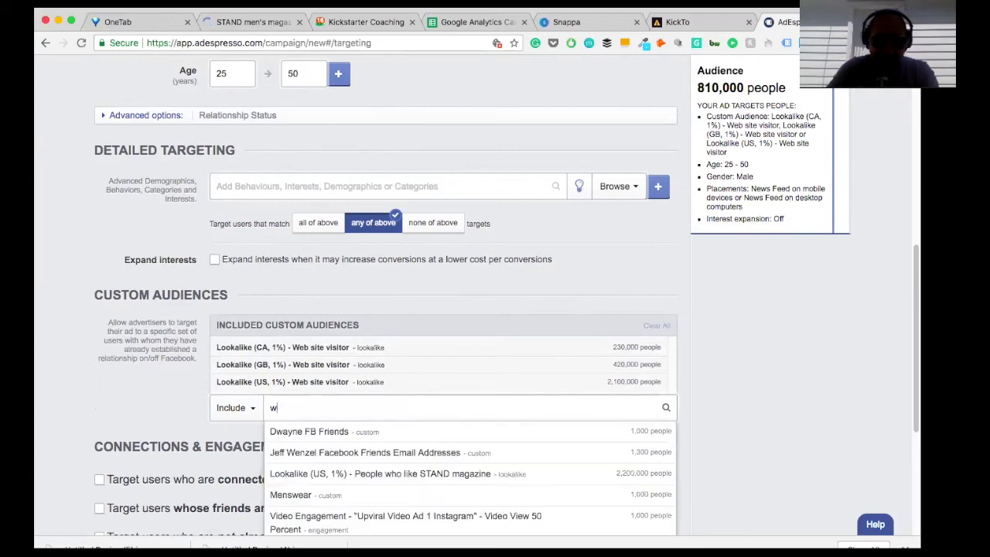
key(BackSpace)
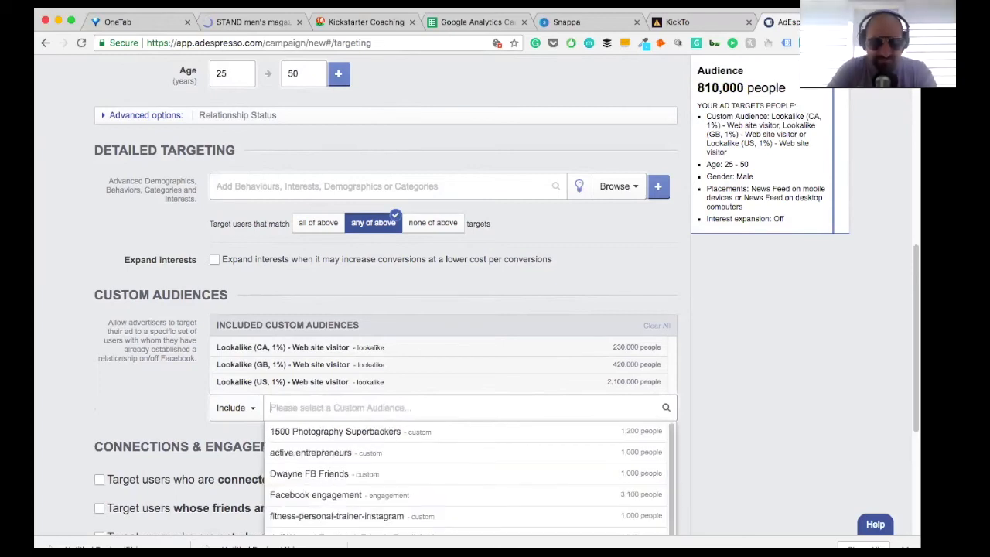
text(webs)
key(BackSpace)
key(BackSpace)
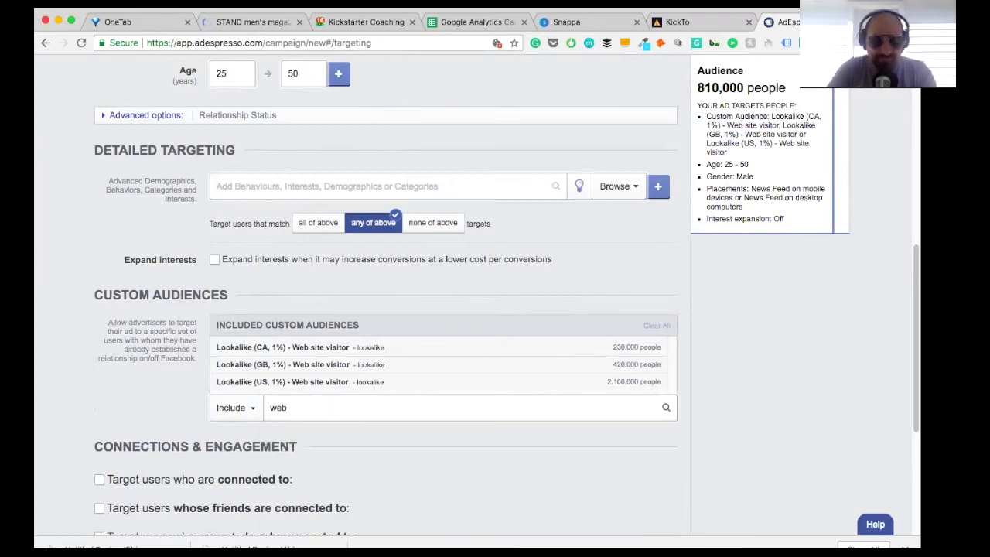
key(BackSpace)
key(BackSpace)
Step: Search the available custom audiences for "lookalike", and clear the search
text(look)
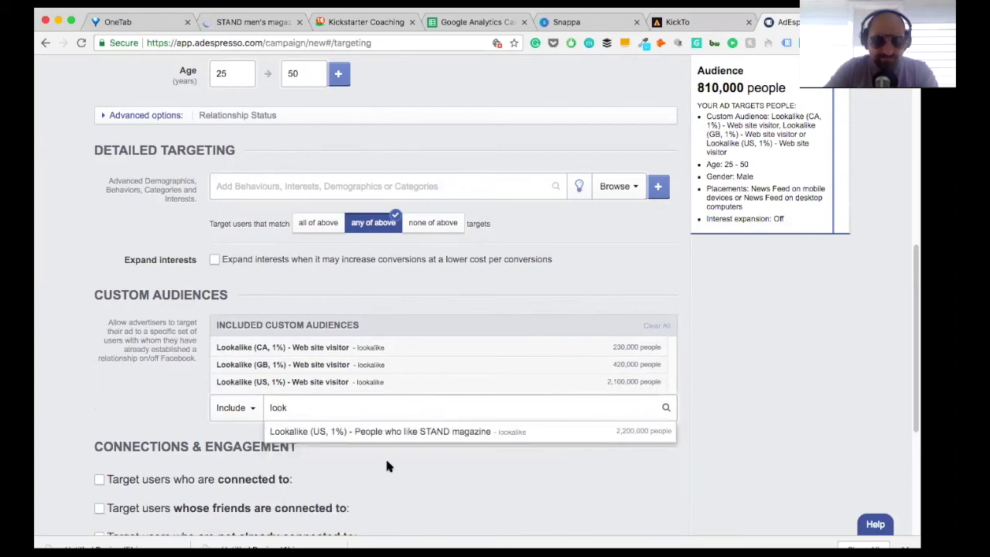
text(alike)
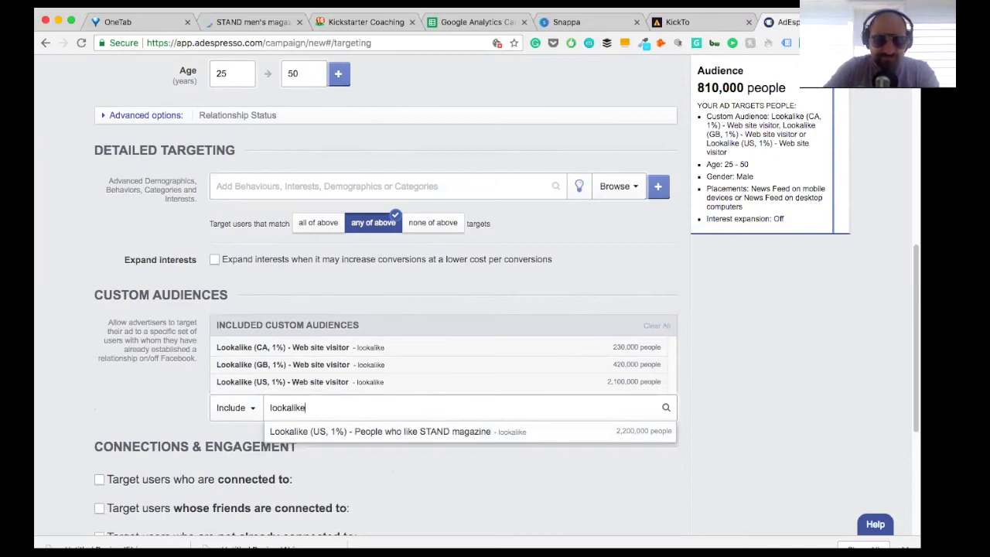
key(BackSpace)
key(BackSpace)
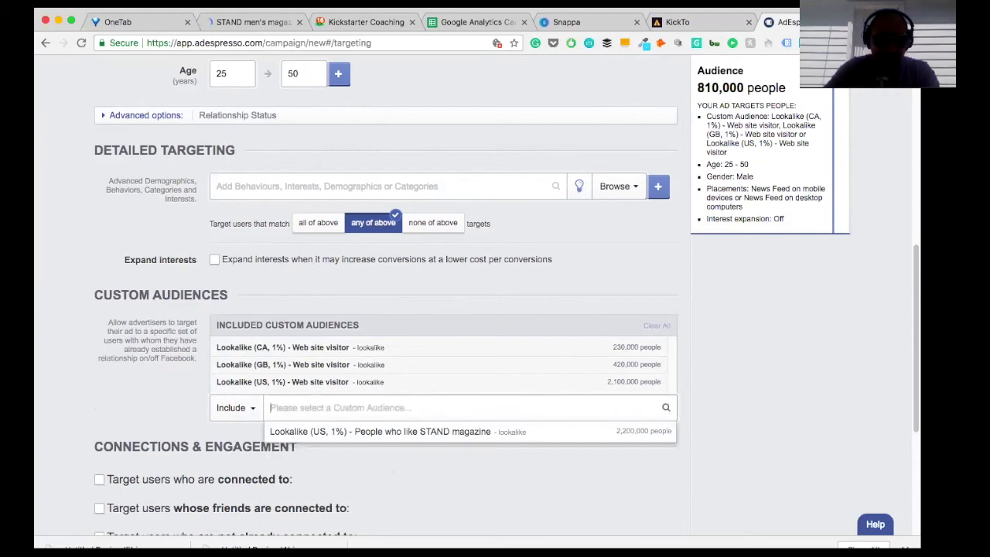
click(176, 394)
Step: Look through the full list of remaining custom audiences that can be included
scroll(702, 351, down, 3)
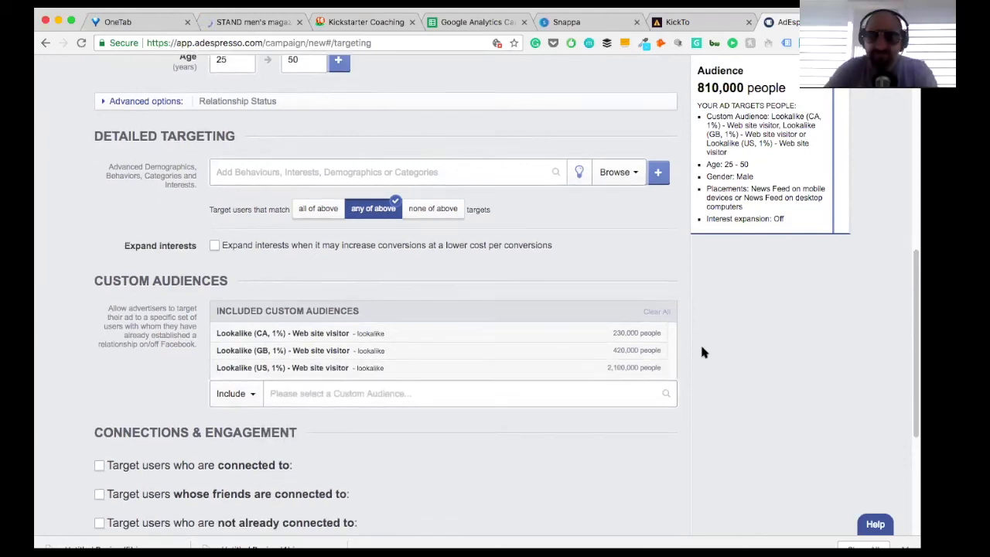
click(336, 323)
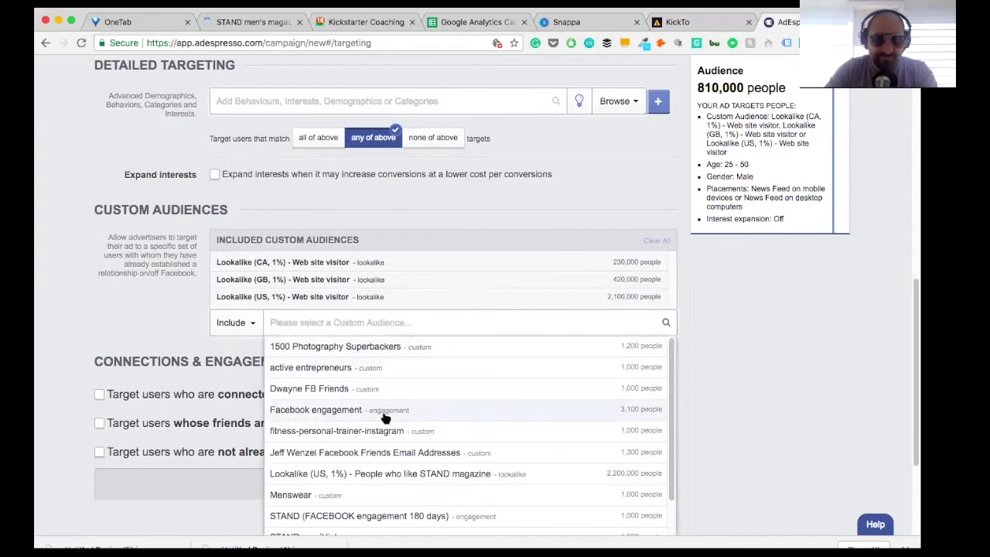
scroll(384, 416, down, 3)
scroll(385, 418, down, 2)
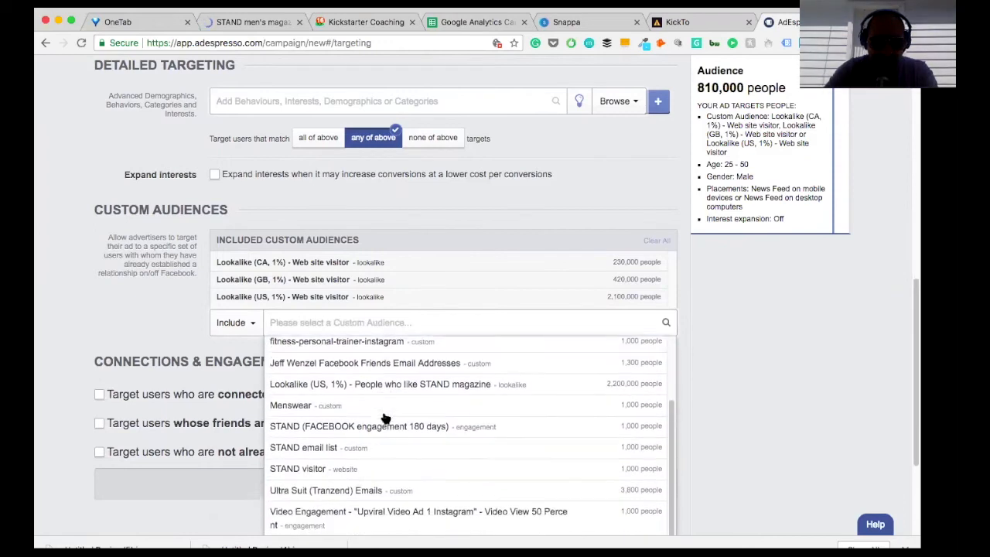
scroll(385, 418, up, 5)
scroll(384, 418, up, 3)
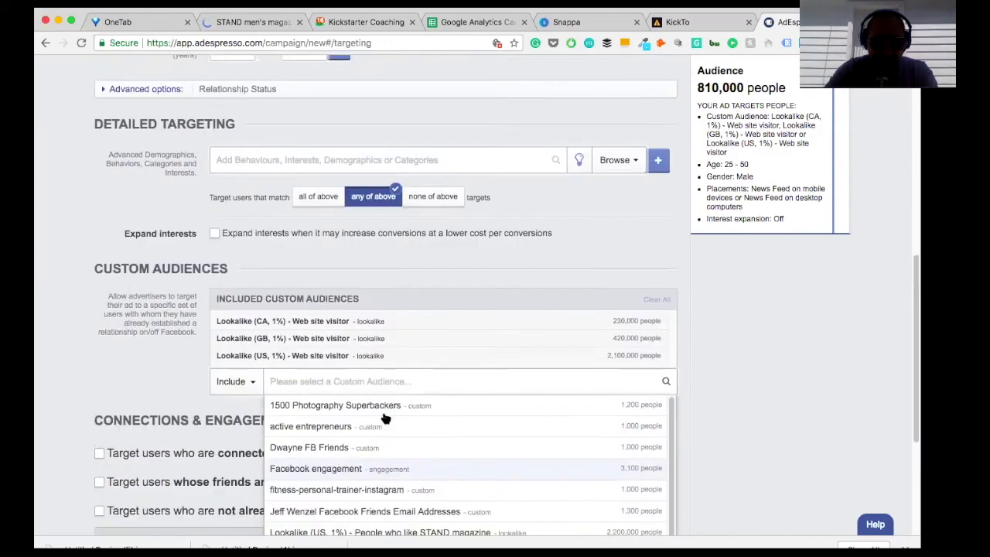
scroll(393, 411, down, 4)
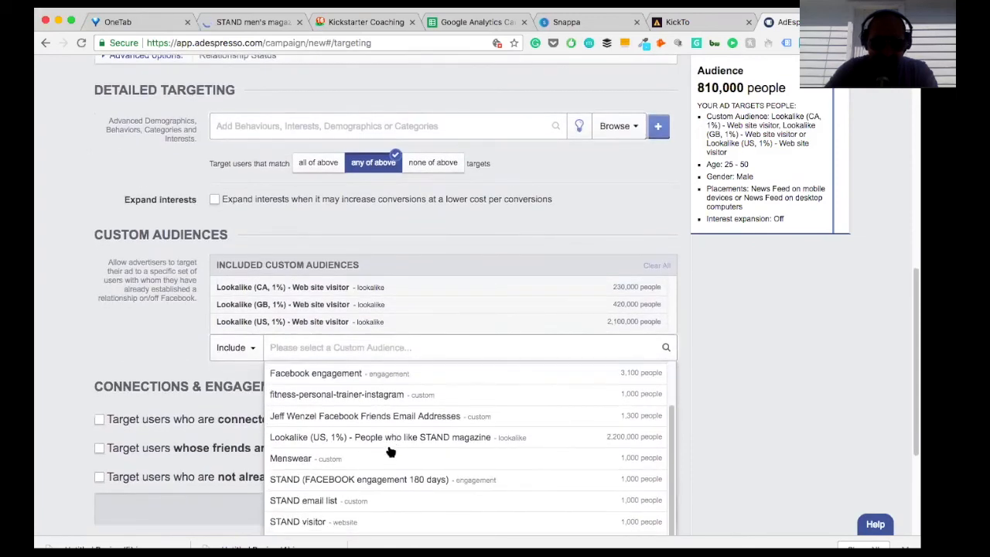
scroll(391, 446, down, 2)
scroll(391, 452, down, 5)
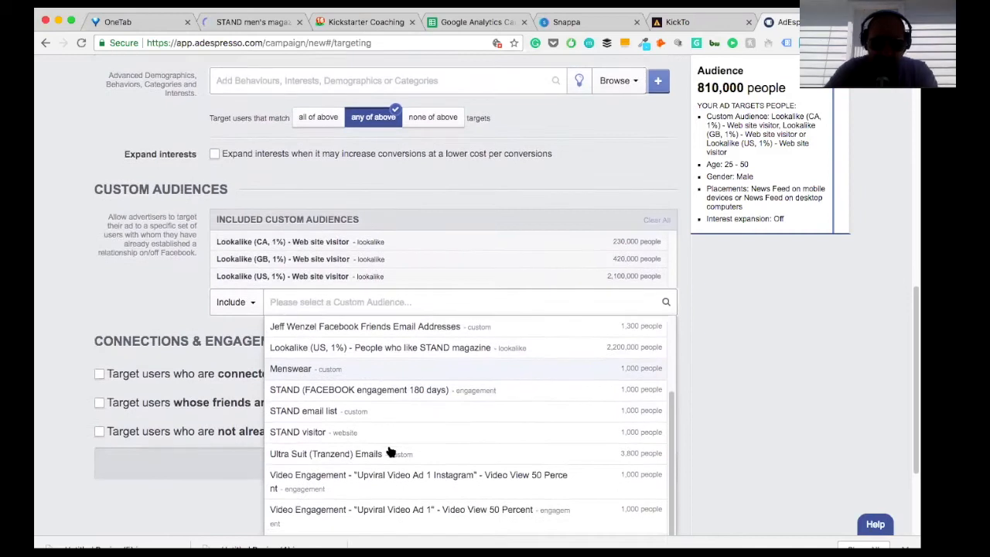
scroll(389, 433, up, 1)
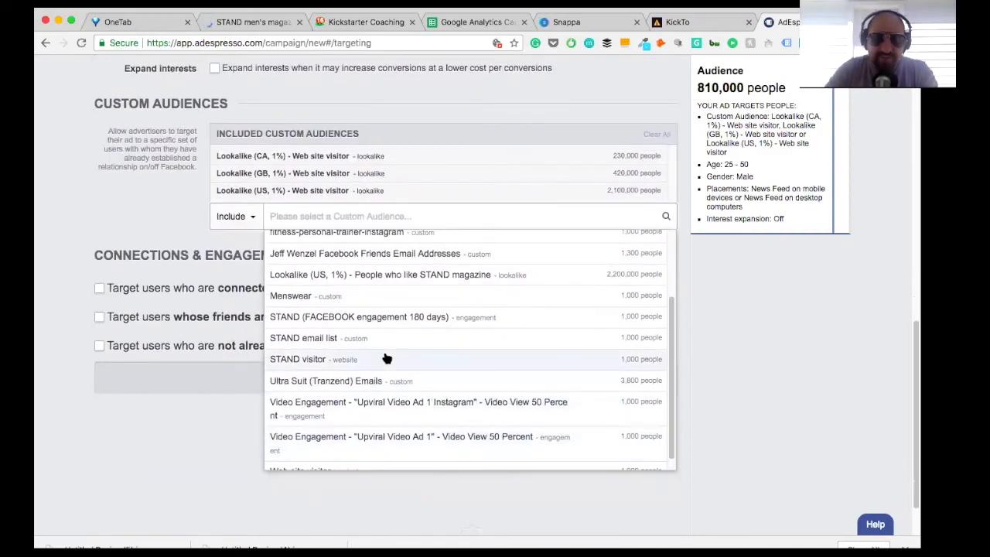
scroll(671, 255, up, 1)
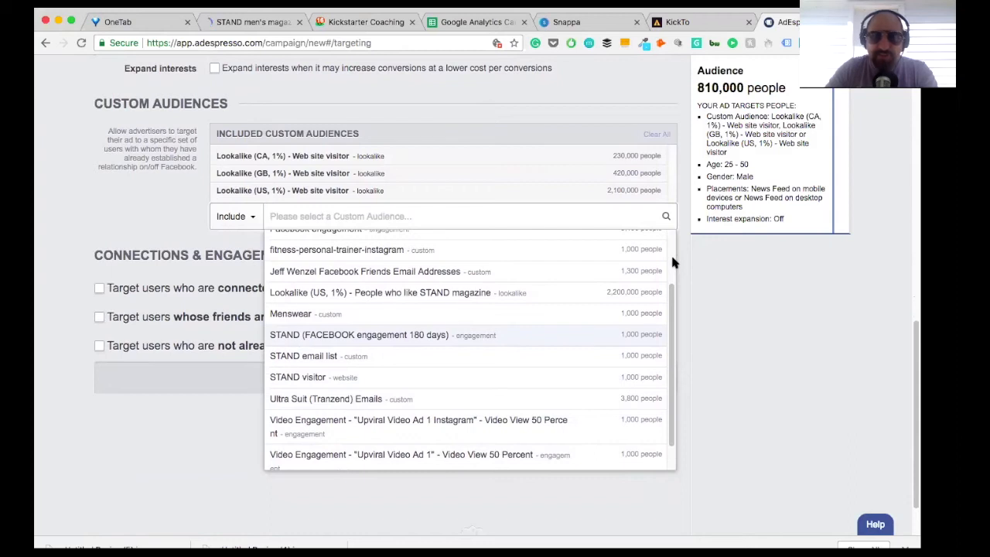
scroll(672, 259, up, 1)
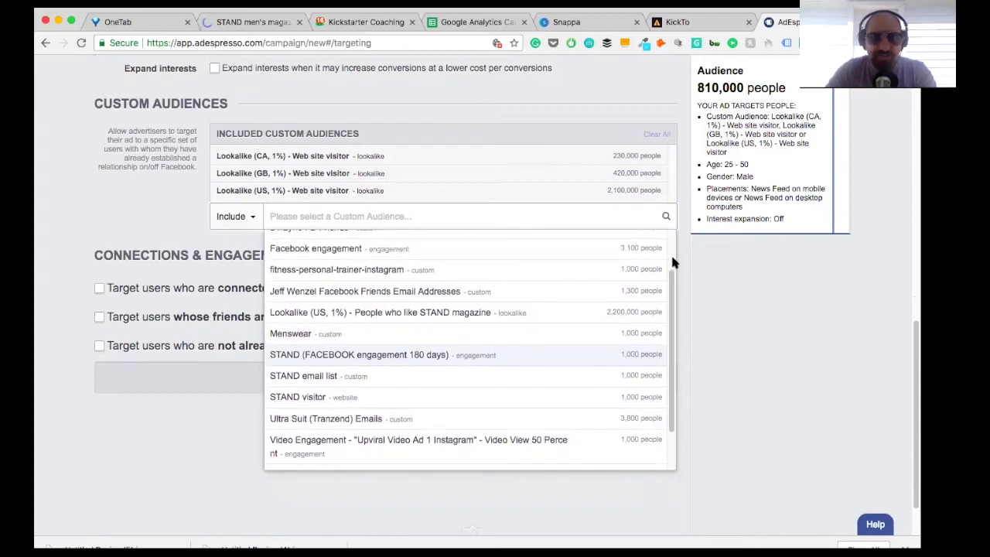
scroll(672, 263, up, 3)
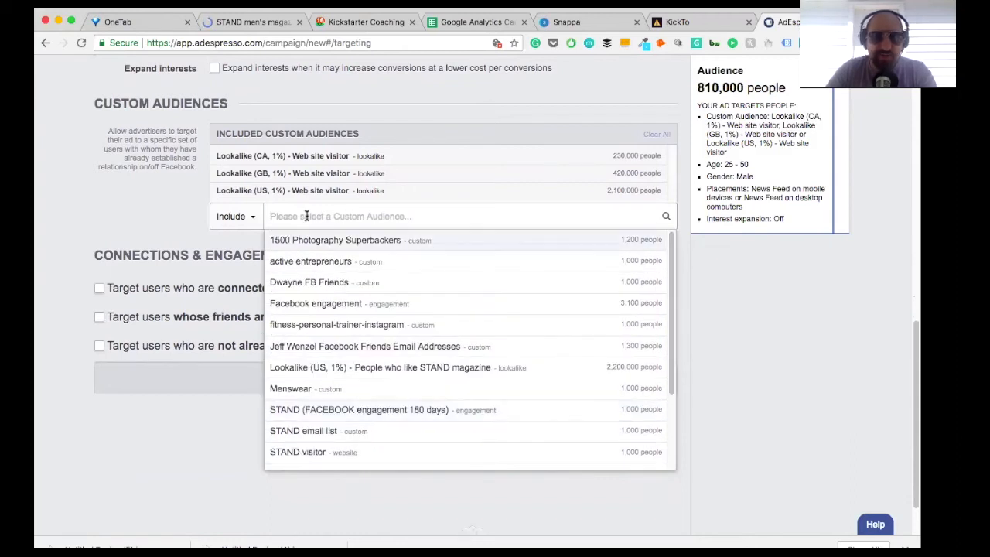
Step: Search the detailed targeting options for "GQ MA" and include GQ as an additional interest
click(160, 227)
scroll(492, 243, up, 3)
scroll(495, 243, up, 1)
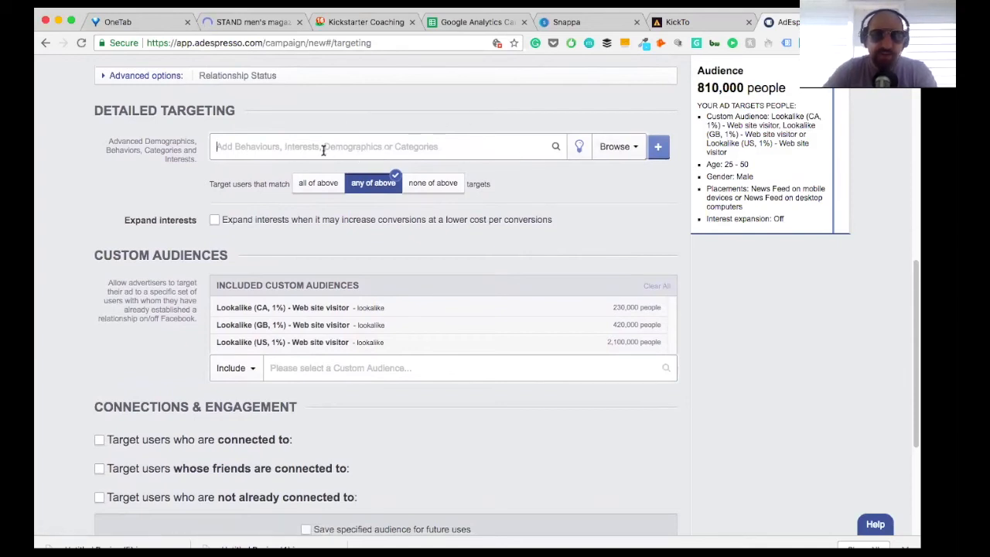
text(Gq)
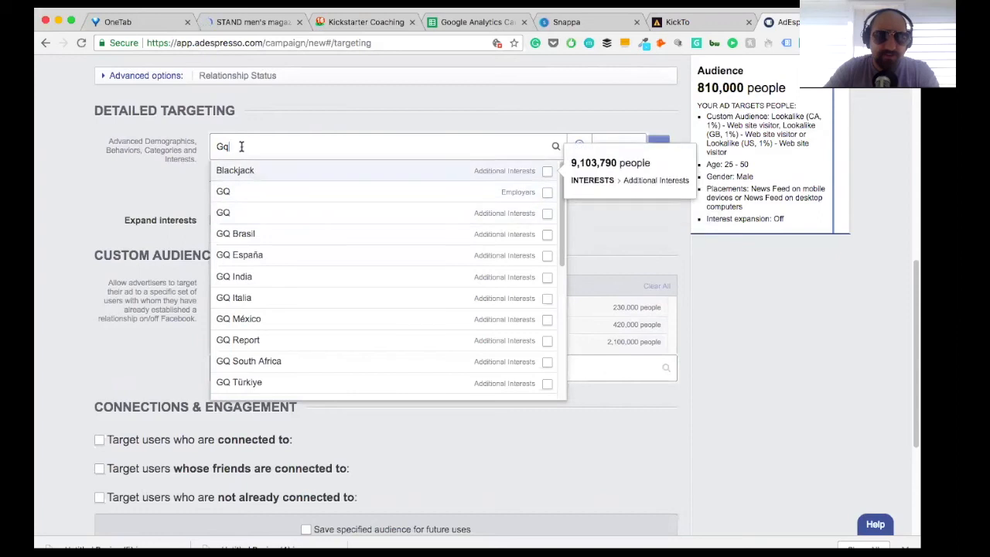
key(BackSpace)
text(Q MA)
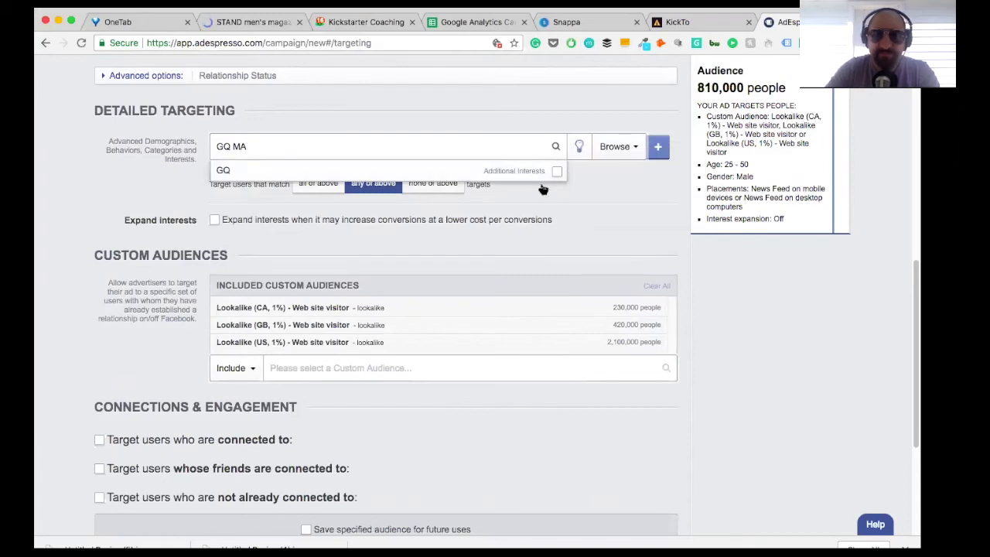
click(556, 171)
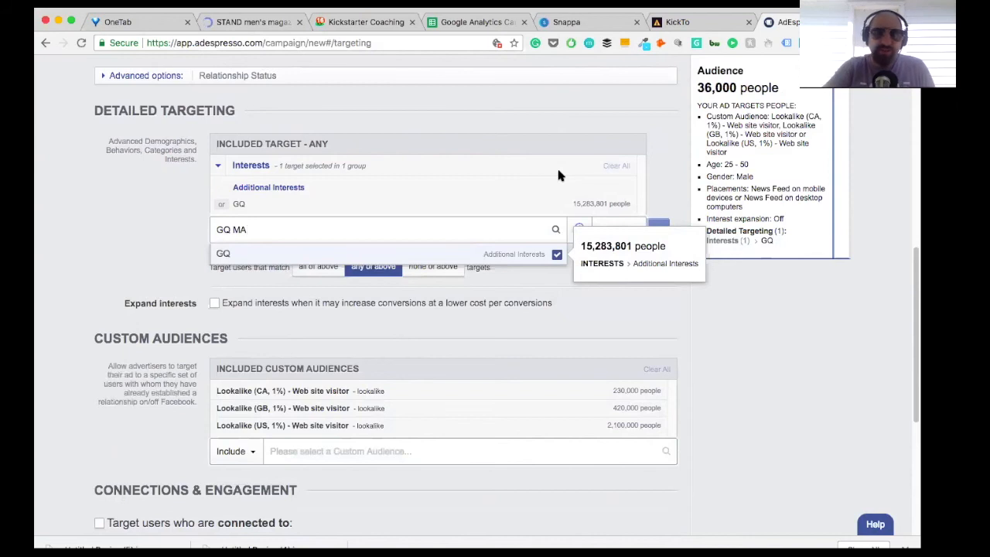
click(168, 226)
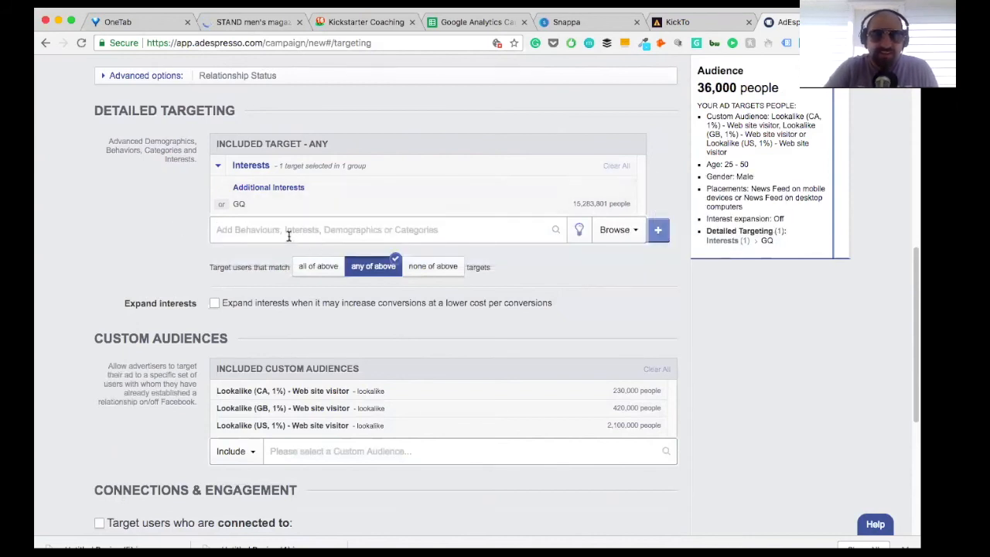
Step: Search the detailed targeting options for "Fatherly", include the Father's Day interest, and look through the remaining suggestions
text(Fathery)
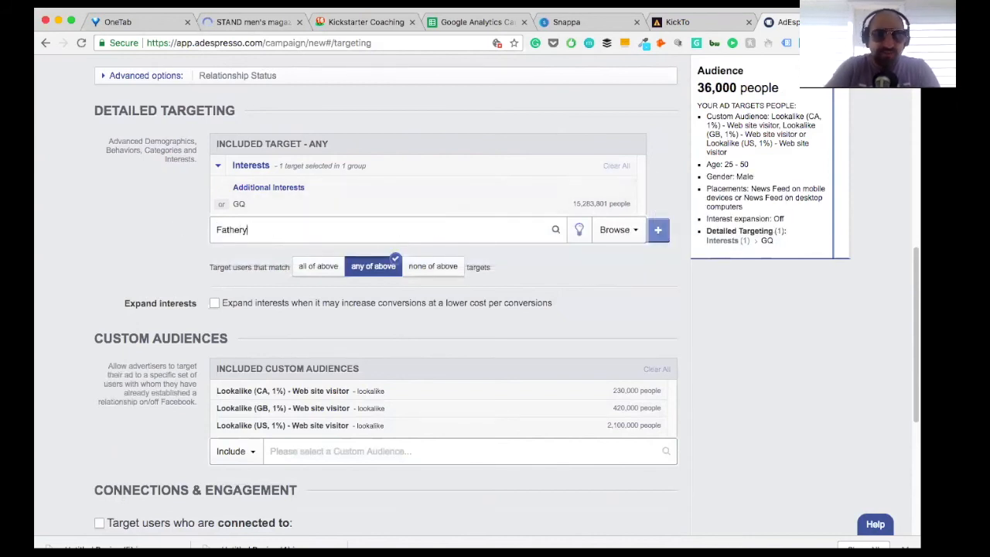
key(BackSpace)
key(BackSpace)
key(BackSpace)
key(BackSpace)
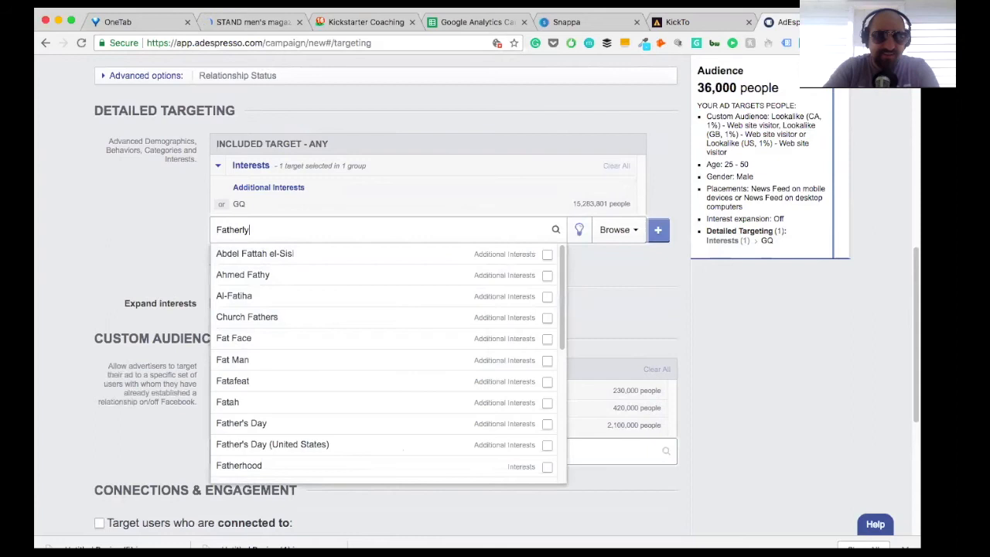
text(herly)
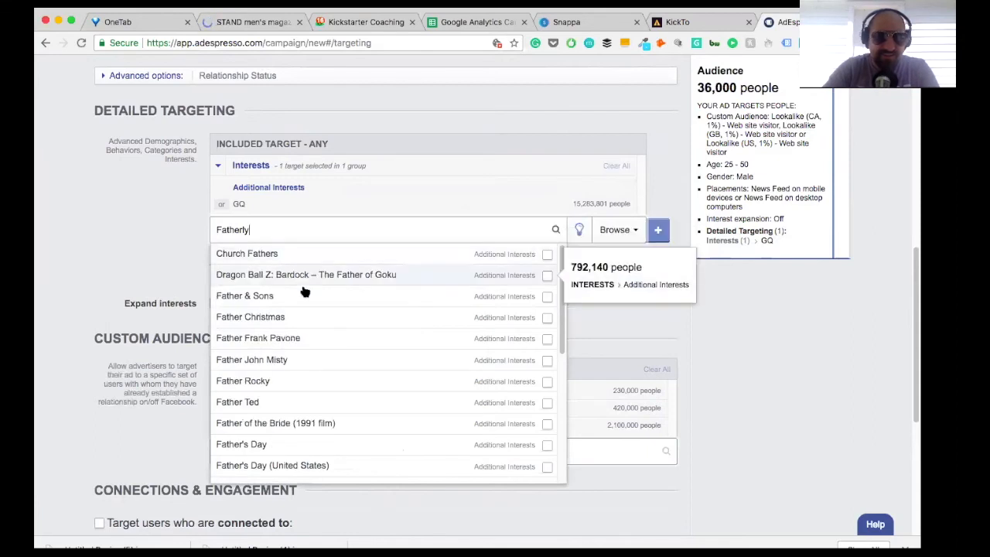
scroll(299, 410, down, 1)
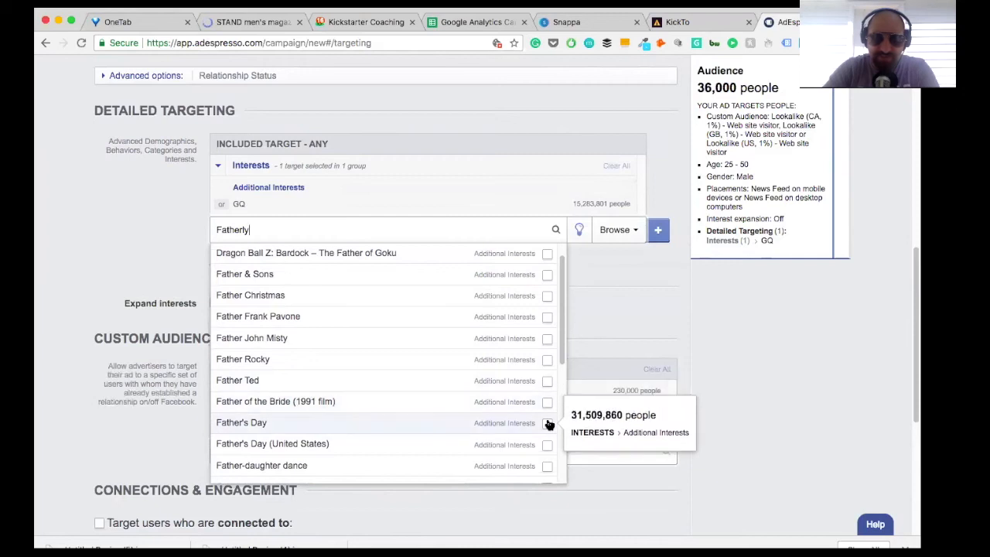
click(547, 423)
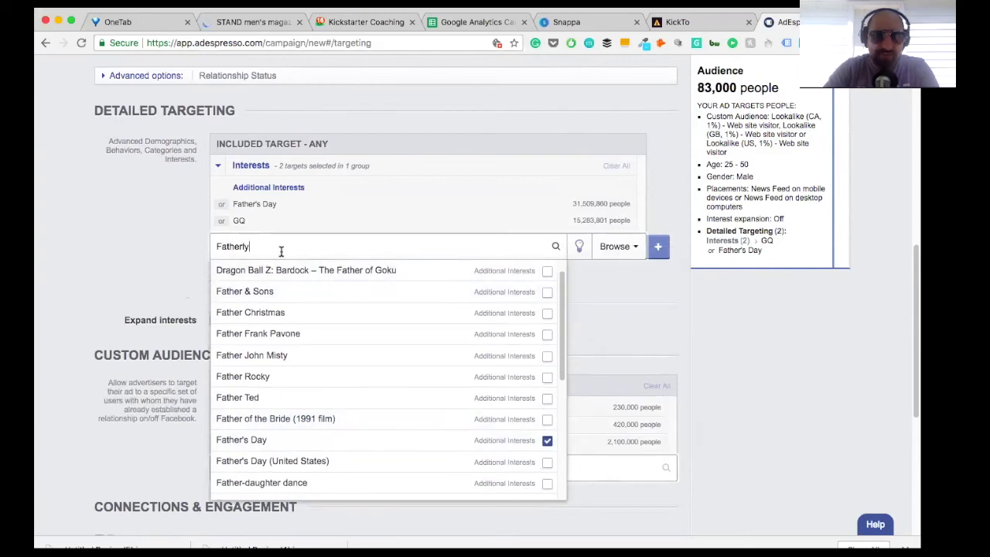
scroll(298, 406, down, 3)
scroll(301, 416, down, 5)
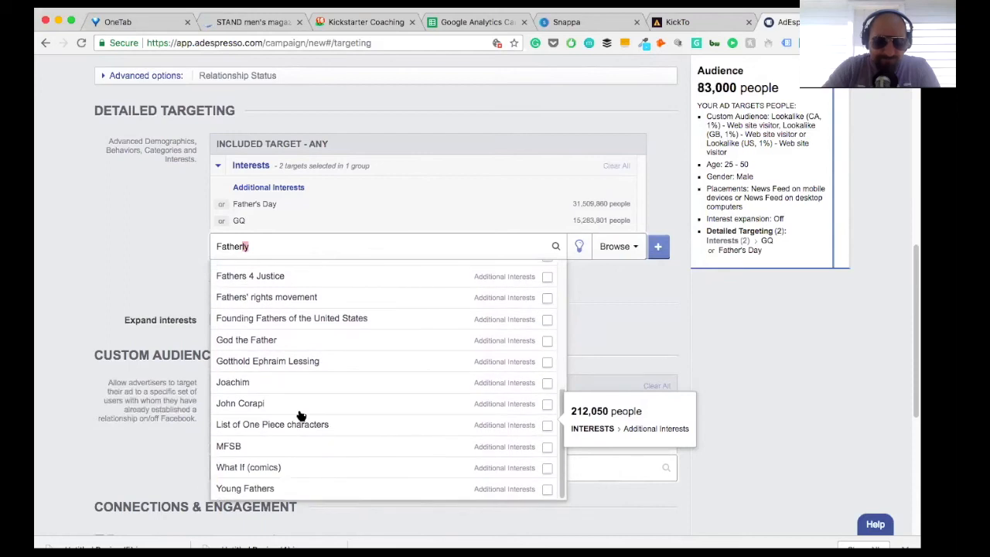
Step: Search the detailed targeting options for "Maxium"
double_click(262, 246)
key(BackSpace)
text(Maxium)
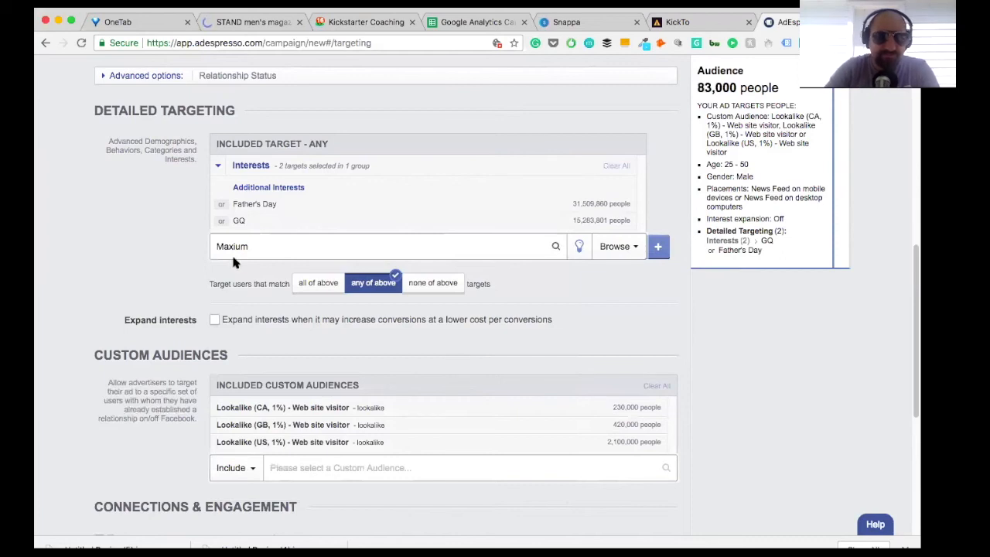
Step: Search the detailed targeting options for "Men's Health" and include the general "mens health" interest
double_click(258, 248)
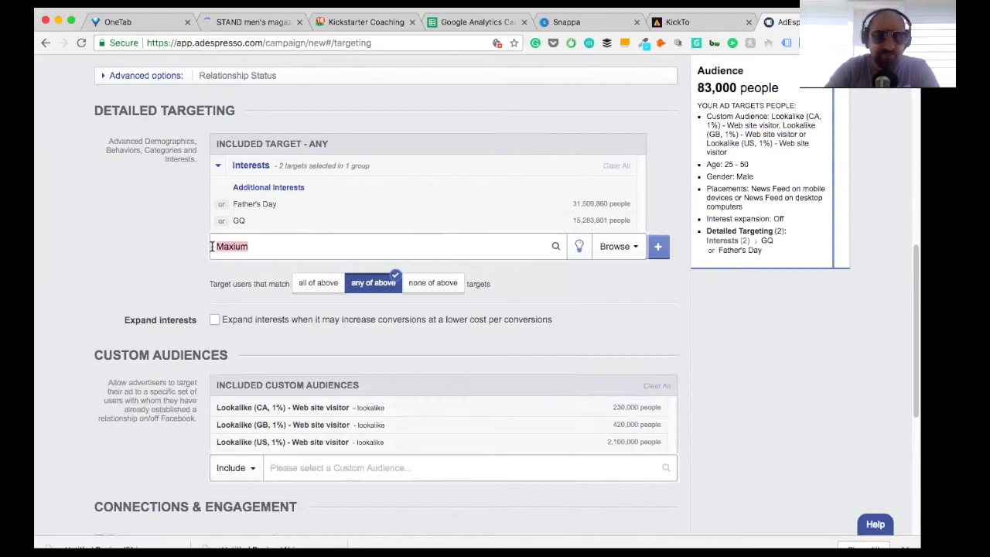
text(Men's )
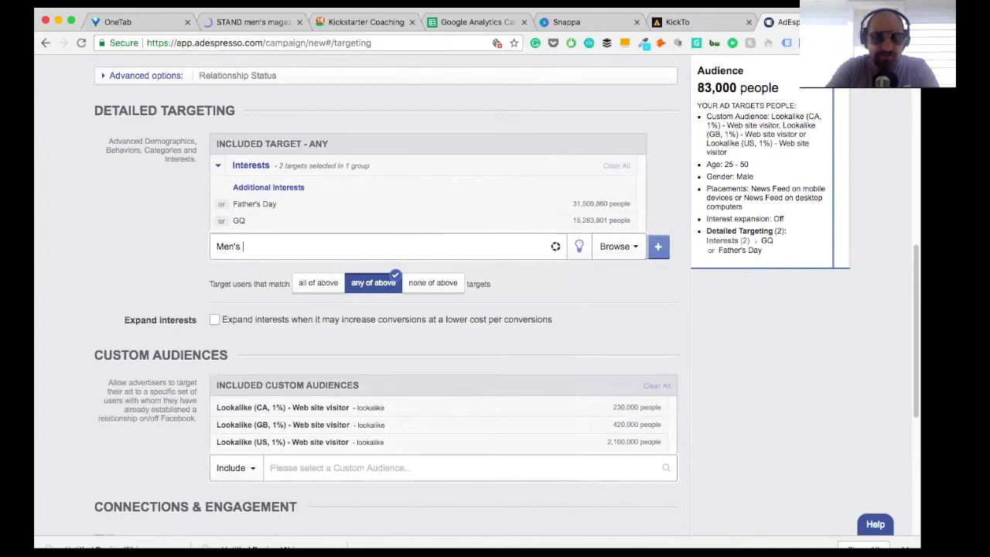
text(Health)
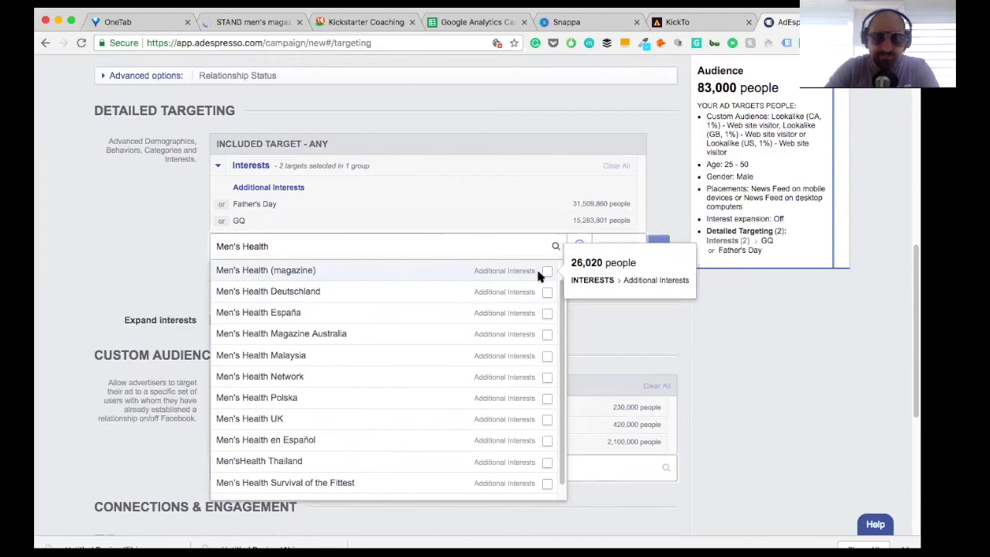
scroll(439, 356, down, 2)
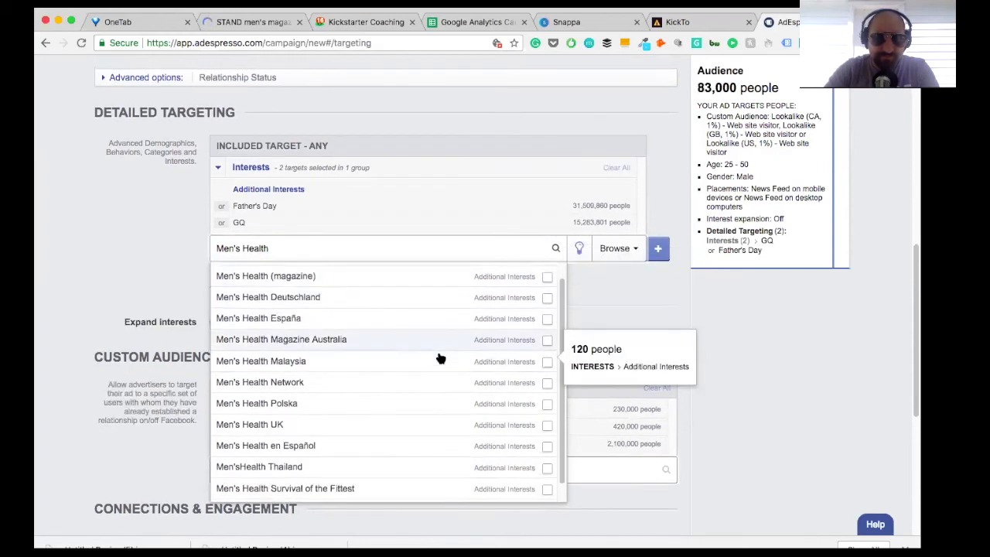
scroll(496, 458, down, 1)
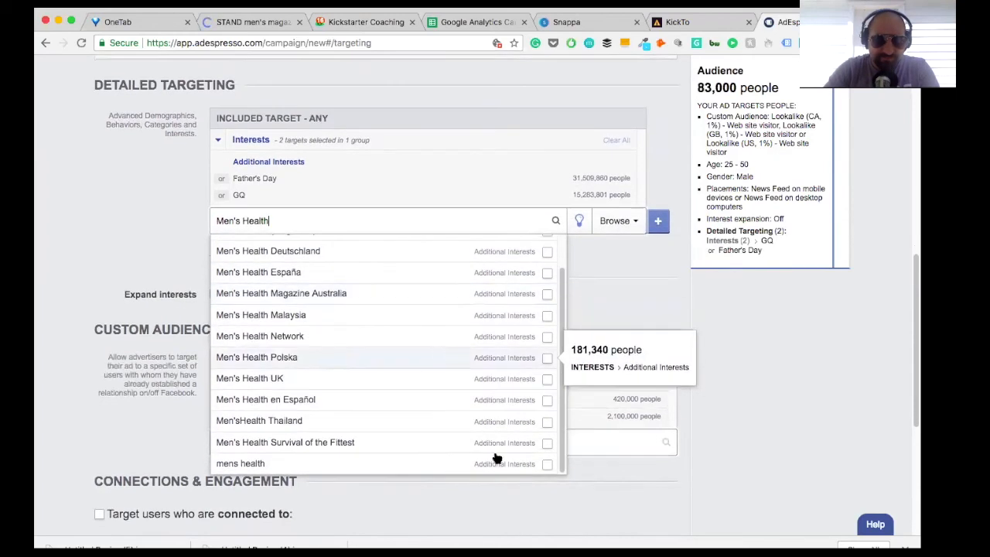
click(548, 466)
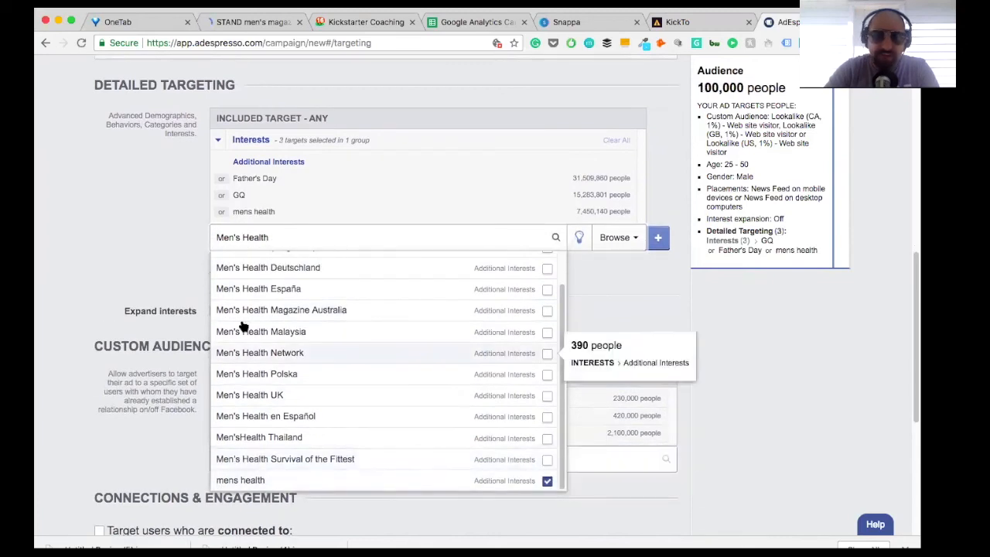
click(130, 233)
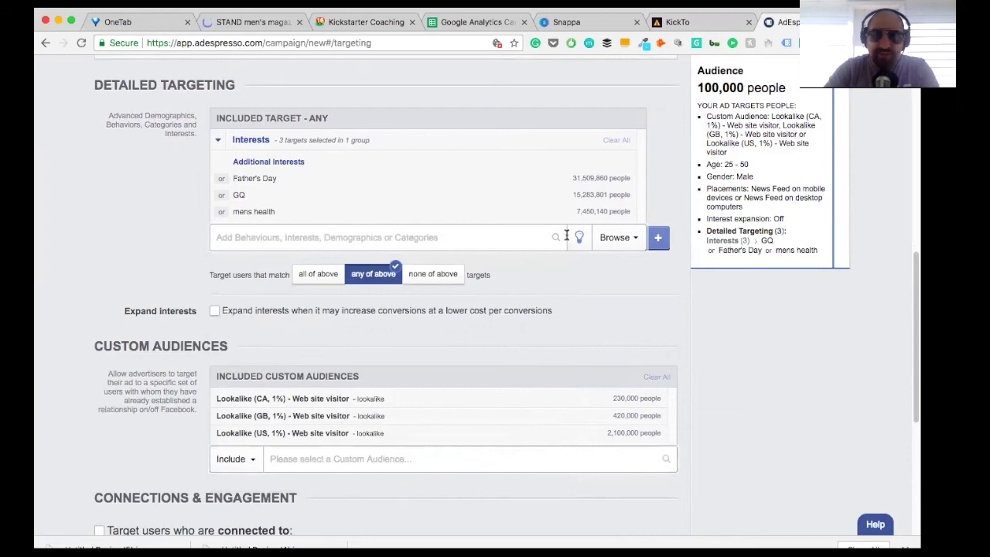
Step: Add a second AND group to the detailed targeting and include Kickstarter as its interest
click(659, 237)
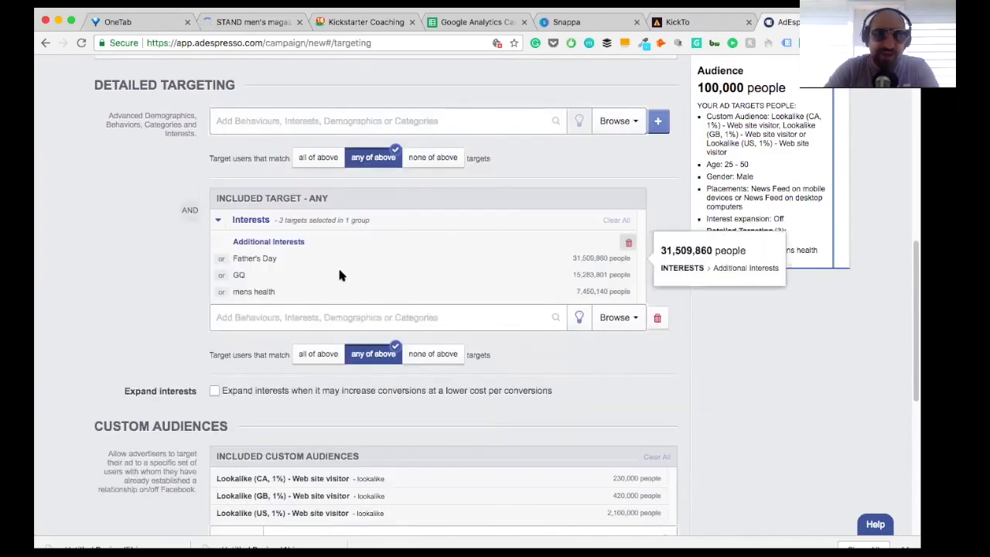
text(Kickstarter)
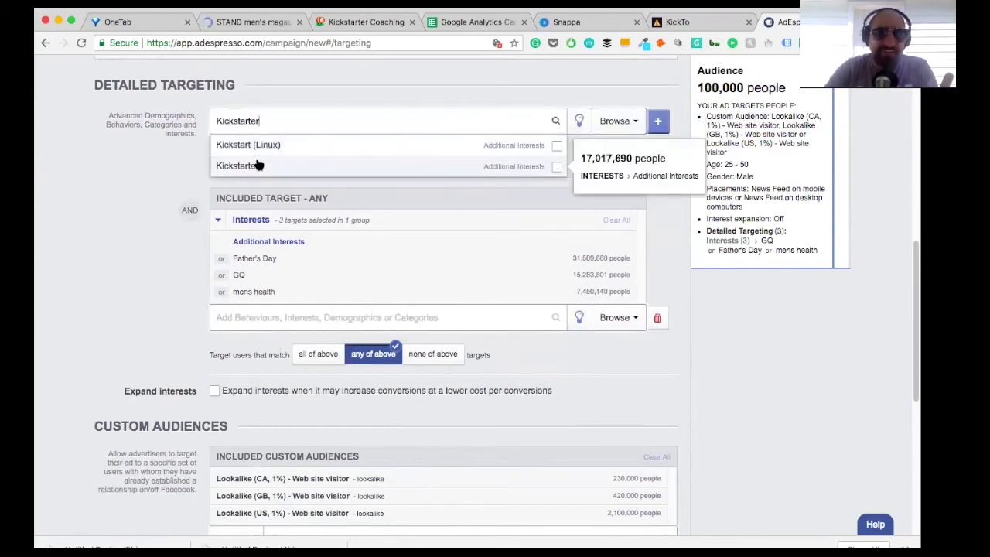
click(259, 165)
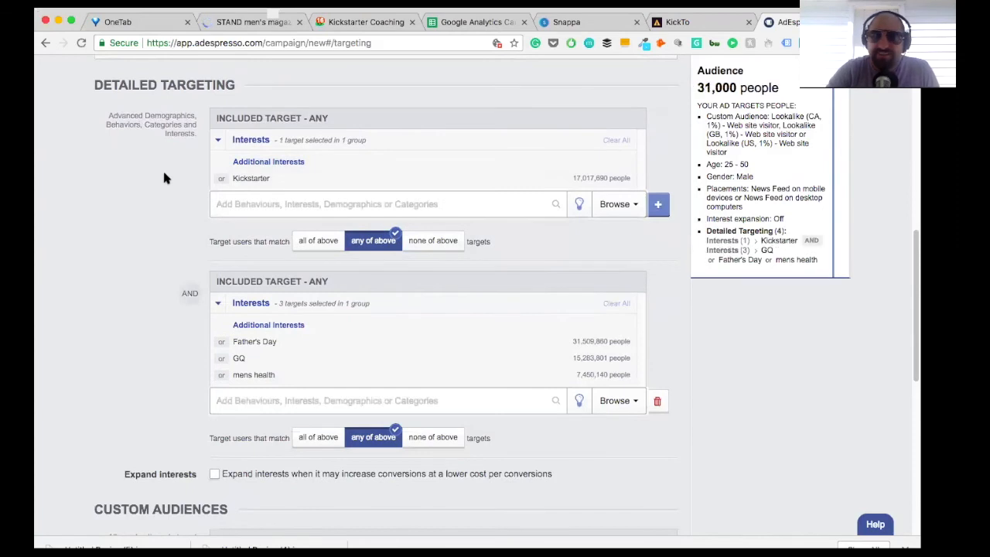
Step: Search for "Magazine" in the GQ interest group and include Billboard (magazine)
click(290, 406)
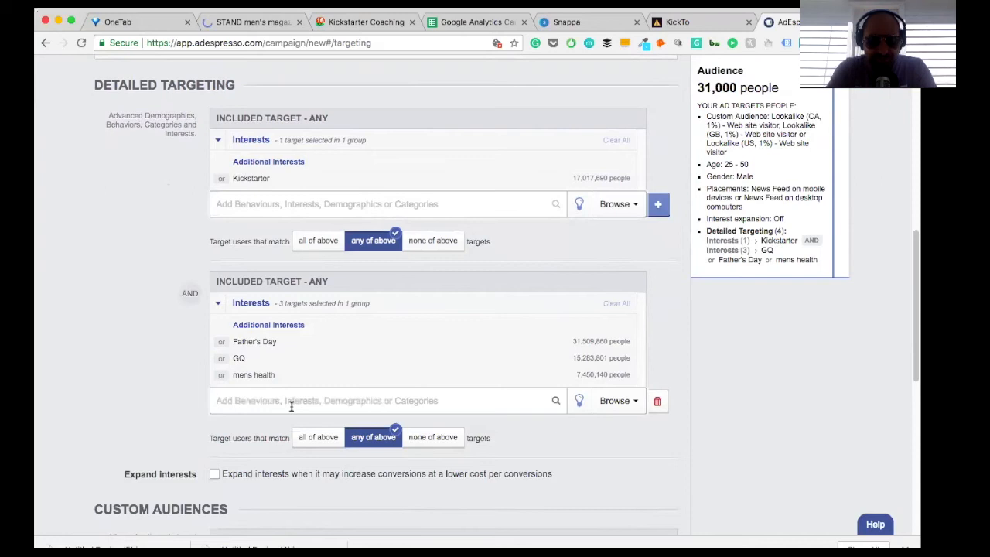
text(Magazine)
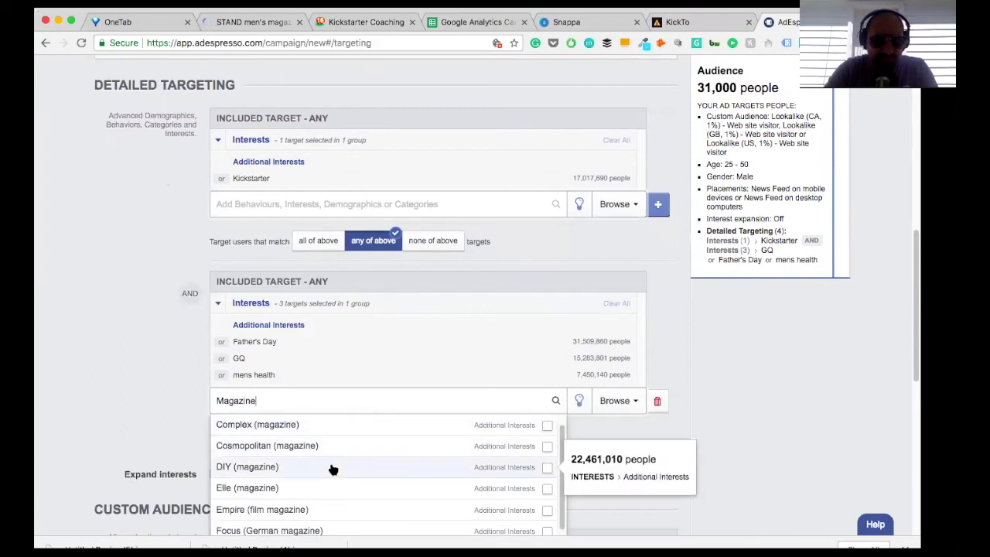
scroll(333, 469, up, 1)
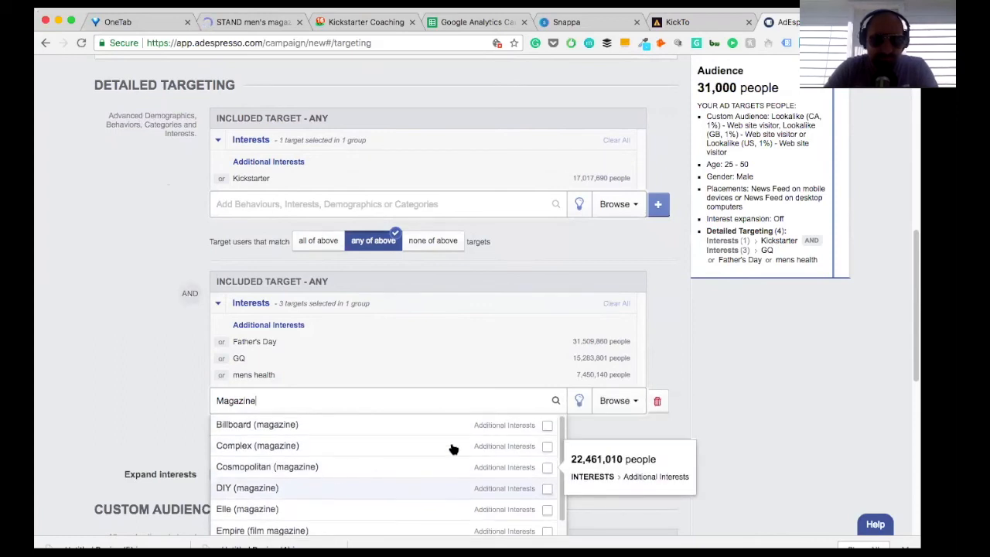
click(547, 426)
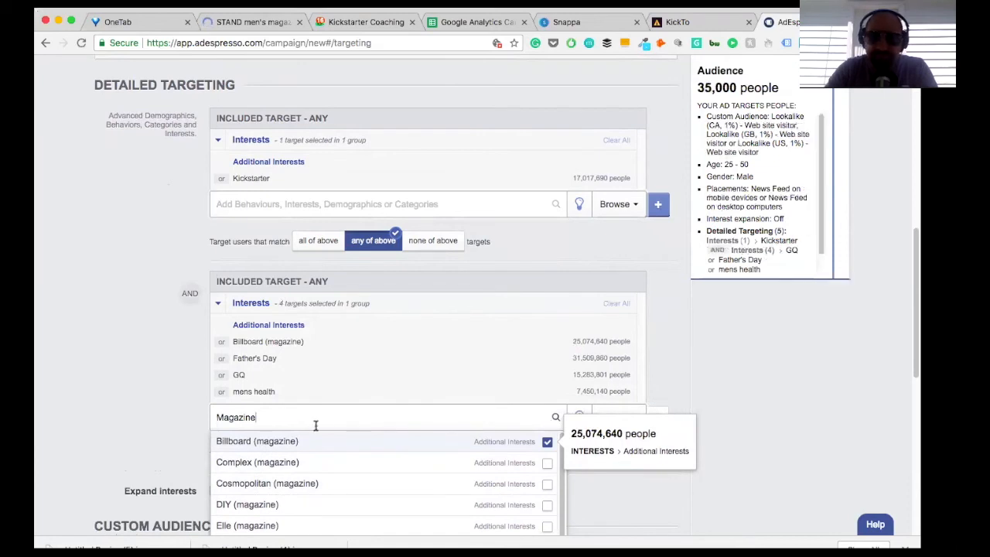
click(93, 390)
Step: Search the GQ interest group's options for "Men's" and "Men", look through the matches, and dismiss them
click(284, 417)
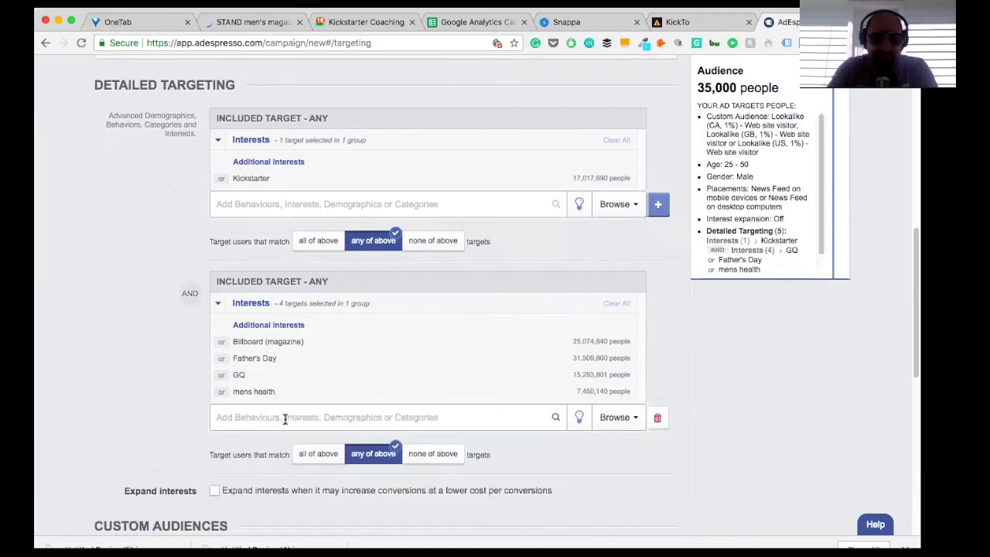
text(Men's)
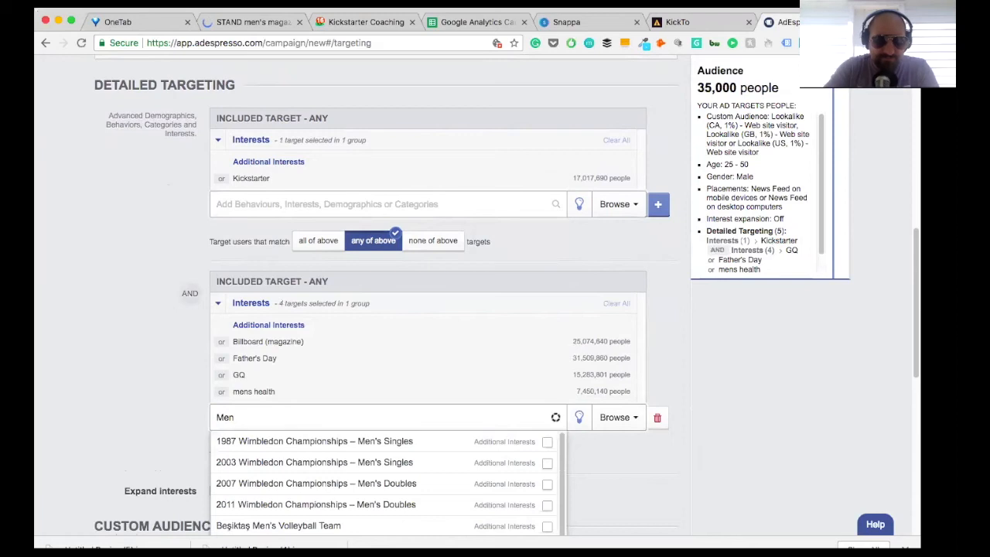
scroll(302, 447, down, 2)
scroll(302, 450, down, 8)
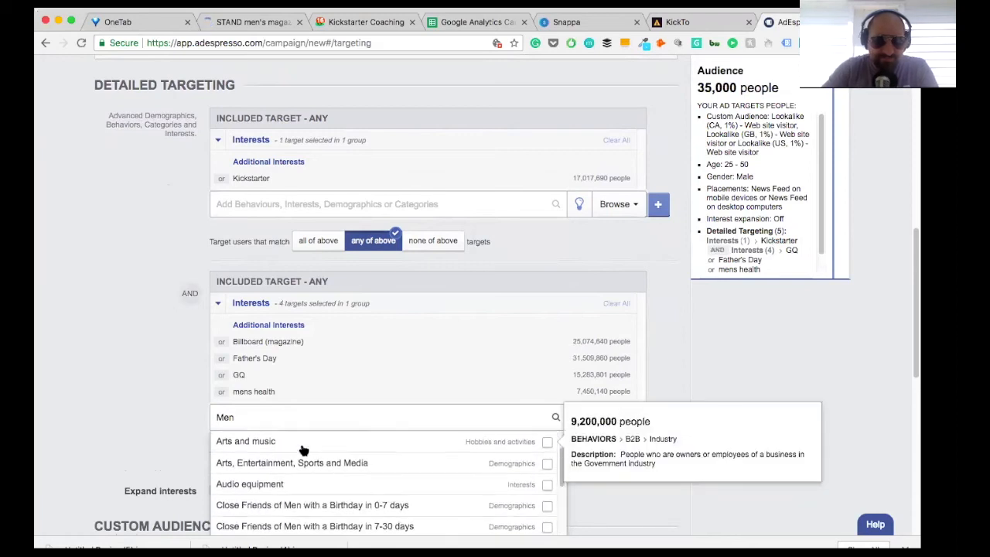
scroll(303, 451, down, 1)
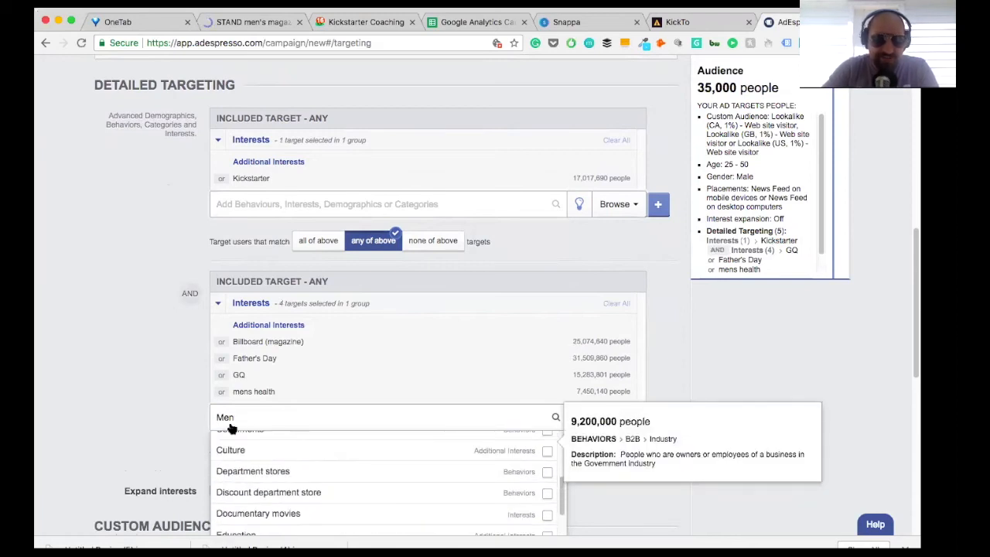
click(154, 385)
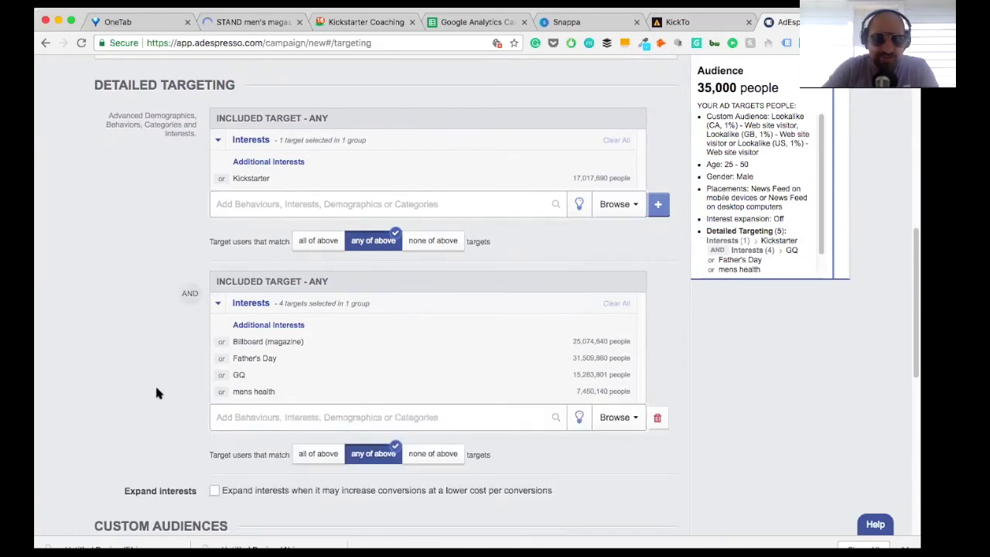
Step: Include Men's Journal and Maxim (magazine) in the GQ interest group from the suggested interests
click(580, 421)
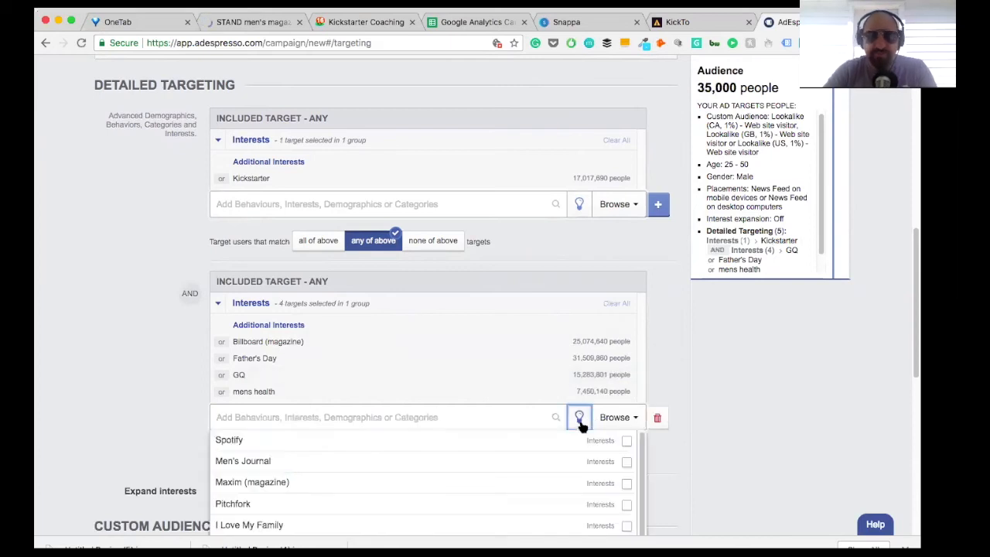
click(627, 462)
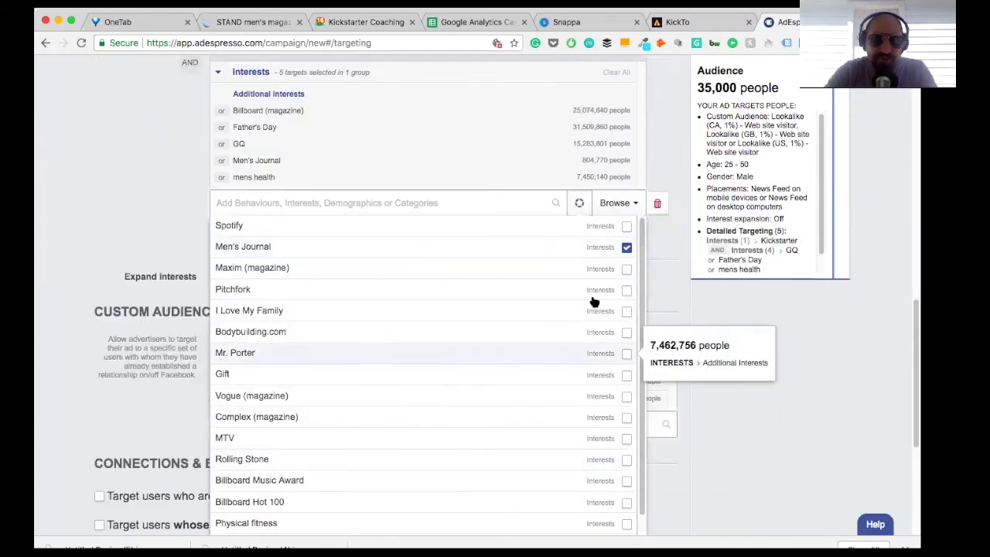
click(636, 247)
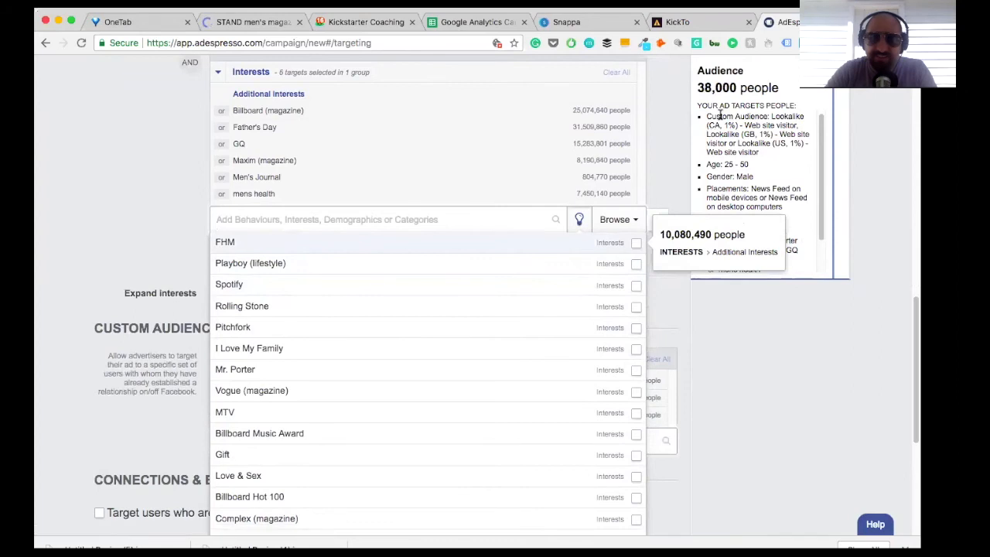
scroll(499, 309, down, 1)
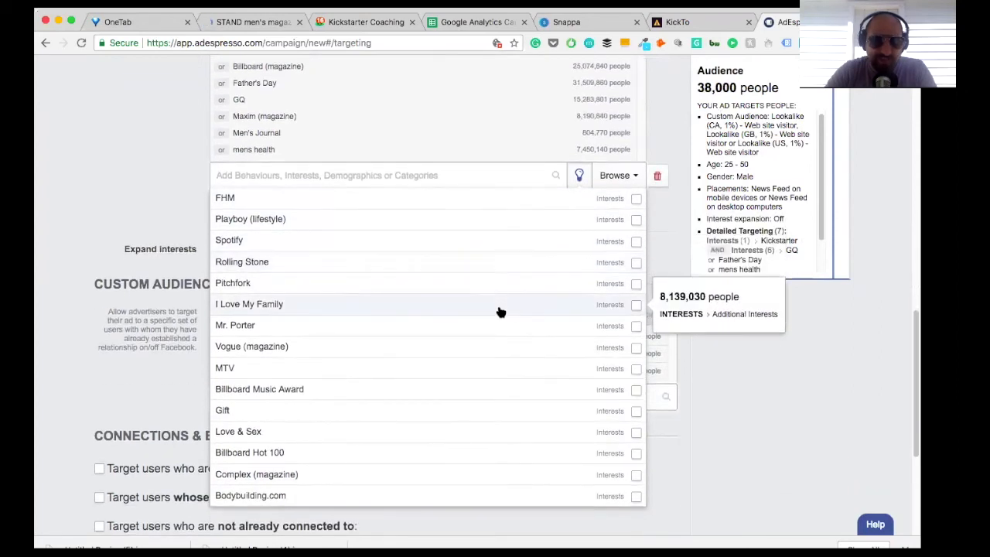
Step: Remove Billboard (magazine) from the GQ interest group and dismiss the suggested interests
scroll(500, 311, up, 1)
scroll(500, 312, up, 1)
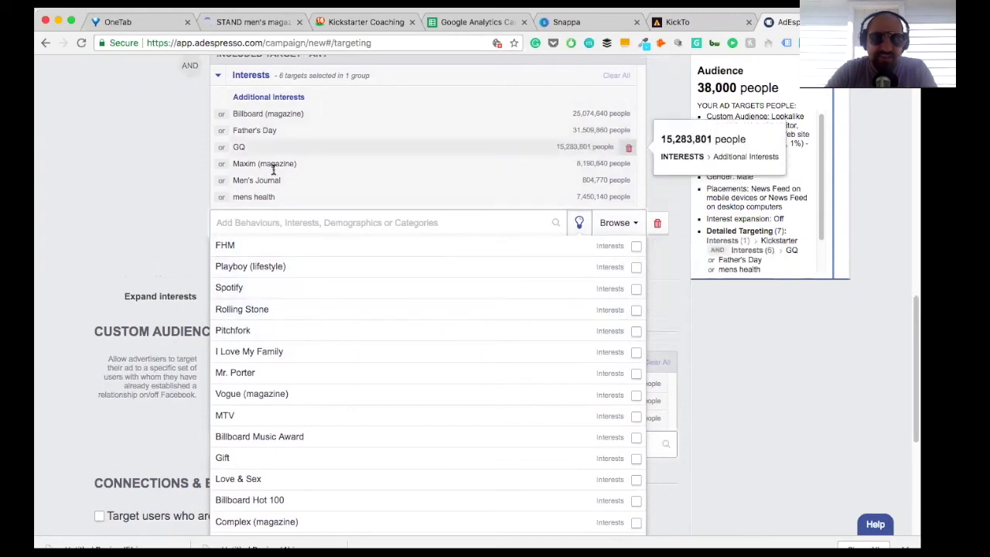
click(628, 114)
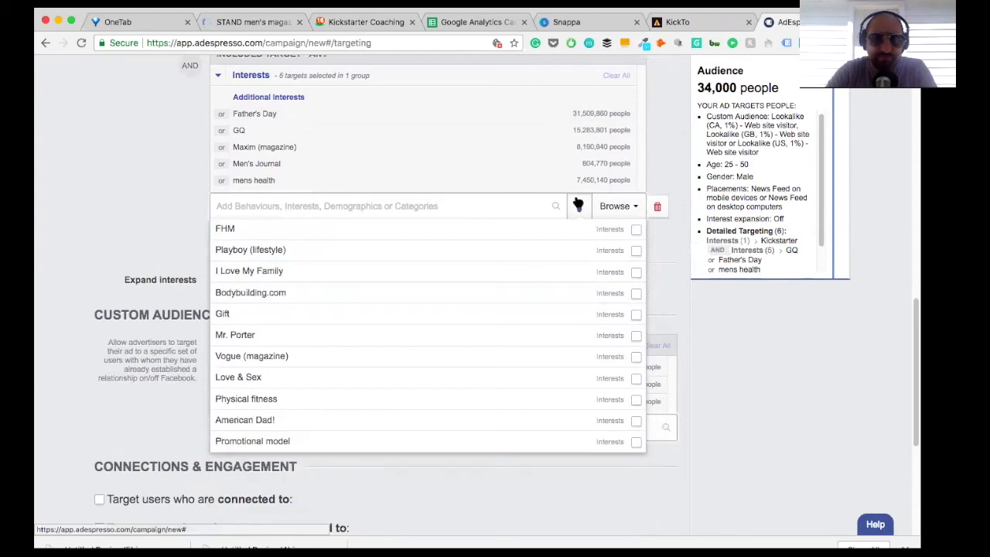
scroll(405, 331, down, 2)
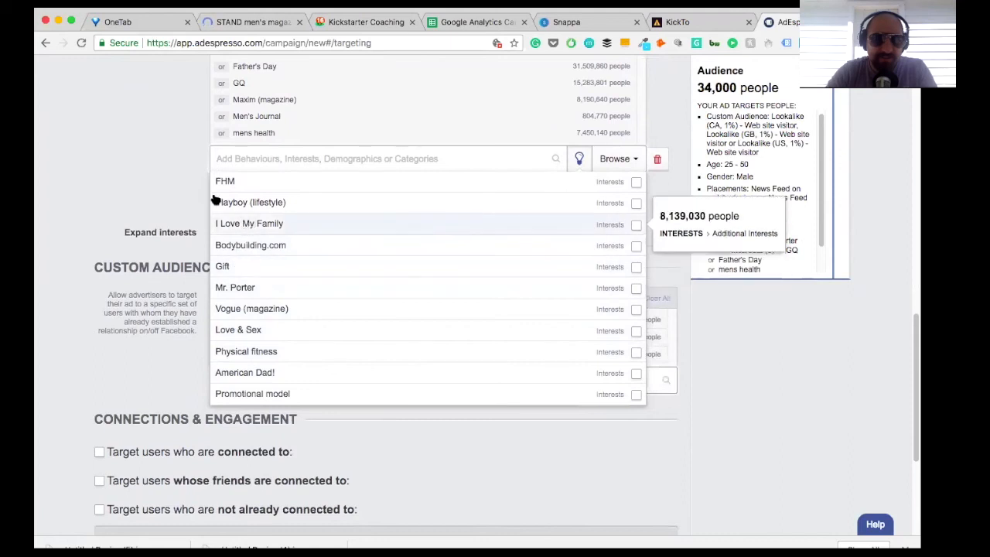
click(183, 182)
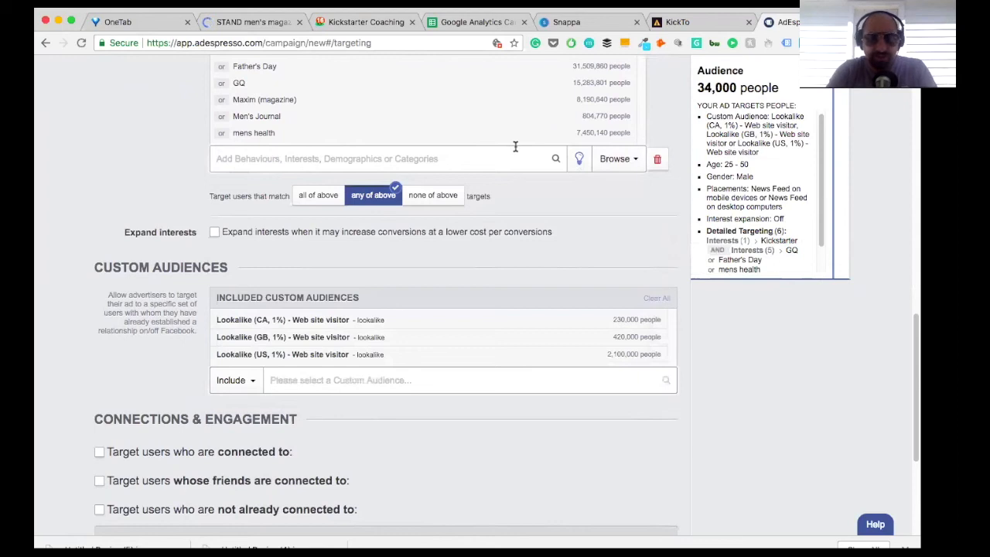
Step: Search the GQ interest group's options for "Gary V" and include Gary Vaynerchuk
text(Garv)
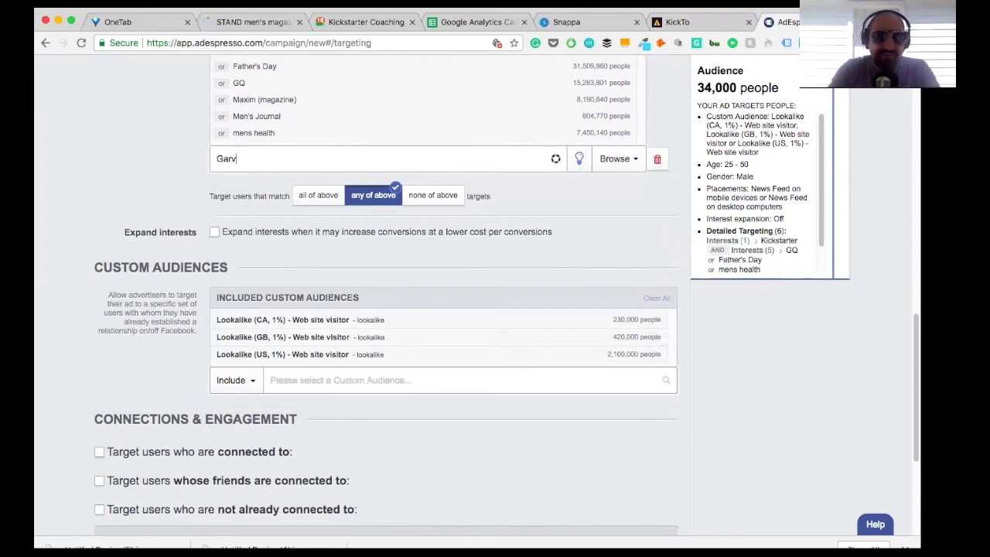
key(BackSpace)
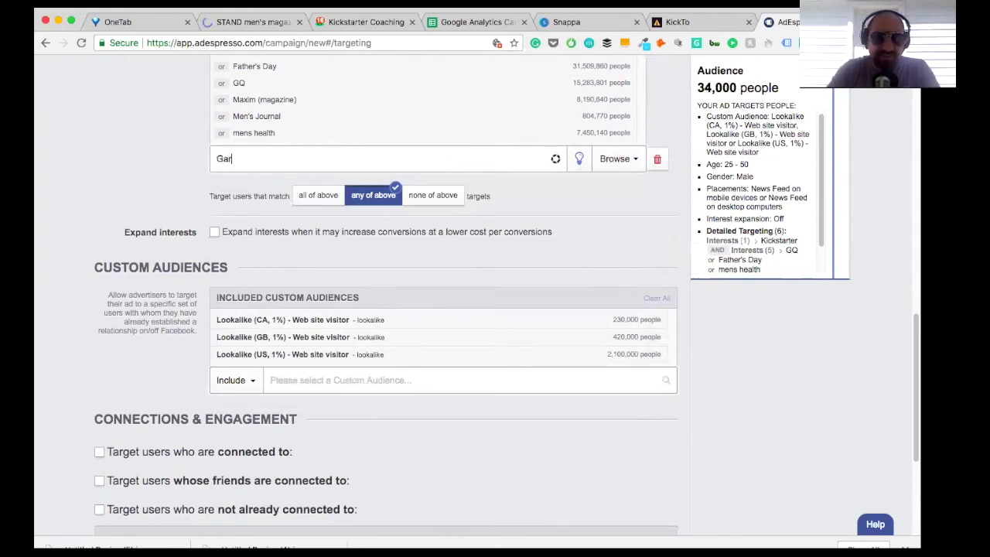
text(y V)
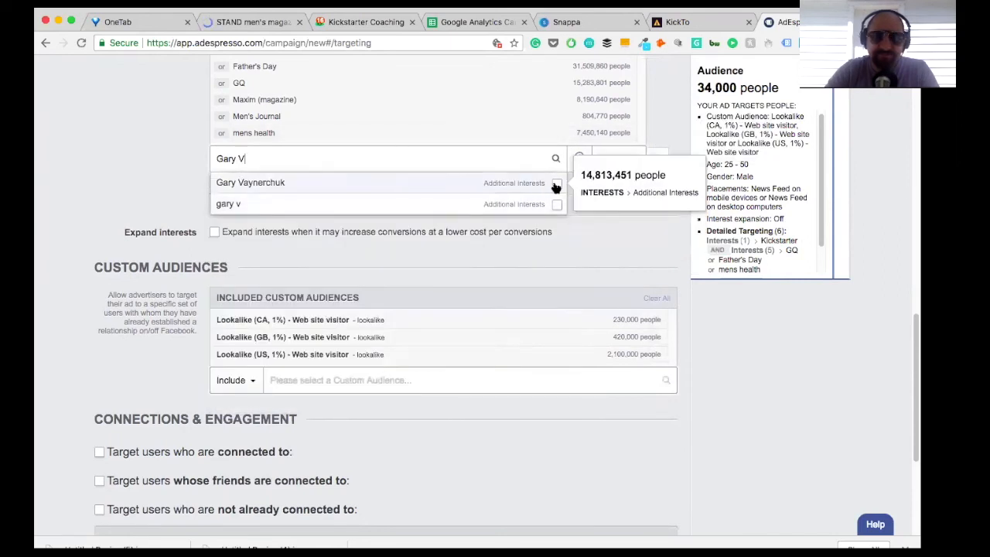
click(556, 183)
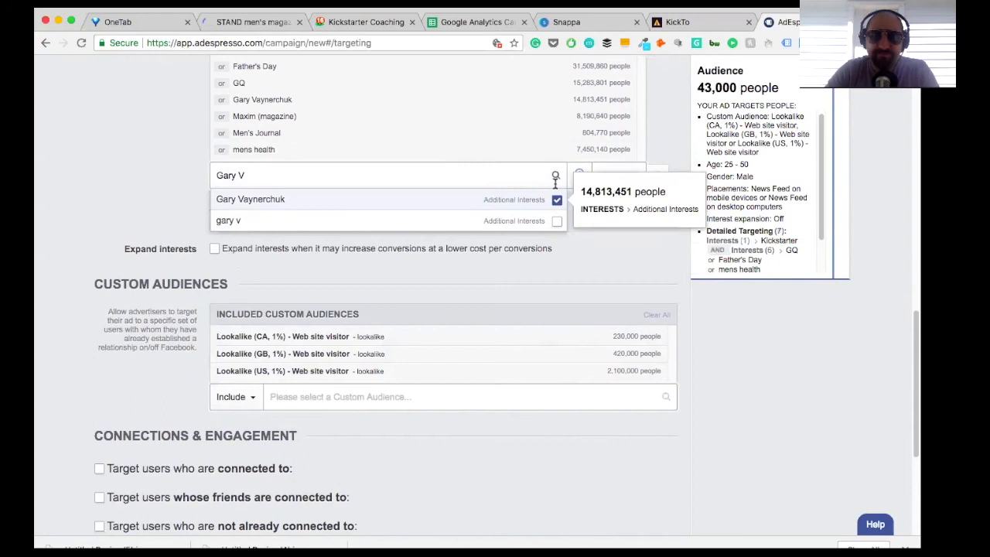
click(153, 152)
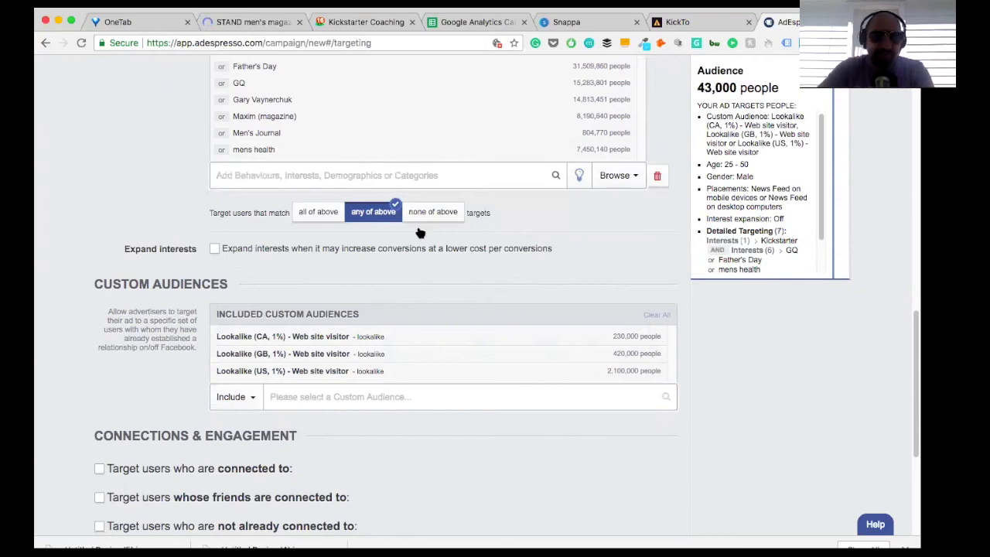
Step: Look through the custom audiences available for inclusion and dismiss the list without choosing one
click(456, 406)
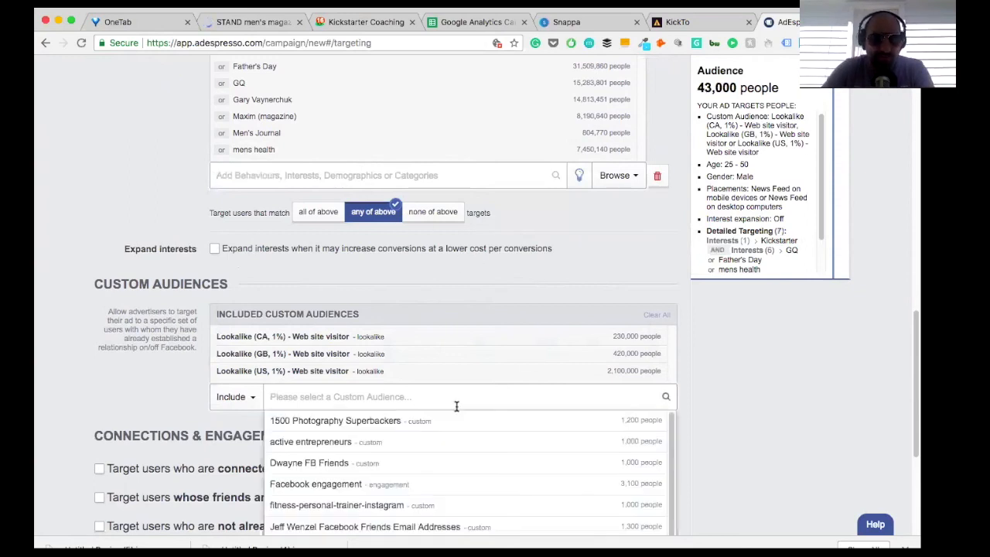
scroll(427, 451, down, 3)
scroll(428, 452, down, 2)
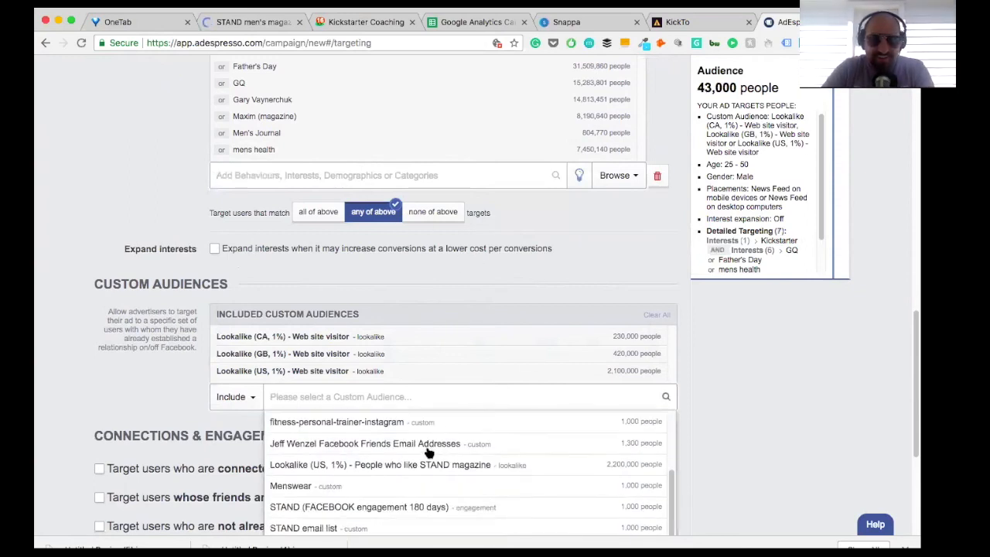
scroll(428, 454, down, 2)
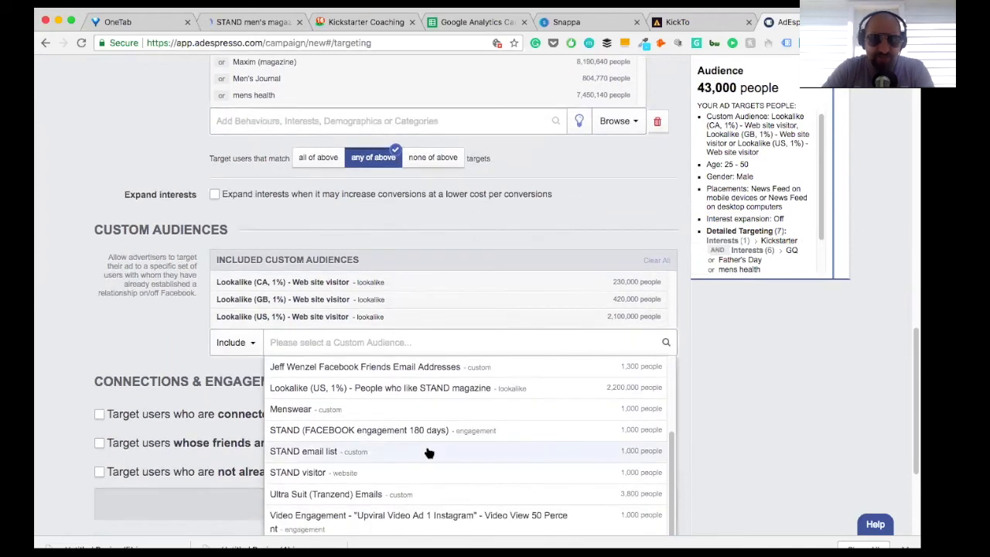
scroll(427, 454, down, 2)
scroll(429, 452, down, 1)
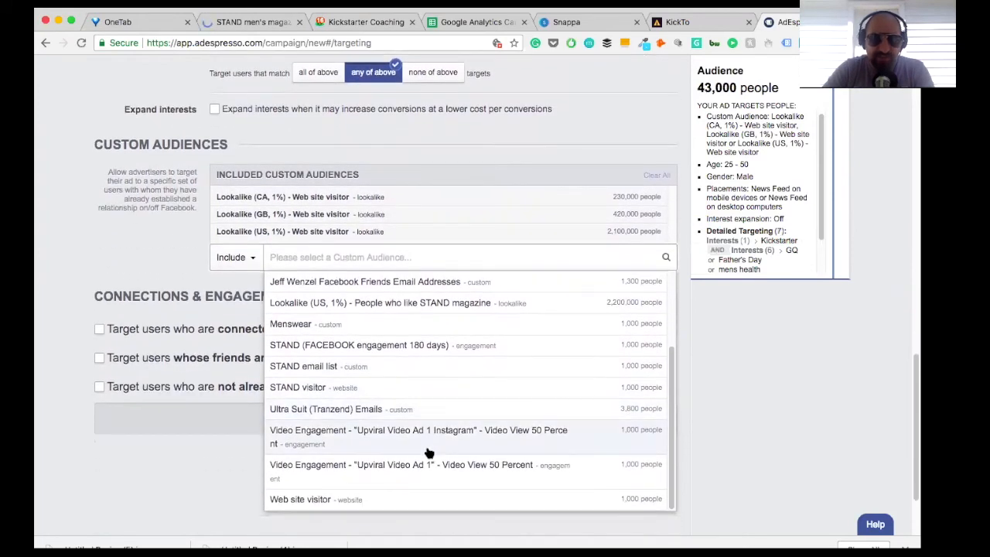
scroll(429, 452, up, 3)
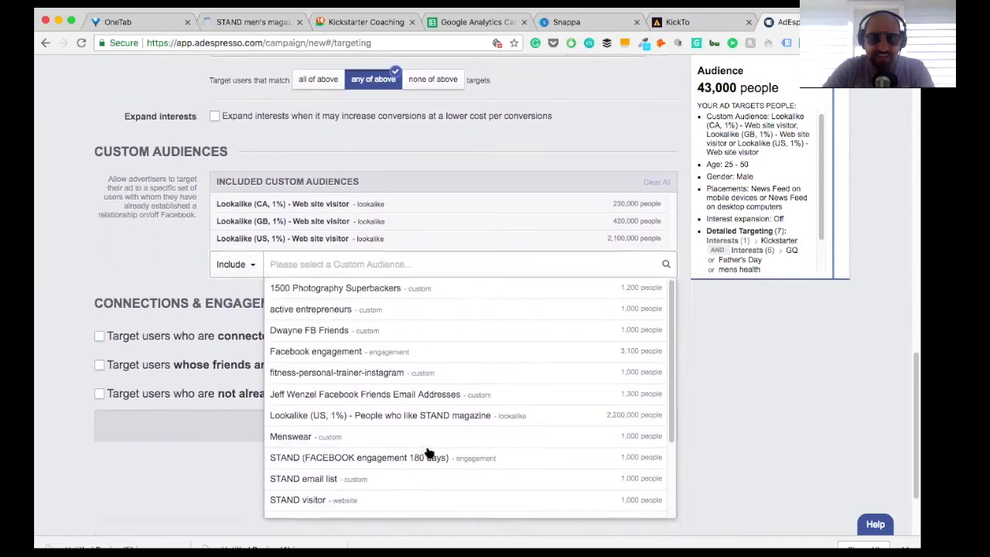
click(167, 297)
click(344, 271)
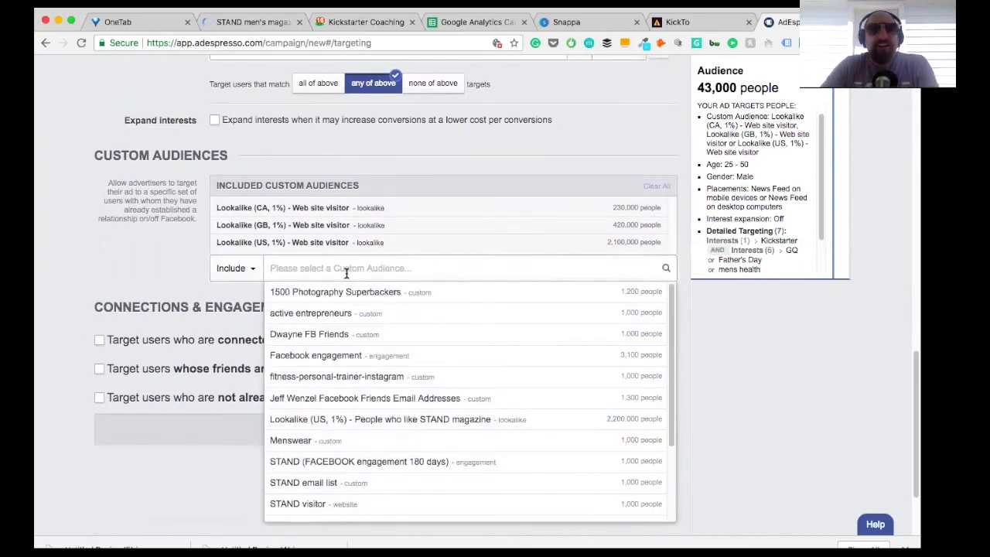
click(181, 279)
Step: Include FHM, Lewis Howes and Playboy (lifestyle) in the GQ interest group from the suggested interests
scroll(330, 196, up, 2)
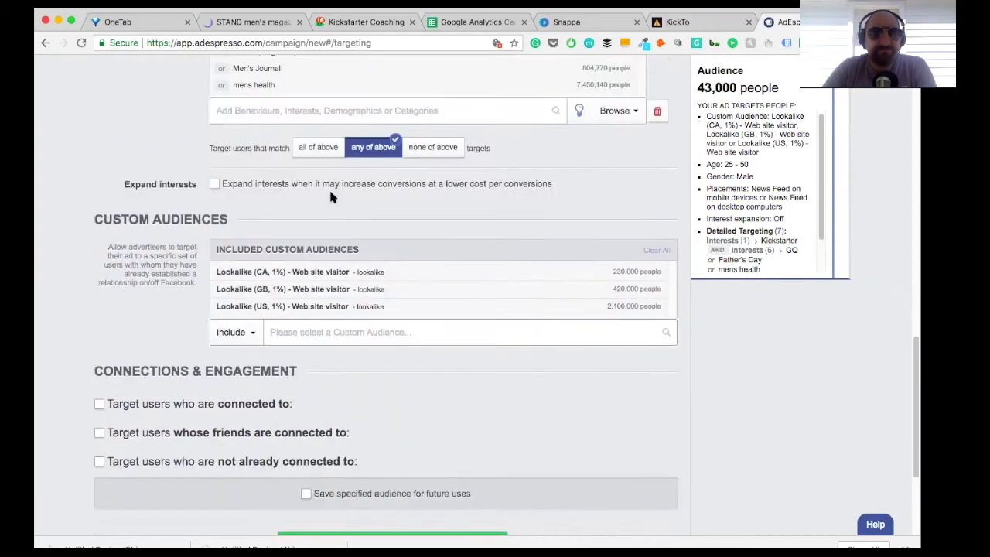
scroll(330, 196, up, 3)
click(272, 193)
scroll(272, 194, up, 1)
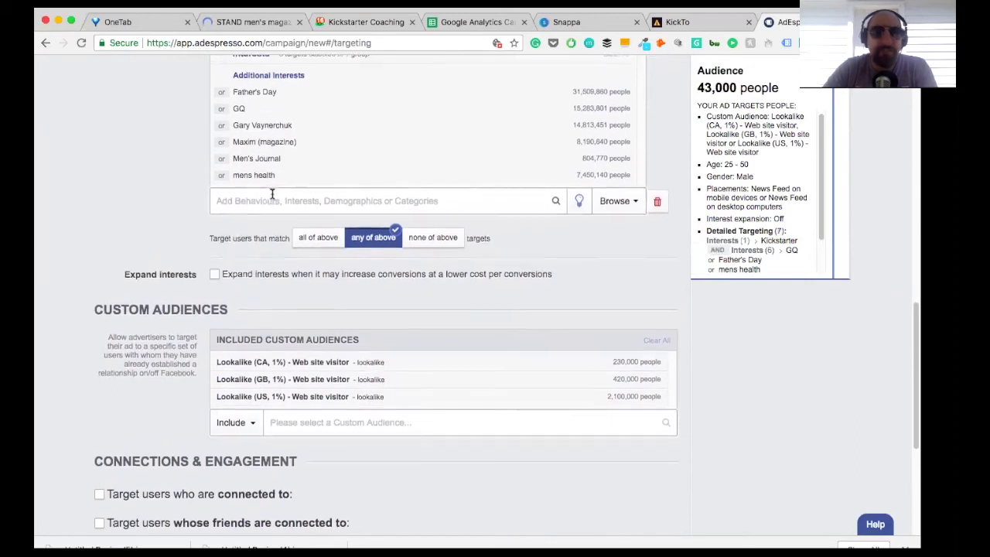
click(579, 198)
click(635, 243)
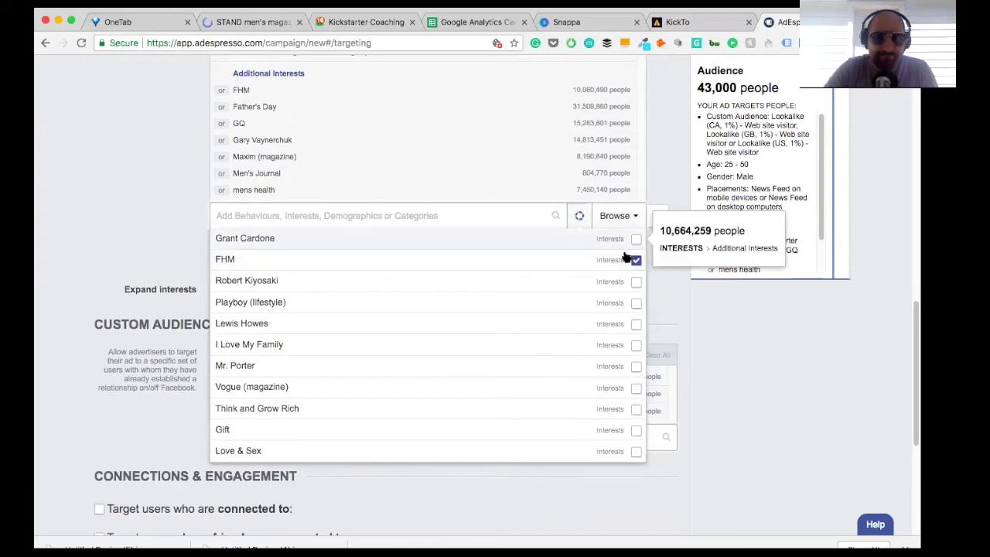
click(635, 302)
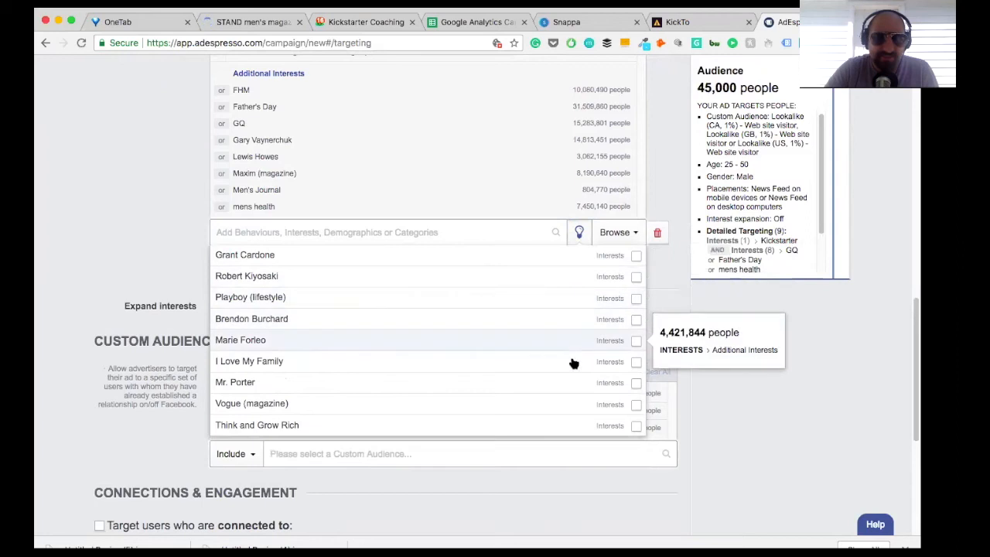
scroll(565, 355, down, 2)
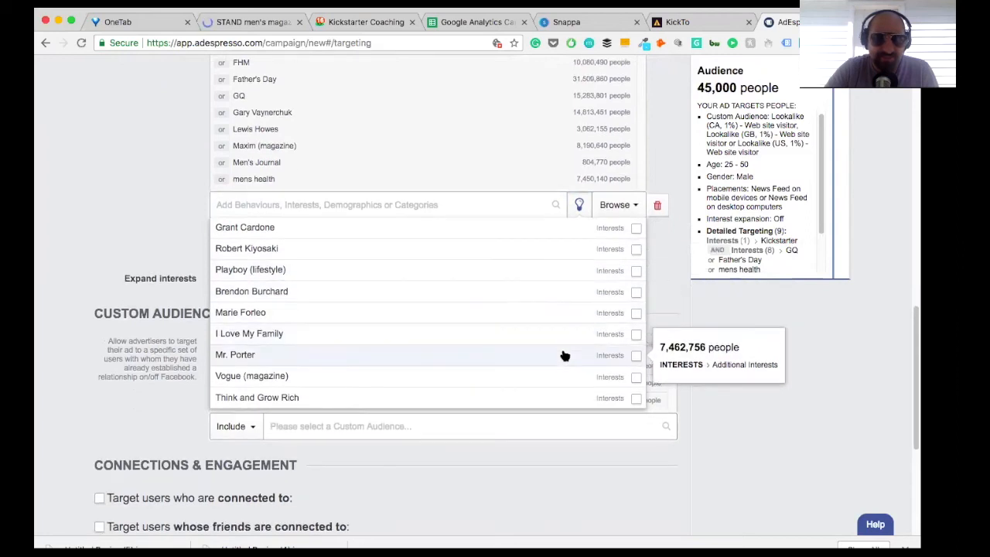
scroll(564, 356, up, 1)
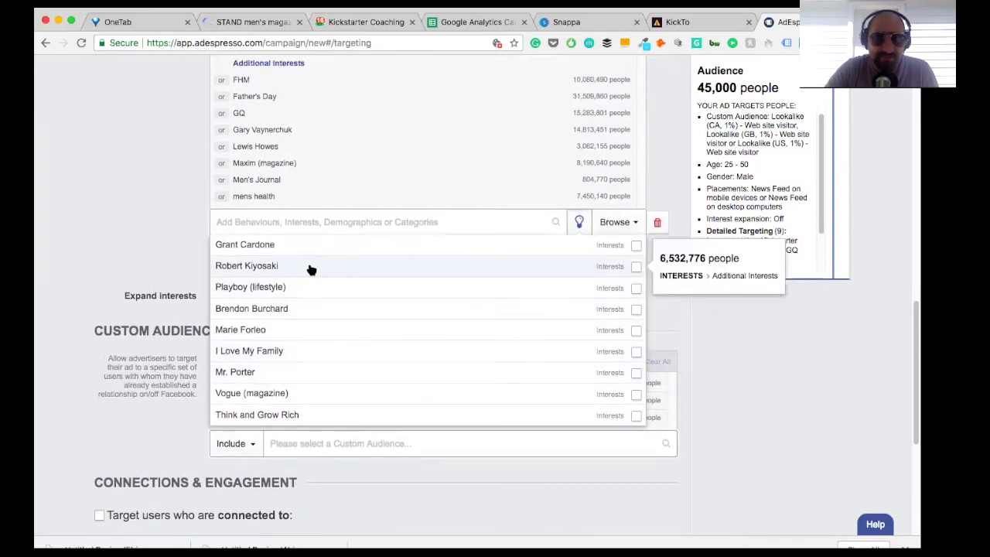
click(637, 289)
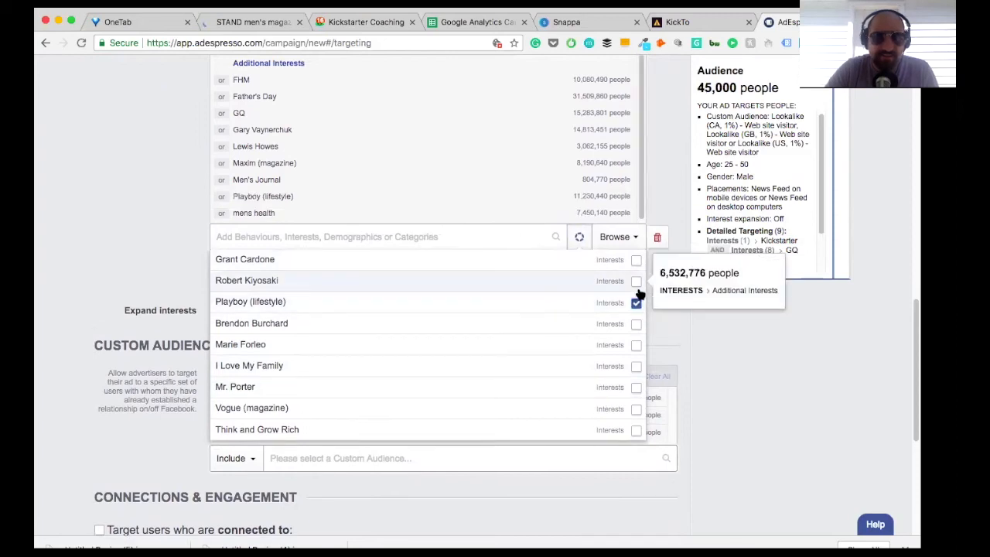
click(152, 243)
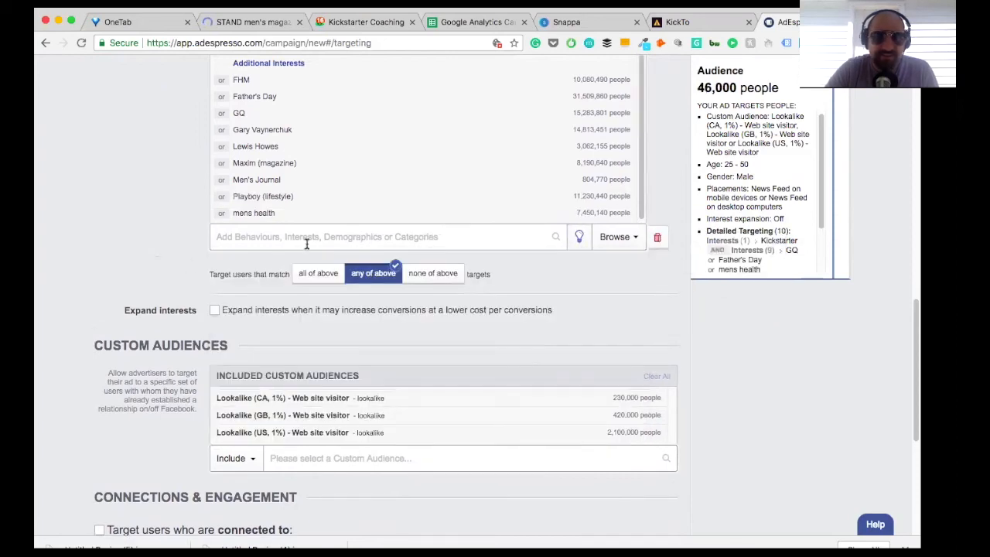
Step: Search the GQ interest group's options for "Playboy Mag" and include Playboy
click(301, 240)
text(Playboy Mag)
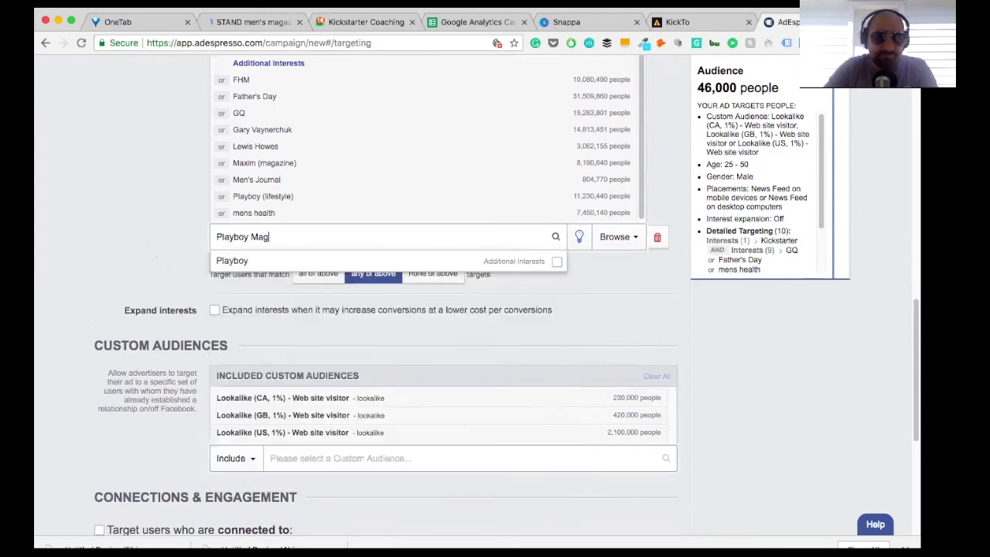
click(557, 261)
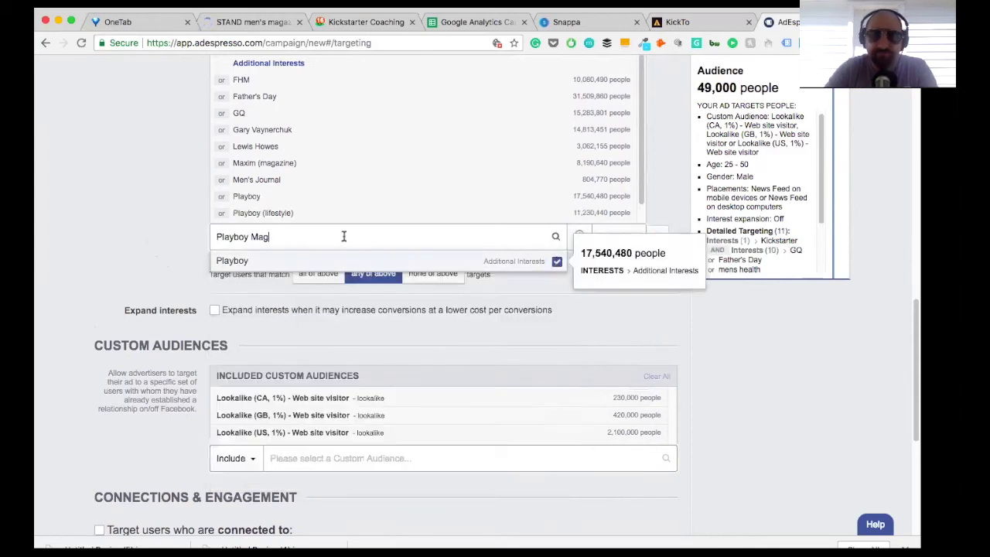
click(267, 235)
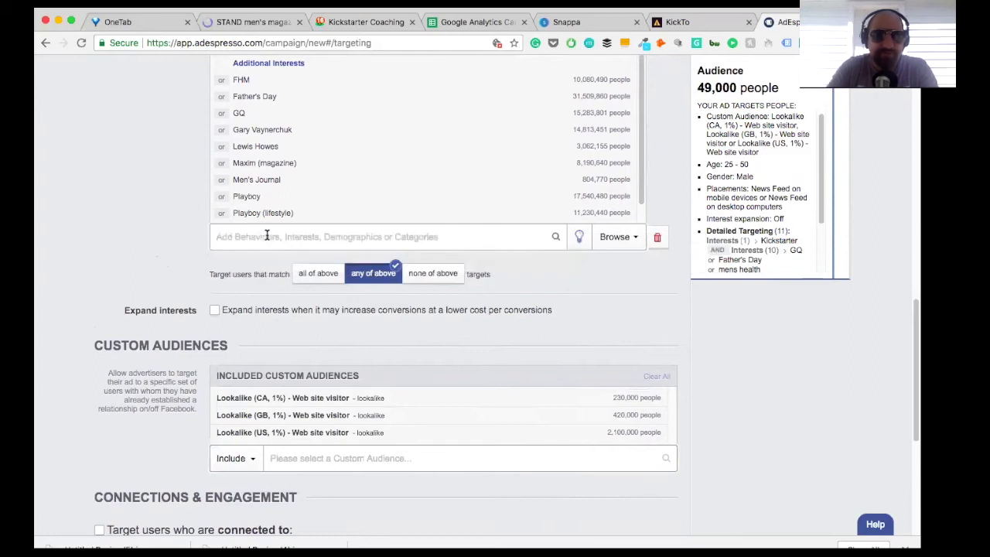
Step: Look through the remaining suggested interests for the GQ group and dismiss them
click(580, 238)
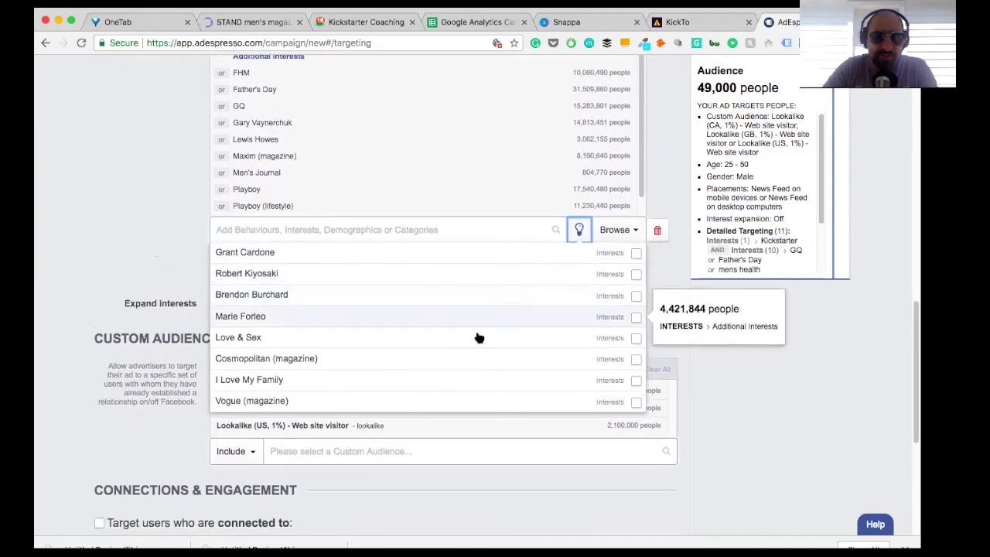
click(181, 205)
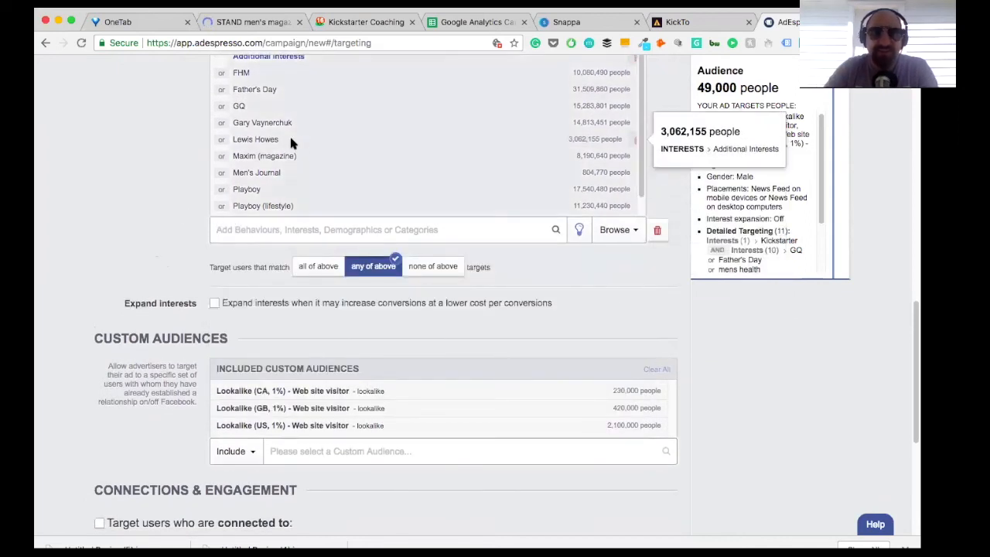
click(249, 232)
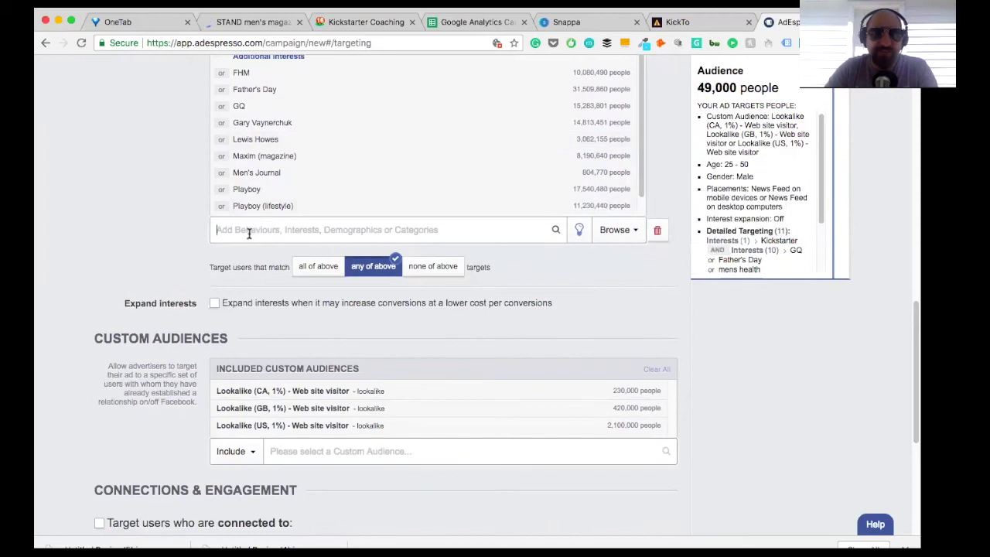
Step: Review the selected interests in both detailed targeting groups, the included custom audiences, and the gender and age settings
scroll(395, 178, up, 1)
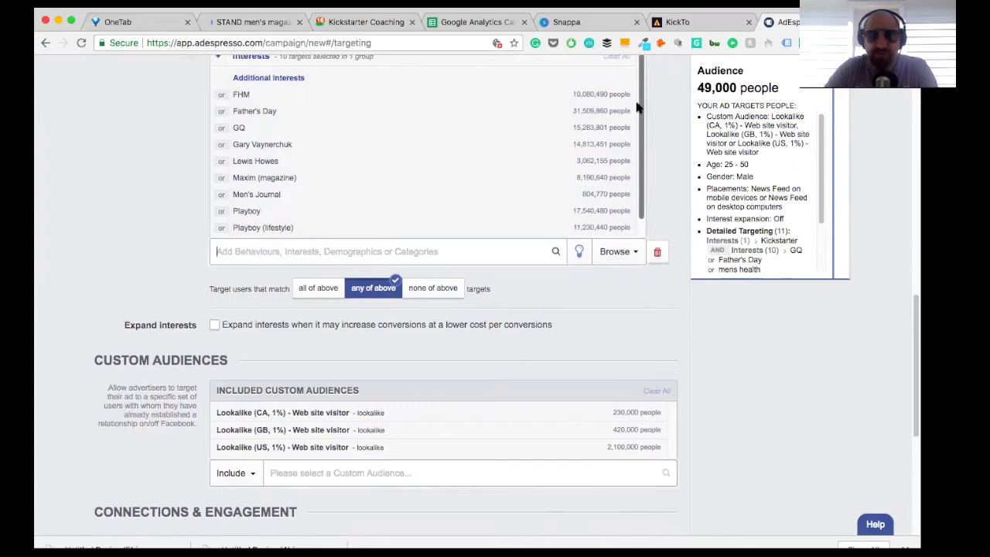
scroll(637, 108, down, 1)
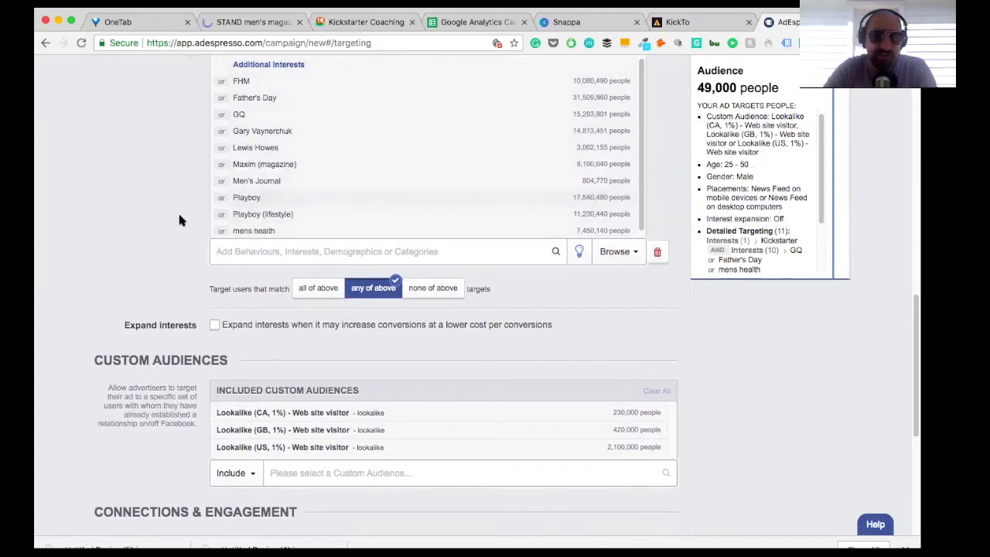
scroll(504, 349, down, 3)
scroll(505, 349, up, 4)
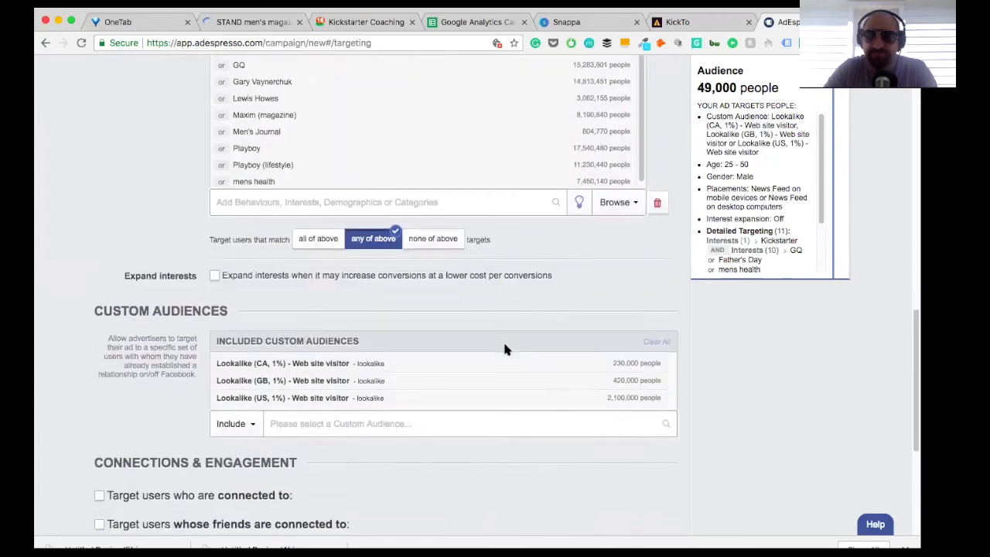
scroll(504, 350, up, 3)
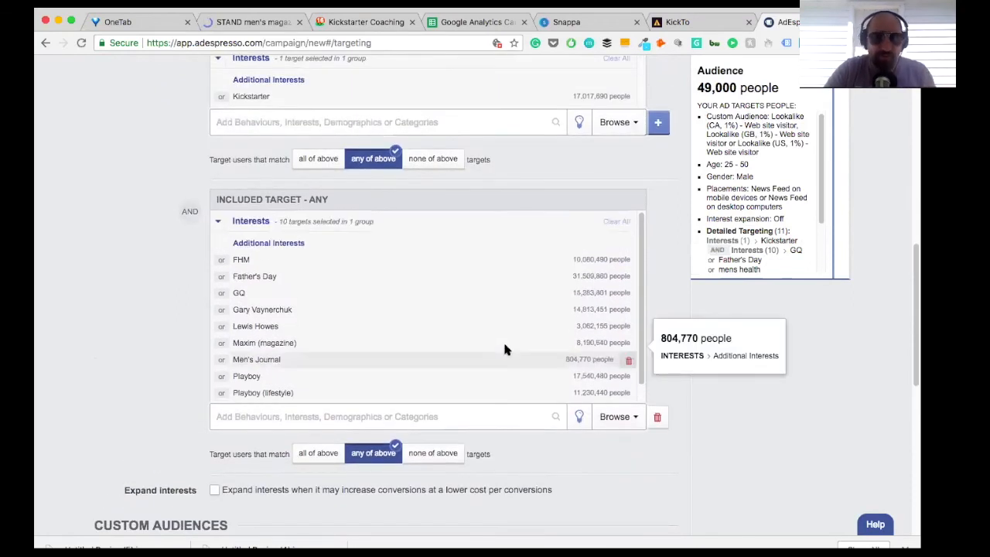
scroll(190, 146, up, 6)
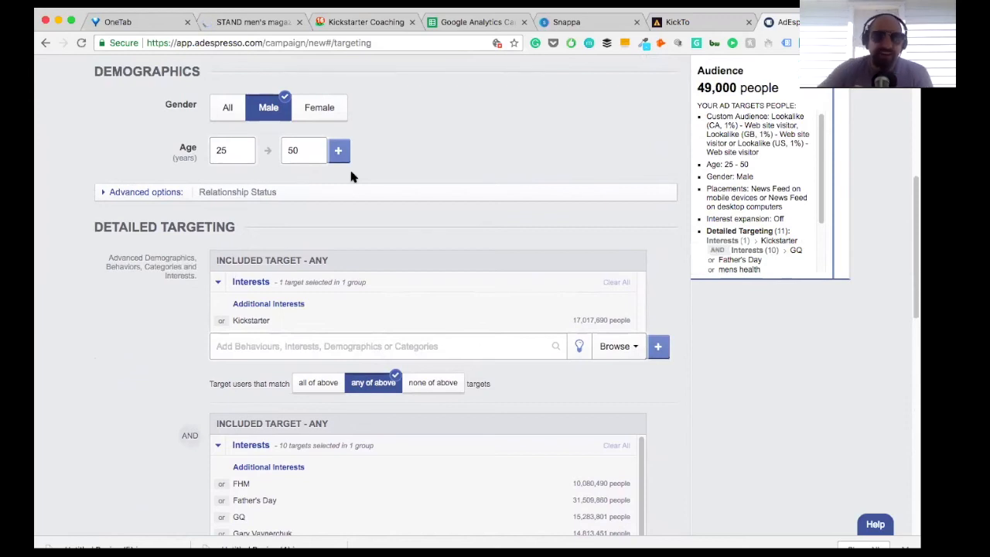
scroll(428, 264, down, 2)
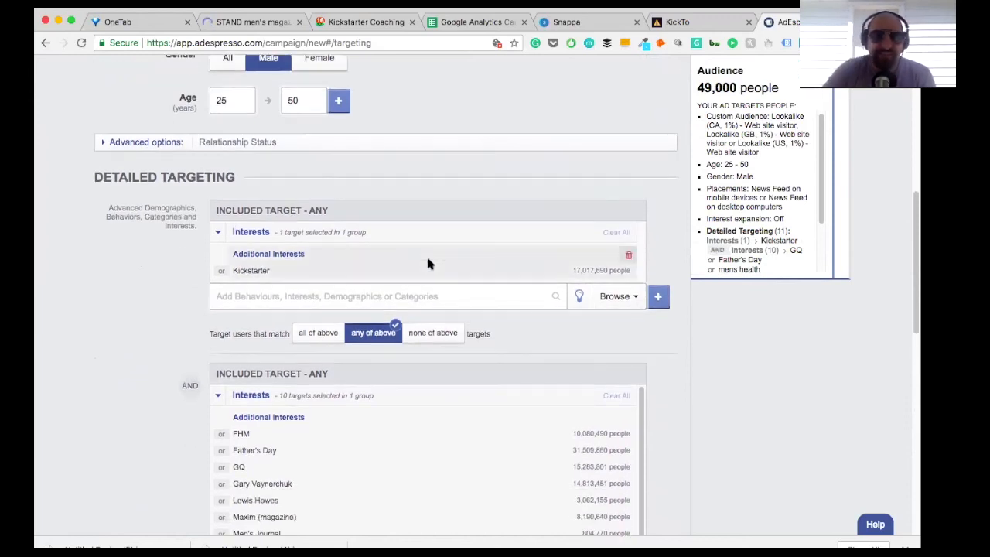
Step: Check the selected interests and lookalike audiences, confirm the campaign's targeting, and continue without choosing any targeting split tests
scroll(337, 437, down, 1)
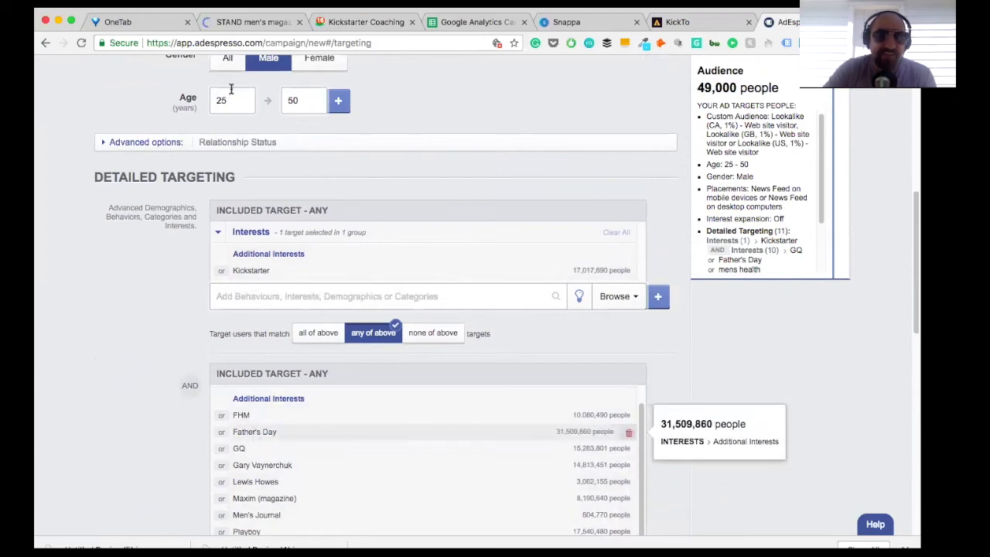
scroll(270, 319, down, 15)
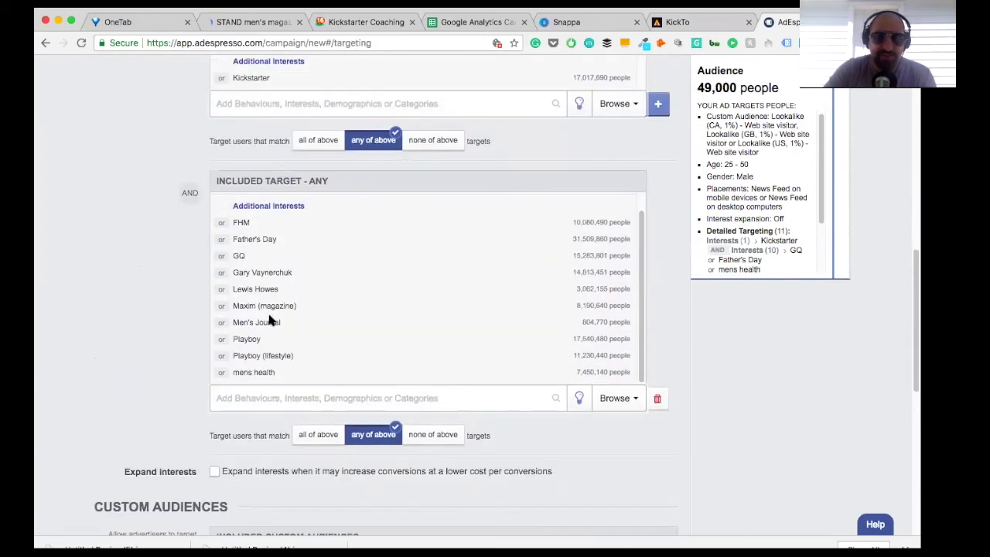
scroll(333, 391, down, 5)
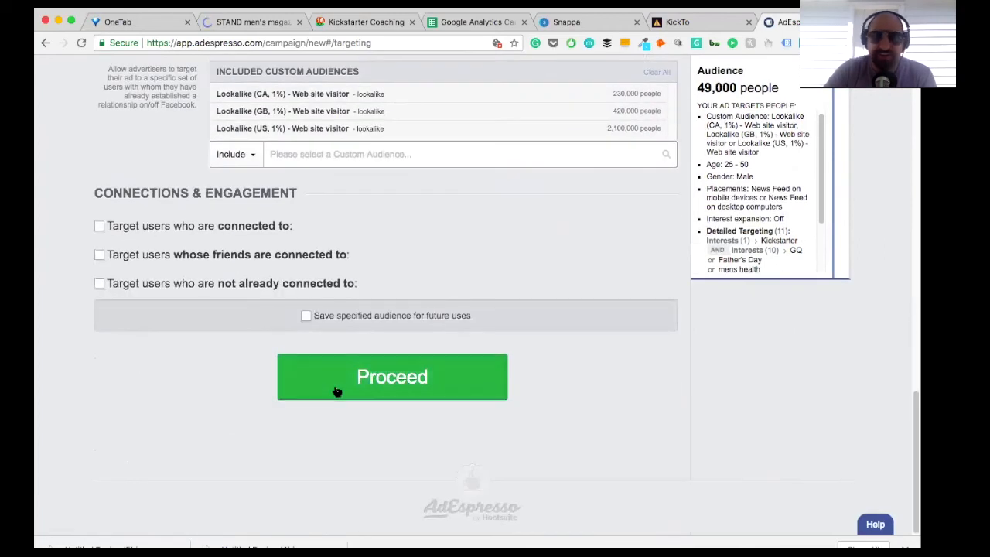
click(334, 386)
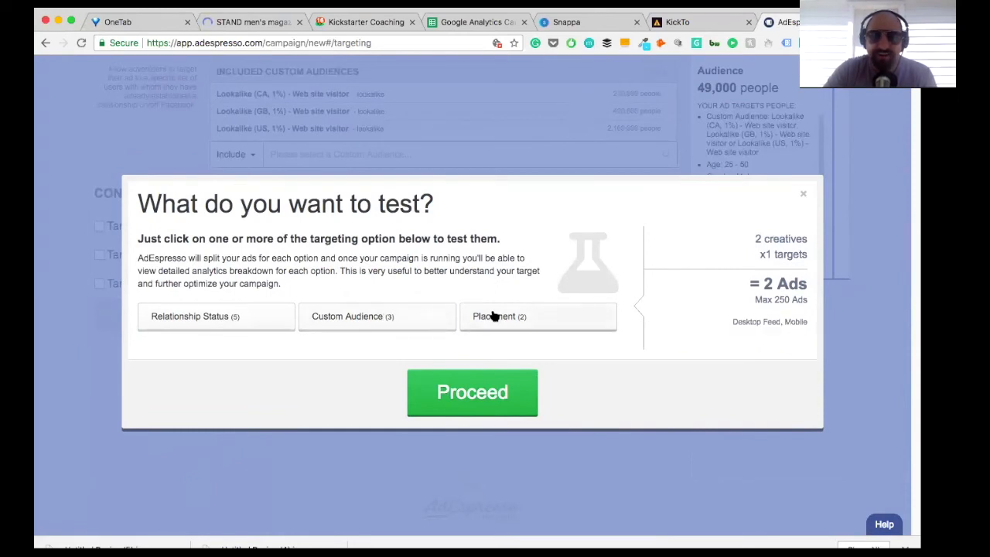
click(476, 388)
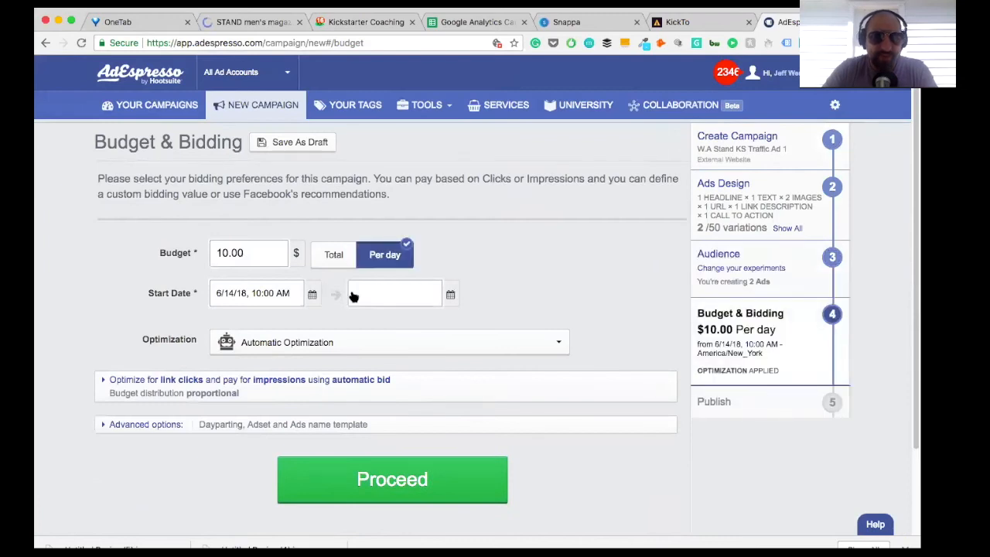
Step: Set the campaign's end date to June 21, 2018, accept the budget settings, and publish the campaign to Facebook
click(362, 299)
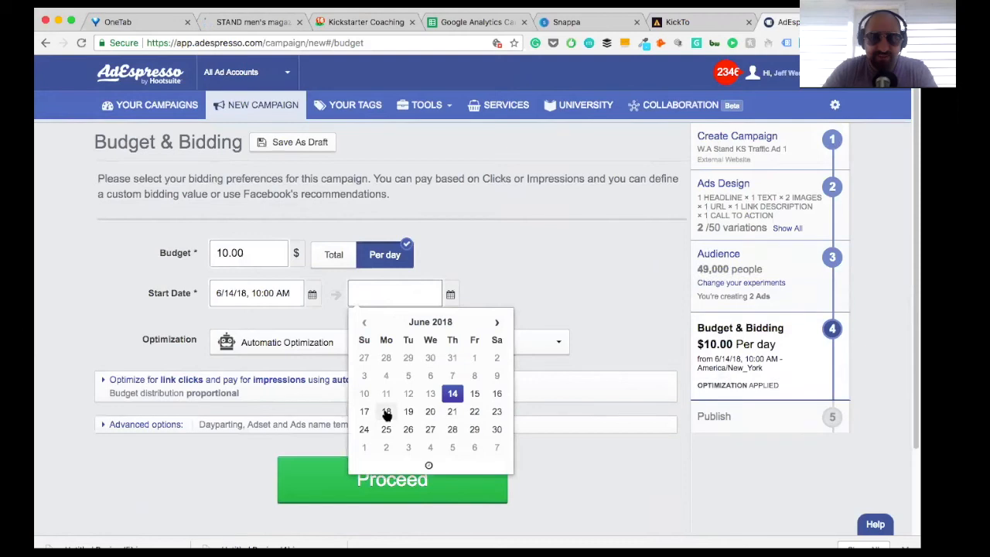
click(452, 411)
scroll(521, 272, down, 3)
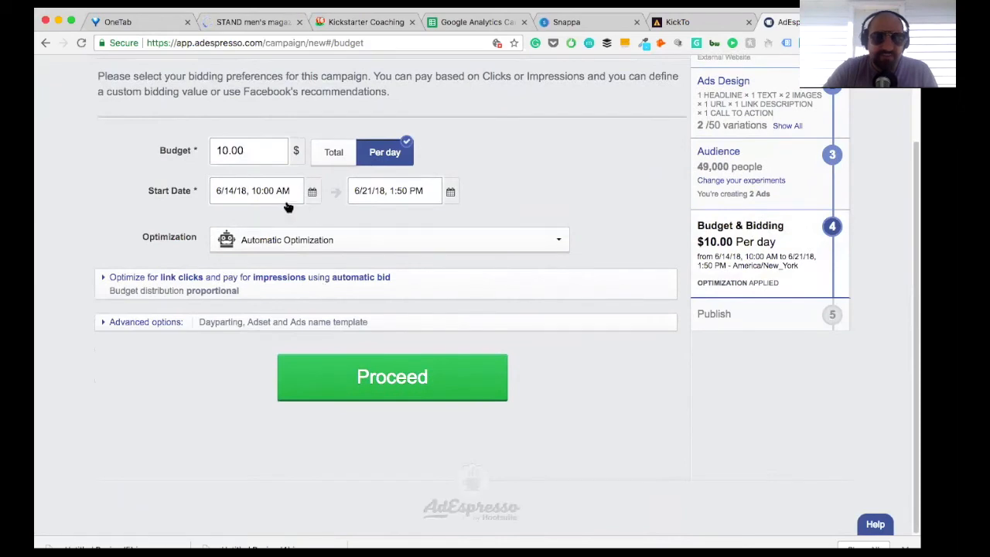
click(385, 375)
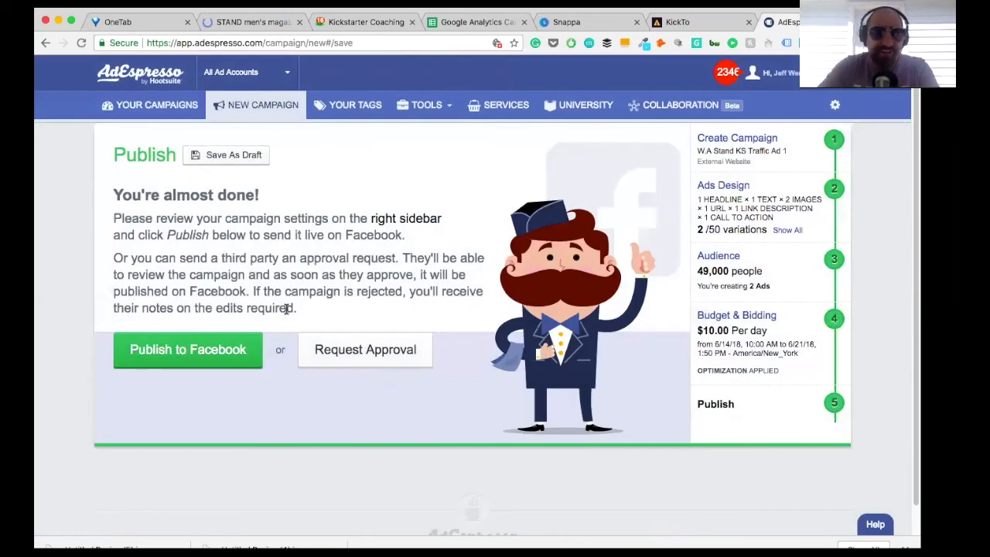
click(188, 362)
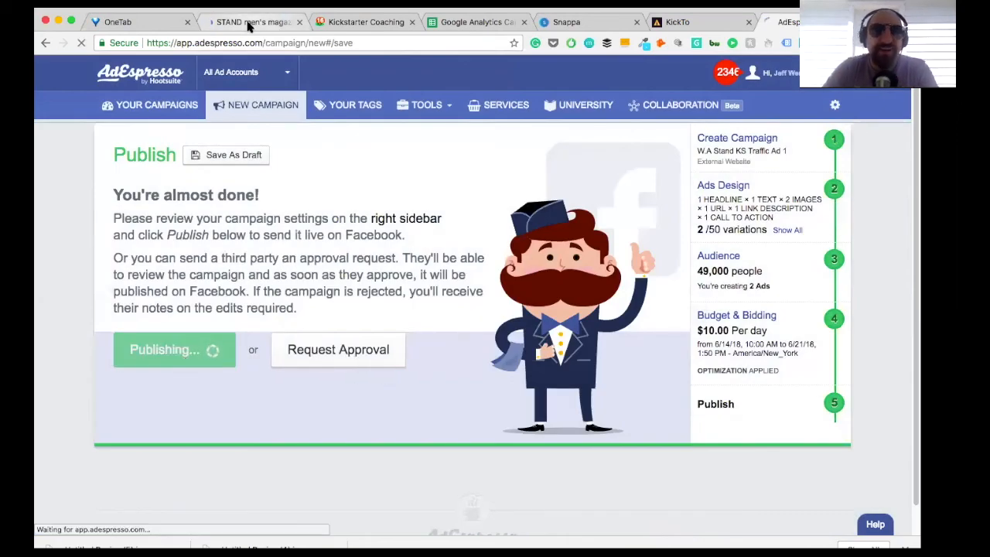
Step: Switch to Kickstarter, open the STAND men's magazine dashboard, and generate a custom referral tag labelled "W.A. KS Traffic 2"
click(248, 23)
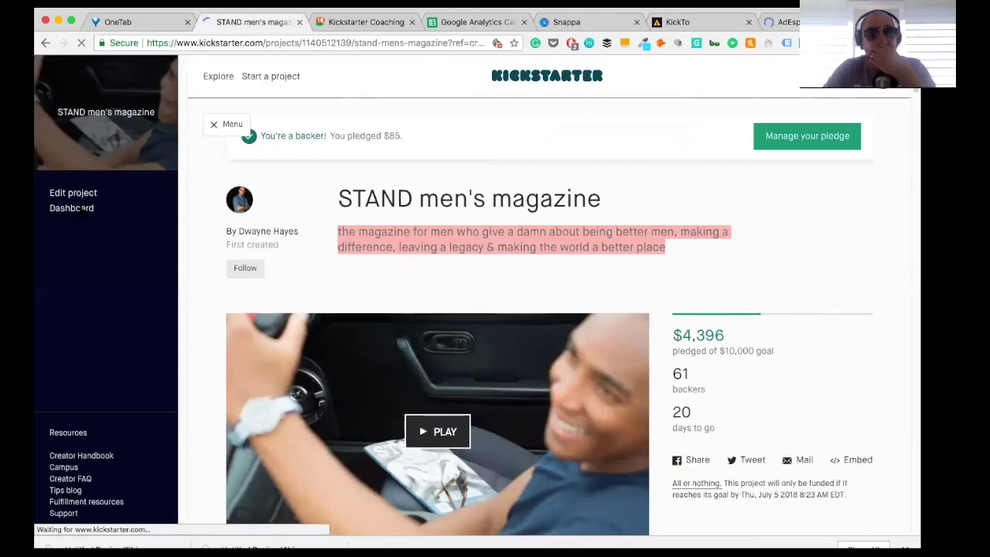
click(78, 208)
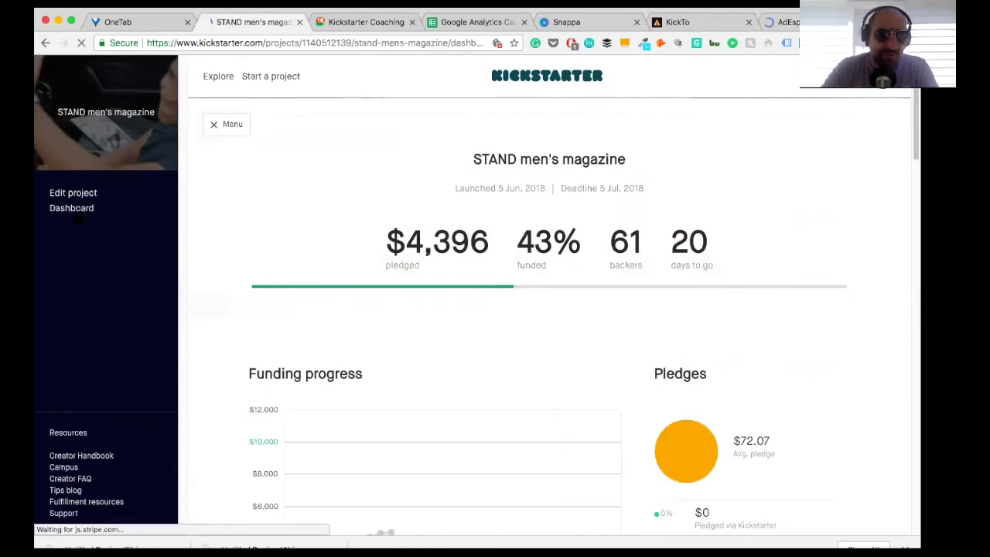
scroll(346, 270, down, 15)
scroll(348, 270, down, 10)
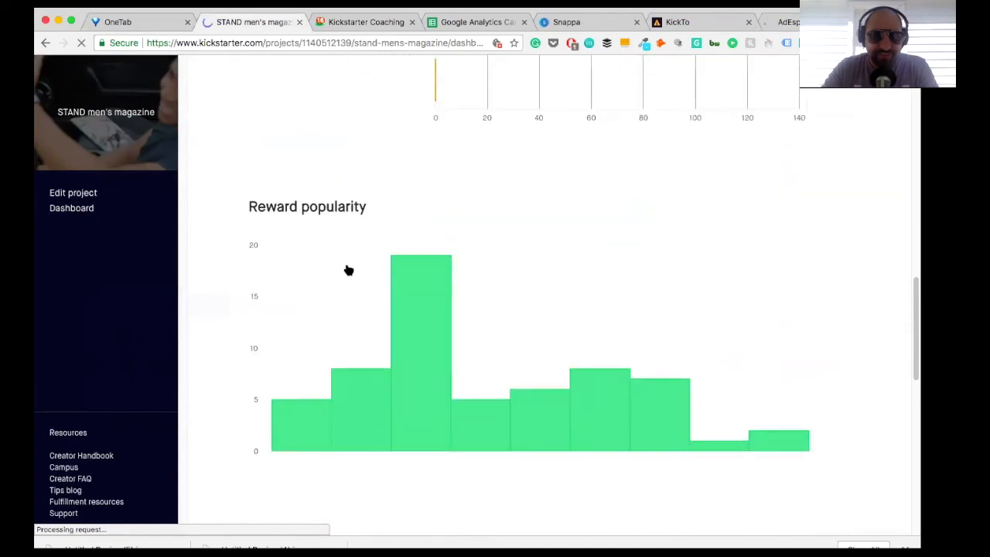
scroll(348, 270, up, 12)
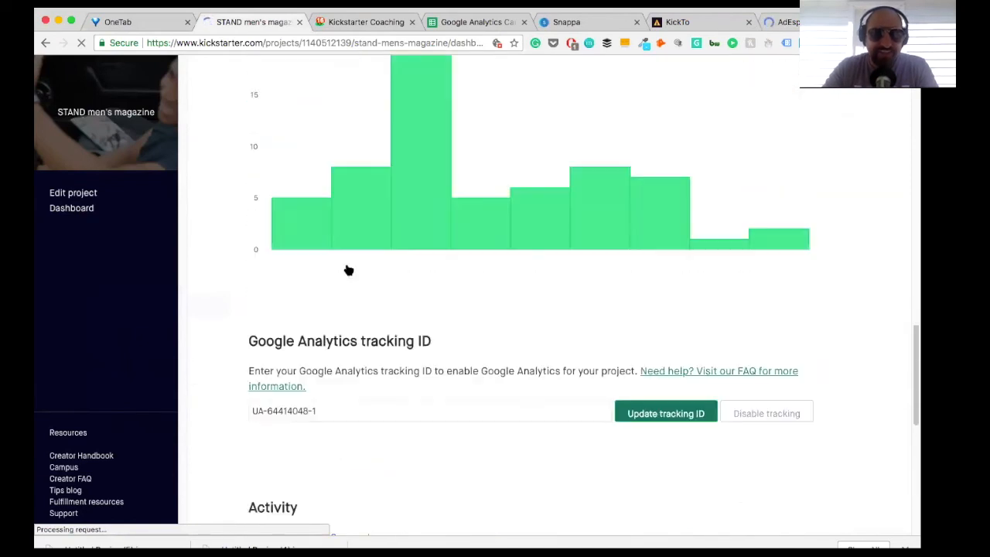
scroll(348, 270, up, 3)
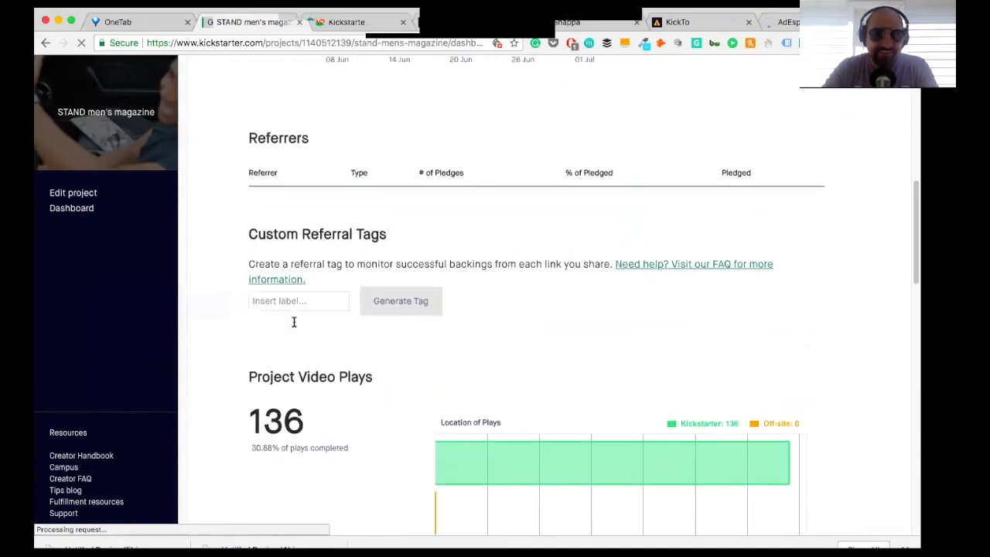
click(285, 338)
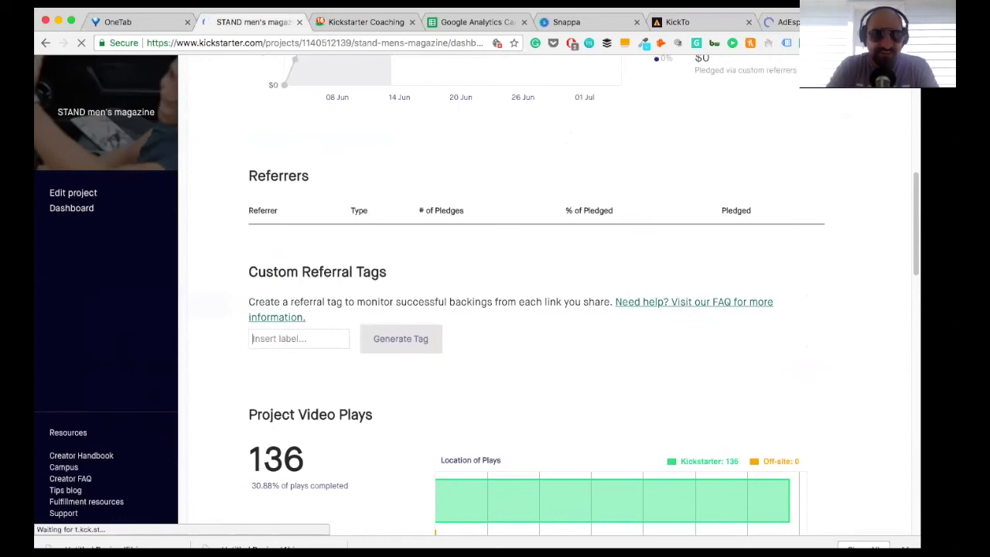
text(W.A. )
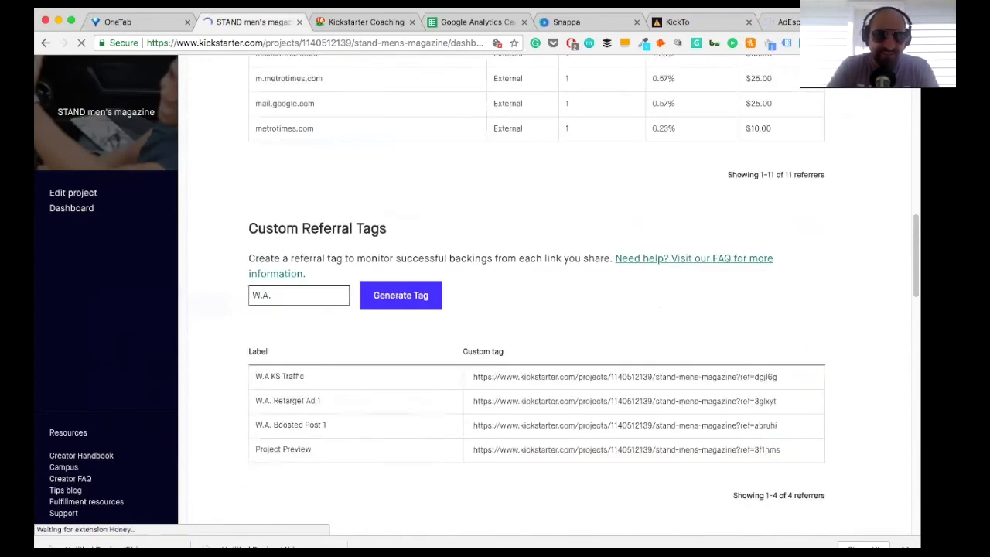
text(KS Tr)
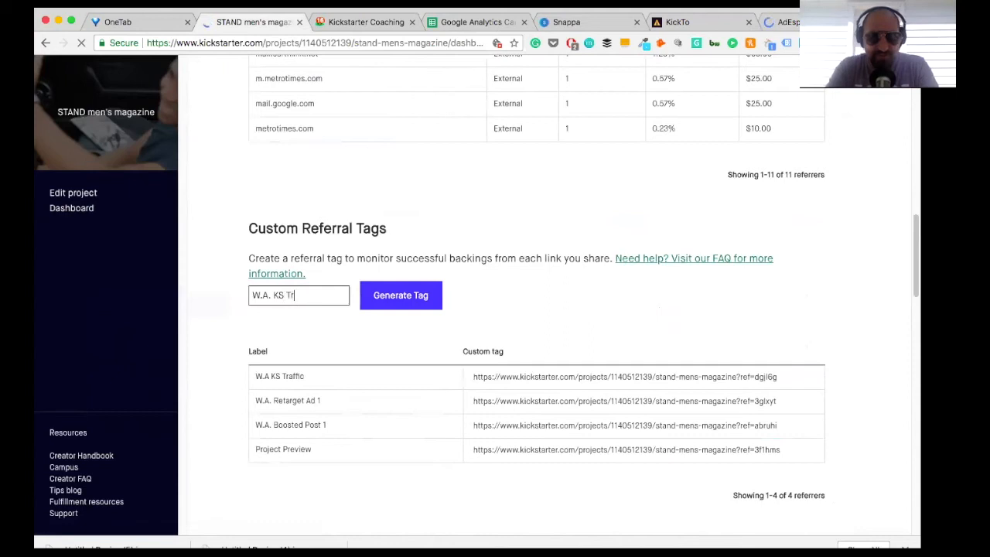
text(affic 2)
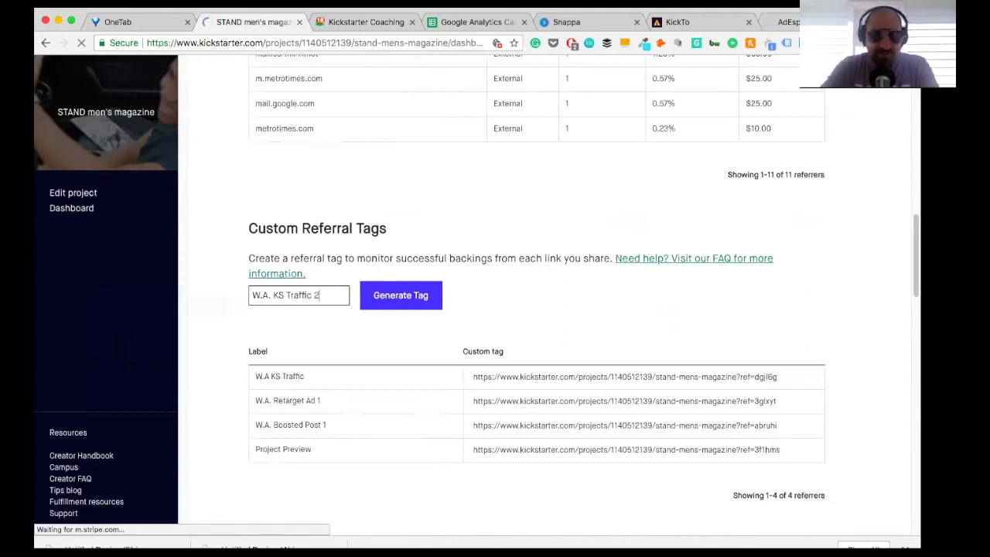
key(Return)
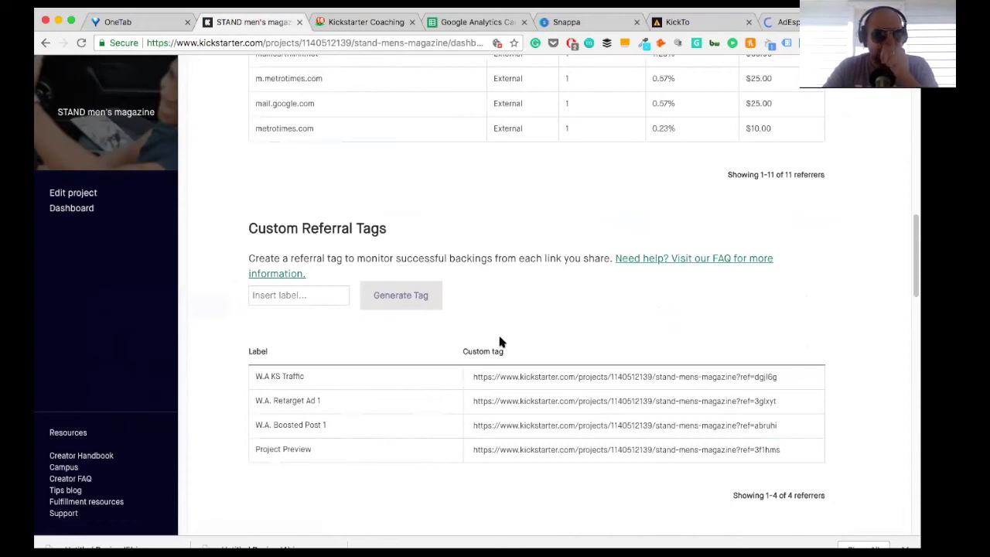
Step: Copy the W.A. KS Traffic 2 tag's link into the row 3 Landing Page URL of the Google Analytics Campaign Tag Creator spreadsheet
triple_click(503, 377)
key(ctrl+c)
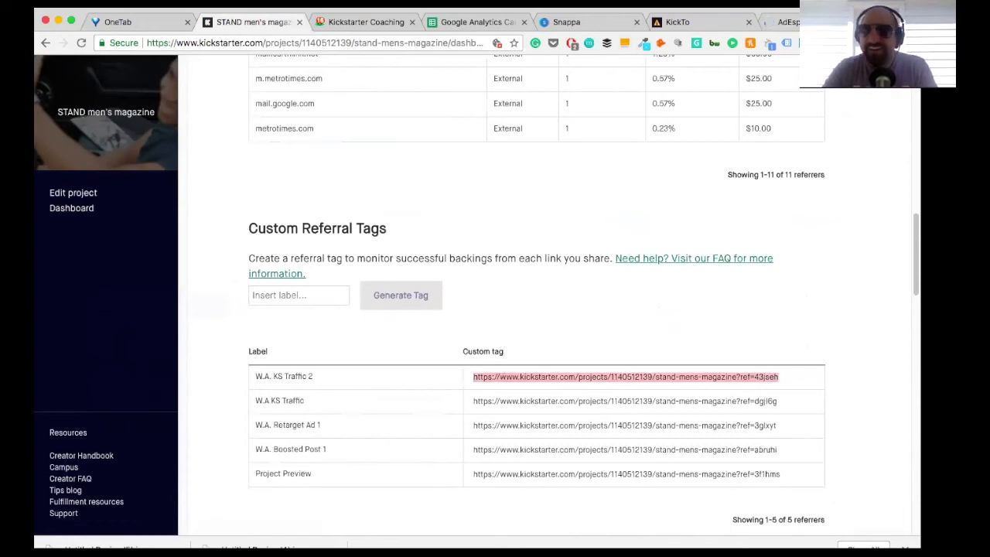
click(901, 18)
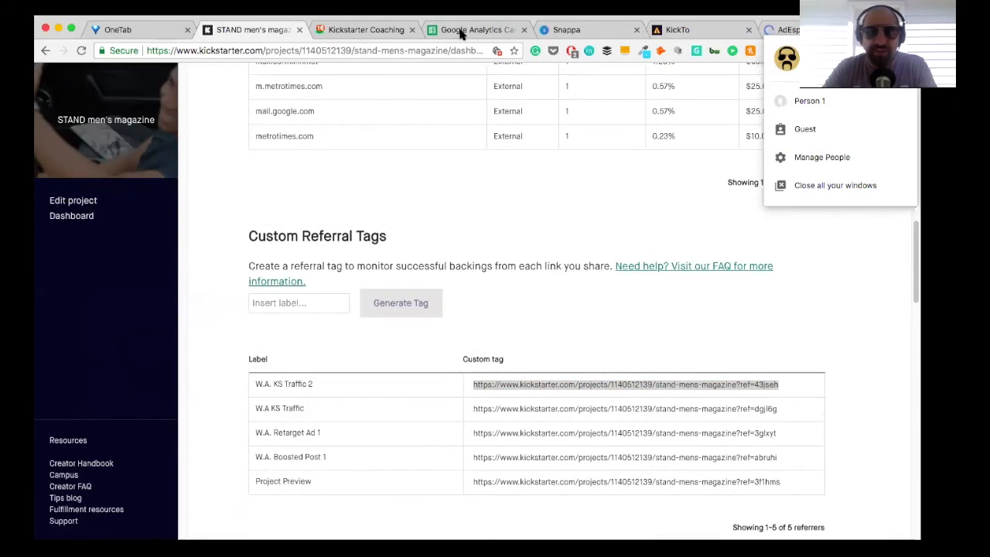
click(461, 33)
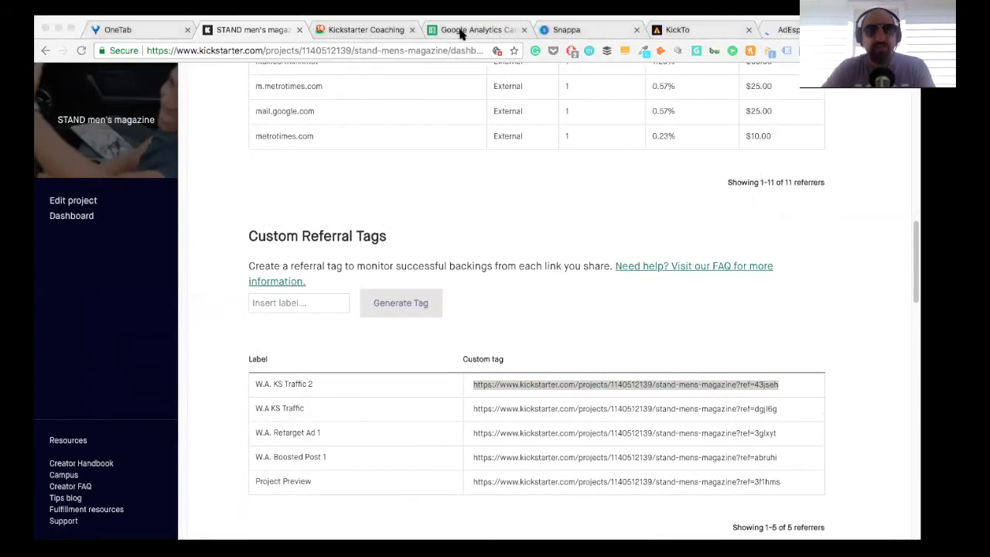
click(461, 31)
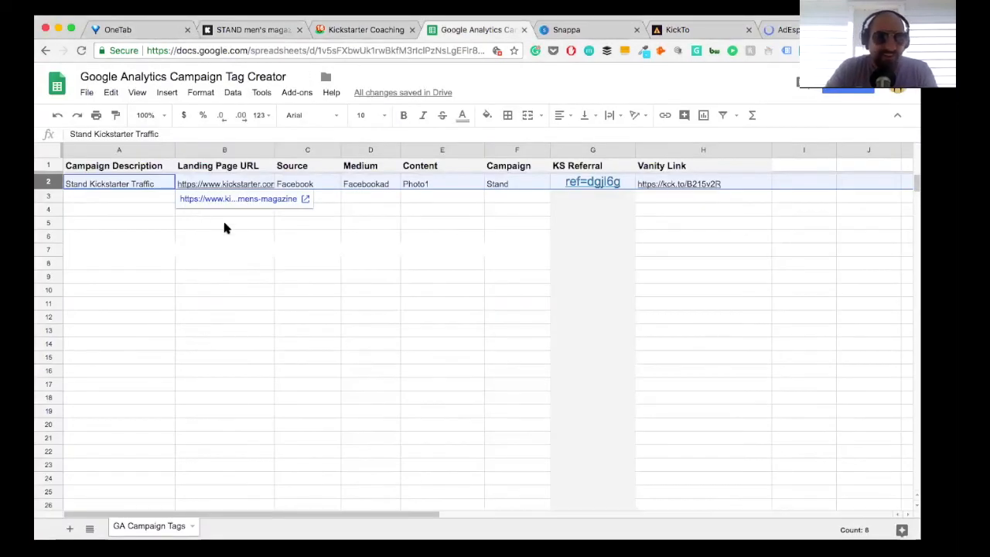
click(223, 224)
click(204, 198)
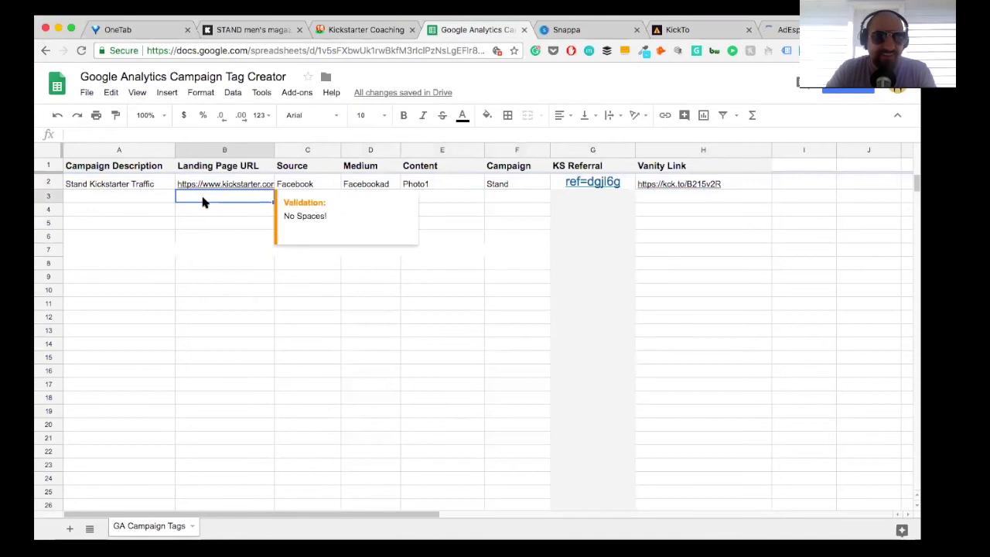
click(117, 134)
key(ctrl+v)
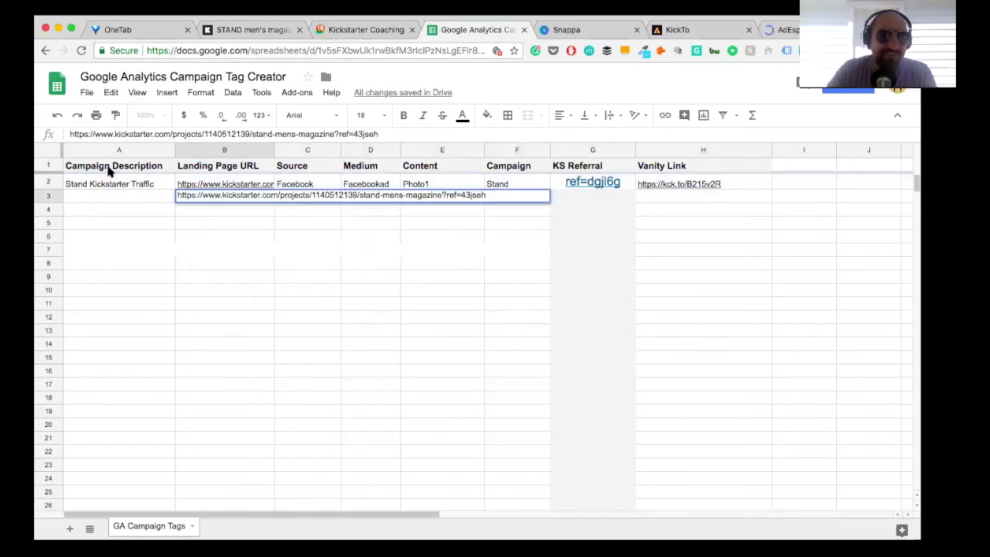
Step: Enter "Stand Kickstarter Traffic" as the campaign description in row 3
click(90, 198)
text(Stamn)
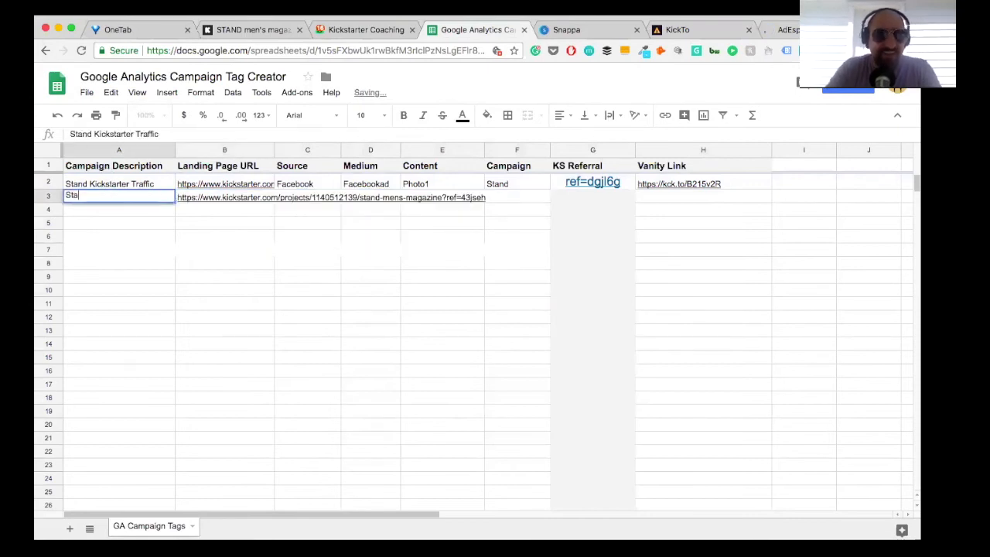
key(BackSpace)
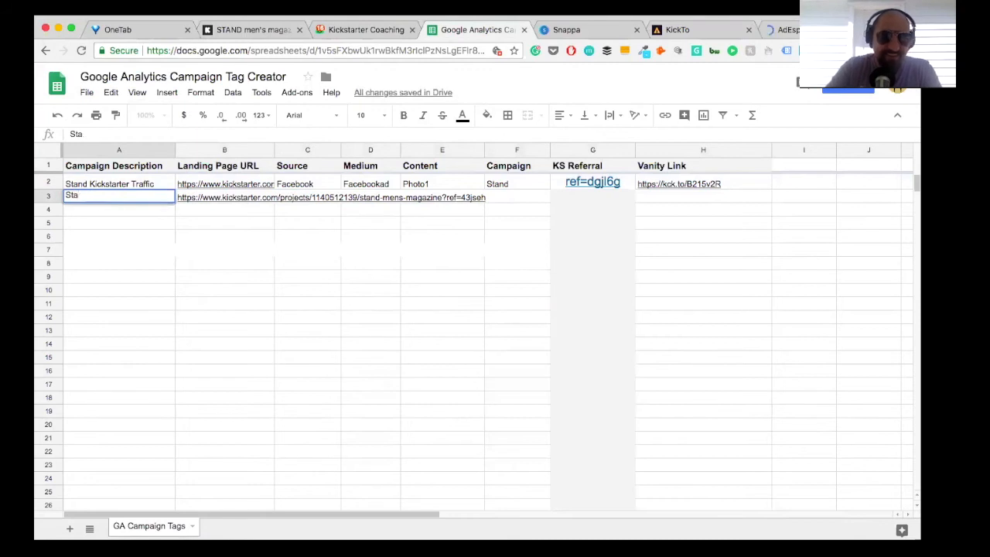
click(404, 231)
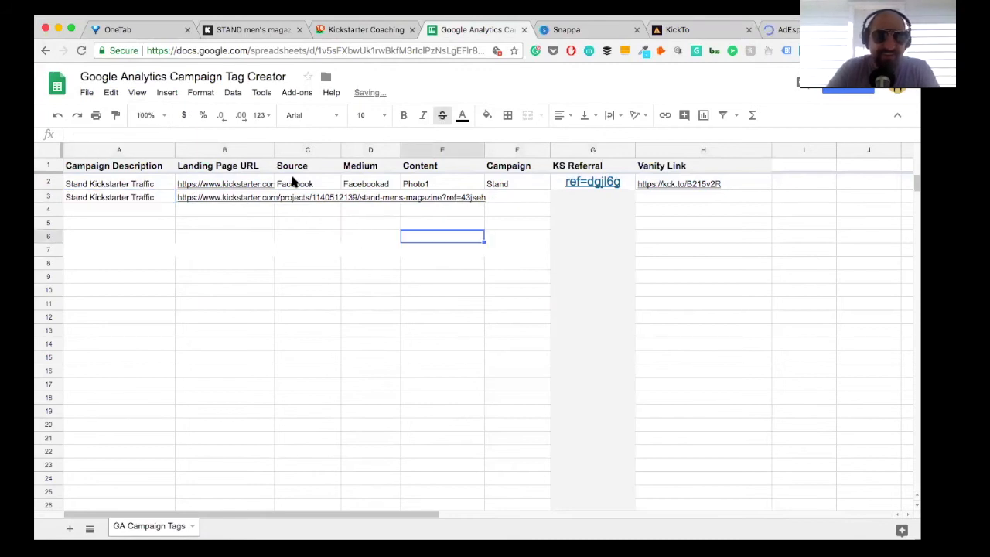
Step: Fill in row 3 with "Facebook" as the source and "Facebookad" as the medium
click(313, 181)
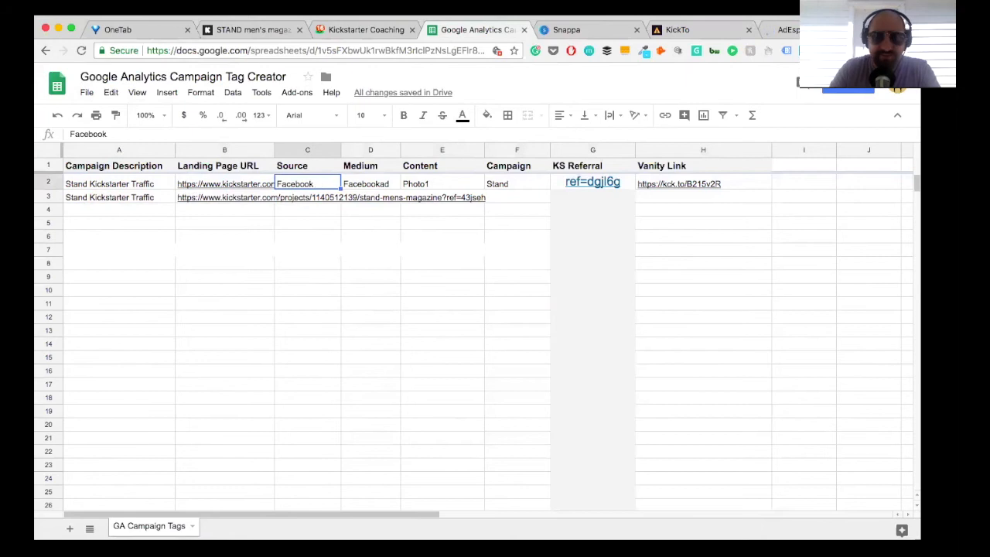
key(Down)
click(187, 135)
text(Facebook)
key(Return)
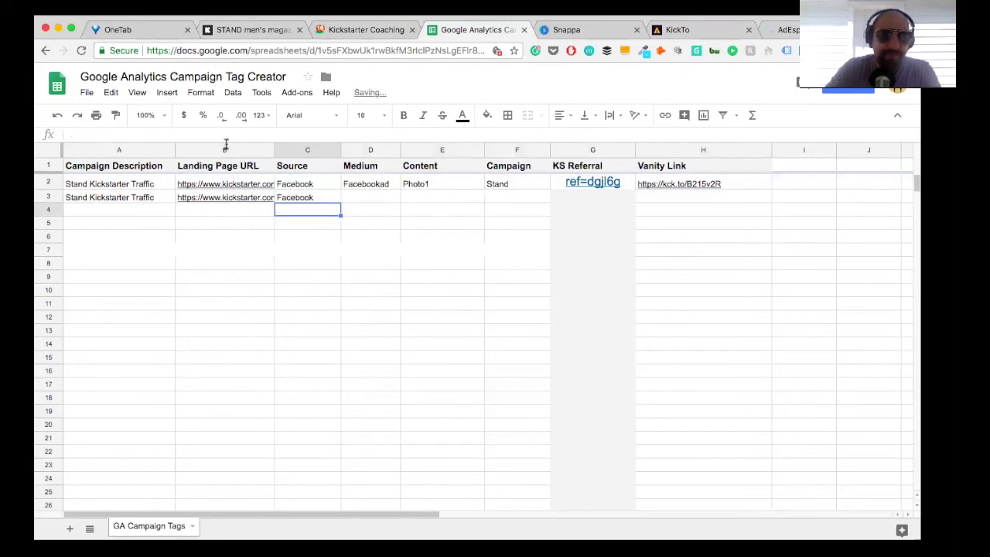
click(368, 196)
text(Face)
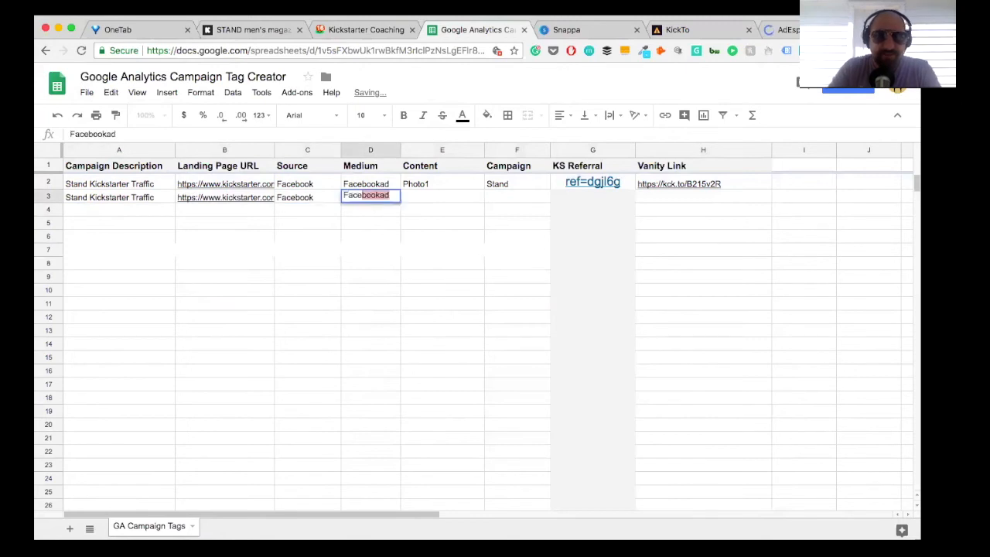
text(b)
Step: Fill in row 3 with "Photo2" as the content and "Stand" as the campaign
click(462, 194)
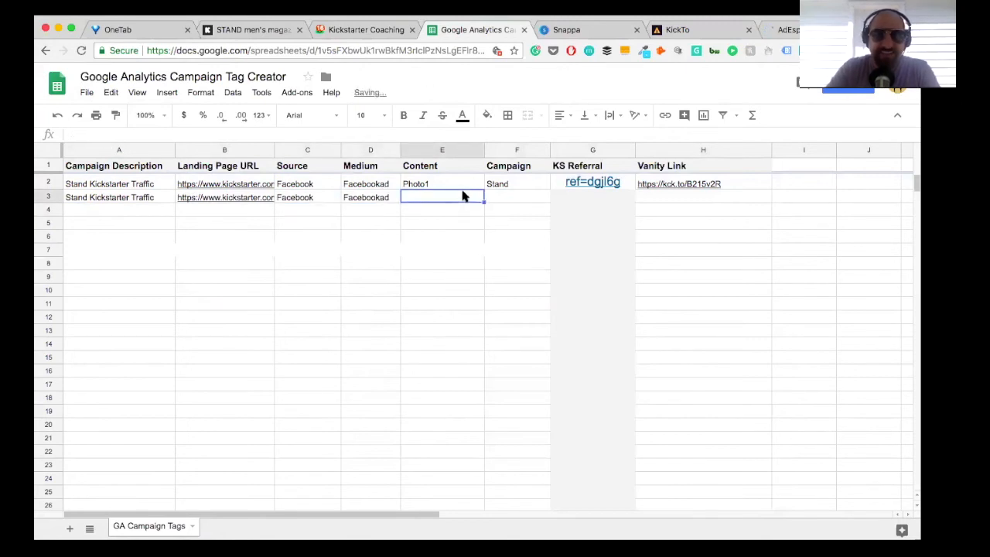
text(Photo2)
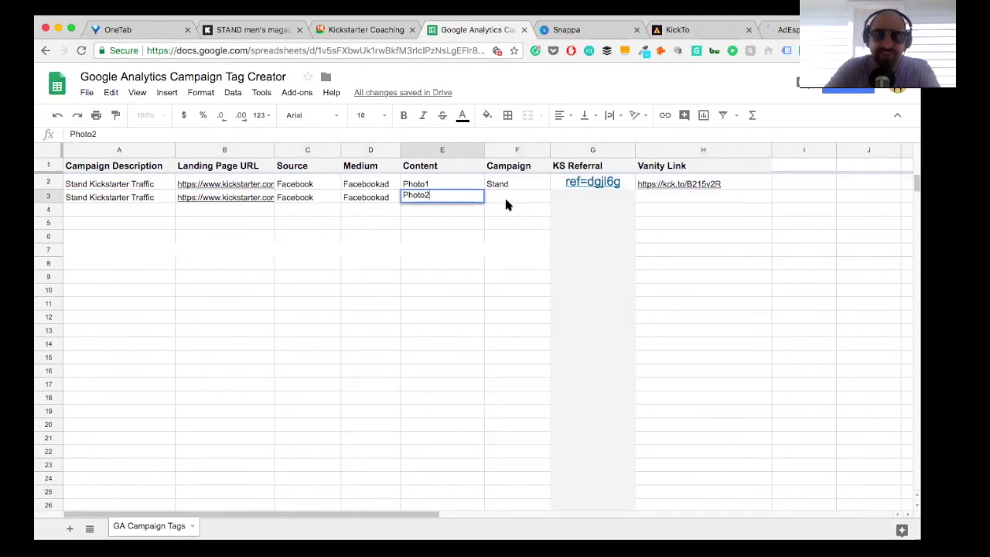
click(506, 203)
text(Stand)
key(Return)
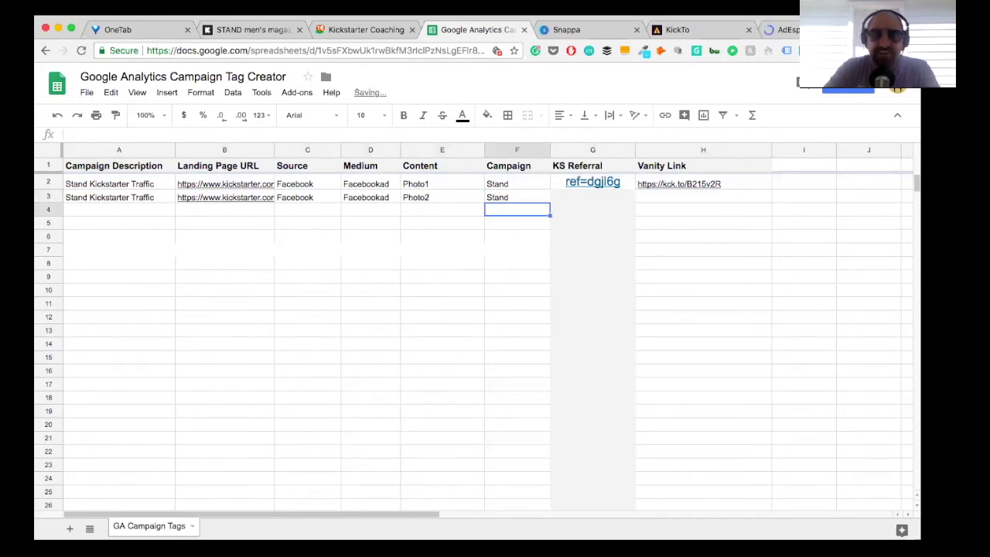
click(682, 31)
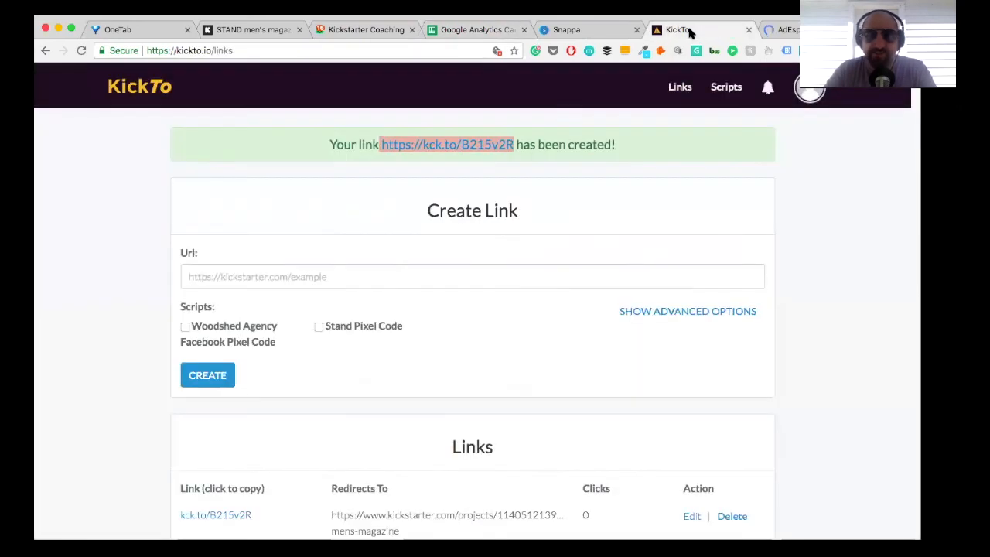
click(251, 272)
key(super+v)
drag(573, 328, 517, 327)
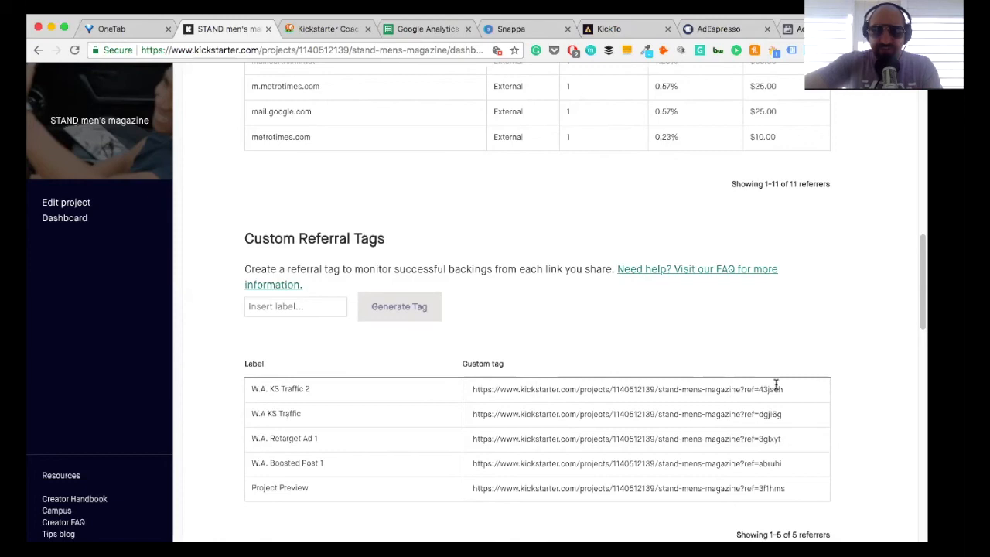
click(673, 389)
key(super+c)
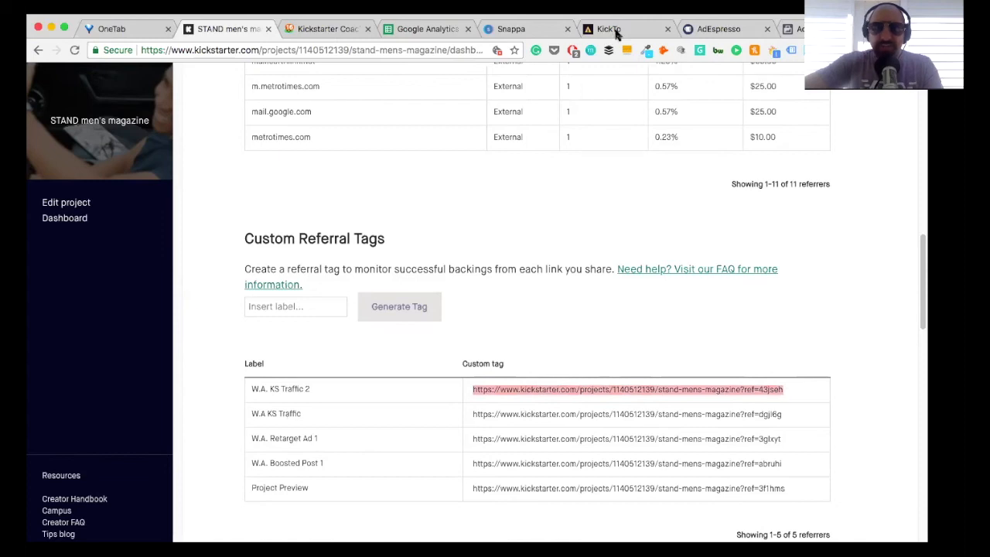
drag(616, 33, 303, 231)
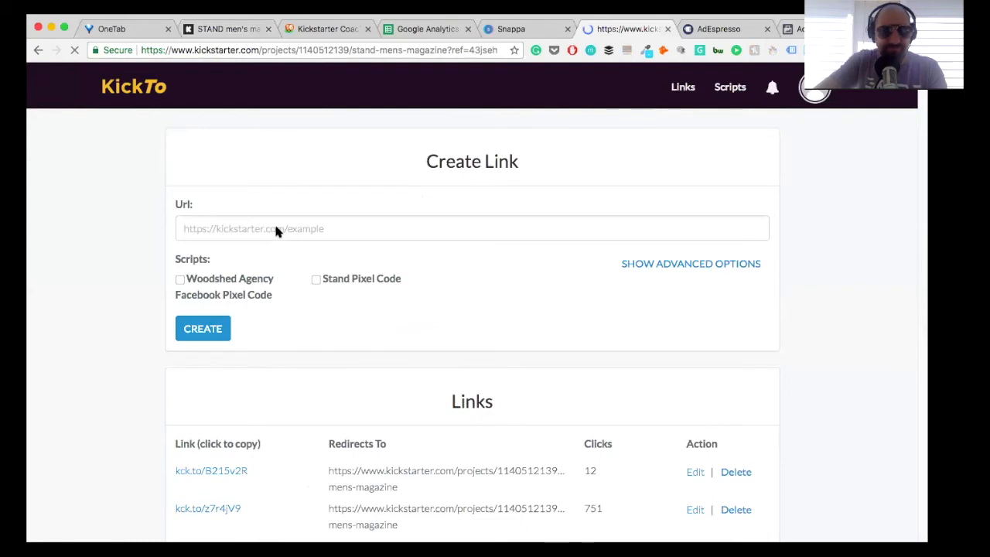
click(668, 28)
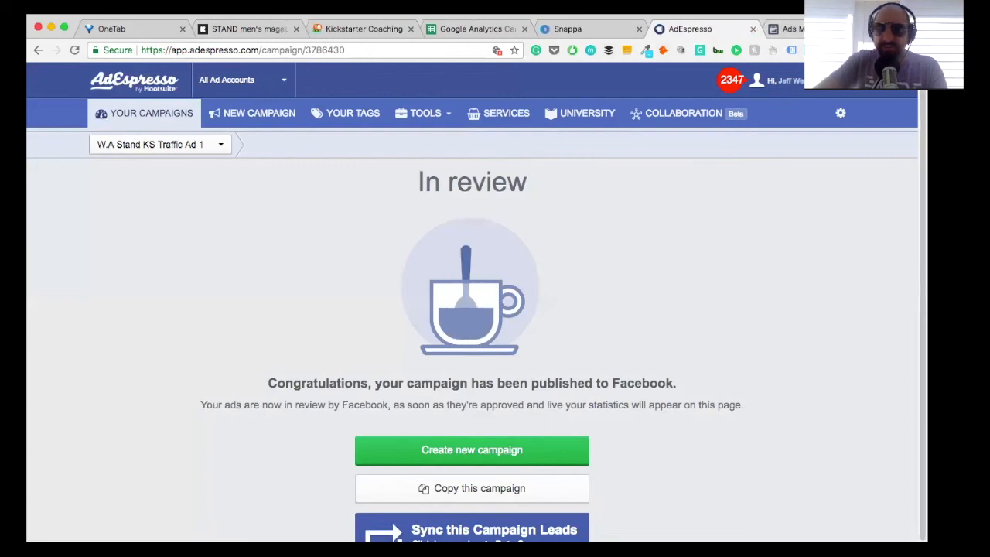
Step: Reopen kickto.io in a new tab, close the AdEspresso and Snappa tabs, and go to the links page
key(super+t)
text(kickt)
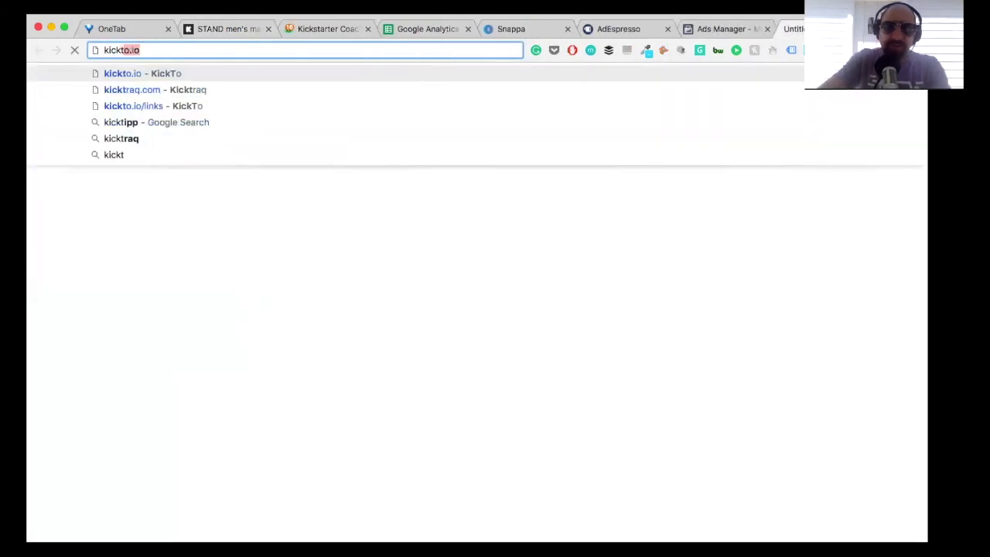
key(Return)
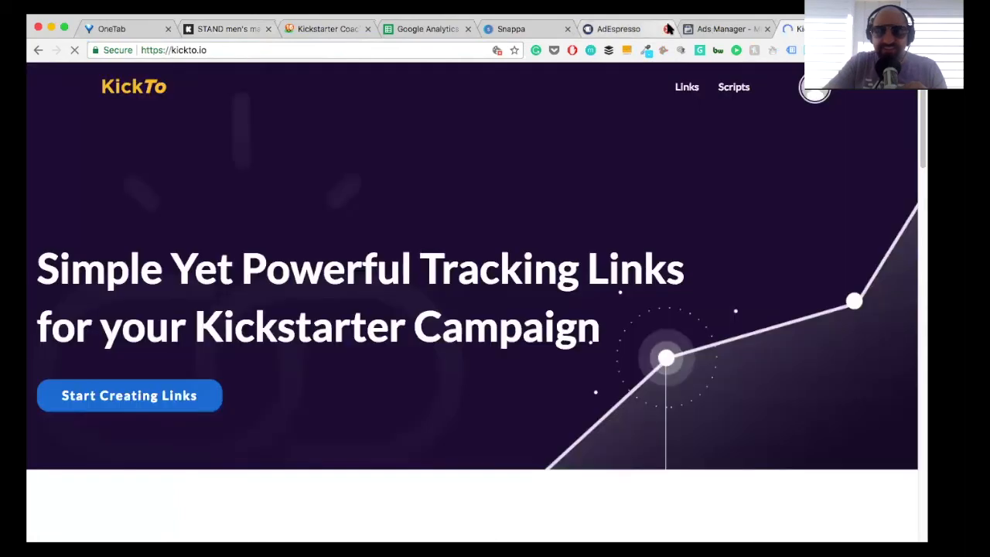
click(667, 28)
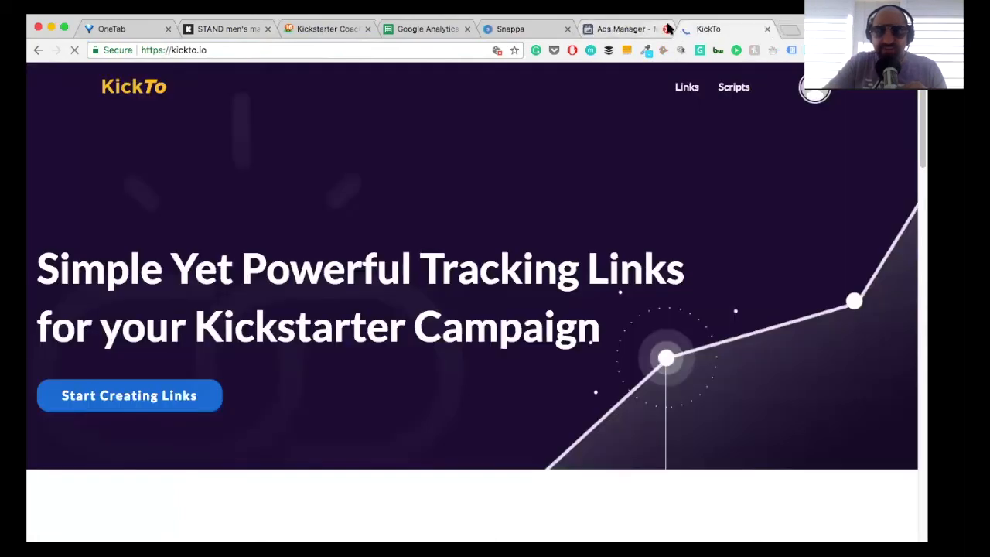
click(567, 29)
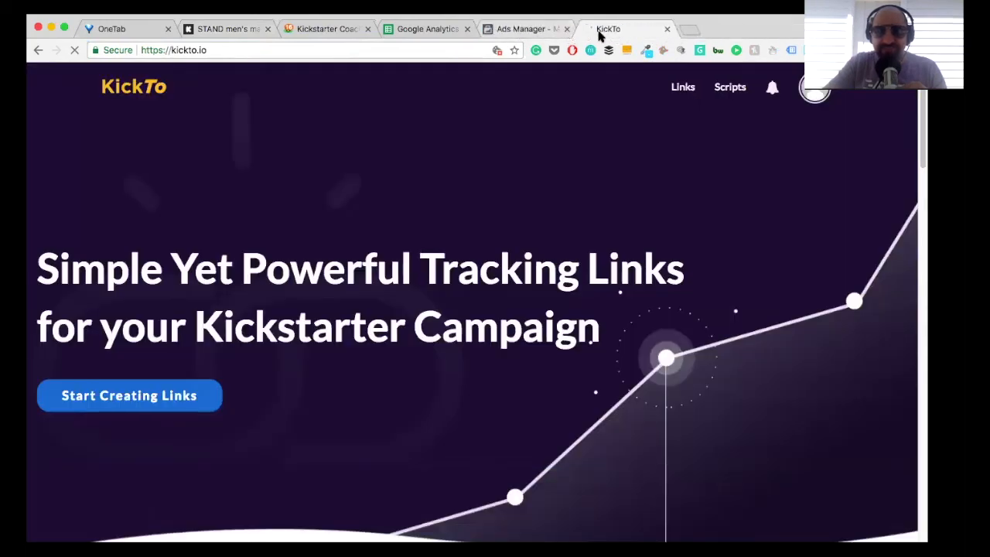
click(683, 89)
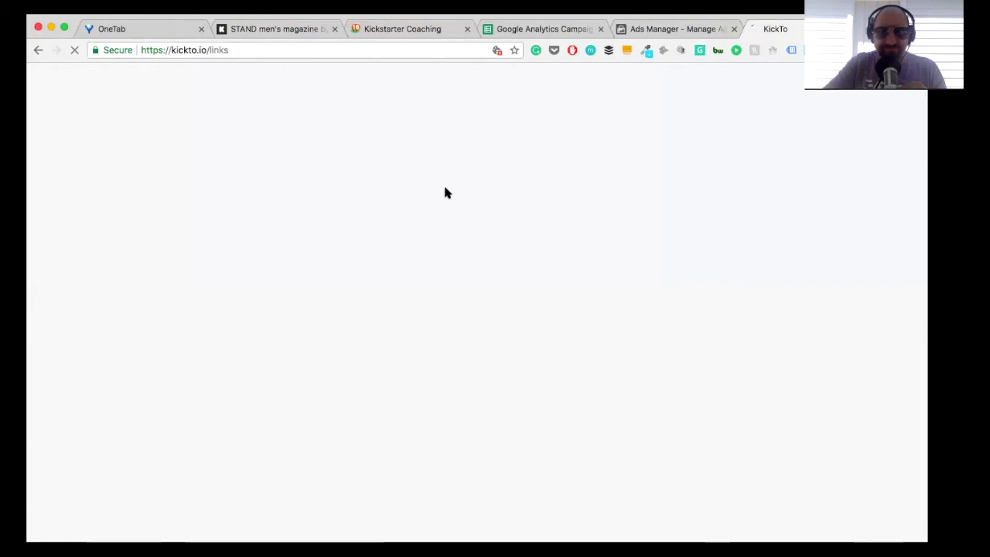
Step: Copy the W.A. KS Traffic 2 tag's link from the Kickstarter dashboard into the new KickTo link's Url
click(225, 228)
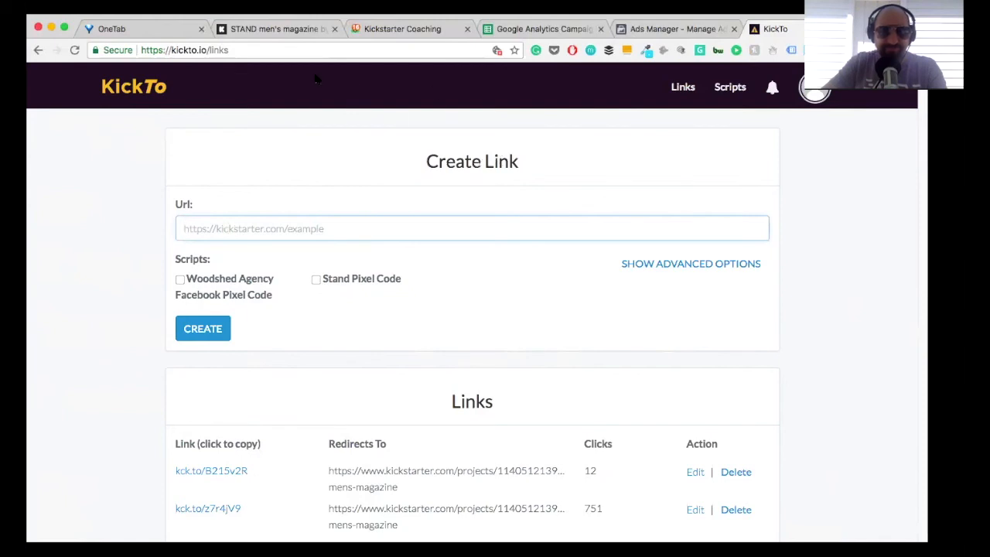
click(280, 29)
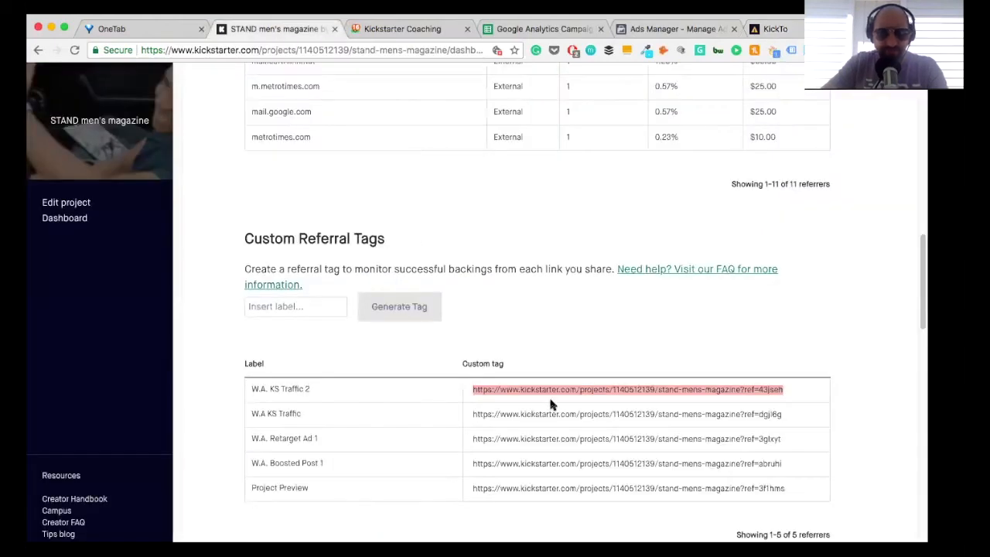
click(774, 29)
click(283, 228)
key(super+v)
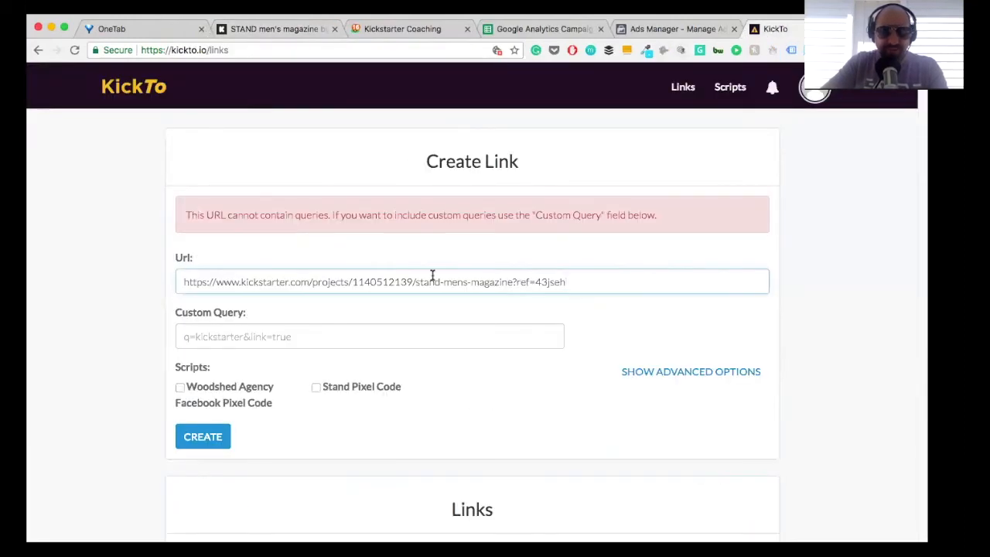
Step: Move "ref=43jseh" out of the Url into the Custom Query and remove the leftover question mark
drag(566, 282, 518, 282)
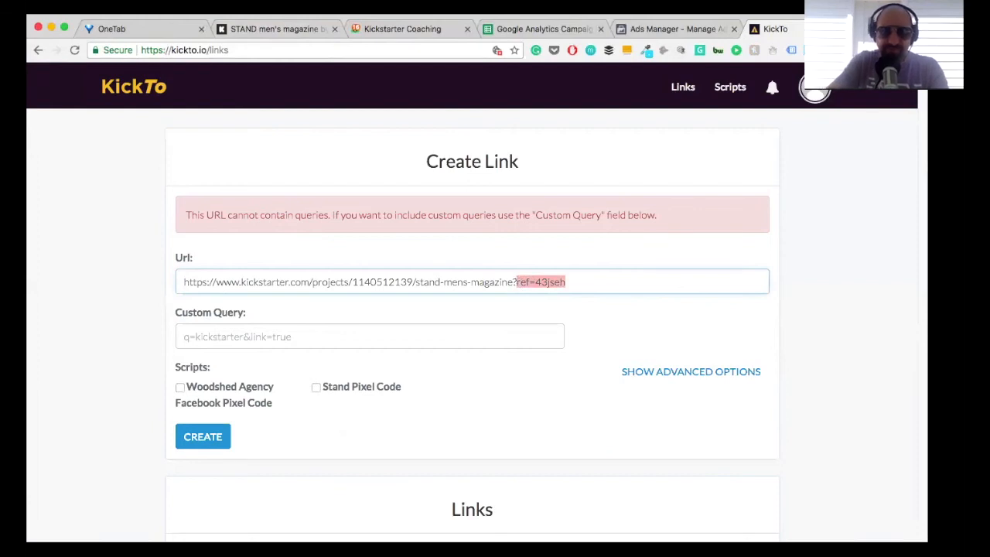
key(super+x)
key(BackSpace)
click(321, 336)
key(super+v)
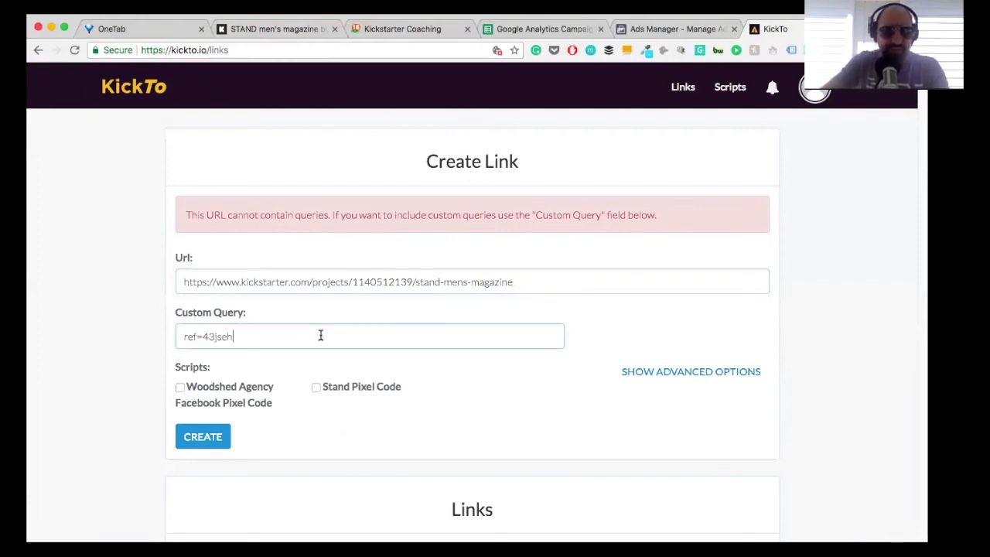
Step: Attach the Stand Pixel Code script to the new link and show its advanced options
click(563, 29)
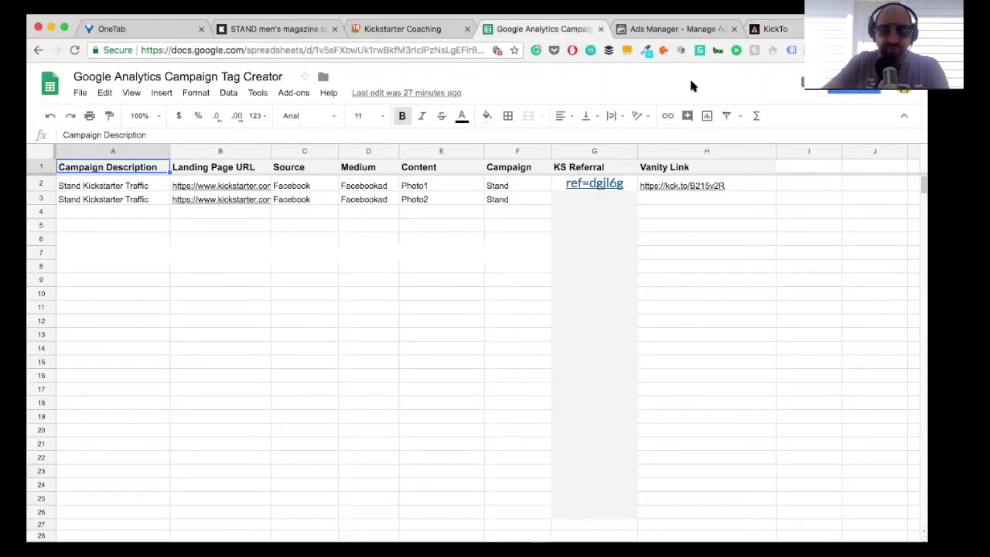
click(770, 28)
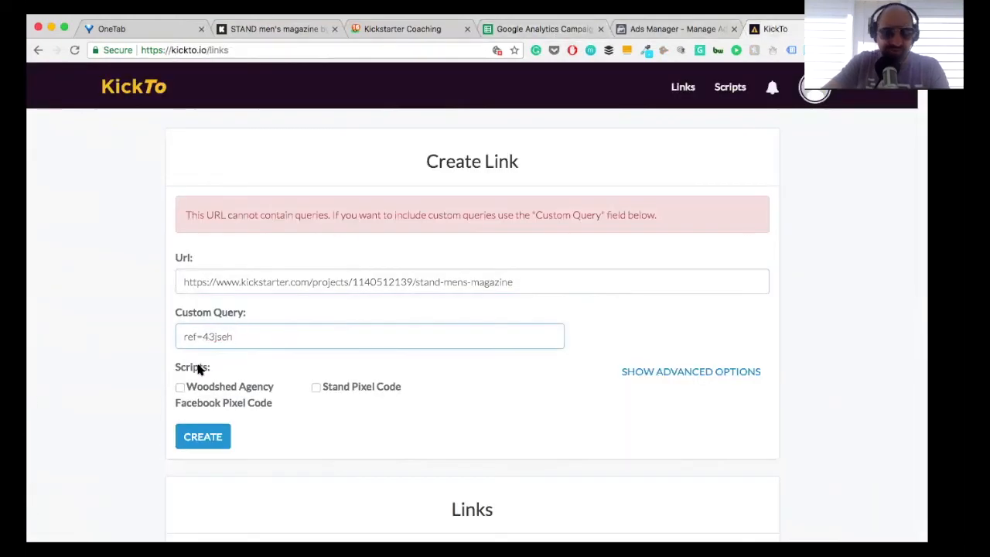
click(315, 387)
click(624, 375)
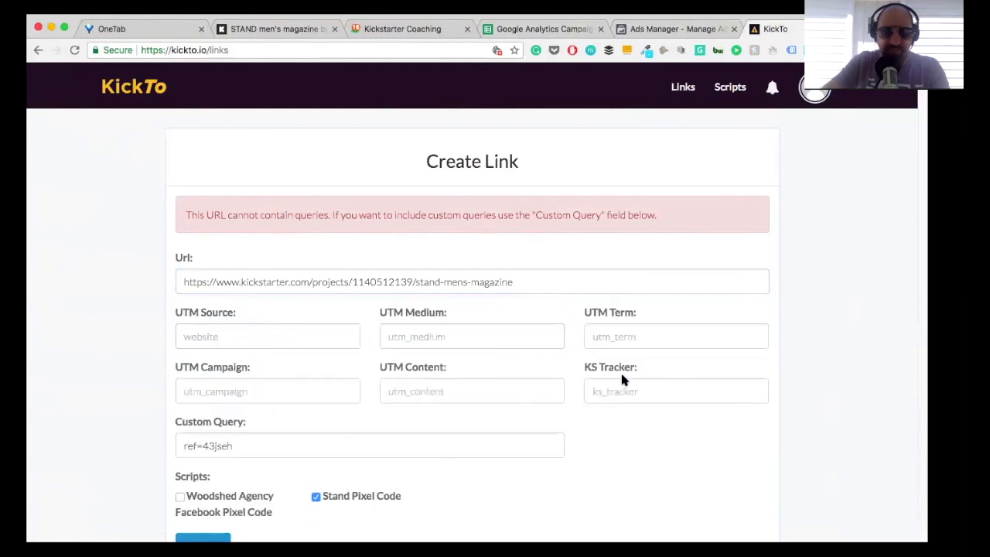
Step: Set the link's UTM Source to "Facebook" and UTM Medium to "facebookad"
click(219, 334)
text(Face)
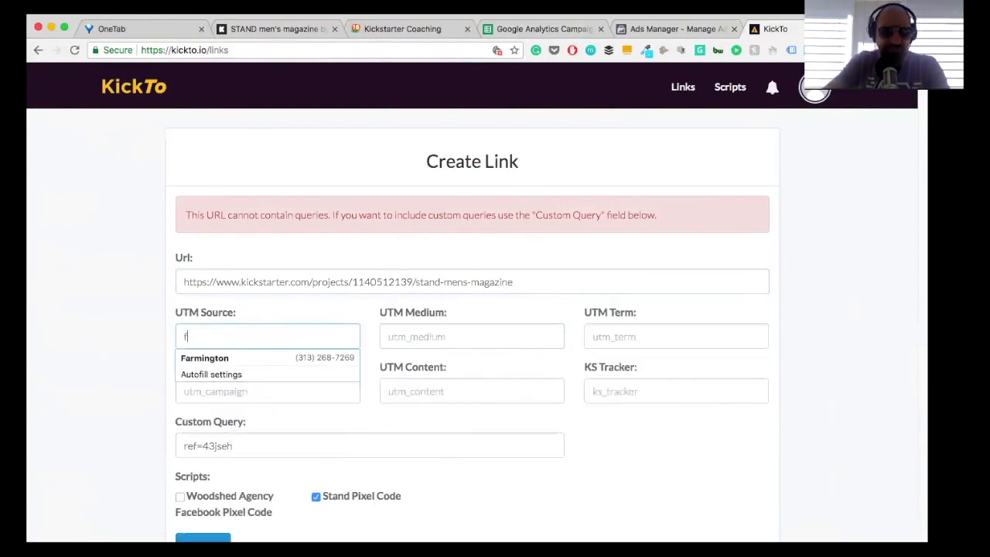
key(Down)
key(Return)
click(420, 341)
text(fac)
key(Down)
key(Return)
Step: Set the link's KS Tracker to "kspledge"
click(618, 391)
text(ks)
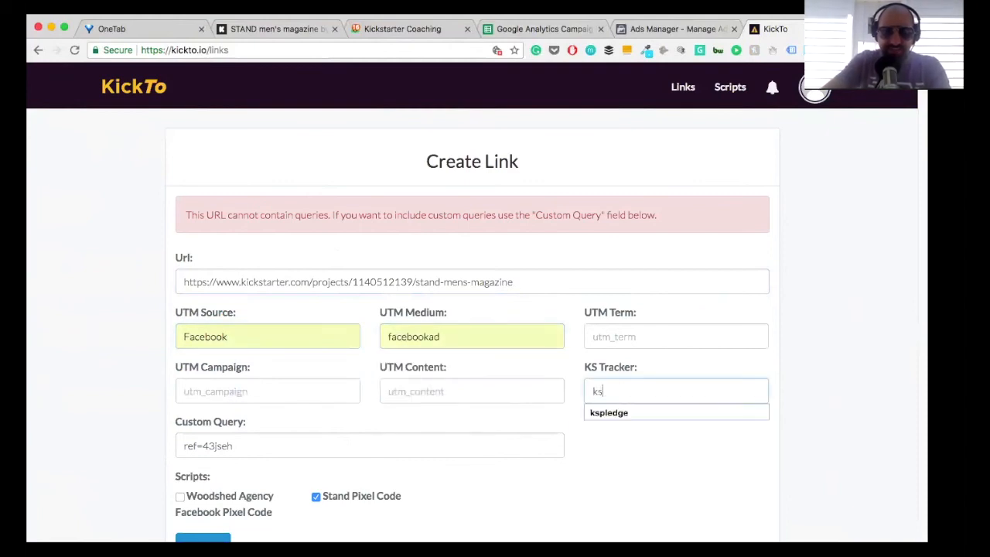
key(Down)
key(Return)
Step: Set the link's UTM Content to "Photo2" and UTM Campaign to "Stand"
click(397, 389)
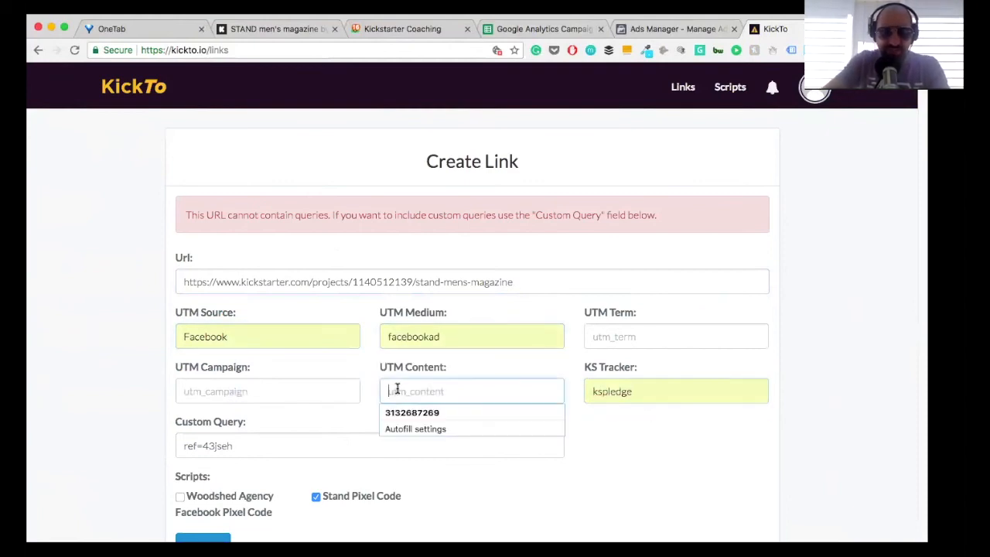
text(photo)
click(396, 412)
text(2)
key(BackSpace)
key(BackSpace)
text(2)
click(272, 395)
text(Sta)
click(253, 415)
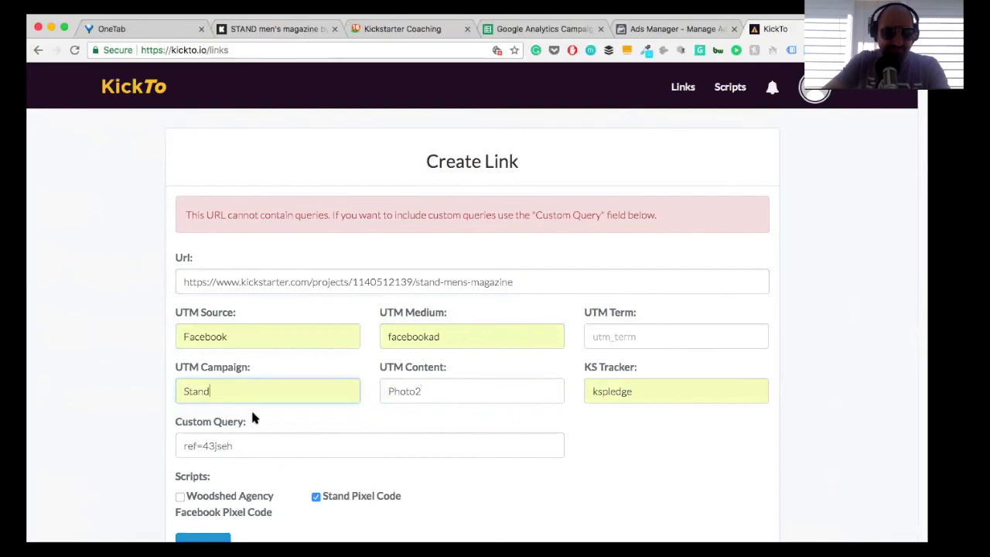
Step: Copy the custom query "ref=43jseh" into the row 3 KS Referral cell of the Google Analytics Campaign Tag Creator spreadsheet
scroll(270, 449, down, 1)
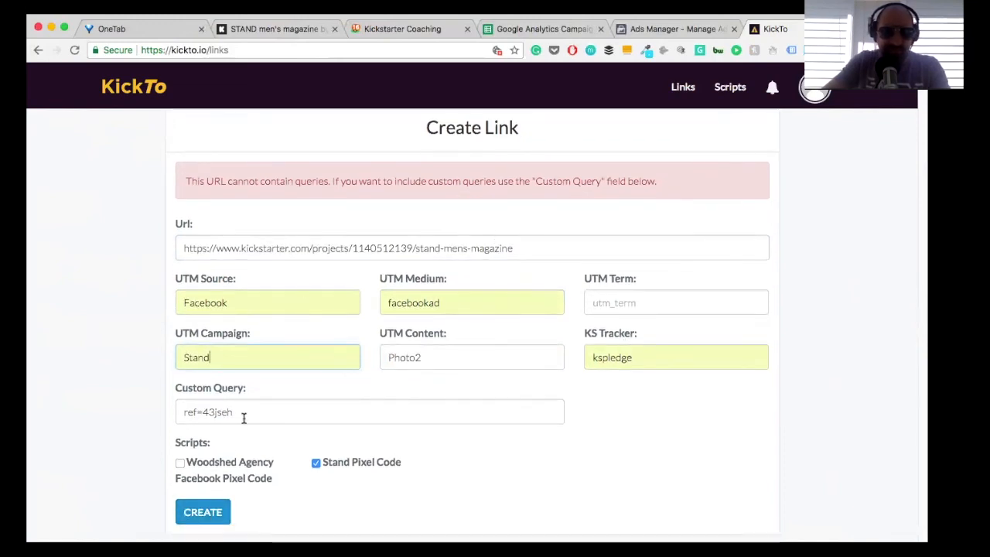
drag(241, 411, 180, 408)
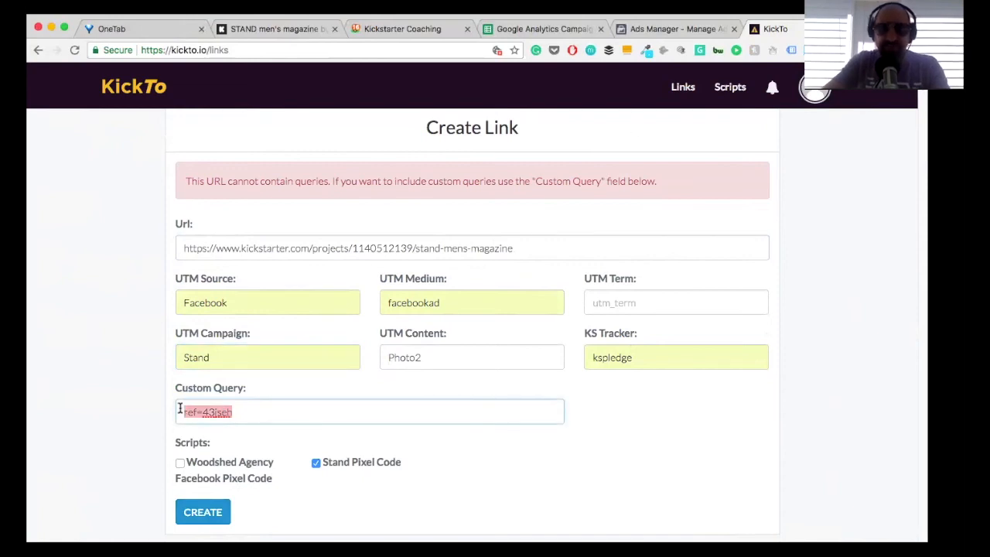
click(529, 29)
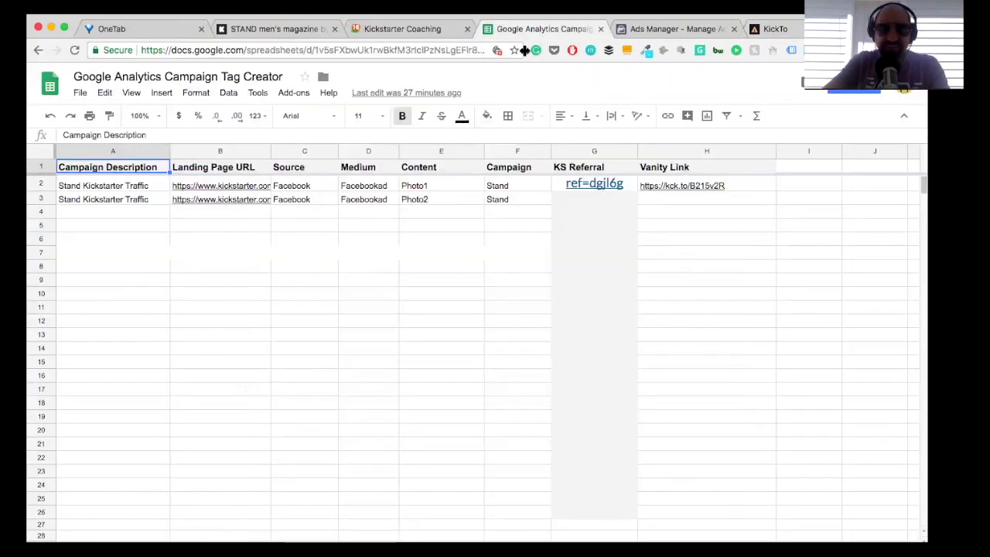
click(571, 200)
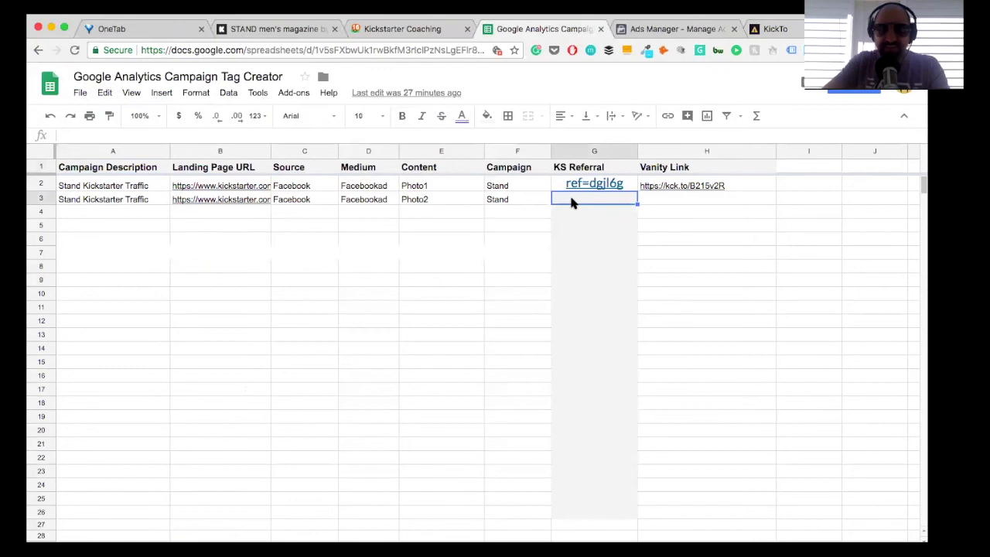
key(super+v)
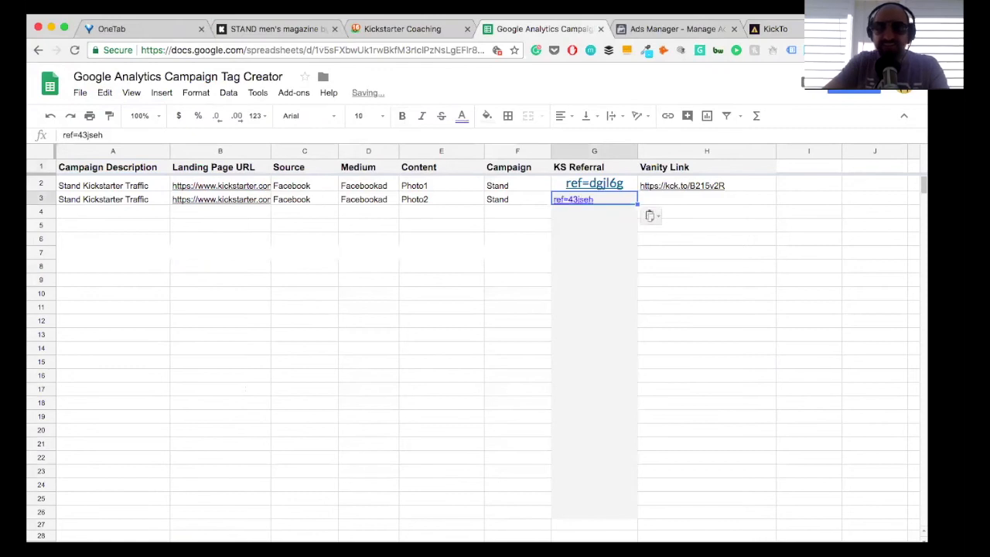
Step: Create the tracking link in KickTo and copy the generated short link into the spreadsheet's row 3 Vanity Link
click(764, 35)
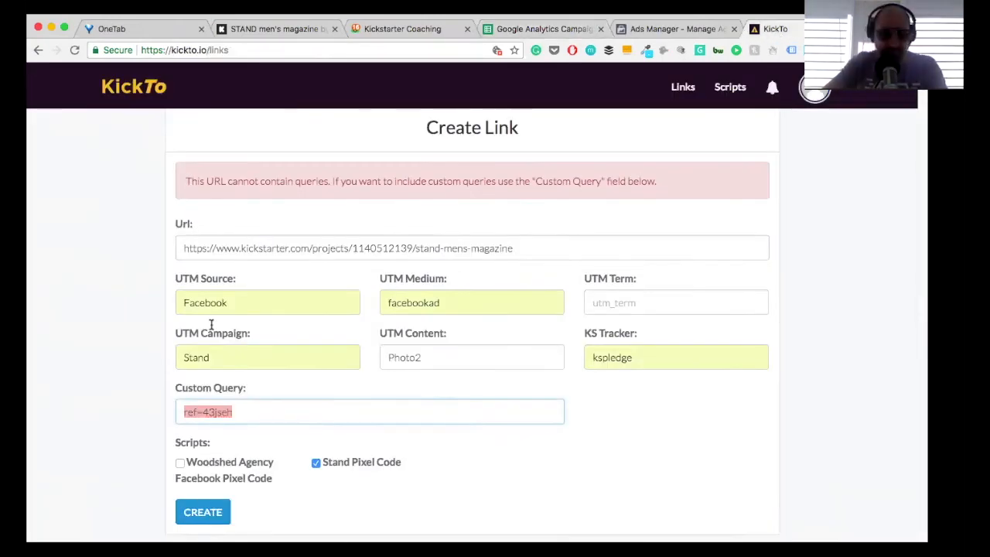
click(203, 512)
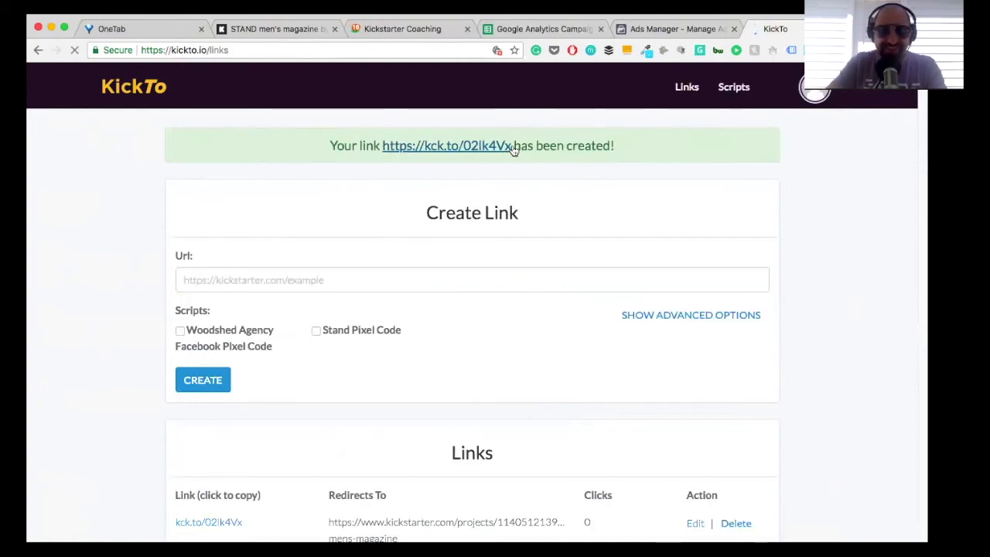
drag(514, 147, 385, 145)
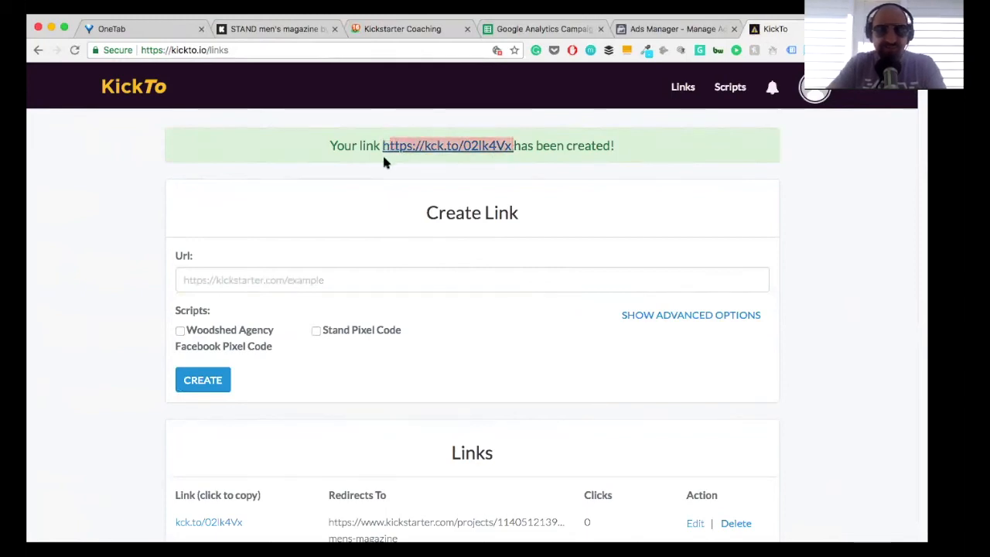
drag(380, 148, 511, 142)
key(ctrl+c)
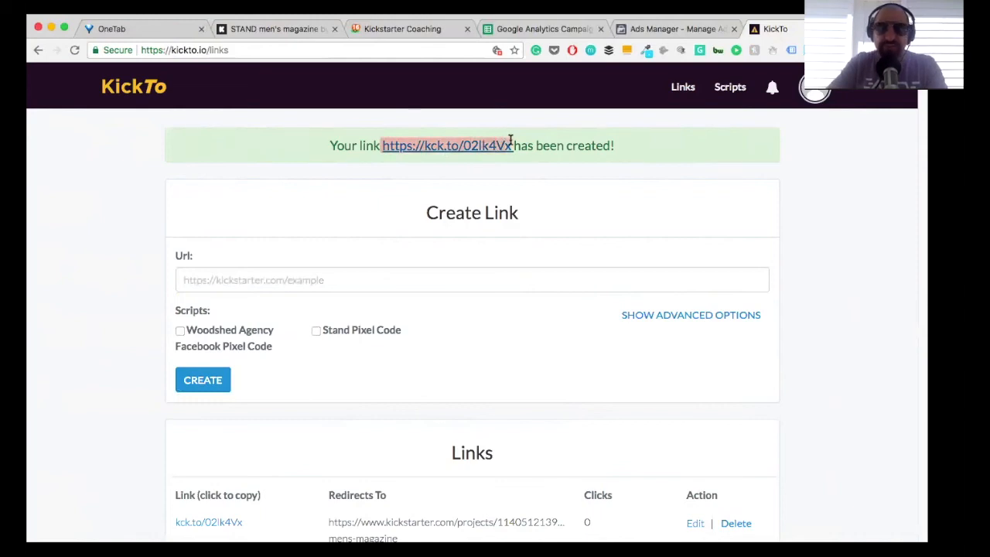
click(557, 28)
click(683, 195)
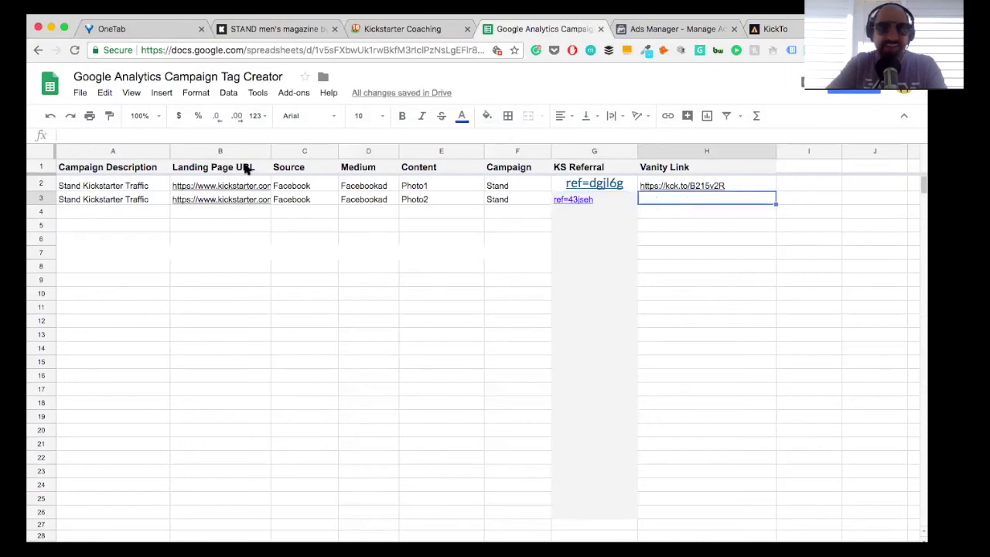
key(ctrl+v)
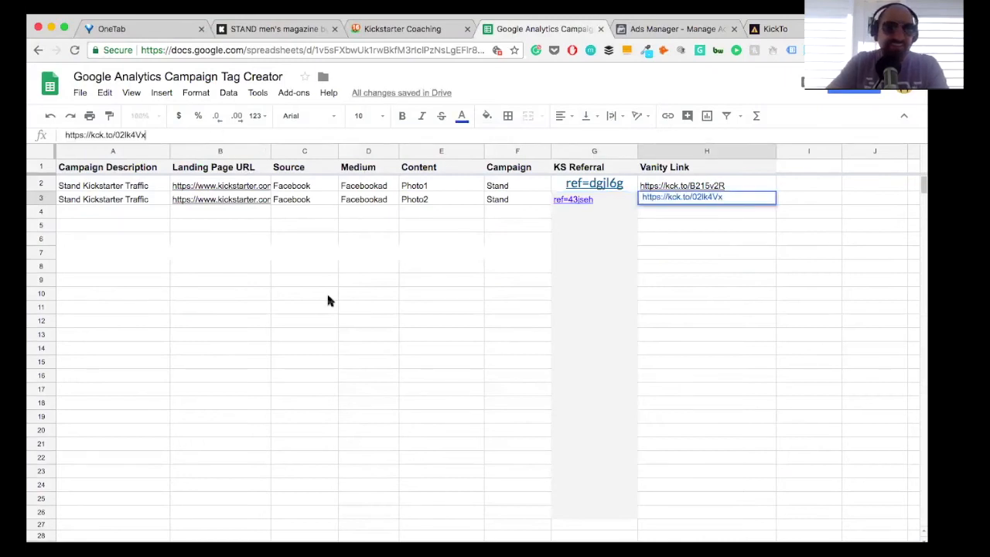
click(411, 337)
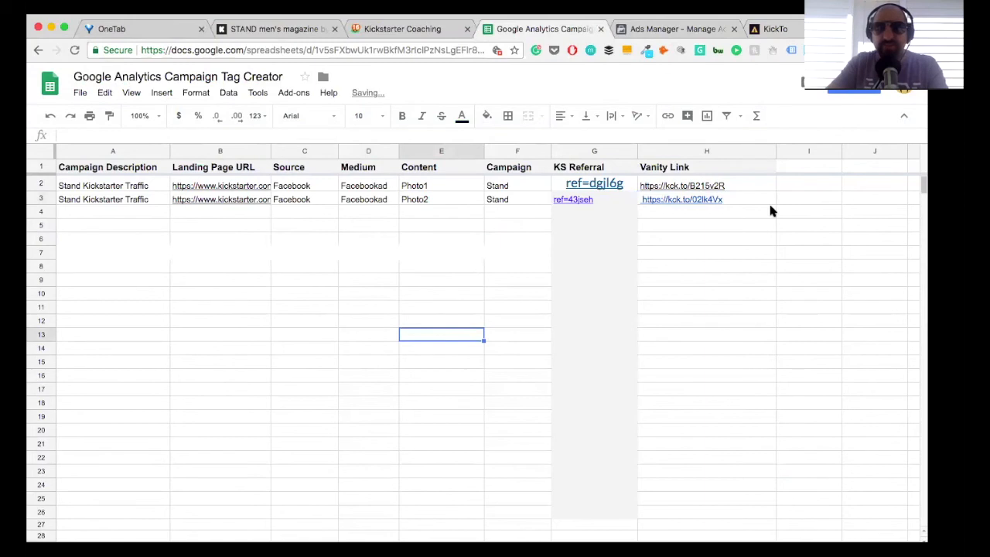
Step: Switch to Facebook Ads Manager and open Ad 2 - M 25-50 of the W.A Stand KS Traffic Ad 1 campaign for editing
click(675, 31)
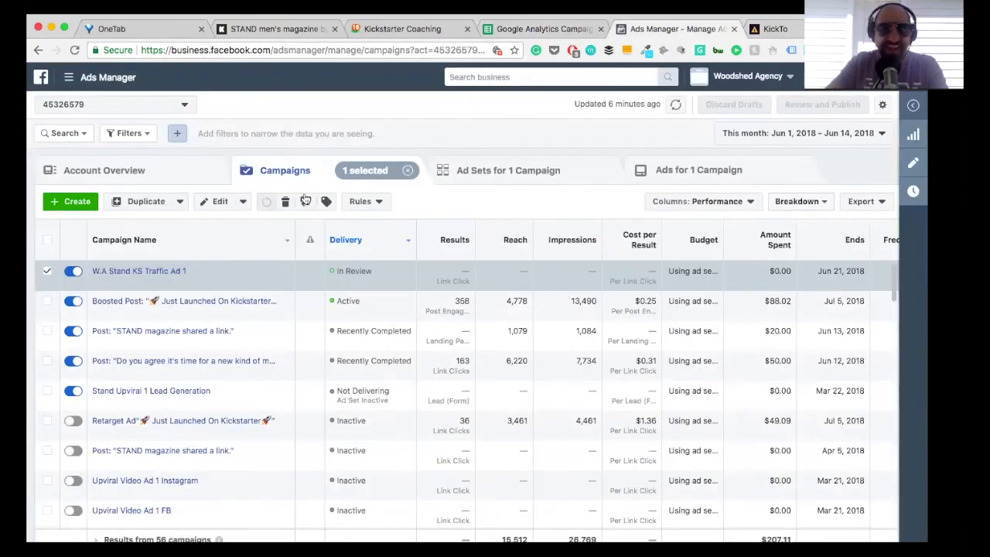
mouse_move(157, 282)
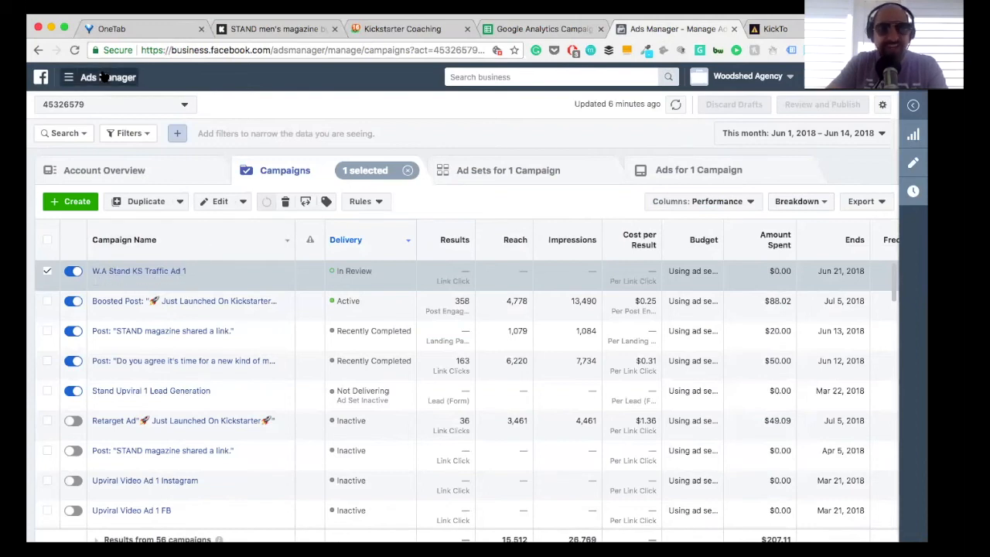
mouse_move(130, 261)
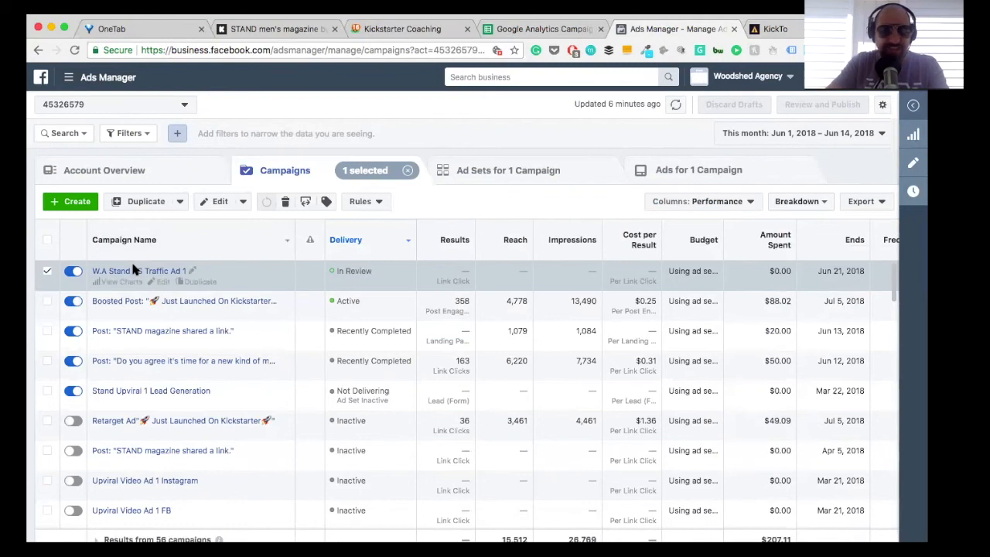
click(163, 283)
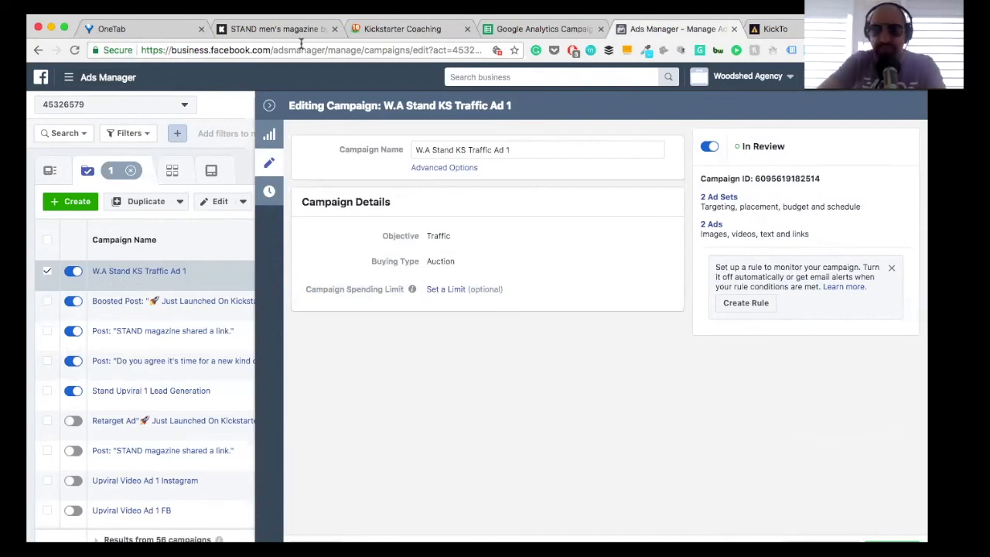
click(711, 226)
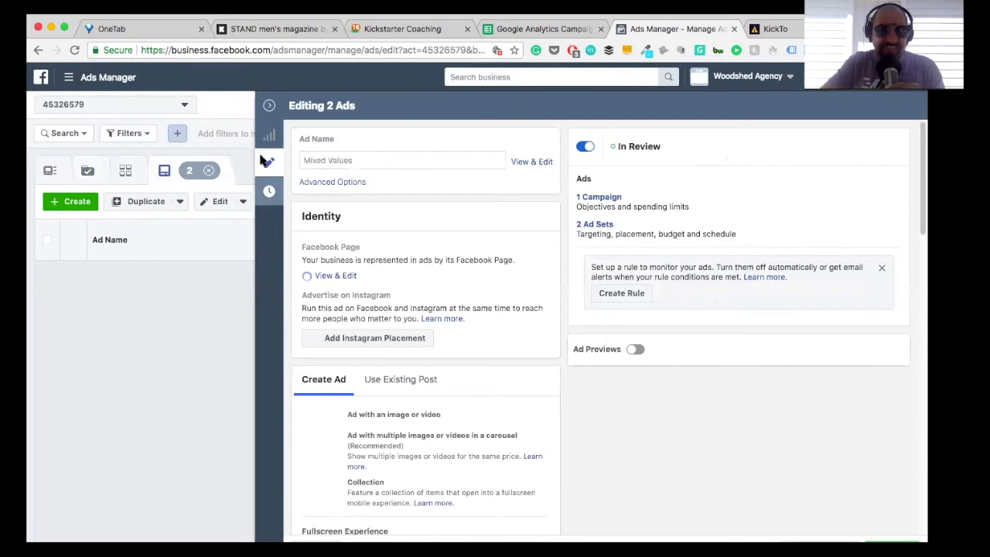
click(269, 106)
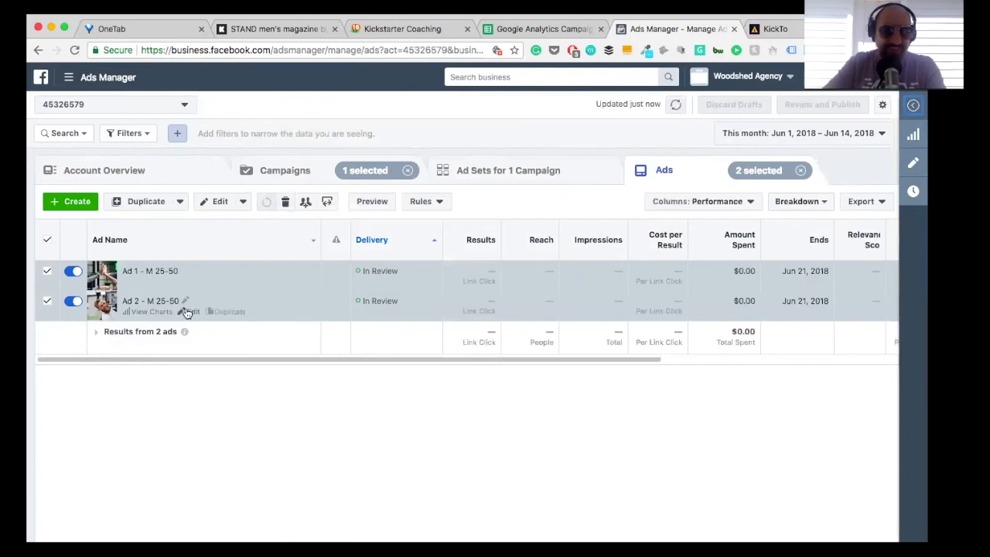
click(188, 312)
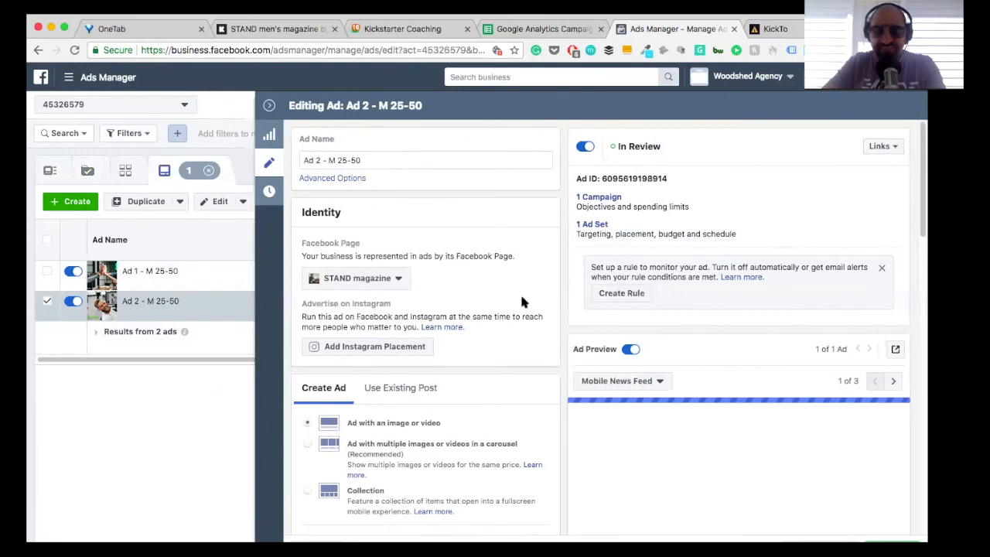
Step: Review the traffic destination, daily budget, schedule and audience settings of the ad set containing Ad 2
click(589, 225)
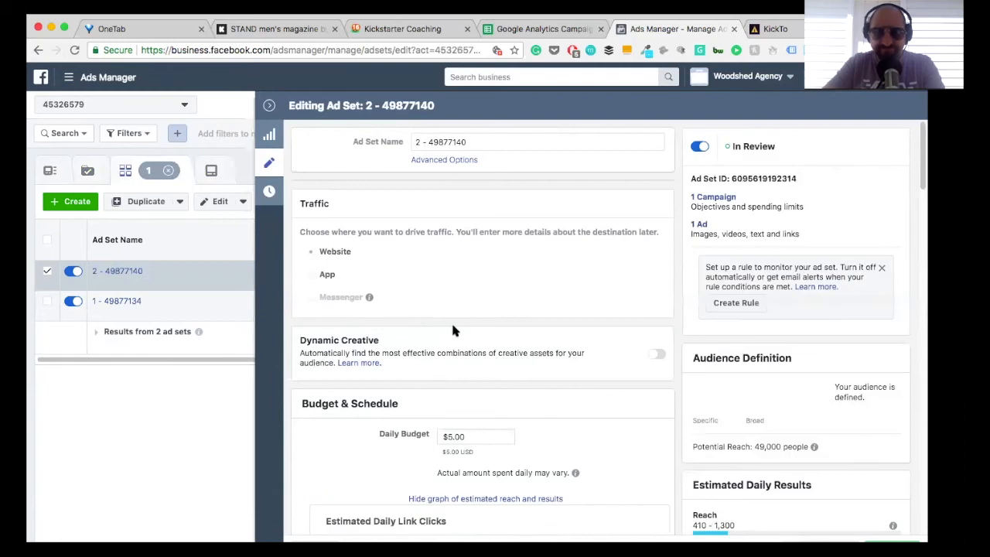
scroll(453, 330, down, 5)
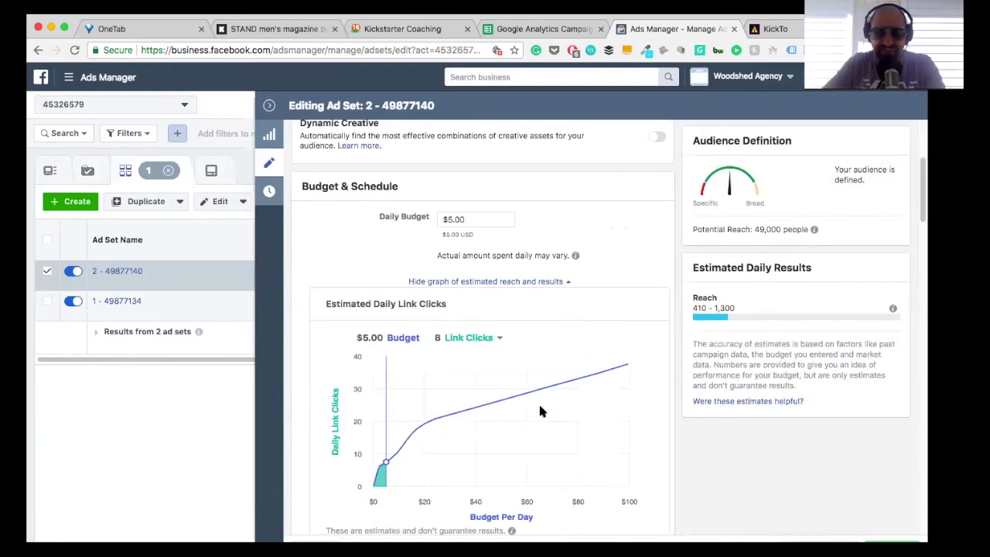
scroll(540, 411, down, 4)
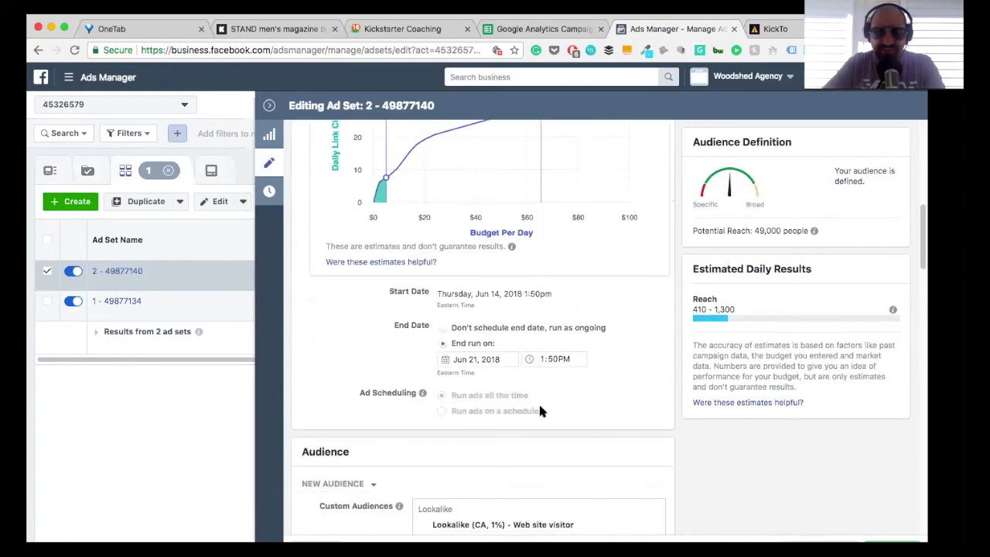
scroll(645, 338, down, 3)
scroll(651, 301, up, 7)
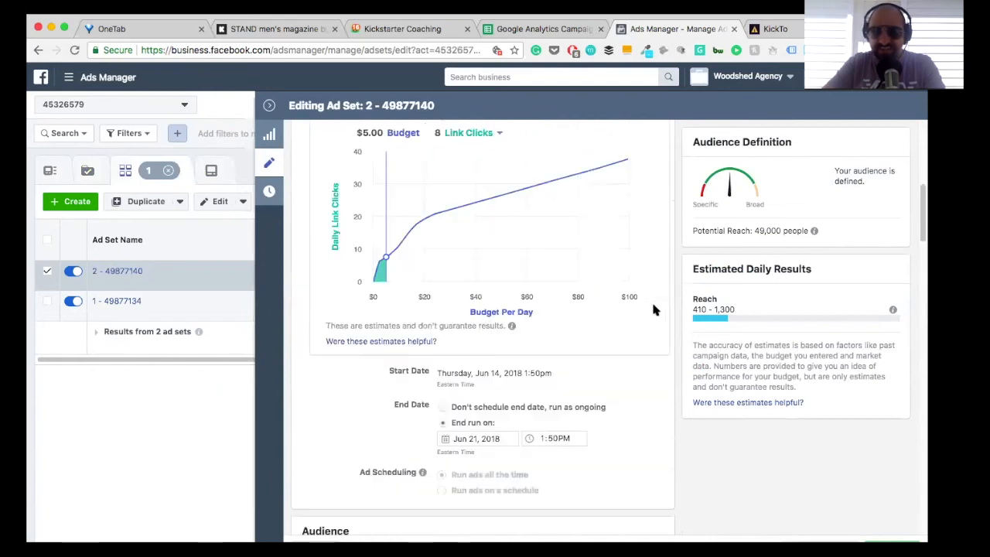
scroll(651, 309, up, 3)
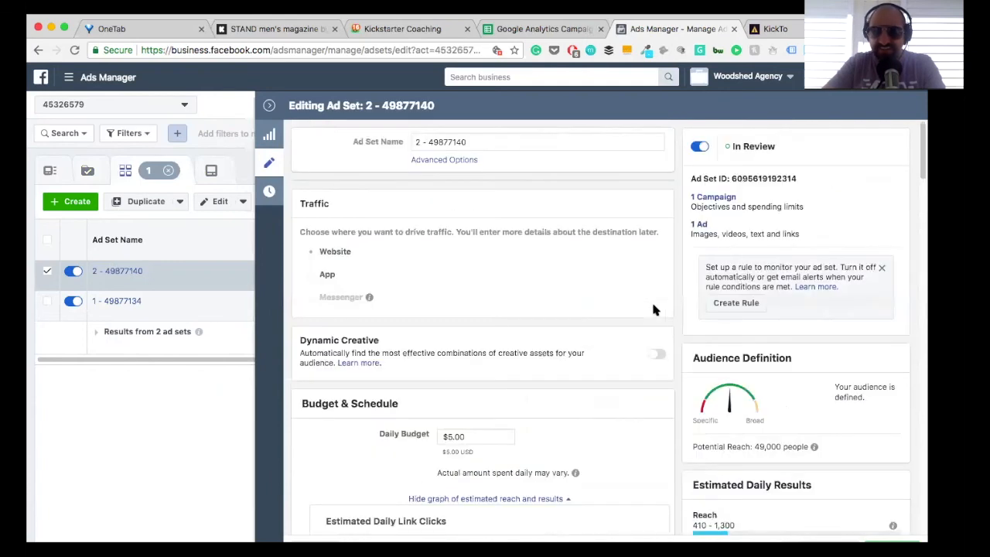
click(698, 224)
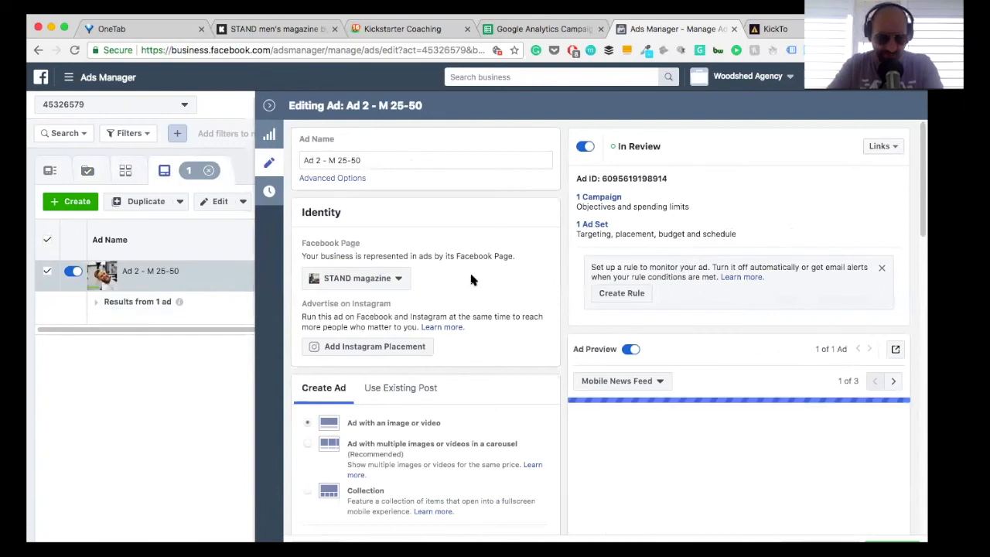
scroll(470, 279, down, 8)
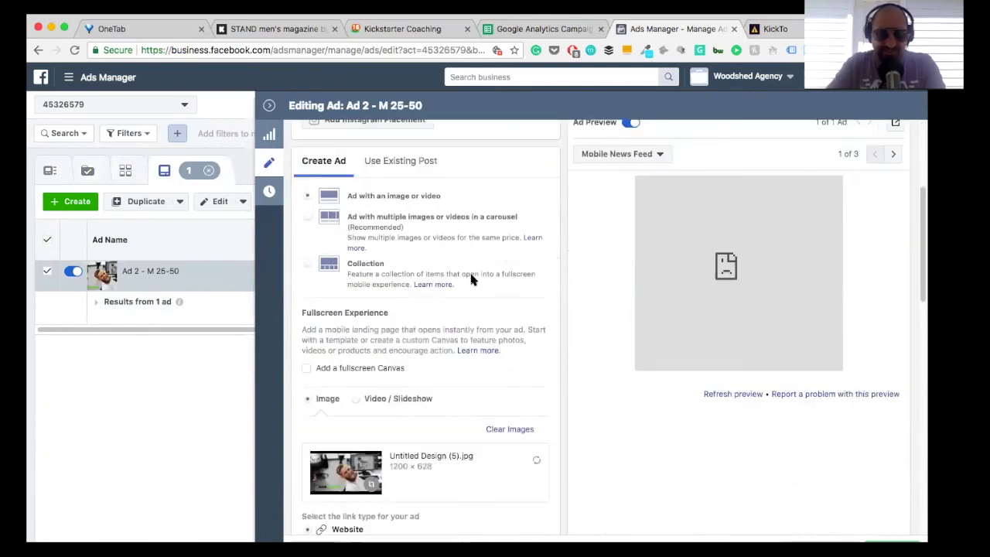
scroll(473, 280, down, 1)
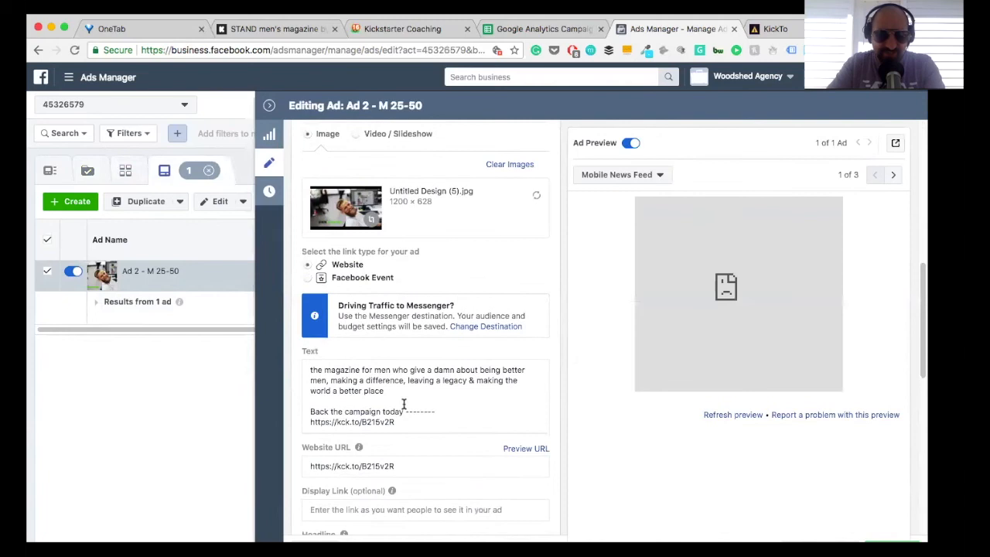
click(348, 422)
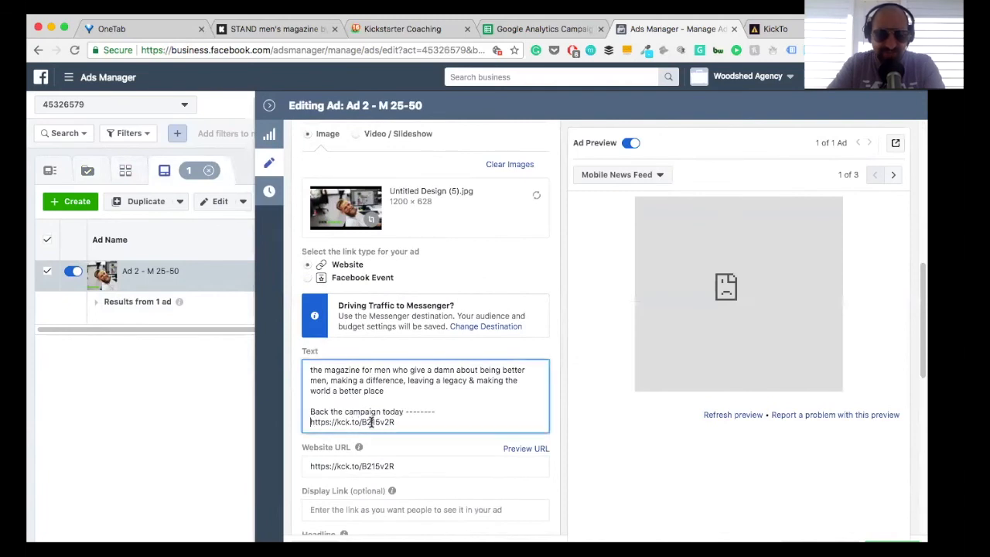
triple_click(394, 422)
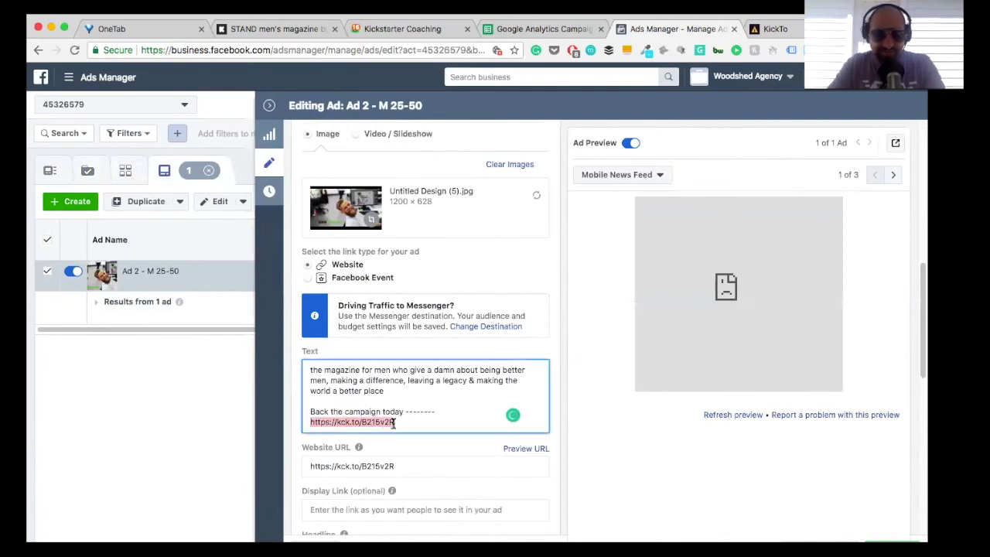
text(https://kck.to/02lk4Vx)
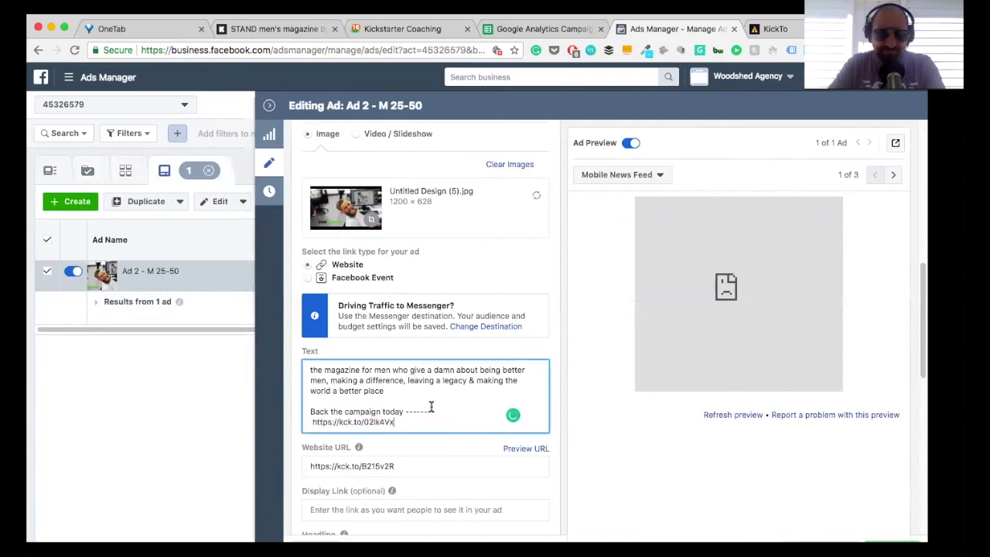
scroll(430, 410, down, 3)
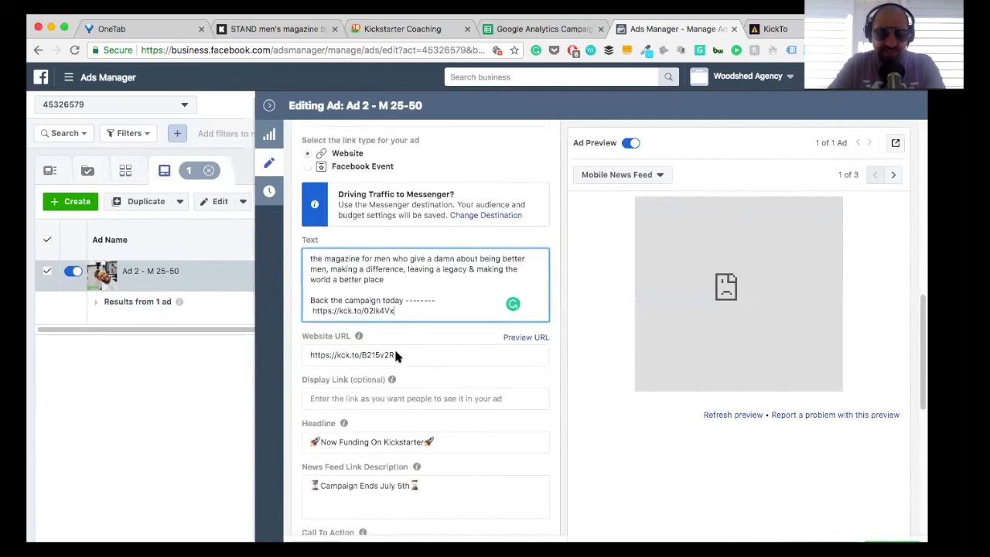
drag(394, 354, 308, 355)
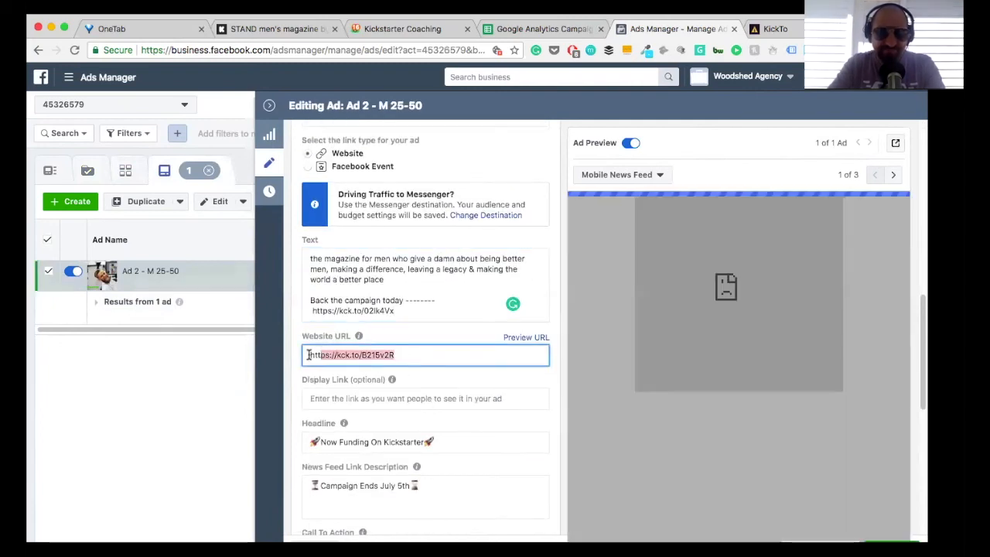
text(https://kck.to/02lk4Vx)
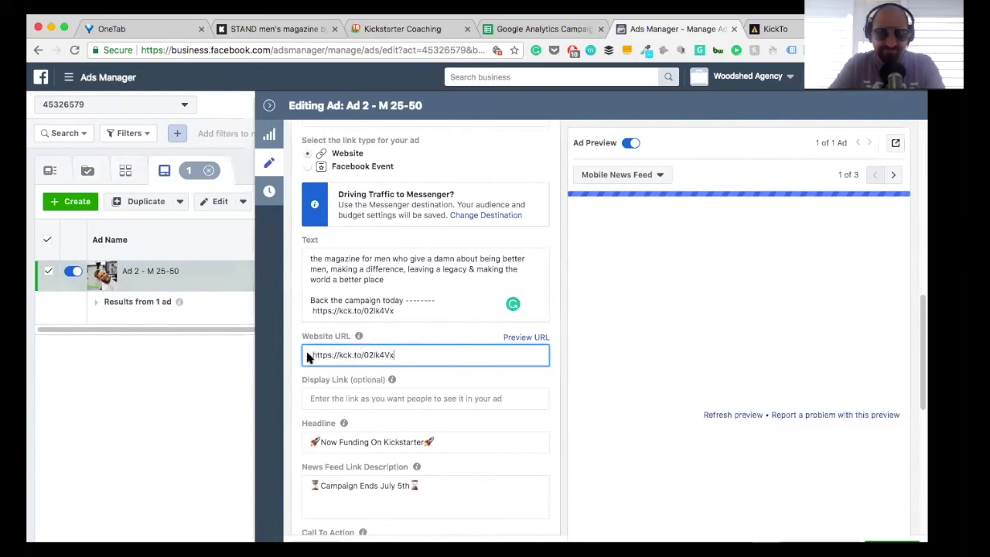
Step: Check the remaining settings of Ad 2 through its tracking section and publish the link changes
scroll(405, 321, down, 3)
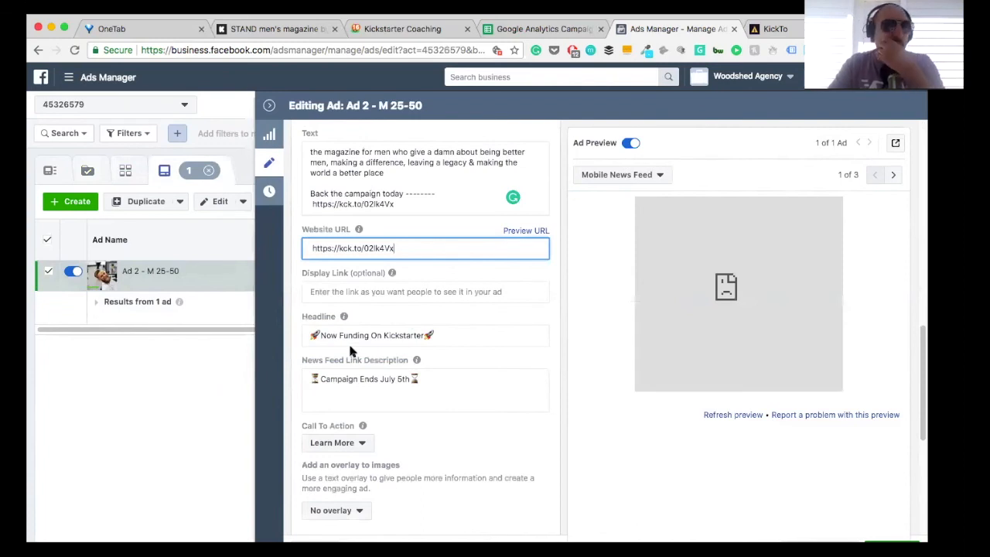
scroll(350, 350, down, 8)
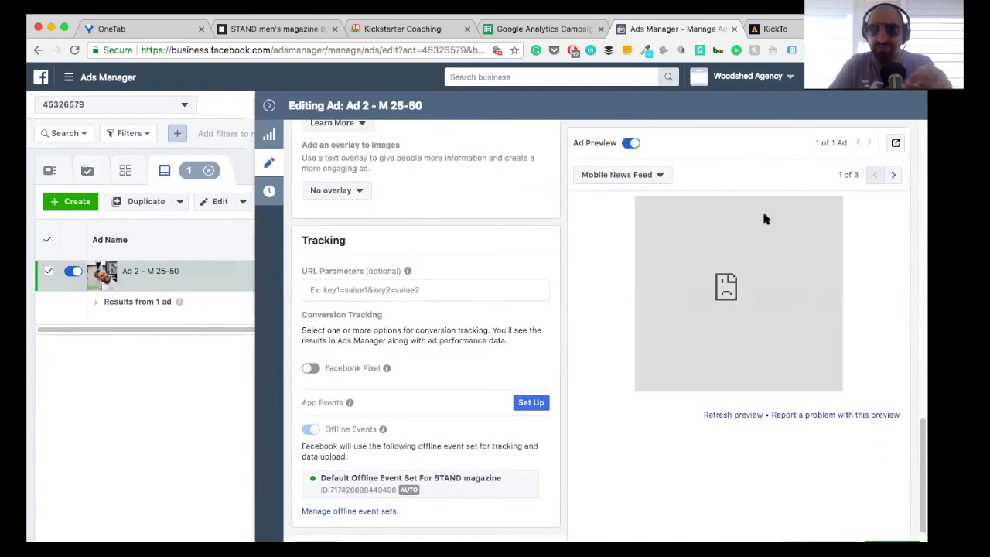
click(911, 28)
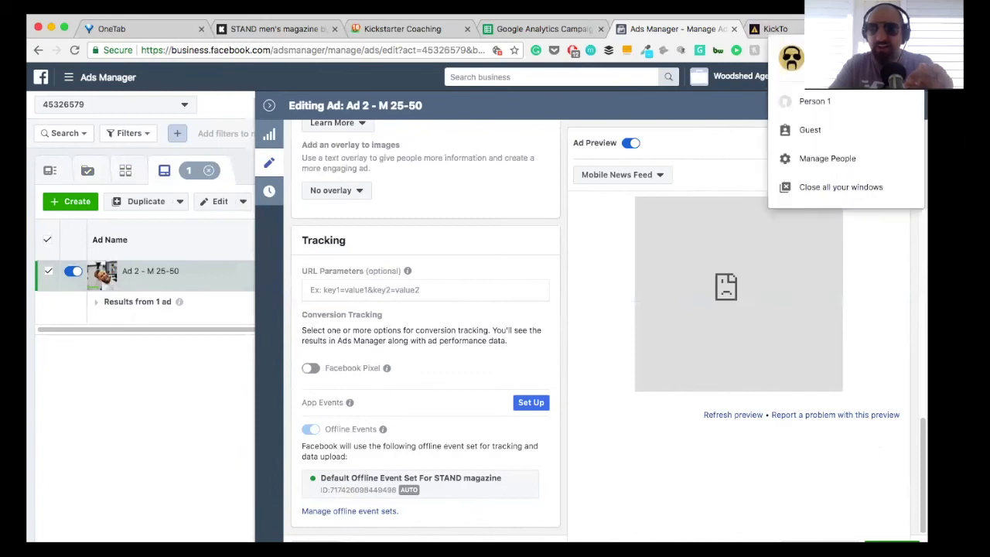
click(904, 419)
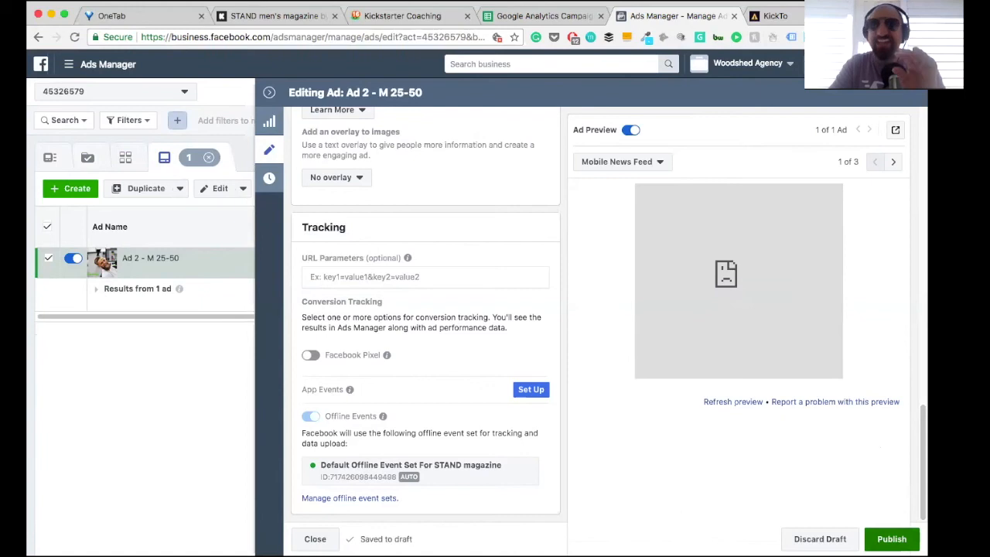
click(901, 540)
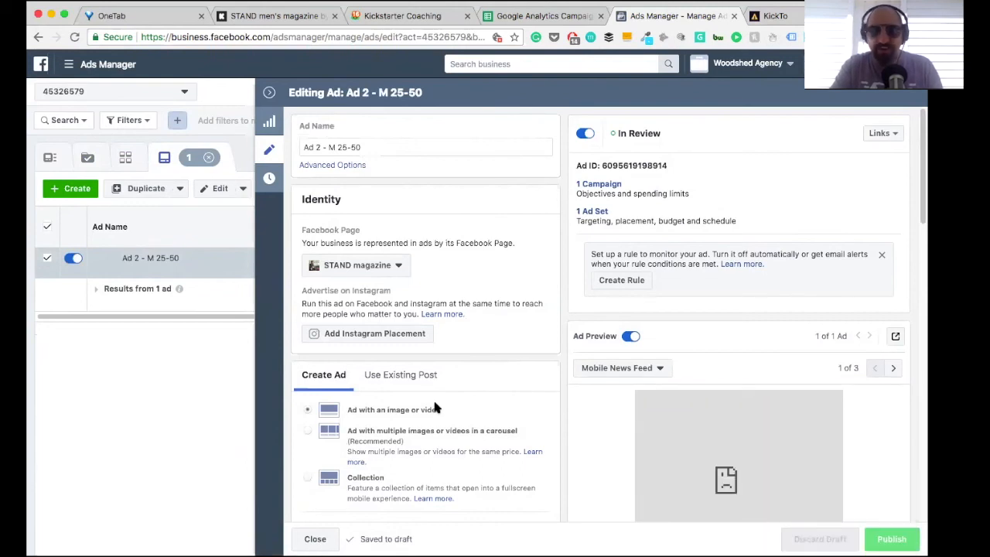
Step: Enable Facebook Pixel conversion tracking with the STAND Pixel for Ad 2 and publish the update
scroll(433, 406, down, 10)
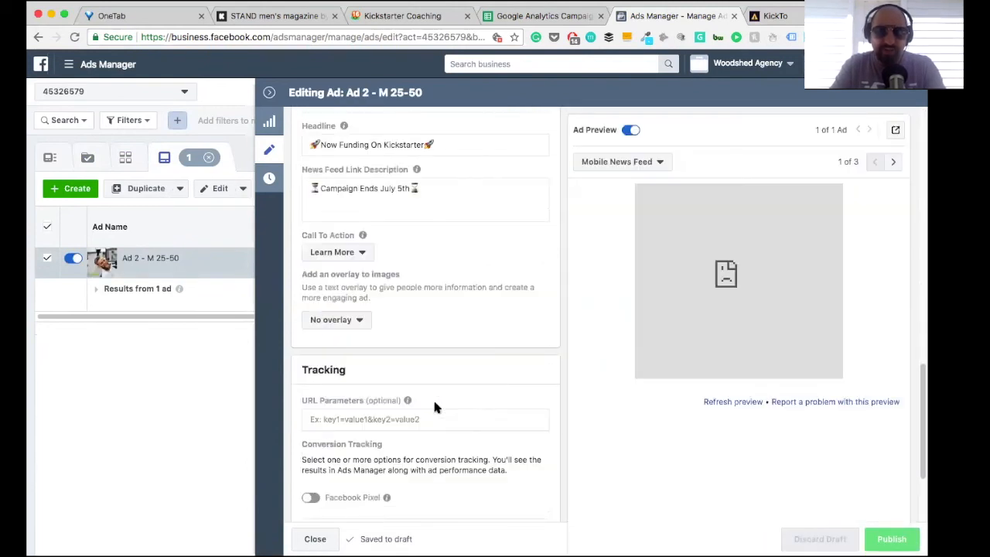
scroll(433, 405, down, 1)
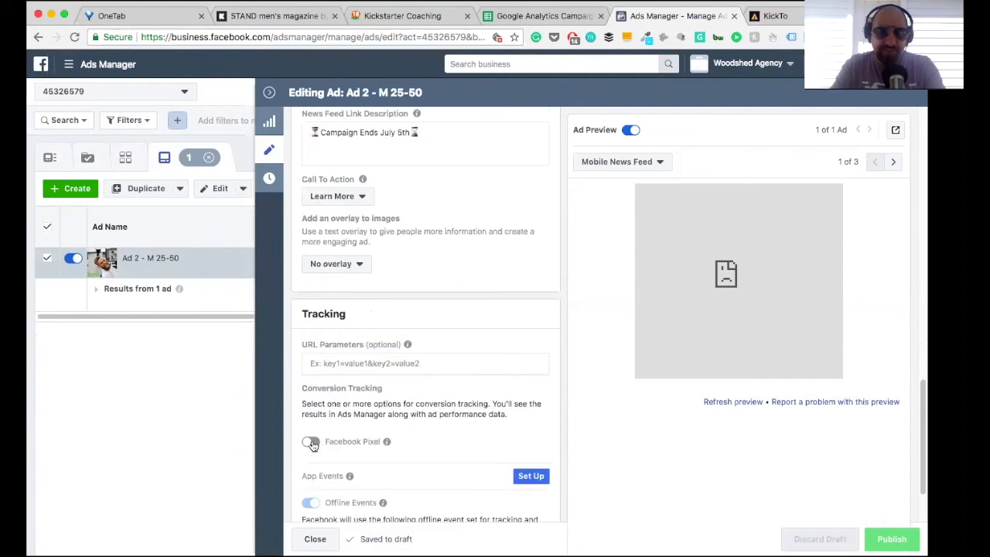
click(311, 442)
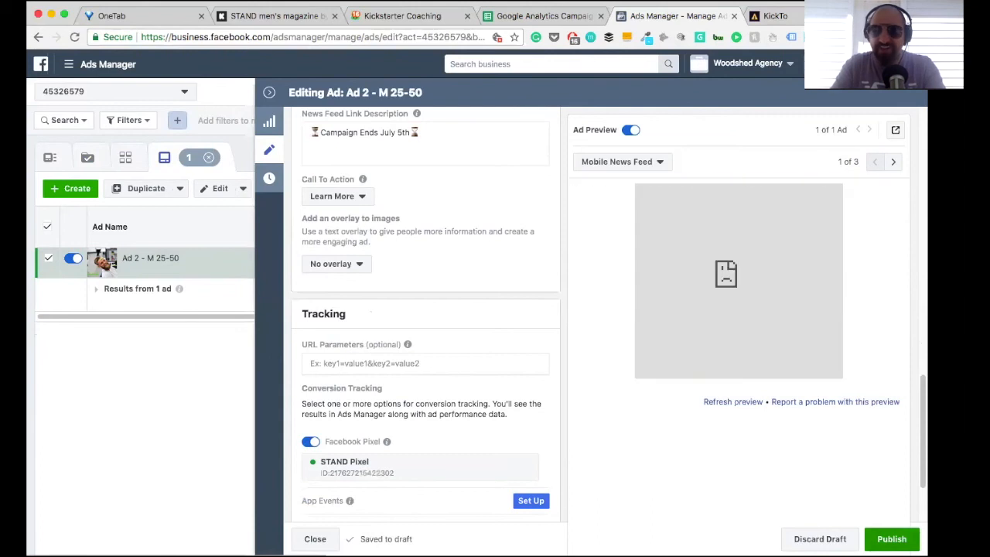
click(891, 539)
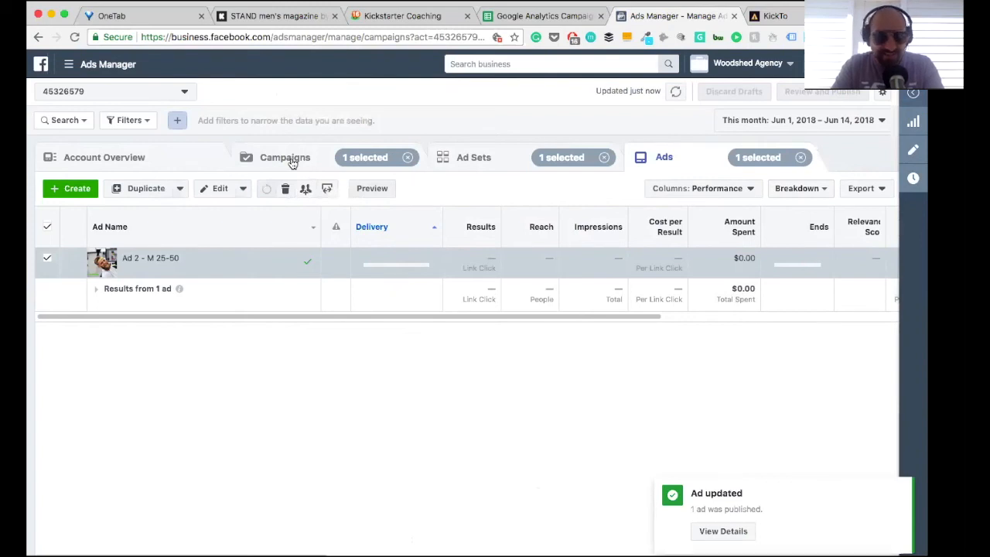
Step: Open both ads of the W.A Stand KS Traffic Ad 1 campaign together and check their shared settings and Facebook Pixel tracking
click(292, 163)
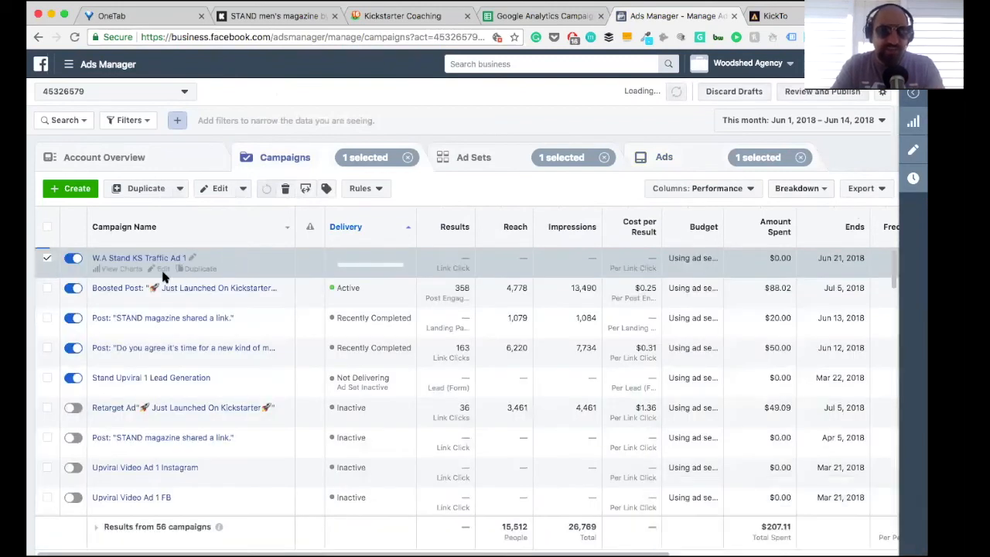
click(162, 270)
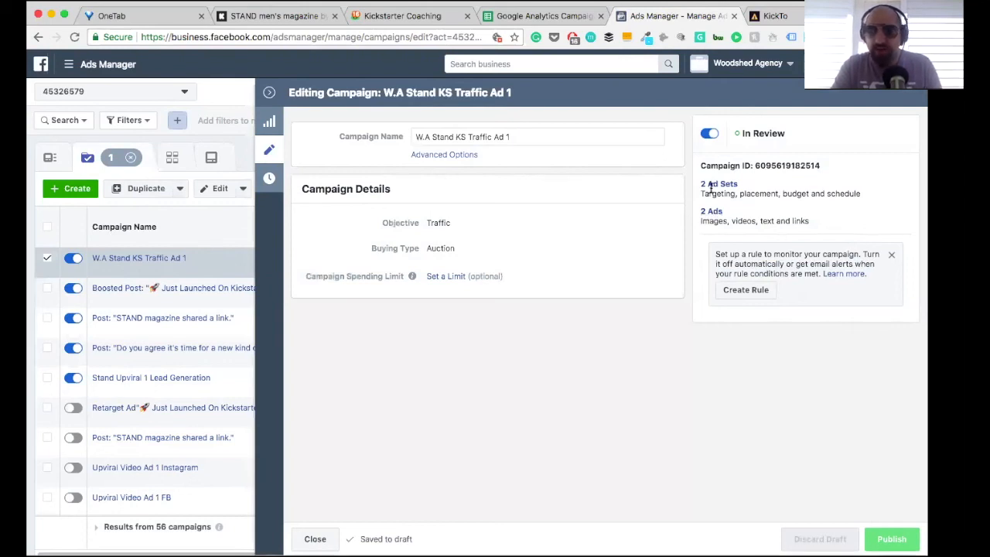
click(712, 211)
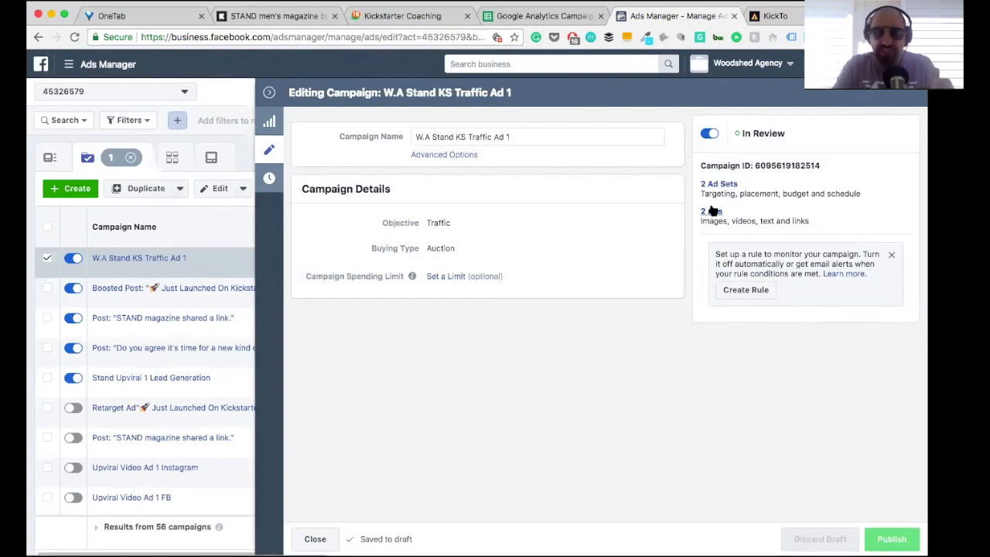
scroll(460, 323, down, 3)
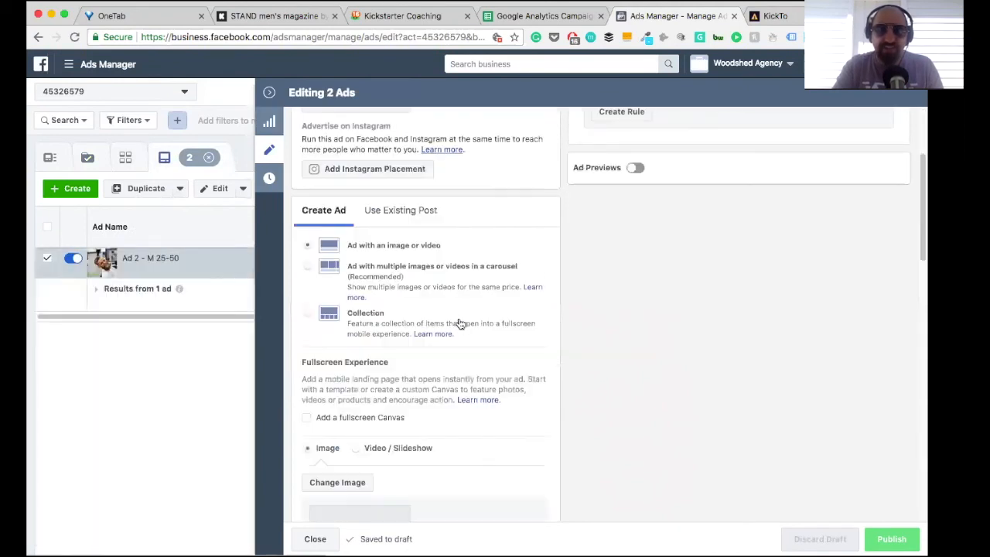
scroll(460, 323, down, 8)
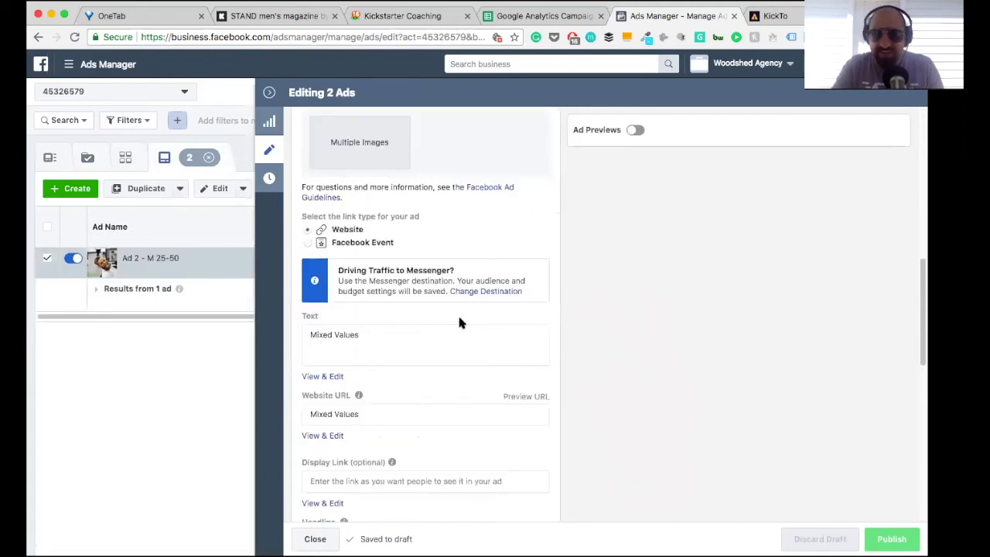
scroll(459, 323, down, 10)
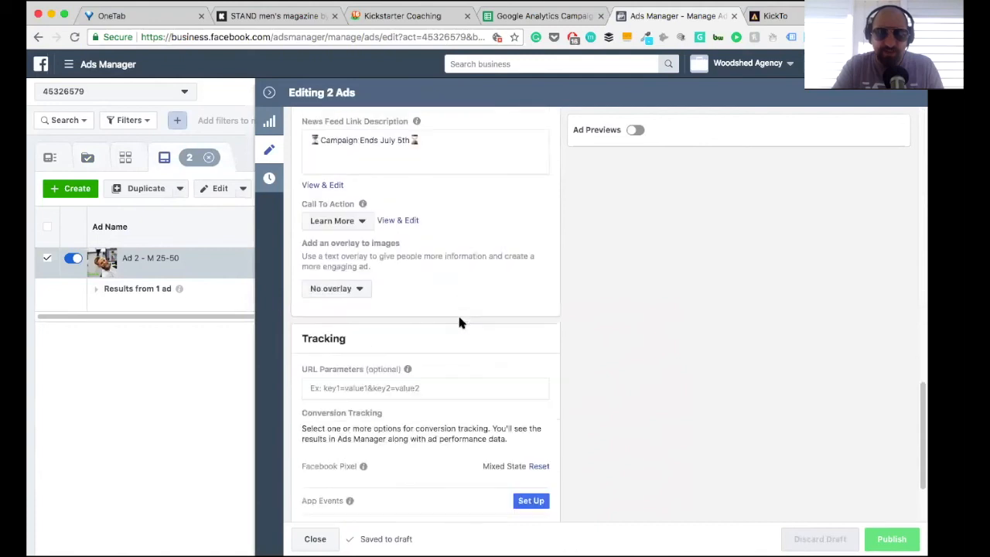
scroll(459, 323, down, 3)
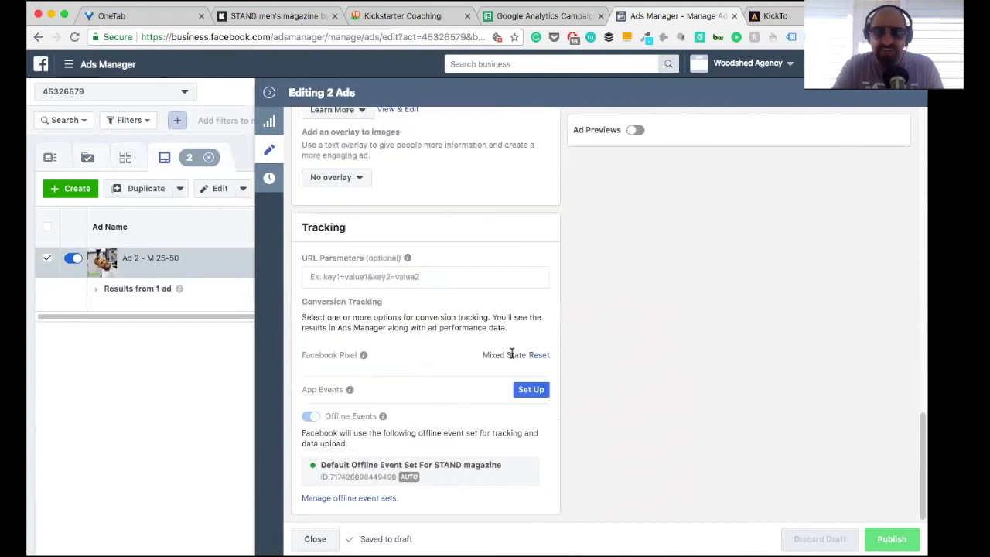
scroll(510, 352, up, 20)
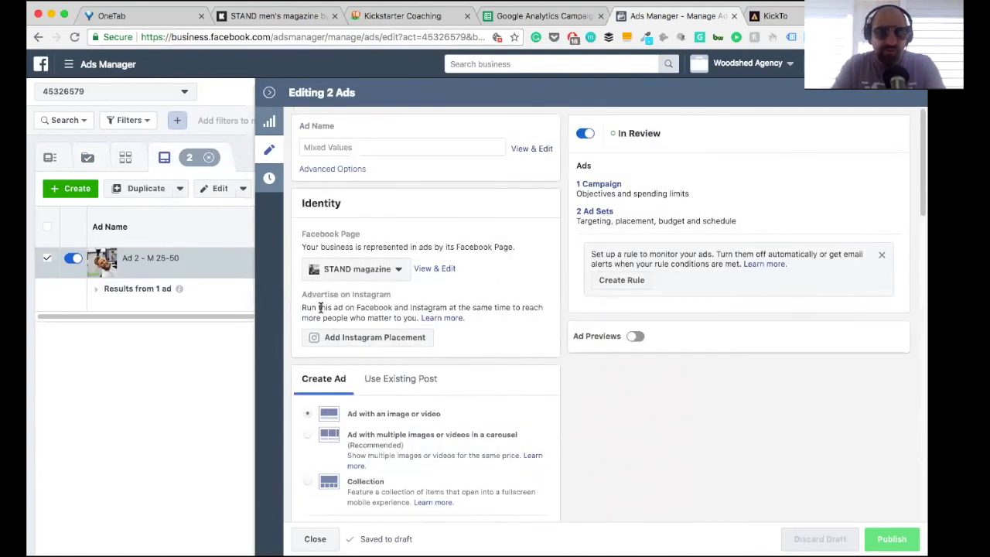
Step: Open ad set 1 of the traffic campaign and review its schedule, audience, detailed targeting and placements
click(594, 212)
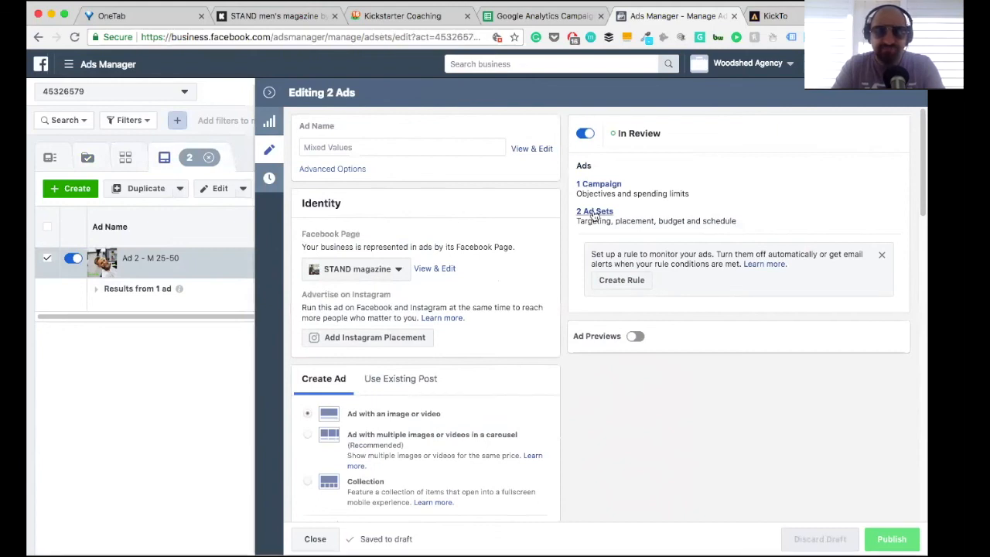
click(270, 93)
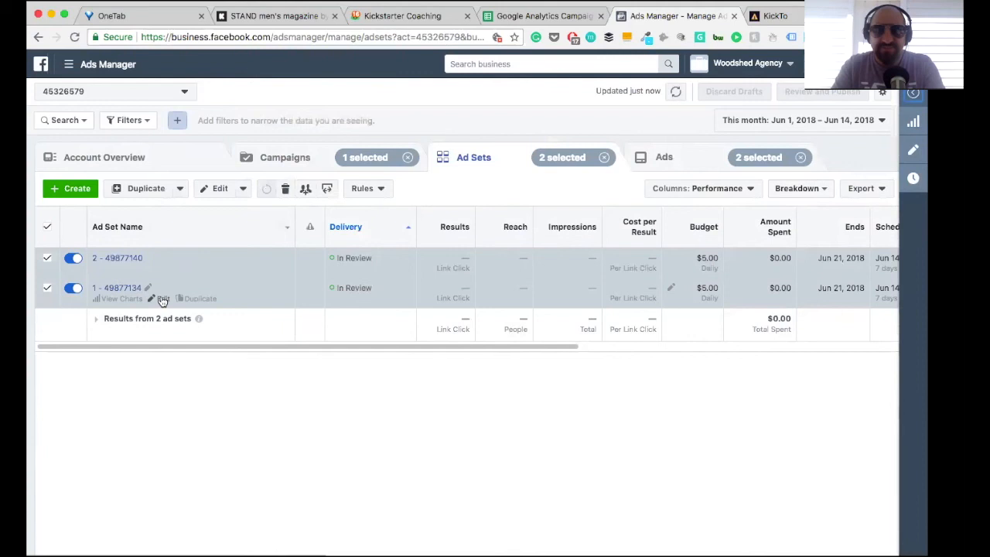
click(163, 299)
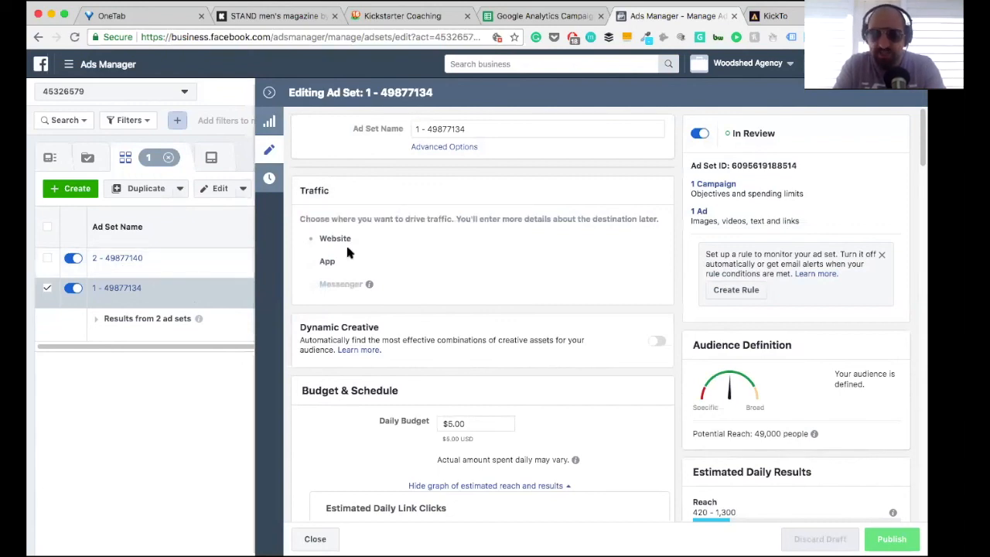
scroll(446, 332, down, 3)
scroll(447, 333, down, 10)
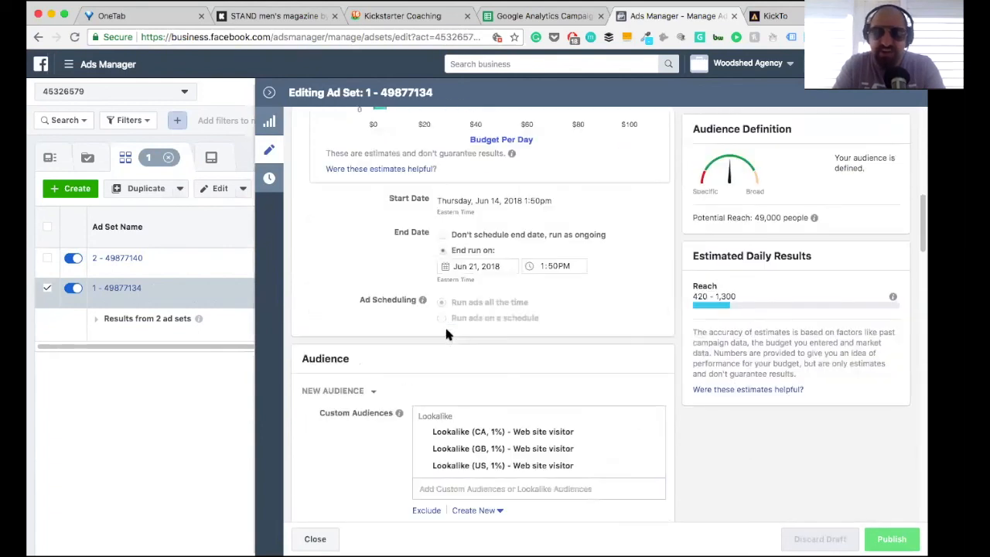
scroll(446, 333, down, 10)
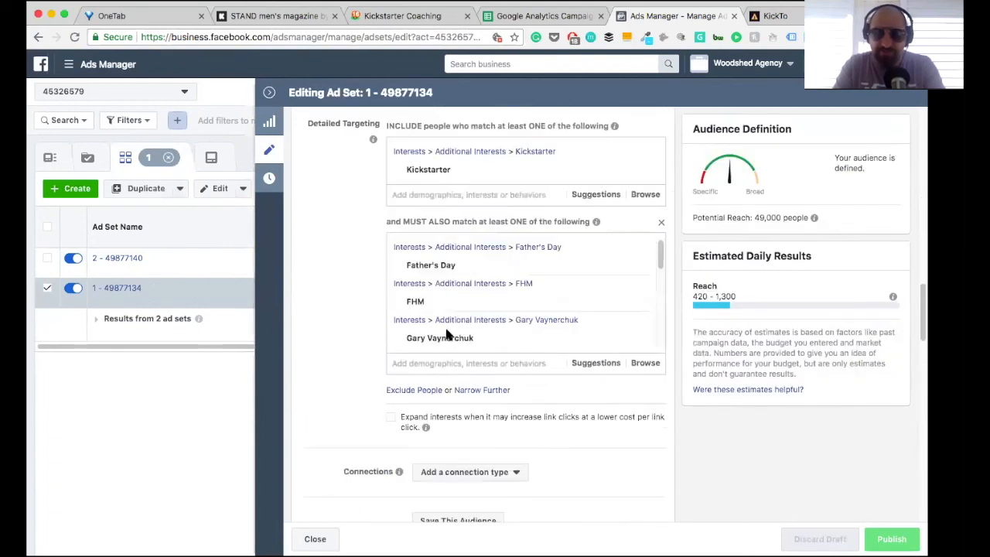
scroll(446, 333, down, 6)
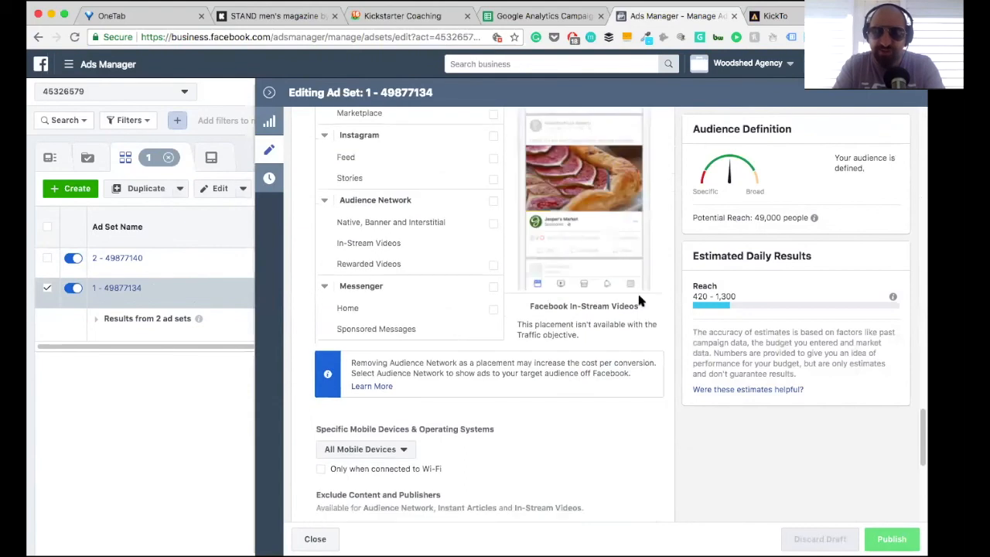
scroll(639, 300, up, 12)
scroll(648, 245, up, 15)
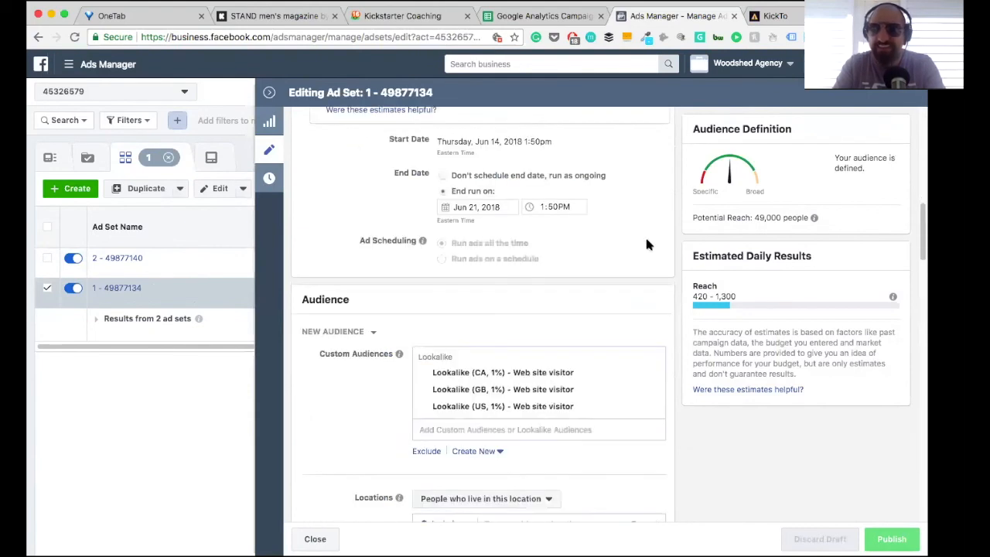
Step: Enable Facebook Pixel tracking with the STAND Pixel for Ad 1 - M 25-50, publish it and return to the campaign list
click(700, 212)
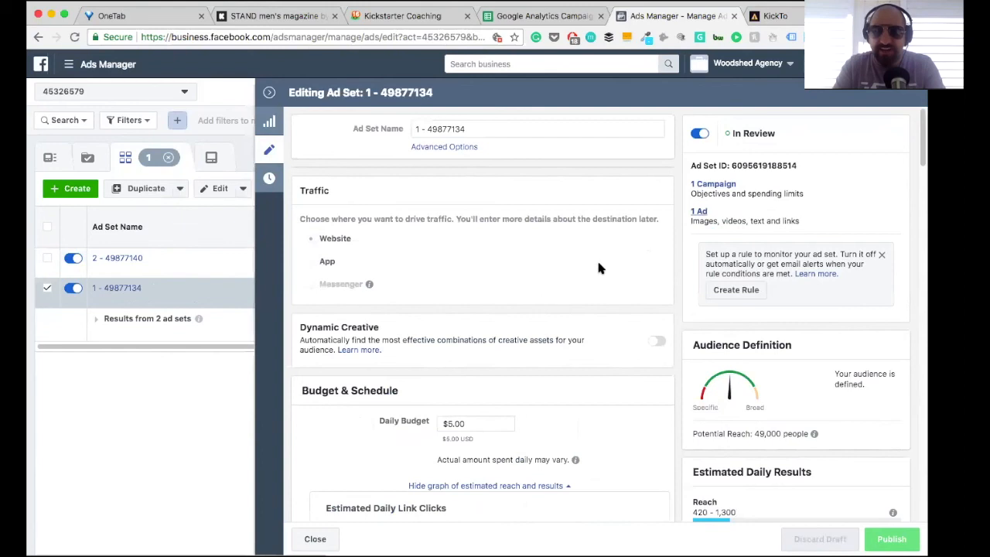
scroll(437, 352, down, 15)
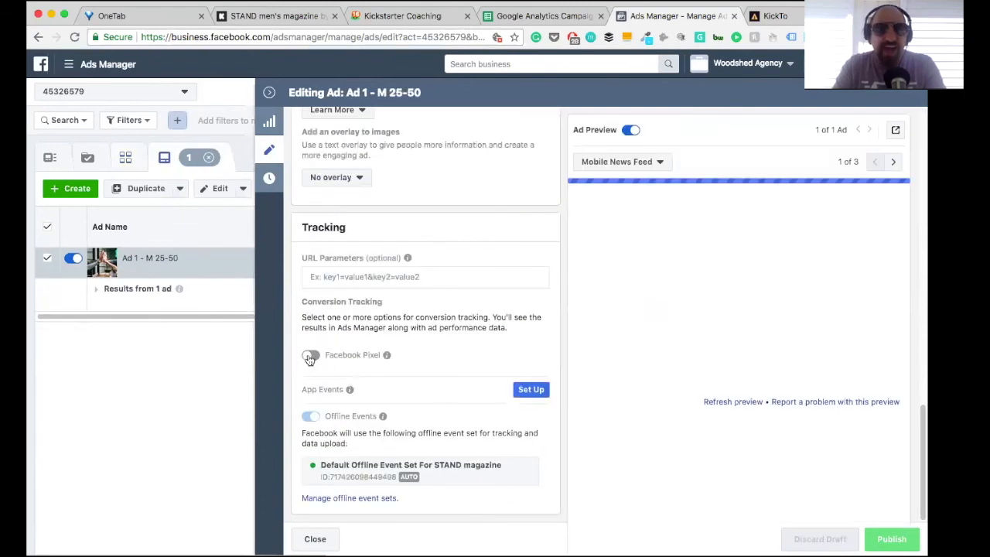
click(309, 357)
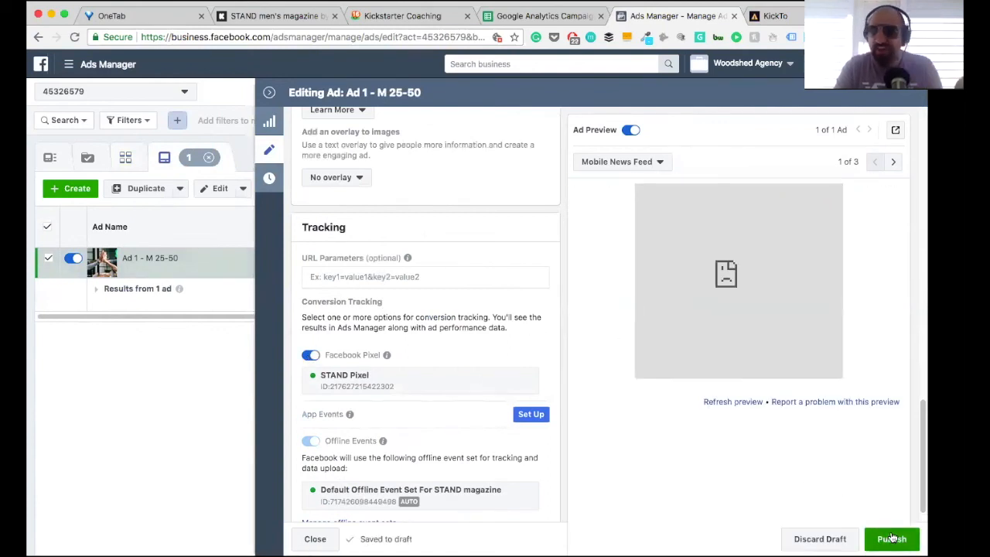
click(891, 538)
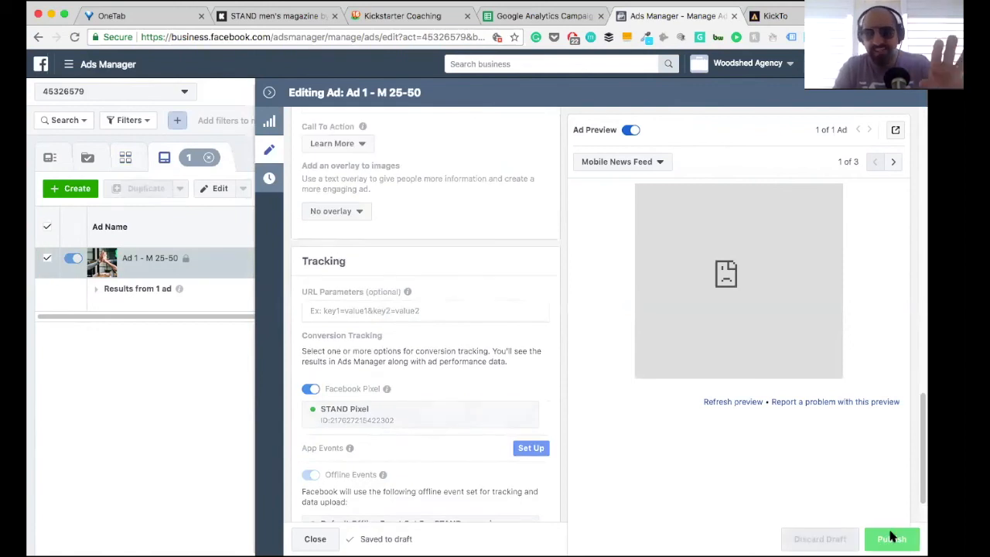
click(269, 94)
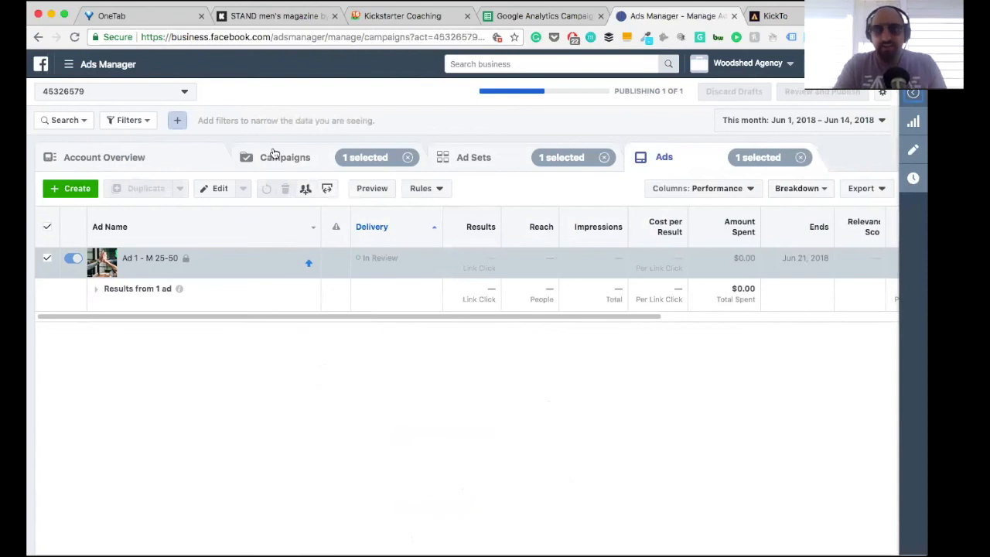
click(273, 152)
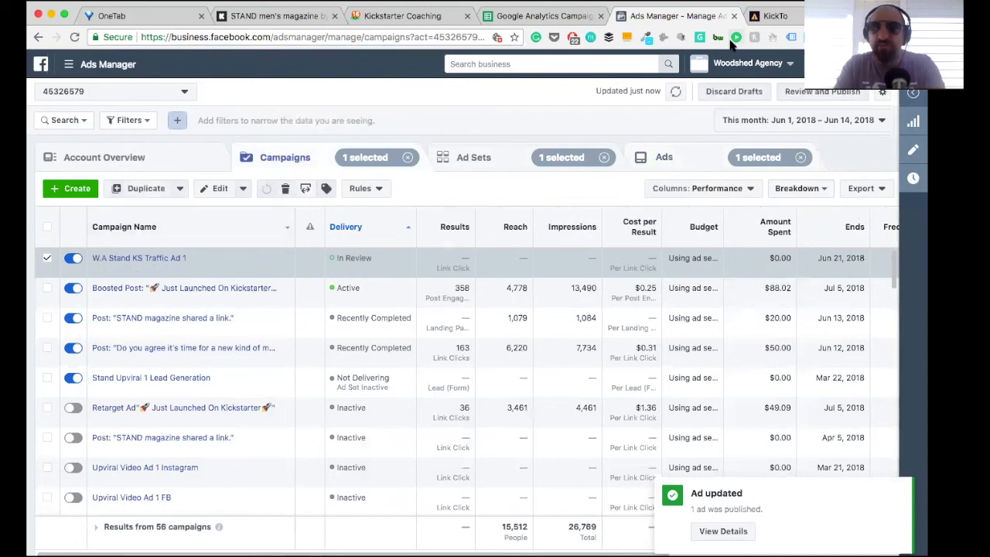
Step: Review the referrers, custom referral tags and funding figures on the STAND Kickstarter dashboard, and check the links page in KickTo
click(259, 16)
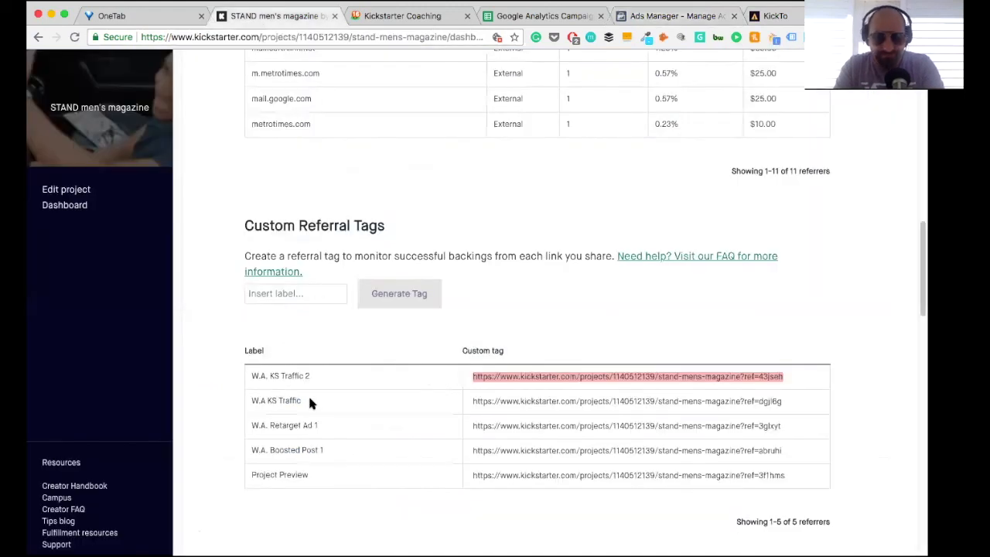
scroll(280, 187, up, 5)
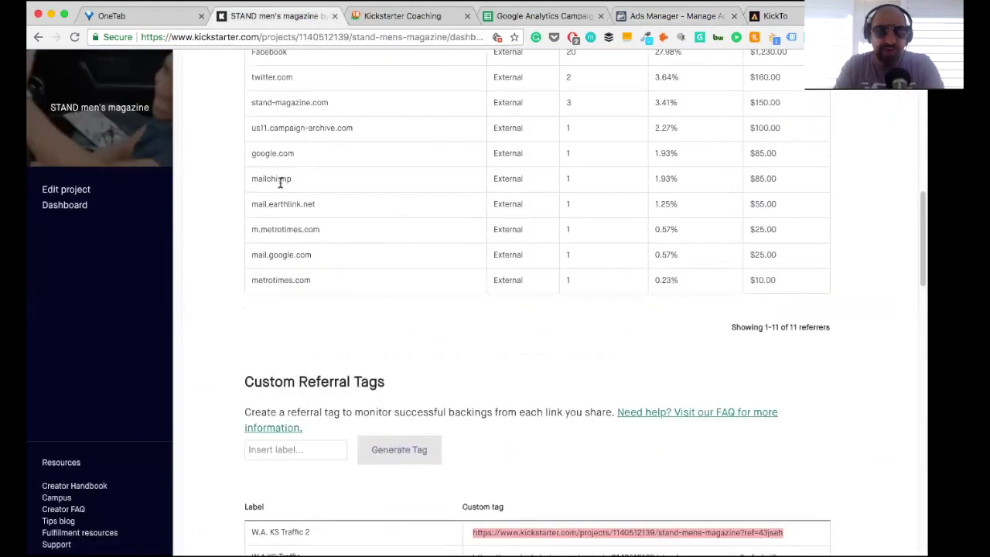
scroll(280, 187, up, 2)
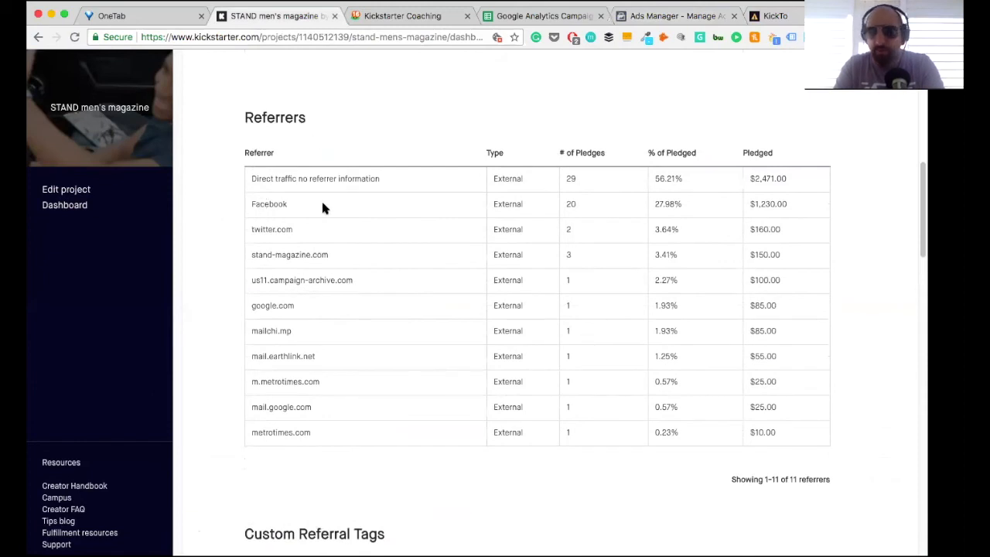
scroll(371, 284, down, 3)
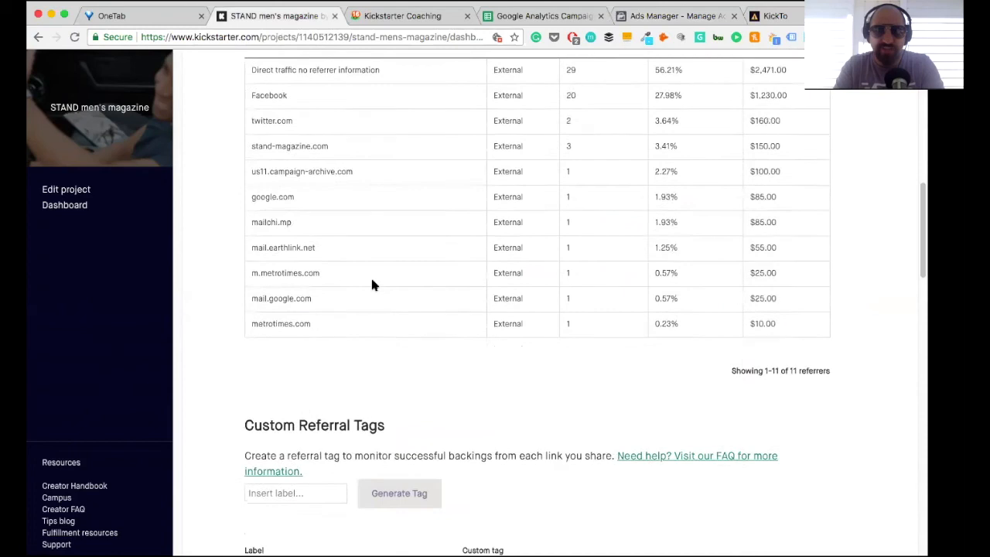
scroll(371, 285, down, 4)
scroll(372, 285, down, 3)
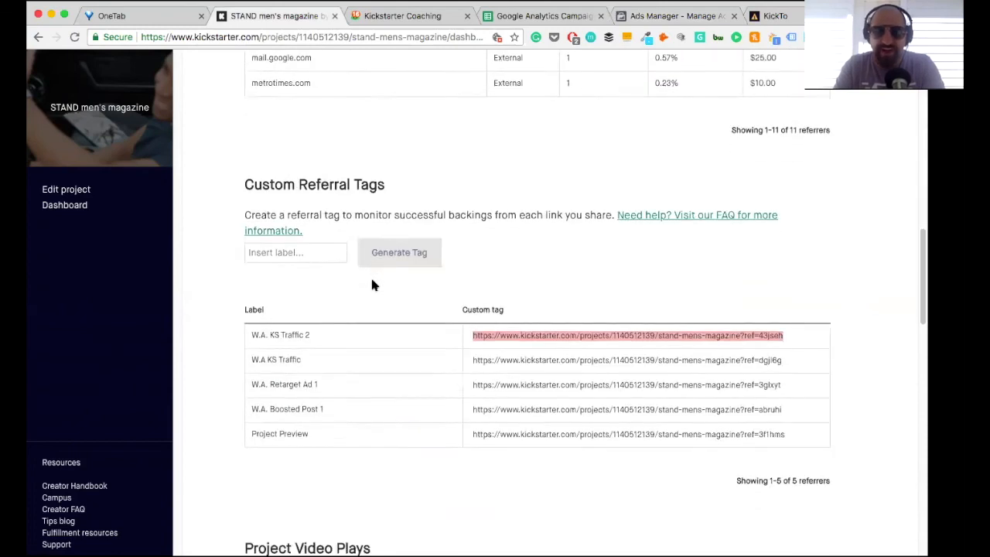
scroll(371, 284, down, 3)
scroll(371, 285, down, 2)
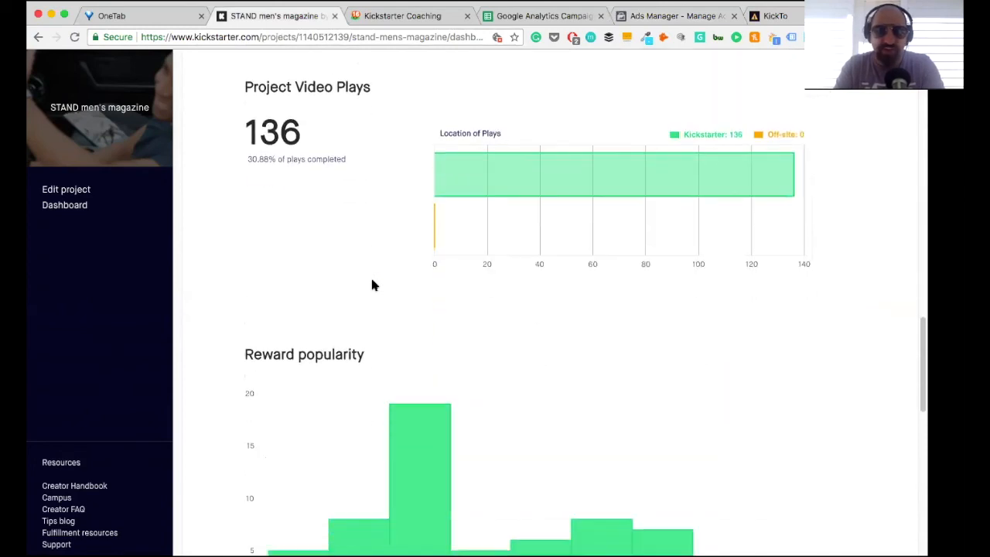
scroll(371, 285, up, 20)
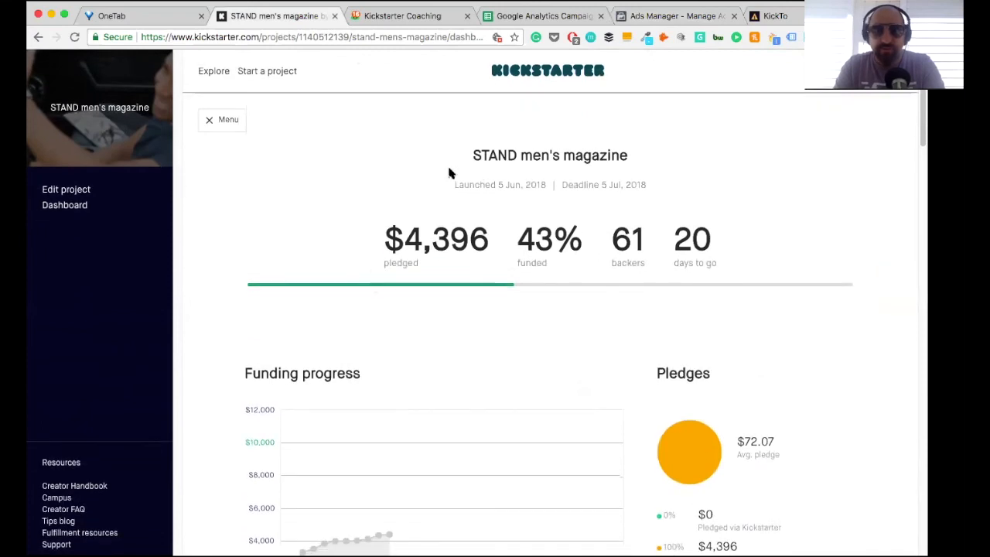
scroll(448, 168, up, 2)
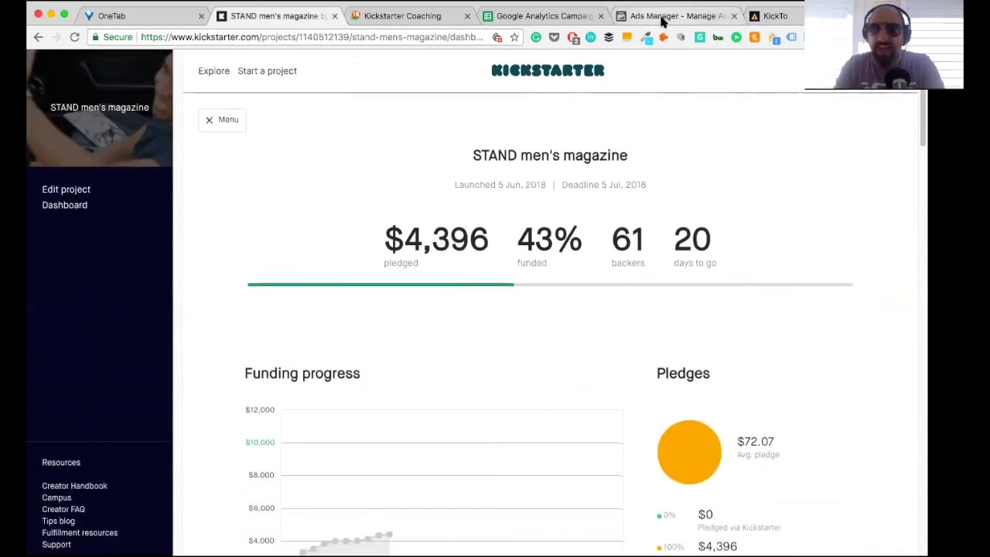
click(663, 17)
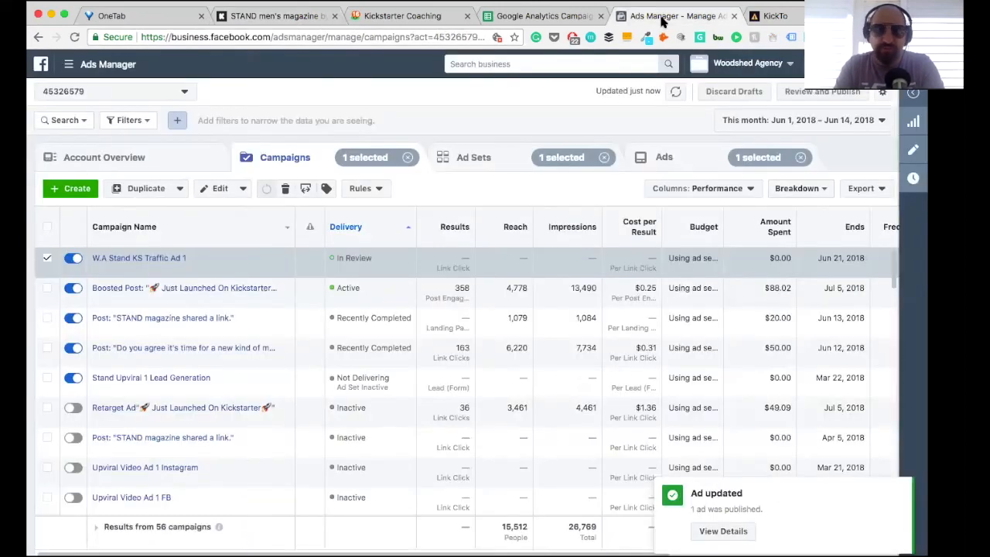
click(794, 21)
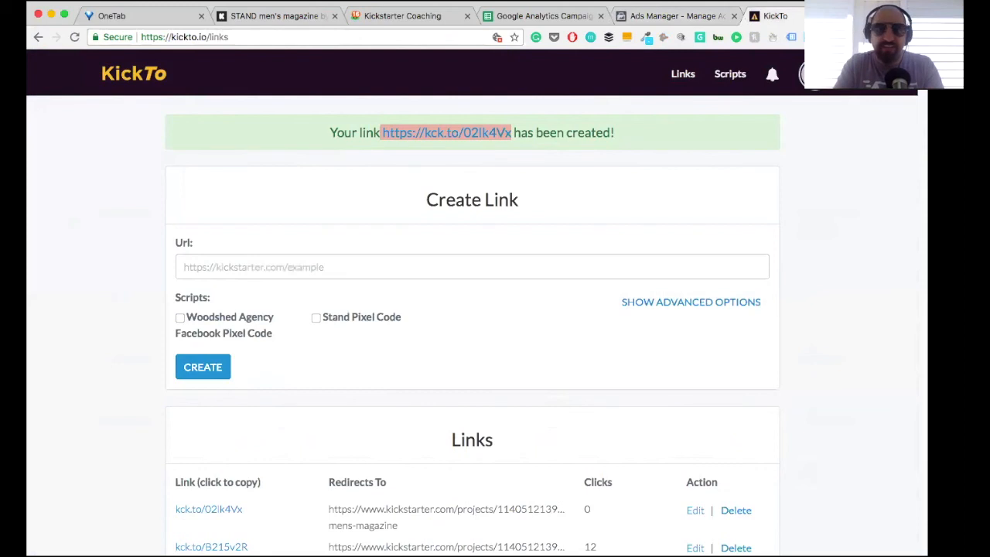
Step: Switch to the Kickstarter Coaching folder in Basecamp and look through its documents, including Tags for Kick.To
click(433, 17)
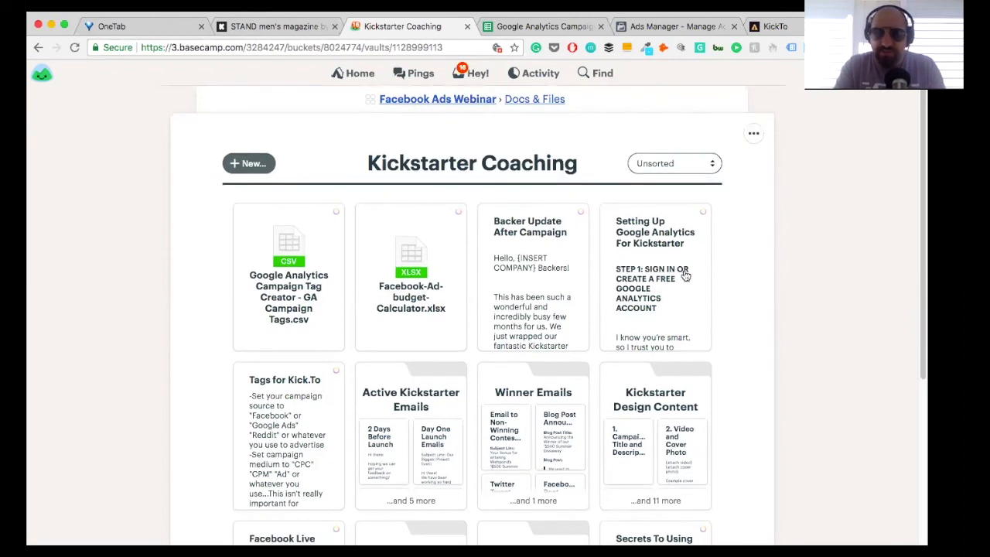
scroll(685, 276, down, 5)
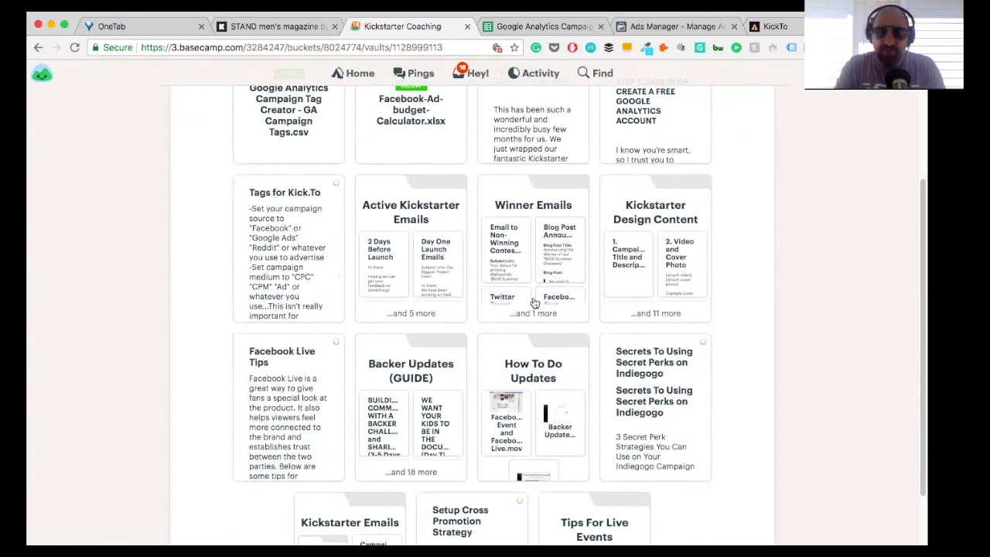
scroll(523, 304, up, 5)
scroll(464, 317, down, 1)
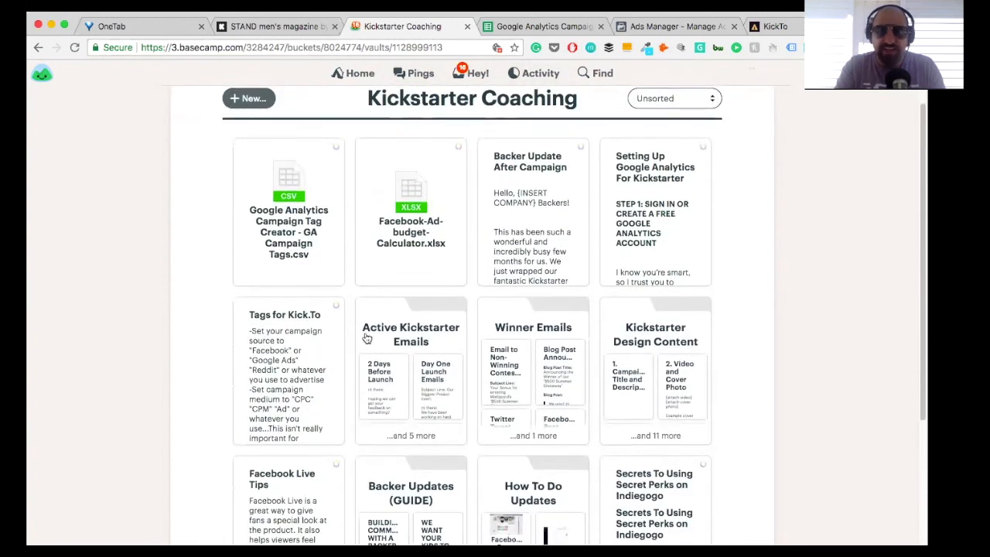
scroll(324, 360, down, 2)
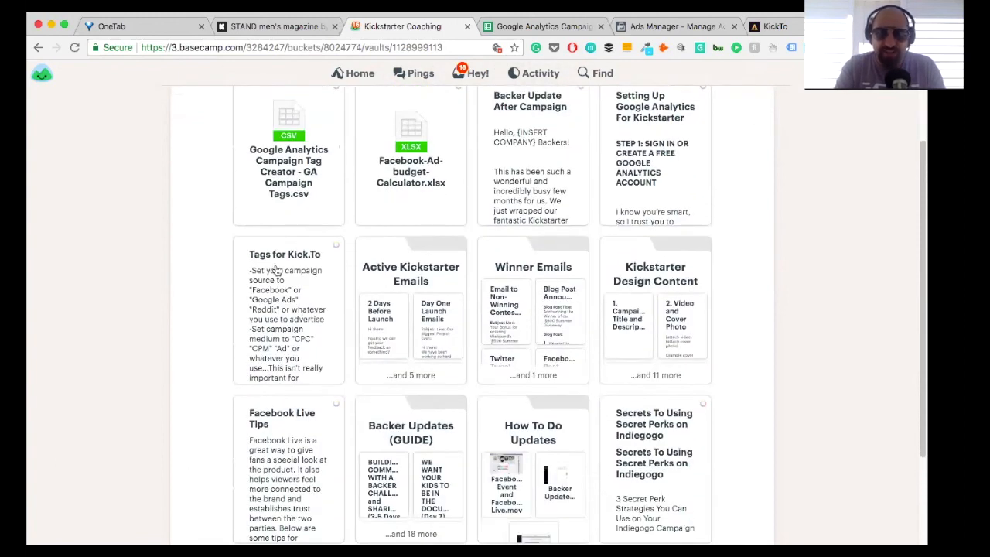
Step: Look through the remaining Kickstarter Coaching documents, the Ads Manager campaign list and the Google Analytics Campaign Tag Creator sheet
scroll(298, 286, down, 1)
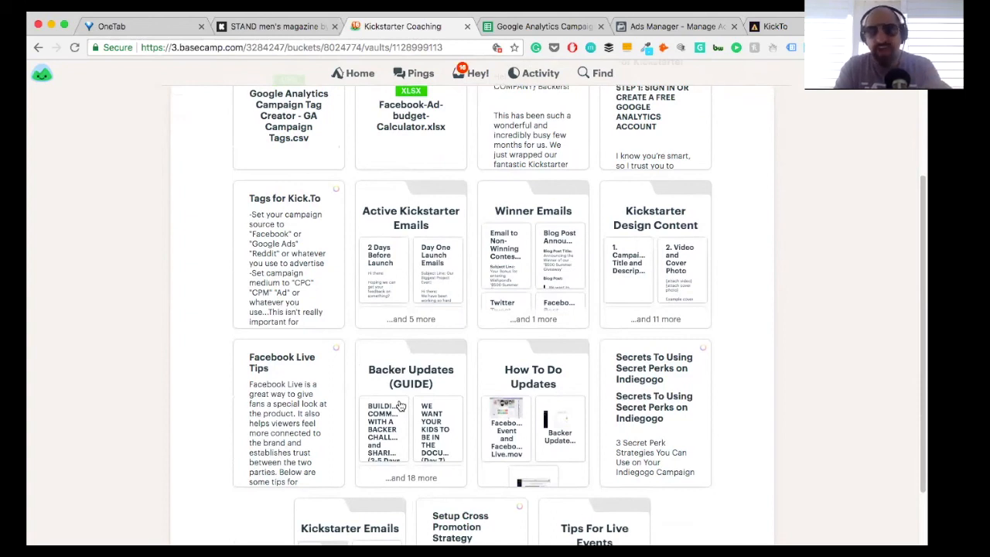
scroll(401, 405, down, 3)
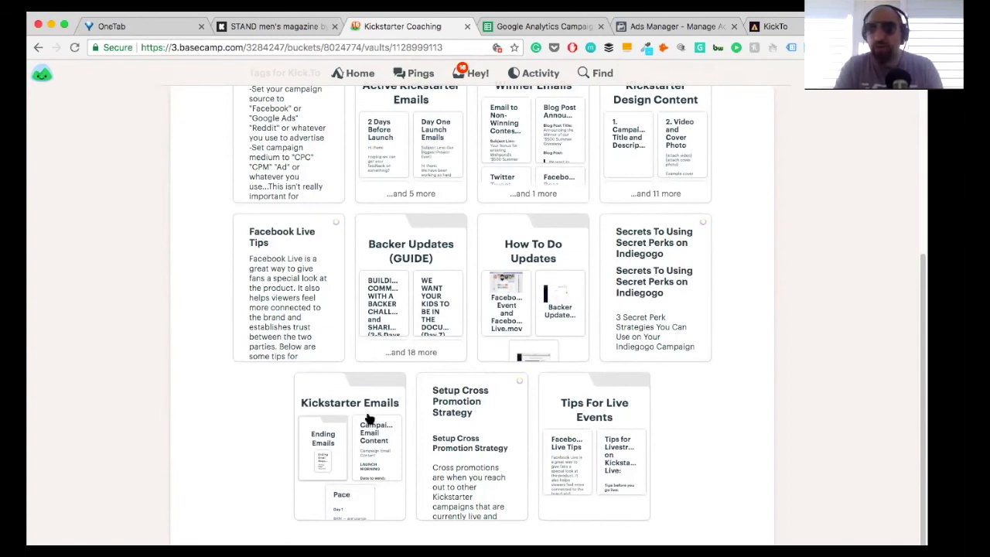
scroll(368, 419, up, 5)
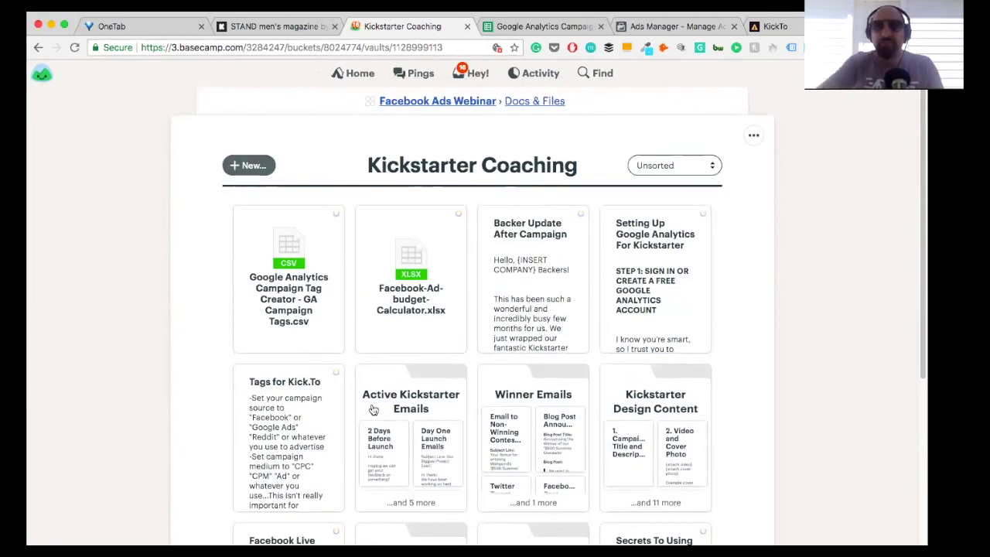
click(675, 29)
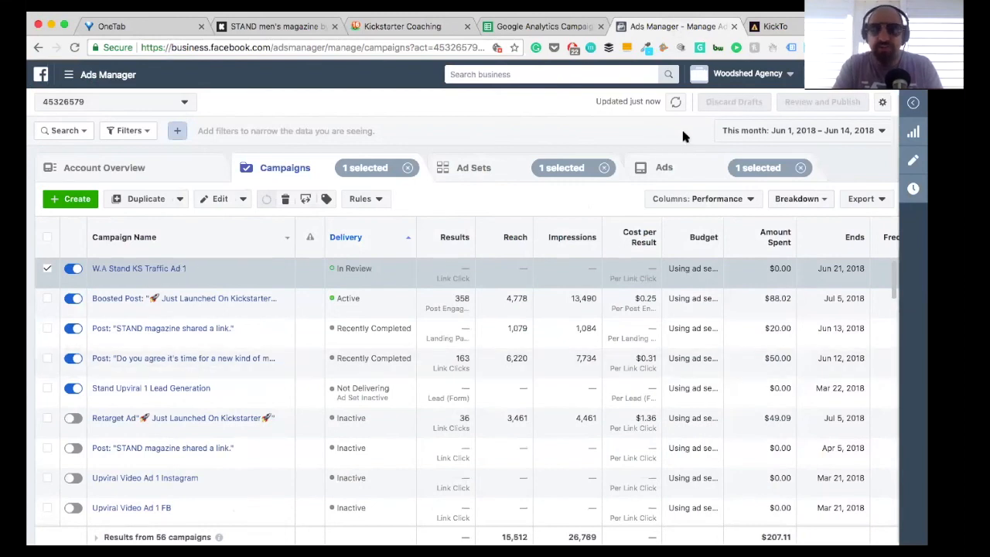
click(545, 26)
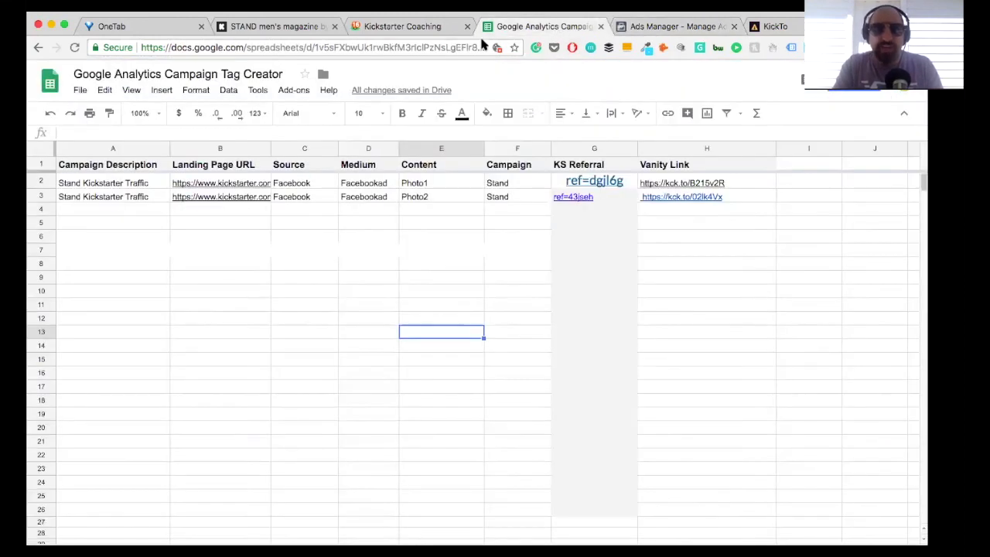
click(384, 31)
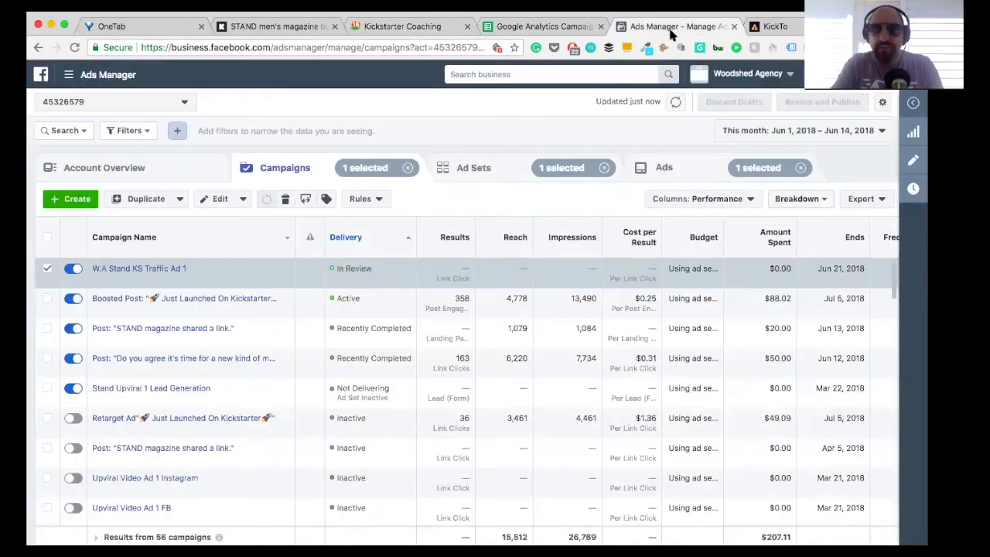
click(672, 29)
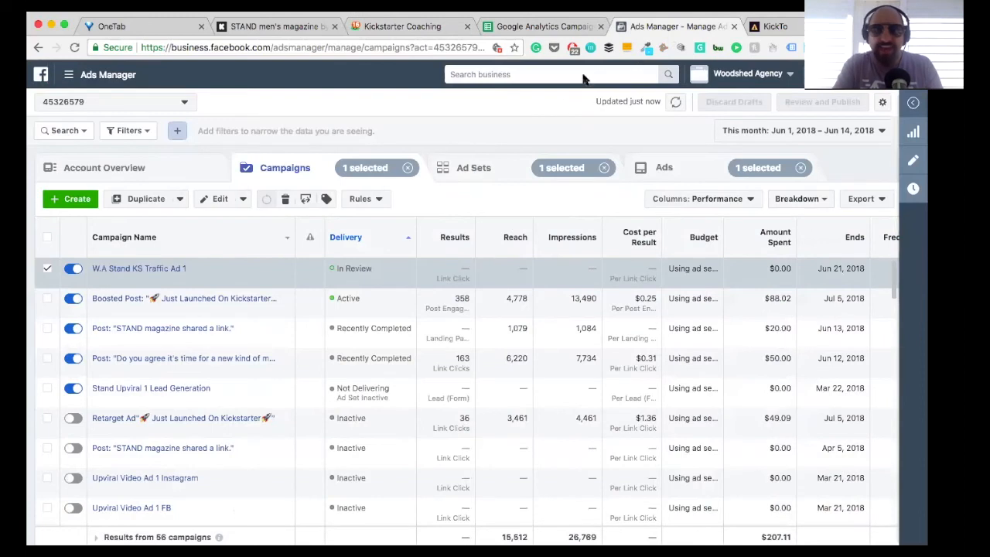
click(541, 28)
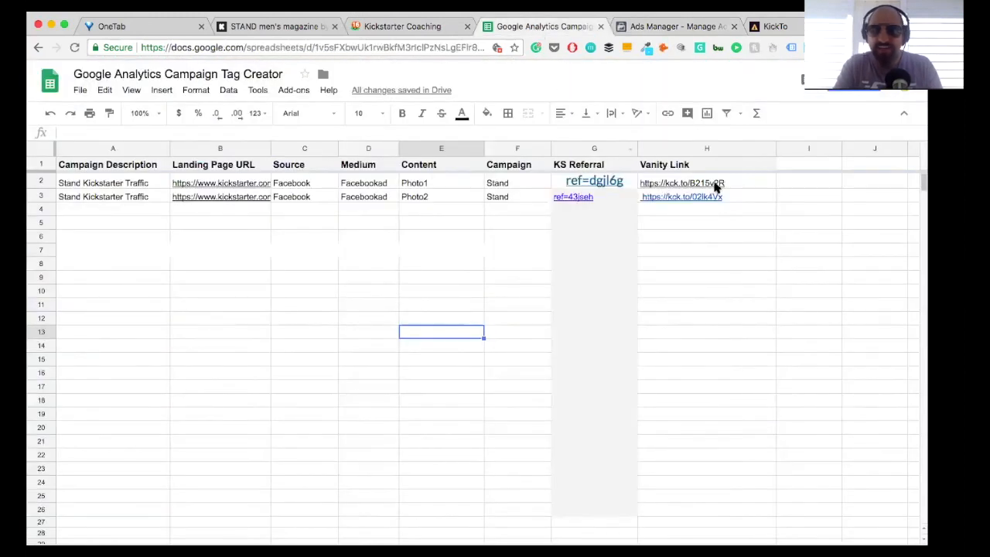
Step: Switch to Ads Manager, go to the account's Audiences and start a custom audience based on website traffic
click(660, 29)
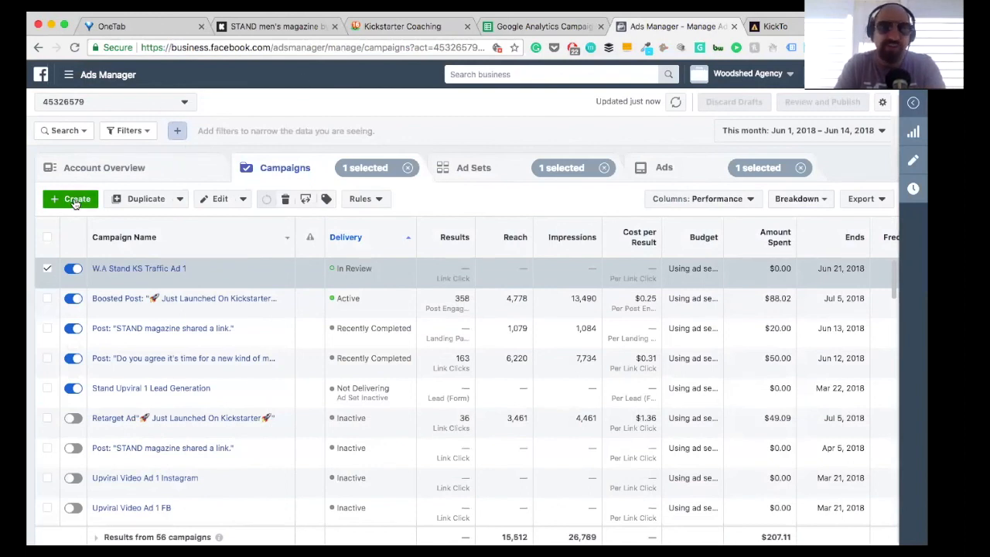
click(81, 80)
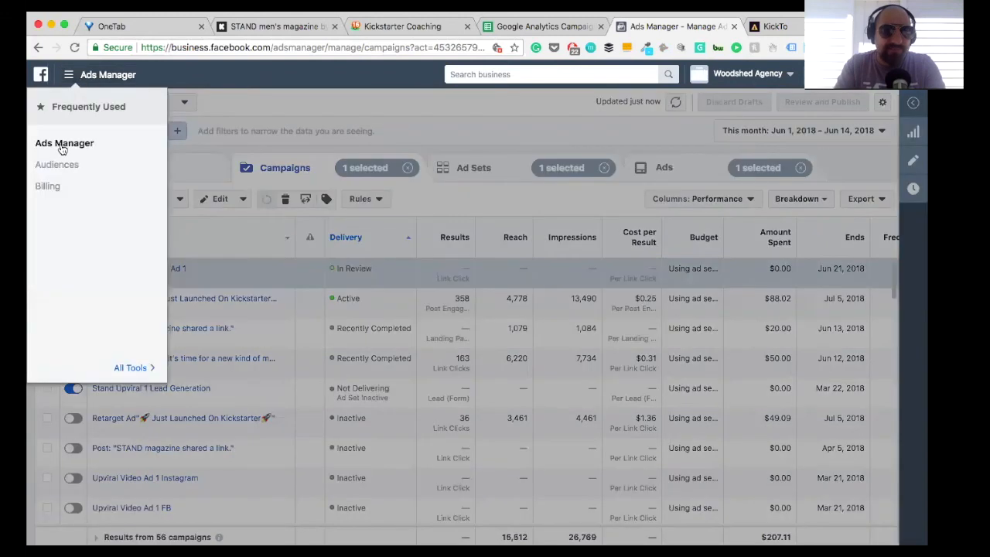
click(60, 165)
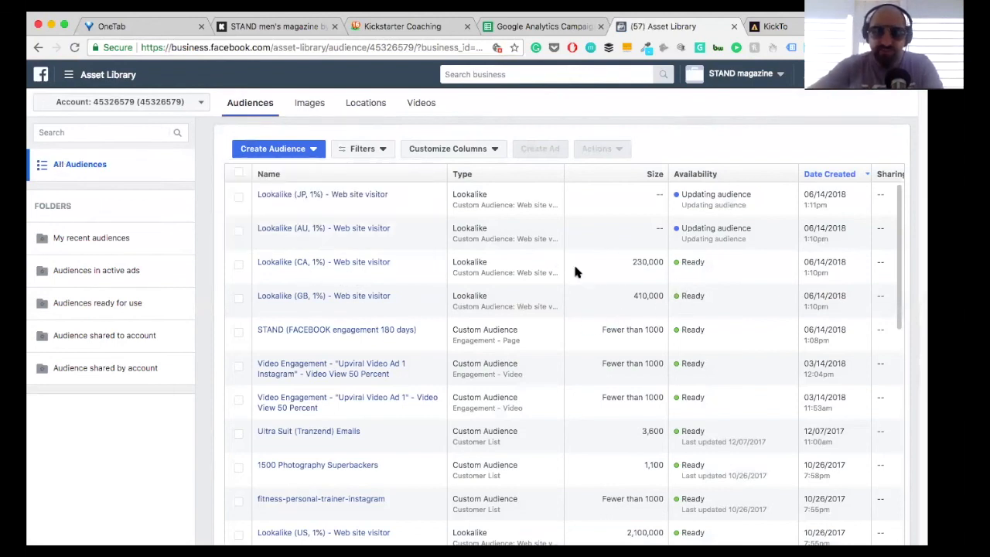
click(275, 152)
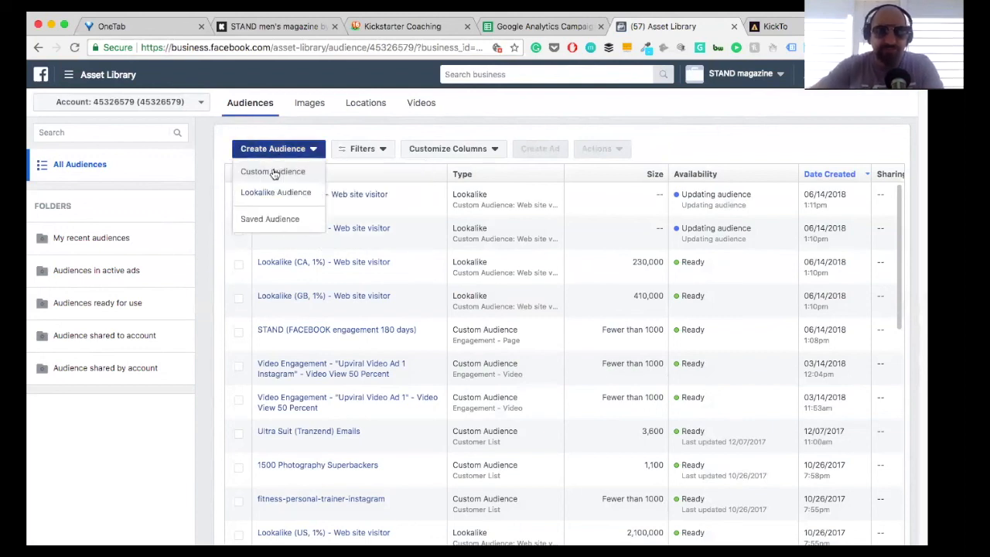
click(273, 172)
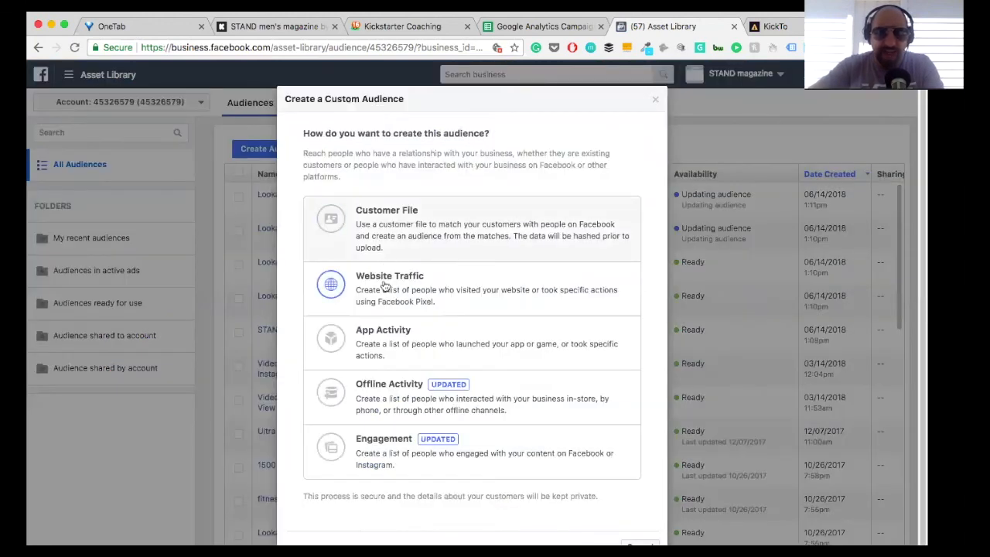
click(383, 286)
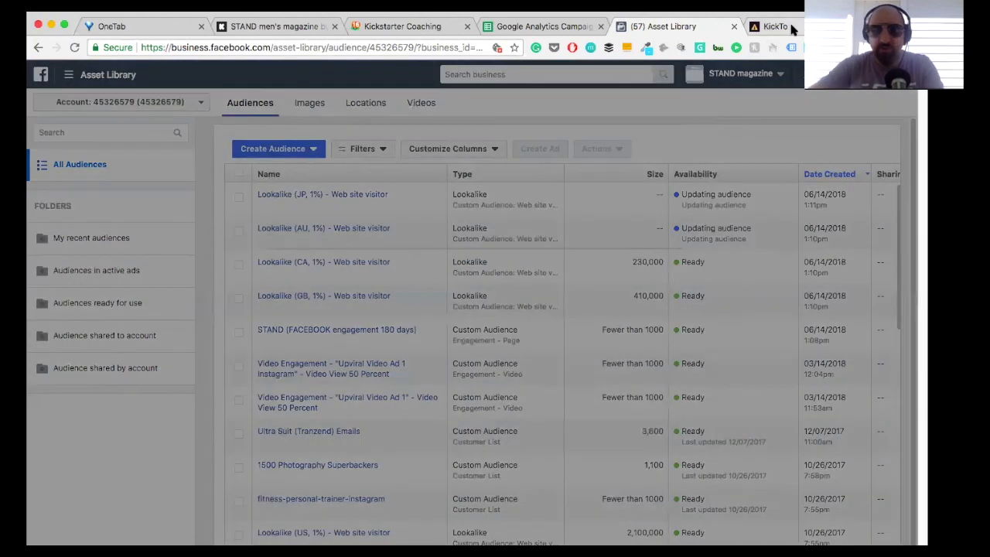
Step: Copy the kck.to/z7r4jV9 link from KickTo and target people who visited specific web pages whose URL contains it
click(791, 29)
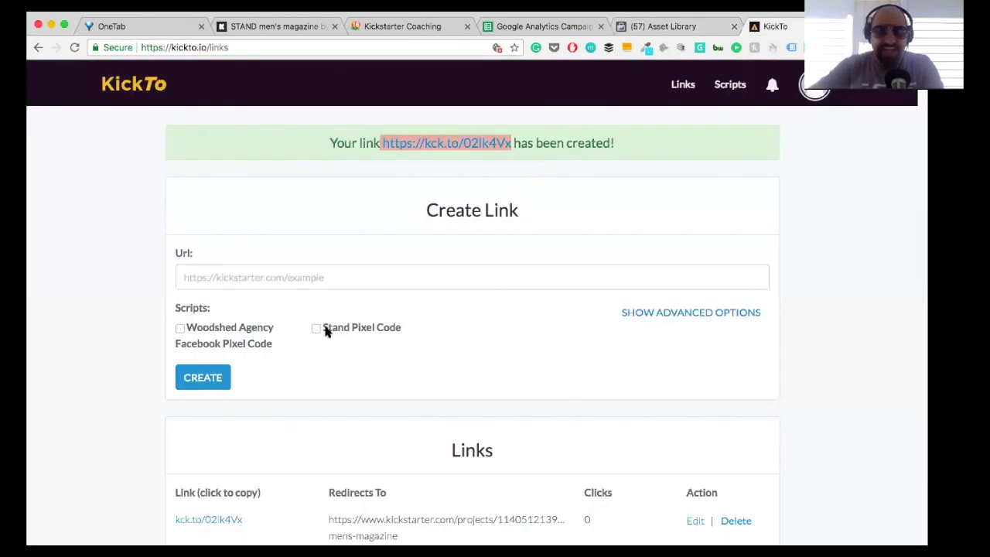
scroll(366, 287, down, 3)
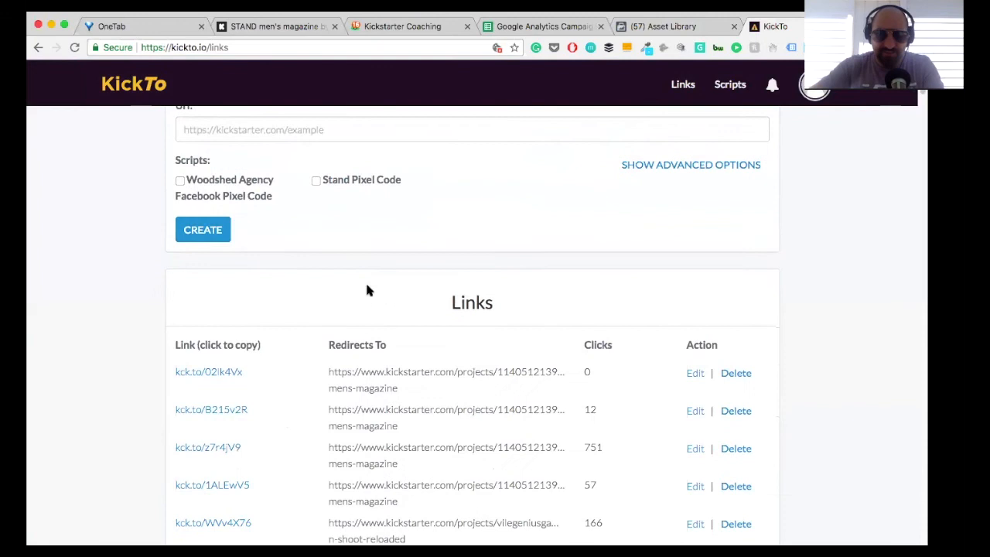
click(181, 448)
key(super+c)
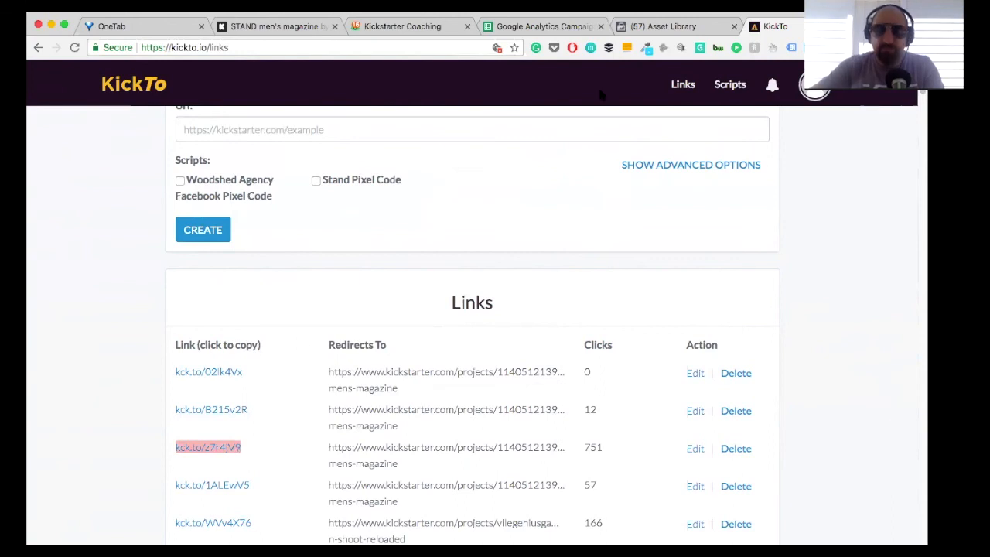
click(647, 23)
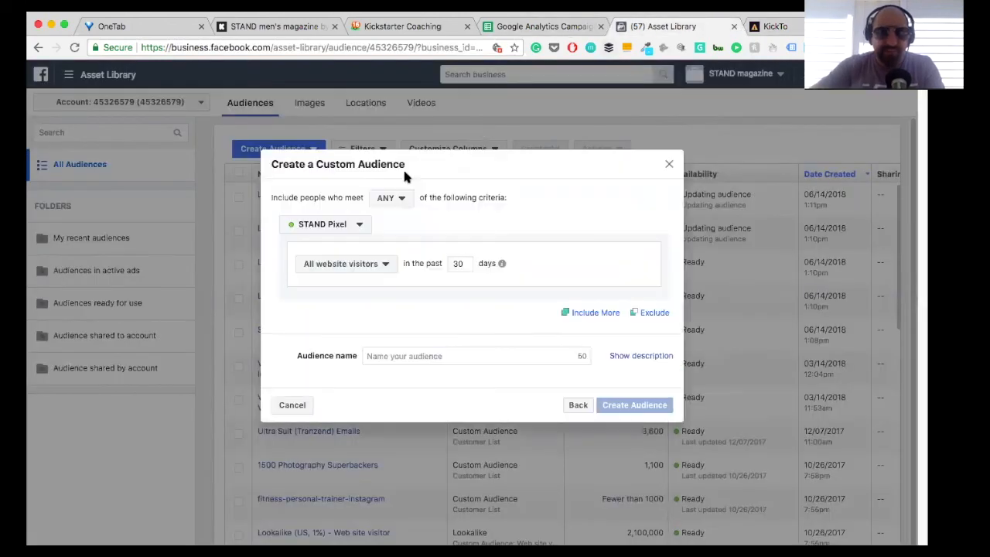
click(333, 265)
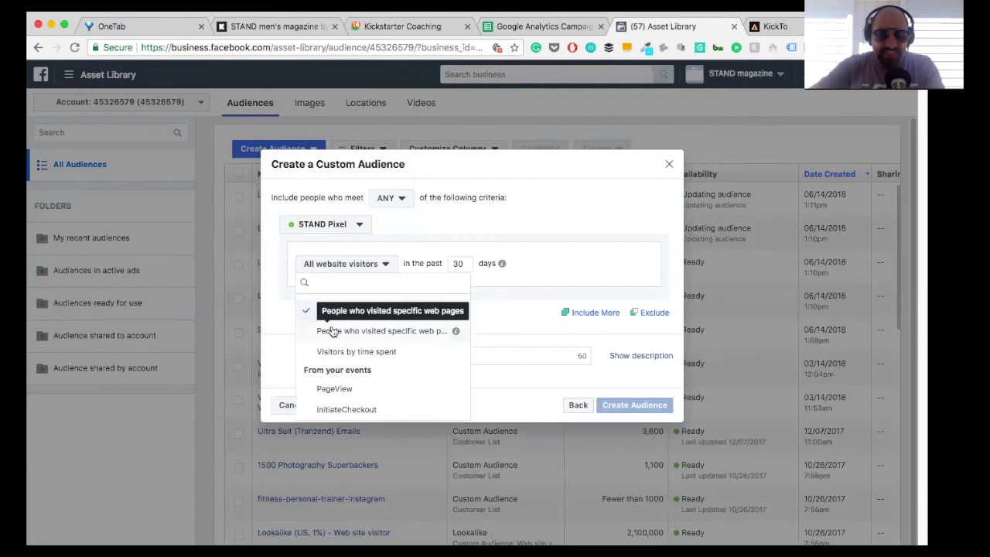
click(333, 331)
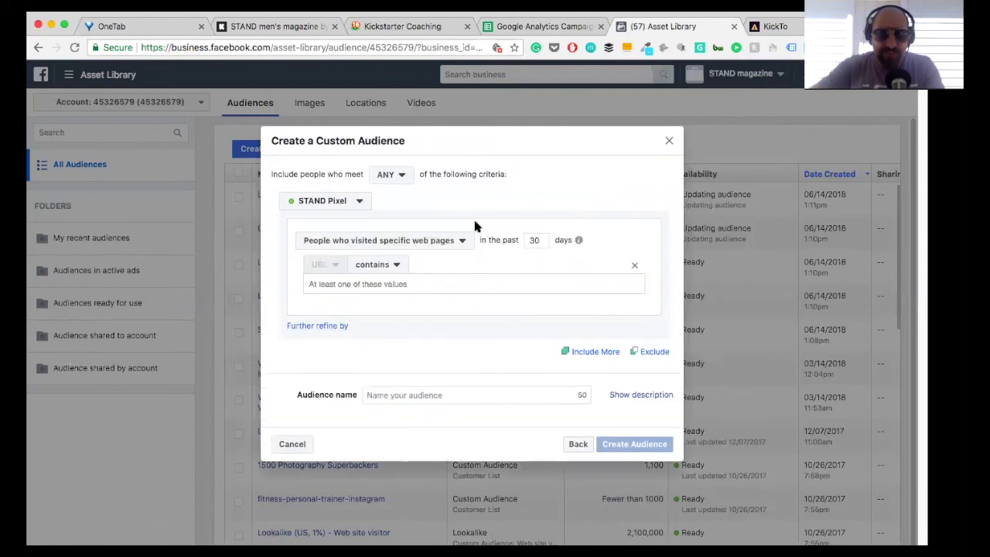
click(331, 286)
key(super+v)
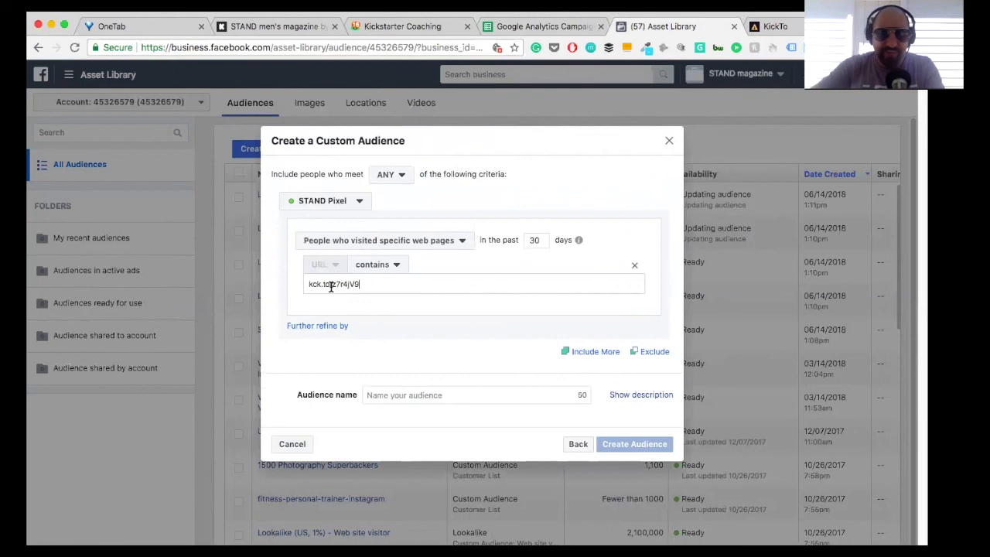
click(538, 236)
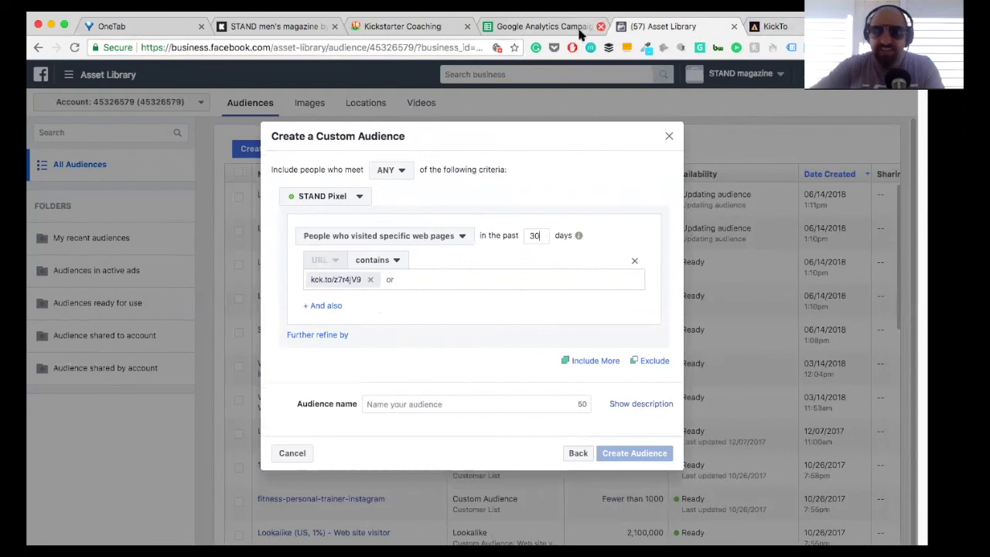
Step: Copy the kck.to/B215v2R link from KickTo and add it to the custom audience's URL values
click(794, 28)
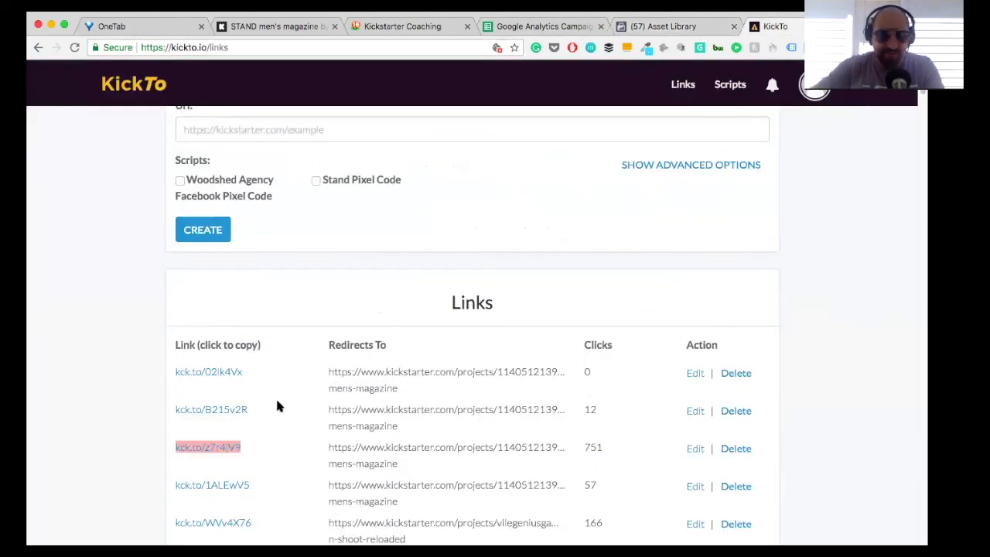
click(203, 408)
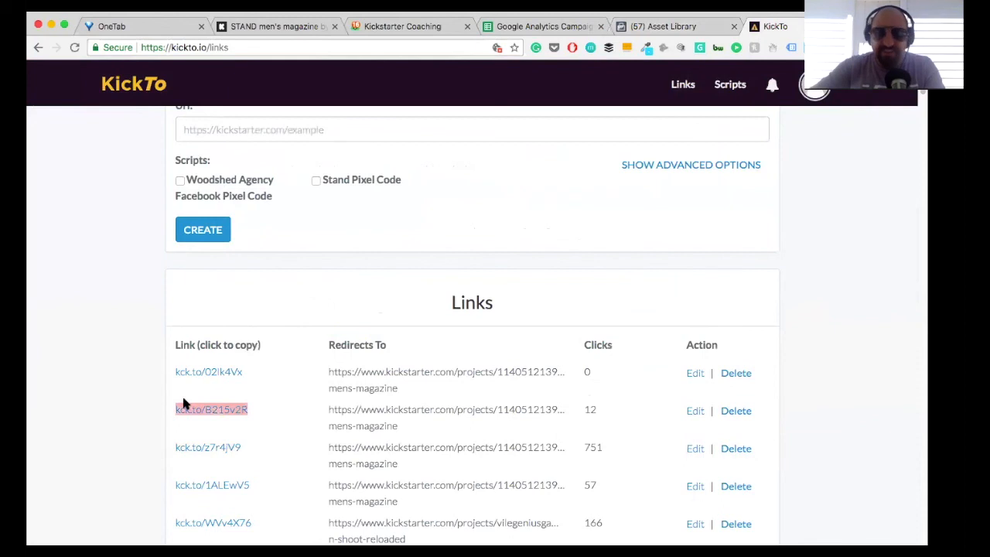
click(662, 27)
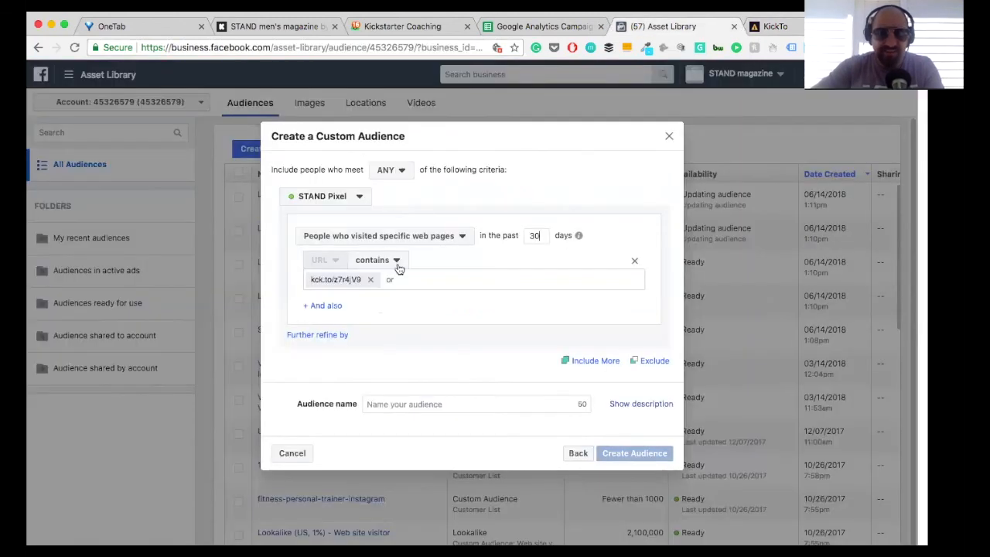
text(kck.to/B215v2R)
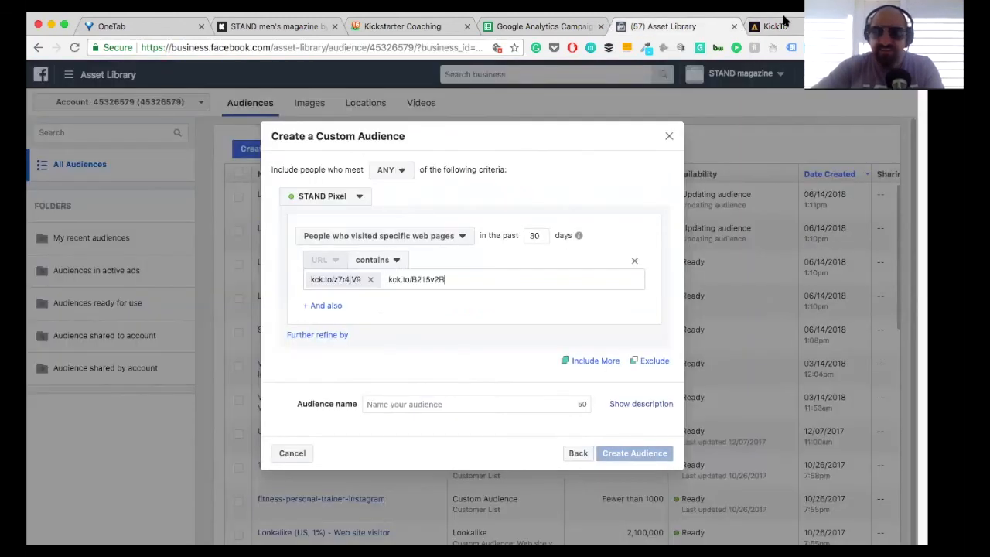
Step: Copy the kck.to/02lk4Vx link from KickTo and add it as another URL value for the custom audience
click(783, 27)
click(187, 373)
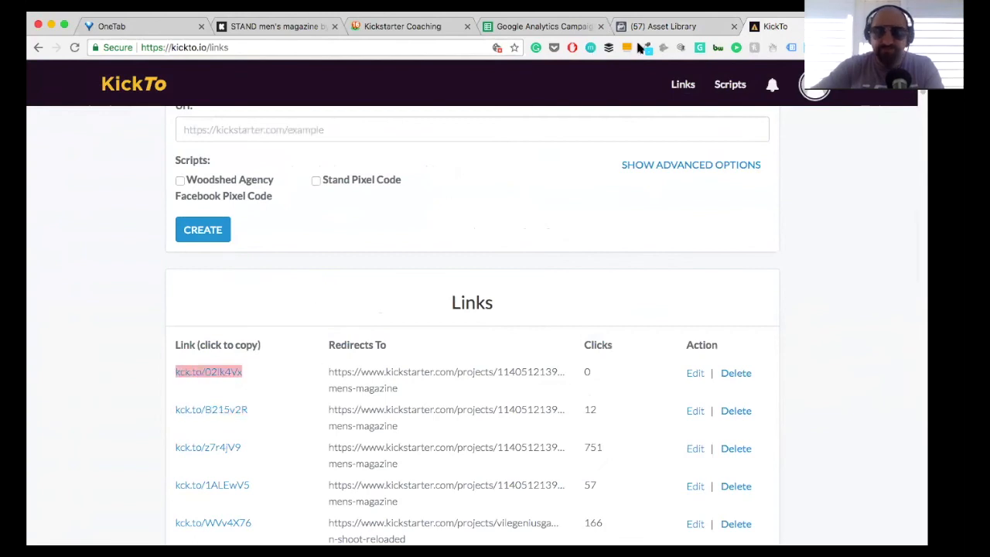
click(656, 27)
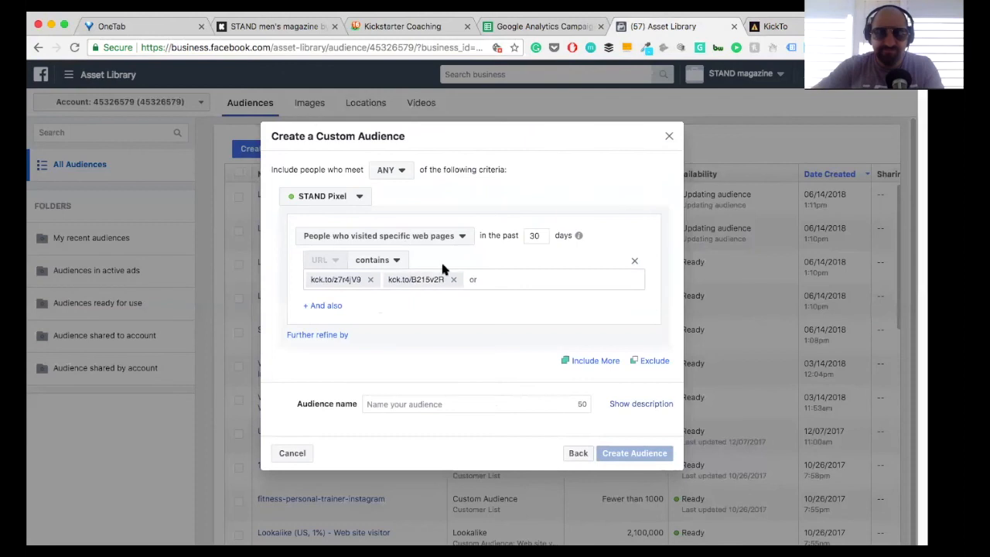
click(486, 276)
key(super+v)
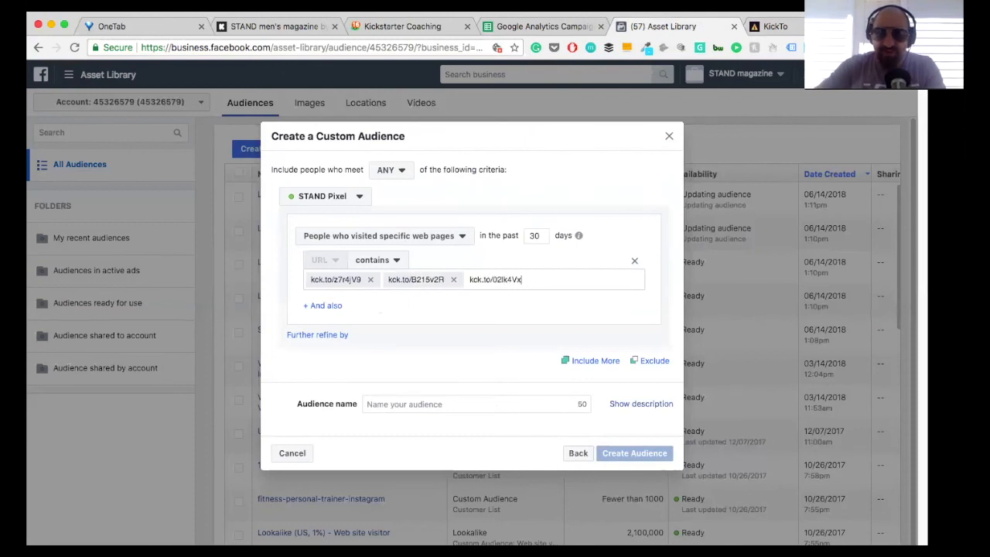
key(Return)
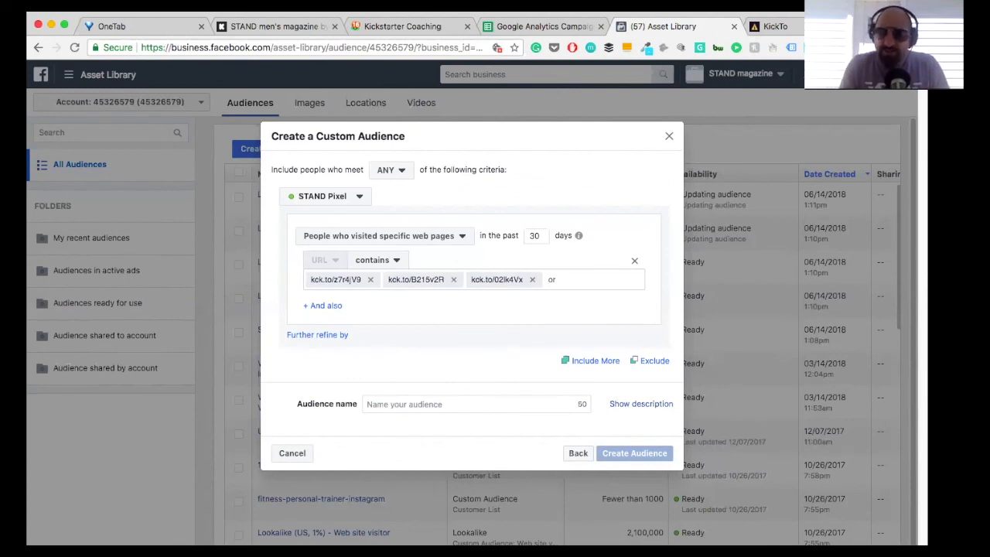
Step: Name the audience "Stand Kickstarter RETARGETING", create it and return to the audience list
click(433, 405)
text(Stand K)
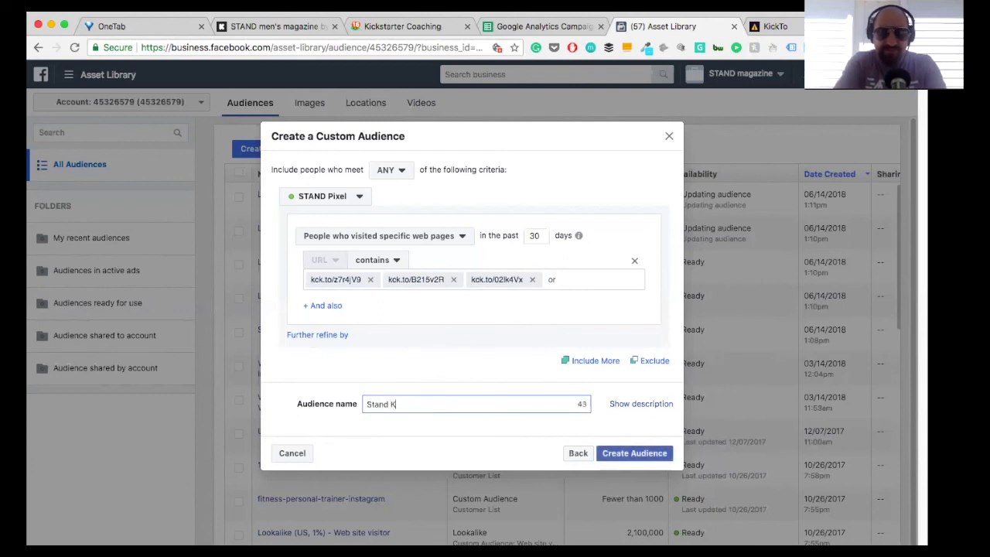
text(ickstarter RETART)
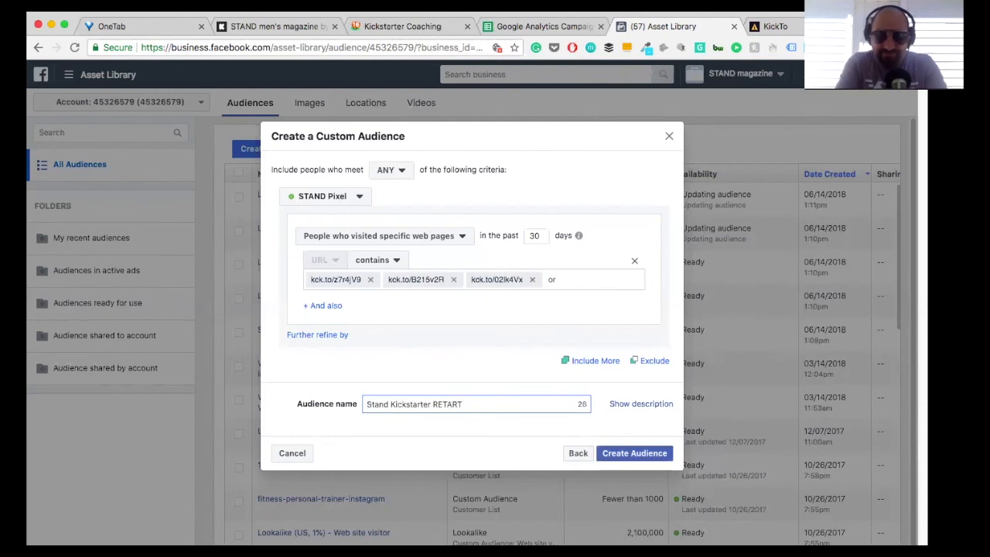
key(BackSpace)
text(GETING)
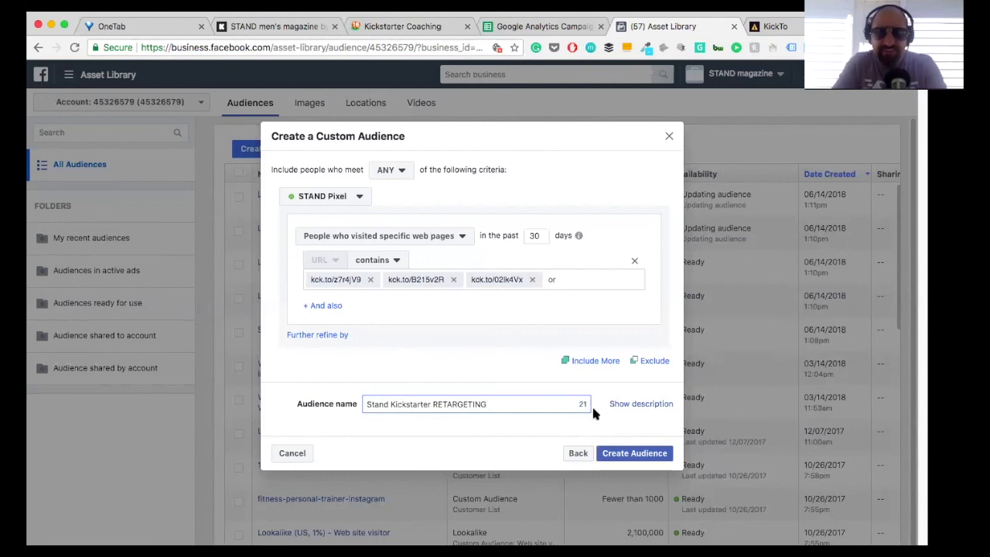
click(629, 458)
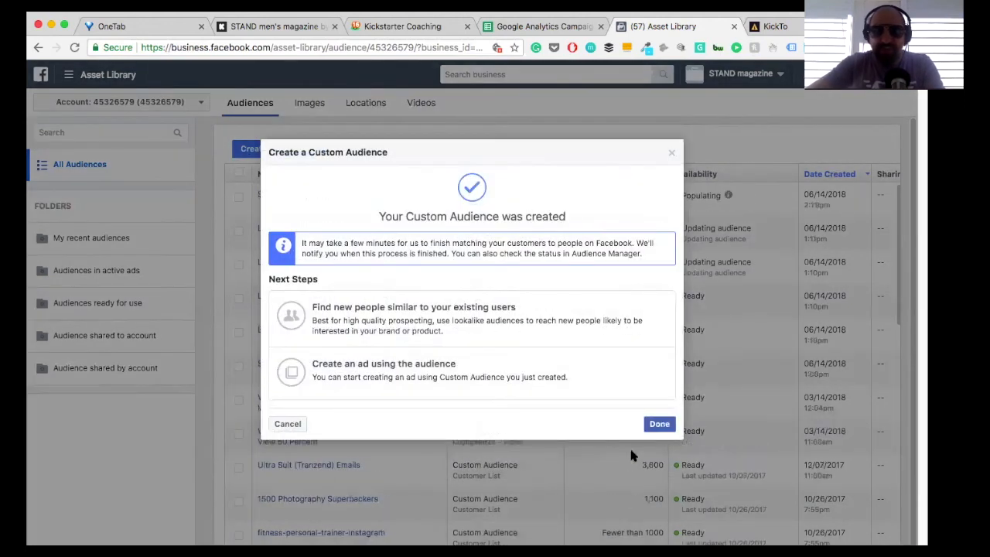
click(656, 429)
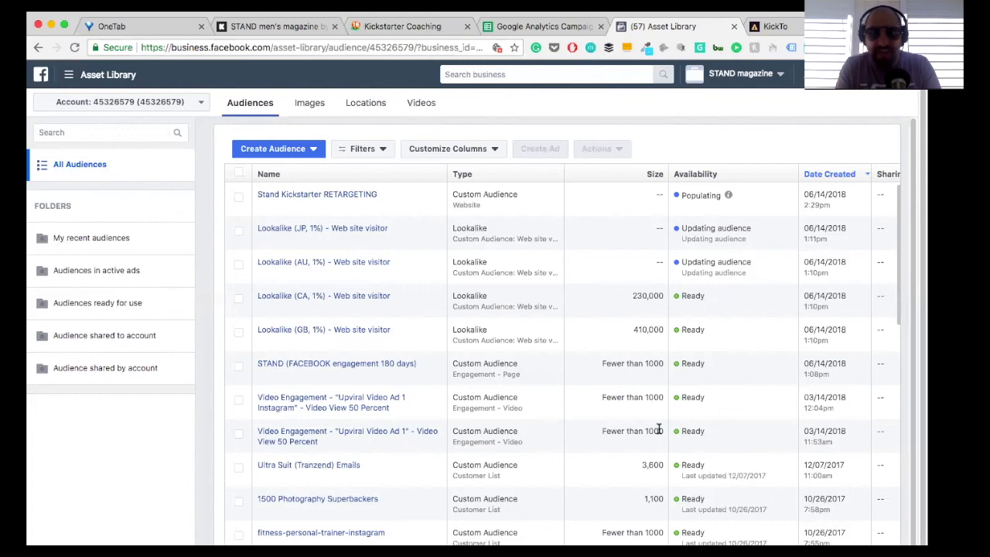
Step: Close the KickTo, Facebook Asset Library and Google Analytics Campaign pages and return to the Kickstarter Coaching folder in Basecamp
mouse_move(331, 229)
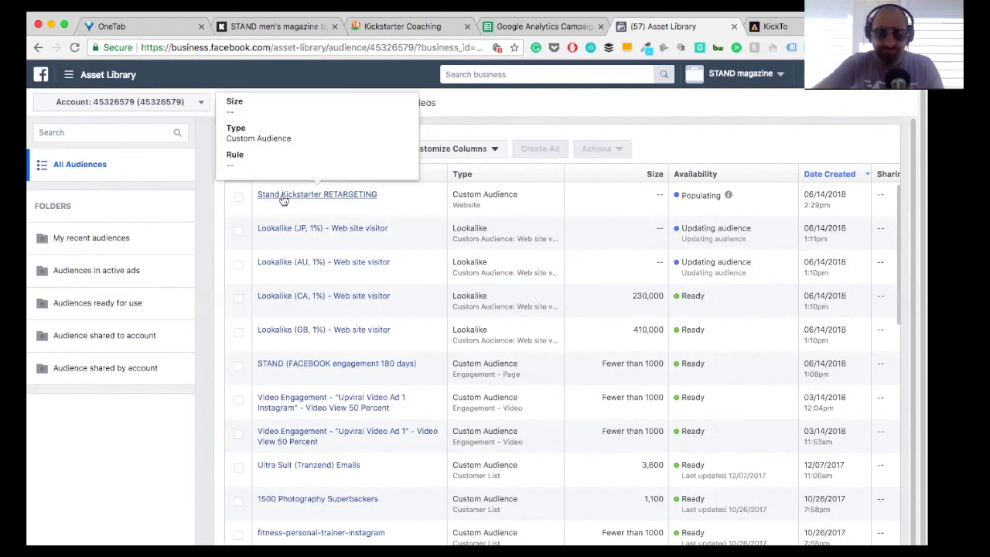
click(774, 26)
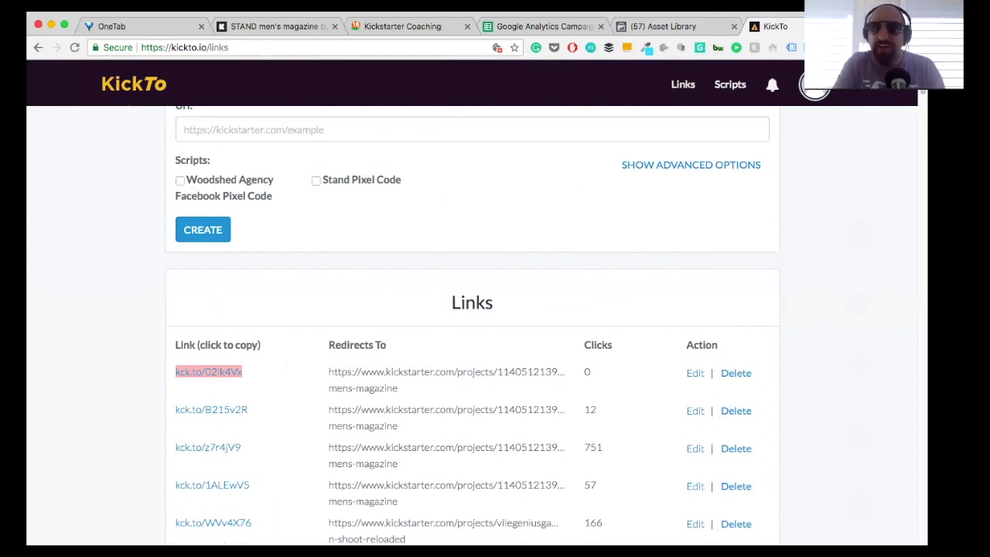
key(super+w)
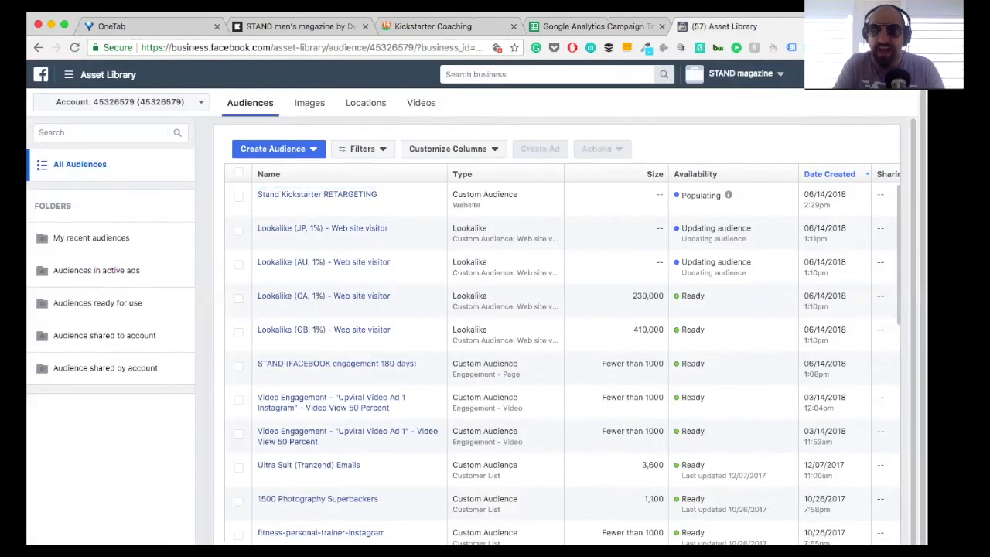
key(super+w)
click(661, 27)
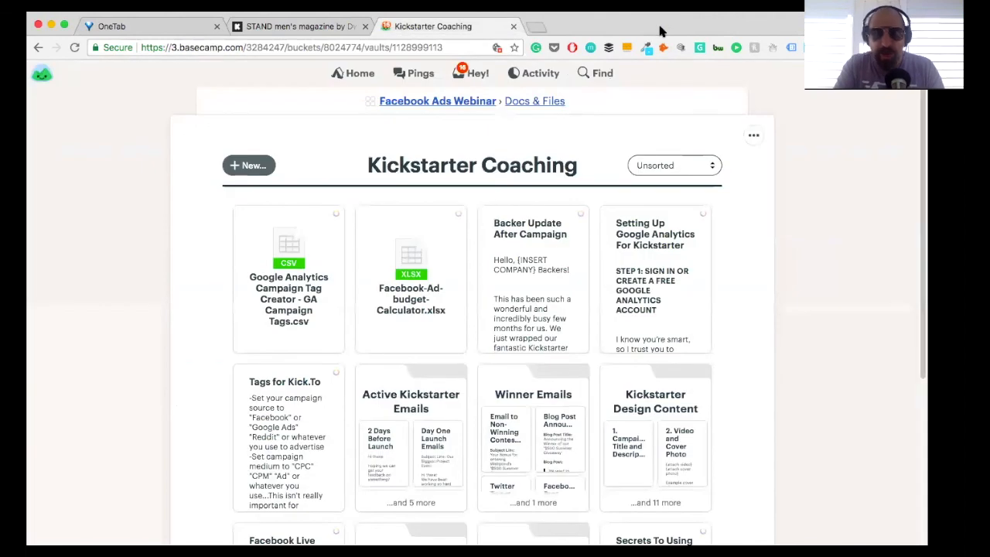
Step: Go up to the Facebook Ads Webinar project and post the message "Hello!" in its Campfire chat
click(544, 103)
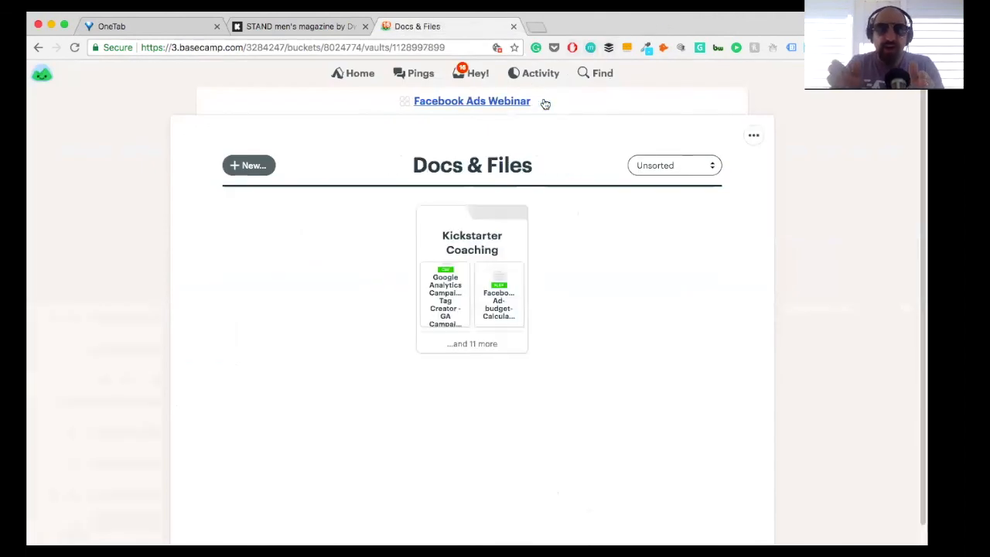
click(499, 104)
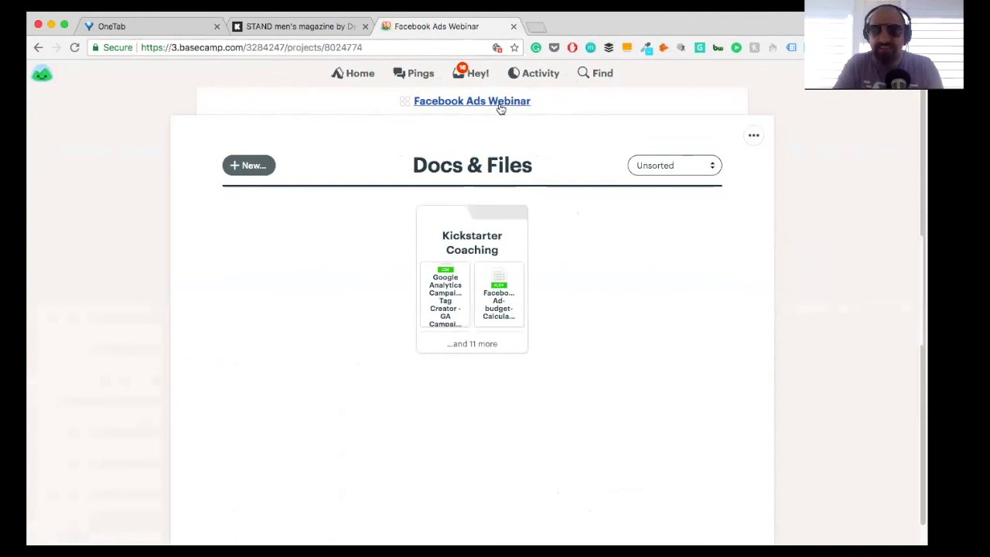
click(291, 229)
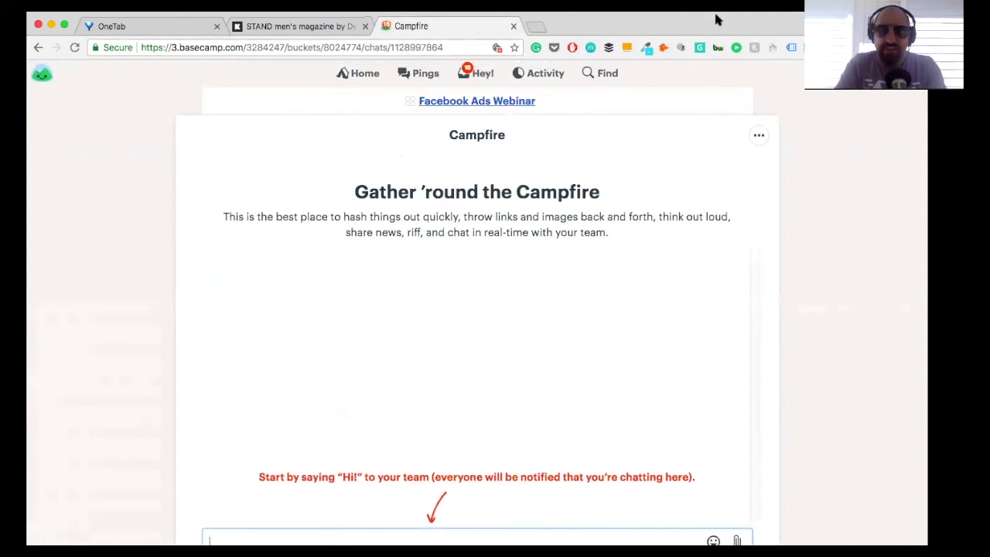
text(Hello!)
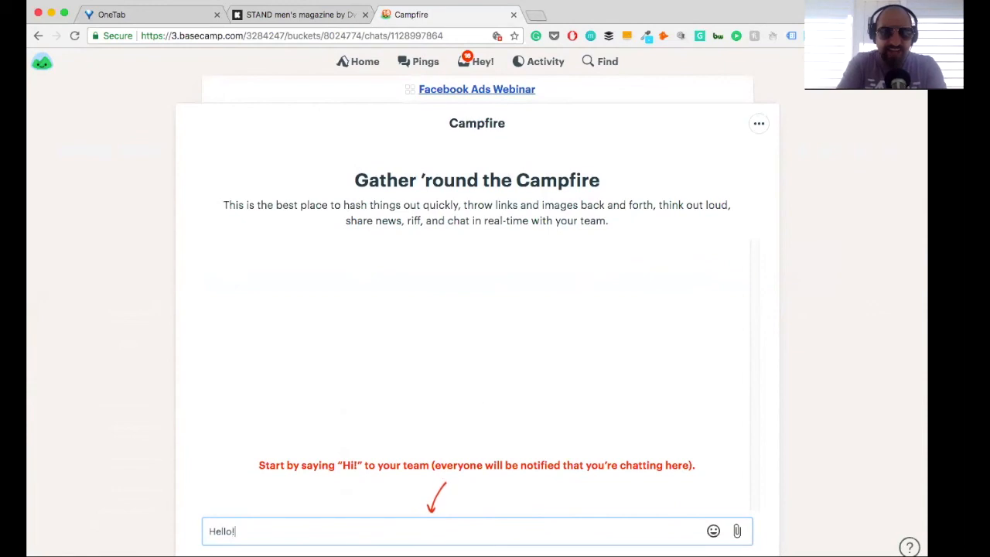
key(Return)
Step: Try mentioning a team member in a new Campfire message and clear the draft without sending it
text(@jef)
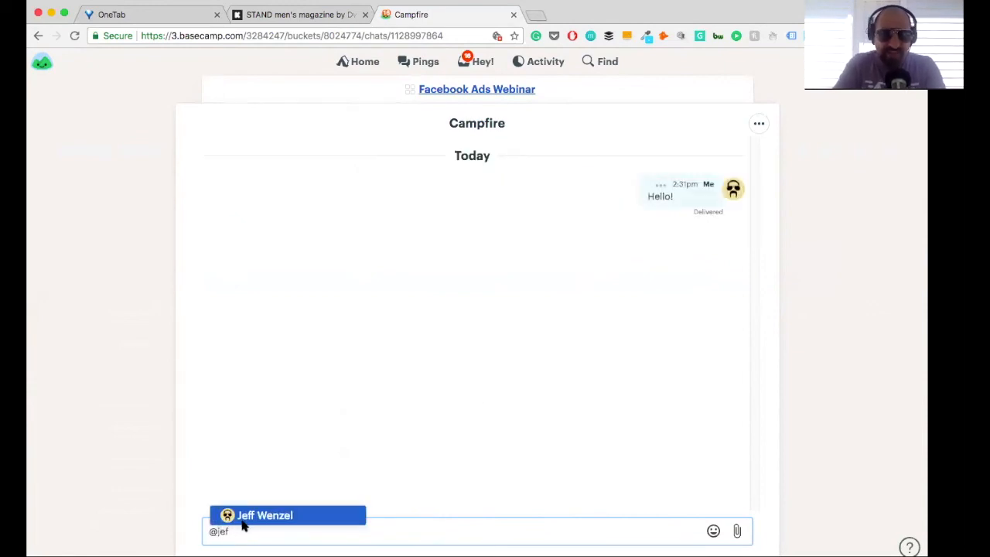
key(BackSpace)
key(BackSpace)
key(BackSpace)
key(BackSpace)
text(@)
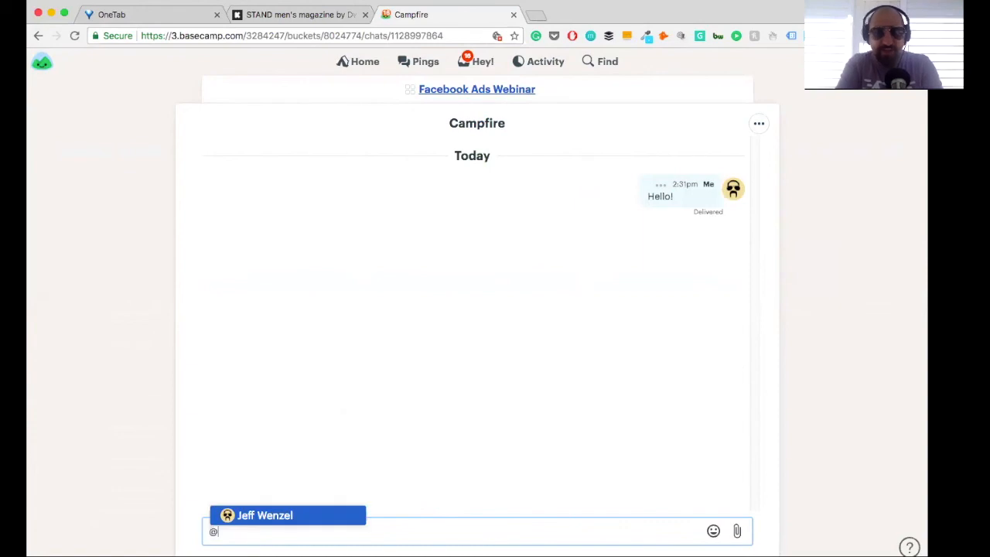
key(BackSpace)
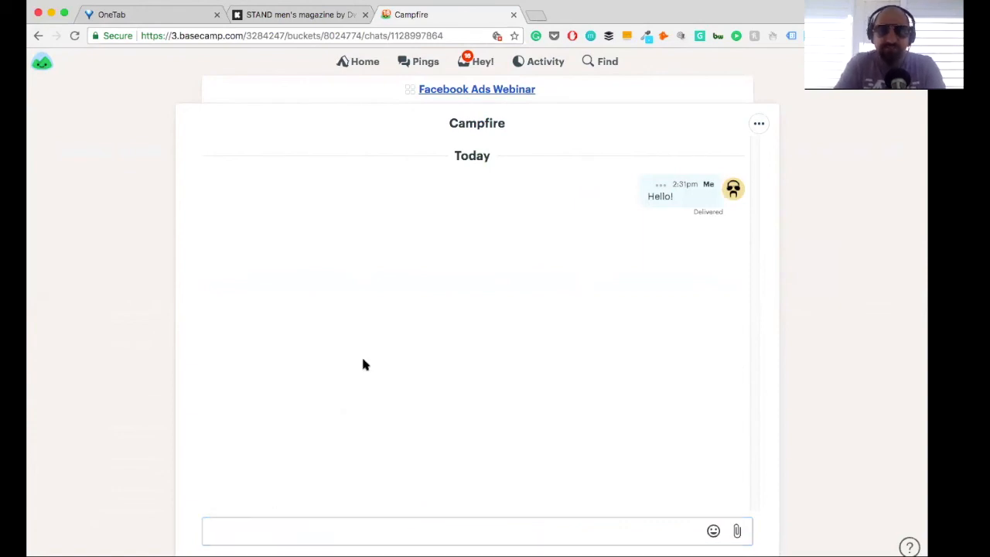
Step: View the Facebook Ads Webinar project's schedule and return to the project overview
click(436, 91)
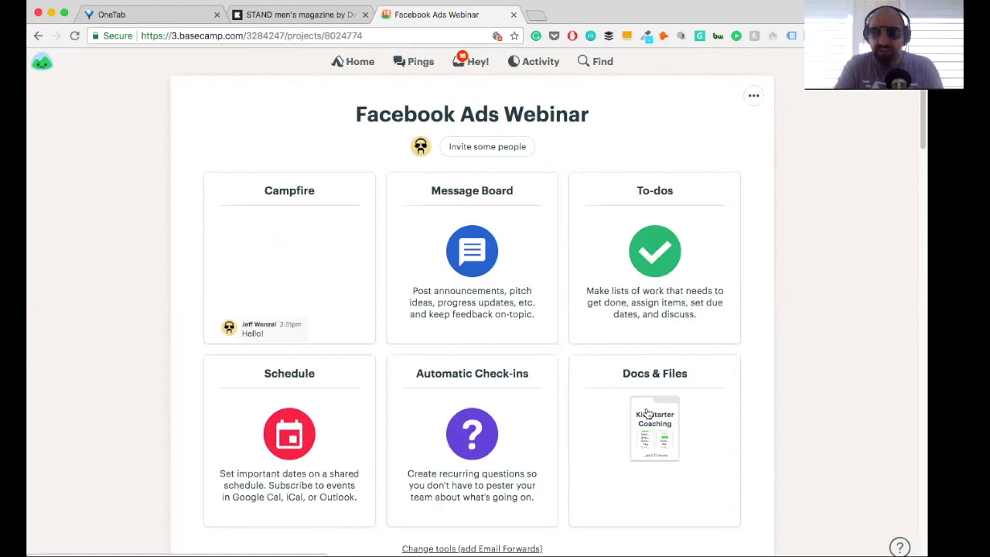
click(278, 393)
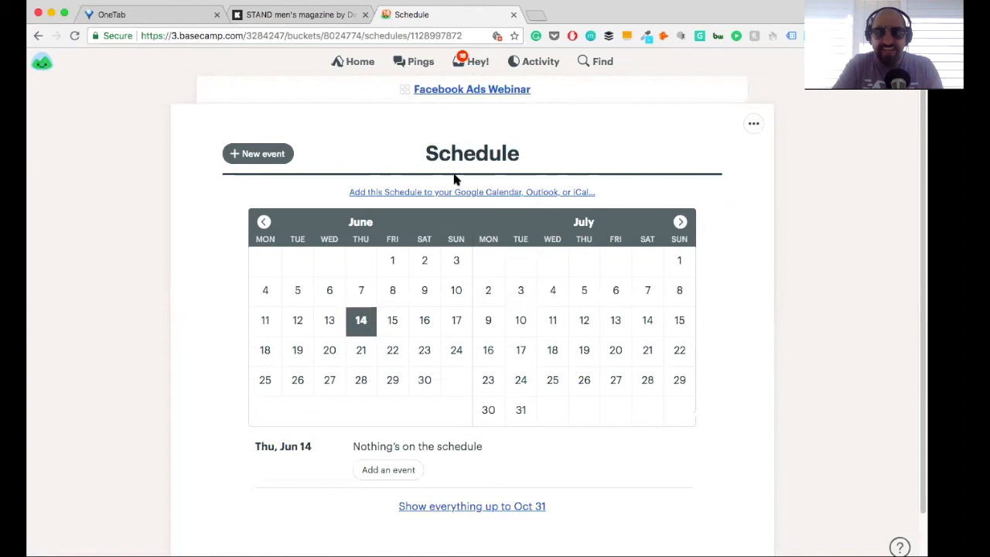
click(452, 99)
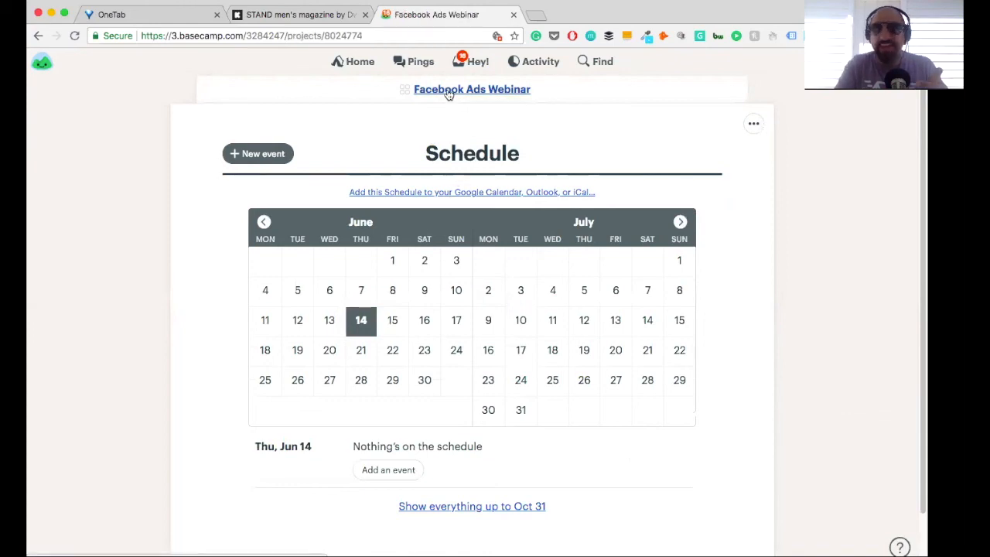